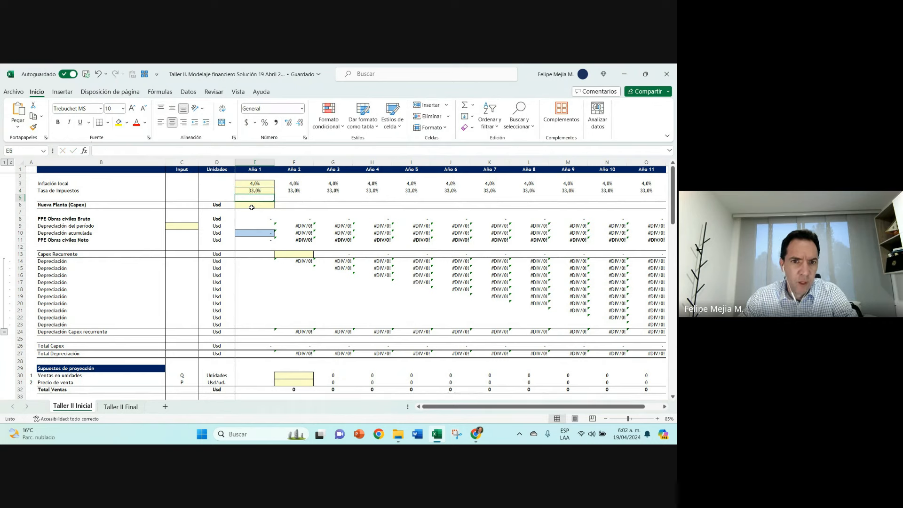
Step: Enter 40000000 as the Año 1 value for Nueva Planta (Capex) on the Taller II Inicial sheet
{"action": "left_click", "coordinate": [120, 407]}
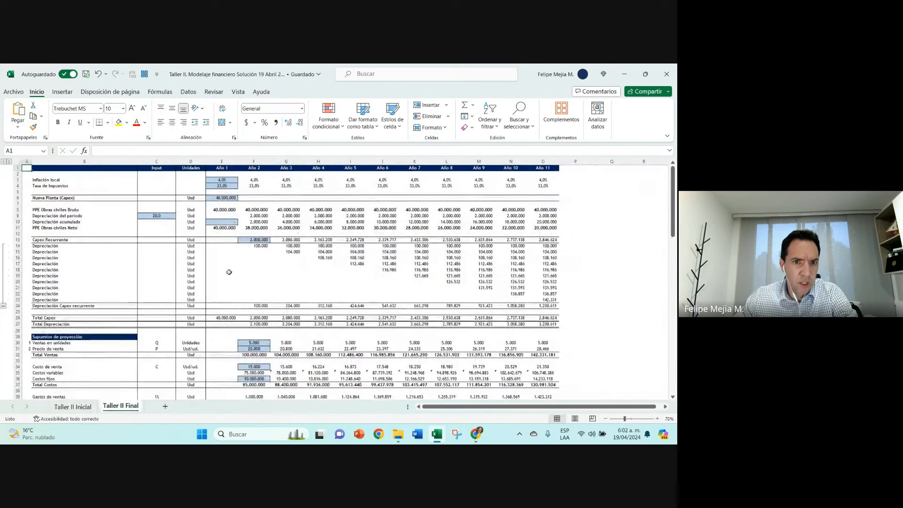
{"action": "left_click", "coordinate": [72, 406]}
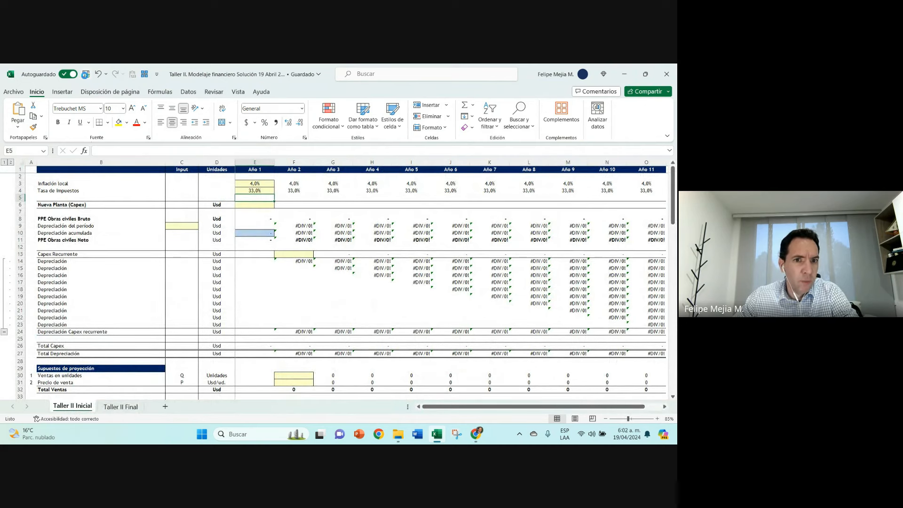
{"action": "left_click", "coordinate": [253, 192]}
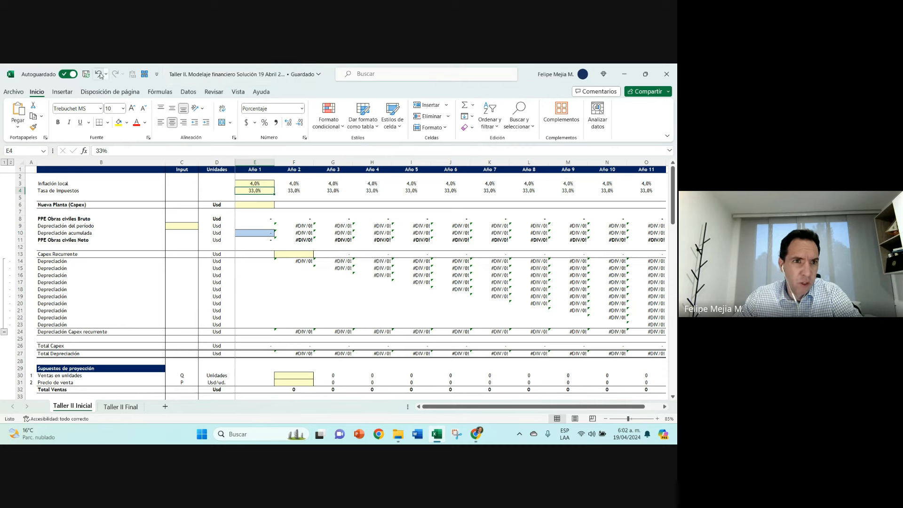
{"action": "left_click", "coordinate": [252, 206]}
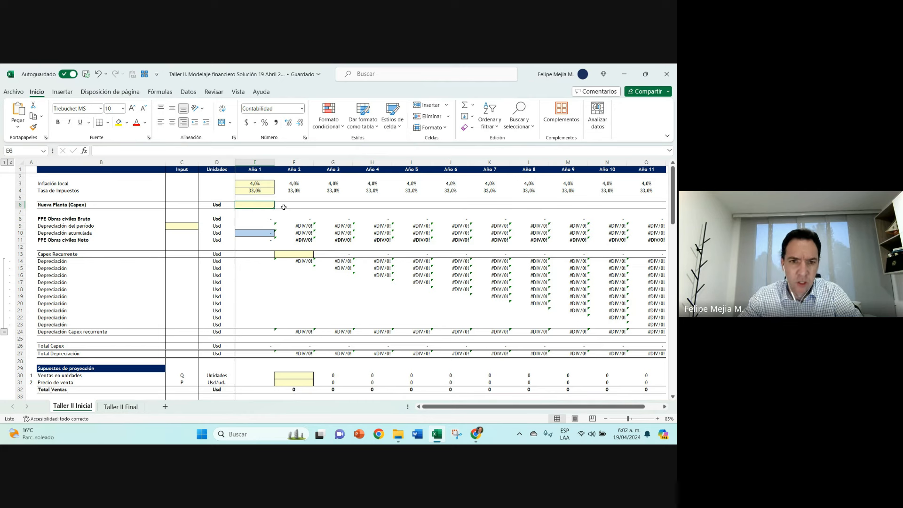
{"action": "type", "text": "4000000"}
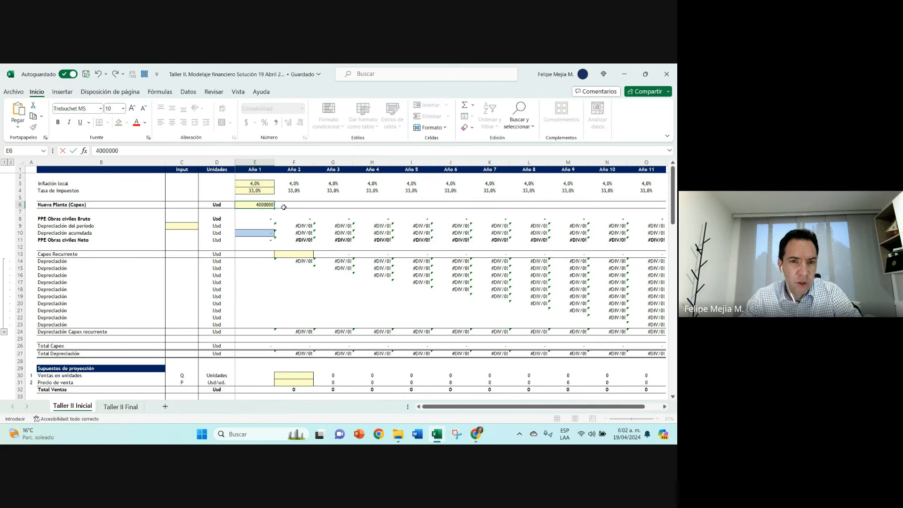
{"action": "type", "text": "00"}
{"action": "key", "text": "ctrl+Return"}
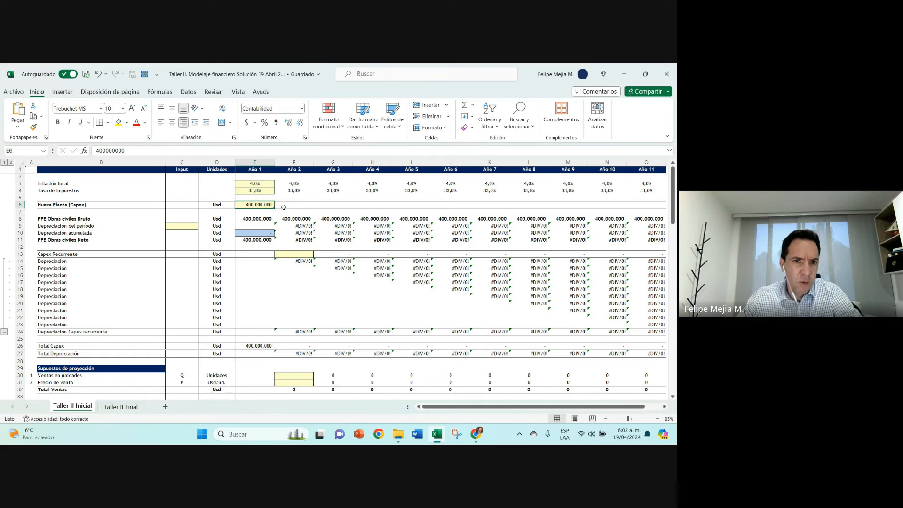
{"action": "left_click", "coordinate": [143, 152]}
{"action": "key", "text": "BackSpace"}
{"action": "key", "text": "Return"}
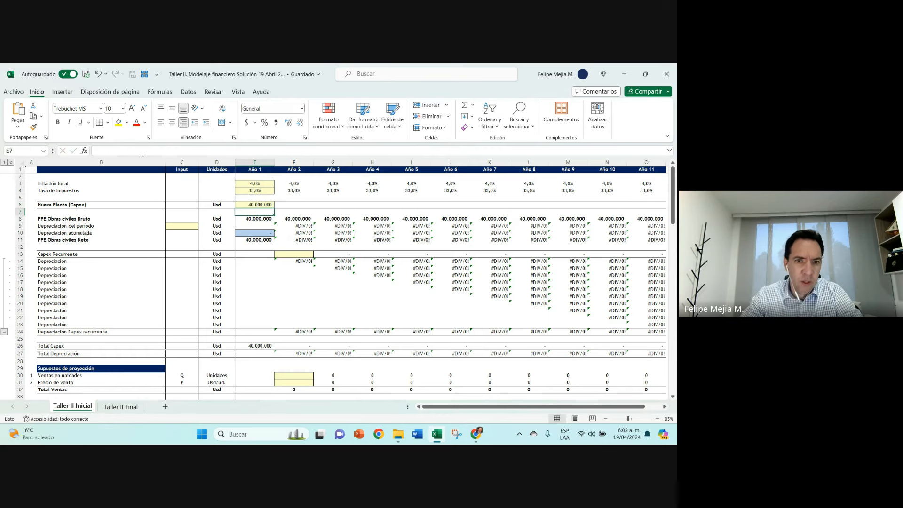
Step: Set the input for Depreciación del periodo in cell C9 to 20
{"action": "key", "text": "Down"}
{"action": "key", "text": "Down"}
{"action": "key", "text": "Left"}
{"action": "key", "text": "Left"}
{"action": "type", "text": "20"}
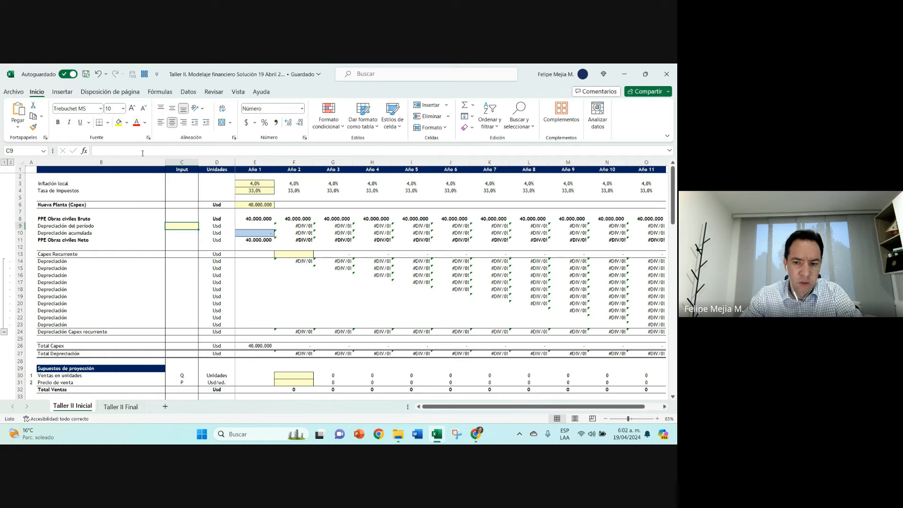
{"action": "key", "text": "Return"}
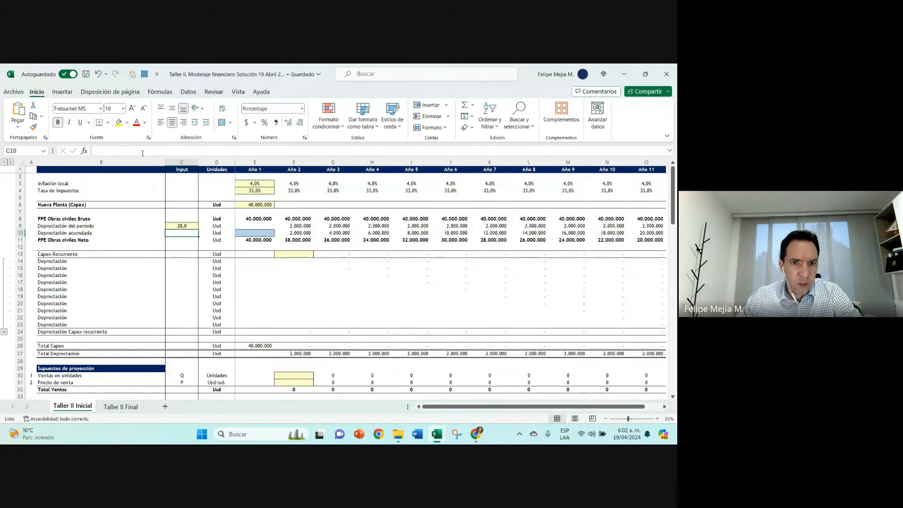
Step: Examine the period depreciation formulas across the years and the Año 11 PPE Obras civiles Neto formula
{"action": "left_click", "coordinate": [293, 226]}
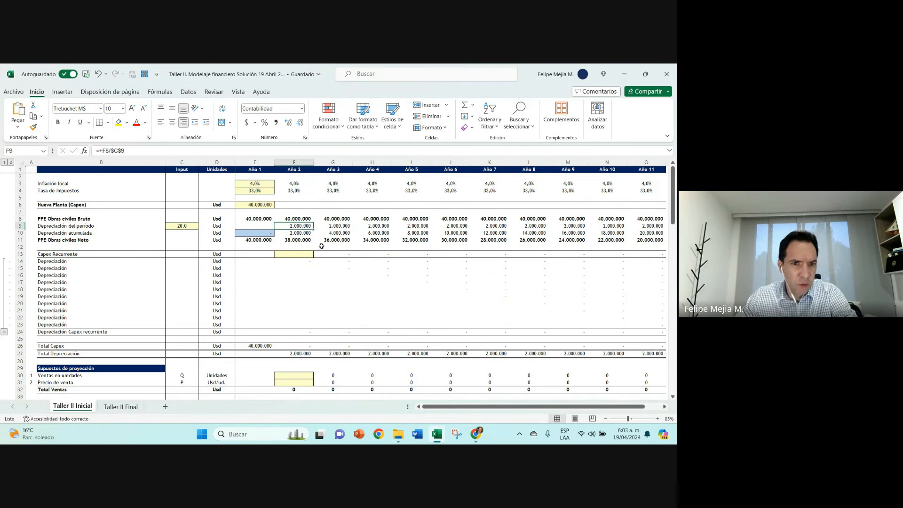
{"action": "key", "text": "Left"}
{"action": "key", "text": "Right"}
{"action": "key", "text": "Right"}
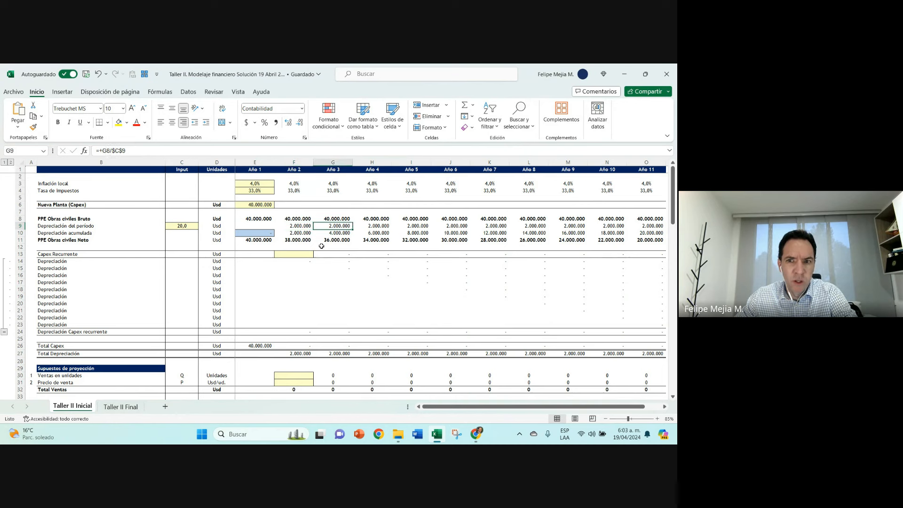
{"action": "key", "text": "Right"}
{"action": "key", "text": "Right"}
{"action": "key", "text": "Right"}
{"action": "key", "text": "Right"}
{"action": "key", "text": "Right"}
{"action": "key", "text": "Right"}
{"action": "key", "text": "Right"}
{"action": "key", "text": "Right"}
{"action": "key", "text": "Right"}
{"action": "key", "text": "Right"}
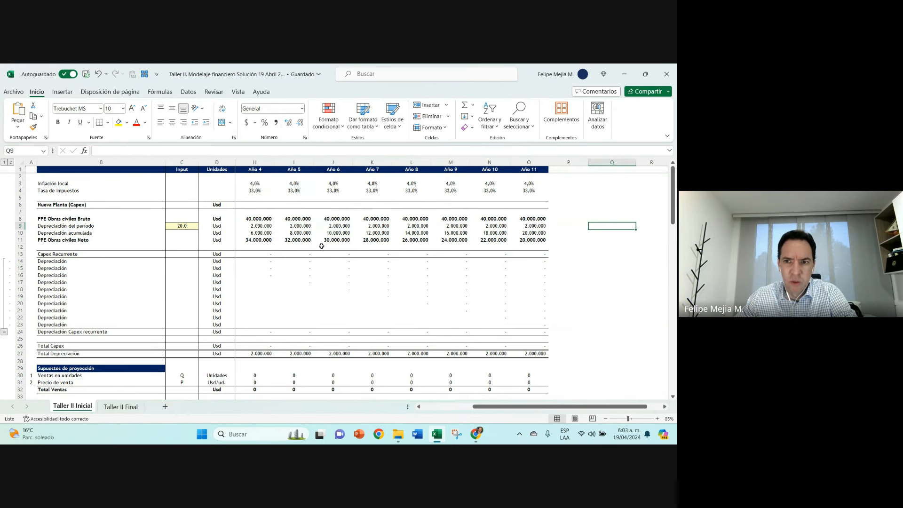
{"action": "left_click", "coordinate": [540, 240]}
{"action": "left_click_drag", "start_coordinate": [587, 162], "coordinate": [552, 159]}
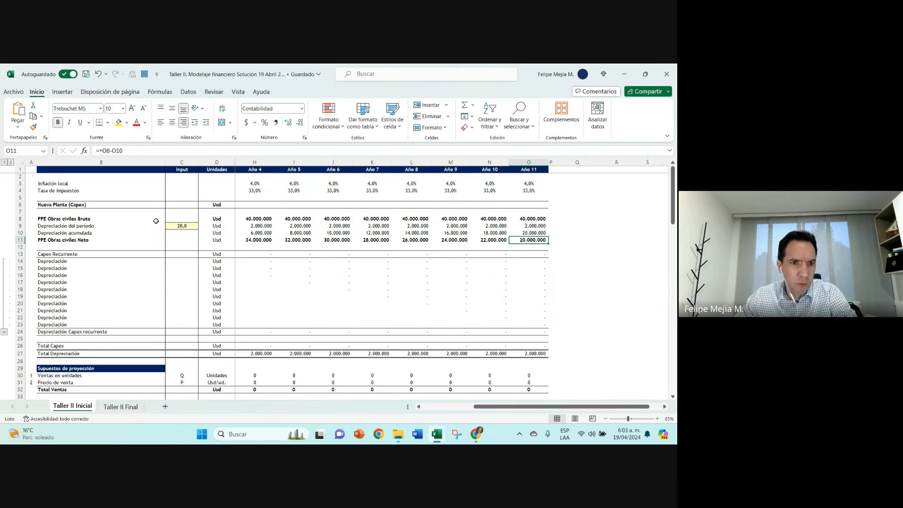
{"action": "left_click", "coordinate": [222, 205]}
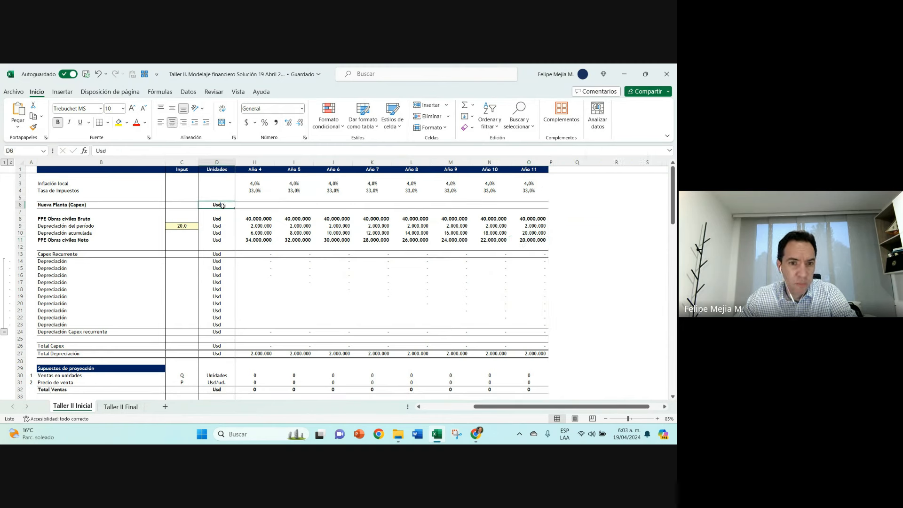
{"action": "left_click", "coordinate": [550, 161]}
{"action": "left_click_drag", "start_coordinate": [550, 161], "coordinate": [627, 155]}
{"action": "key", "text": "ctrl+minus"}
Step: Review the PPE Obras civiles Bruto row, the depreciation input and the Año 2 period depreciation formula
{"action": "left_click", "coordinate": [531, 219]}
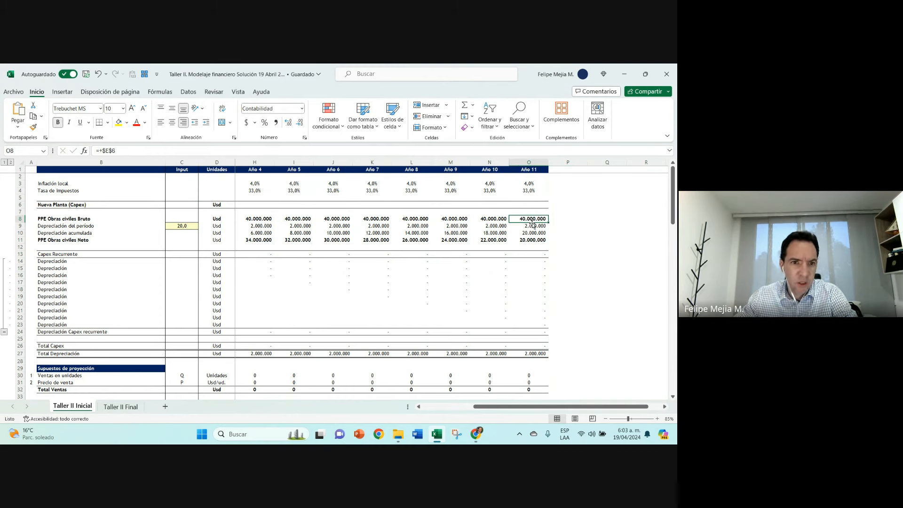
{"action": "key", "text": "Left"}
{"action": "key", "text": "Left"}
{"action": "key", "text": "Left"}
{"action": "key", "text": "Left"}
{"action": "key", "text": "Left"}
{"action": "key", "text": "Left"}
{"action": "key", "text": "Left"}
{"action": "key", "text": "Left"}
{"action": "key", "text": "Left"}
{"action": "key", "text": "Left"}
{"action": "key", "text": "Left"}
{"action": "key", "text": "Left"}
{"action": "key", "text": "Left"}
{"action": "key", "text": "Left"}
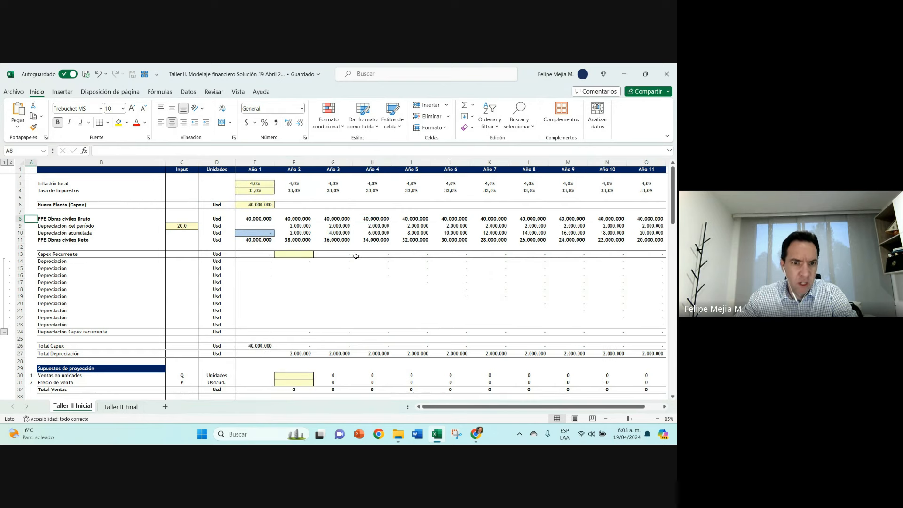
{"action": "left_click", "coordinate": [186, 227]}
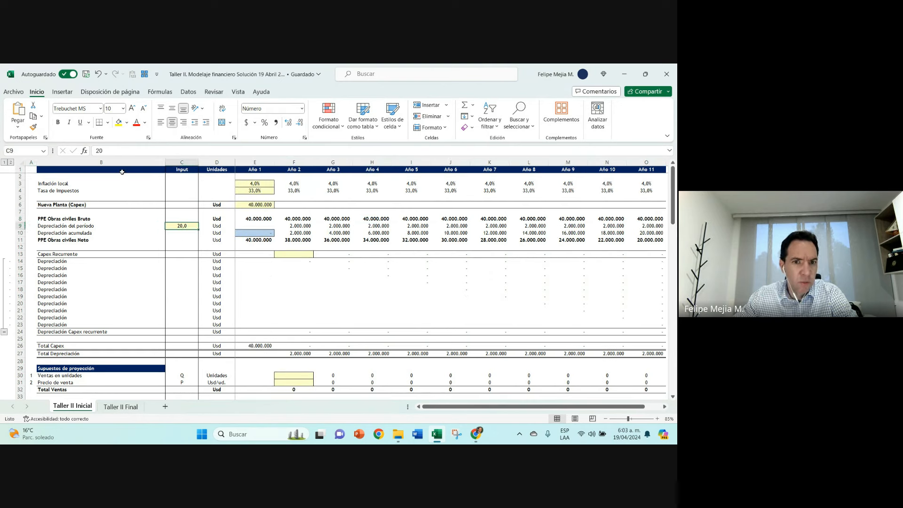
{"action": "left_click", "coordinate": [256, 219]}
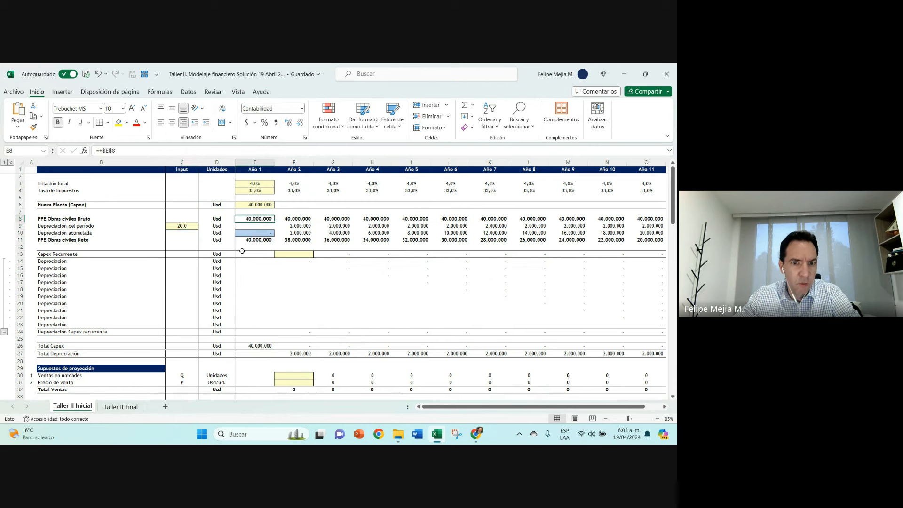
{"action": "left_click", "coordinate": [302, 227]}
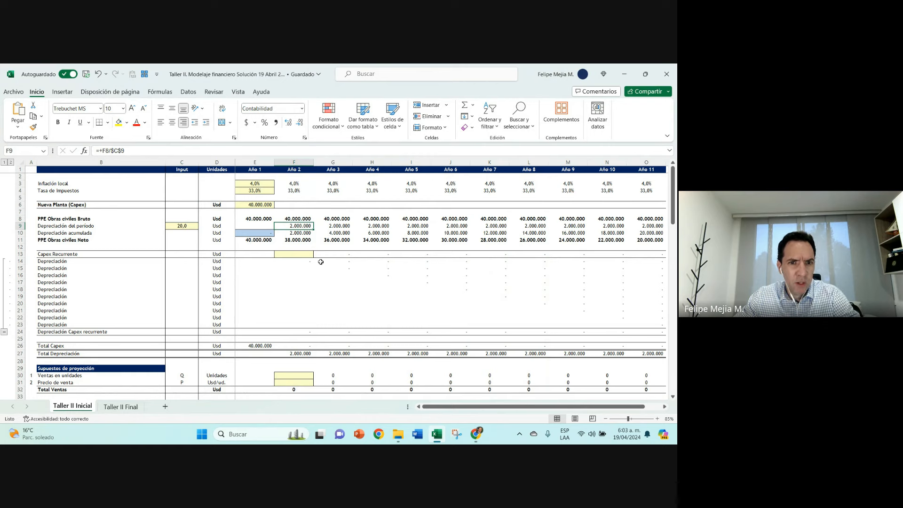
{"action": "scroll", "coordinate": [320, 262], "scroll_direction": "up", "scroll_amount": 1, "text": "ctrl"}
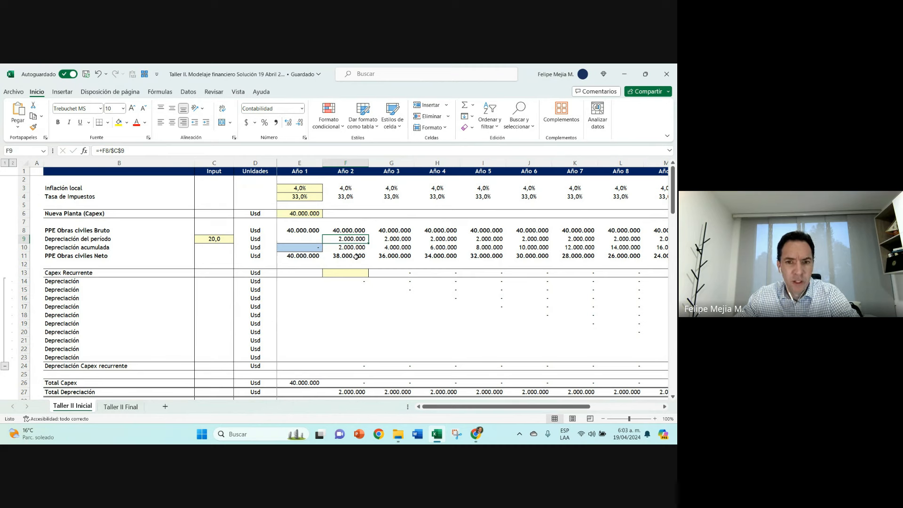
Step: Label the Nueva Planta (Capex) row with "F.E." in cell A6
{"action": "left_click", "coordinate": [296, 215]}
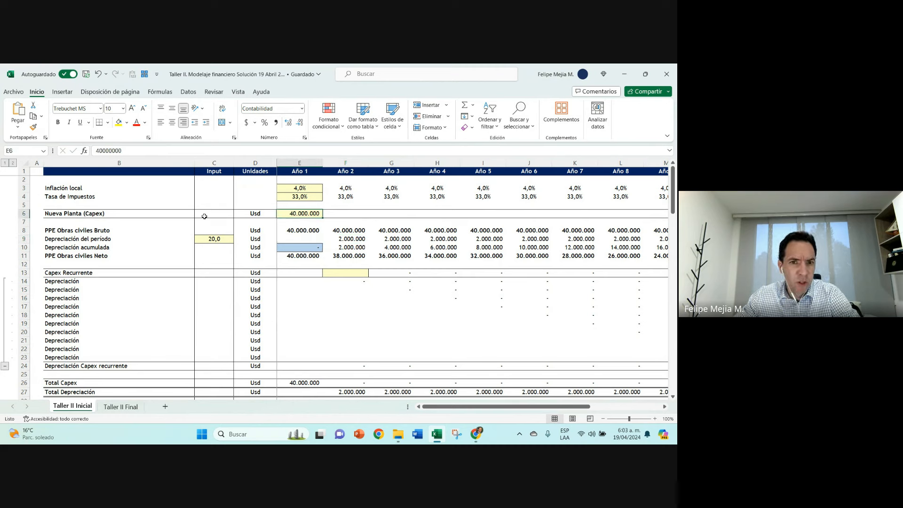
{"action": "left_click", "coordinate": [36, 215]}
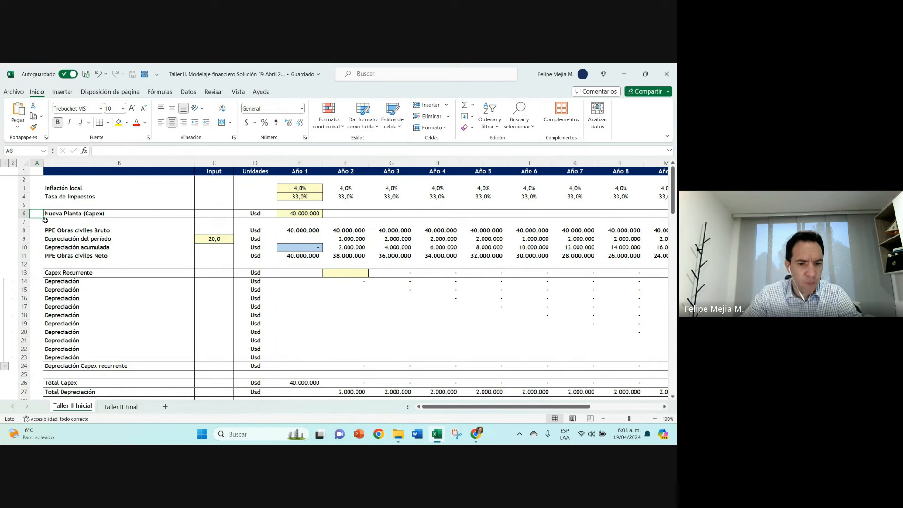
{"action": "type", "text": "F-E-"}
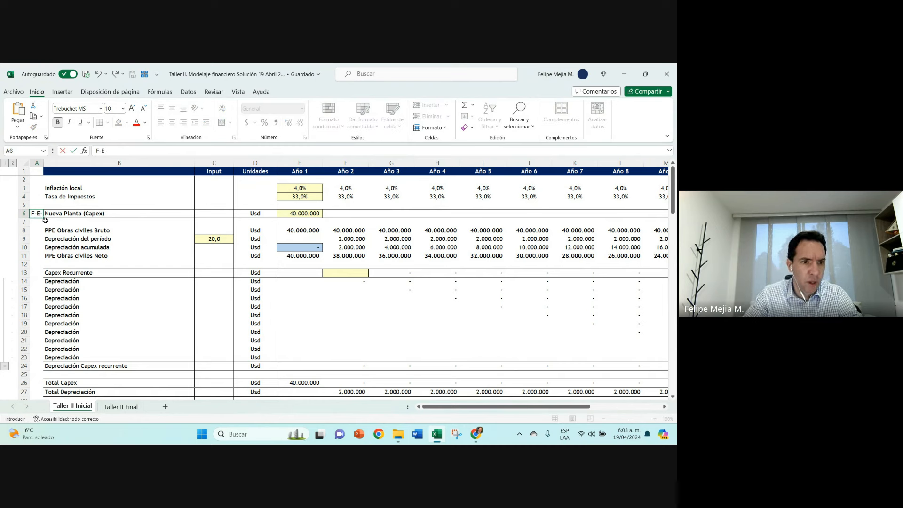
{"action": "key", "text": "BackSpace"}
{"action": "key", "text": "BackSpace"}
{"action": "key", "text": "BackSpace"}
{"action": "type", "text": ".E"}
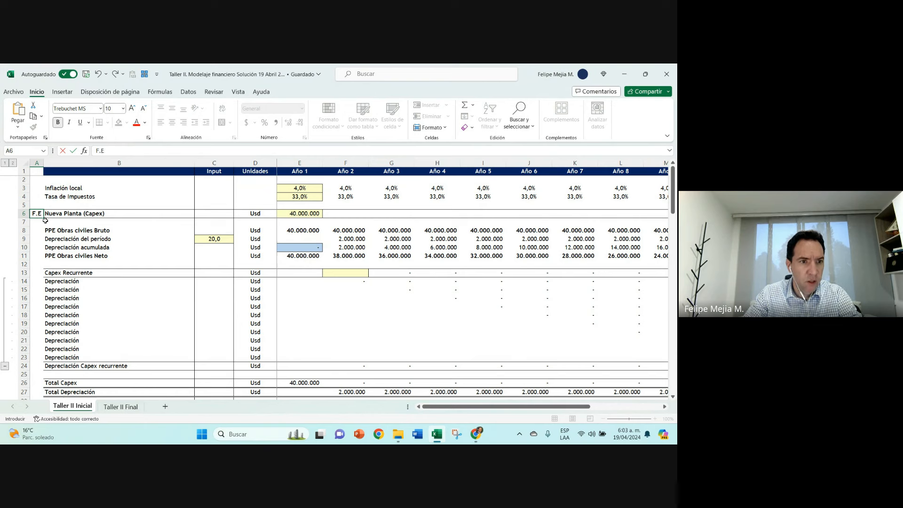
{"action": "type", "text": "."}
{"action": "key", "text": "Return"}
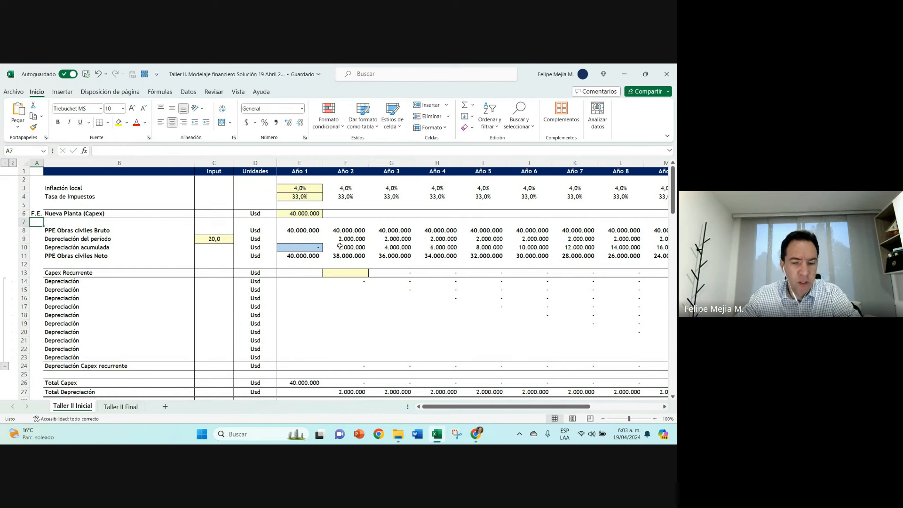
Step: Enter 2000000 as the Año 2 Capex Recurrente in cell F13, matching the Taller II Final sheet
{"action": "left_click", "coordinate": [335, 272]}
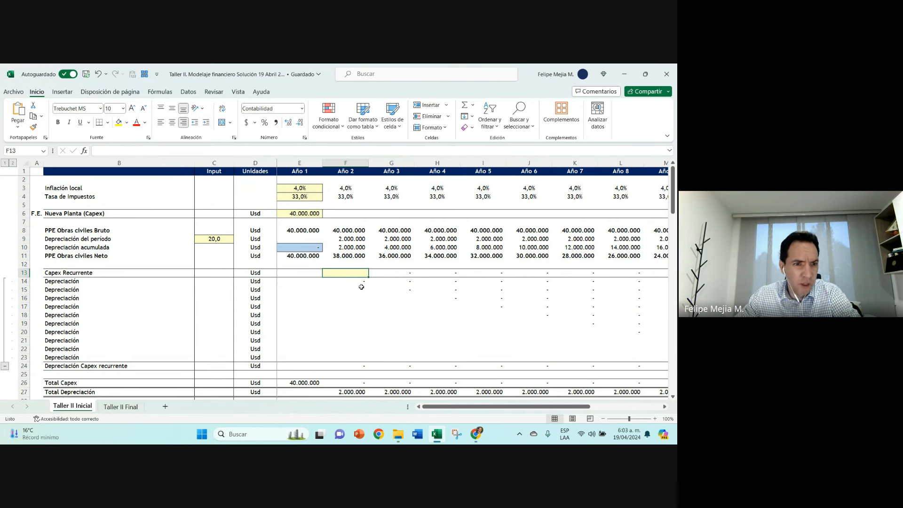
{"action": "left_click", "coordinate": [352, 240]}
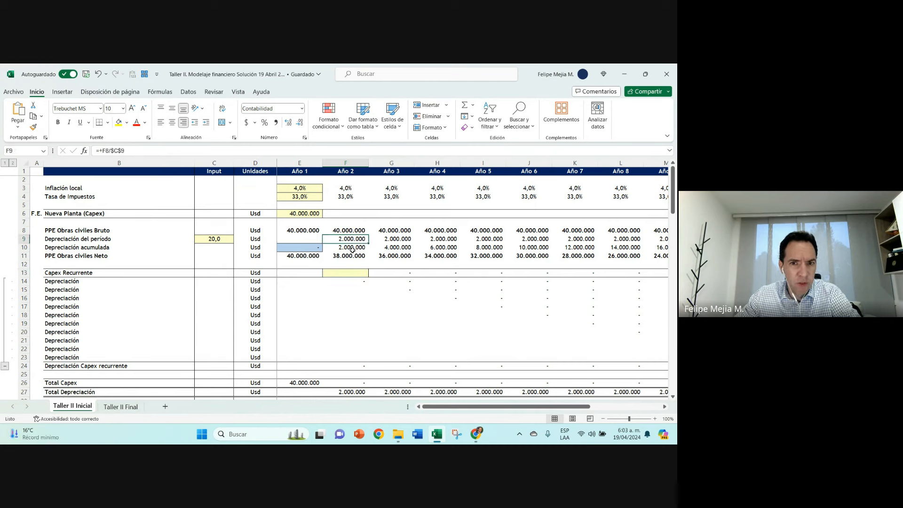
{"action": "left_click", "coordinate": [353, 274]}
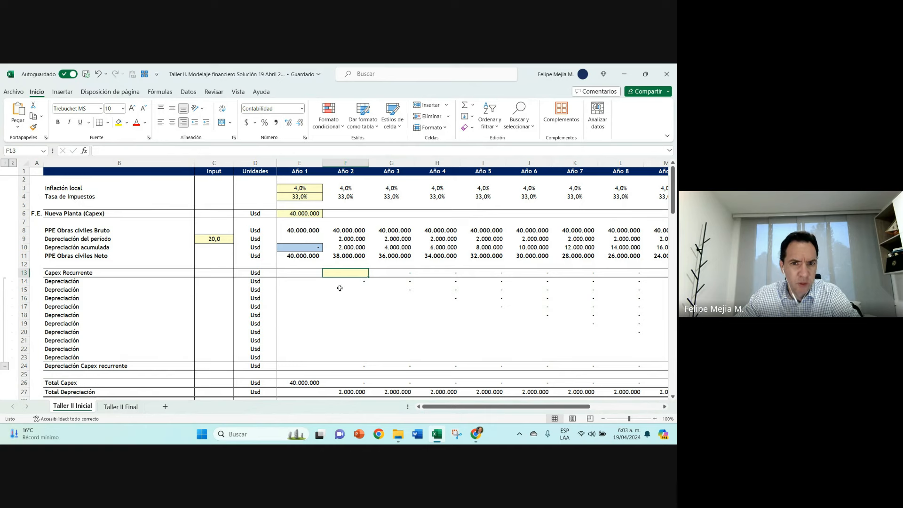
{"action": "left_click", "coordinate": [120, 406]}
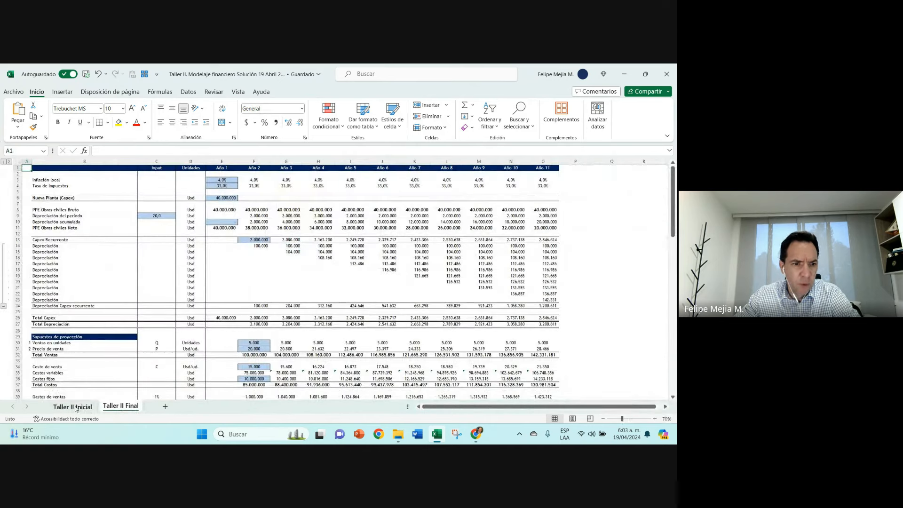
{"action": "left_click", "coordinate": [73, 405]}
{"action": "type", "text": "20000000"}
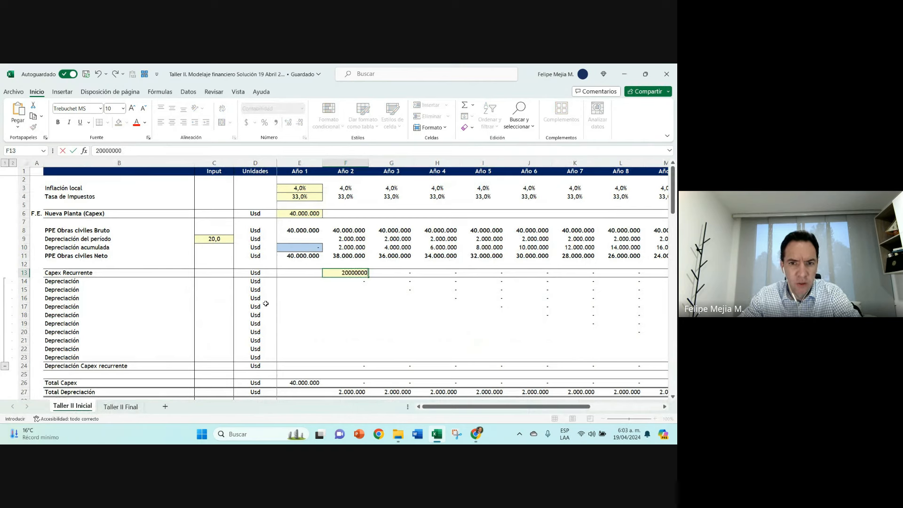
{"action": "key", "text": "Return"}
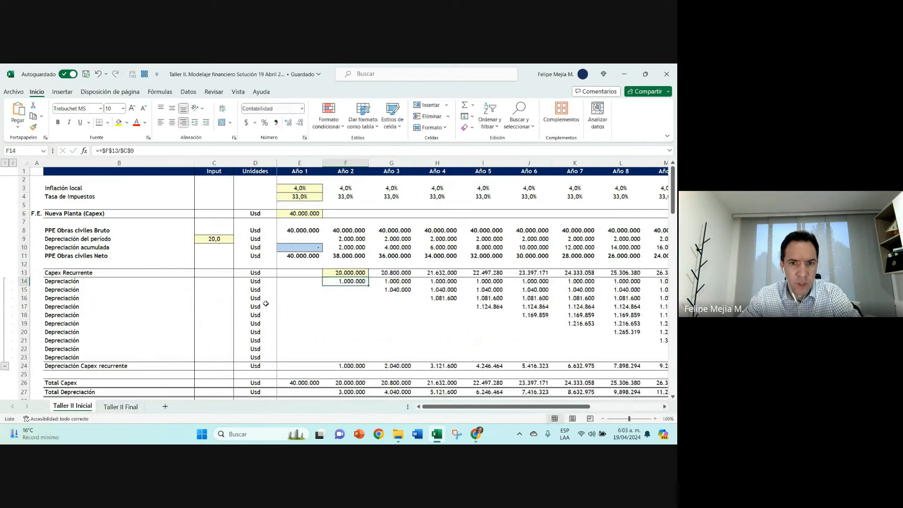
{"action": "left_click", "coordinate": [343, 272]}
{"action": "left_click", "coordinate": [129, 151]}
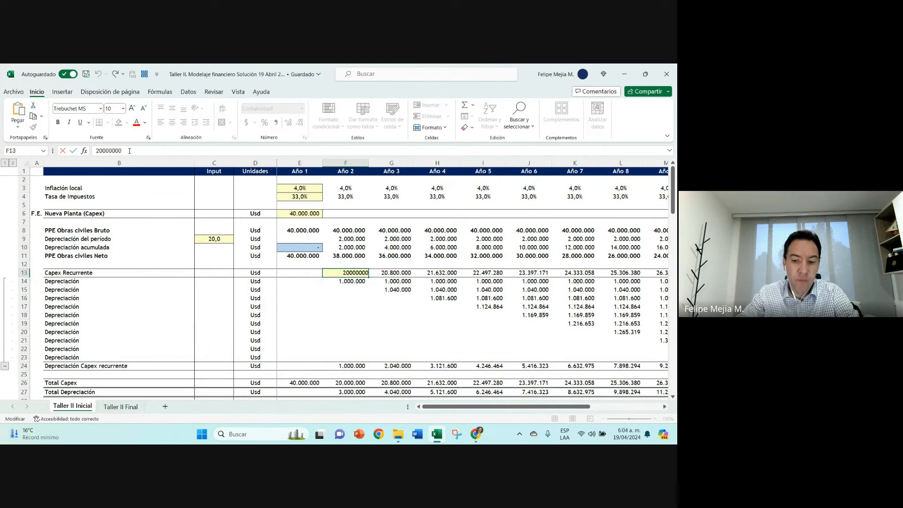
{"action": "key", "text": "BackSpace"}
{"action": "key", "text": "Return"}
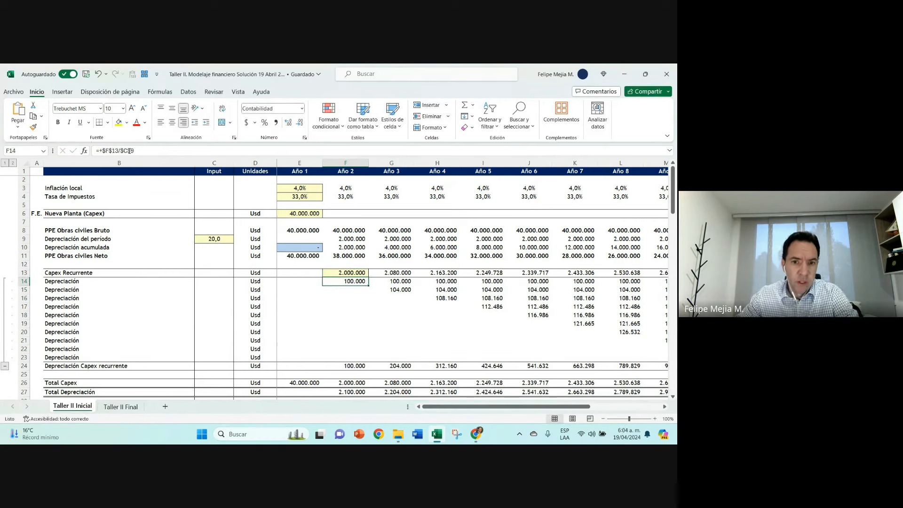
Step: Examine the Año 3 Capex Recurrente growth formula and the staggered depreciation formulas for the Año 2, Año 3 and Año 4 investments
{"action": "left_click", "coordinate": [396, 274]}
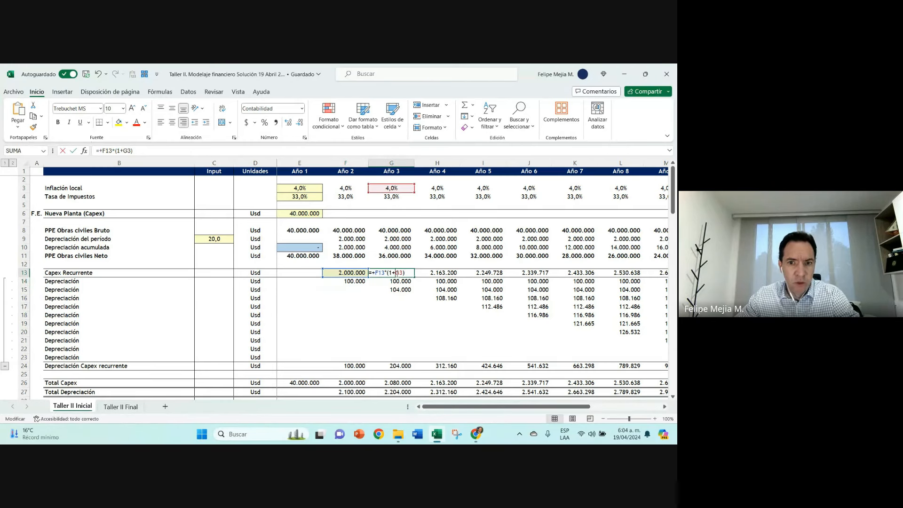
{"action": "left_click", "coordinate": [354, 272]}
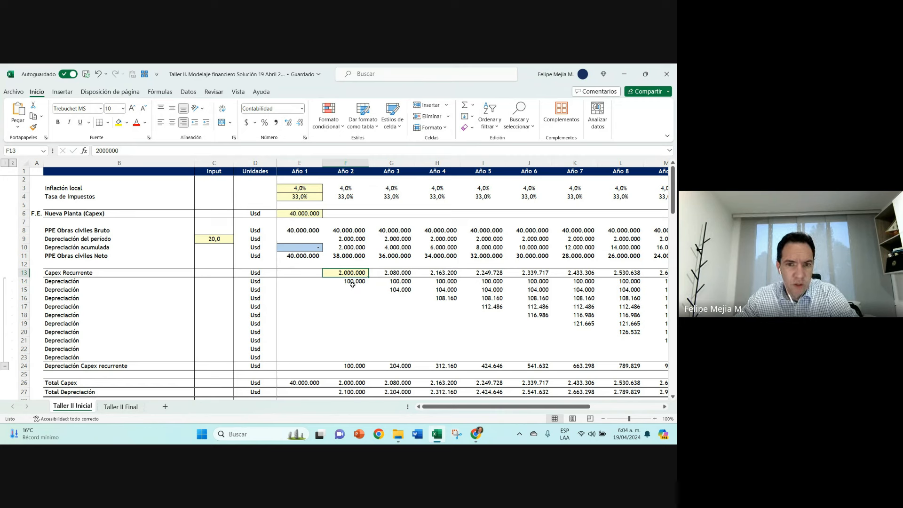
{"action": "left_click_drag", "start_coordinate": [348, 281], "coordinate": [559, 278]}
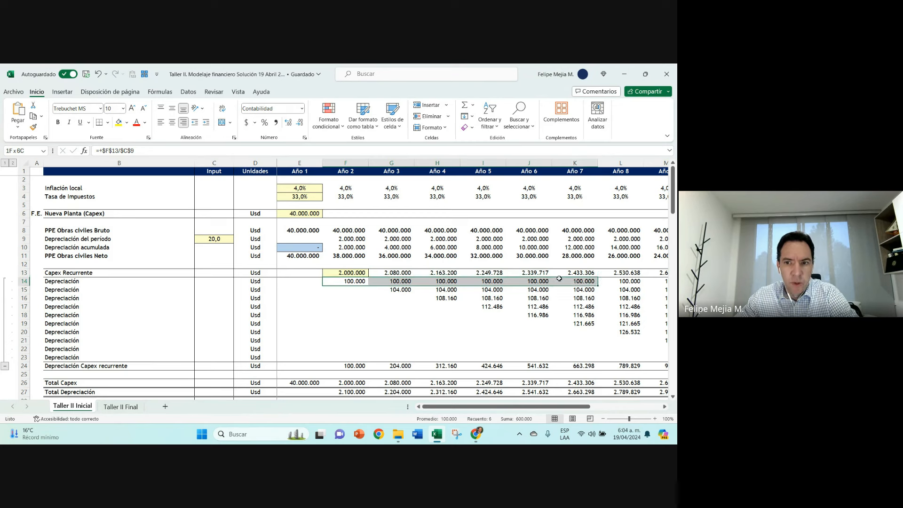
{"action": "left_click", "coordinate": [398, 290]}
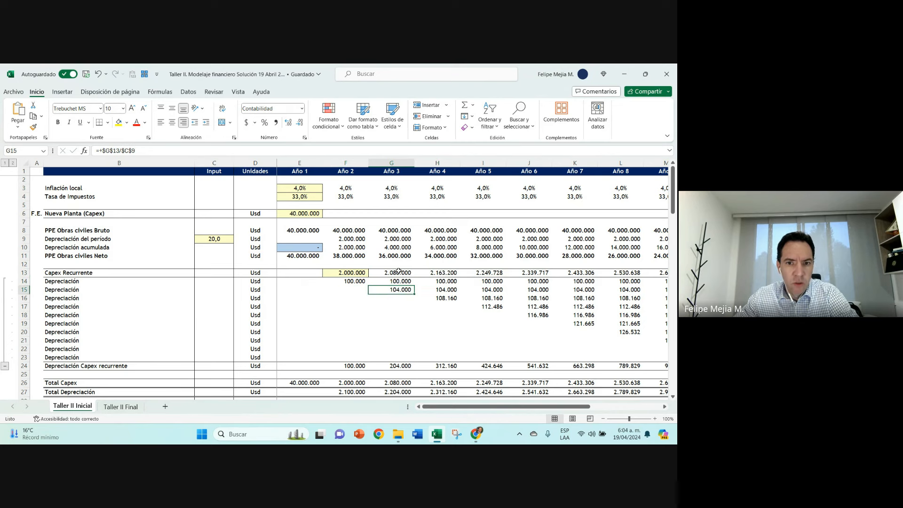
{"action": "double_click", "coordinate": [396, 290]}
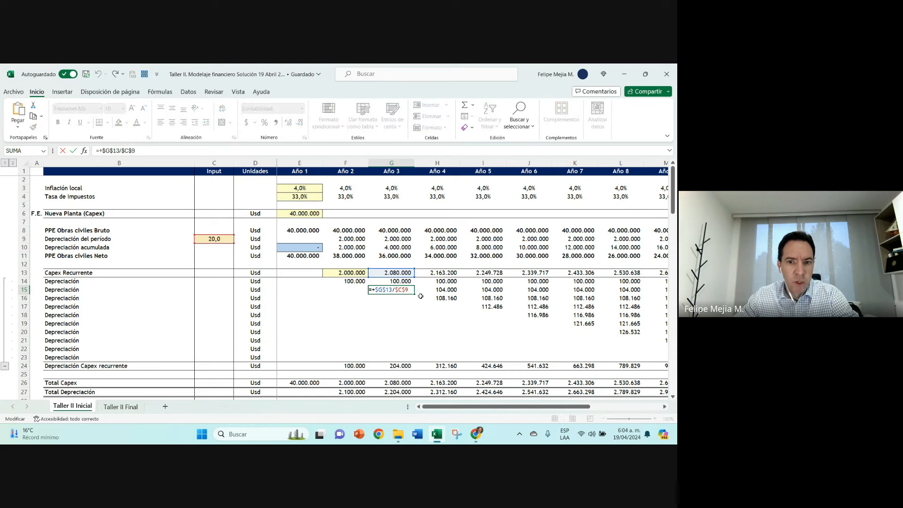
{"action": "key", "text": "Escape"}
{"action": "left_click", "coordinate": [452, 299]}
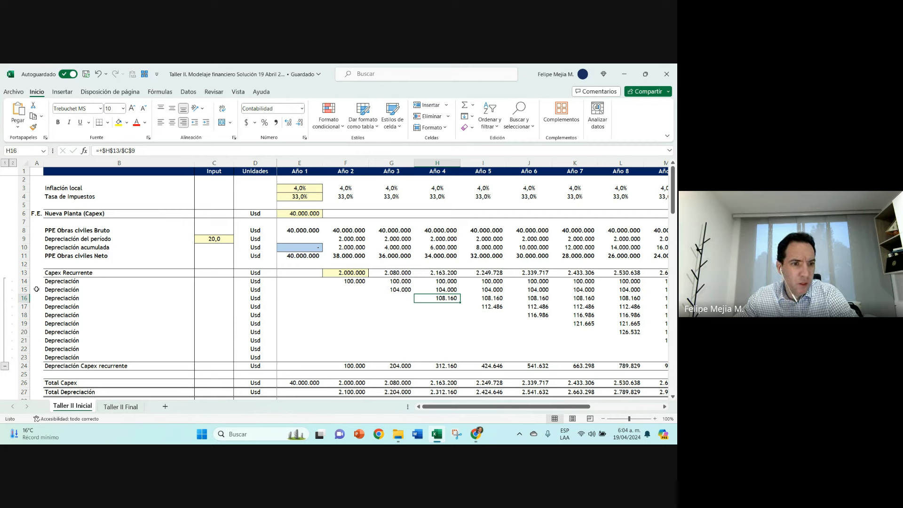
Step: Compare the PPE Obras civiles block in rows 8 to 11 with the Capex Recurrente depreciation rows 14 to 23
{"action": "left_click_drag", "start_coordinate": [22, 230], "coordinate": [22, 253]}
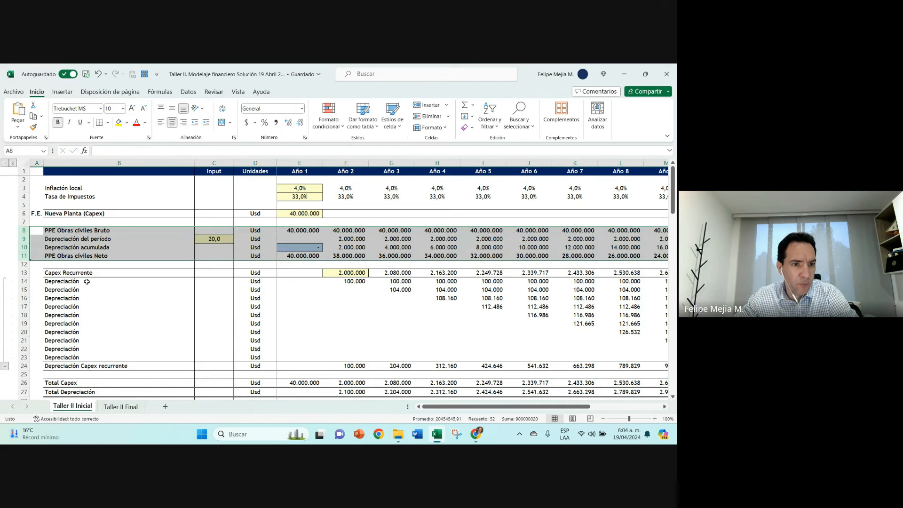
{"action": "left_click_drag", "start_coordinate": [86, 281], "coordinate": [80, 357]}
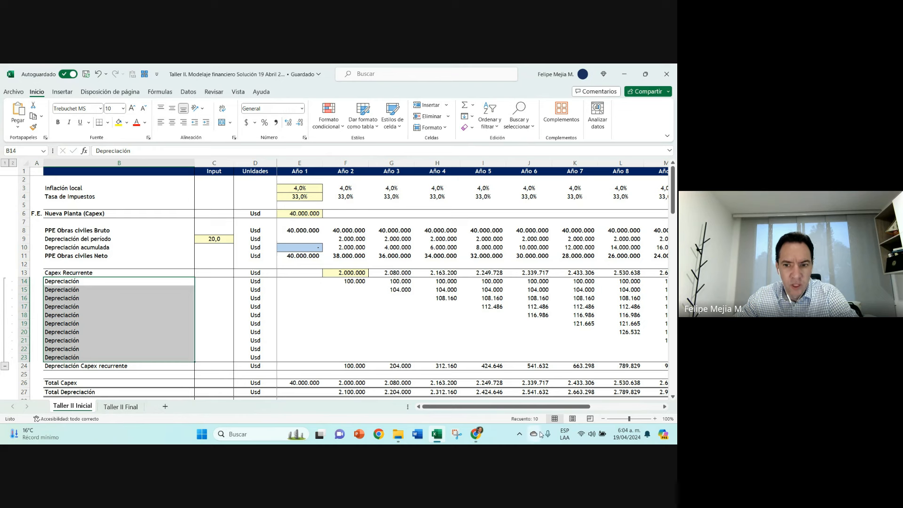
{"action": "left_click", "coordinate": [348, 281]}
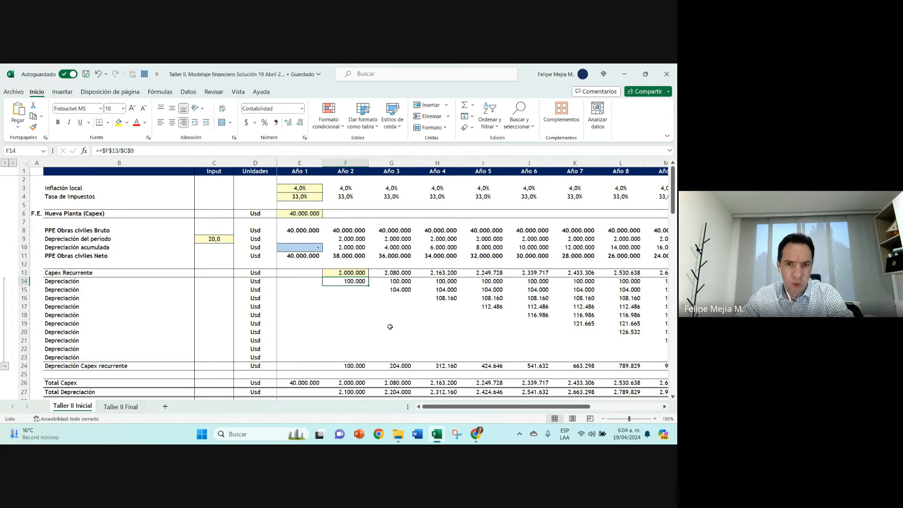
{"action": "key", "text": "Right"}
{"action": "key", "text": "Up"}
{"action": "key", "text": "Left"}
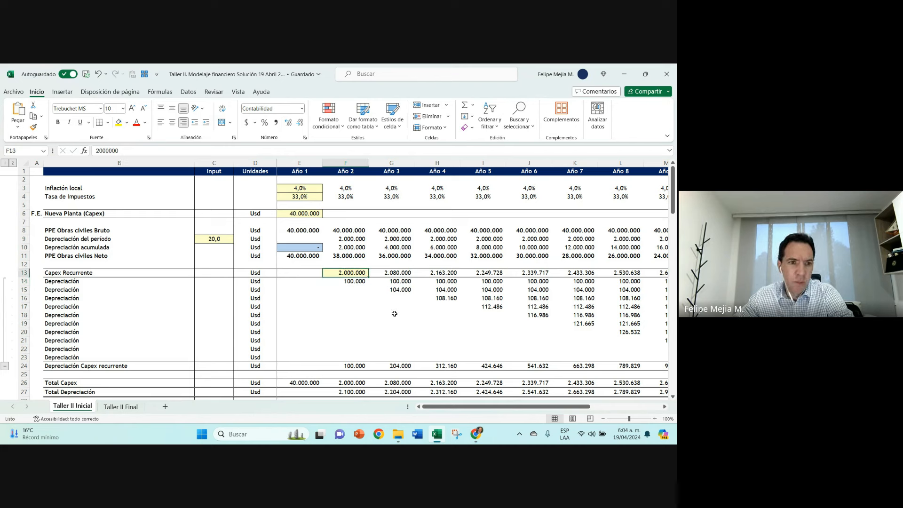
Step: Review the Año 1 Nueva Planta (Capex) input against the Capex Recurrente row from Año 2 to Año 7 and its label
{"action": "left_click", "coordinate": [305, 213]}
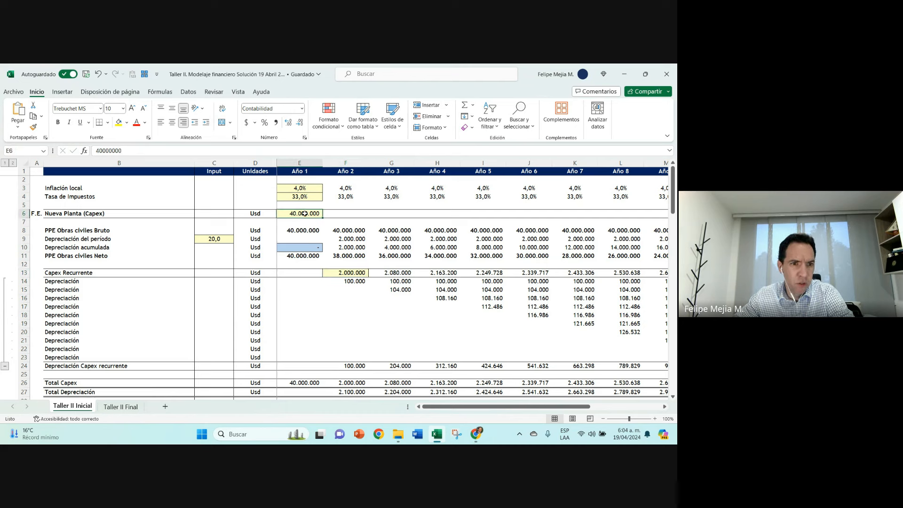
{"action": "left_click", "coordinate": [138, 215]}
{"action": "left_click", "coordinate": [303, 214]}
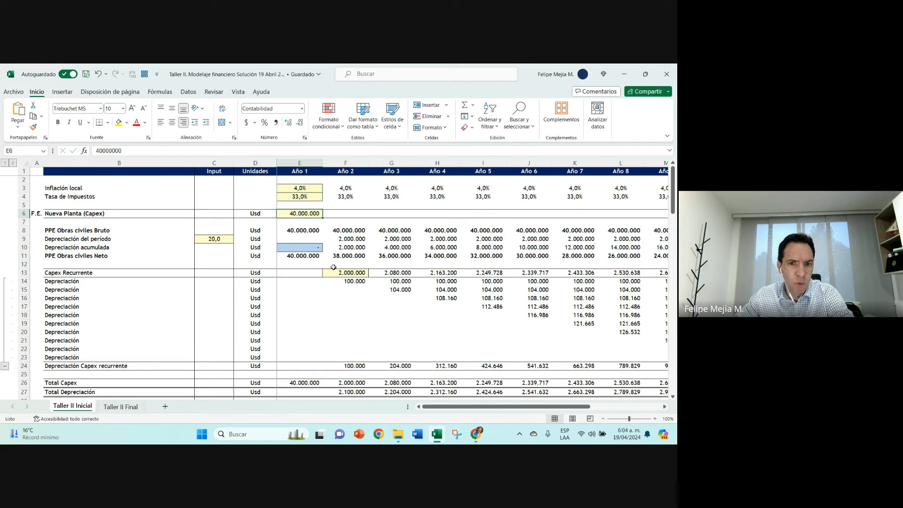
{"action": "left_click_drag", "start_coordinate": [346, 272], "coordinate": [574, 272]}
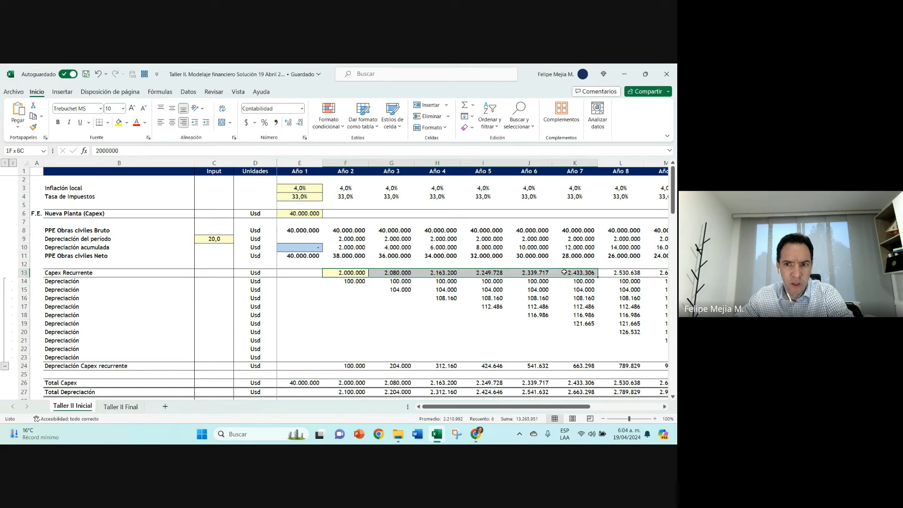
{"action": "left_click", "coordinate": [76, 274]}
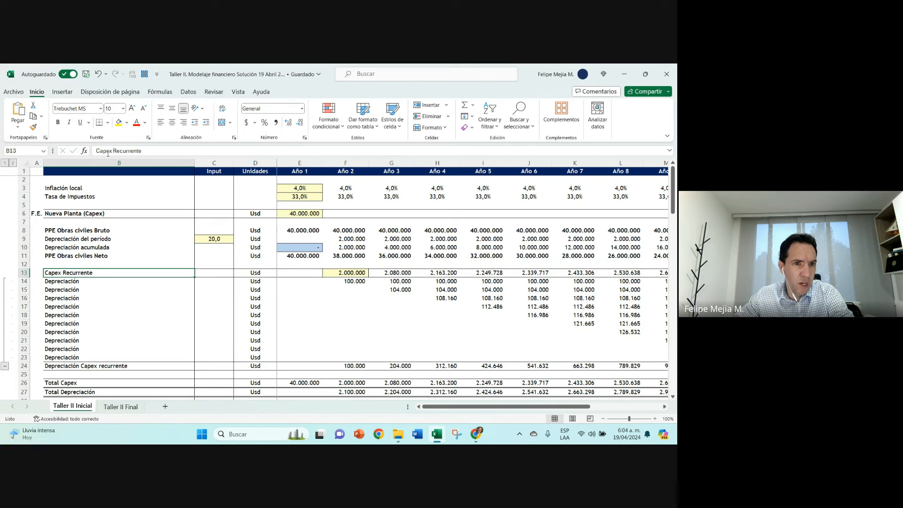
{"action": "left_click_drag", "start_coordinate": [103, 150], "coordinate": [95, 157]}
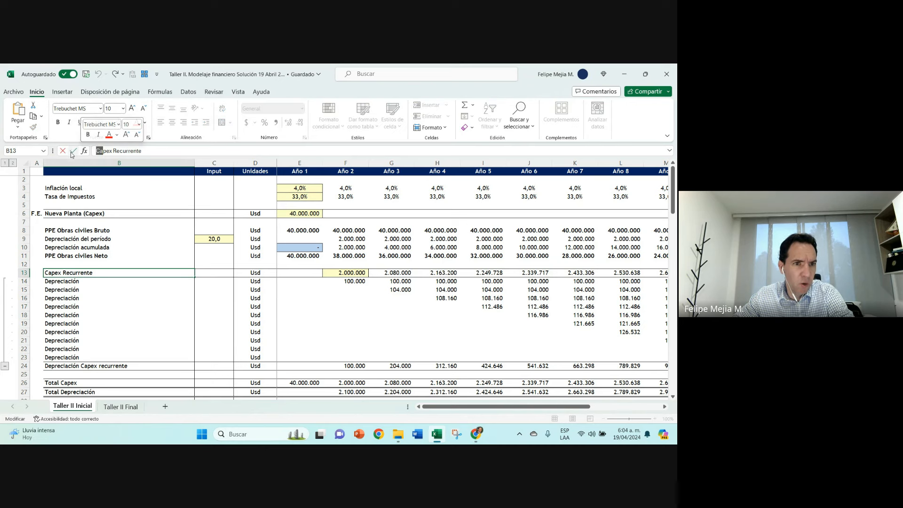
{"action": "left_click", "coordinate": [73, 150]}
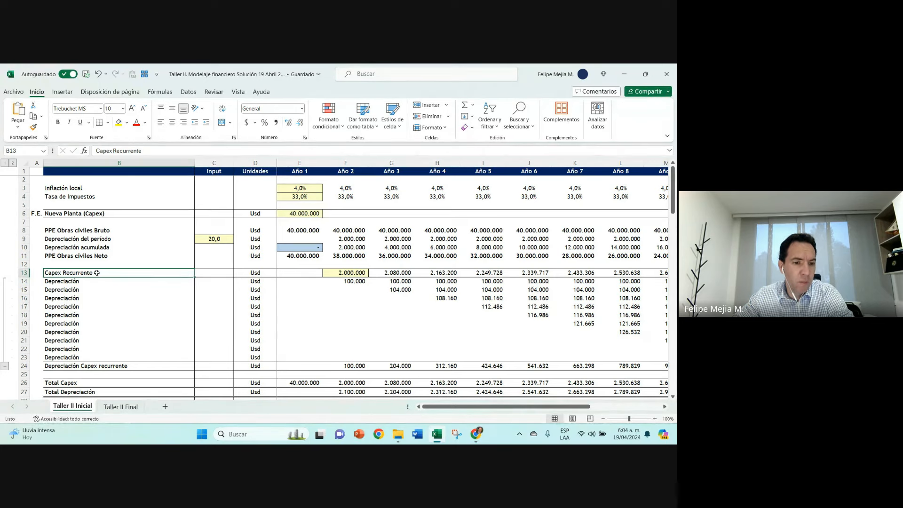
Step: Look over the empty Año 2 input cells for Costos fijos, Costo de venta and Gastos de Admón under Supuestos de proyección
{"action": "scroll", "coordinate": [99, 282], "scroll_direction": "down", "scroll_amount": 5}
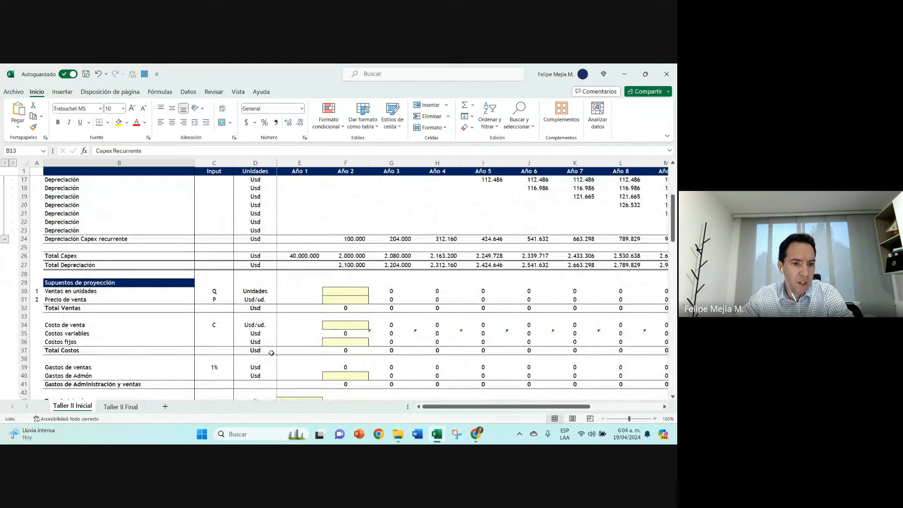
{"action": "left_click", "coordinate": [348, 340]}
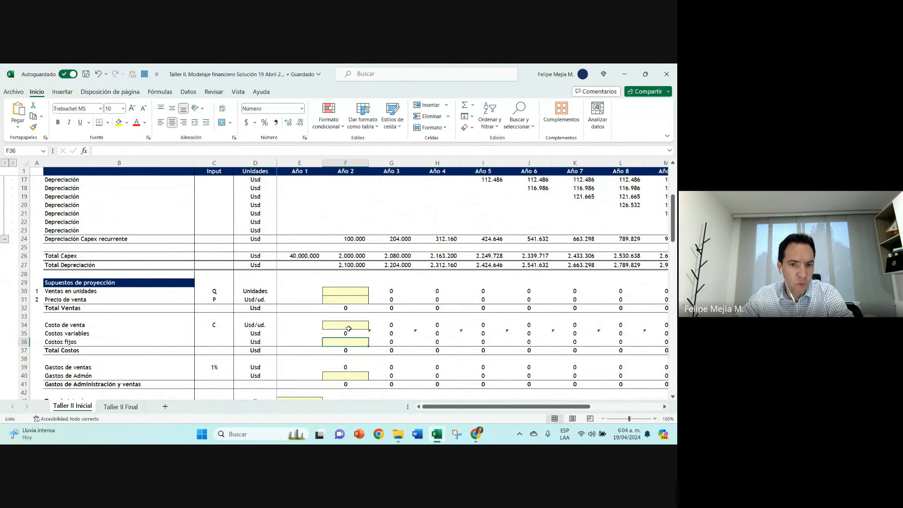
{"action": "left_click", "coordinate": [348, 325]}
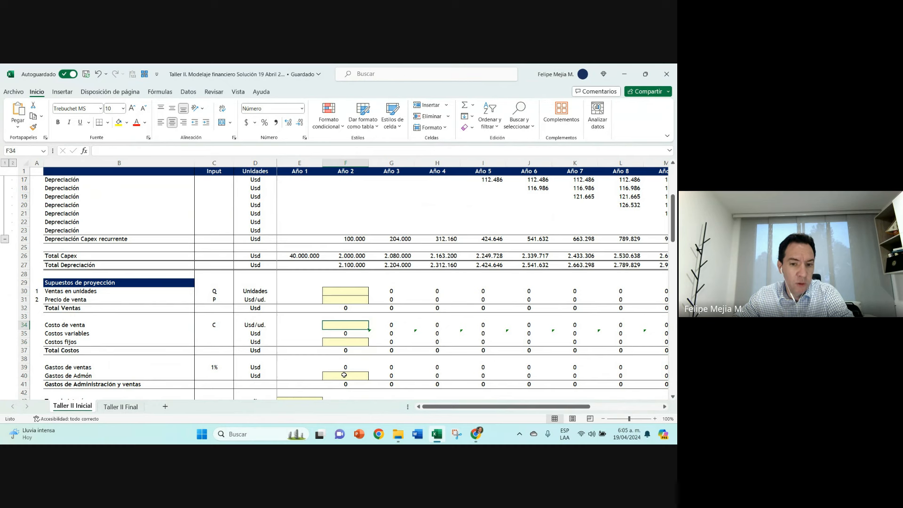
{"action": "left_click", "coordinate": [329, 378]}
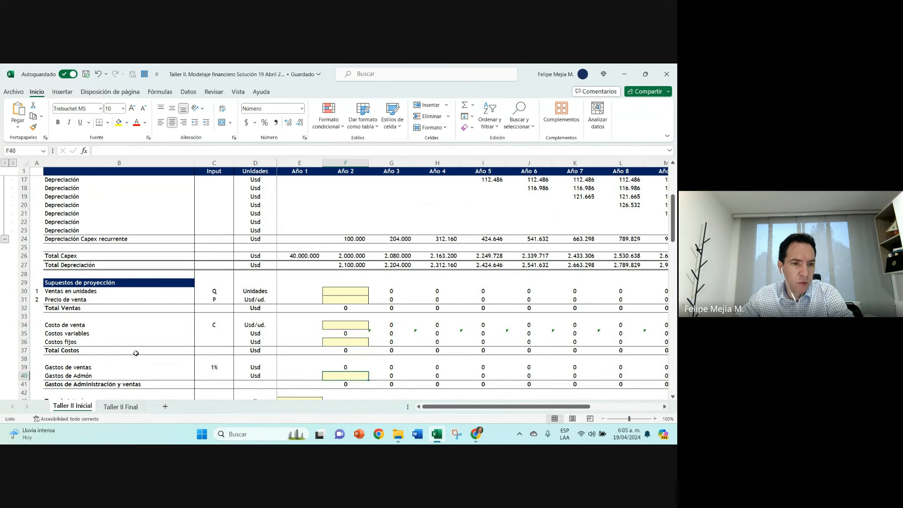
Step: Check the depreciation input in C9 and the Año 1 PPE Obras civiles Bruto and Neto cells
{"action": "scroll", "coordinate": [153, 345], "scroll_direction": "up", "scroll_amount": 4}
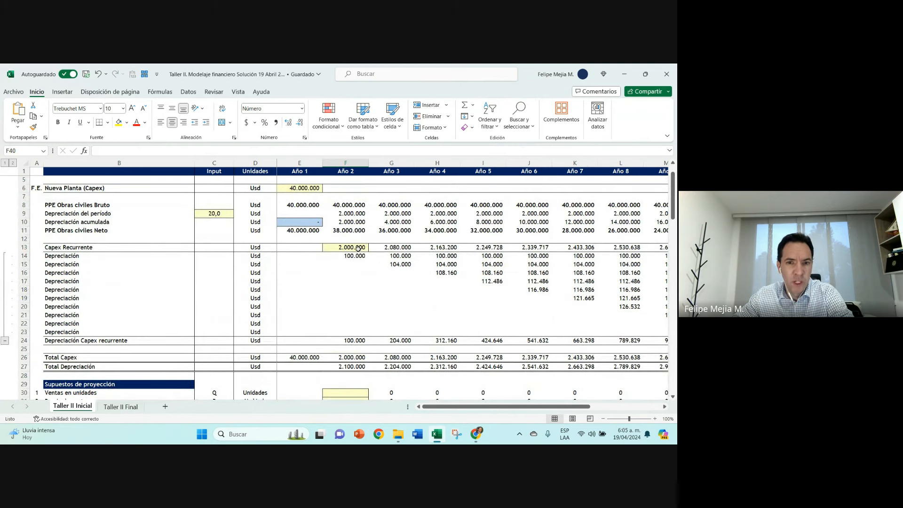
{"action": "left_click", "coordinate": [214, 215]}
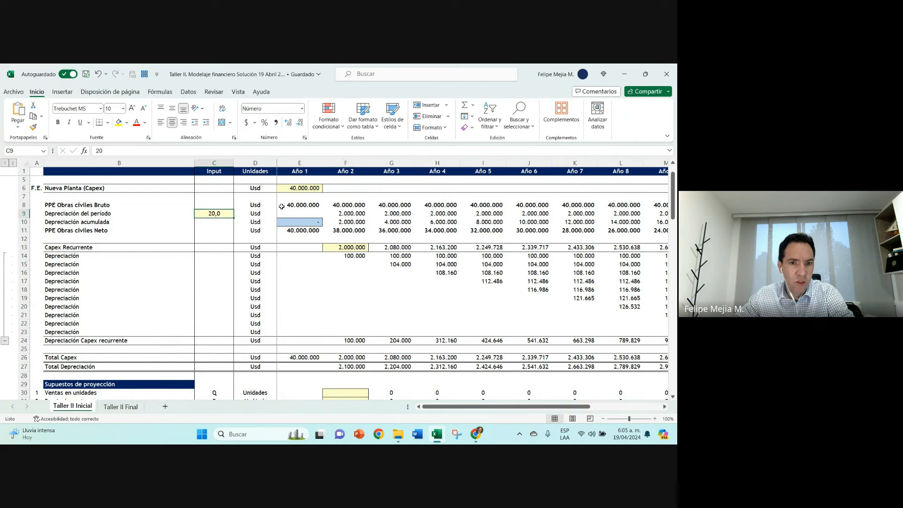
{"action": "left_click", "coordinate": [314, 206]}
{"action": "left_click", "coordinate": [303, 230]}
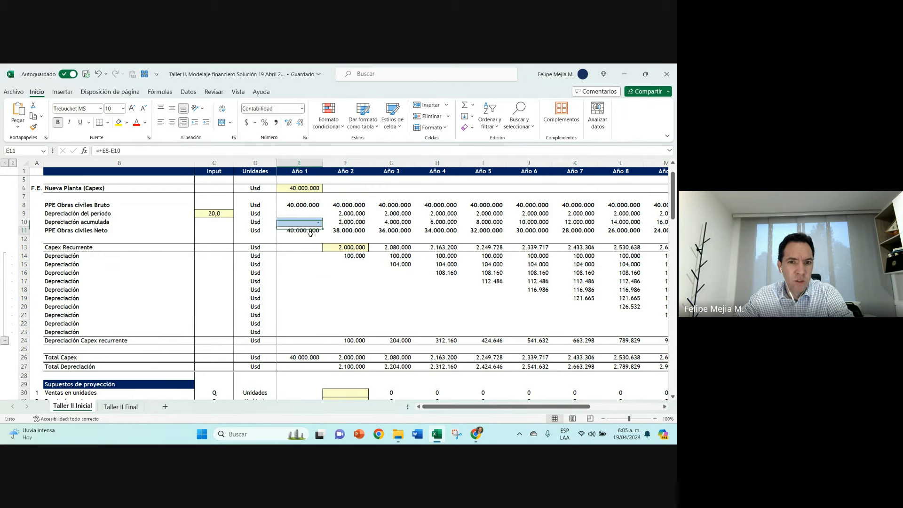
Step: Trace the first Capex Recurrente depreciation row from Año 2 to Año 6 and inspect the Año 6 formulas in J14 and J18
{"action": "left_click", "coordinate": [352, 256]}
{"action": "key", "text": "Right"}
{"action": "key", "text": "Right"}
{"action": "key", "text": "Right"}
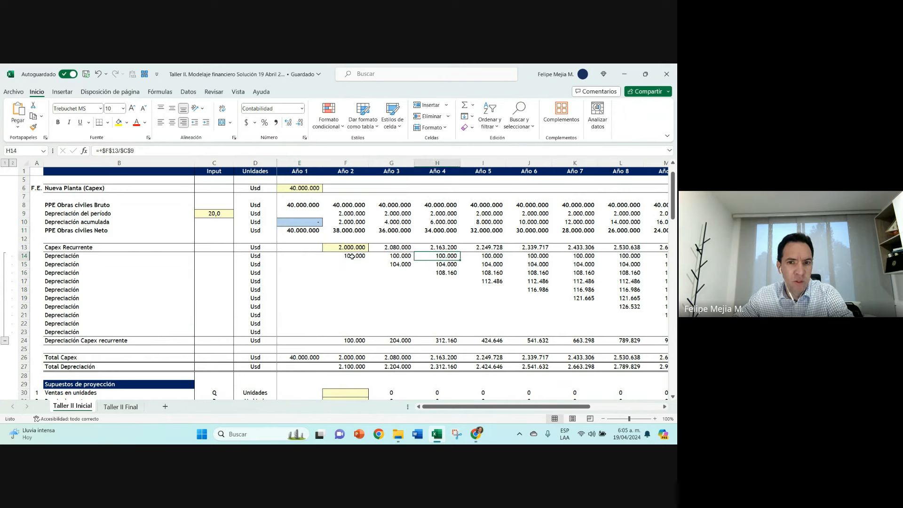
{"action": "key", "text": "Right"}
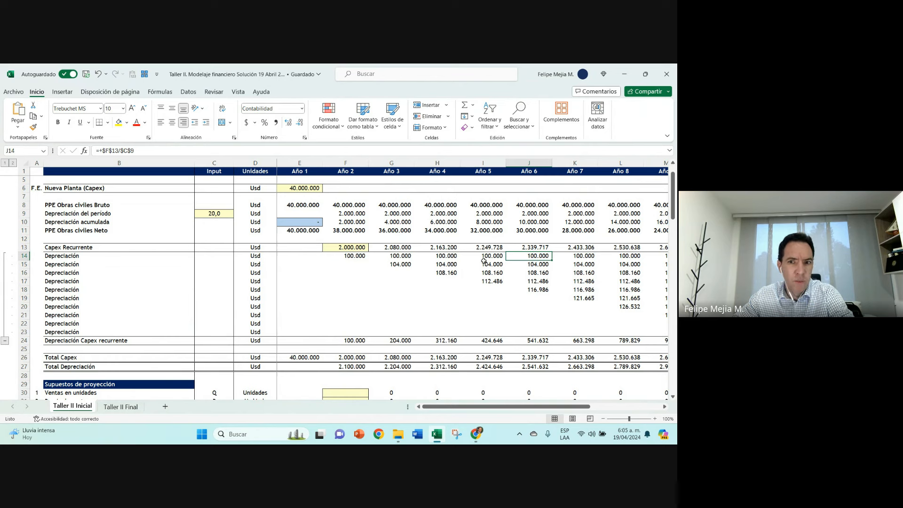
{"action": "left_click", "coordinate": [543, 290]}
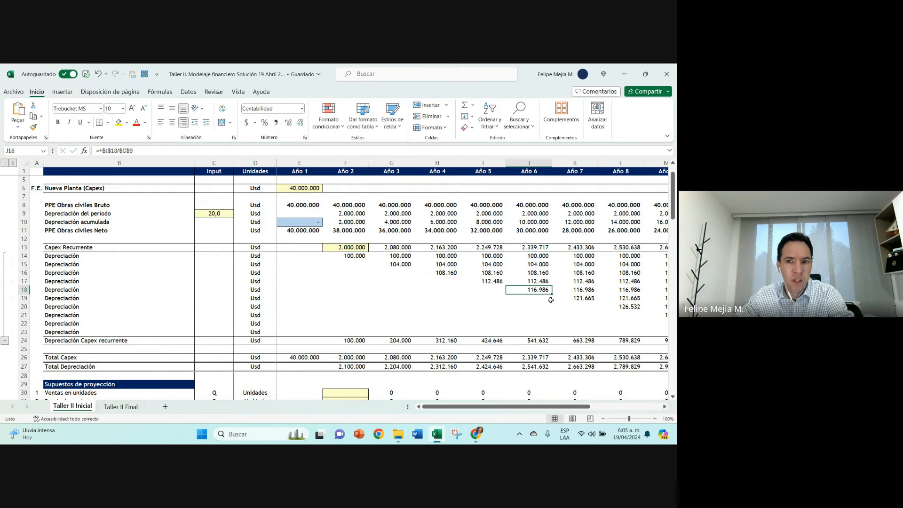
{"action": "double_click", "coordinate": [539, 256]}
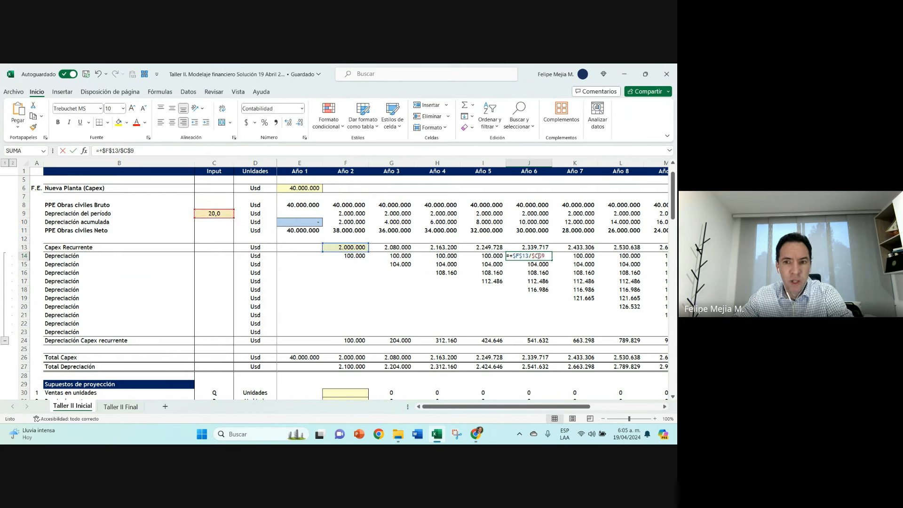
{"action": "key", "text": "Escape"}
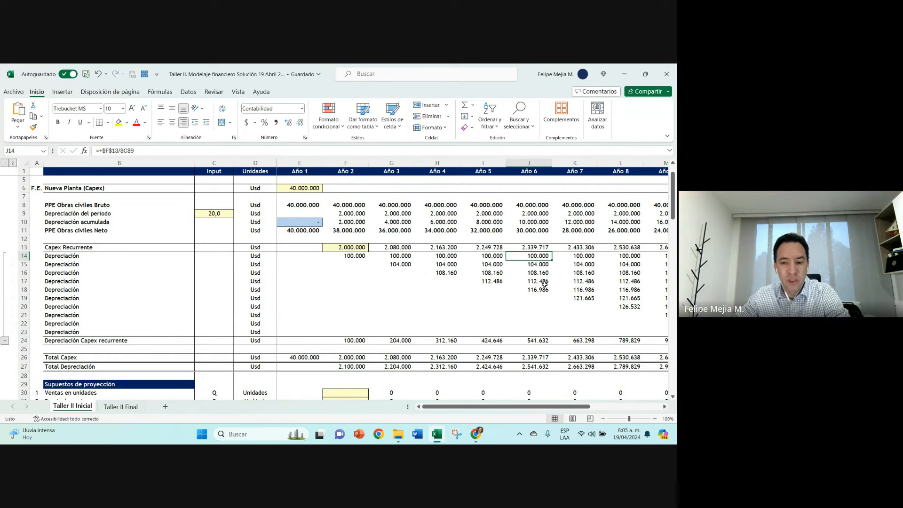
Step: Follow the first depreciation row to the end of the projection and narrow the empty column P beside Año 11
{"action": "key", "text": "Right"}
{"action": "key", "text": "Right"}
{"action": "key", "text": "Right"}
{"action": "key", "text": "Right"}
{"action": "key", "text": "Right"}
{"action": "key", "text": "Right"}
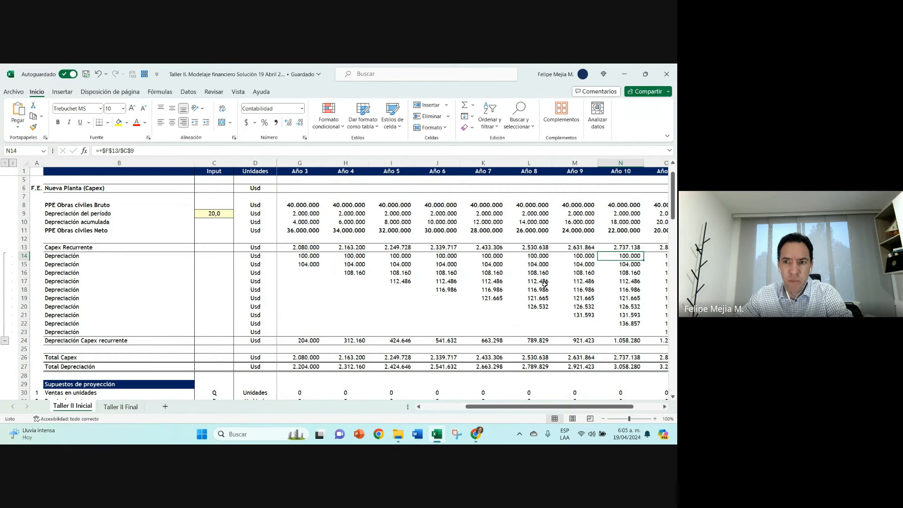
{"action": "left_click_drag", "start_coordinate": [644, 163], "coordinate": [610, 164]}
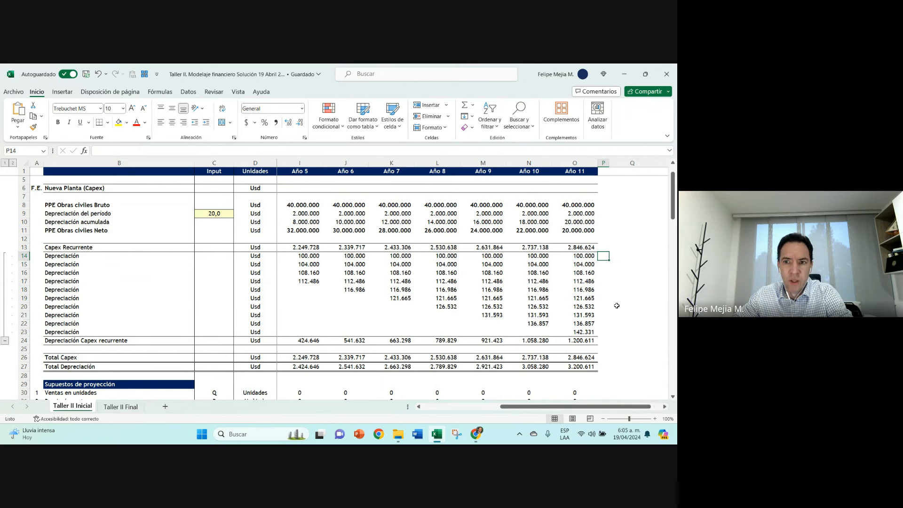
Step: Review the Año 11 Capex Recurrente and Depreciación del período formulas, and return to the start of the Capex Recurrente row
{"action": "left_click", "coordinate": [578, 248]}
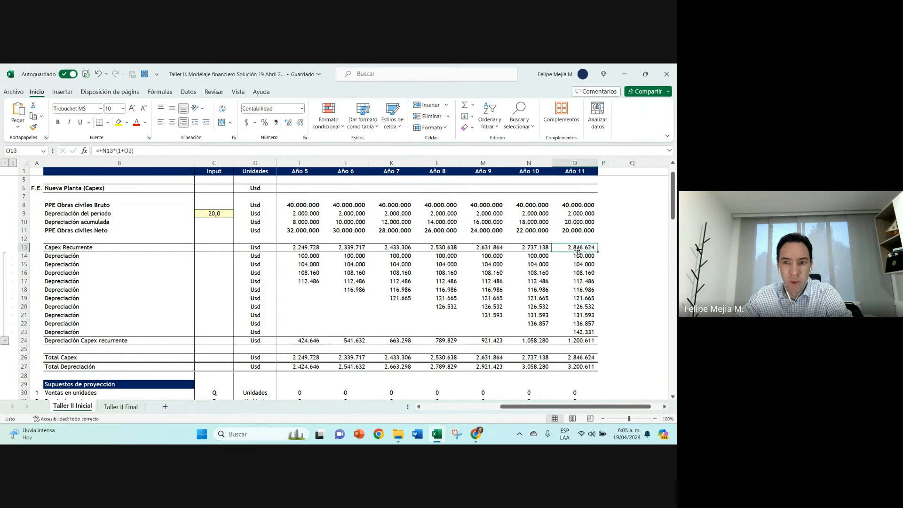
{"action": "left_click", "coordinate": [577, 214]}
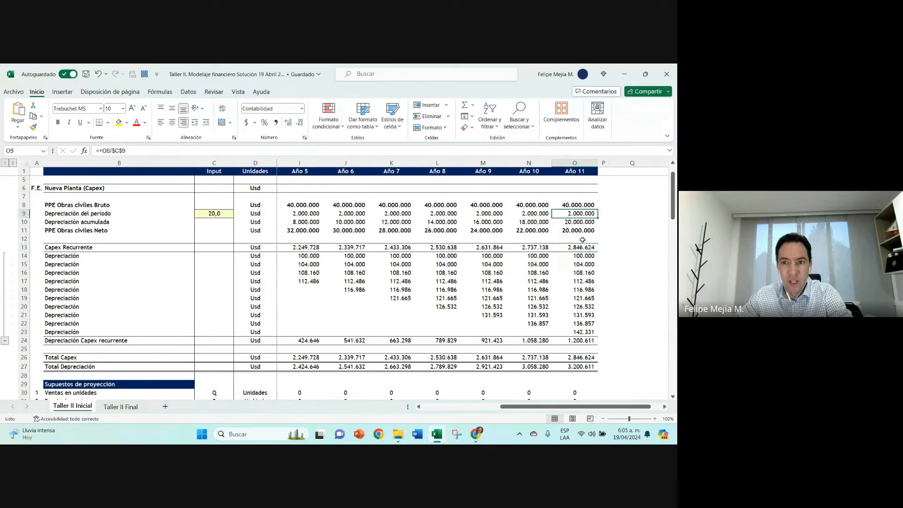
{"action": "left_click", "coordinate": [582, 247]}
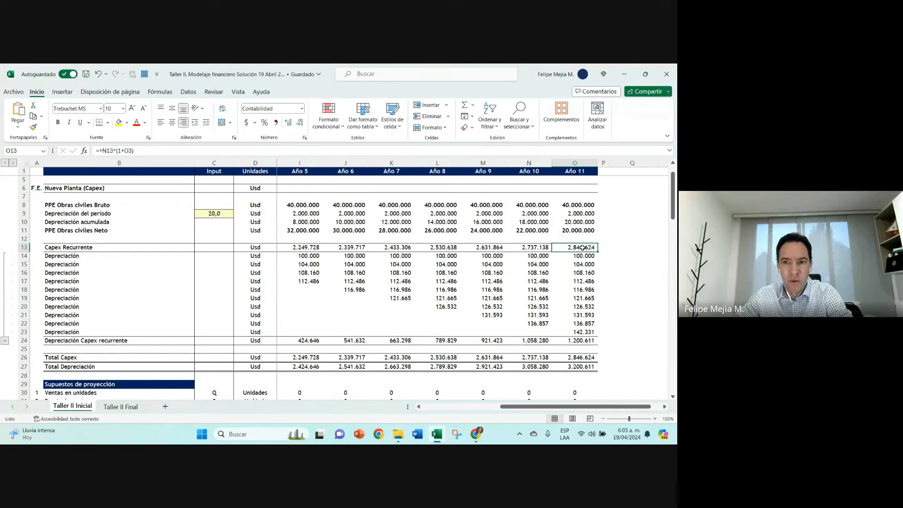
{"action": "left_click", "coordinate": [94, 248]}
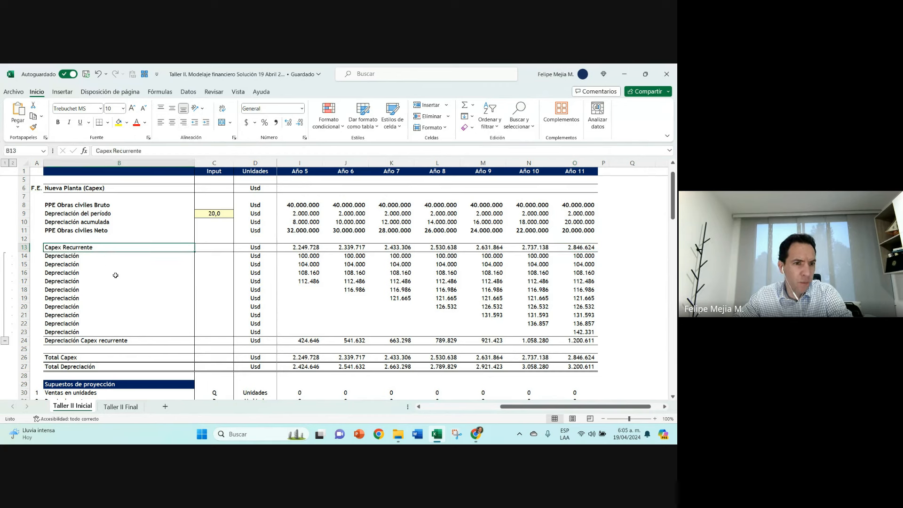
{"action": "key", "text": "Right"}
{"action": "key", "text": "Right"}
{"action": "key", "text": "Right"}
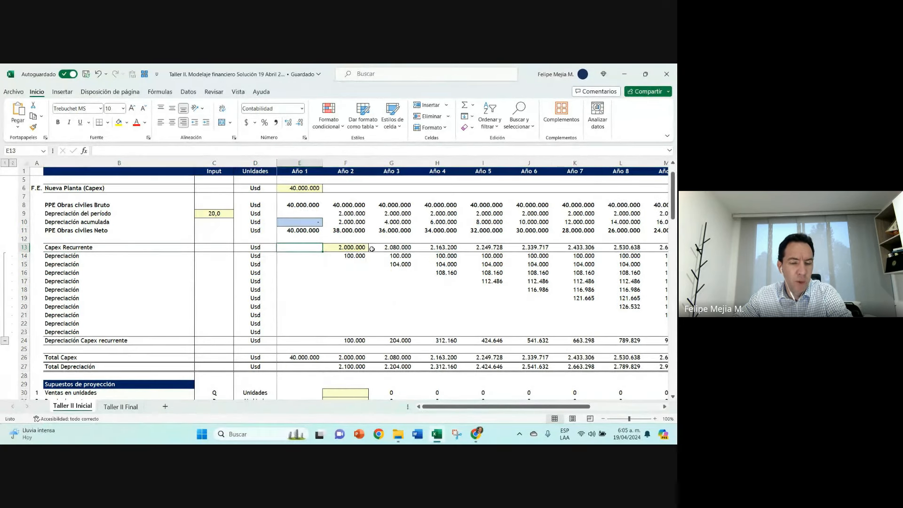
Step: Compare the Año 1 Nueva Planta (Capex) input with the Año 2 Capex Recurrente input, and locate the Total Capex row
{"action": "key", "text": "Right"}
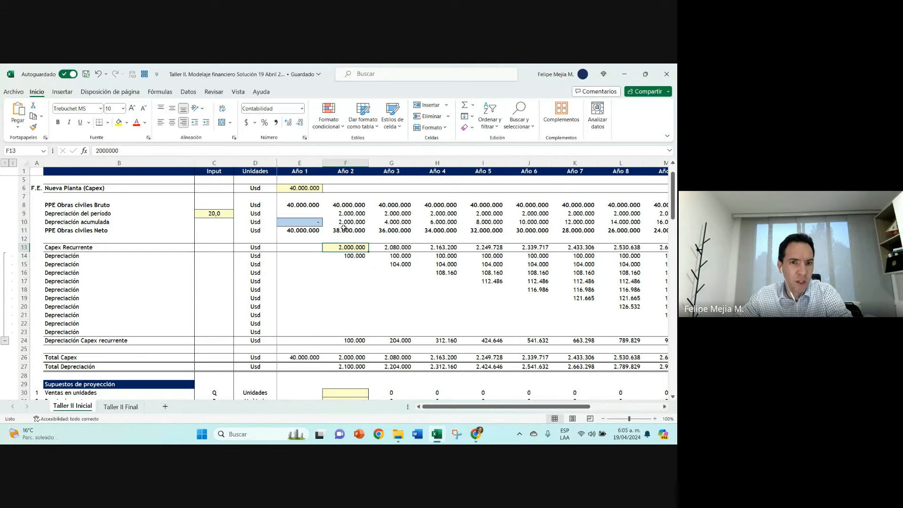
{"action": "left_click", "coordinate": [304, 186]}
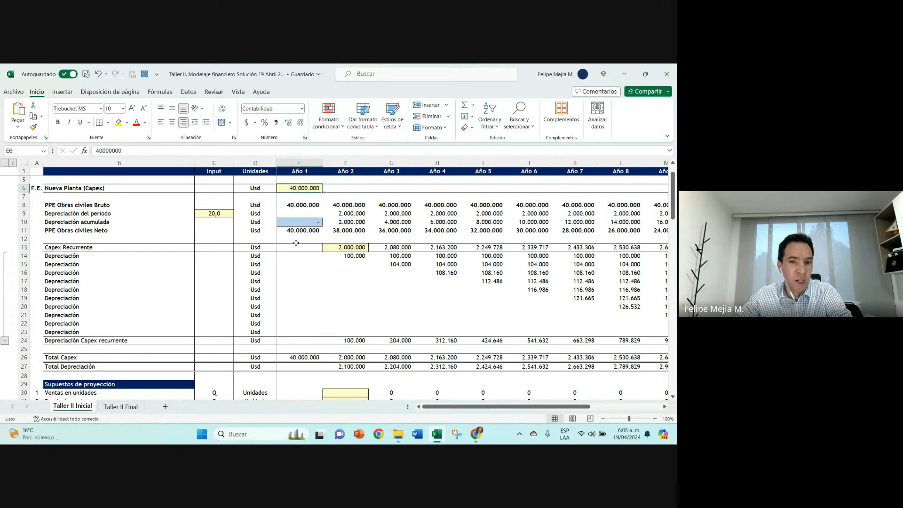
{"action": "left_click", "coordinate": [41, 247]}
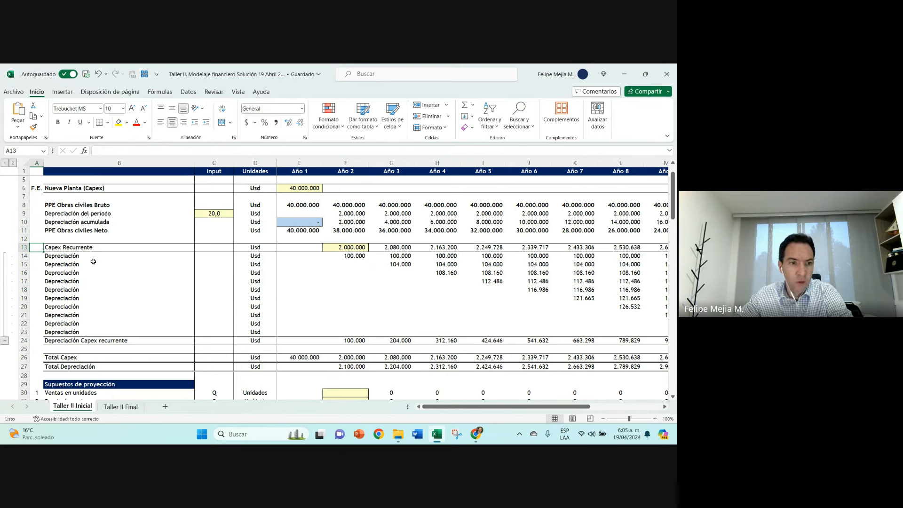
{"action": "left_click", "coordinate": [87, 249]}
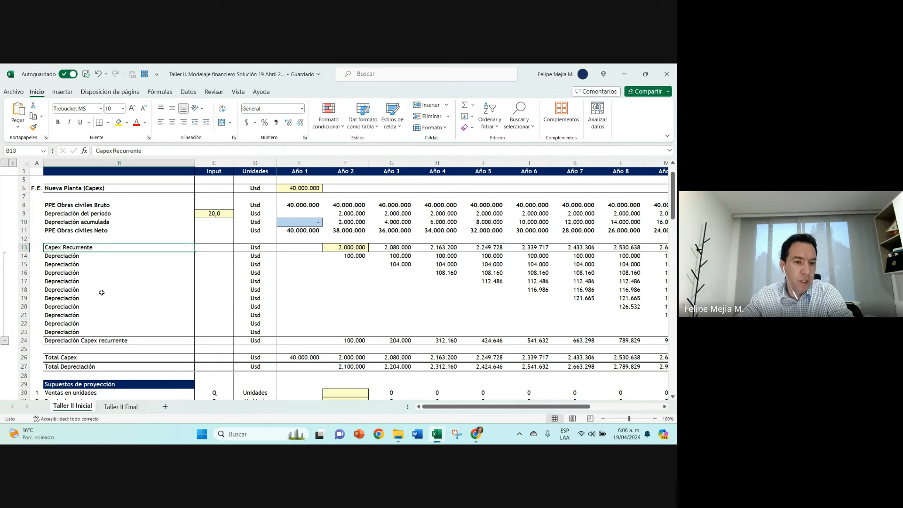
{"action": "left_click", "coordinate": [189, 190]}
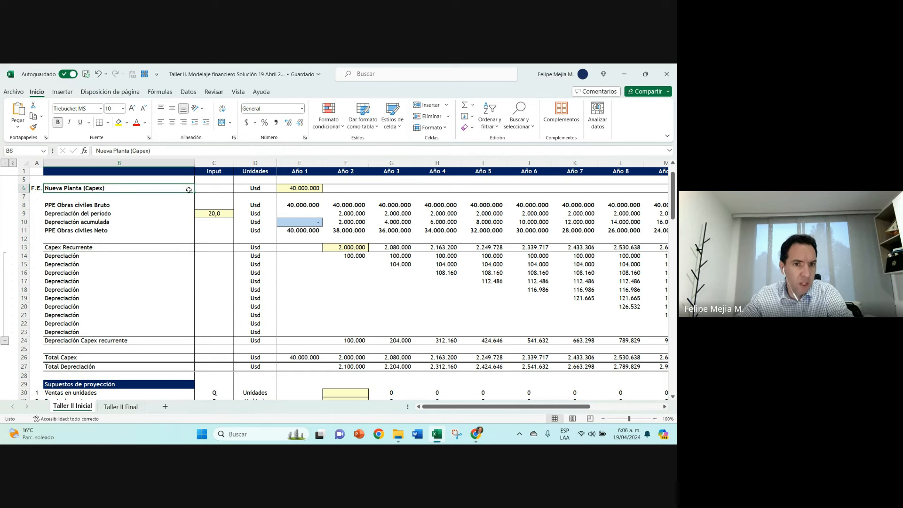
{"action": "left_click", "coordinate": [314, 187]}
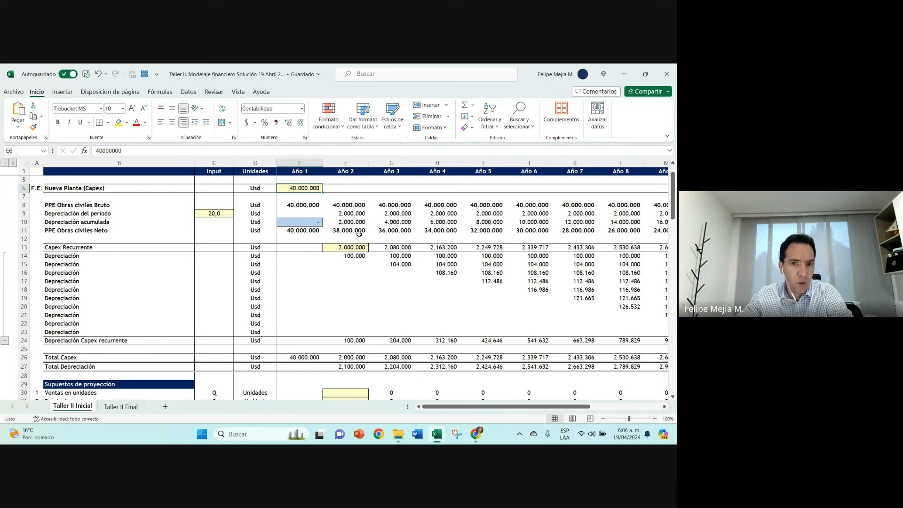
{"action": "left_click", "coordinate": [352, 248]}
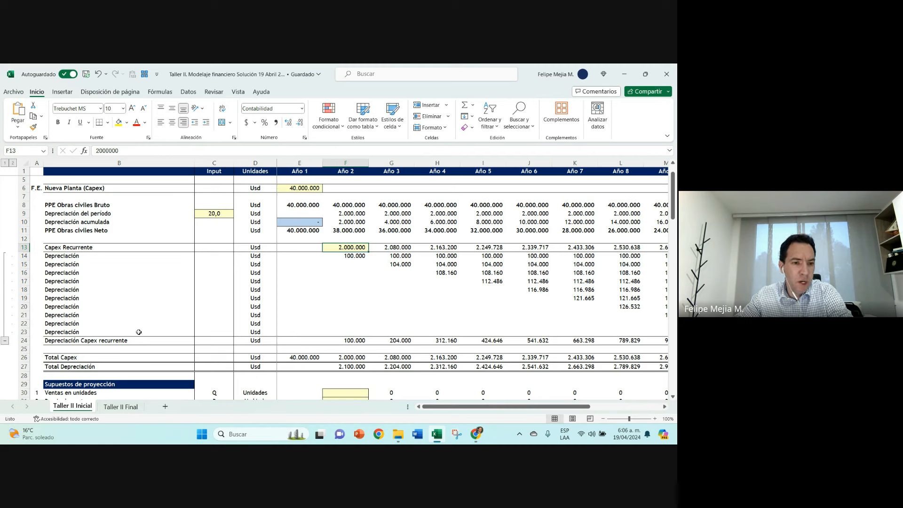
{"action": "left_click", "coordinate": [71, 360]}
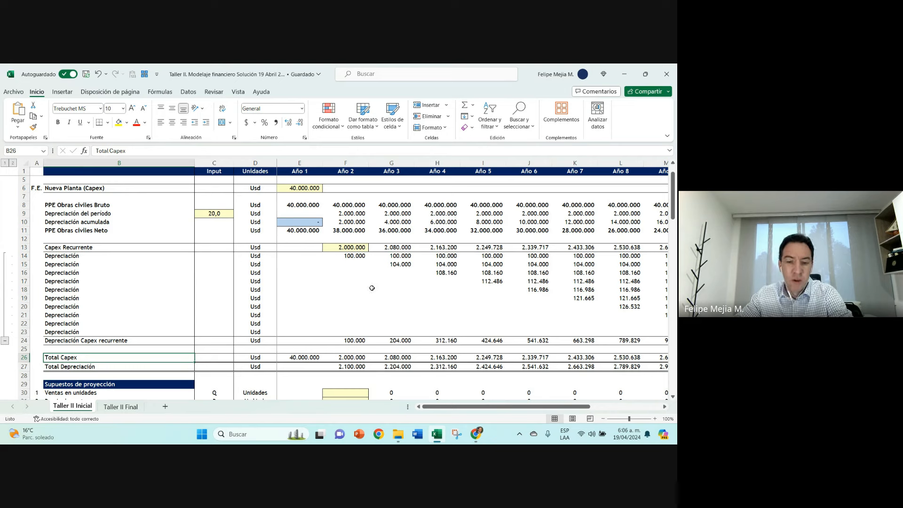
Step: Trace the staggered Capex Recurrente depreciation from F14 through G15 and H16 to the Año 11 cell O23
{"action": "left_click", "coordinate": [351, 258]}
{"action": "left_click", "coordinate": [399, 264]}
{"action": "left_click", "coordinate": [442, 273]}
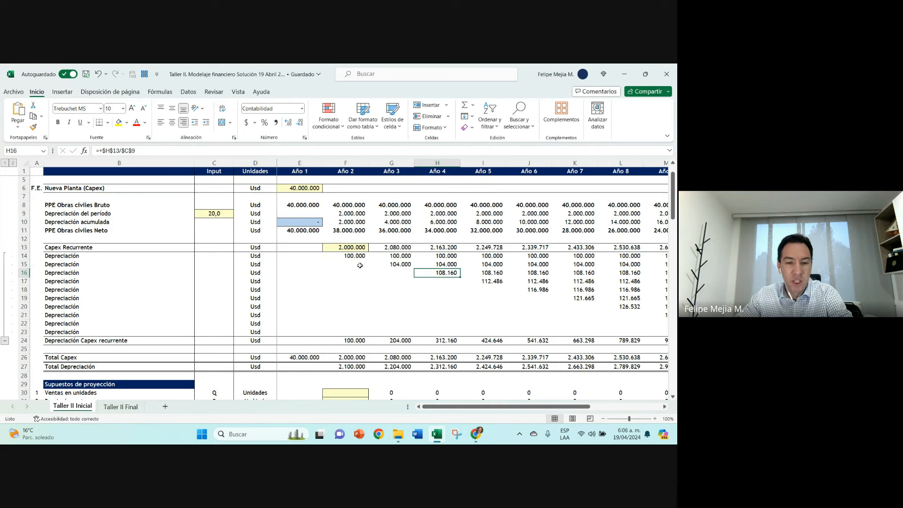
{"action": "scroll", "coordinate": [297, 264], "scroll_direction": "down", "scroll_amount": 1, "text": "ctrl"}
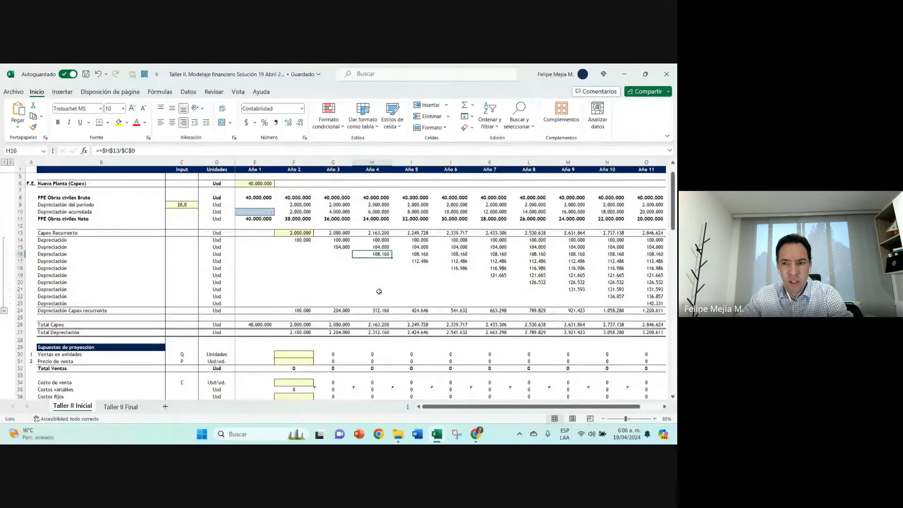
{"action": "left_click", "coordinate": [649, 302]}
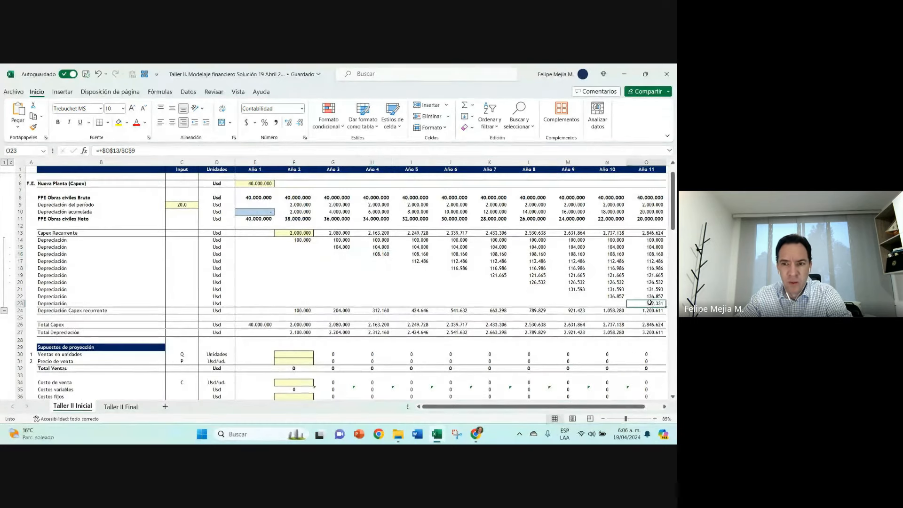
Step: Review the Capex Recurrente row from its Año 2 input through the Año 5 formula, along with the first Año 2 depreciation cell
{"action": "left_click", "coordinate": [20, 233]}
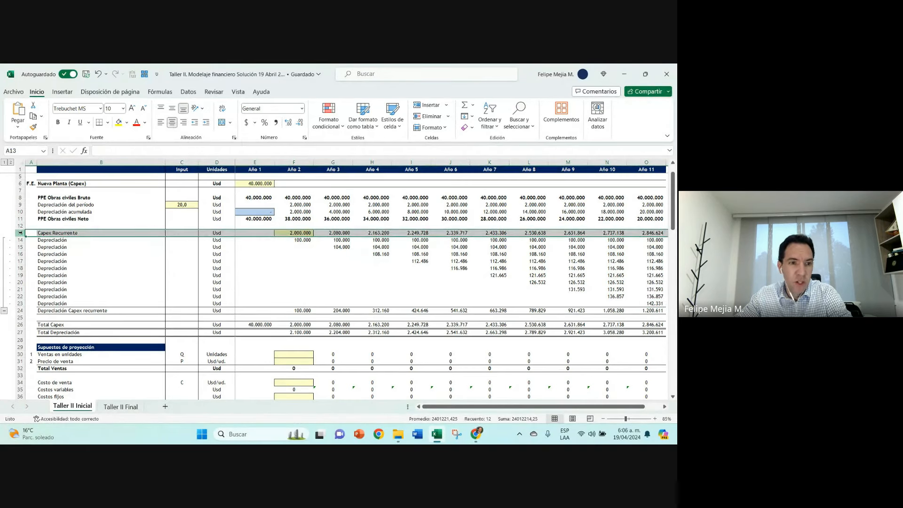
{"action": "left_click", "coordinate": [297, 240]}
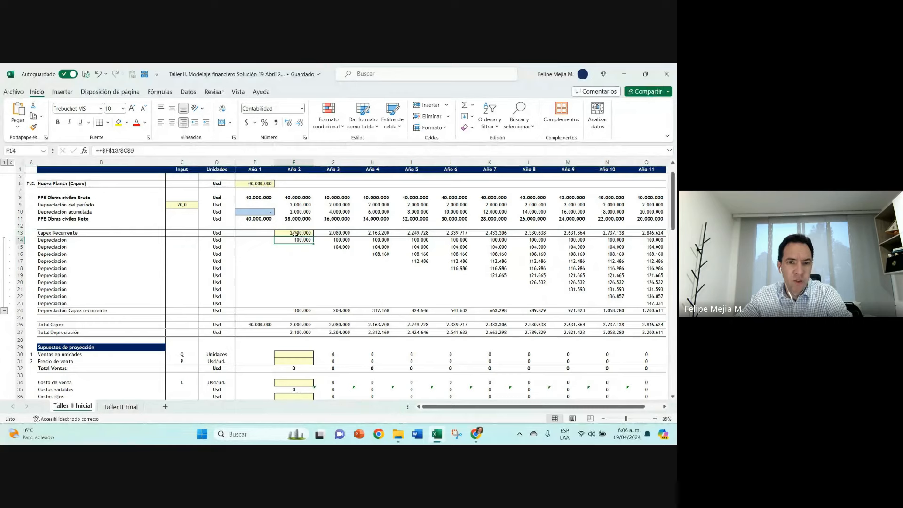
{"action": "left_click", "coordinate": [295, 233]}
{"action": "left_click", "coordinate": [340, 234]}
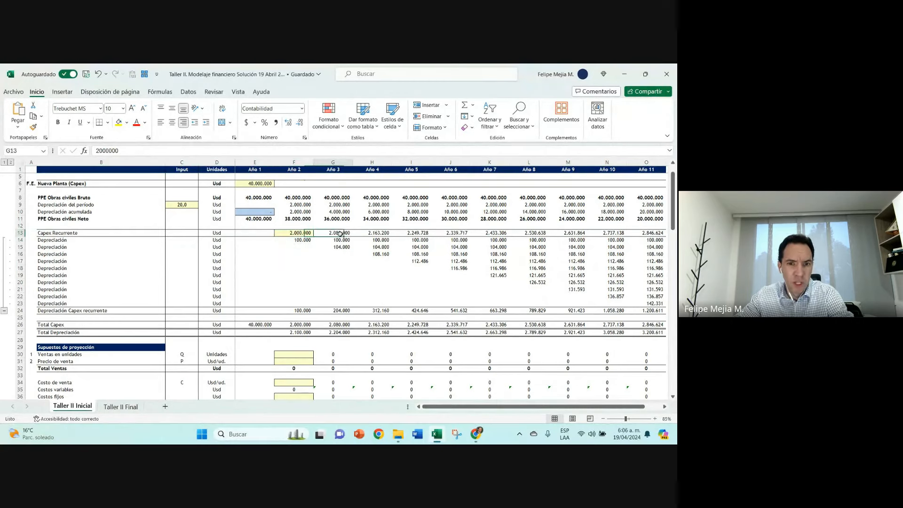
{"action": "key", "text": "Right"}
{"action": "key", "text": "Right"}
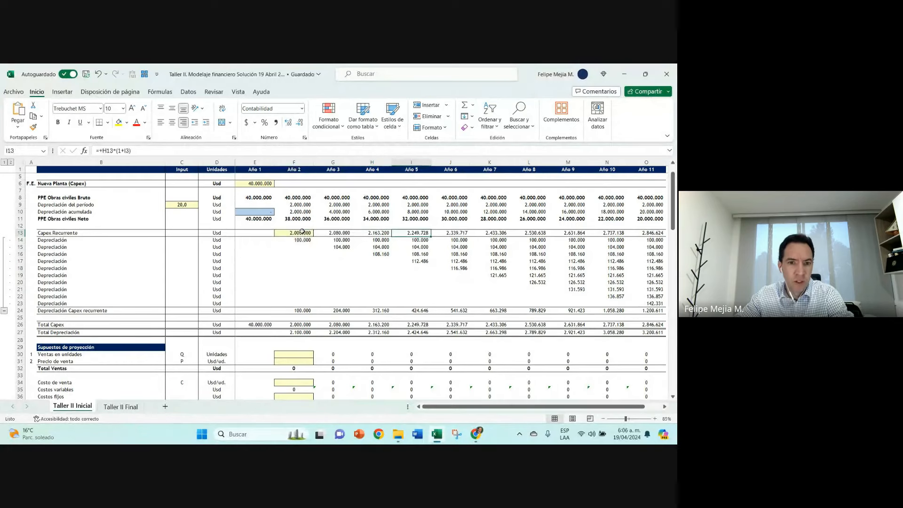
{"action": "left_click", "coordinate": [301, 232]}
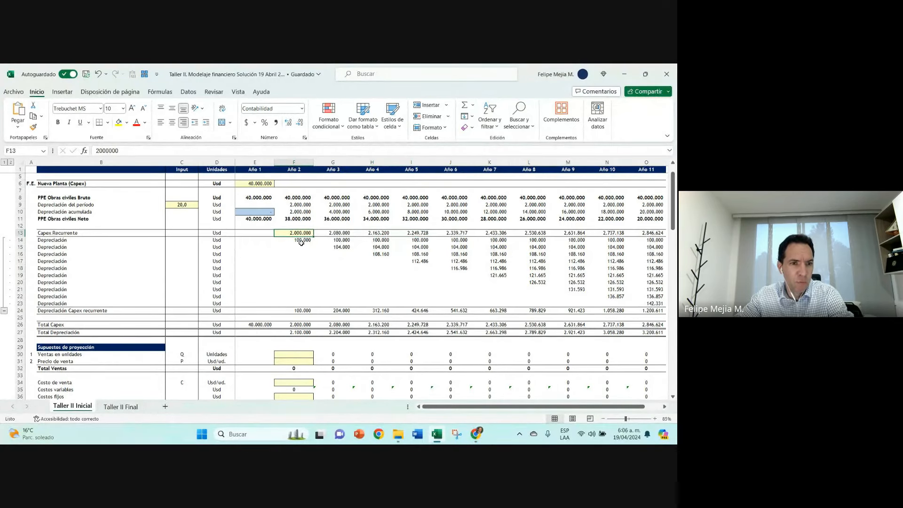
{"action": "scroll", "coordinate": [301, 242], "scroll_direction": "up", "scroll_amount": 1}
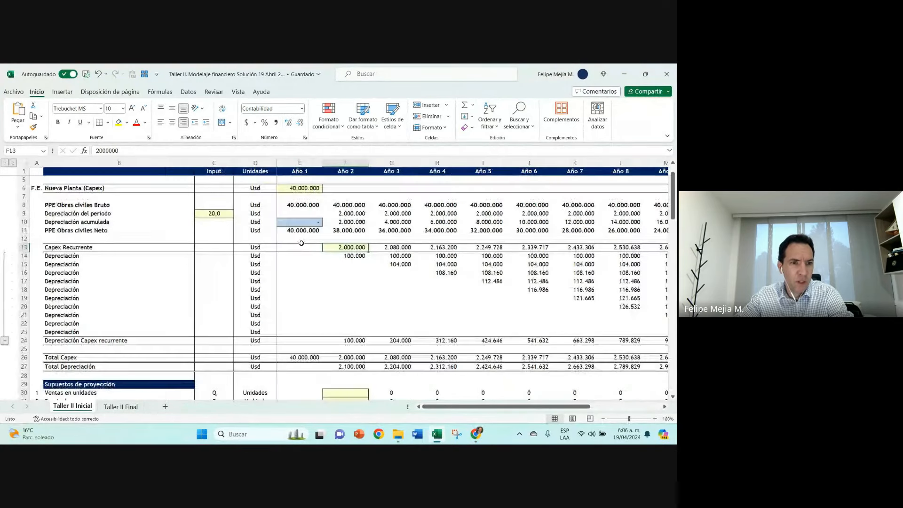
{"action": "left_click", "coordinate": [57, 248]}
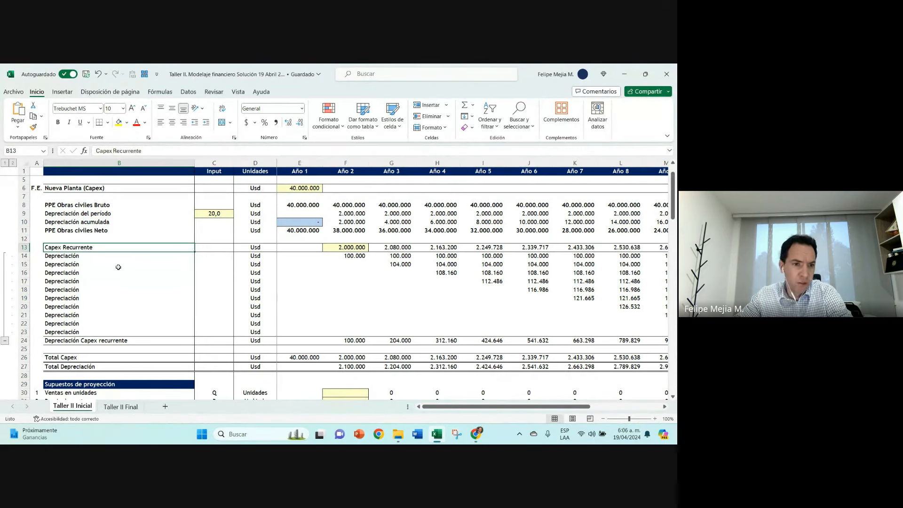
Step: Inspect the cell references in the Año 2 Depreciación Capex recurrente formula in F24
{"action": "double_click", "coordinate": [355, 340]}
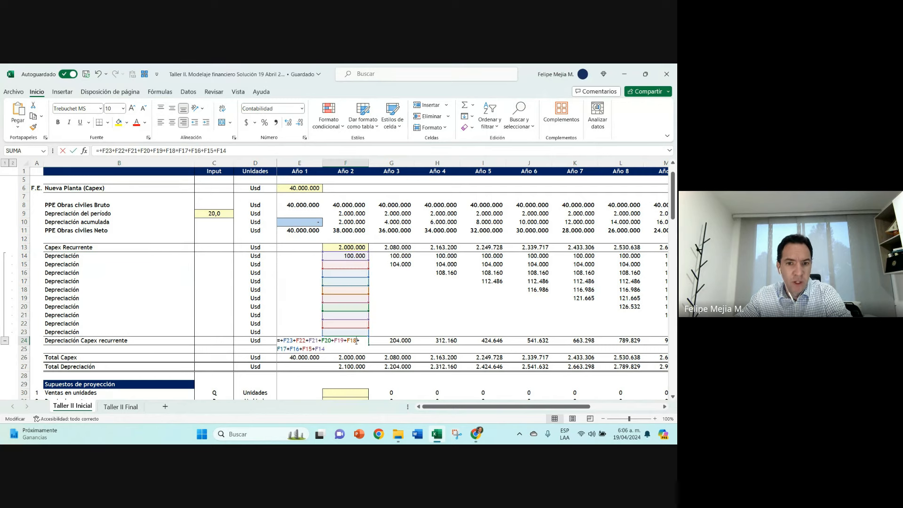
{"action": "left_click", "coordinate": [75, 151]}
{"action": "scroll", "coordinate": [300, 330], "scroll_direction": "down", "scroll_amount": 1}
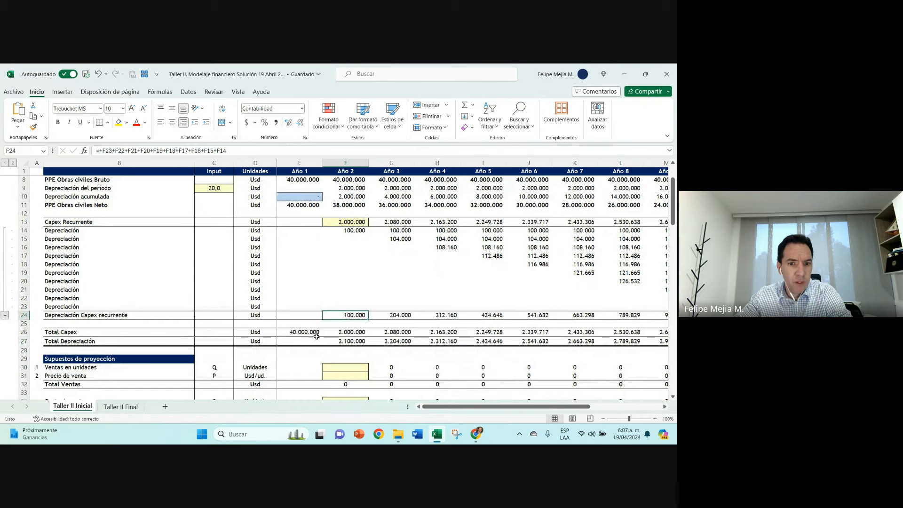
Step: Inspect the Total Capex formulas for Año 1, Año 2 and Año 3, tracing the Año 1 references to E13 and E6
{"action": "left_click", "coordinate": [299, 330]}
{"action": "double_click", "coordinate": [300, 330]}
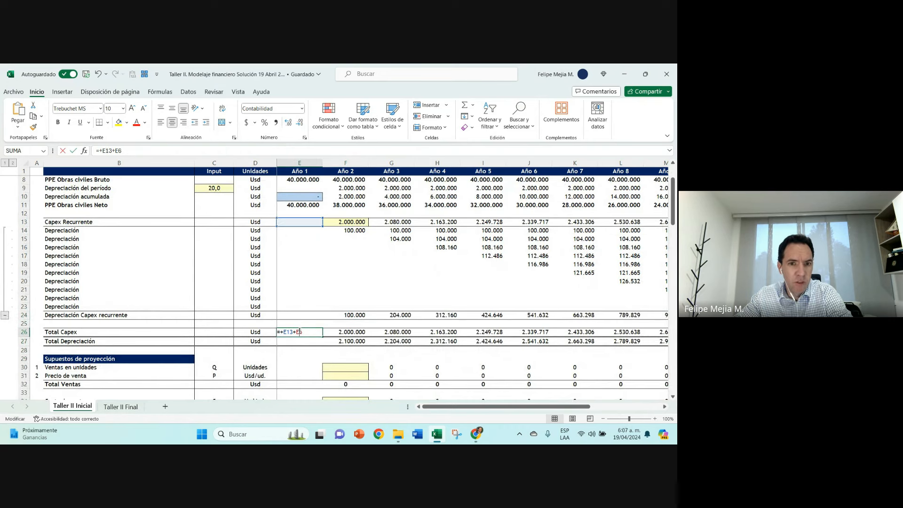
{"action": "scroll", "coordinate": [306, 254], "scroll_direction": "up", "scroll_amount": 2}
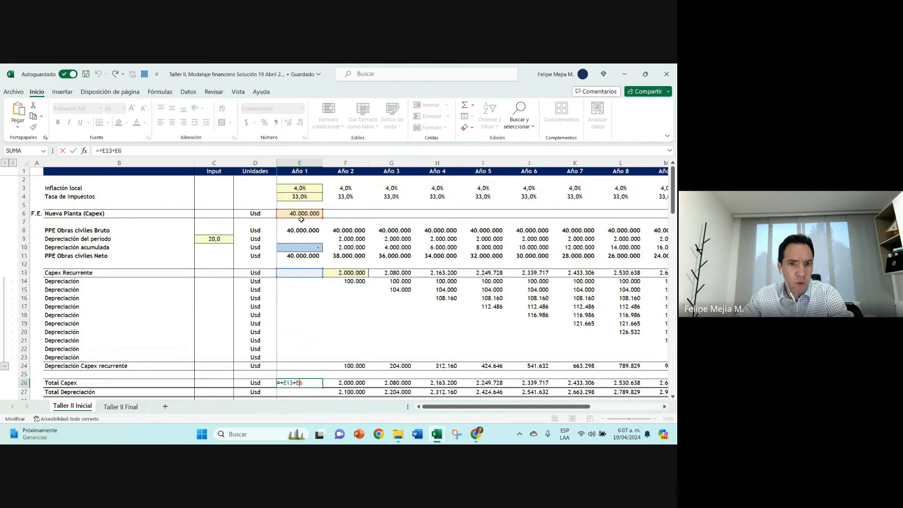
{"action": "key", "text": "ctrl+Return"}
{"action": "scroll", "coordinate": [296, 276], "scroll_direction": "down", "scroll_amount": 3}
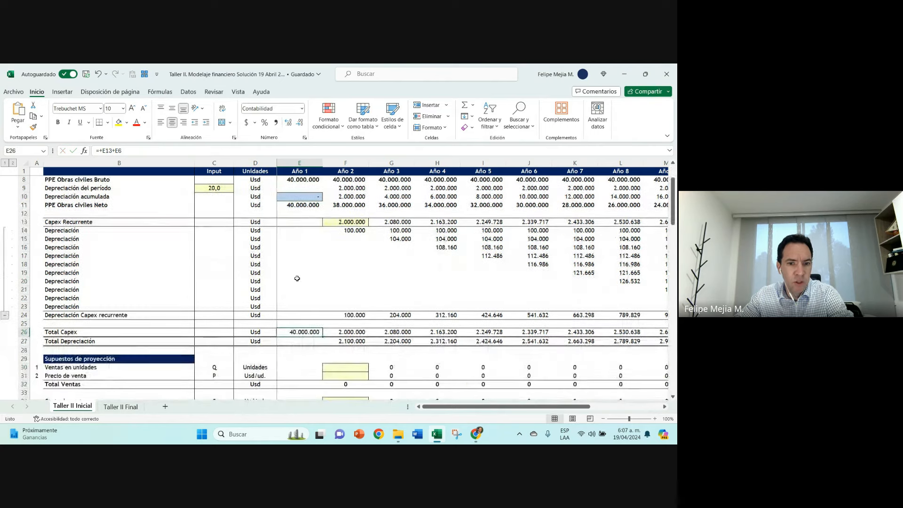
{"action": "left_click", "coordinate": [79, 308]}
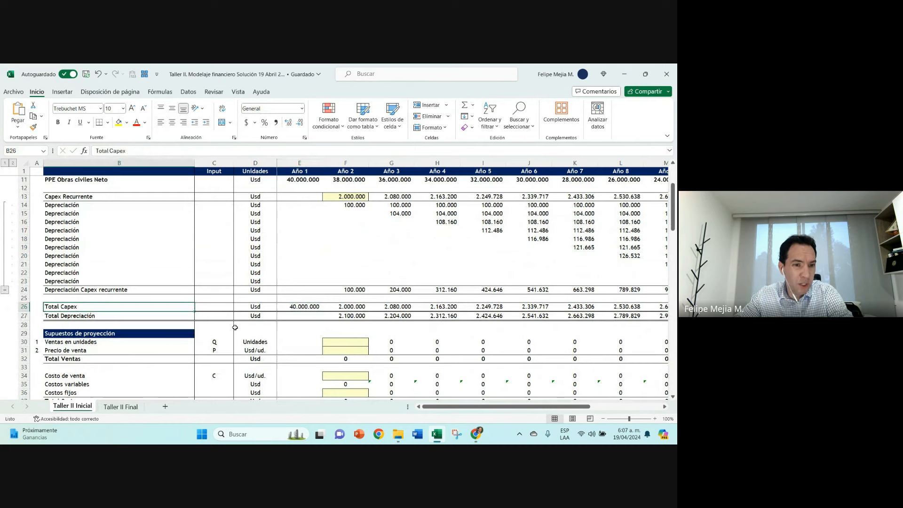
{"action": "left_click", "coordinate": [342, 308]}
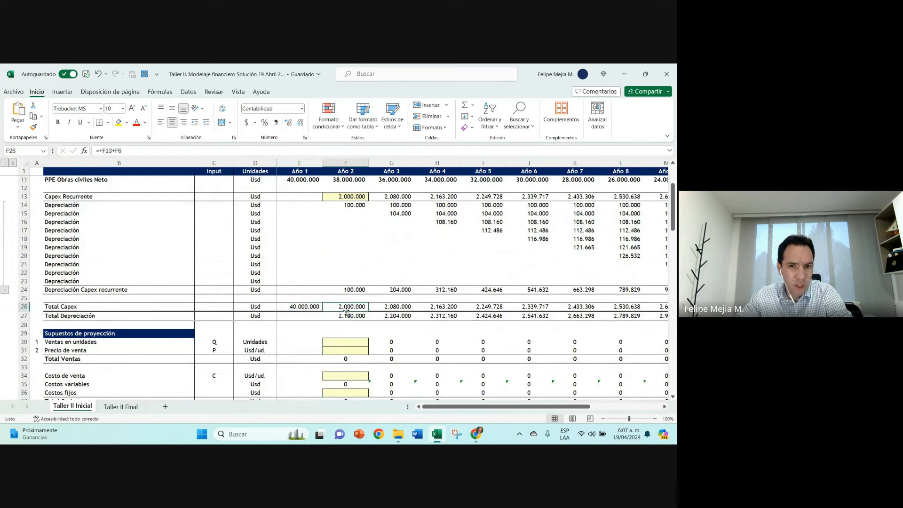
{"action": "left_click", "coordinate": [407, 308]}
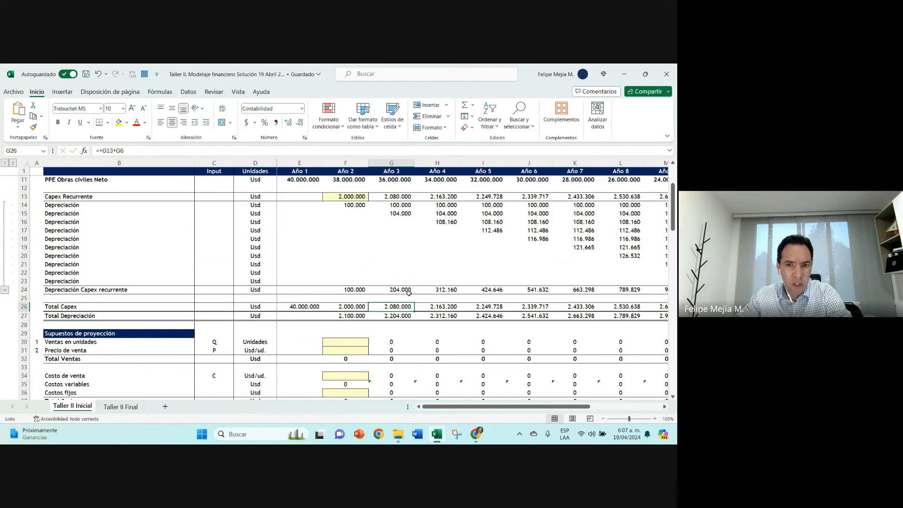
Step: Check the Año 3 Depreciación Capex recurrente formula and trace the Año 2 Total Depreciación formula to F24 and F9
{"action": "left_click", "coordinate": [408, 291]}
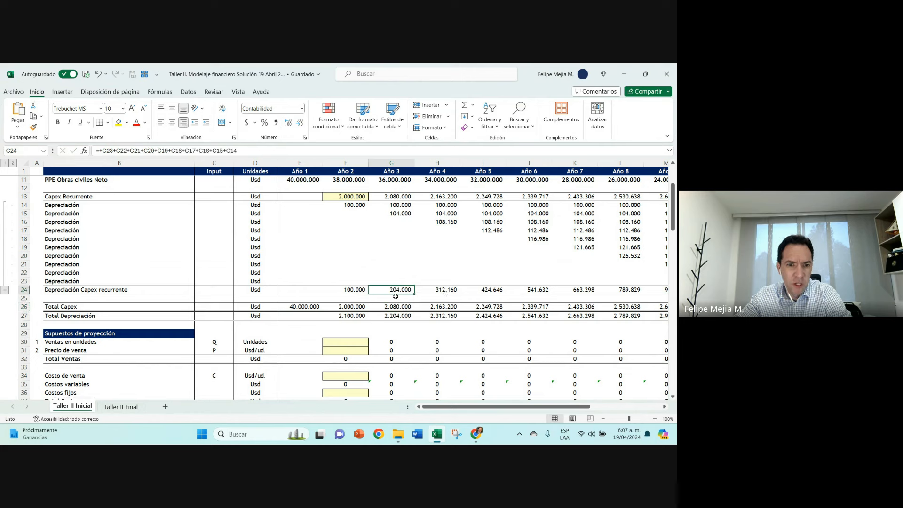
{"action": "left_click", "coordinate": [352, 318]}
{"action": "type", "text": "=+"}
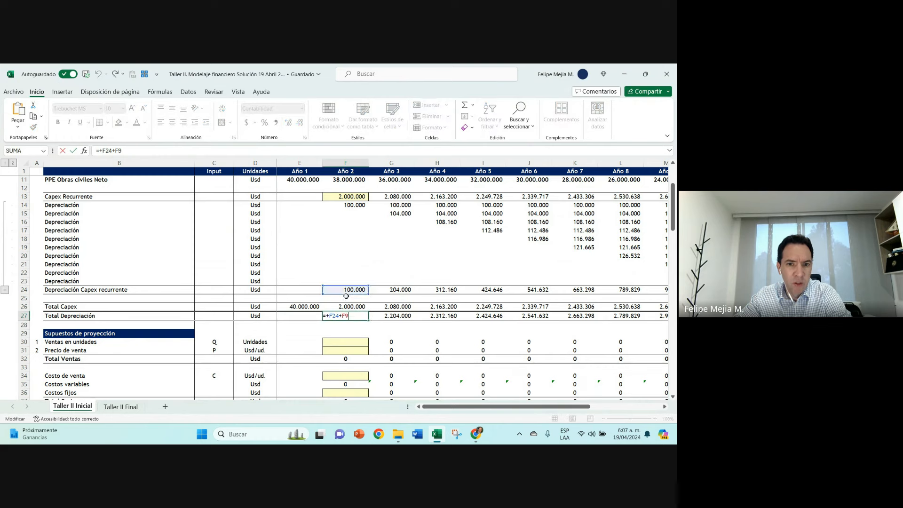
{"action": "left_click", "coordinate": [346, 289]}
{"action": "type", "text": "+F9"}
{"action": "scroll", "coordinate": [346, 286], "scroll_direction": "up", "scroll_amount": 2}
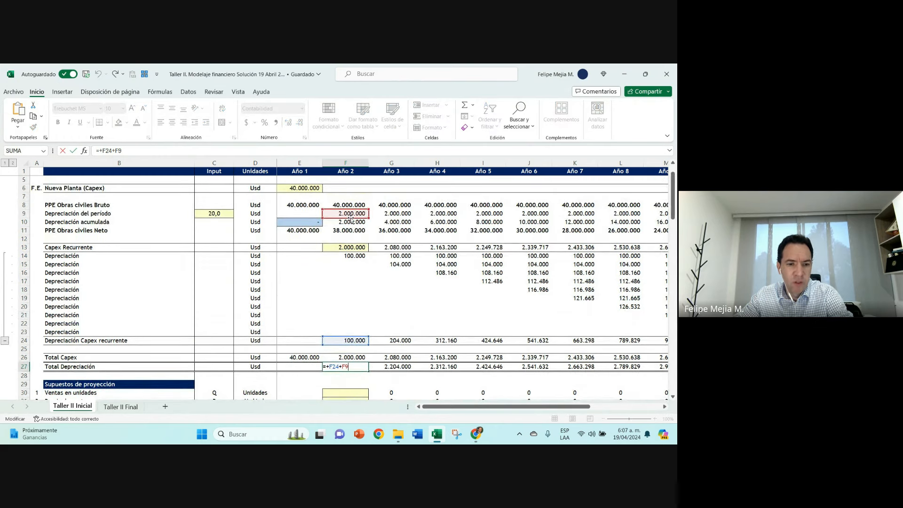
{"action": "key", "text": "ctrl+Return"}
{"action": "scroll", "coordinate": [356, 238], "scroll_direction": "down", "scroll_amount": 4}
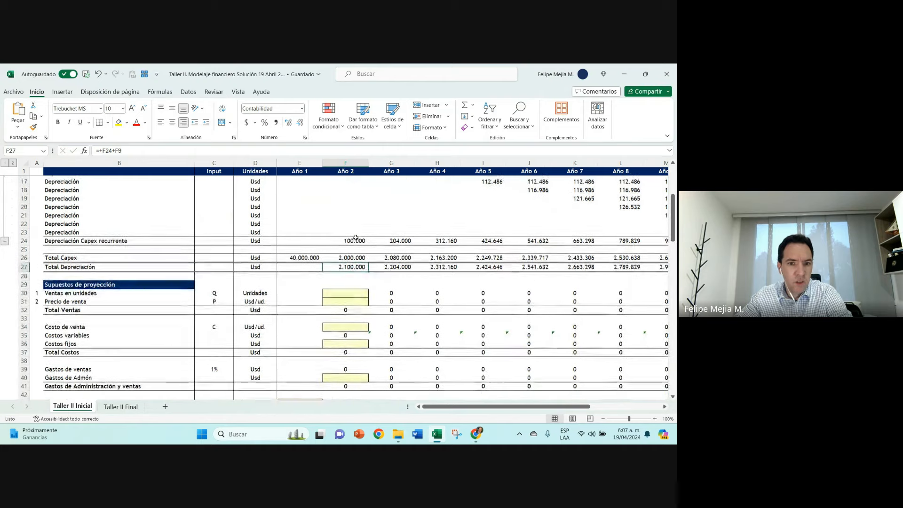
Step: Enter the Año 2 sales assumptions: 5.000 for Ventas en unidades and 20.000 for Precio de venta
{"action": "scroll", "coordinate": [356, 238], "scroll_direction": "down", "scroll_amount": 1}
{"action": "left_click", "coordinate": [331, 266]}
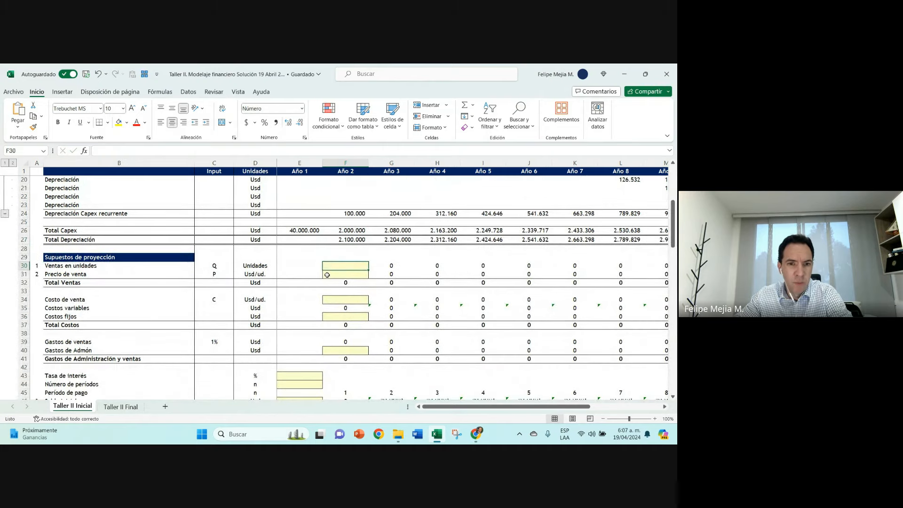
{"action": "type", "text": "5000"}
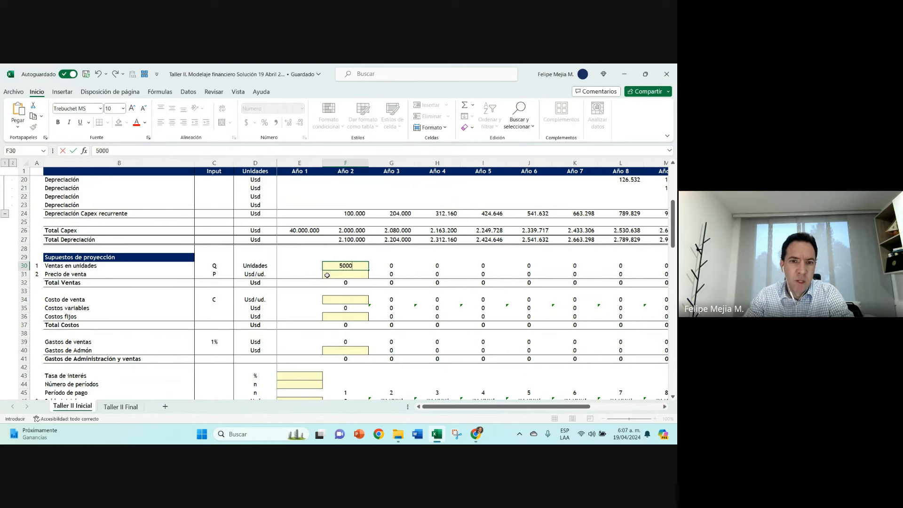
{"action": "key", "text": "Return"}
{"action": "type", "text": "20.000"}
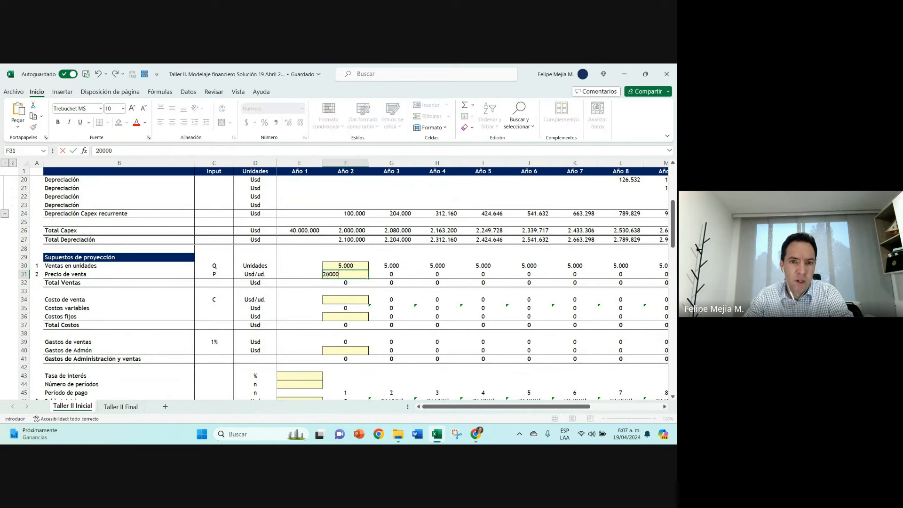
{"action": "key", "text": "Return"}
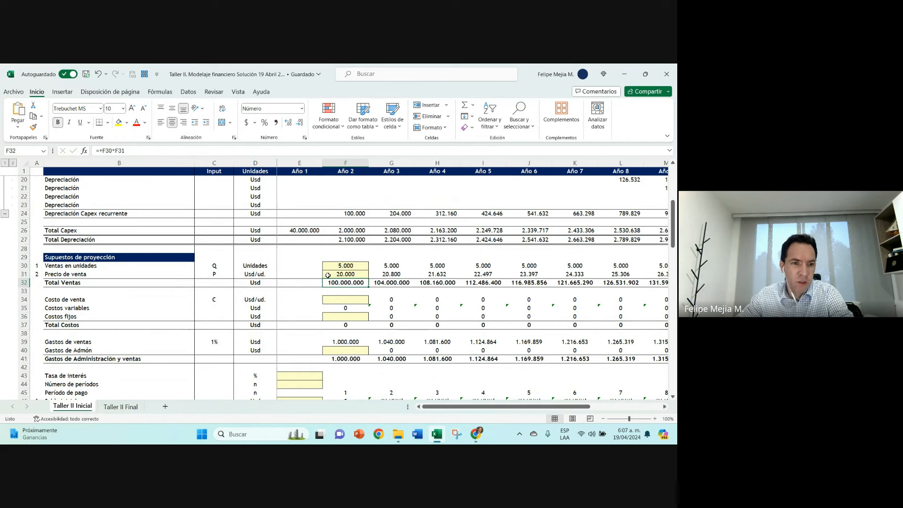
{"action": "scroll", "coordinate": [324, 280], "scroll_direction": "down", "scroll_amount": 1}
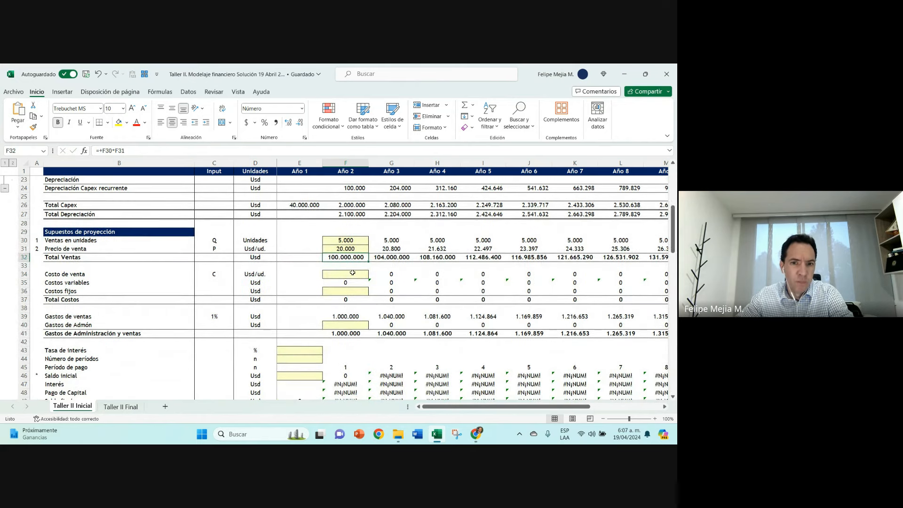
Step: Look up the cost inputs in the Taller II Final sheet and enter 15.000 as the Año 2 Costo de venta in Taller II Inicial
{"action": "key", "text": "Down"}
{"action": "key", "text": "Down"}
{"action": "left_click", "coordinate": [119, 407]}
{"action": "scroll", "coordinate": [147, 391], "scroll_direction": "down", "scroll_amount": 2, "text": "ctrl"}
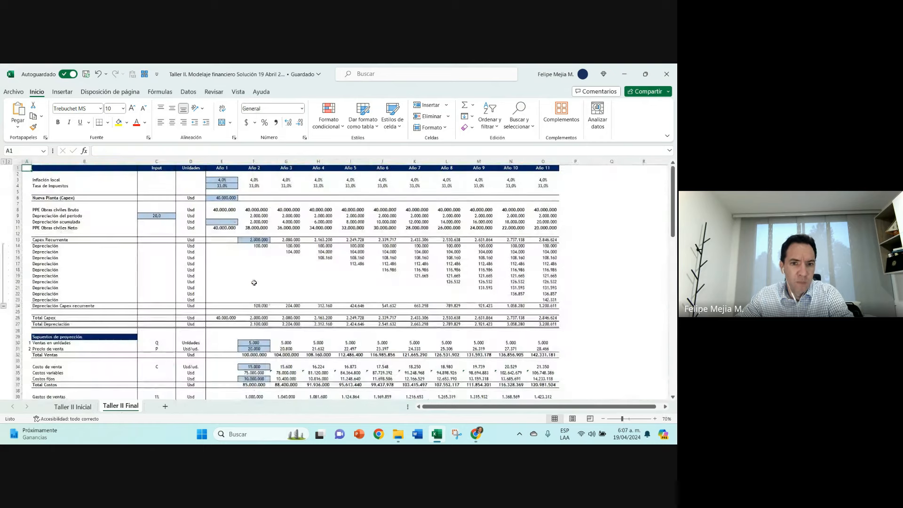
{"action": "scroll", "coordinate": [147, 391], "scroll_direction": "down", "scroll_amount": 2}
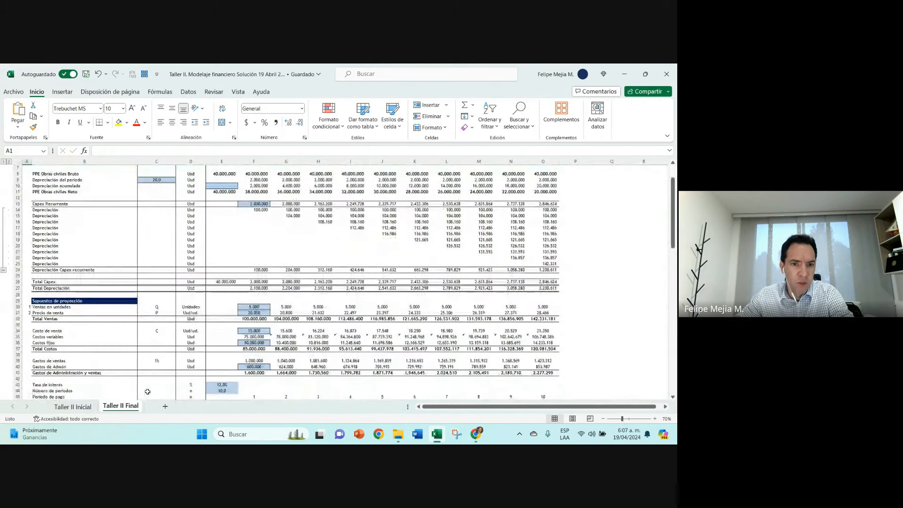
{"action": "left_click", "coordinate": [72, 406]}
{"action": "type", "text": "15000"}
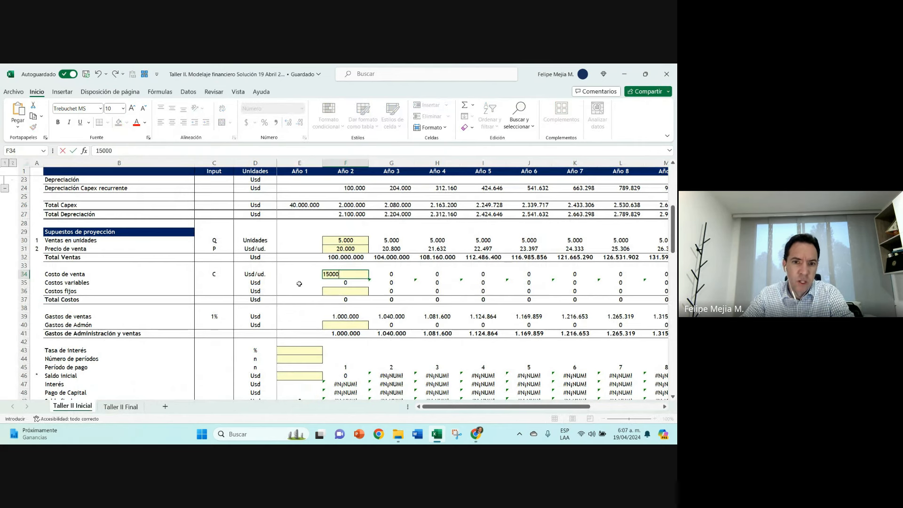
{"action": "key", "text": "Return"}
Step: Enter 10.000.000 as the Año 2 Costos fijos
{"action": "key", "text": "Down"}
{"action": "type", "text": "1"}
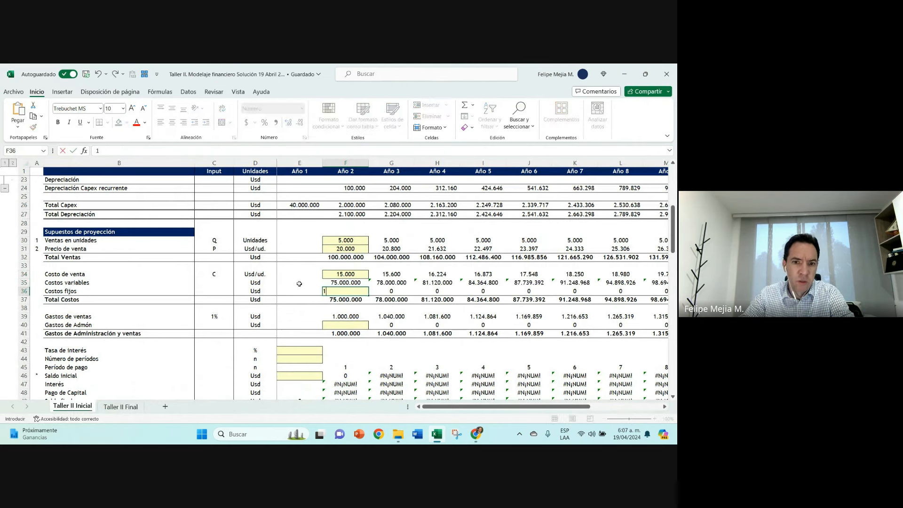
{"action": "type", "text": "0.000.000"}
{"action": "key", "text": "Return"}
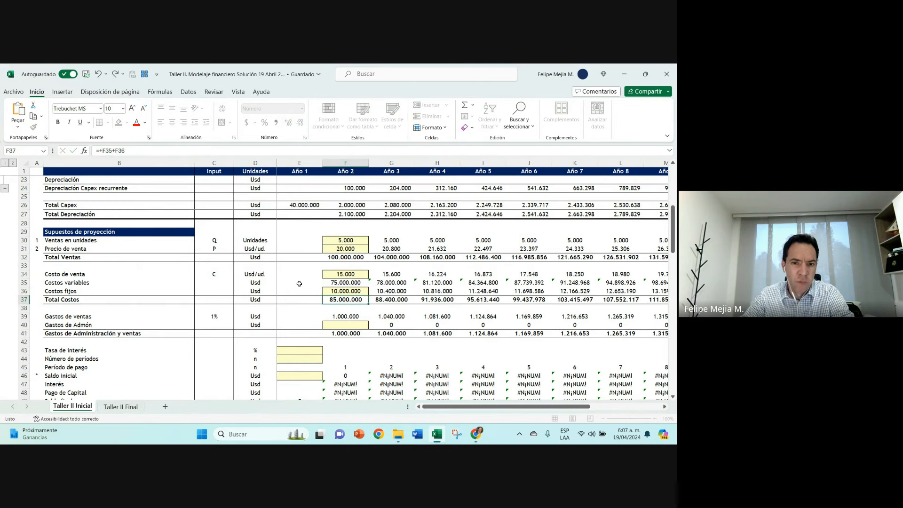
Step: Enter 600.000 as the Año 2 Gastos de Admón
{"action": "key", "text": "Down"}
{"action": "key", "text": "Down"}
{"action": "key", "text": "Down"}
{"action": "type", "text": "6"}
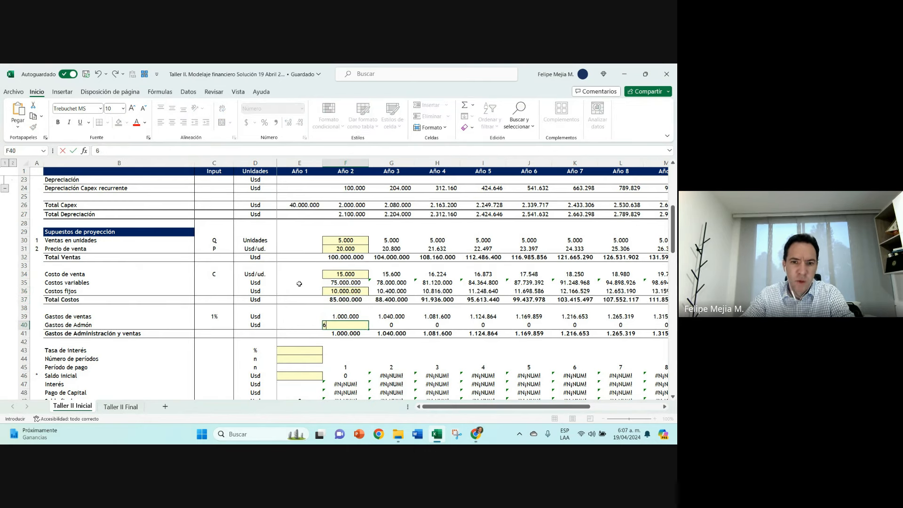
{"action": "type", "text": "00.000000"}
{"action": "key", "text": "Return"}
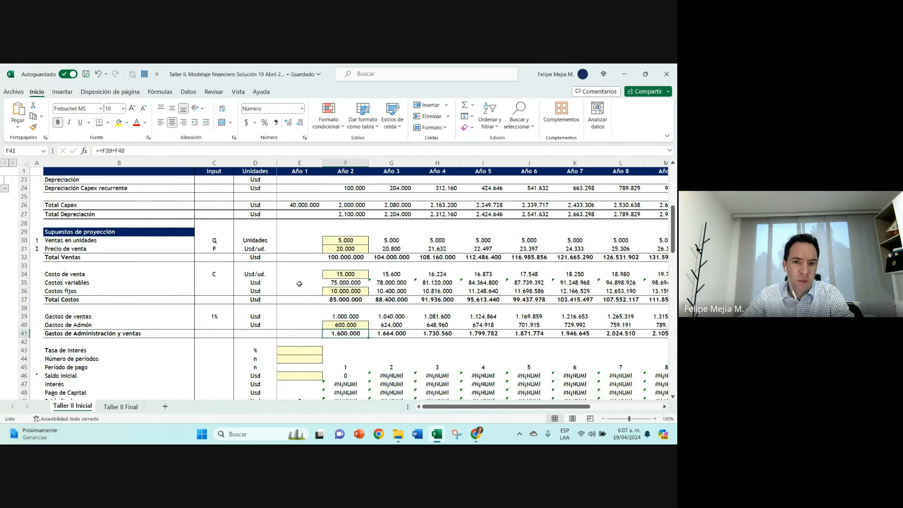
Step: Set the loan's Tasa de interés to 12% in the Año 1 column
{"action": "scroll", "coordinate": [299, 284], "scroll_direction": "down", "scroll_amount": 3}
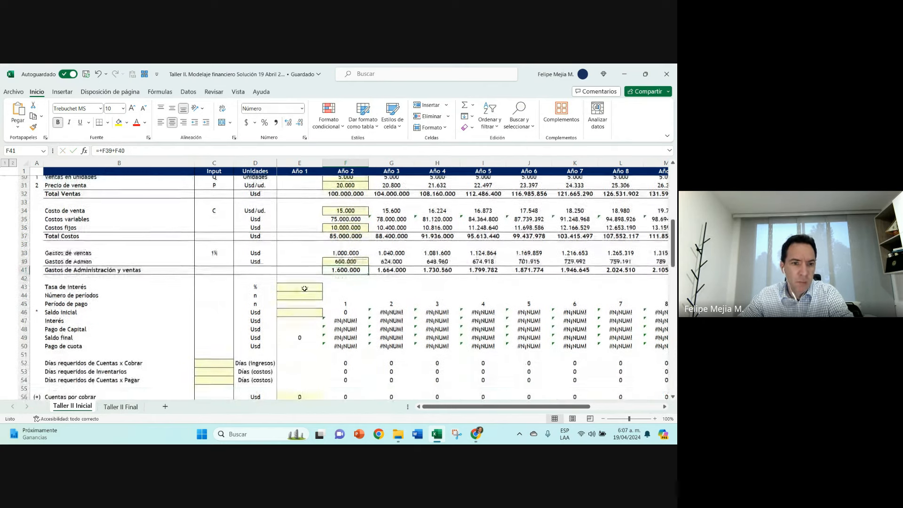
{"action": "left_click", "coordinate": [302, 277]}
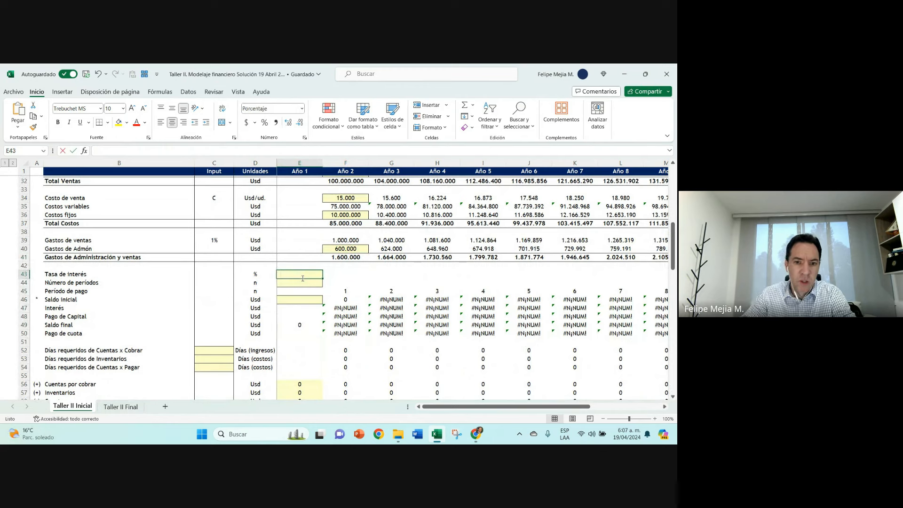
{"action": "type", "text": "12"}
{"action": "key", "text": "Return"}
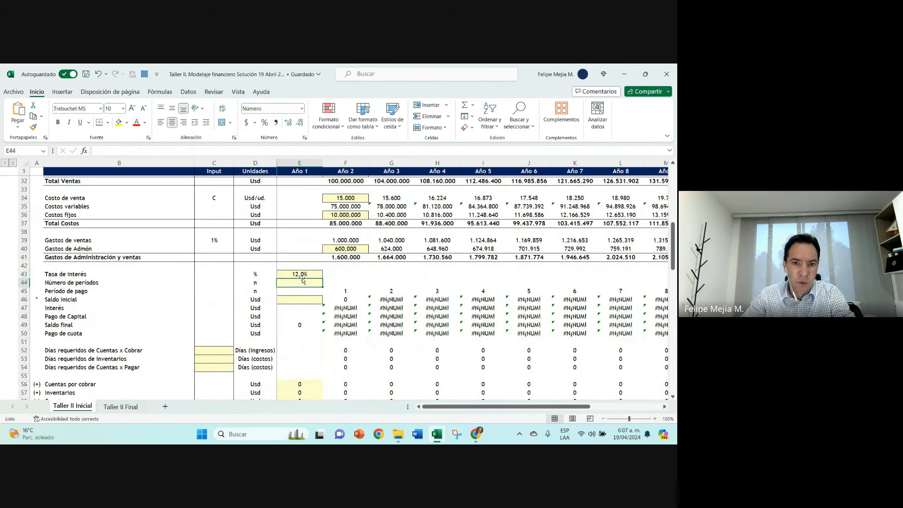
Step: Look up the loan term in the Taller II Final sheet and enter 10 as Número de períodos in Taller II Inicial
{"action": "scroll", "coordinate": [303, 280], "scroll_direction": "down", "scroll_amount": 1}
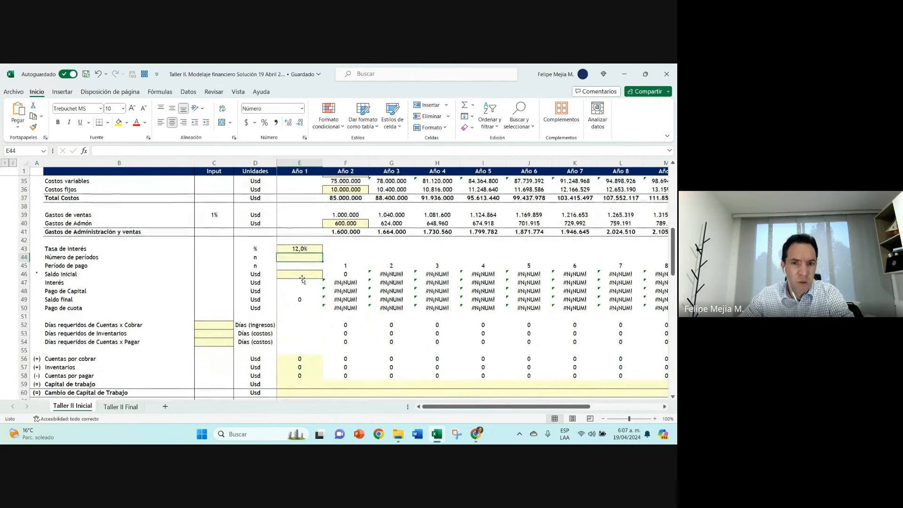
{"action": "left_click", "coordinate": [121, 407]}
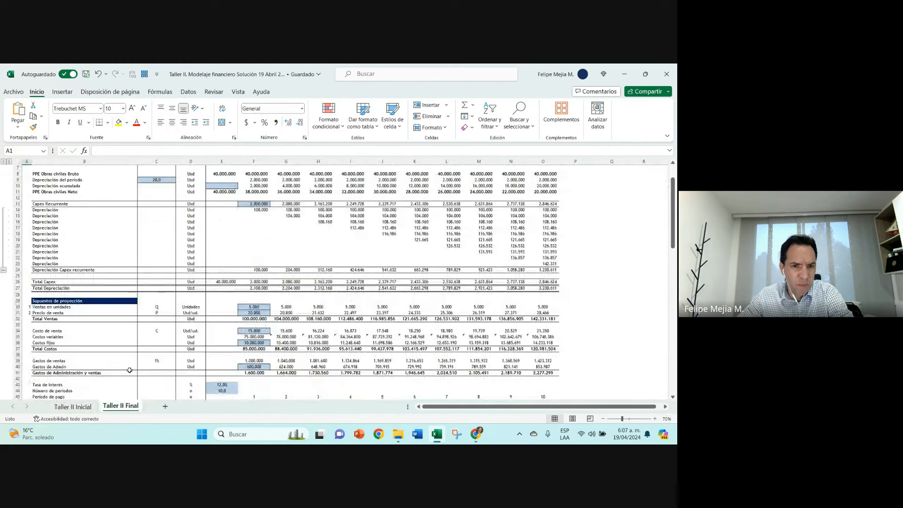
{"action": "scroll", "coordinate": [129, 370], "scroll_direction": "down", "scroll_amount": 2}
{"action": "left_click", "coordinate": [221, 354]}
{"action": "left_click", "coordinate": [83, 406]}
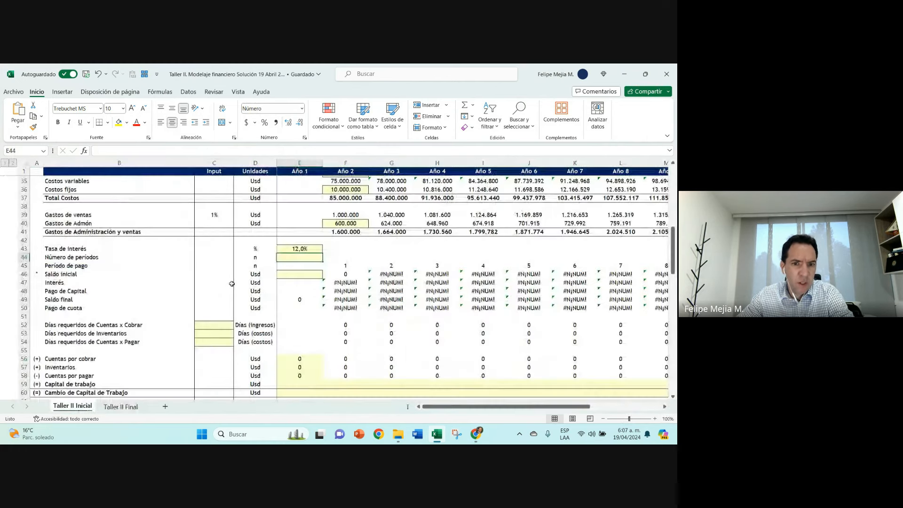
{"action": "type", "text": "10"}
{"action": "key", "text": "Return"}
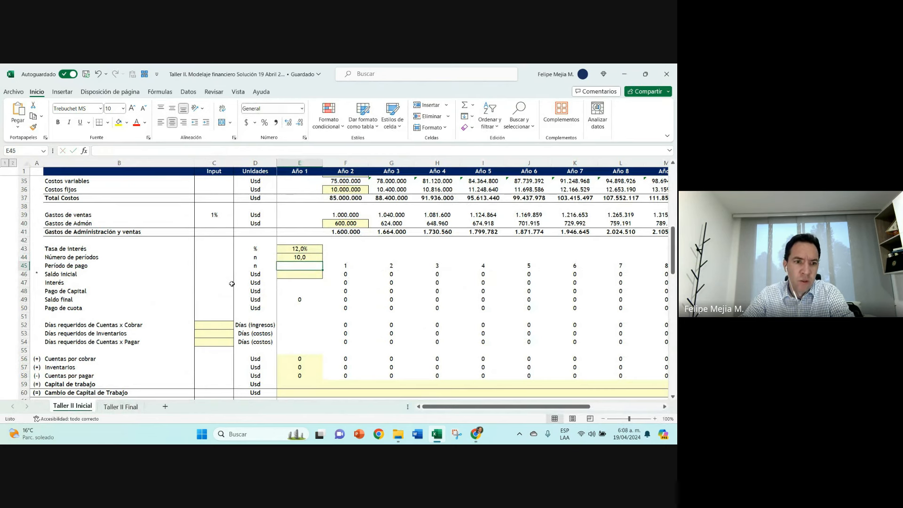
Step: Enter 60.000.000 as the loan's Saldo Inicial for Año 1
{"action": "key", "text": "Down"}
{"action": "key", "text": "Down"}
{"action": "key", "text": "Up"}
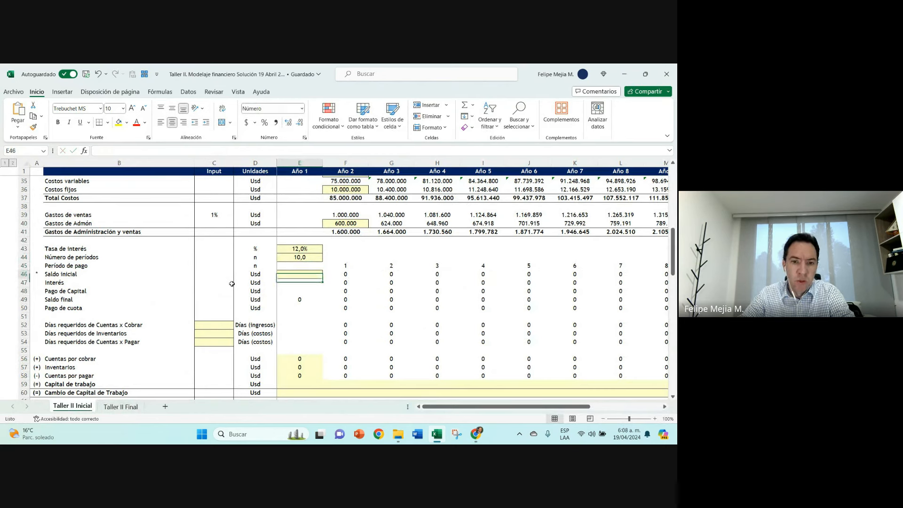
{"action": "type", "text": "60000"}
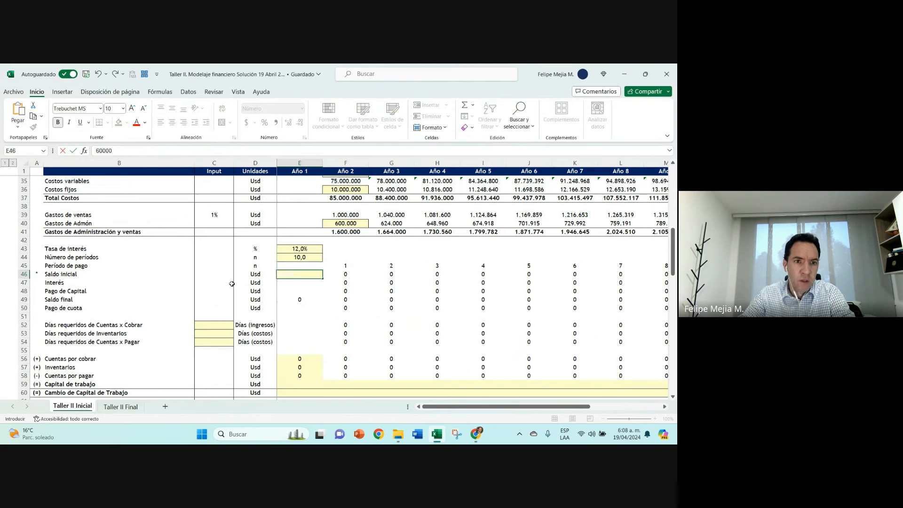
{"action": "type", "text": "000"}
{"action": "key", "text": "Return"}
Step: Format the Año 1 Saldo Inicial cell with a dark blue fill and all borders
{"action": "key", "text": "Up"}
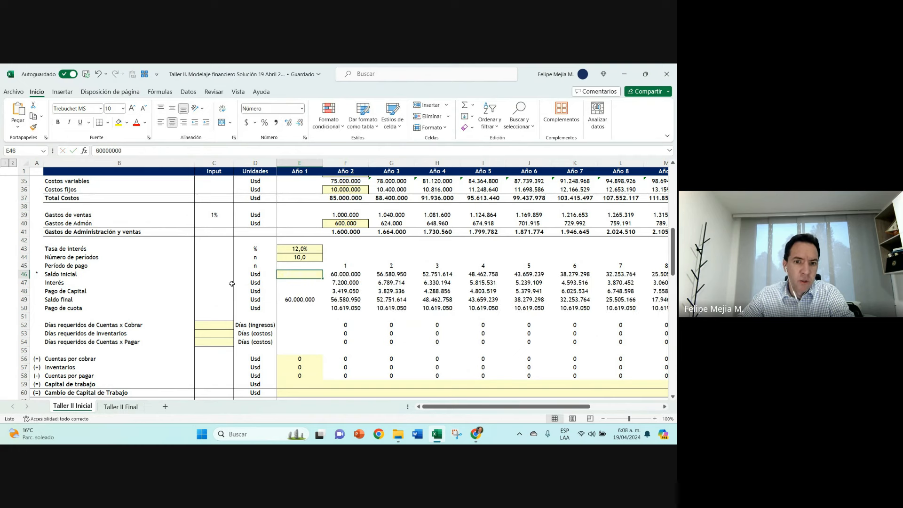
{"action": "left_click", "coordinate": [127, 122]}
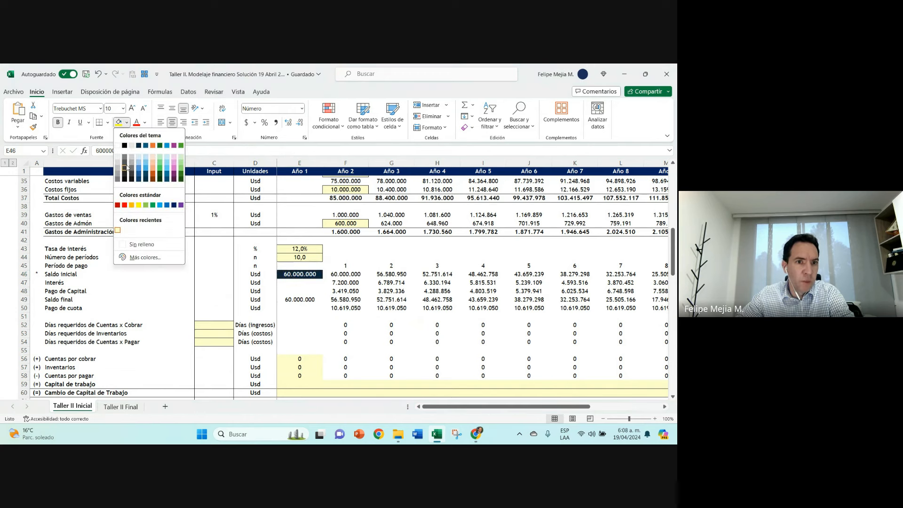
{"action": "left_click", "coordinate": [173, 206]}
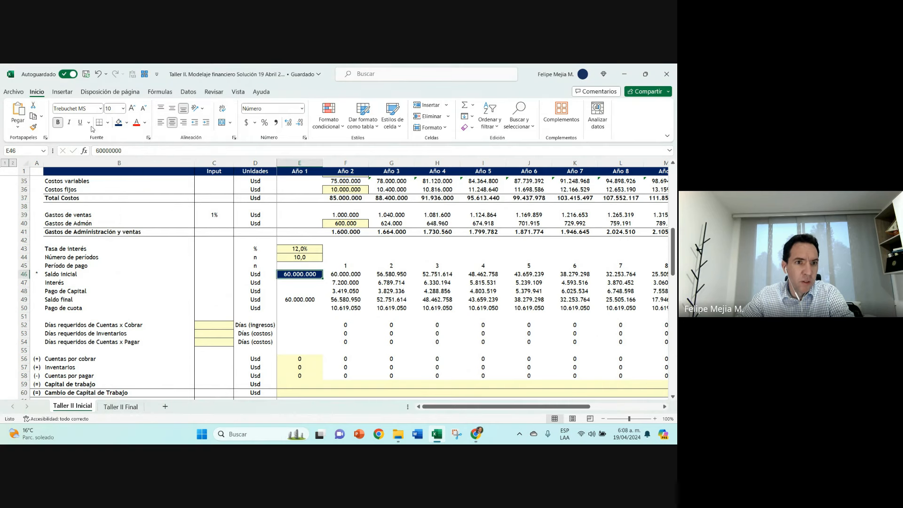
{"action": "left_click", "coordinate": [108, 122]}
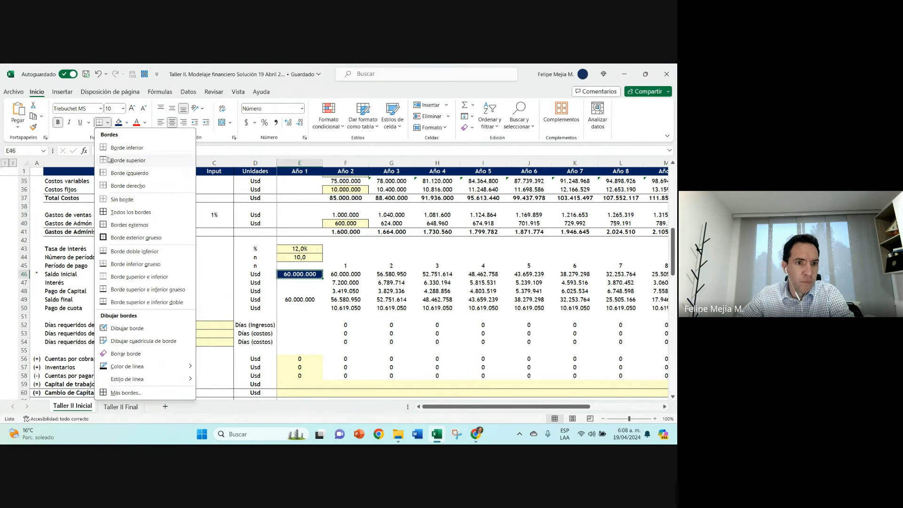
{"action": "left_click", "coordinate": [115, 213]}
Step: Set Días requeridos de Cuentas x Cobrar to 60 and inspect the Año 2 days reference and Cuentas por cobrar formula
{"action": "scroll", "coordinate": [153, 257], "scroll_direction": "down", "scroll_amount": 2}
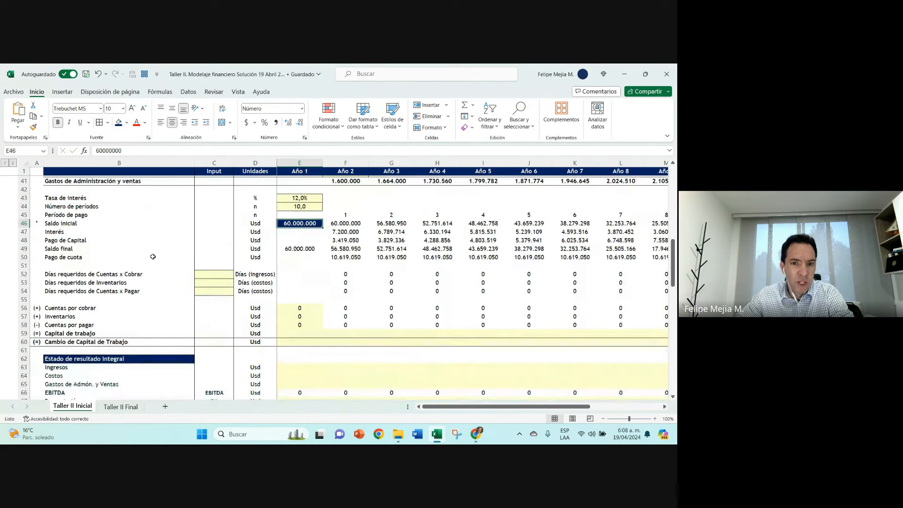
{"action": "left_click", "coordinate": [212, 276]}
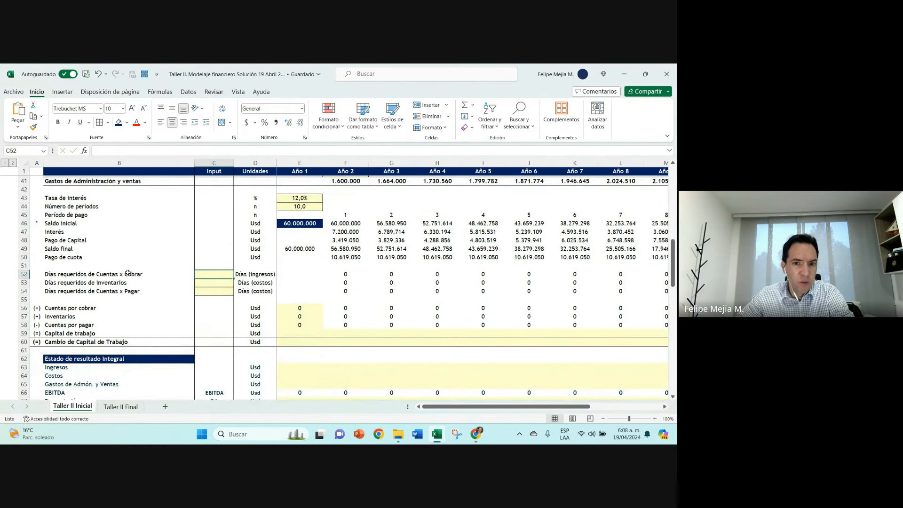
{"action": "type", "text": "60"}
{"action": "key", "text": "Return"}
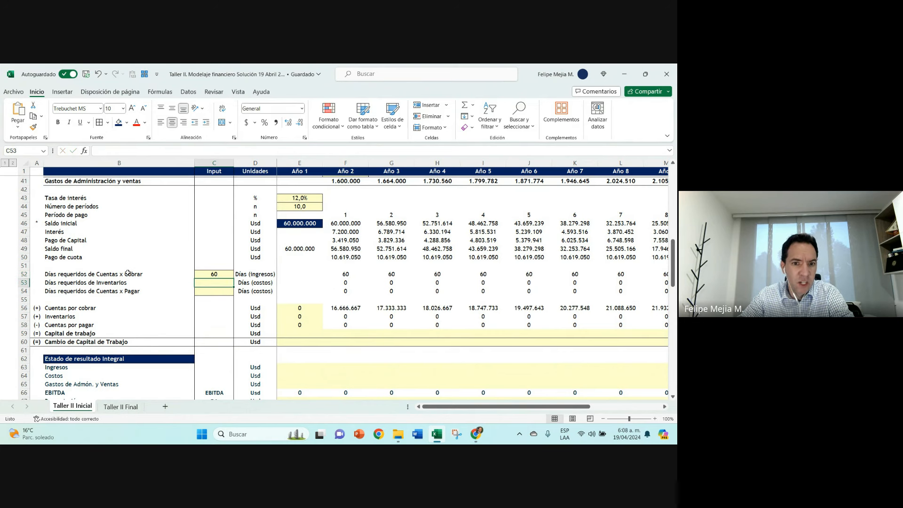
{"action": "left_click", "coordinate": [346, 274]}
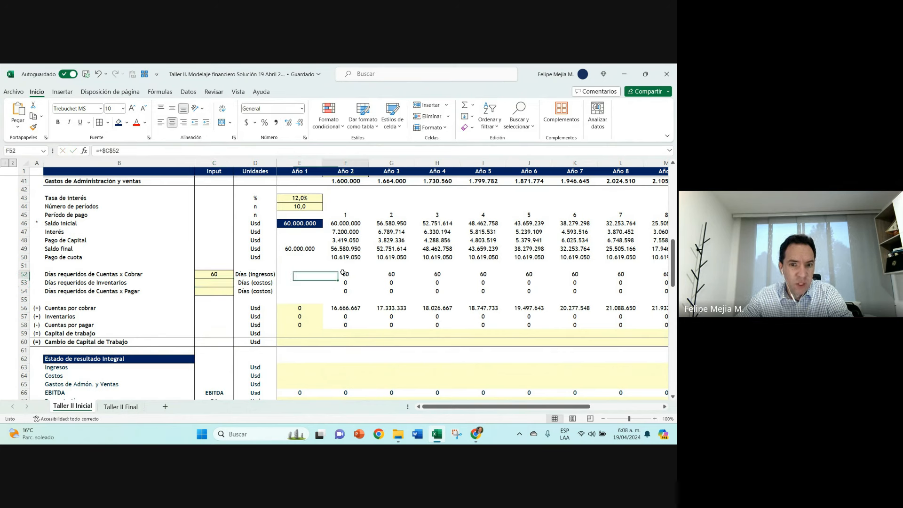
{"action": "double_click", "coordinate": [344, 308]}
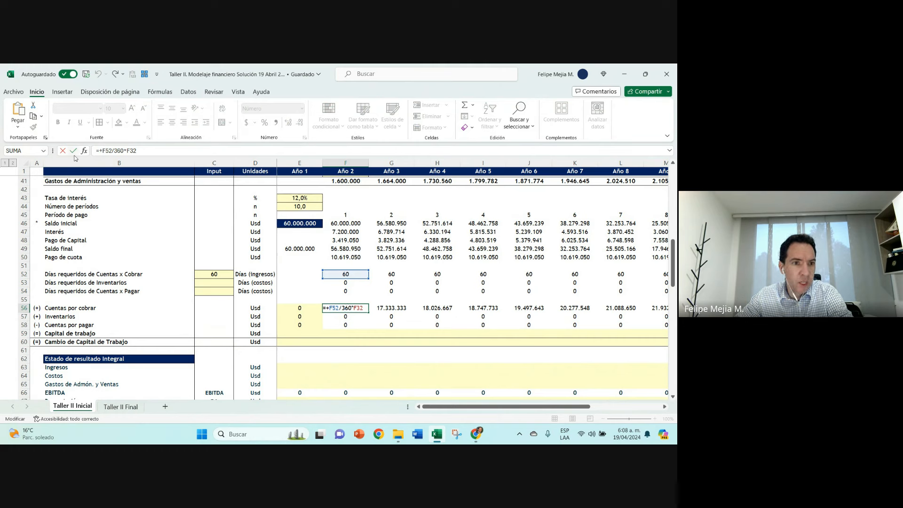
{"action": "key", "text": "Escape"}
Step: Set Días requeridos de Inventarios to 60 and inspect the Año 2 Inventarios formula
{"action": "left_click", "coordinate": [209, 280]}
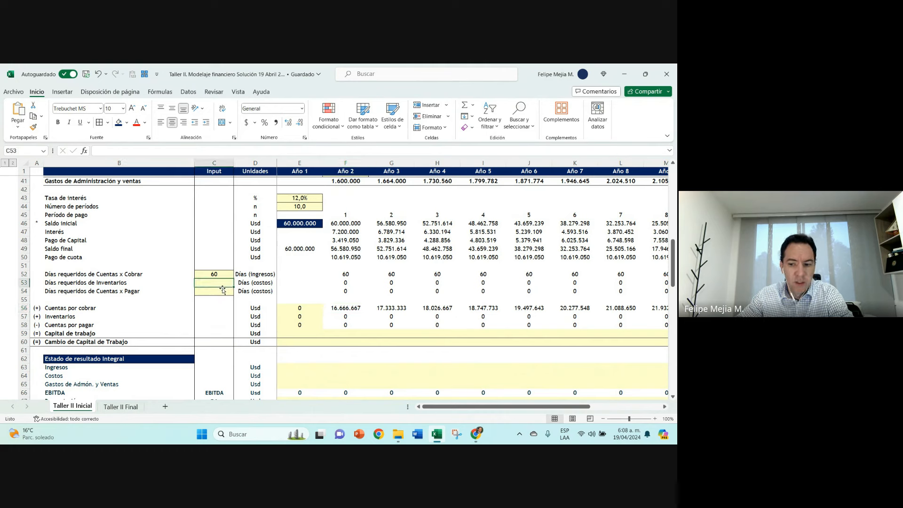
{"action": "type", "text": "60"}
{"action": "key", "text": "Return"}
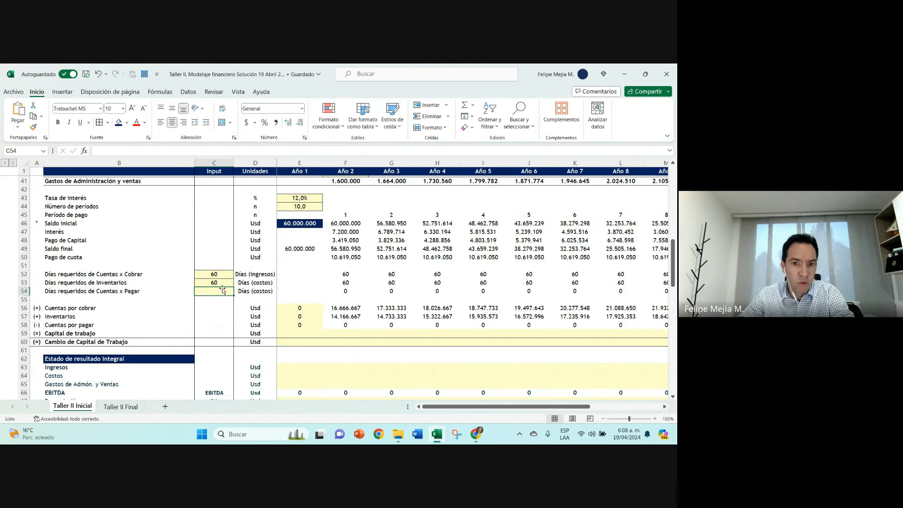
{"action": "left_click", "coordinate": [340, 317]}
{"action": "double_click", "coordinate": [339, 317]}
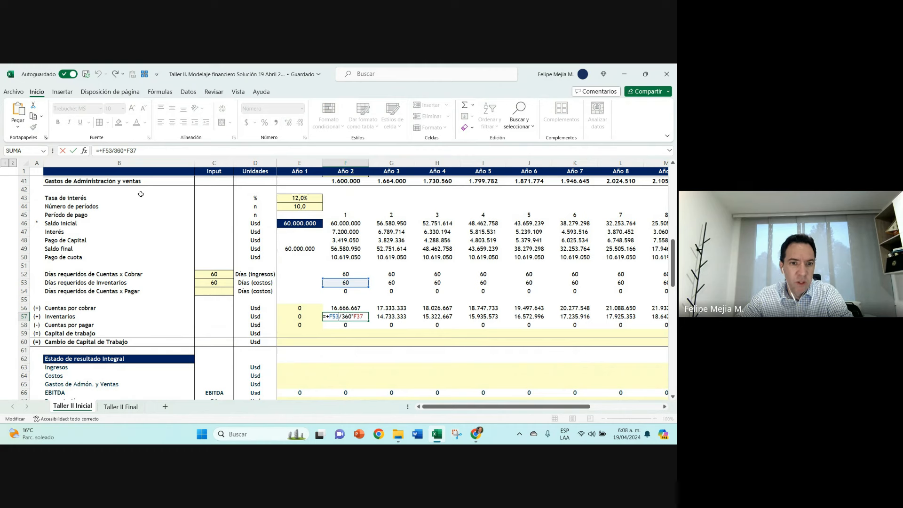
{"action": "left_click", "coordinate": [74, 150]}
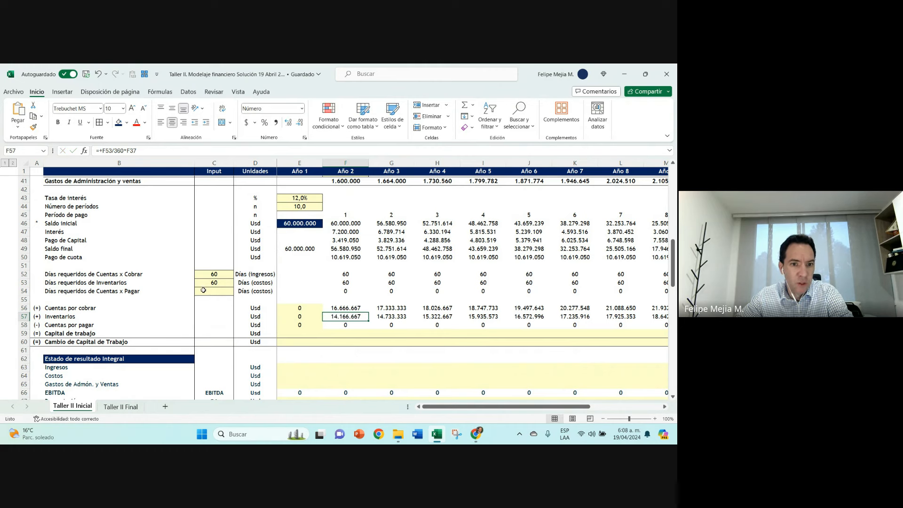
Step: Set Días requeridos de Cuentas x Pagar to 60
{"action": "left_click", "coordinate": [209, 291]}
{"action": "type", "text": "60"}
{"action": "key", "text": "Return"}
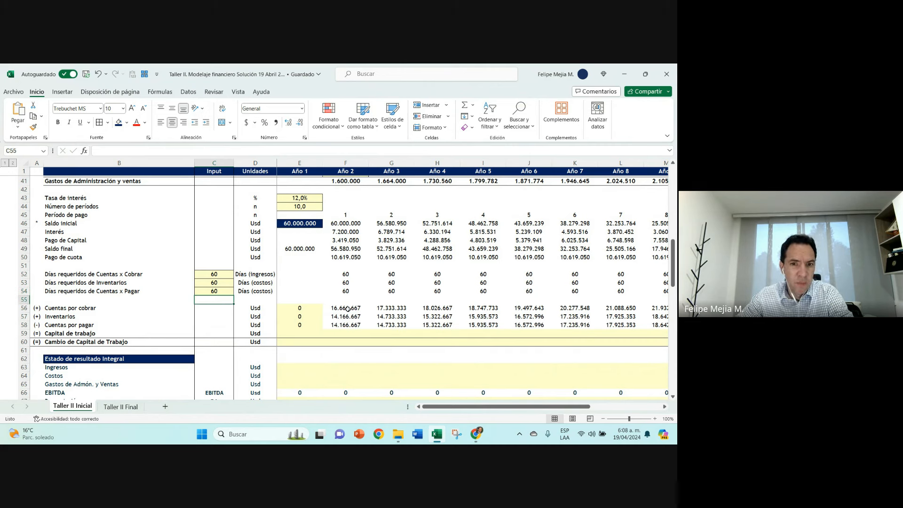
Step: Check that the Año 2 days for Inventarios, Cuentas x Pagar and Cuentas x Cobrar reference their input cells
{"action": "left_click", "coordinate": [221, 283]}
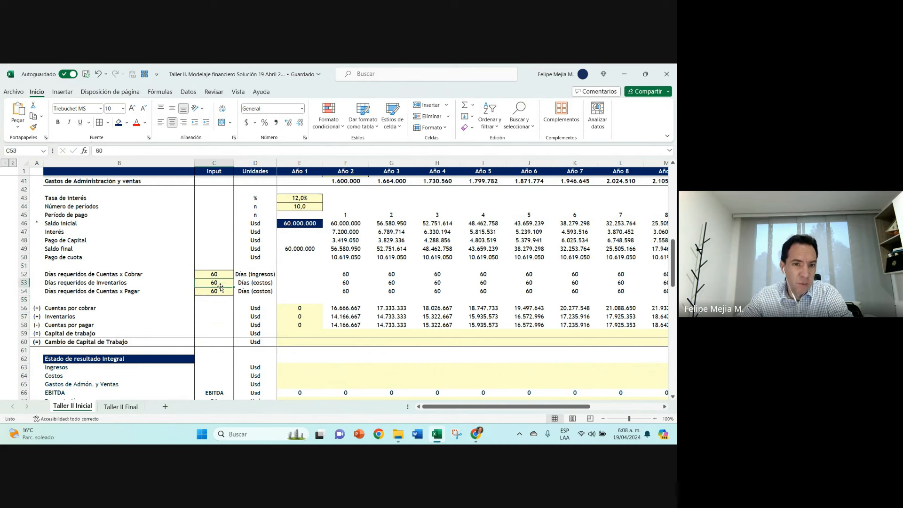
{"action": "left_click", "coordinate": [347, 282]}
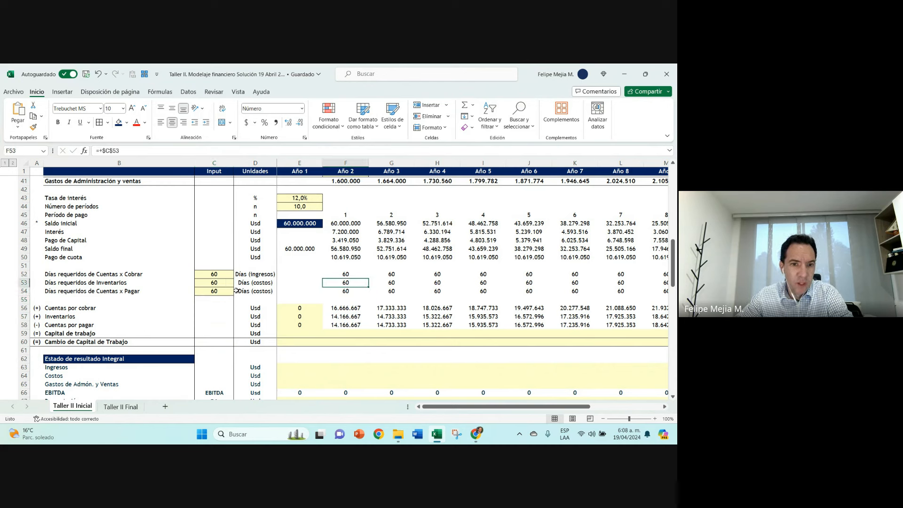
{"action": "left_click", "coordinate": [214, 292]}
{"action": "left_click", "coordinate": [353, 291]}
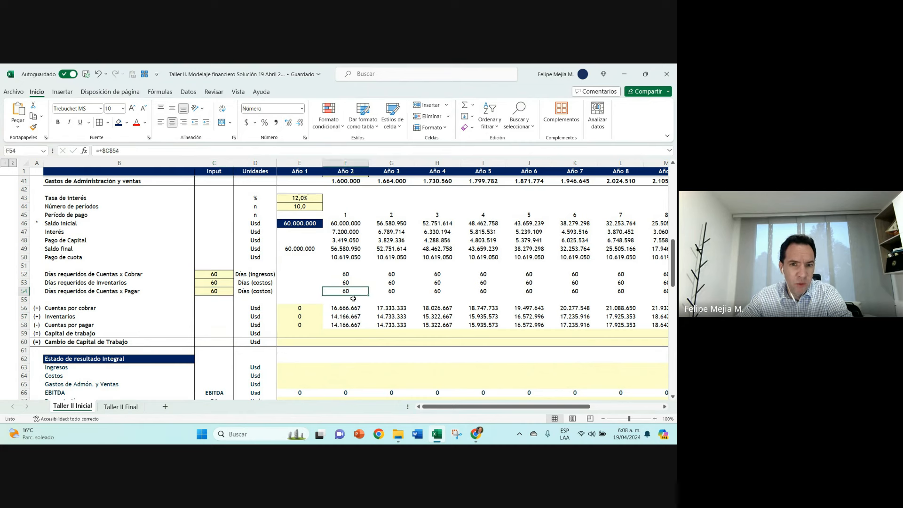
{"action": "left_click", "coordinate": [349, 275]}
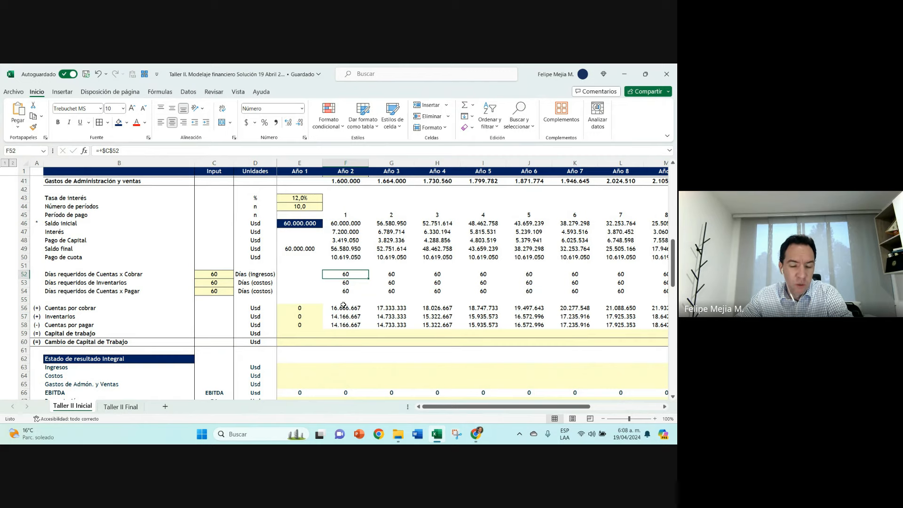
{"action": "scroll", "coordinate": [344, 305], "scroll_direction": "down", "scroll_amount": 2}
{"action": "scroll", "coordinate": [417, 309], "scroll_direction": "up", "scroll_amount": 1, "text": "ctrl"}
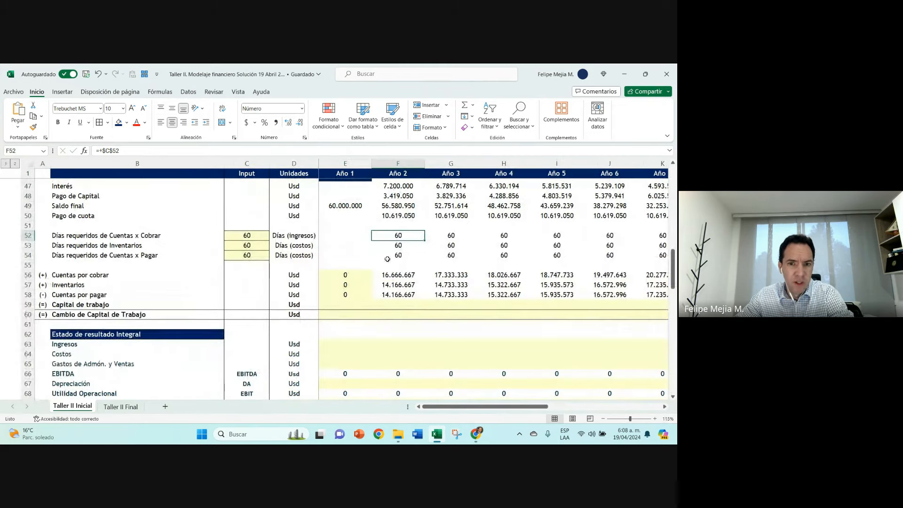
Step: Inspect the Año 2 Cuentas por cobrar and Inventarios formulas, tracing Inventarios back to its days and Total Costos
{"action": "left_click_drag", "start_coordinate": [247, 235], "coordinate": [245, 254]}
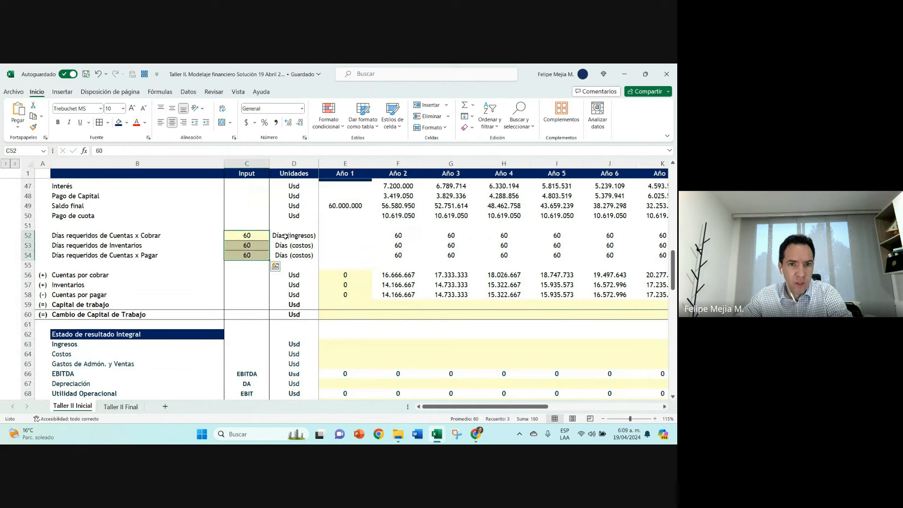
{"action": "left_click", "coordinate": [398, 276]}
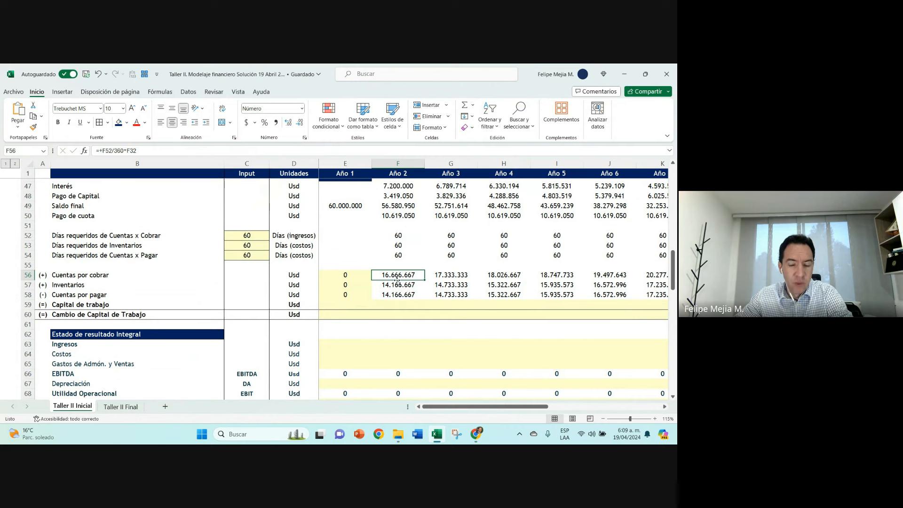
{"action": "double_click", "coordinate": [399, 274]}
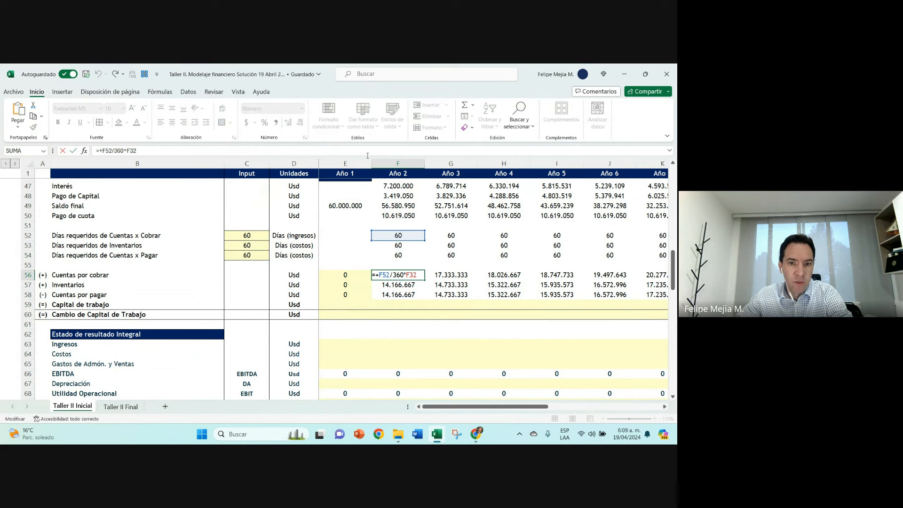
{"action": "key", "text": "Escape"}
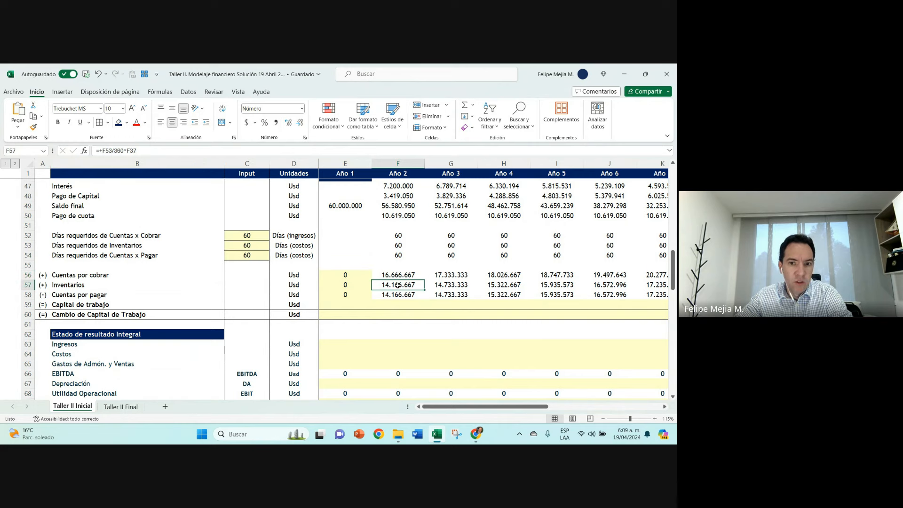
{"action": "double_click", "coordinate": [398, 285]}
{"action": "scroll", "coordinate": [397, 284], "scroll_direction": "up", "scroll_amount": 2}
{"action": "scroll", "coordinate": [397, 284], "scroll_direction": "up", "scroll_amount": 3}
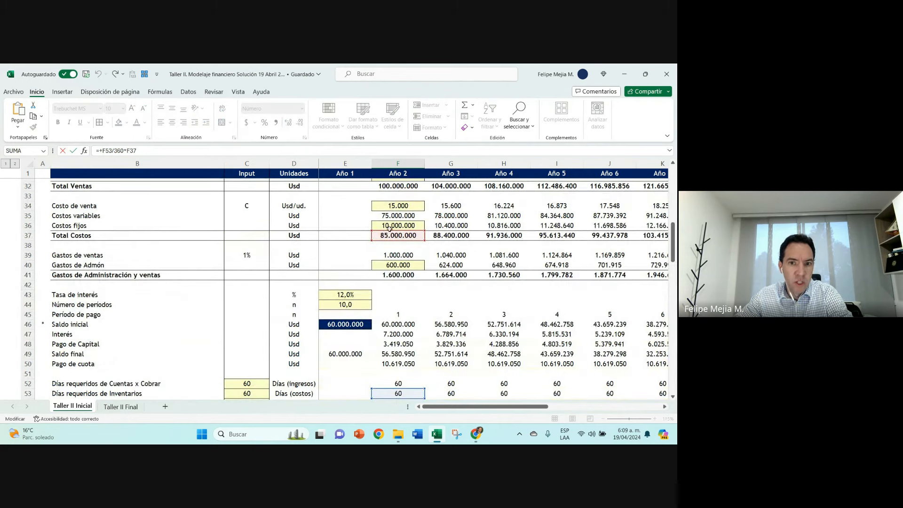
{"action": "scroll", "coordinate": [389, 233], "scroll_direction": "down", "scroll_amount": 3}
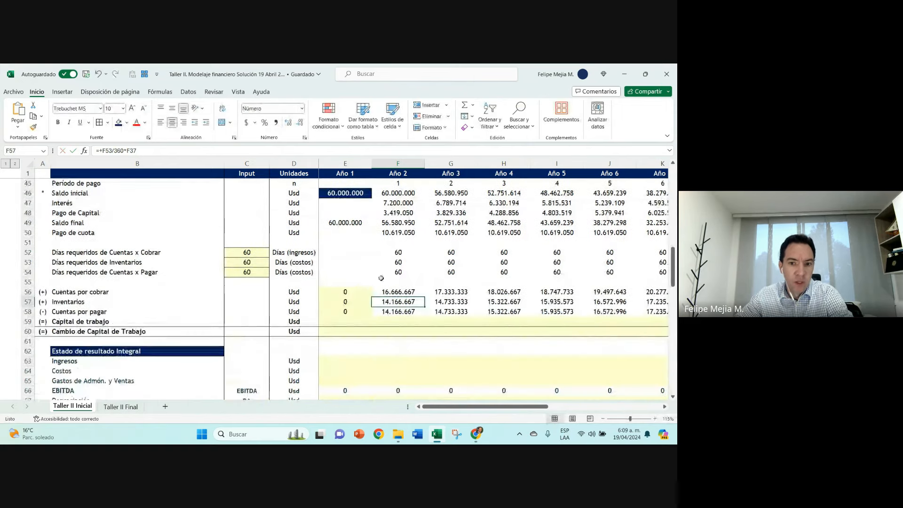
Step: Compare the three required-days input cells with the corresponding Año 2 days cells
{"action": "left_click", "coordinate": [259, 282]}
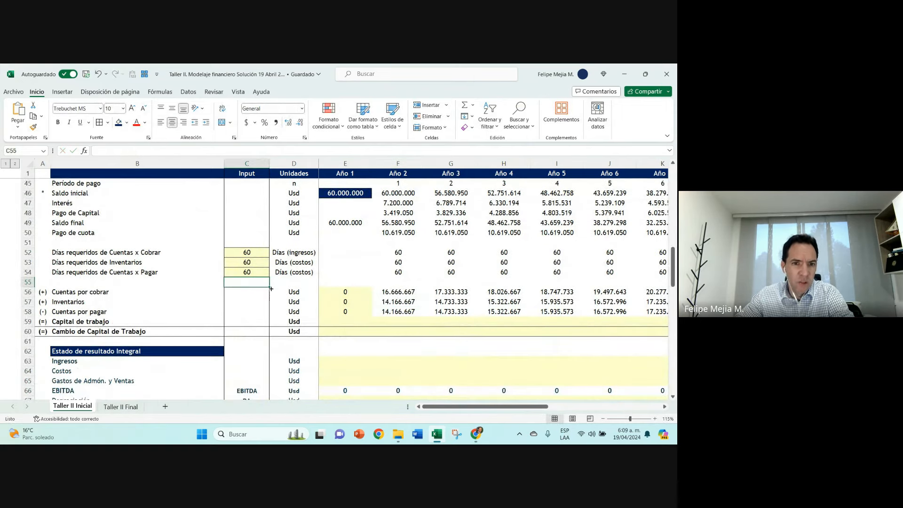
{"action": "left_click_drag", "start_coordinate": [247, 250], "coordinate": [246, 273]}
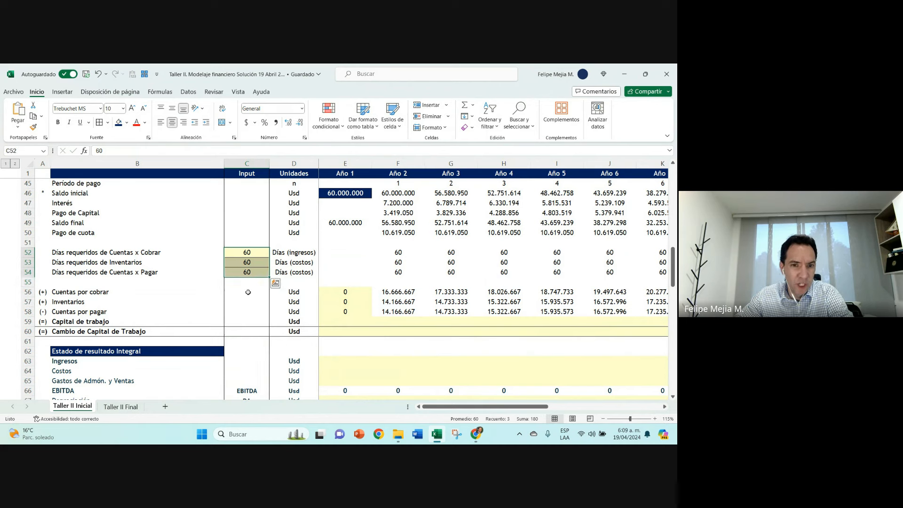
{"action": "left_click", "coordinate": [248, 282]}
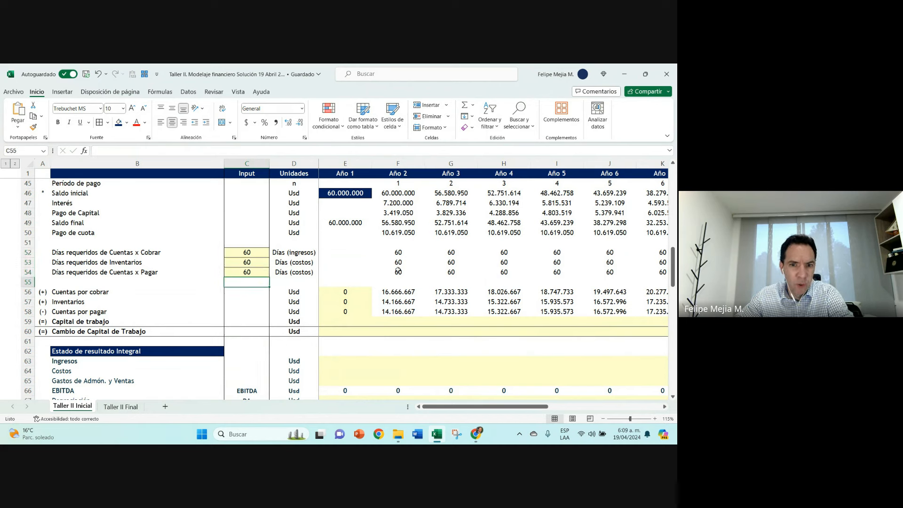
{"action": "left_click_drag", "start_coordinate": [394, 249], "coordinate": [398, 273]}
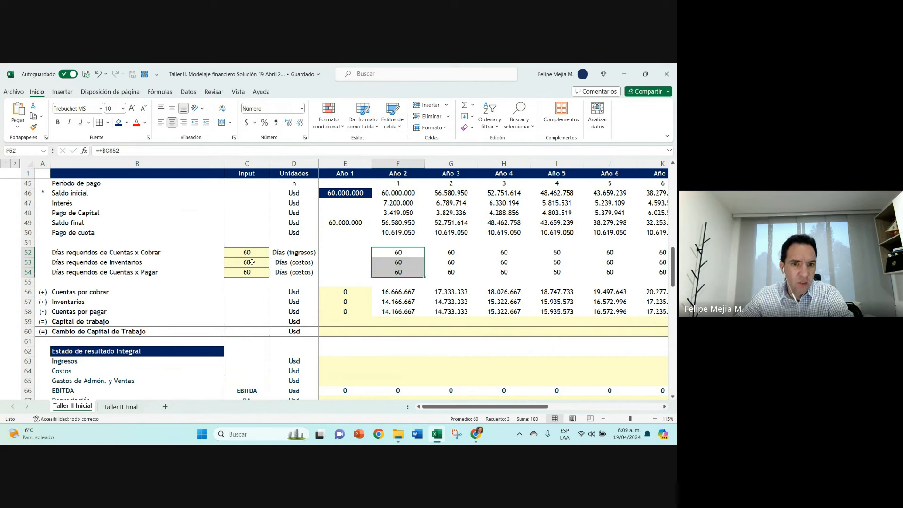
Step: Try Días requeridos de Inventarios at 0, compare Año 2 Cuentas por cobrar with Cuentas por pagar, and undo the change
{"action": "left_click", "coordinate": [250, 262]}
{"action": "type", "text": "0"}
{"action": "key", "text": "Return"}
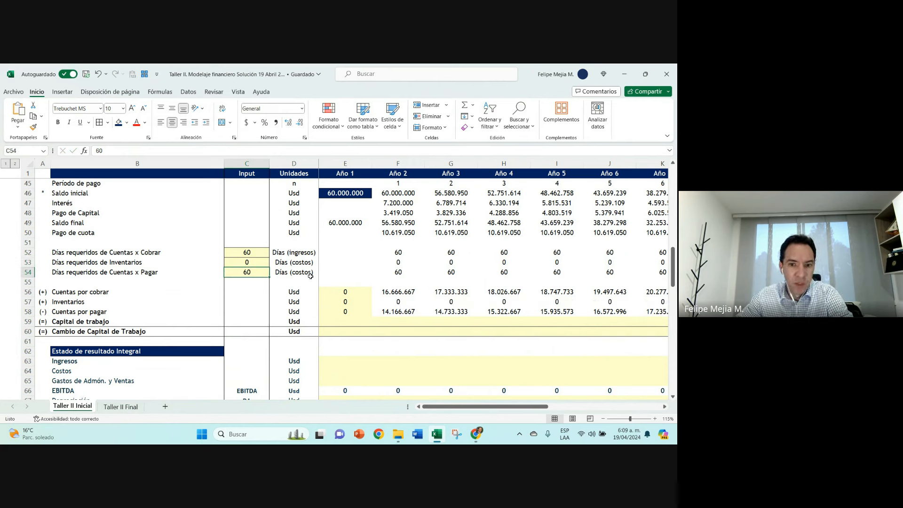
{"action": "left_click", "coordinate": [402, 293]}
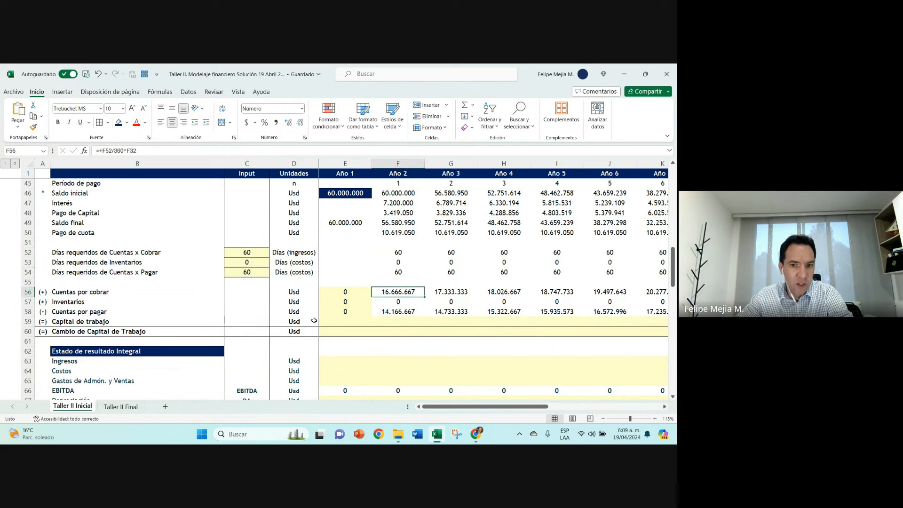
{"action": "left_click", "coordinate": [390, 313]}
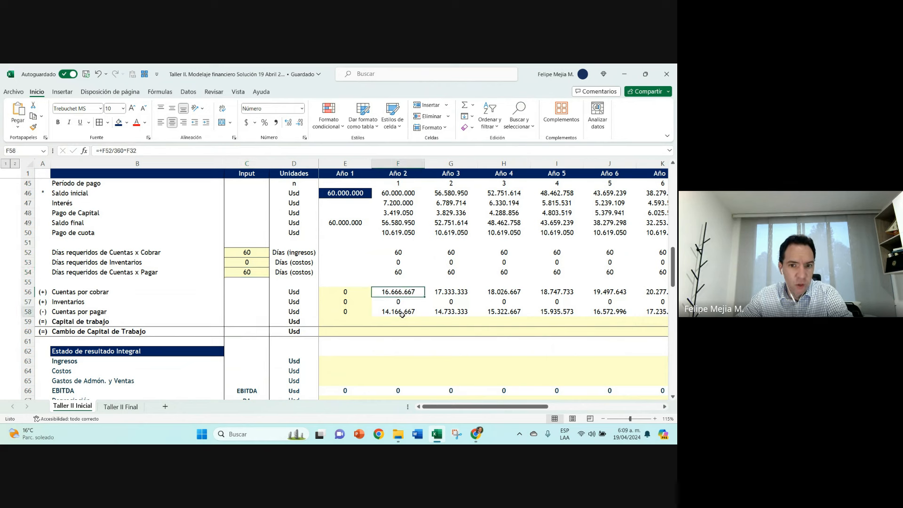
{"action": "left_click", "coordinate": [400, 292]}
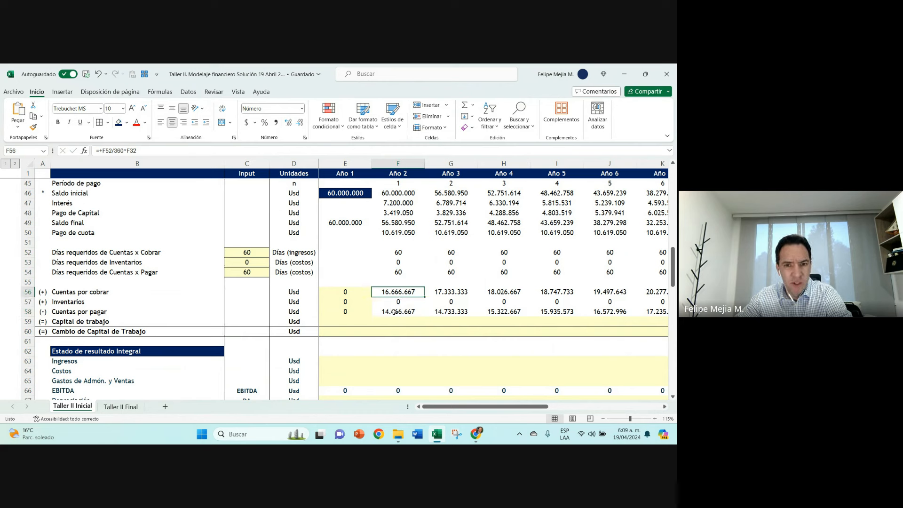
{"action": "left_click", "coordinate": [393, 312]}
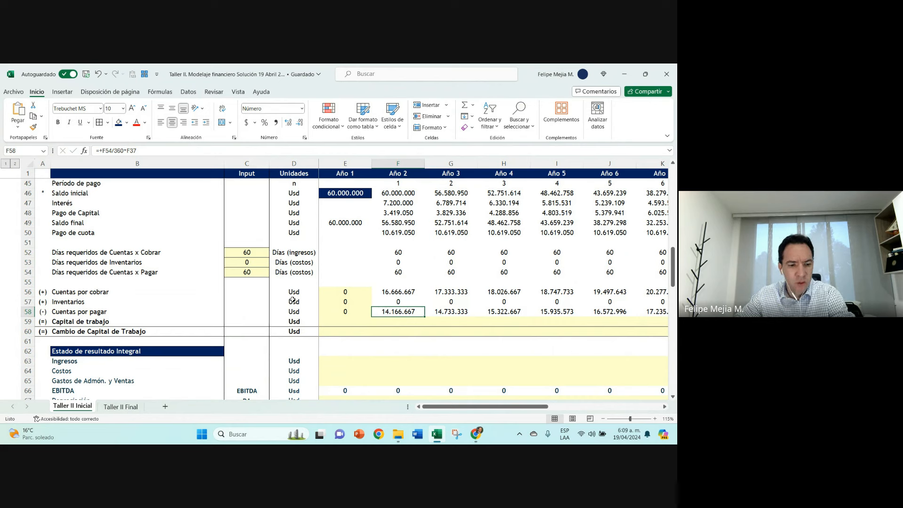
{"action": "key", "text": "ctrl+z"}
Step: Calculate the net working capital days in C55, below the days inputs, with the formula =+C52+C53-C54
{"action": "left_click", "coordinate": [267, 282]}
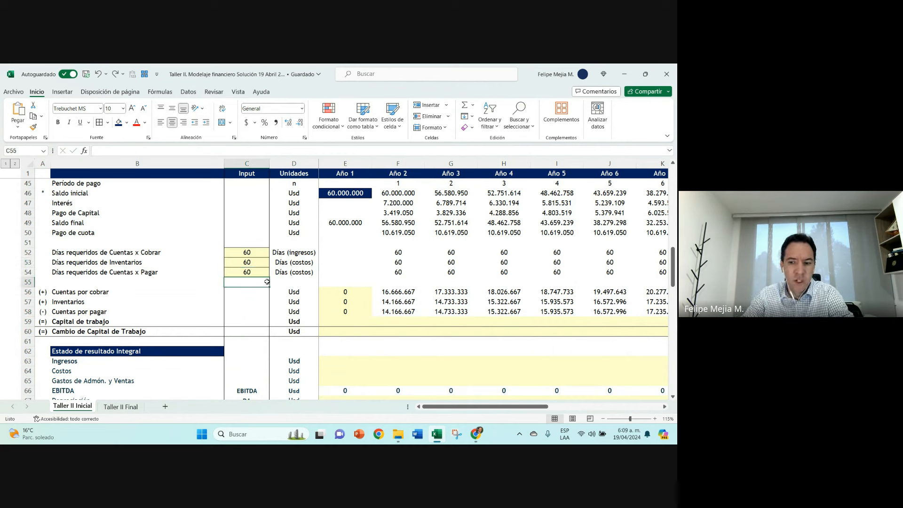
{"action": "type", "text": "+"}
{"action": "key", "text": "Up"}
{"action": "key", "text": "Up"}
{"action": "key", "text": "Up"}
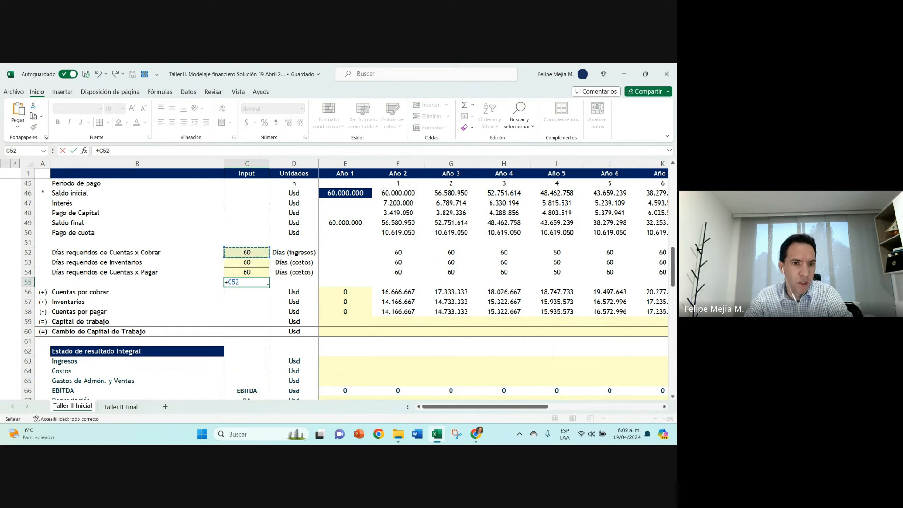
{"action": "type", "text": "+"}
{"action": "key", "text": "Up"}
{"action": "key", "text": "Up"}
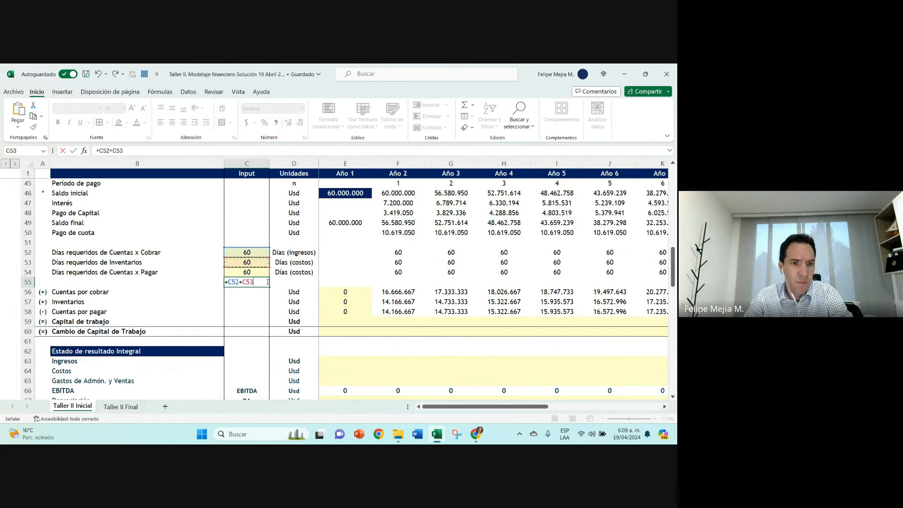
{"action": "key", "text": "Return"}
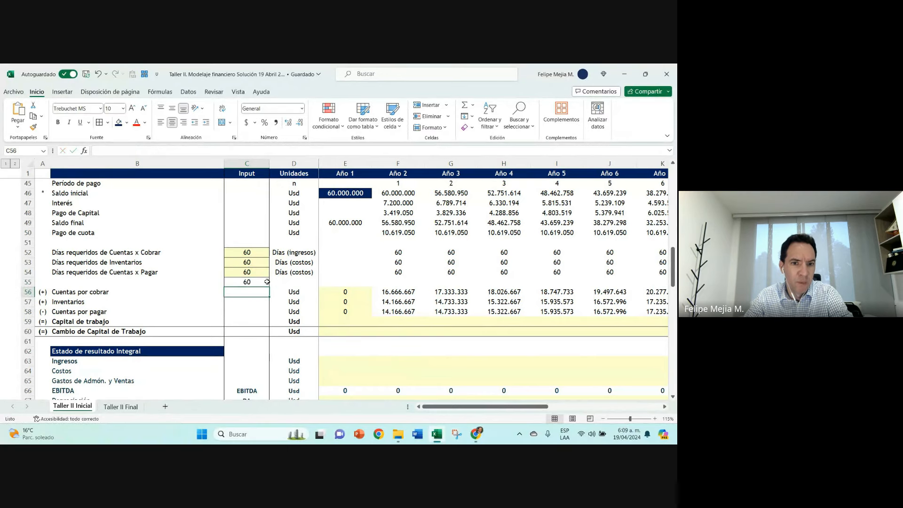
{"action": "key", "text": "Up"}
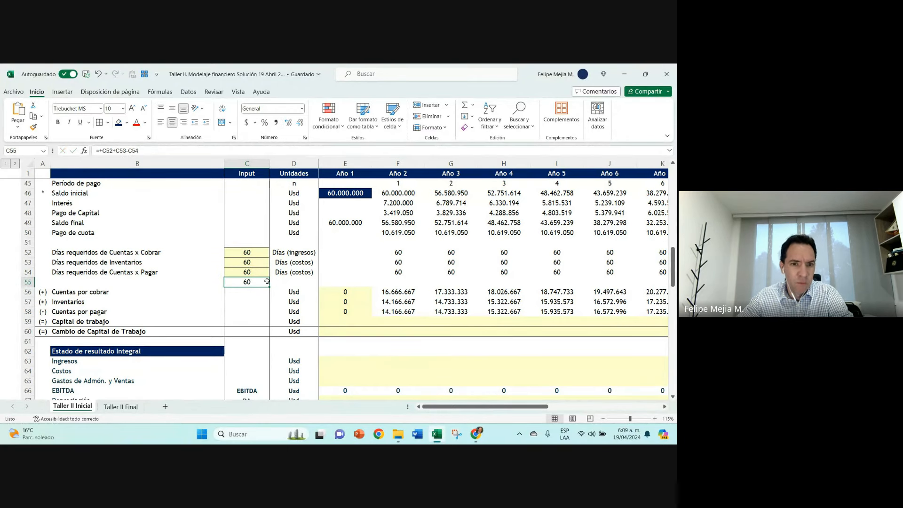
Step: Review the cell references of the net days formula in C55 and clear the cell
{"action": "double_click", "coordinate": [255, 282]}
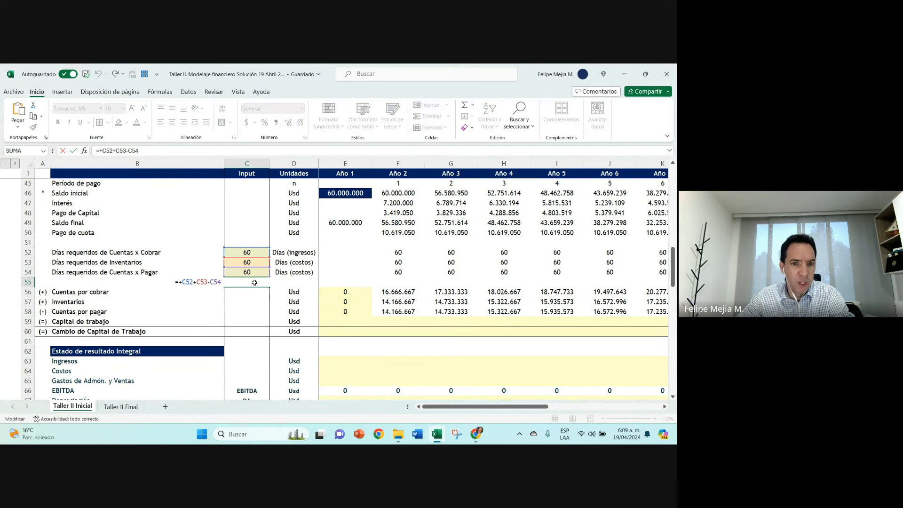
{"action": "key", "text": "Escape"}
{"action": "key", "text": "Delete"}
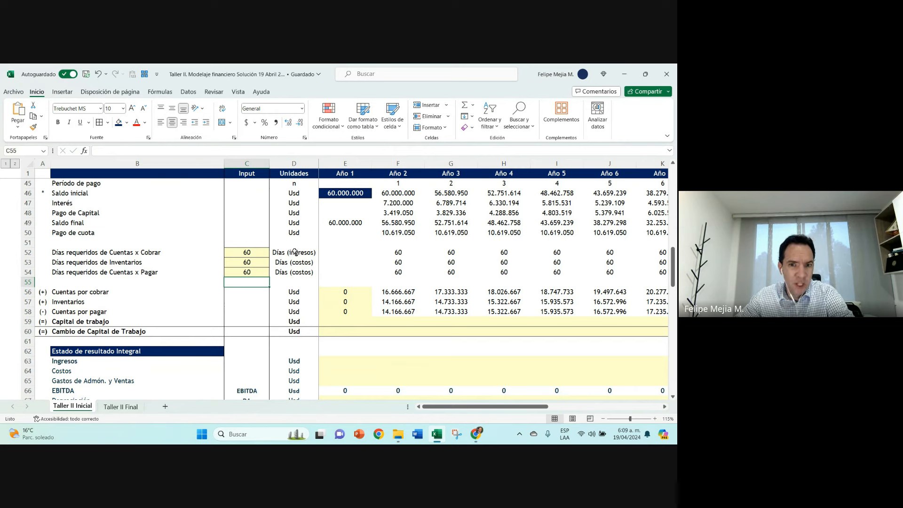
Step: Select the Inventarios and Cuentas x Pagar days inputs for reference and set Días requeridos de Cuentas x Cobrar to 0
{"action": "left_click_drag", "start_coordinate": [248, 254], "coordinate": [280, 272]}
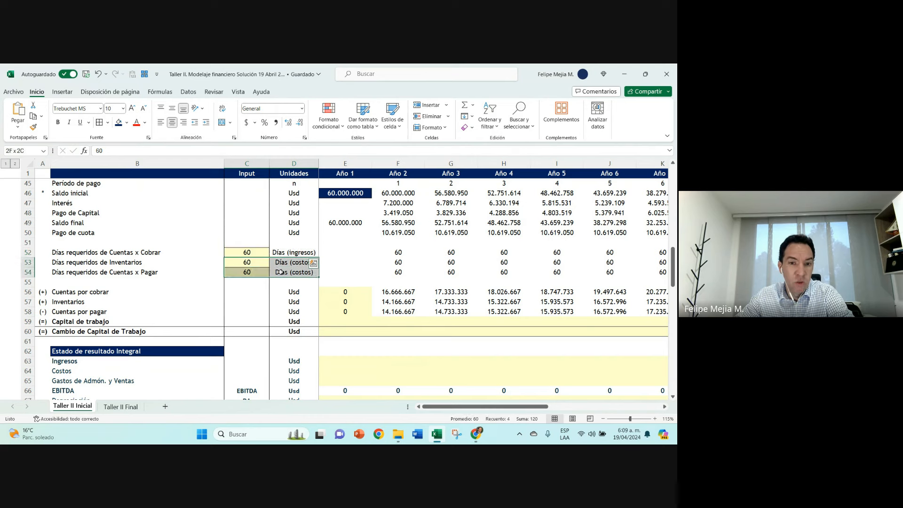
{"action": "left_click", "coordinate": [246, 252]}
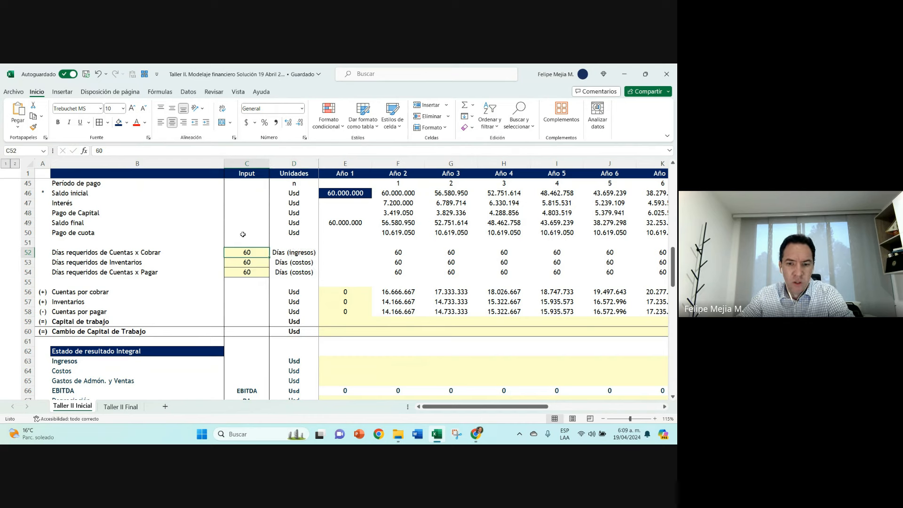
{"action": "type", "text": "0"}
{"action": "key", "text": "Return"}
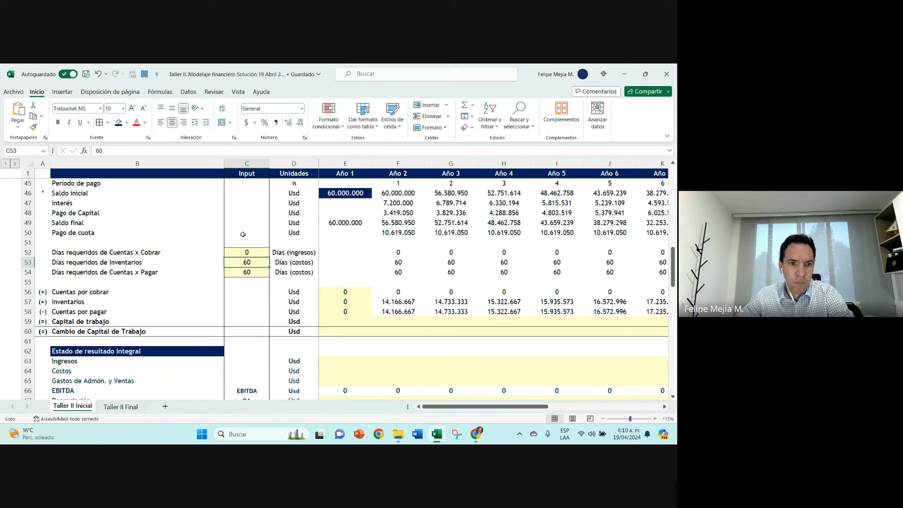
Step: Compare the Año 2 formulas of Inventarios and Cuentas por pagar and their underlying days
{"action": "left_click", "coordinate": [398, 261]}
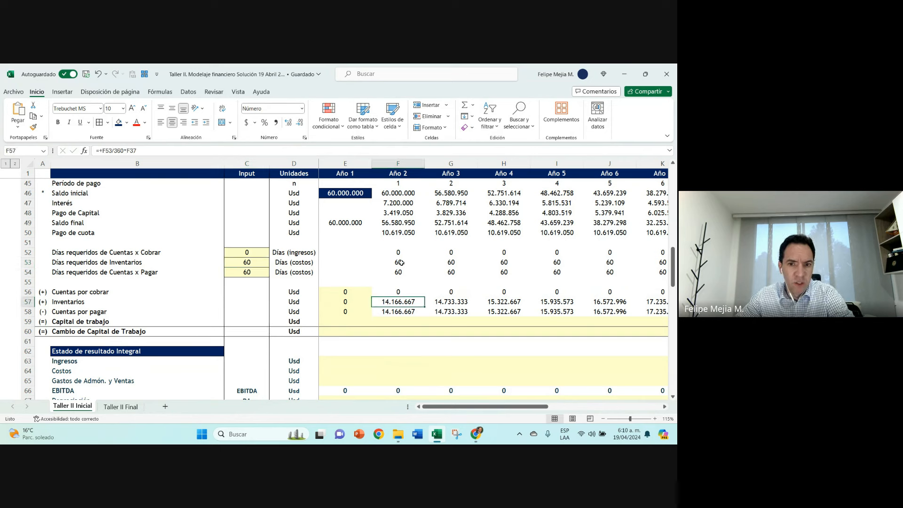
{"action": "left_click", "coordinate": [394, 301]}
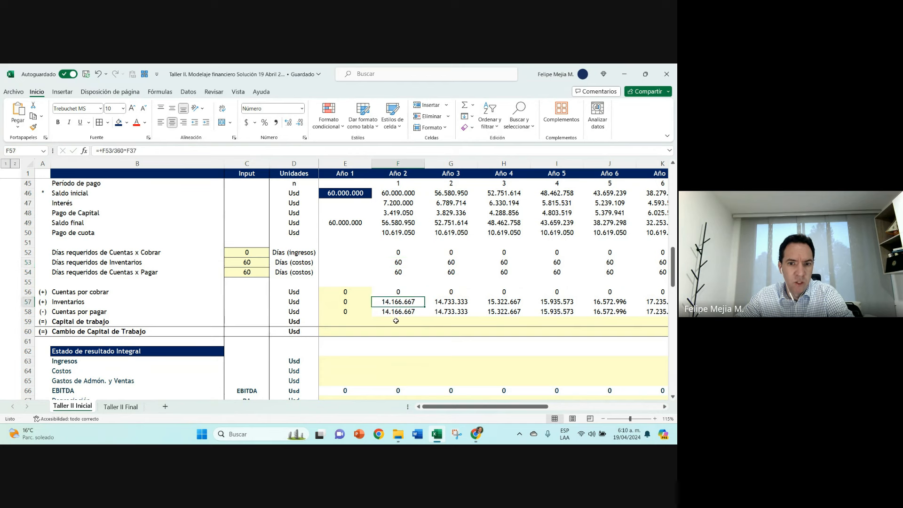
{"action": "key", "text": "Up"}
{"action": "key", "text": "Up"}
{"action": "key", "text": "Up"}
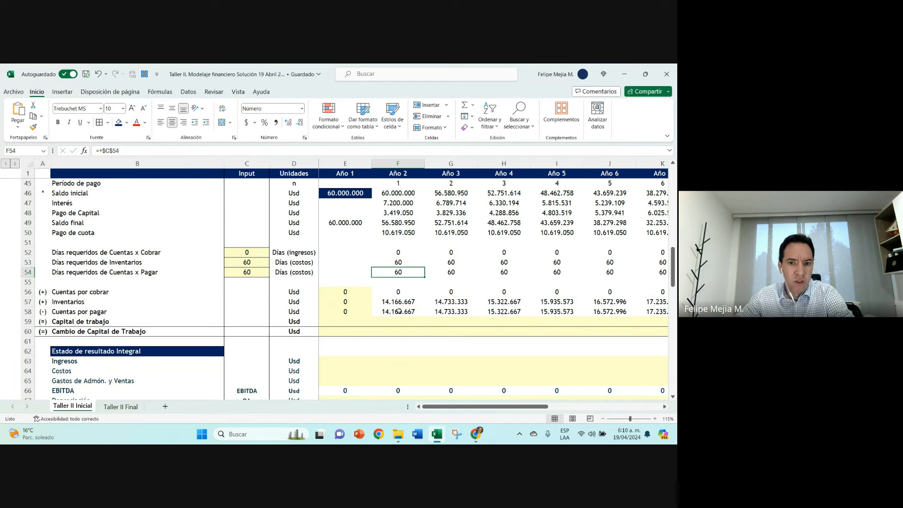
{"action": "left_click", "coordinate": [398, 310]}
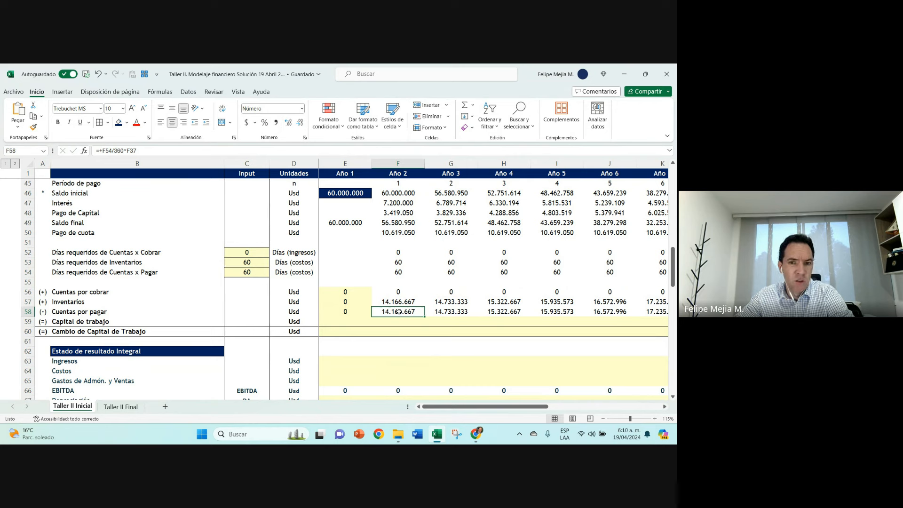
Step: Calculate Inventarios days minus Cuentas x Pagar days in C55 with +C53-C54, and clear the cell
{"action": "left_click_drag", "start_coordinate": [257, 263], "coordinate": [254, 272]}
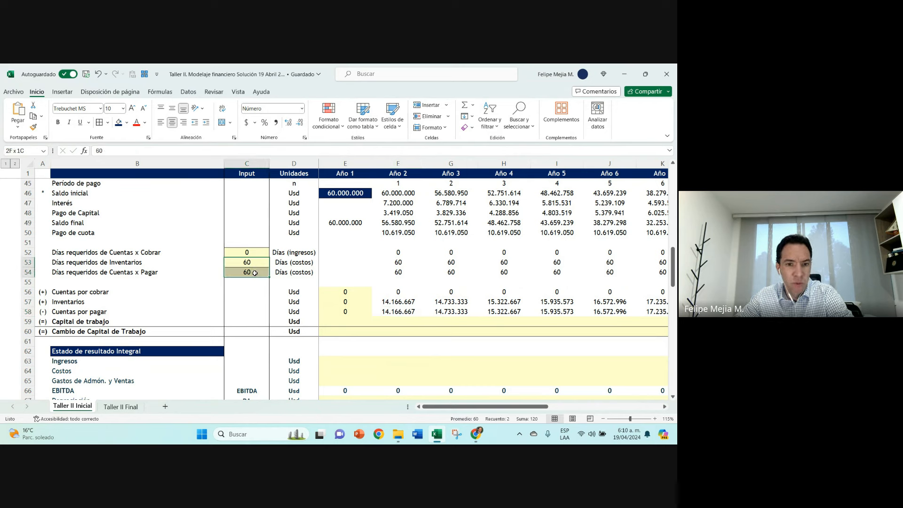
{"action": "left_click", "coordinate": [258, 282]}
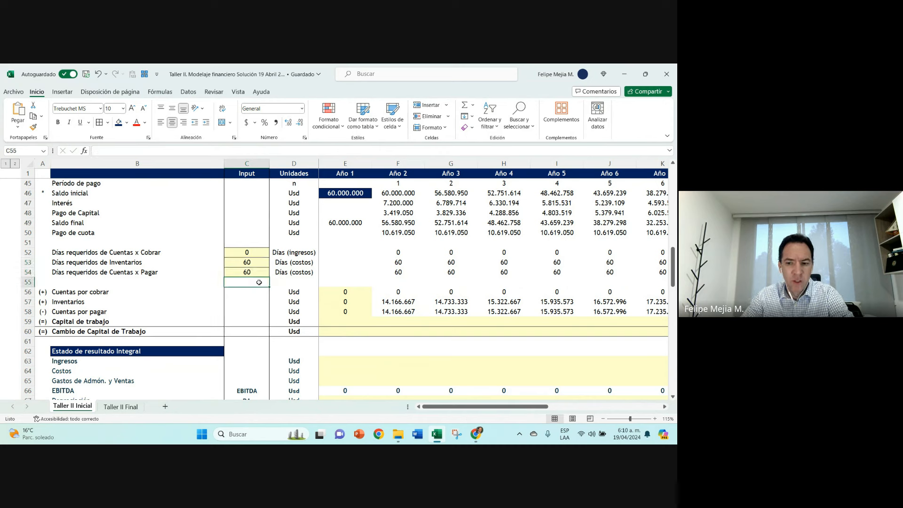
{"action": "type", "text": "+"}
{"action": "key", "text": "Up"}
{"action": "key", "text": "Up"}
{"action": "type", "text": "-"}
{"action": "key", "text": "Up"}
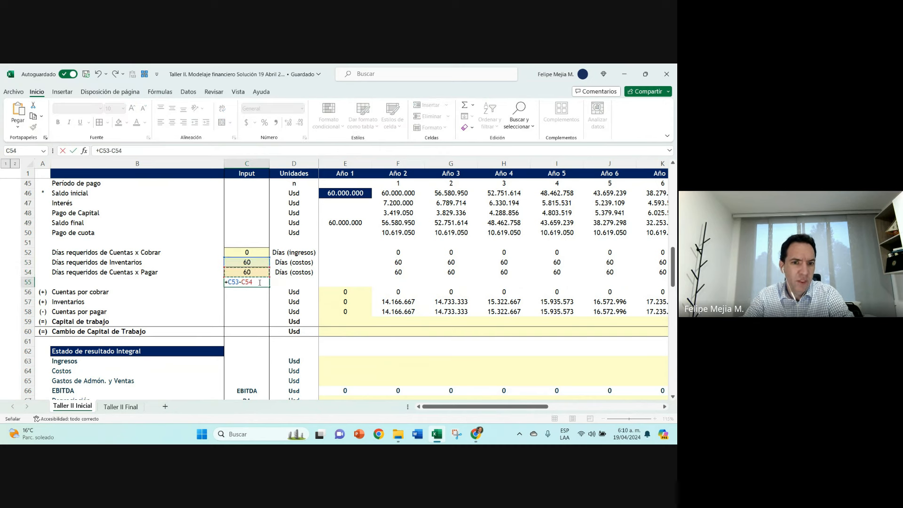
{"action": "key", "text": "Return"}
{"action": "key", "text": "Up"}
{"action": "key", "text": "Delete"}
{"action": "key", "text": "Up"}
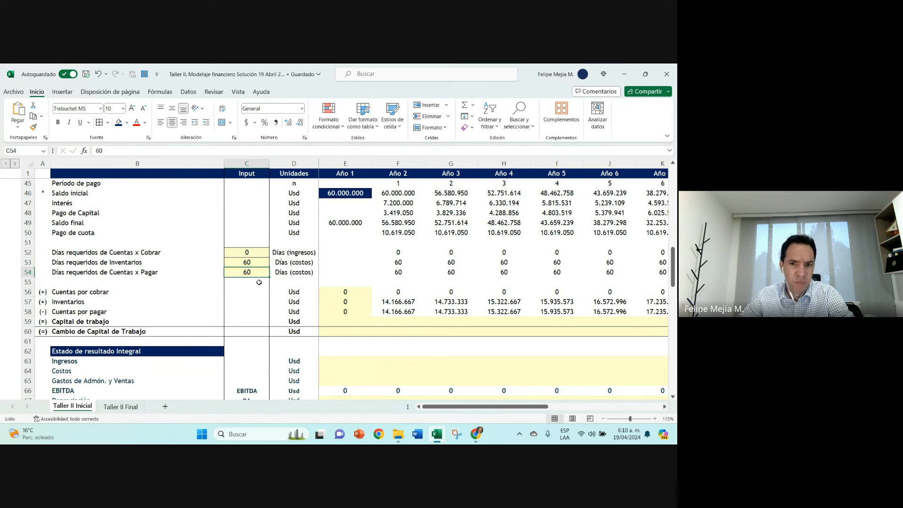
Step: Undo the C55 calculation and the zero entered for Días requeridos de Cuentas x Cobrar
{"action": "key", "text": "ctrl+z"}
{"action": "key", "text": "ctrl+z"}
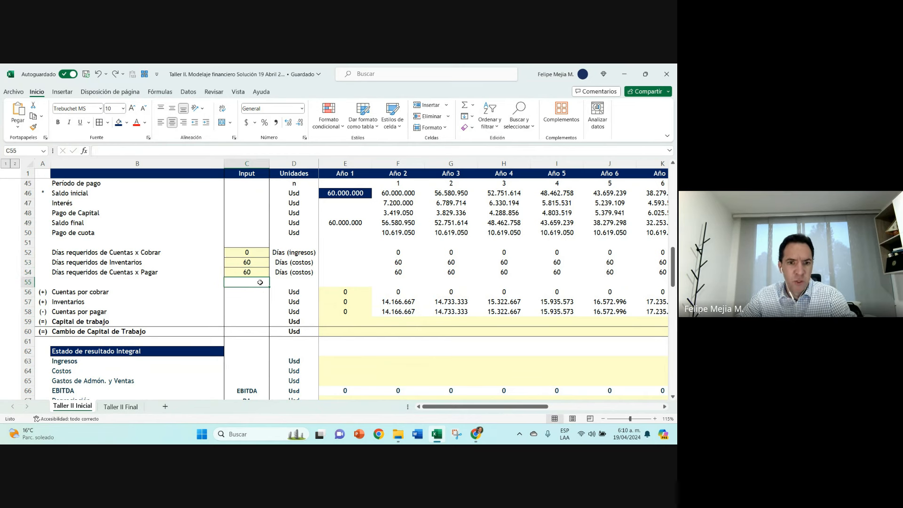
{"action": "key", "text": "ctrl+z"}
{"action": "left_click", "coordinate": [301, 263]}
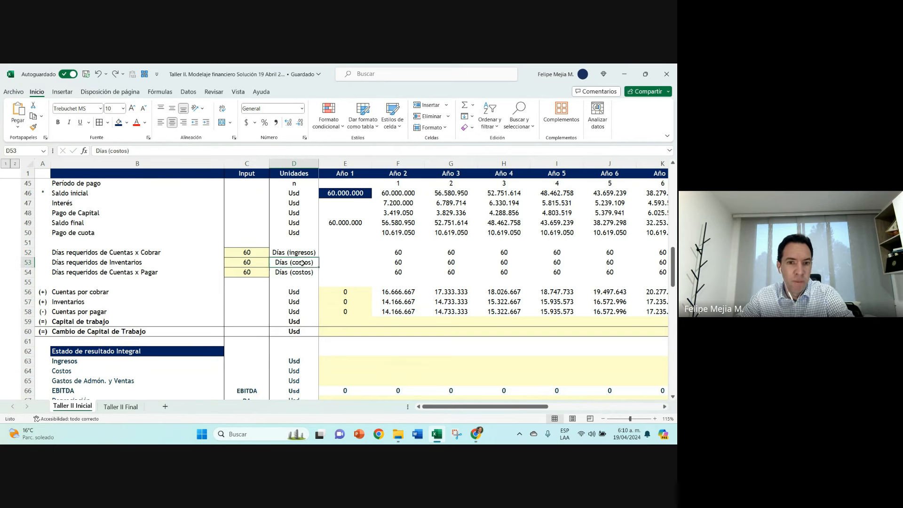
Step: Change the unit label of Días requeridos de Inventarios to Días (ingresos)
{"action": "left_click_drag", "start_coordinate": [110, 151], "coordinate": [130, 152]}
{"action": "type", "text": "ingr"}
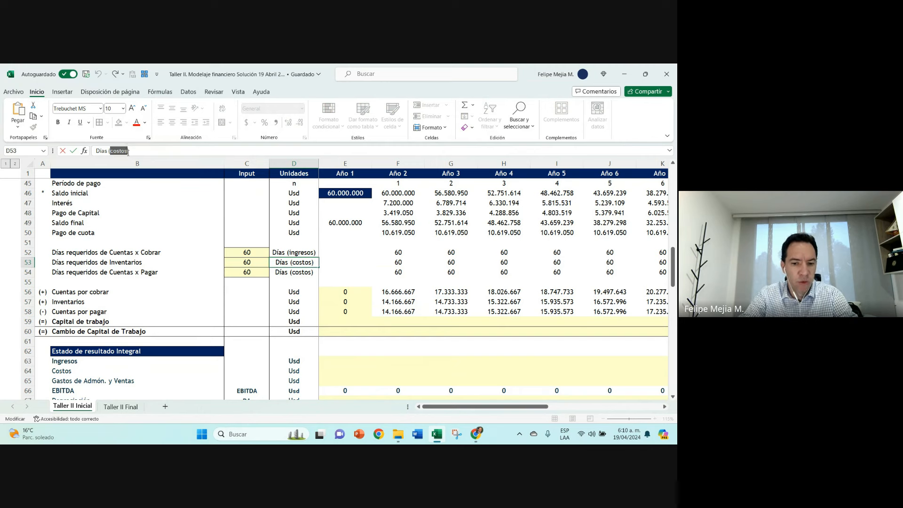
{"action": "type", "text": "esos"}
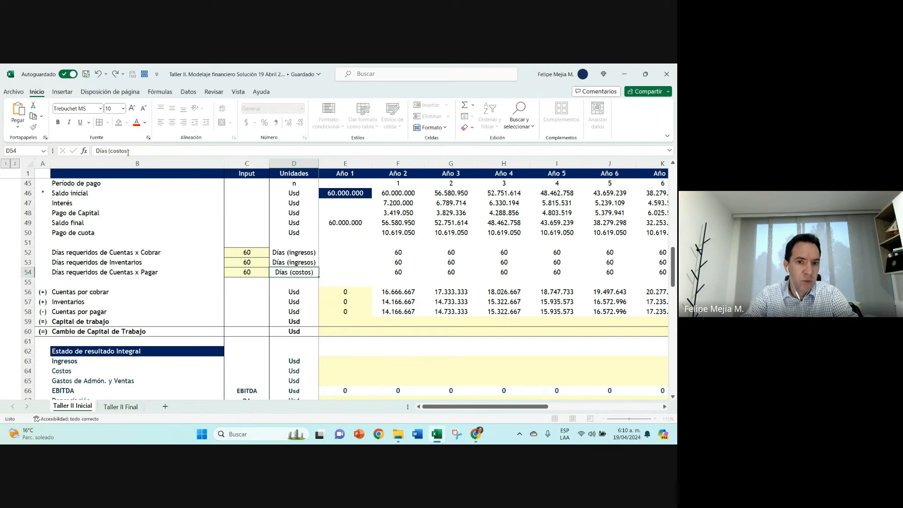
{"action": "key", "text": "Tab"}
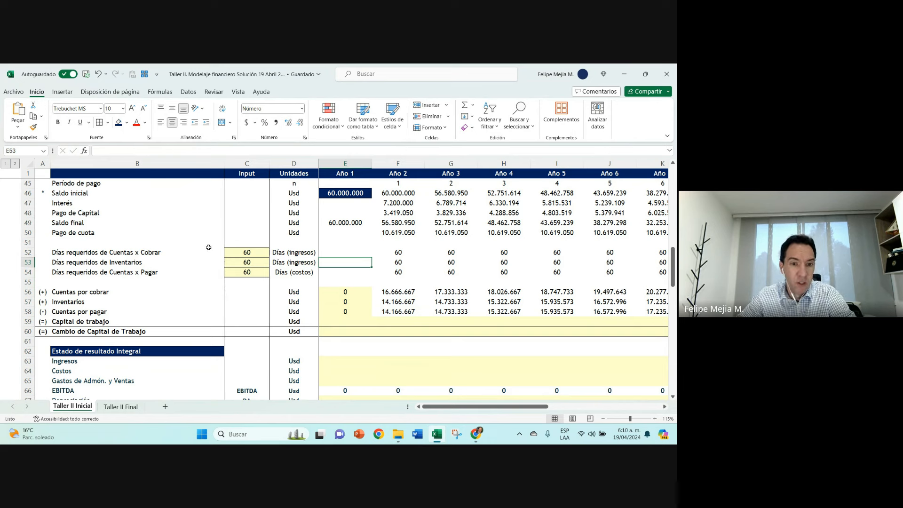
{"action": "left_click", "coordinate": [241, 263]}
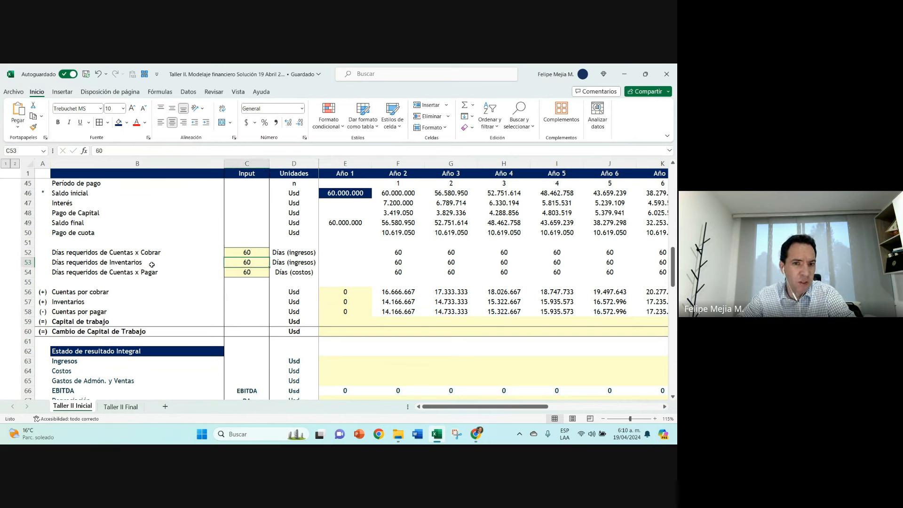
Step: Base the Año 2 Inventarios formula on Total Ventas instead of Total Costos, as =+F53/360*F32
{"action": "double_click", "coordinate": [402, 301]}
{"action": "scroll", "coordinate": [405, 282], "scroll_direction": "up", "scroll_amount": 5}
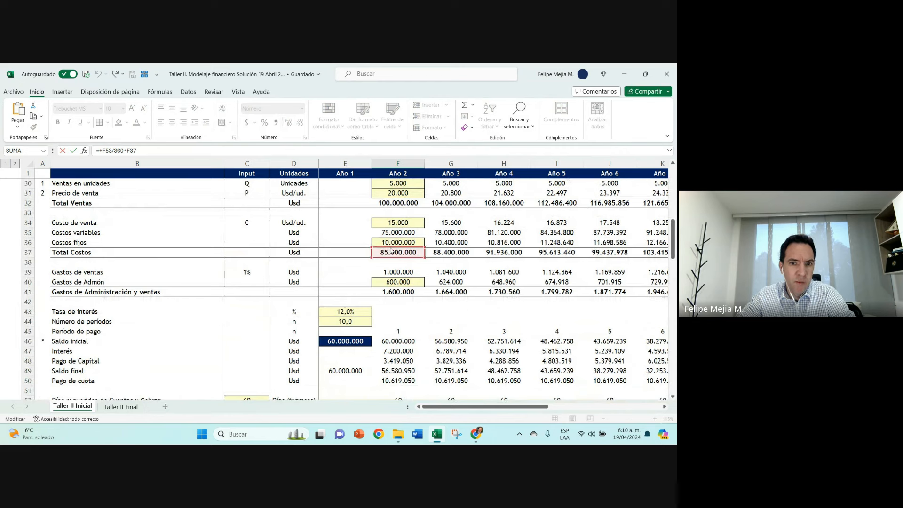
{"action": "left_click_drag", "start_coordinate": [390, 250], "coordinate": [390, 209]}
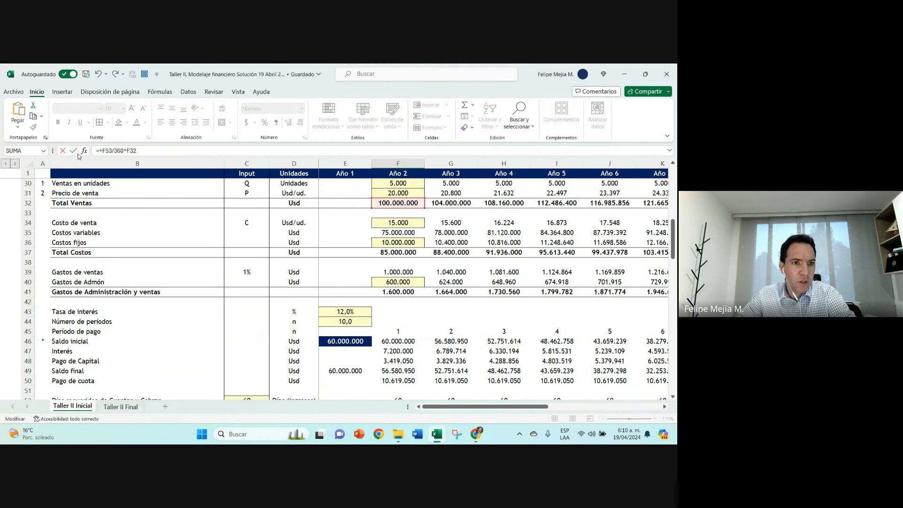
{"action": "left_click", "coordinate": [73, 151]}
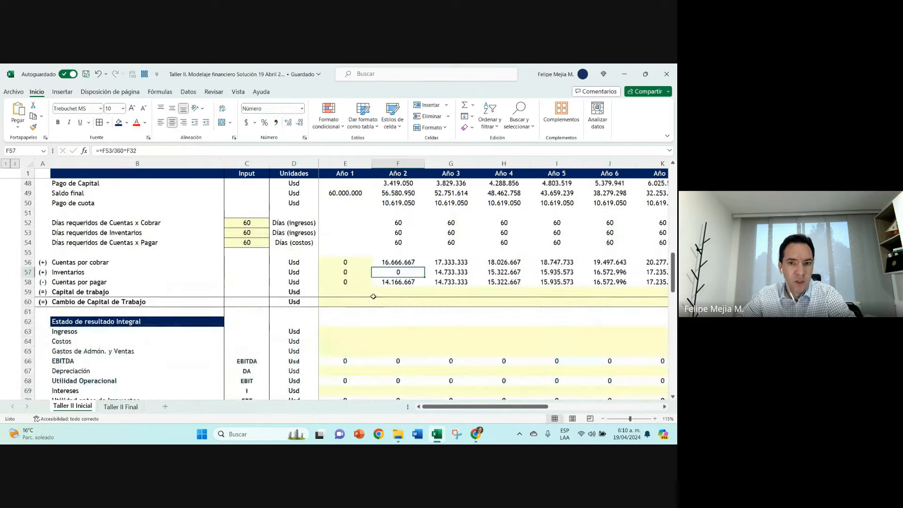
{"action": "left_click", "coordinate": [158, 151]}
{"action": "key", "text": "BackSpace"}
{"action": "type", "text": "3"}
{"action": "key", "text": "Return"}
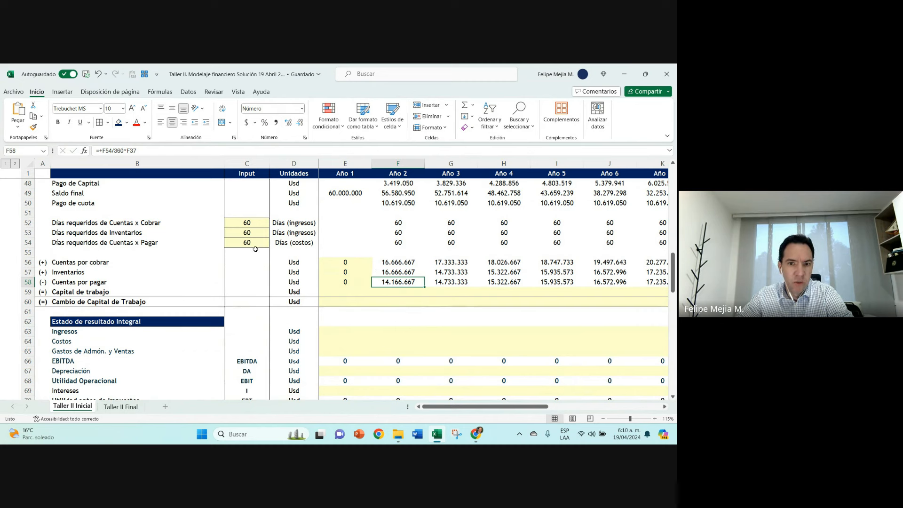
{"action": "left_click", "coordinate": [258, 253]}
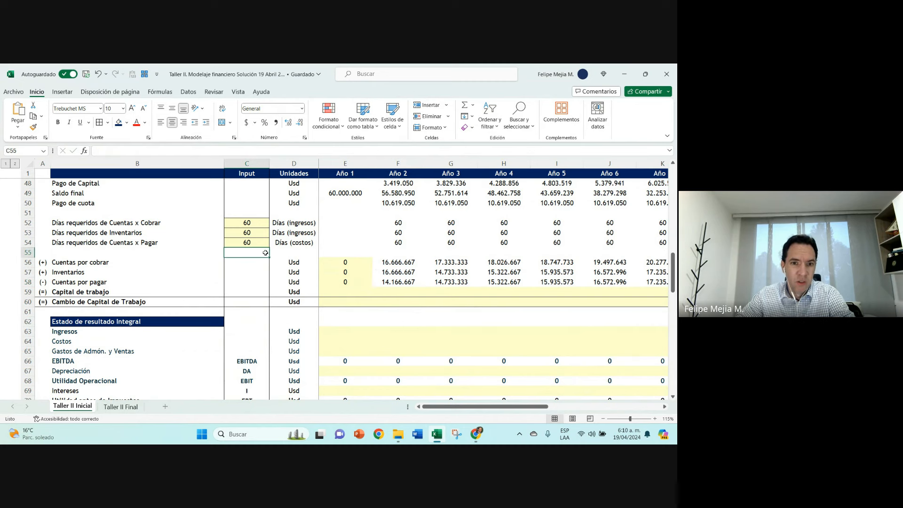
{"action": "type", "text": "+"}
{"action": "key", "text": "Up"}
{"action": "key", "text": "Up"}
{"action": "key", "text": "Up"}
{"action": "type", "text": "+"}
{"action": "key", "text": "Up"}
{"action": "key", "text": "Up"}
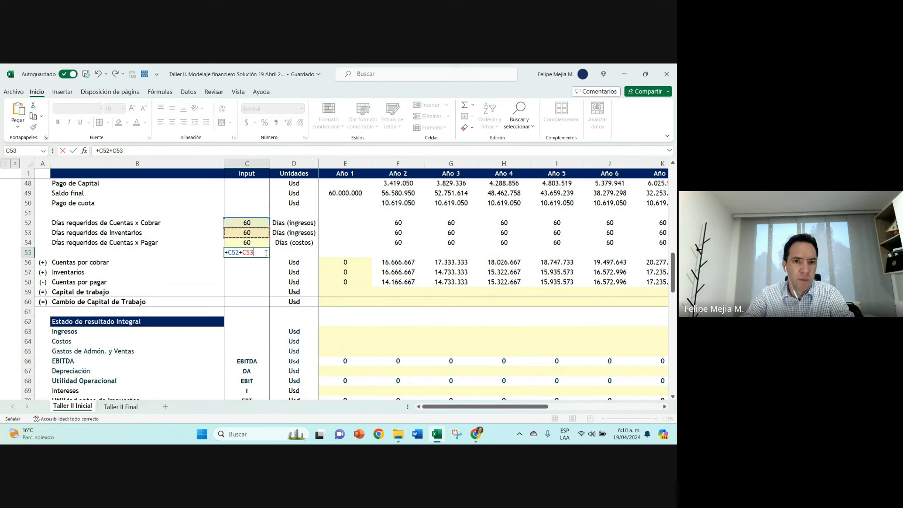
{"action": "key", "text": "Escape"}
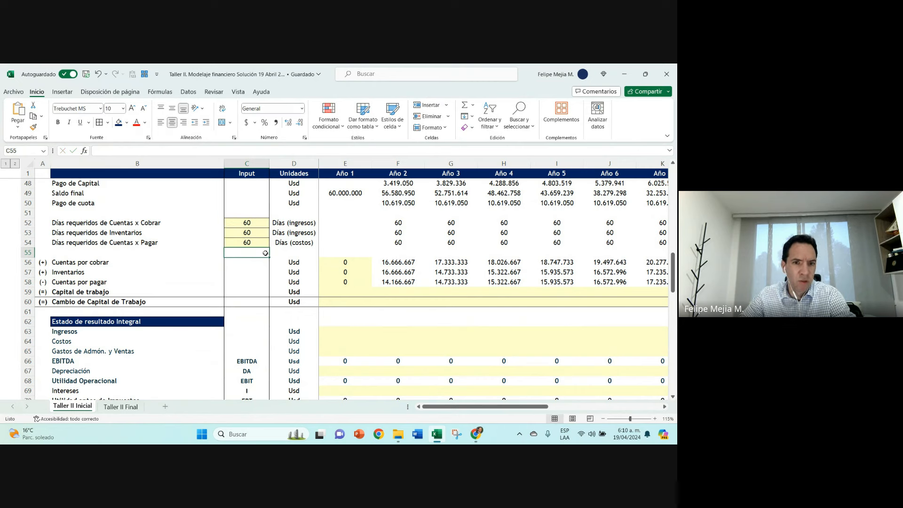
Step: Undo the Inventarios formula edits and the change to its days unit label
{"action": "key", "text": "ctrl+z"}
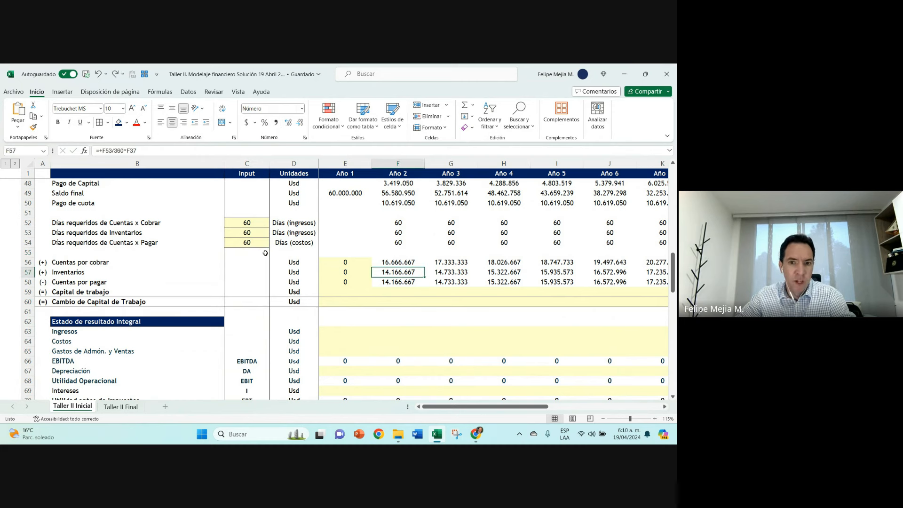
{"action": "key", "text": "ctrl+z"}
{"action": "key", "text": "ctrl+z"}
{"action": "key", "text": "ctrl+z"}
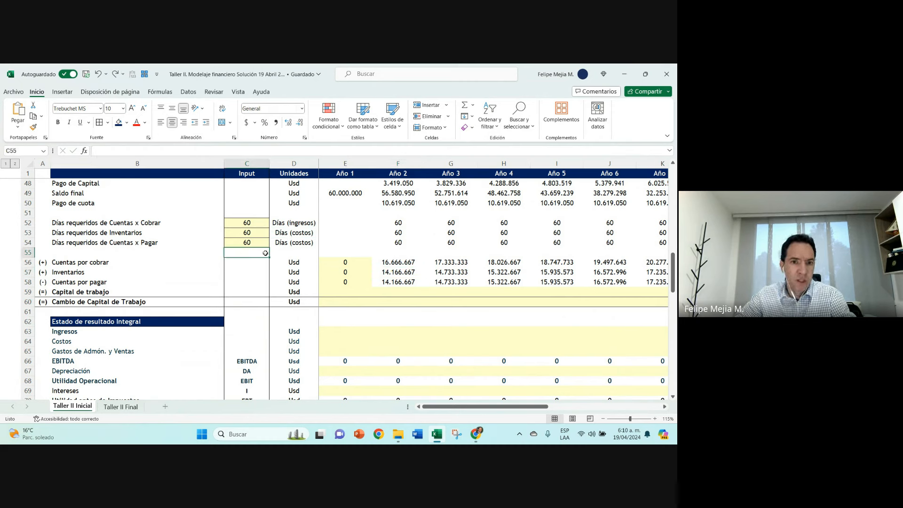
Step: Compare the Año 2 formulas of Cuentas por cobrar, Inventarios and Cuentas por pagar, and select their three rows for reference
{"action": "left_click", "coordinate": [398, 262]}
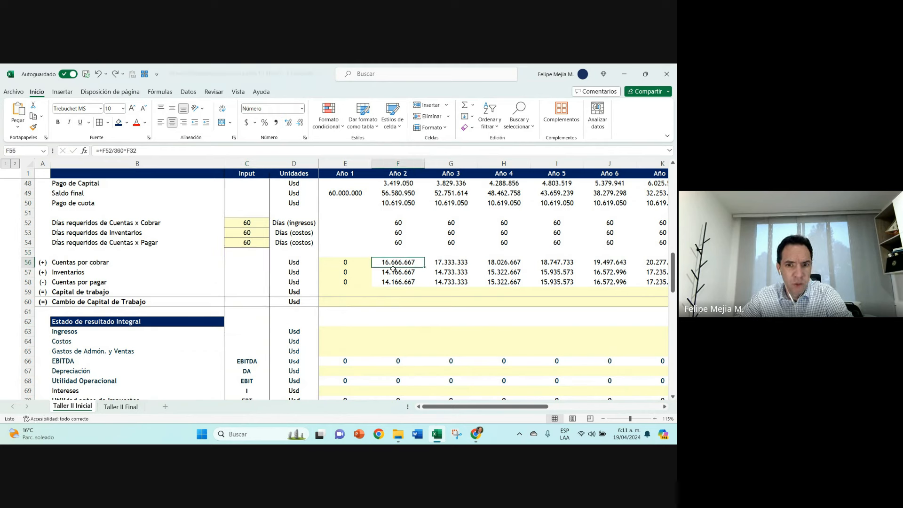
{"action": "key", "text": "Down"}
{"action": "key", "text": "F2"}
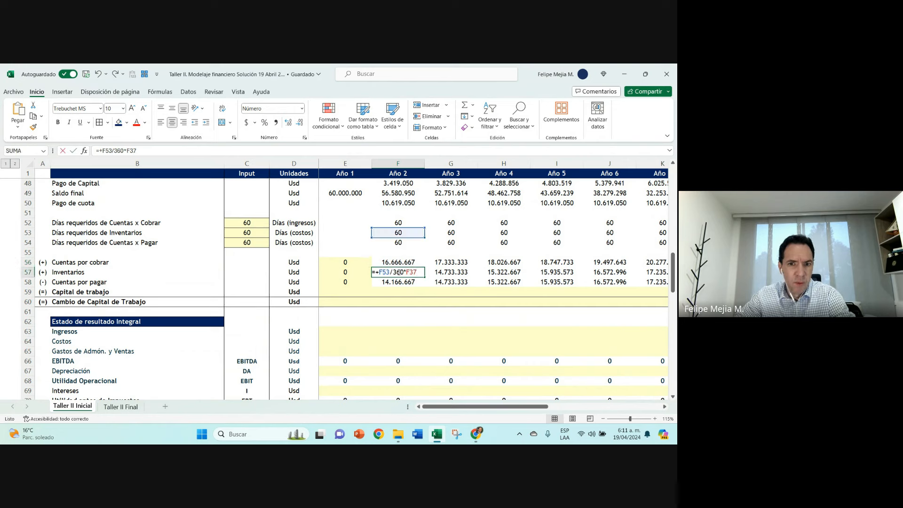
{"action": "key", "text": "Escape"}
{"action": "key", "text": "Up"}
{"action": "key", "text": "F2"}
{"action": "key", "text": "Escape"}
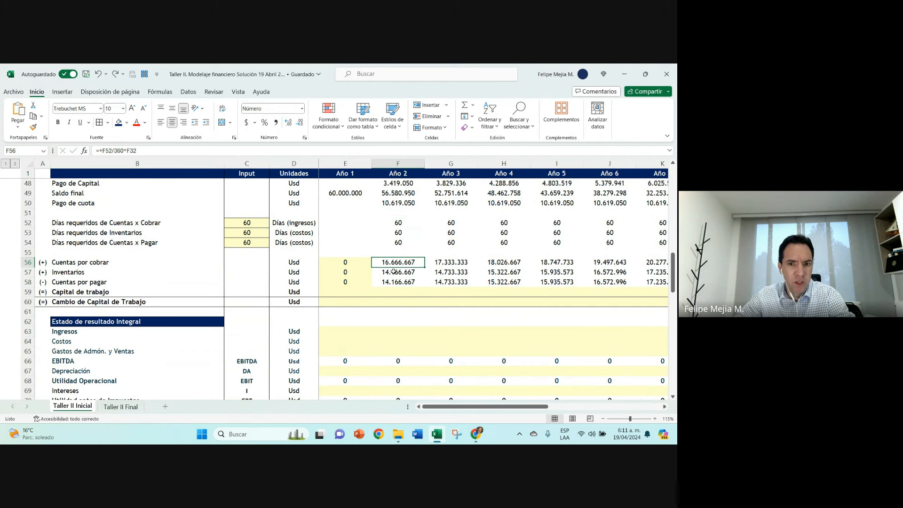
{"action": "key", "text": "Down"}
{"action": "key", "text": "F2"}
{"action": "key", "text": "Escape"}
{"action": "key", "text": "Down"}
{"action": "key", "text": "F2"}
{"action": "key", "text": "Escape"}
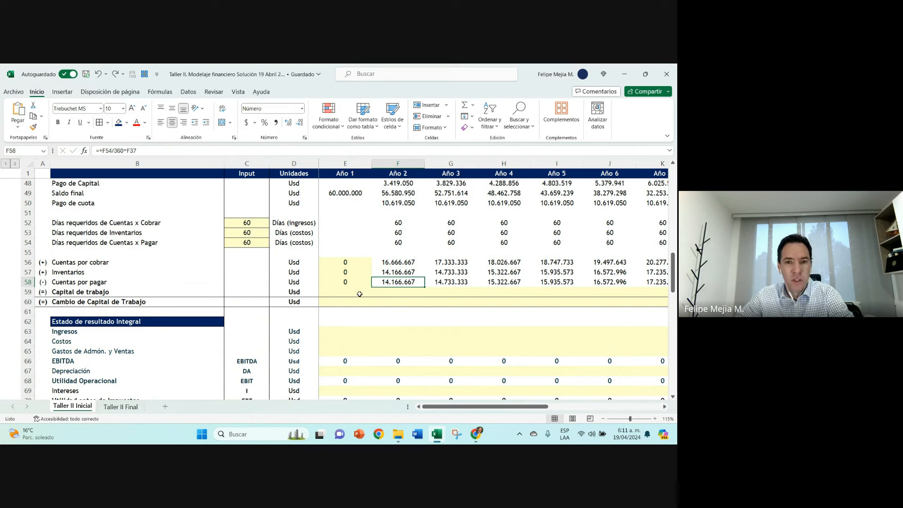
{"action": "left_click", "coordinate": [26, 262]}
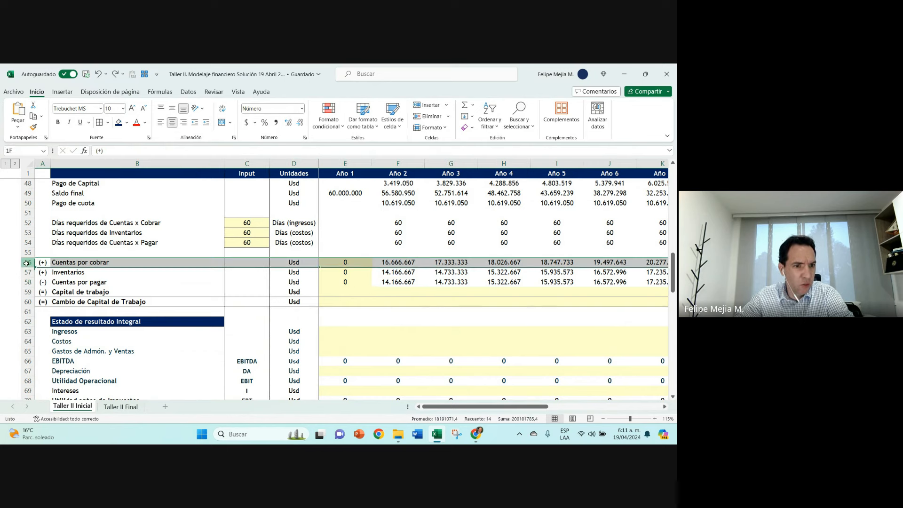
{"action": "left_click_drag", "start_coordinate": [26, 263], "coordinate": [25, 282]}
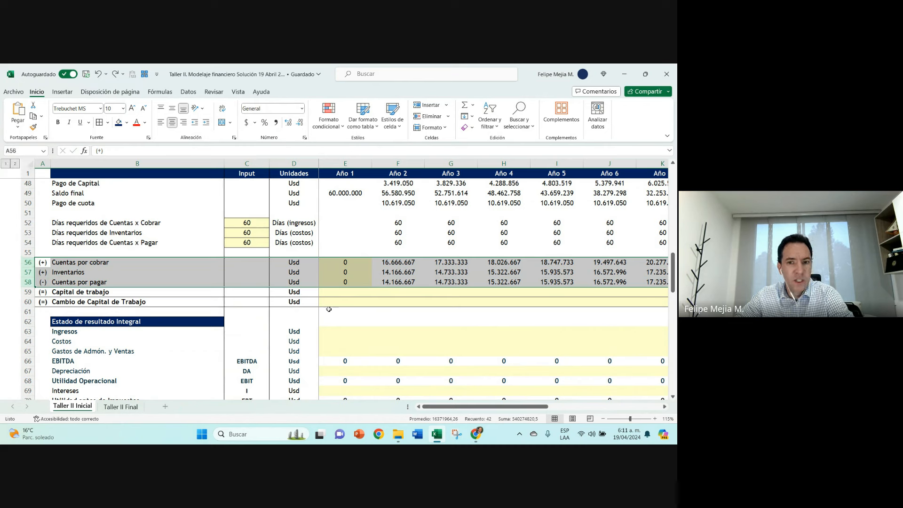
Step: Calculate the Año 2 Capital de trabajo in F59 with +F56+F57-F58
{"action": "left_click", "coordinate": [396, 293]}
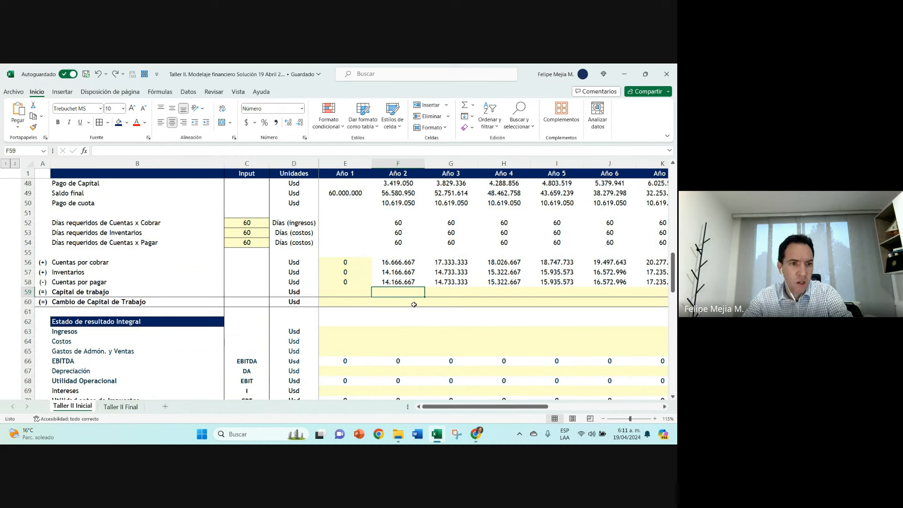
{"action": "type", "text": "+"}
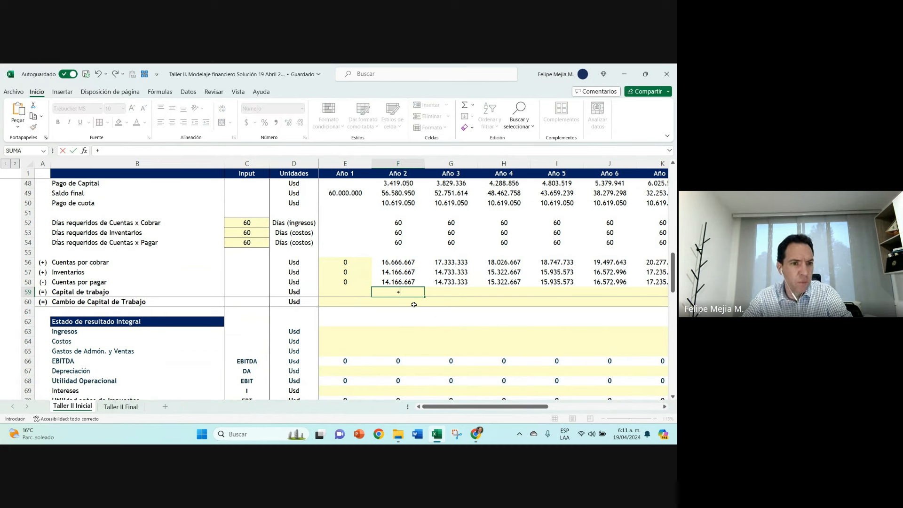
{"action": "key", "text": "Up"}
{"action": "key", "text": "Up"}
{"action": "key", "text": "Up"}
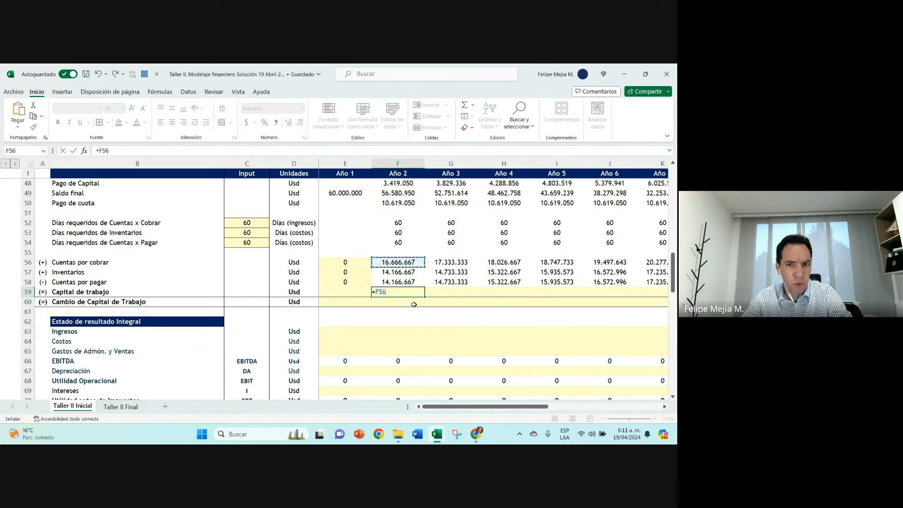
{"action": "type", "text": "+"}
{"action": "key", "text": "Up"}
{"action": "key", "text": "Up"}
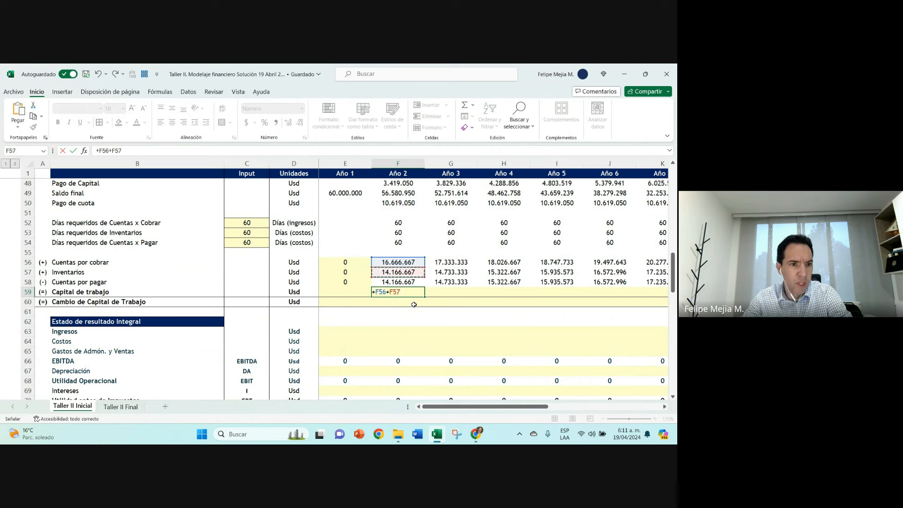
{"action": "type", "text": "-"}
{"action": "key", "text": "Up"}
{"action": "key", "text": "Return"}
{"action": "key", "text": "Up"}
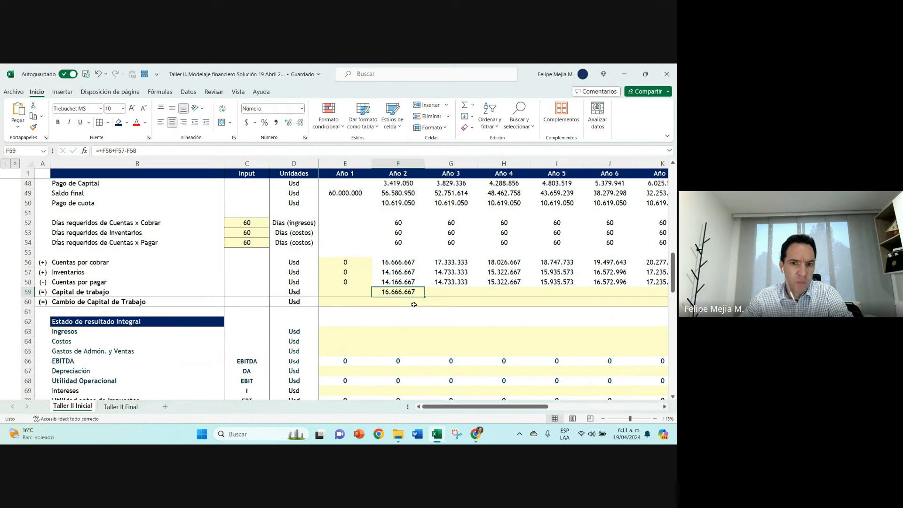
Step: Extend the row 59 label to "Capital de trabajo (Activo corriente - Pasivo corriente)" and fit column B's width to it
{"action": "left_click", "coordinate": [134, 288]}
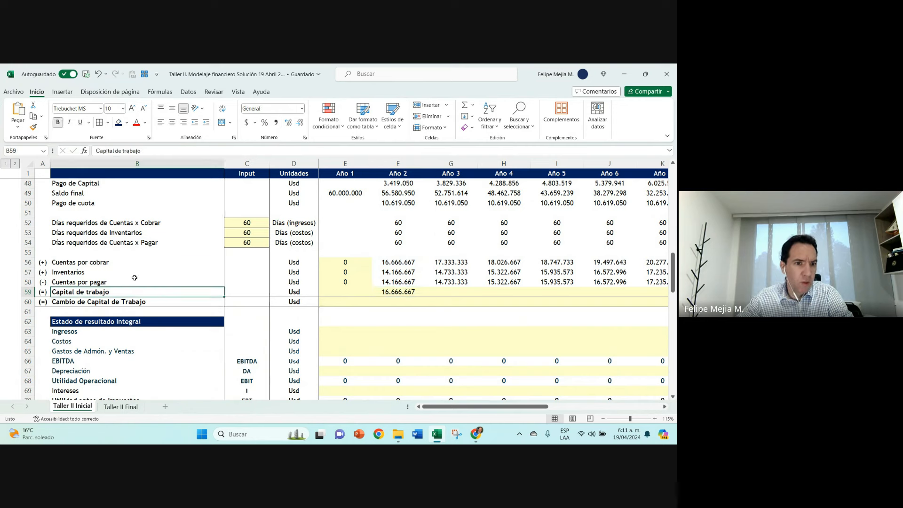
{"action": "left_click", "coordinate": [184, 155]}
{"action": "type", "text": "(A"}
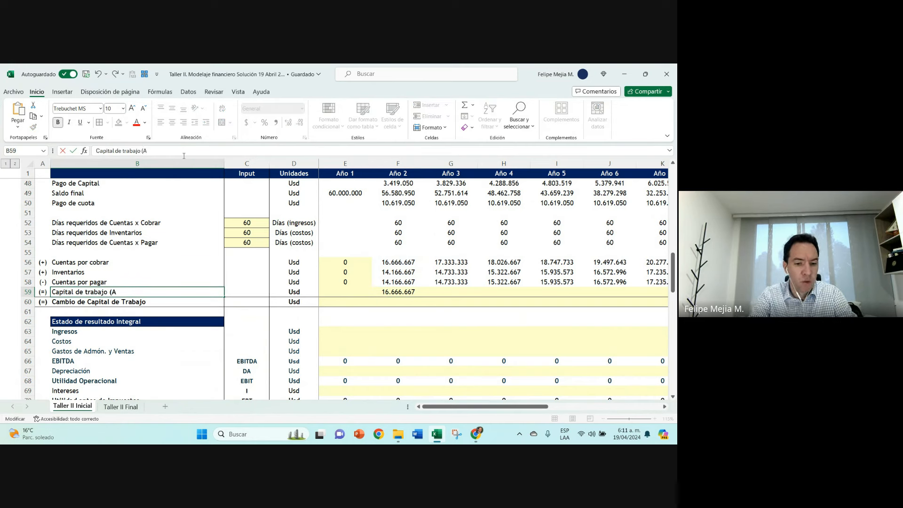
{"action": "type", "text": "ctivo corrien"}
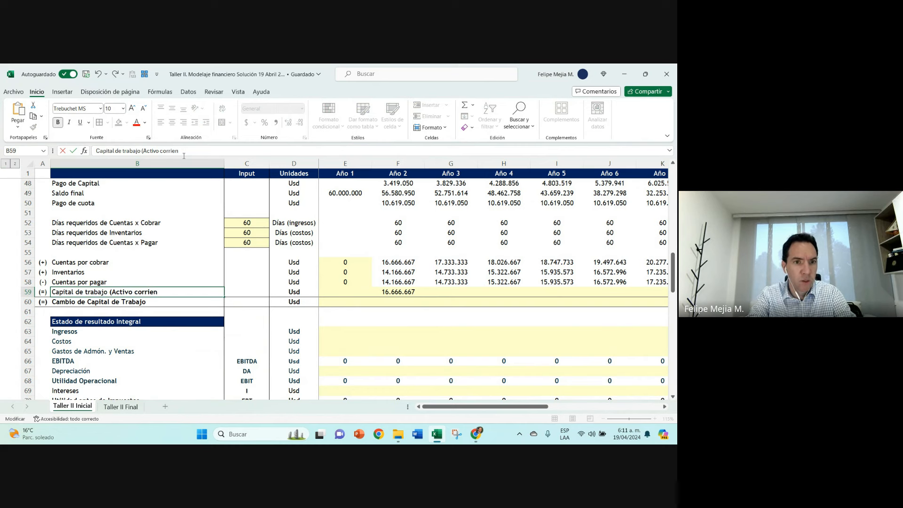
{"action": "type", "text": "te - Pasi"}
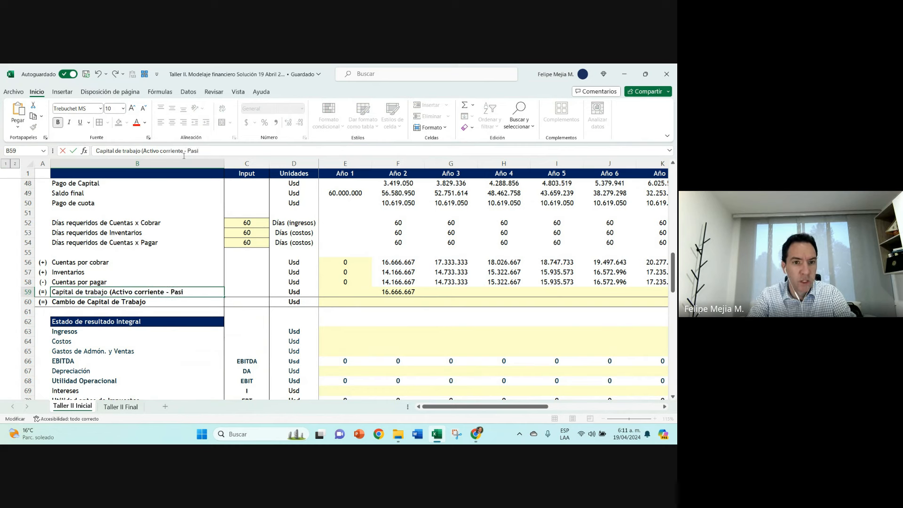
{"action": "type", "text": "vo c"}
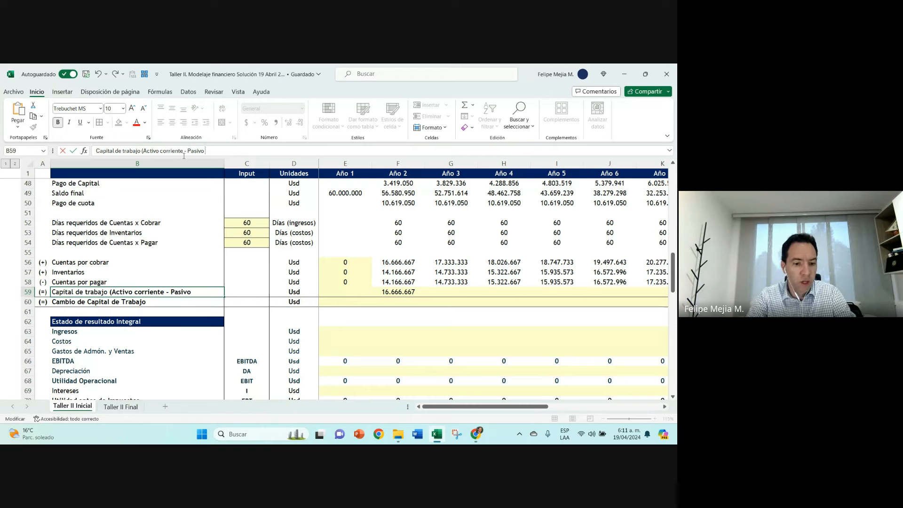
{"action": "type", "text": "orrie"}
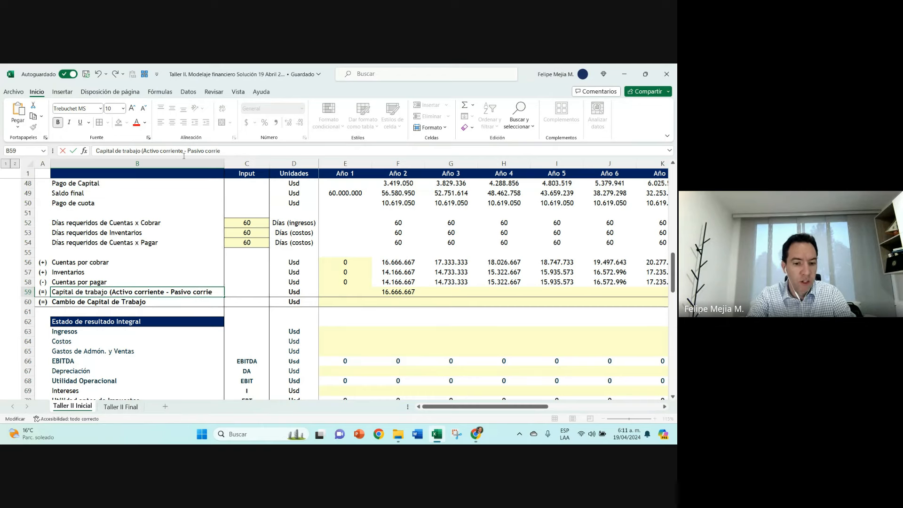
{"action": "type", "text": "nte)"}
{"action": "key", "text": "Return"}
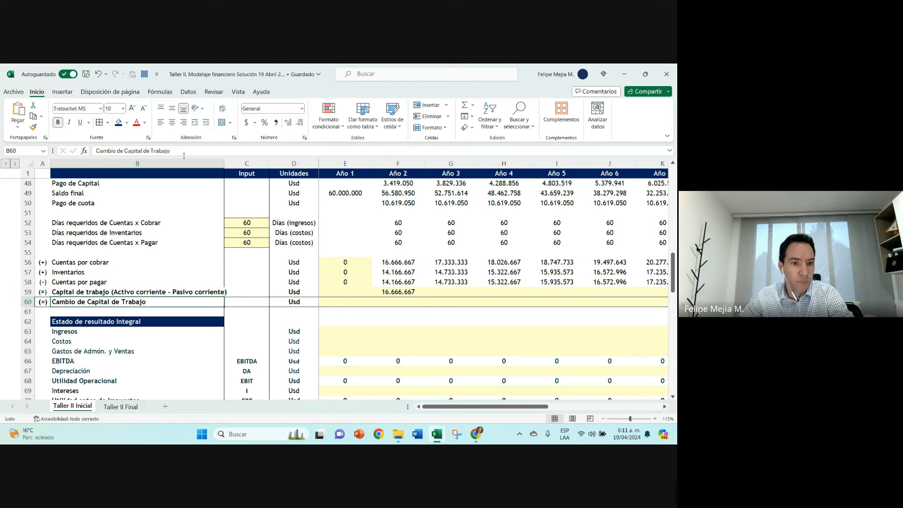
{"action": "double_click", "coordinate": [225, 163]}
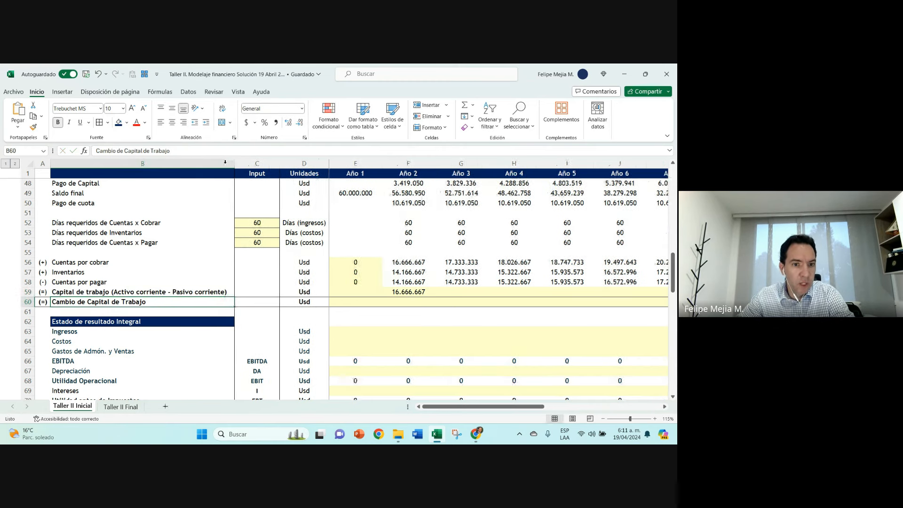
Step: Enter KTNO as the code for the Capital de trabajo row in C59
{"action": "double_click", "coordinate": [414, 294]}
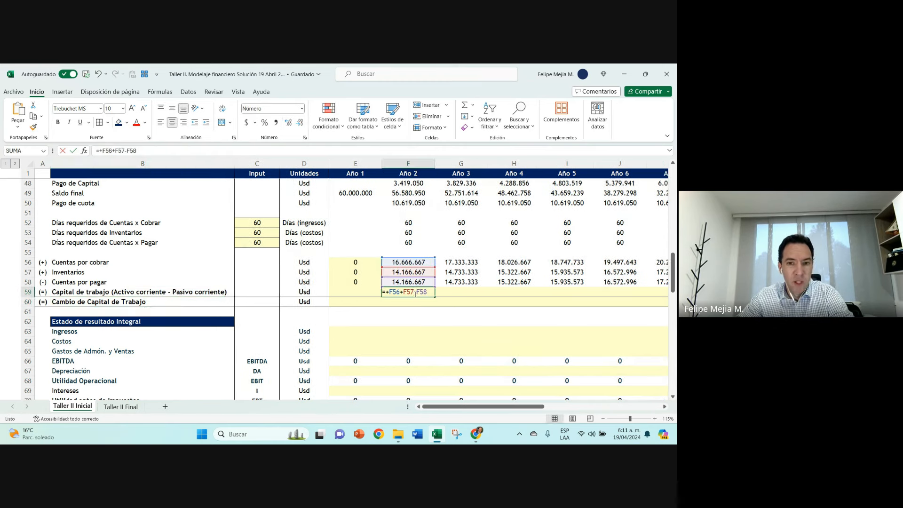
{"action": "key", "text": "Escape"}
{"action": "left_click", "coordinate": [171, 291]}
{"action": "left_click", "coordinate": [262, 292]}
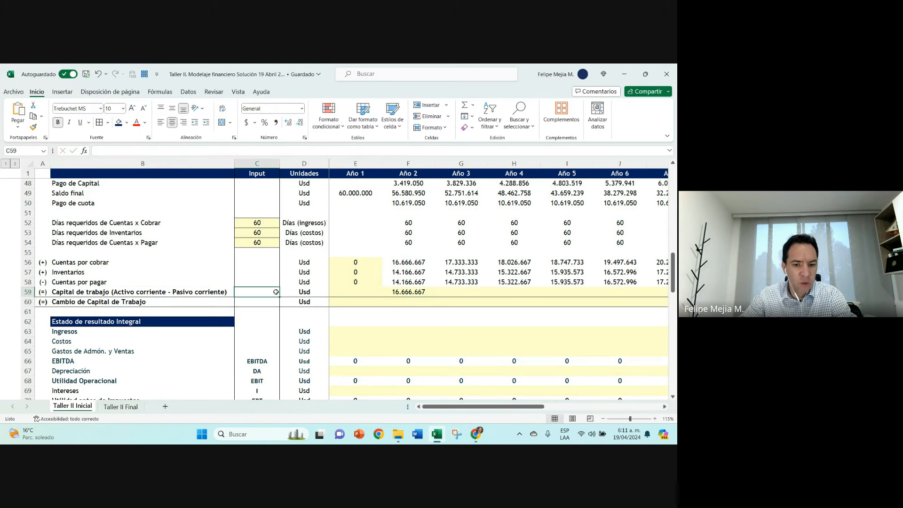
{"action": "type", "text": "K"}
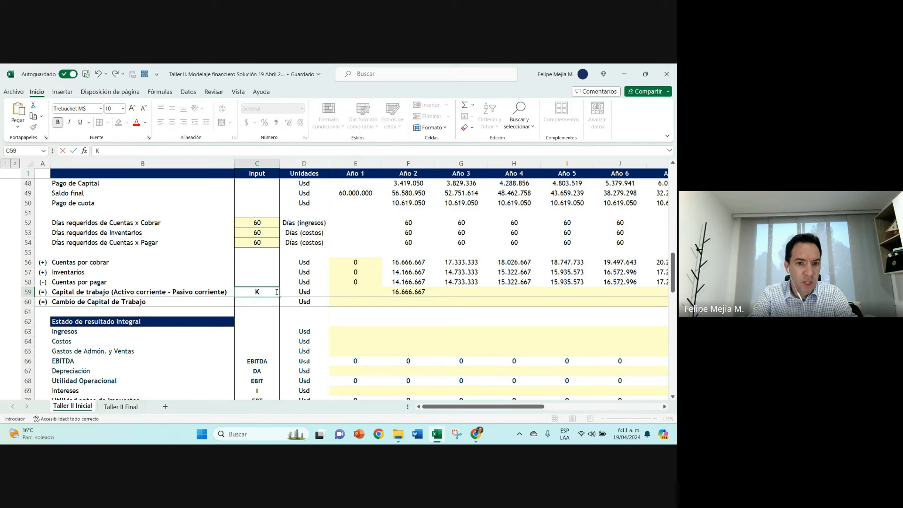
{"action": "type", "text": "T"}
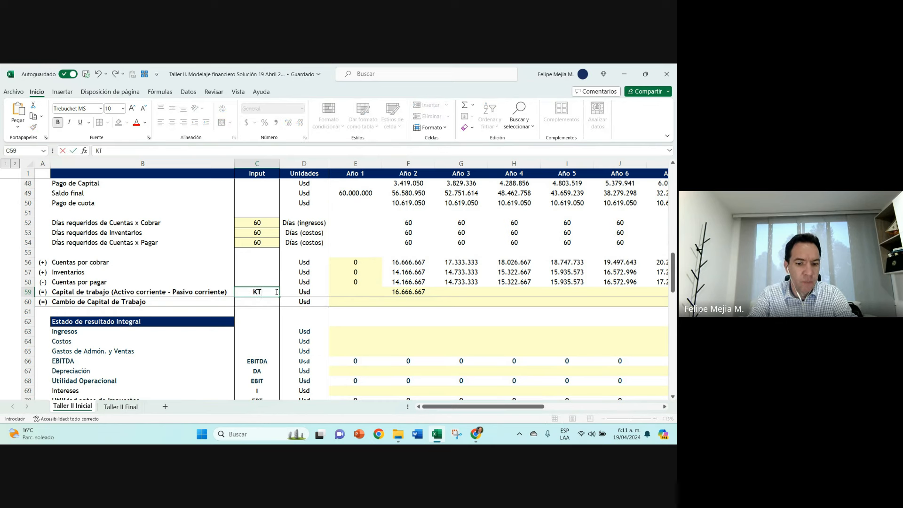
{"action": "type", "text": "N"}
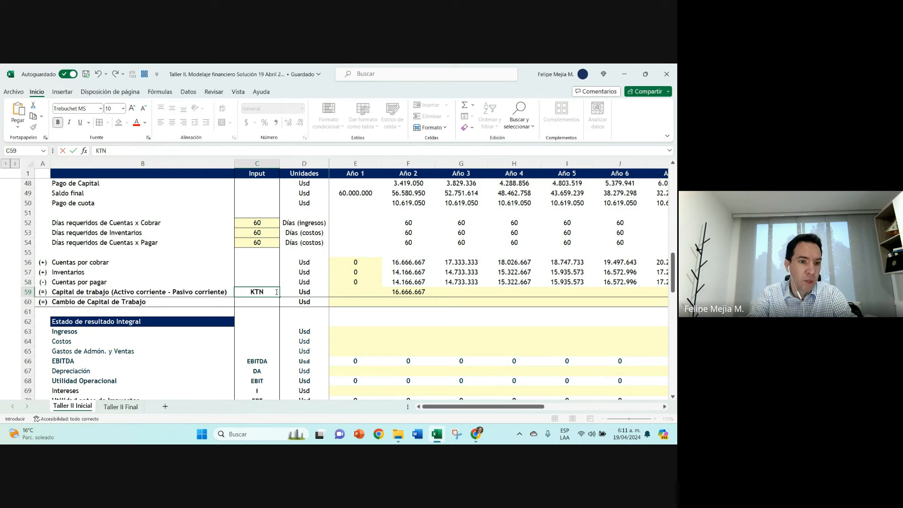
{"action": "type", "text": "O"}
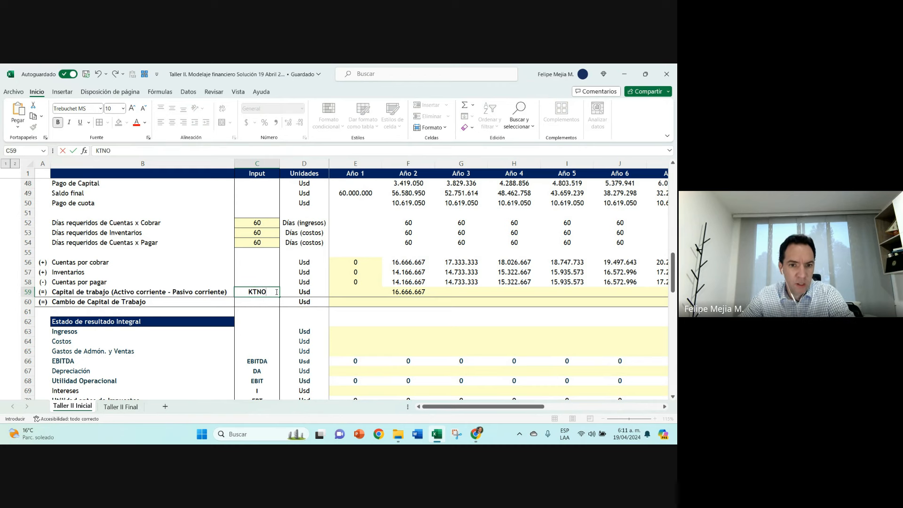
{"action": "left_click", "coordinate": [404, 294]}
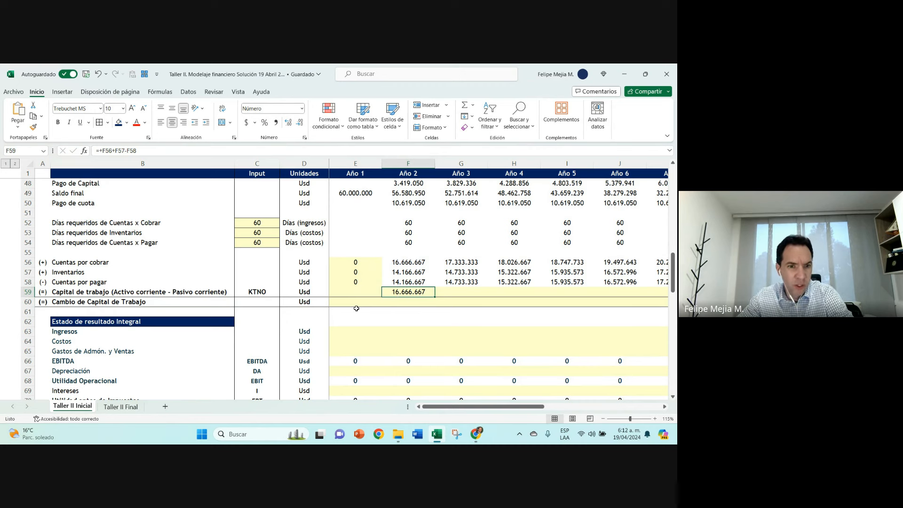
{"action": "left_click", "coordinate": [254, 289]}
{"action": "left_click", "coordinate": [415, 295]}
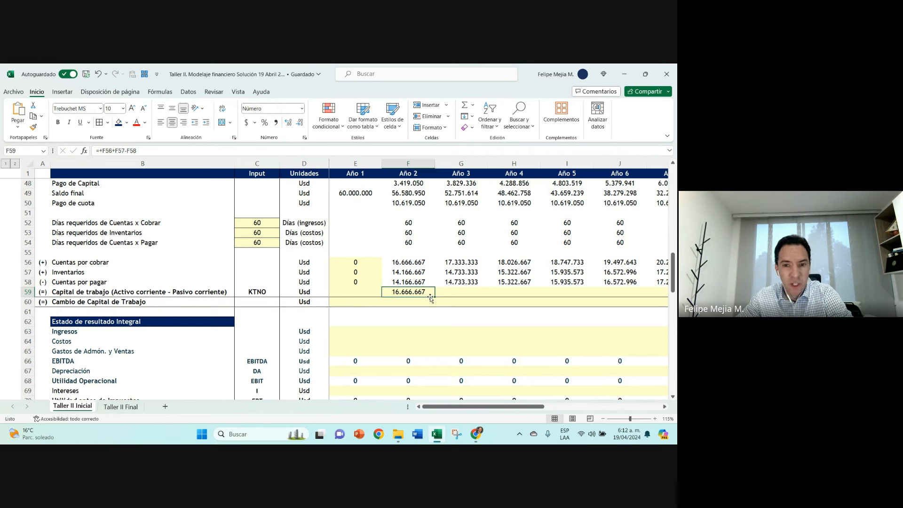
Step: Examine the wording of the row 59 label, comparing Capital de trabajo with its Activo corriente - Pasivo corriente definition
{"action": "left_click", "coordinate": [147, 292]}
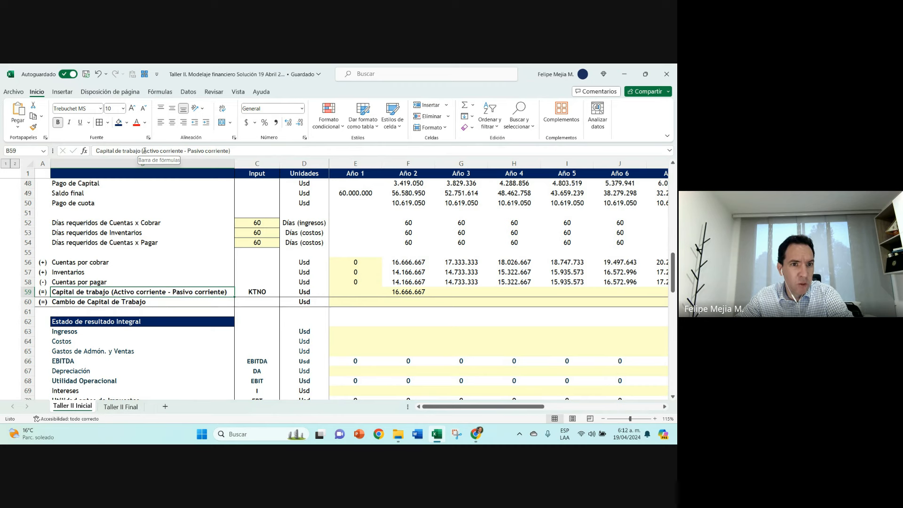
{"action": "left_click_drag", "start_coordinate": [144, 151], "coordinate": [228, 152]}
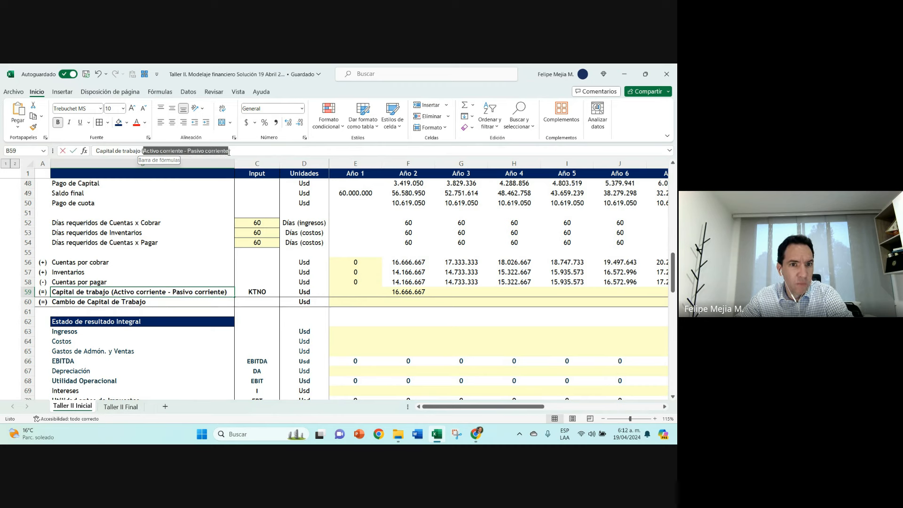
{"action": "left_click", "coordinate": [148, 152]}
{"action": "left_click_drag", "start_coordinate": [151, 152], "coordinate": [183, 151]}
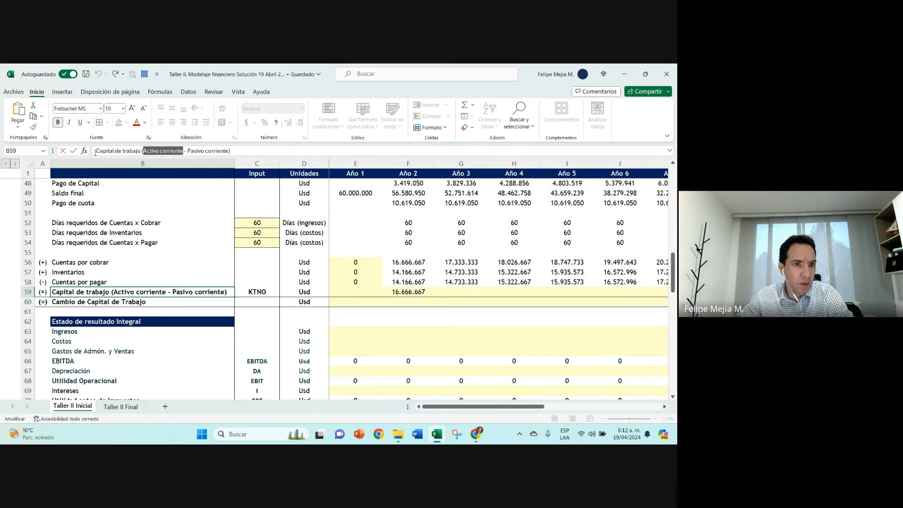
{"action": "left_click_drag", "start_coordinate": [95, 151], "coordinate": [141, 152]}
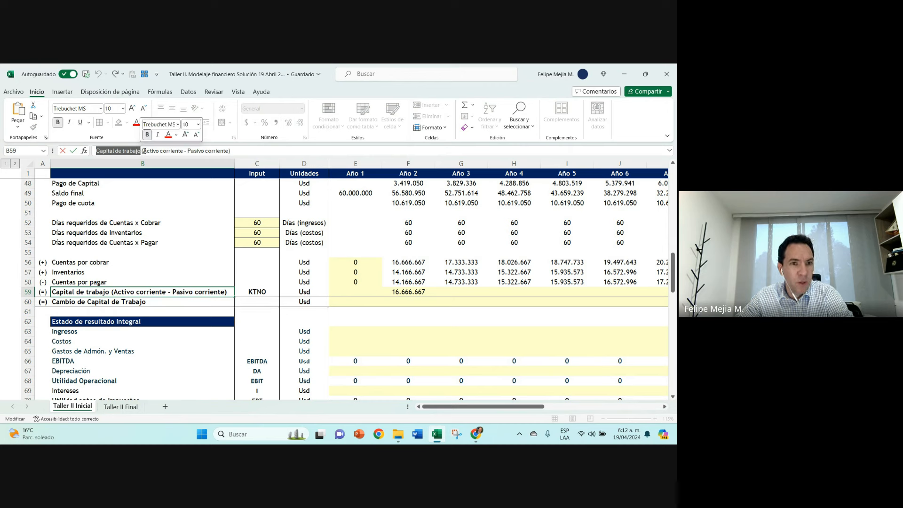
{"action": "left_click_drag", "start_coordinate": [144, 151], "coordinate": [183, 152]}
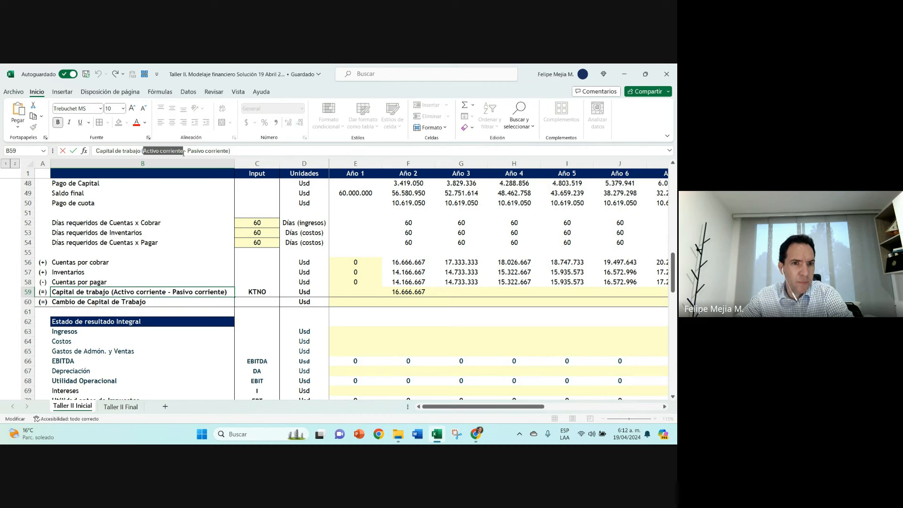
{"action": "left_click", "coordinate": [143, 151]}
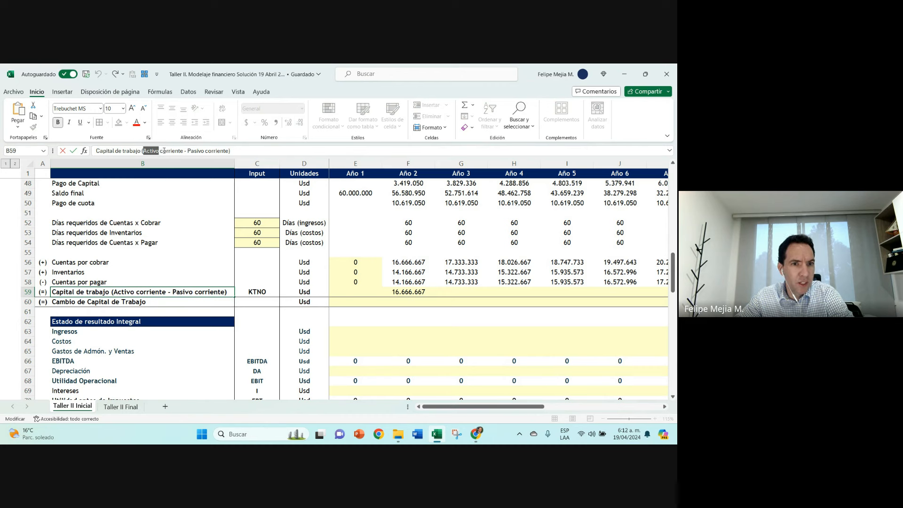
{"action": "left_click_drag", "start_coordinate": [164, 150], "coordinate": [226, 151]}
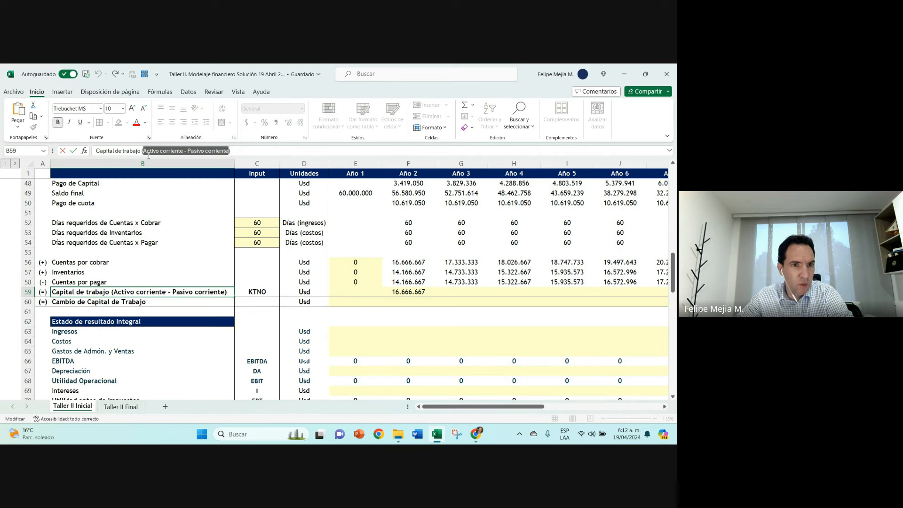
{"action": "left_click_drag", "start_coordinate": [139, 151], "coordinate": [95, 151]}
{"action": "left_click", "coordinate": [72, 152]}
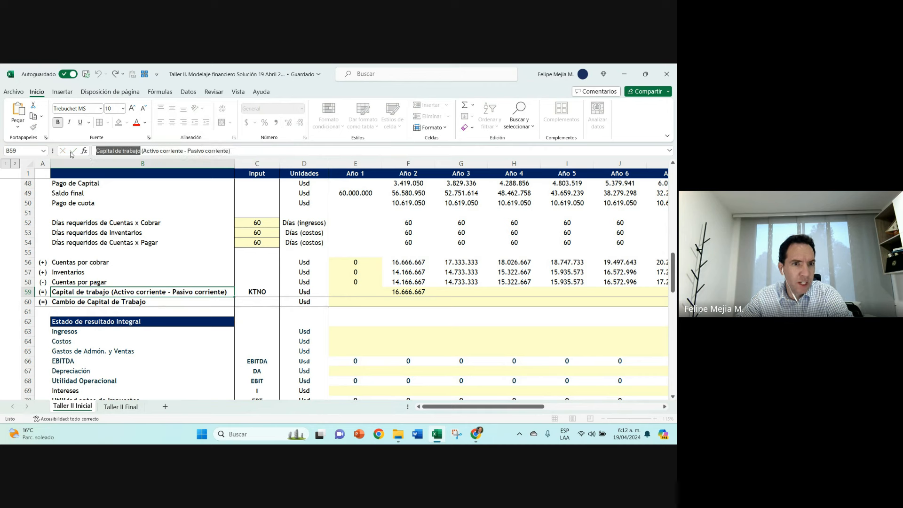
Step: Make row 59 bold and copy the Año 2 Capital de trabajo formula across through Año 11
{"action": "left_click", "coordinate": [27, 291]}
{"action": "left_click", "coordinate": [58, 122]}
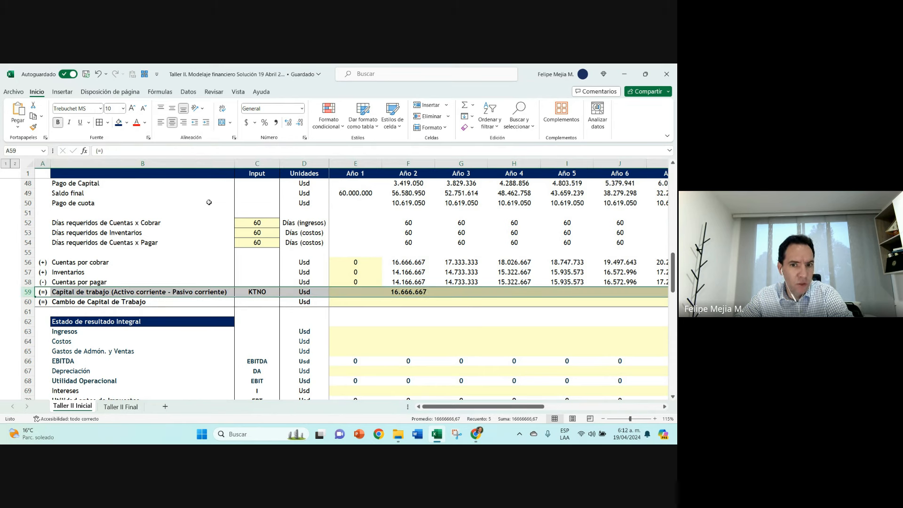
{"action": "left_click", "coordinate": [426, 293]}
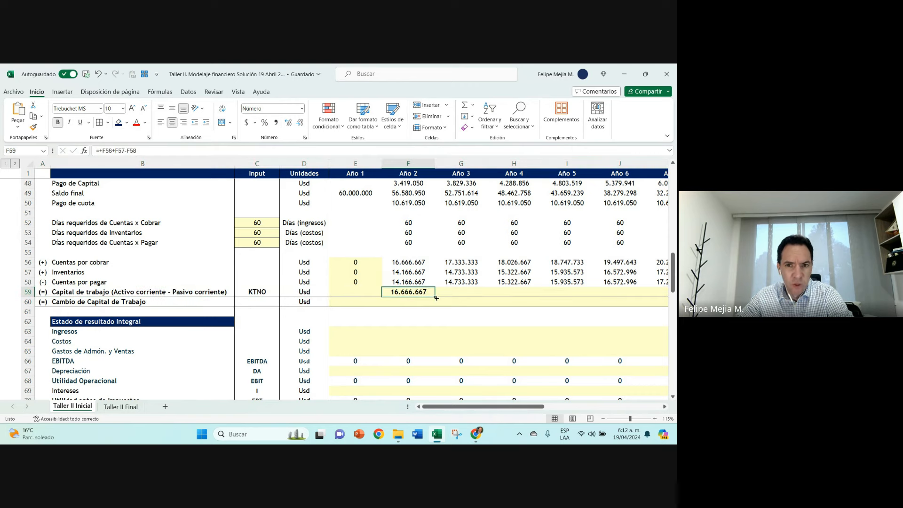
{"action": "left_click_drag", "start_coordinate": [437, 298], "coordinate": [624, 301]}
{"action": "left_click_drag", "start_coordinate": [541, 406], "coordinate": [436, 410]}
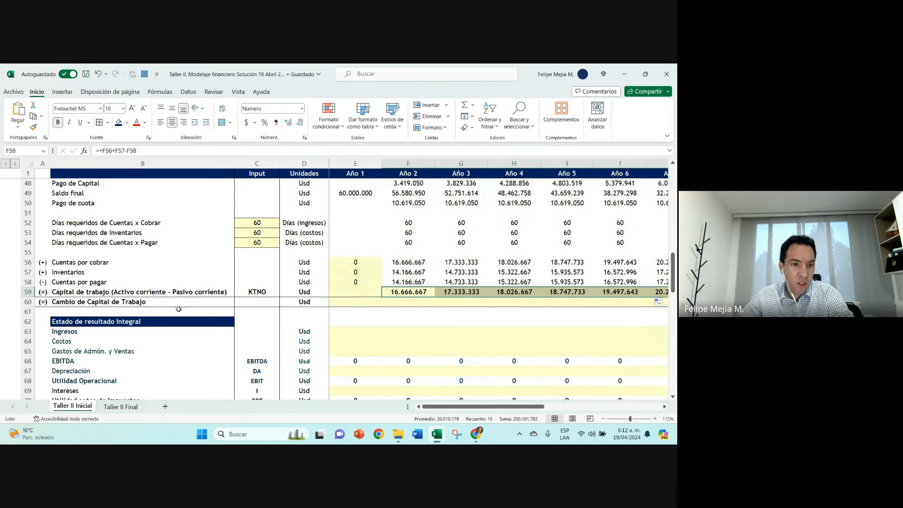
Step: Enter VAR. KTNO as the code for the Cambio de Capital de Trabajo row in C60
{"action": "left_click", "coordinate": [173, 292]}
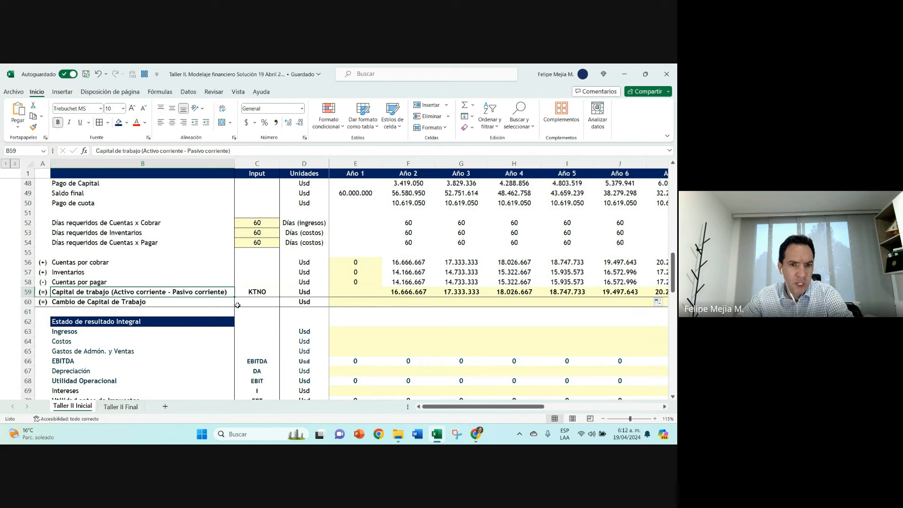
{"action": "left_click", "coordinate": [257, 303]}
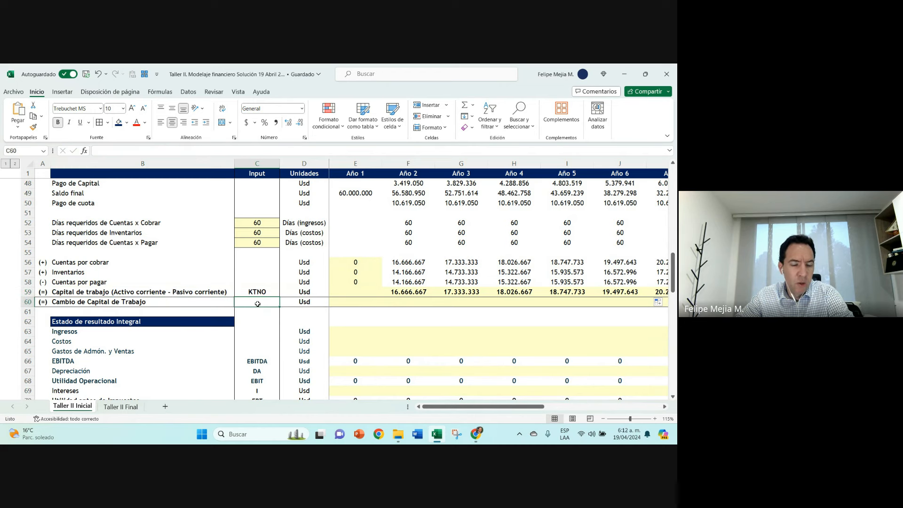
{"action": "type", "text": "V"}
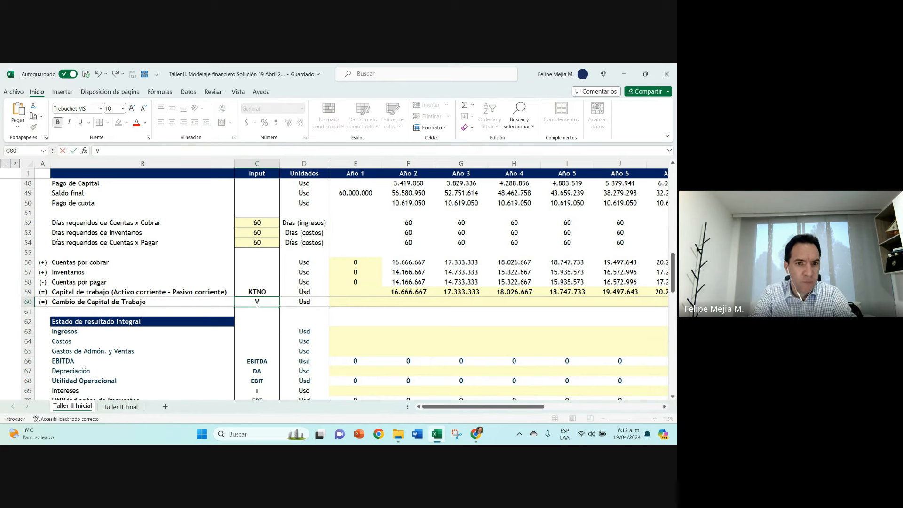
{"action": "type", "text": "AR. "}
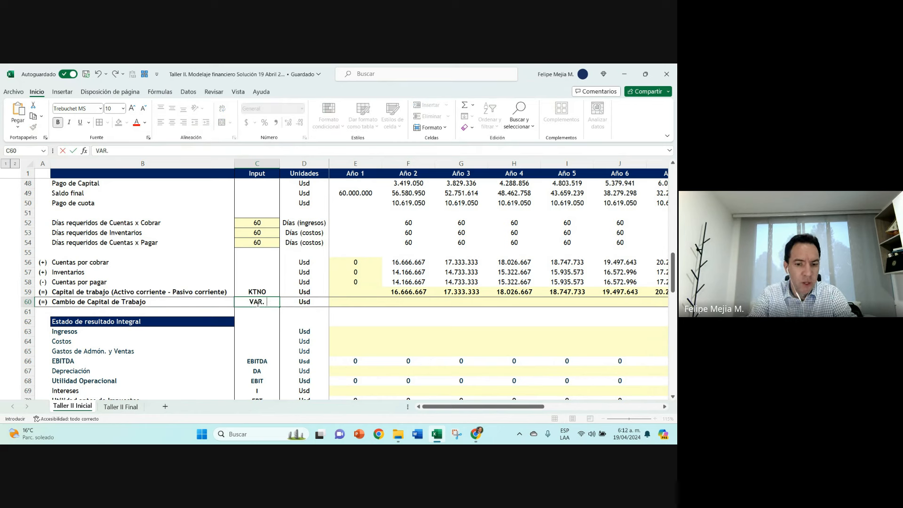
{"action": "type", "text": "KTNO"}
{"action": "key", "text": "Tab"}
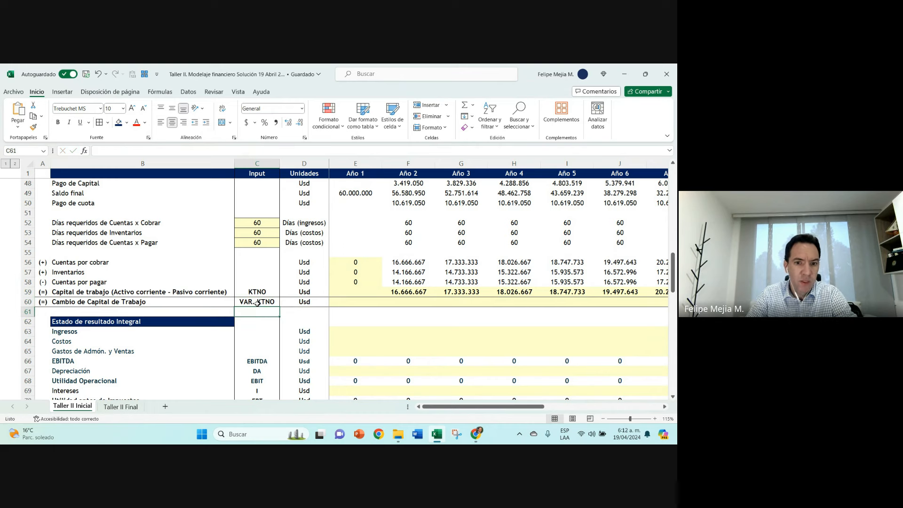
Step: Calculate the Año 2 Cambio de Capital de Trabajo in F60 with +F59-E59 and copy it to Año 3
{"action": "key", "text": "Right"}
{"action": "key", "text": "Right"}
{"action": "type", "text": "+"}
{"action": "key", "text": "Up"}
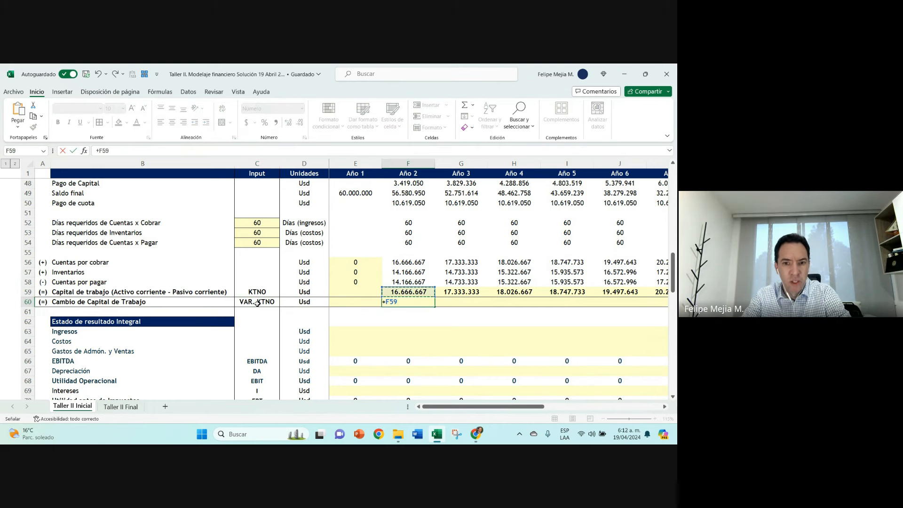
{"action": "type", "text": "-"}
{"action": "key", "text": "Up"}
{"action": "key", "text": "Left"}
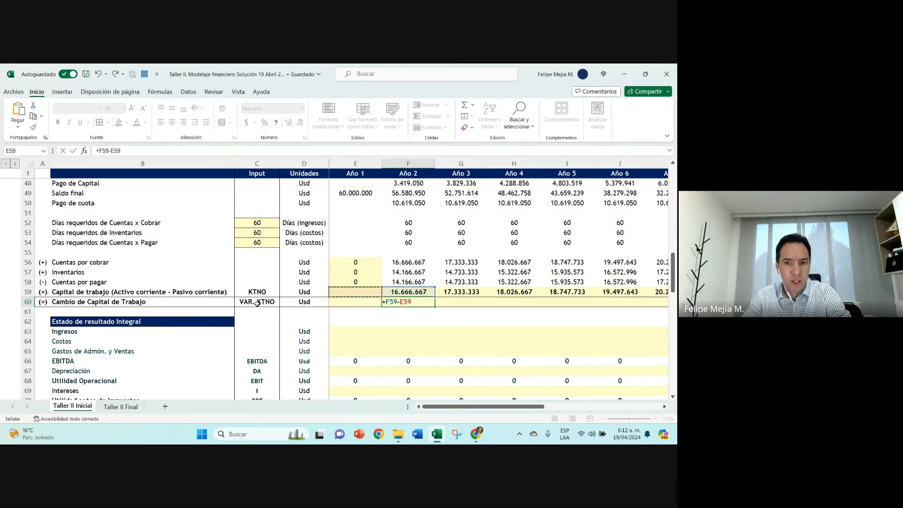
{"action": "key", "text": "Return"}
{"action": "key", "text": "Up"}
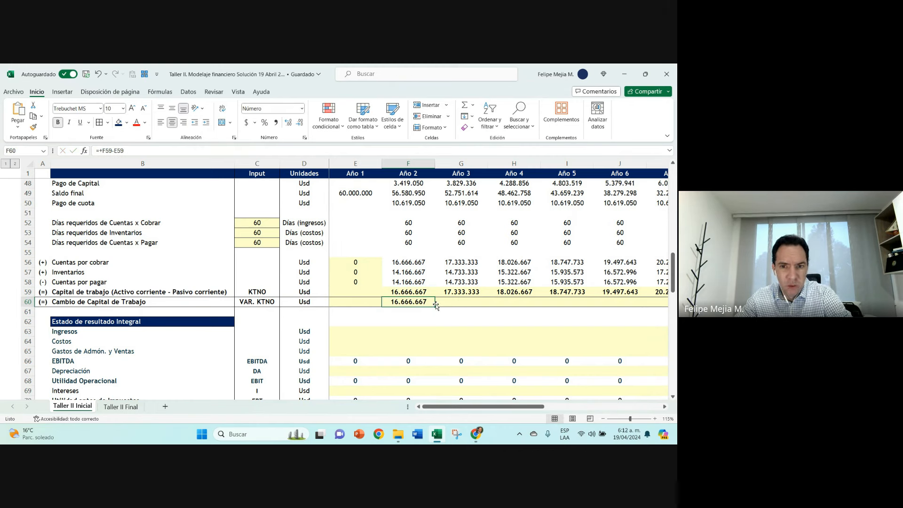
{"action": "left_click_drag", "start_coordinate": [436, 306], "coordinate": [488, 306]}
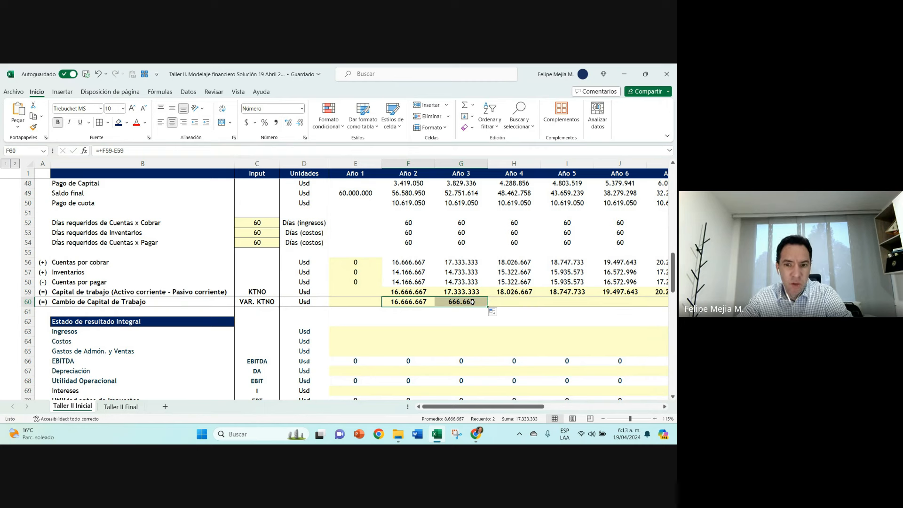
{"action": "key", "text": "Right"}
Step: Recheck the Capital de trabajo components and Año 2 formula, and enter 0 as the Año 1 Capital de trabajo in E59
{"action": "left_click", "coordinate": [27, 262]}
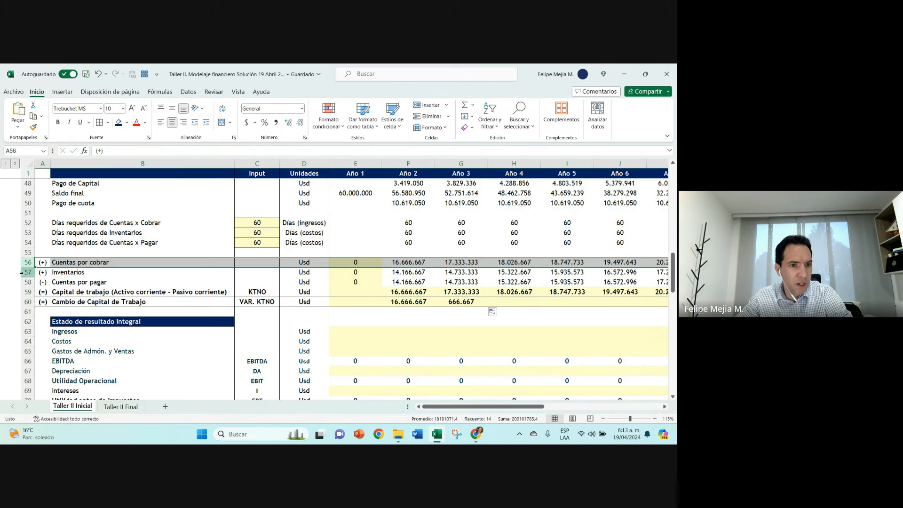
{"action": "left_click", "coordinate": [27, 271]}
{"action": "left_click", "coordinate": [26, 282]}
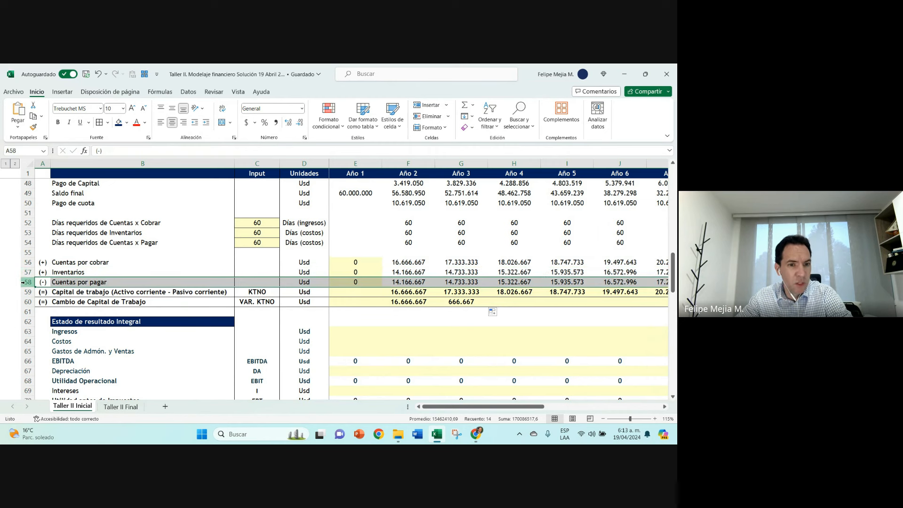
{"action": "left_click", "coordinate": [81, 292]}
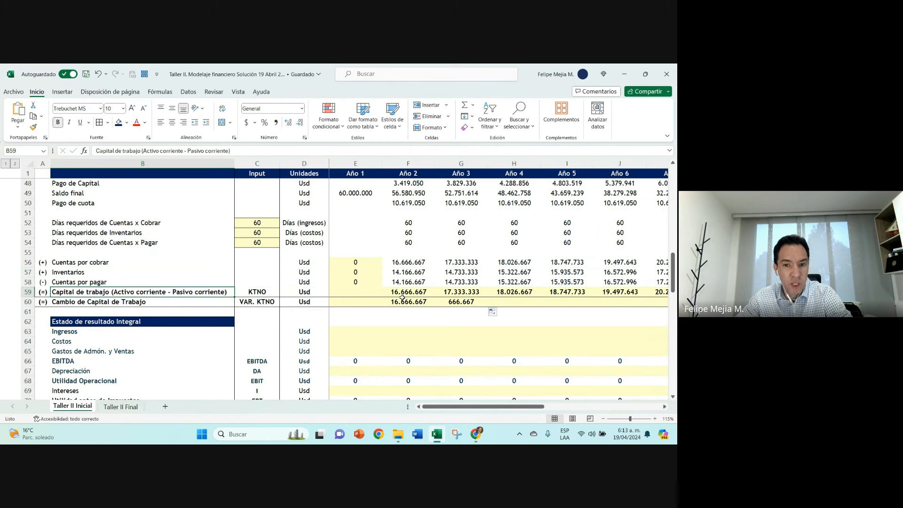
{"action": "double_click", "coordinate": [409, 292]}
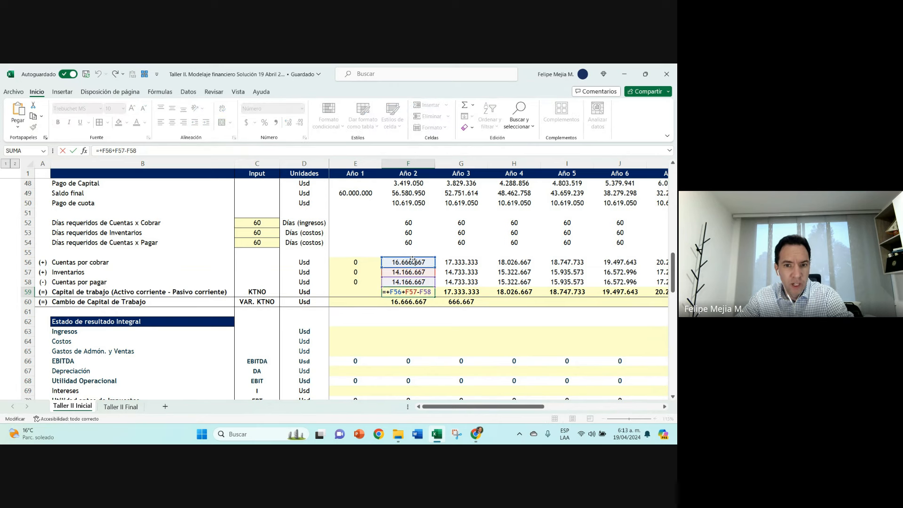
{"action": "key", "text": "Escape"}
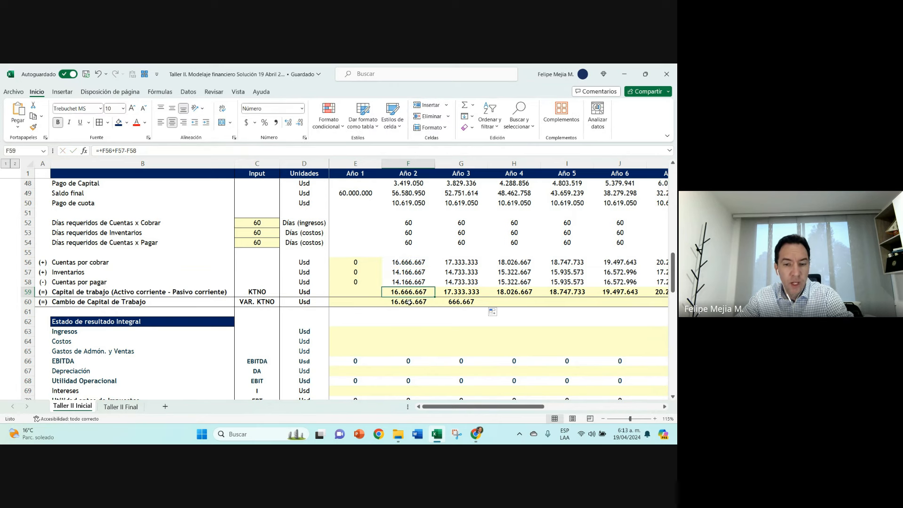
{"action": "left_click", "coordinate": [357, 292]}
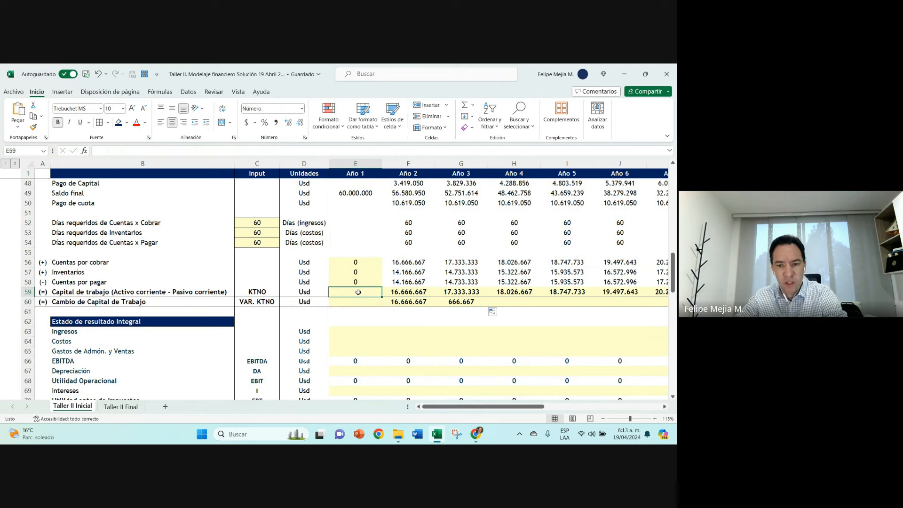
{"action": "type", "text": "0"}
{"action": "key", "text": "Return"}
Step: Copy the Año 3 Cambio de Capital de Trabajo formula in G60 across through Año 11 and compare it with row 59
{"action": "left_click", "coordinate": [405, 303]}
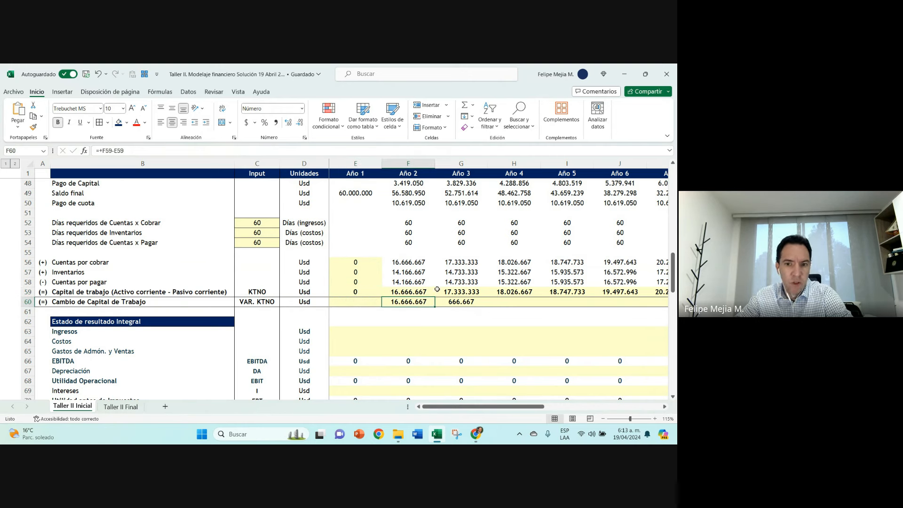
{"action": "left_click_drag", "start_coordinate": [407, 263], "coordinate": [634, 306]}
{"action": "left_click", "coordinate": [463, 302]}
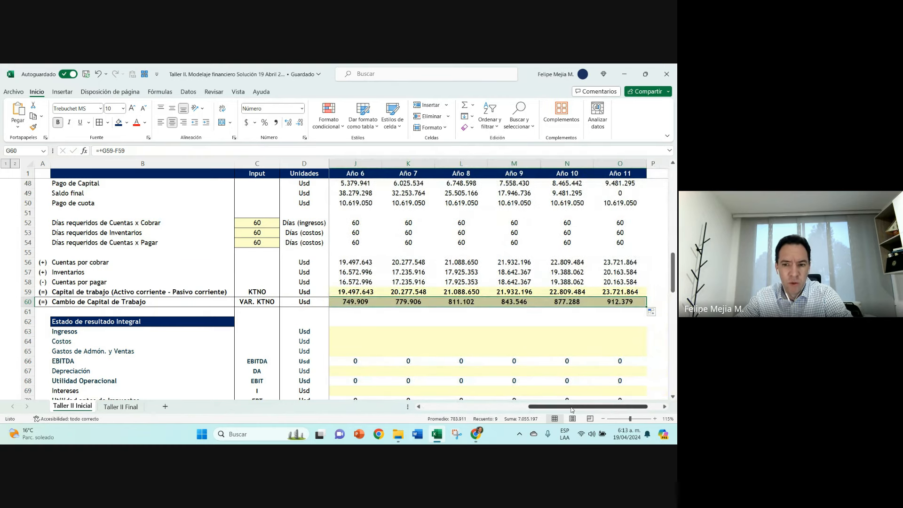
{"action": "left_click_drag", "start_coordinate": [572, 407], "coordinate": [465, 407]}
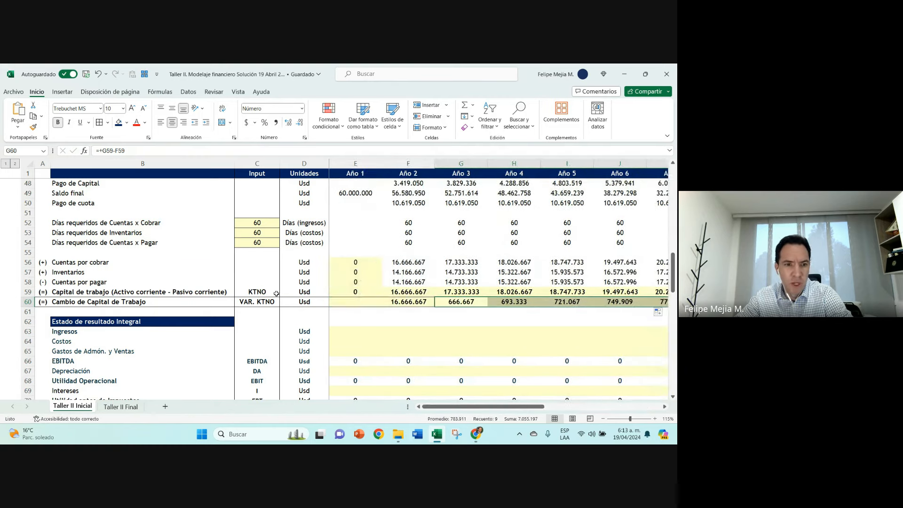
{"action": "left_click", "coordinate": [27, 301]}
{"action": "left_click", "coordinate": [27, 291]}
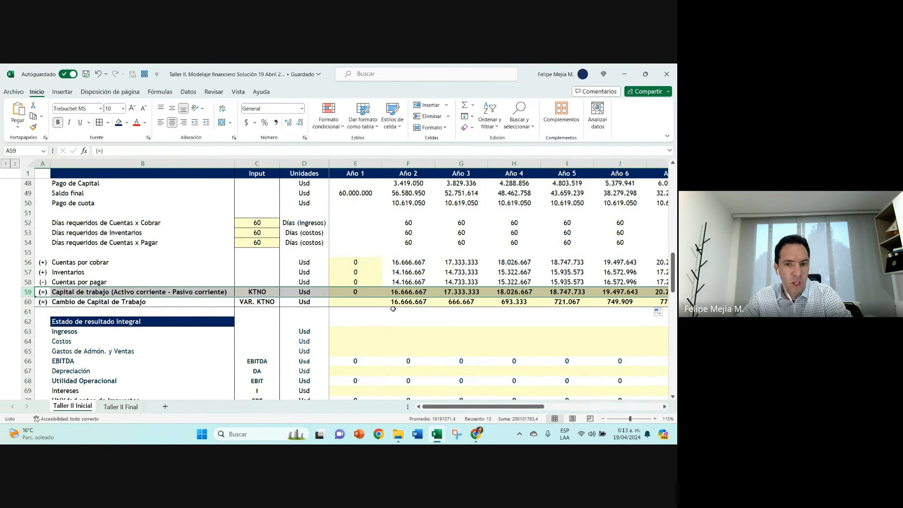
{"action": "left_click", "coordinate": [407, 303]}
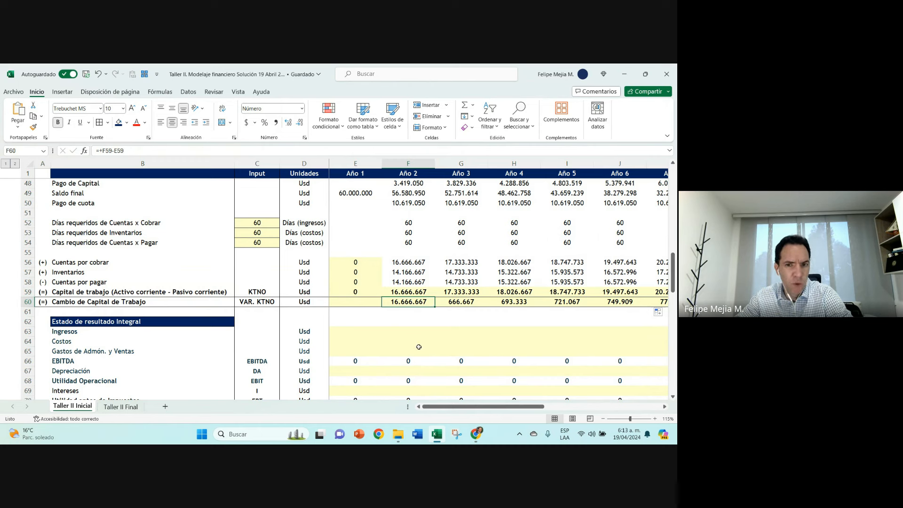
Step: Set the required days of Cuentas x Cobrar and Inventarios to 90 and check the Año 2 Cambio de Capital de Trabajo
{"action": "left_click", "coordinate": [415, 291]}
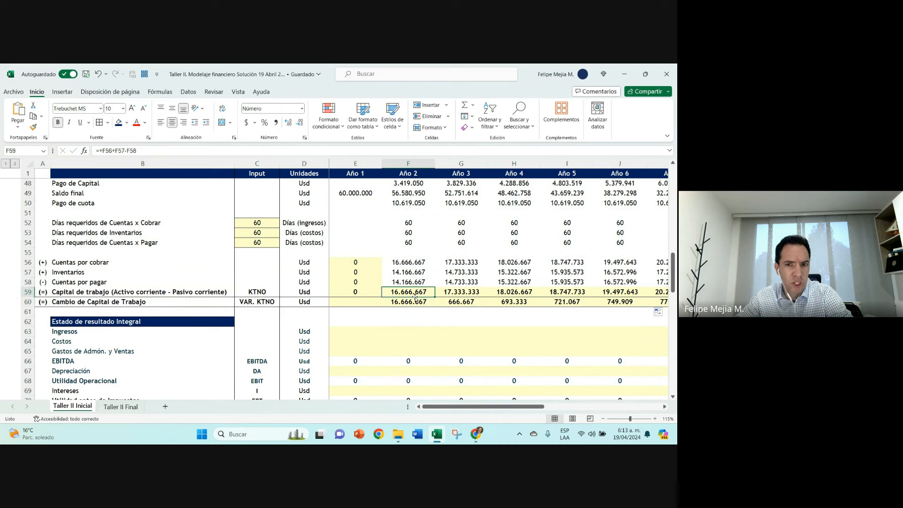
{"action": "left_click", "coordinate": [450, 301]}
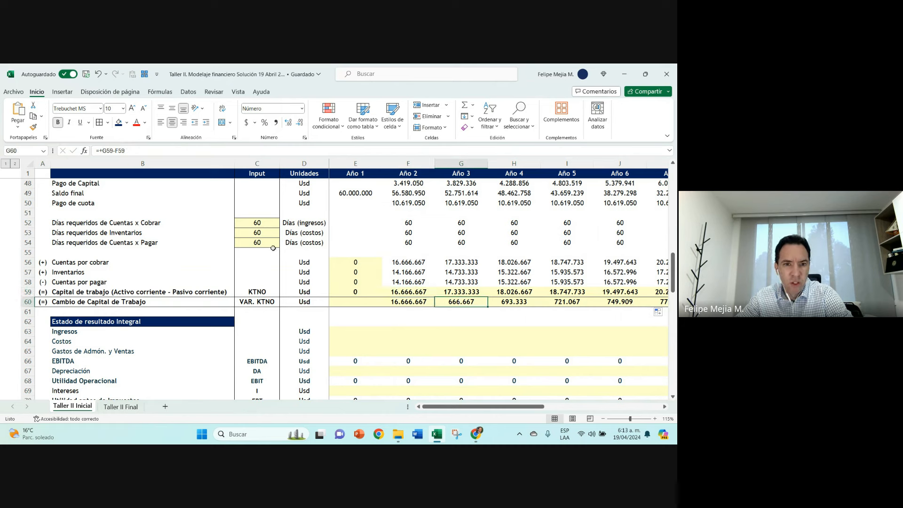
{"action": "left_click", "coordinate": [256, 221]}
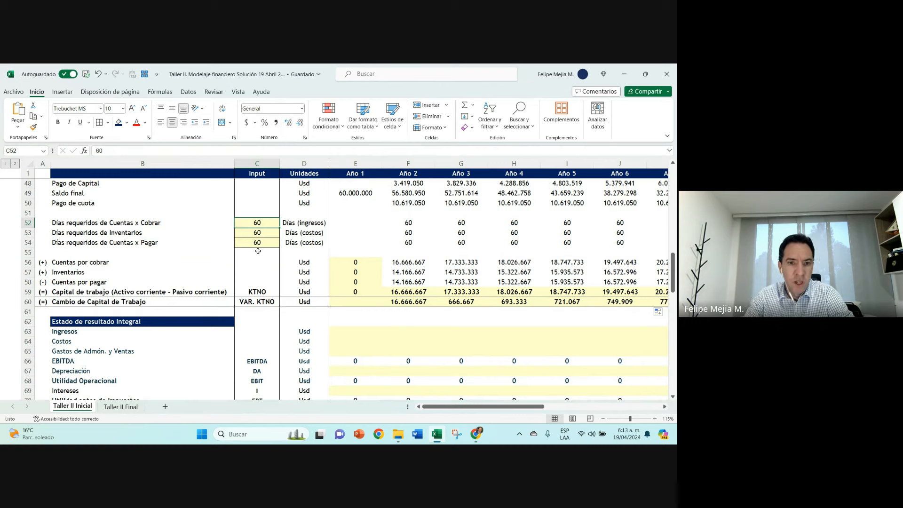
{"action": "type", "text": "90"}
{"action": "key", "text": "Return"}
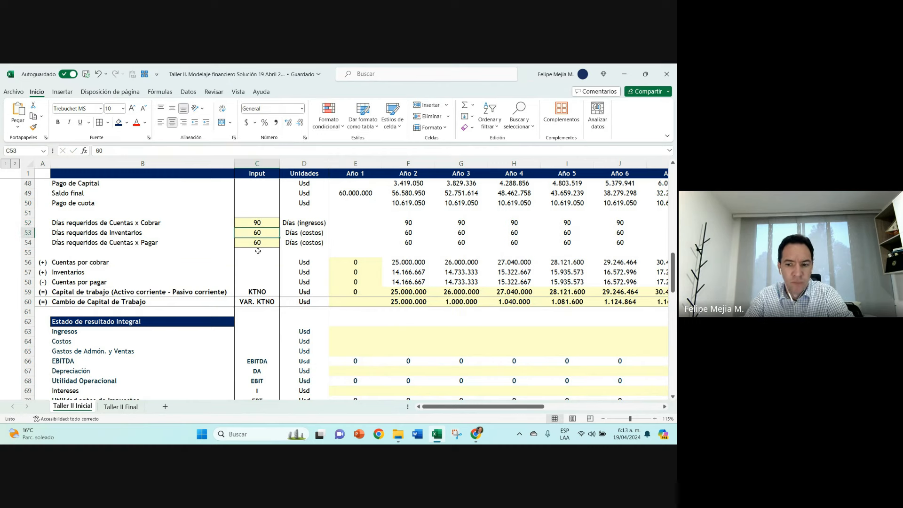
{"action": "type", "text": "90"}
{"action": "key", "text": "Return"}
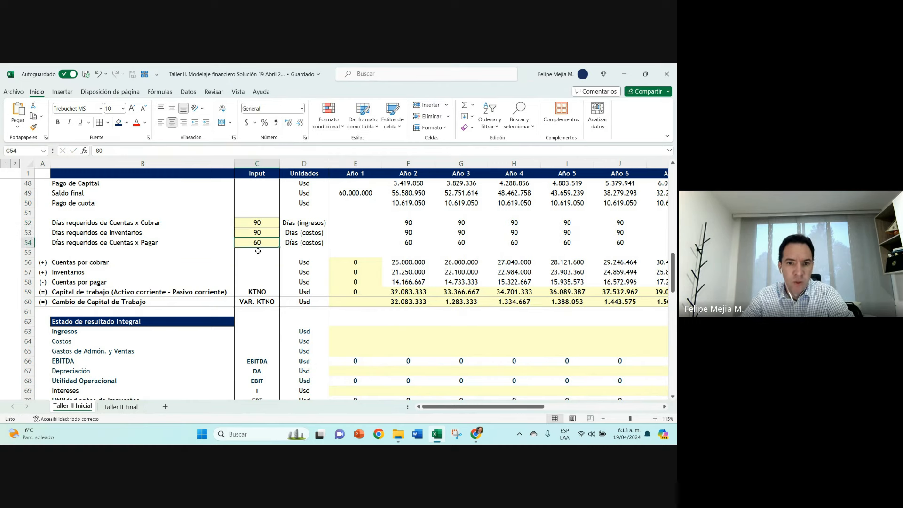
{"action": "left_click", "coordinate": [411, 303]}
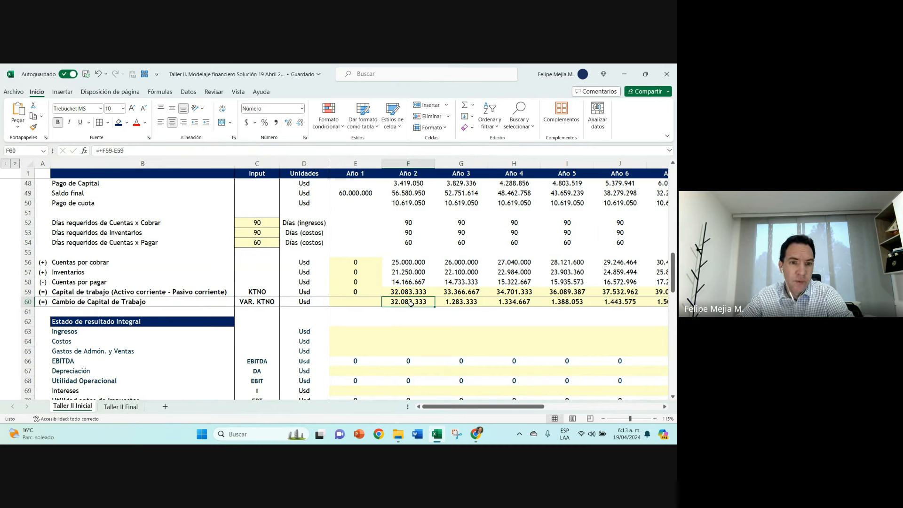
Step: Set the required days of Cuentas x Cobrar and Inventarios in C52 and C53 back to 60
{"action": "left_click", "coordinate": [258, 227]}
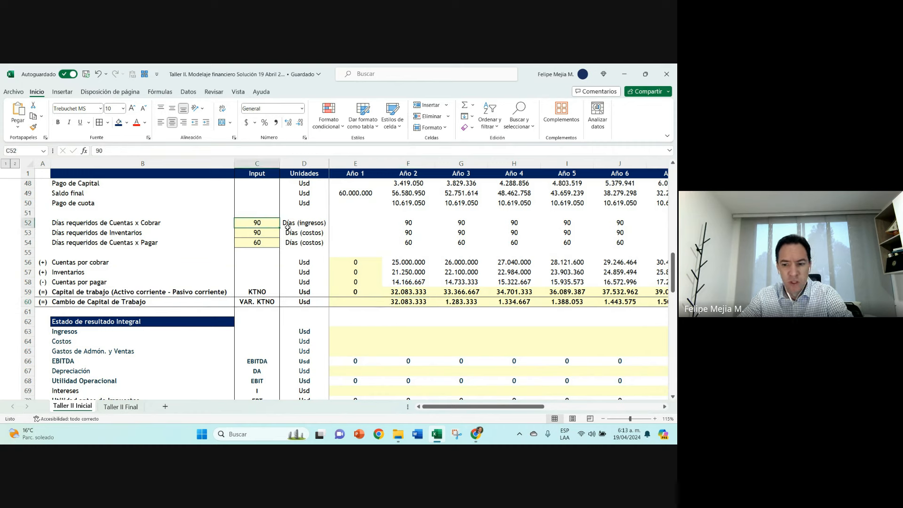
{"action": "type", "text": "60"}
{"action": "key", "text": "Return"}
{"action": "type", "text": "60"}
{"action": "key", "text": "Return"}
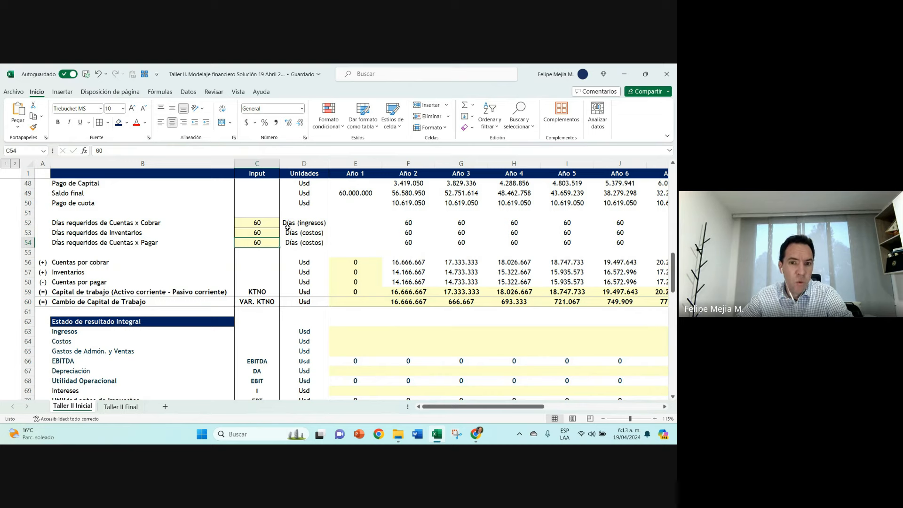
Step: Review the Nueva Planta Capex, the Capex Recurrente row from Año 2 to Año 8, and the required days inputs
{"action": "scroll", "coordinate": [287, 226], "scroll_direction": "down", "scroll_amount": 1}
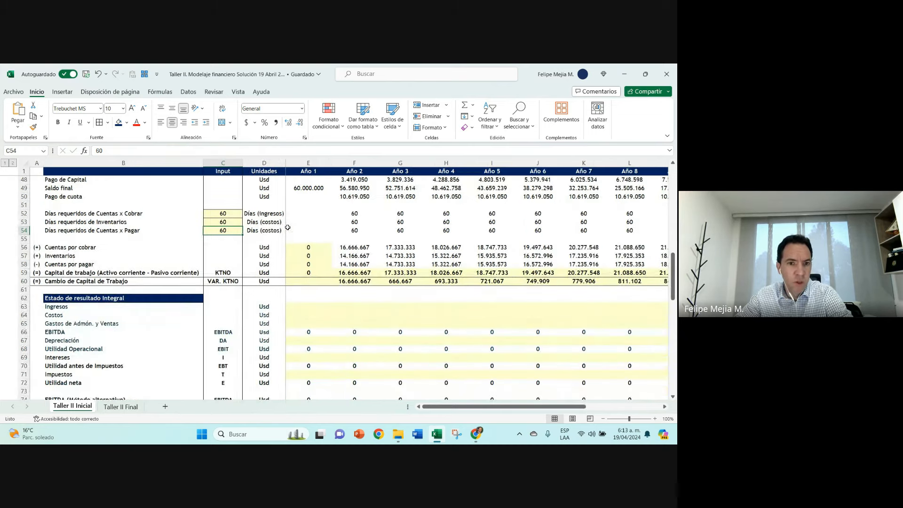
{"action": "scroll", "coordinate": [287, 226], "scroll_direction": "up", "scroll_amount": 15}
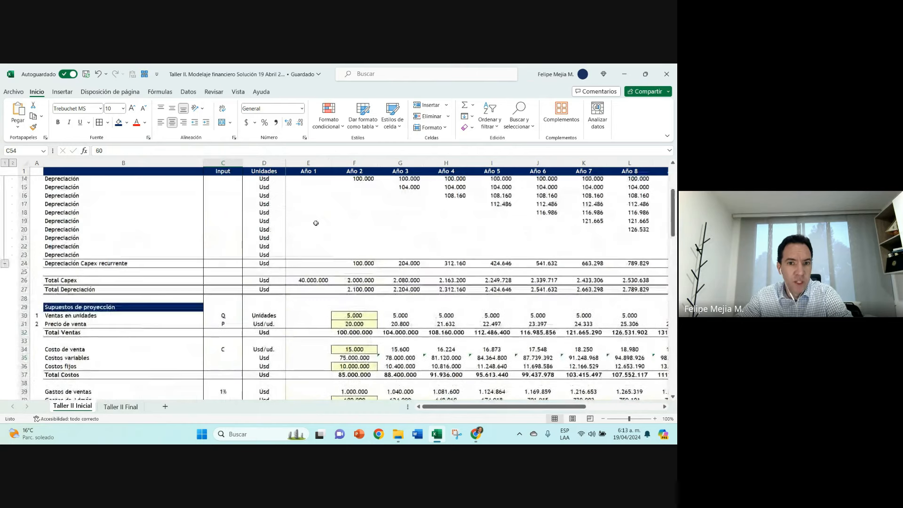
{"action": "left_click", "coordinate": [312, 212]}
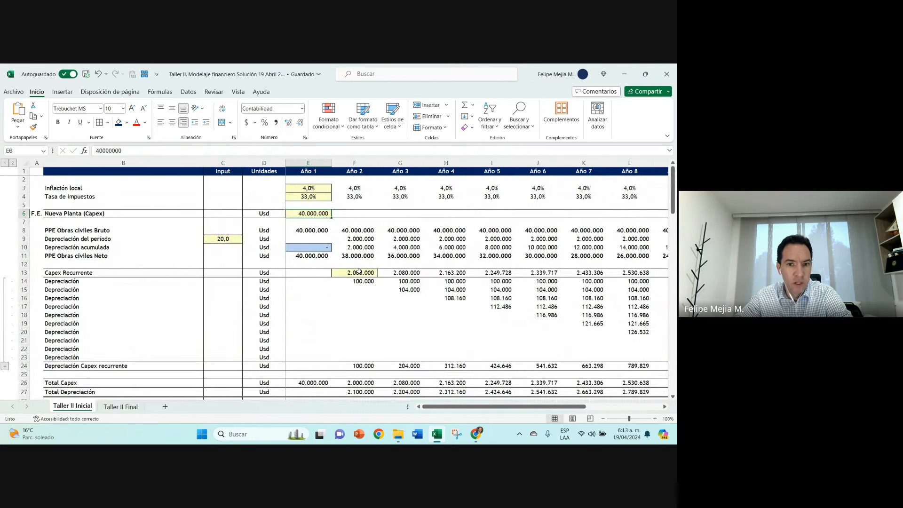
{"action": "left_click_drag", "start_coordinate": [358, 272], "coordinate": [633, 273]}
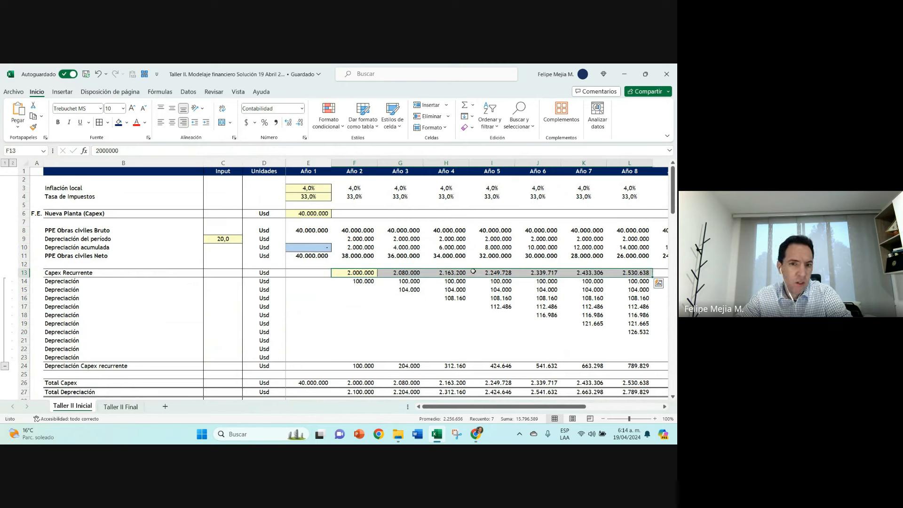
{"action": "left_click", "coordinate": [188, 273]}
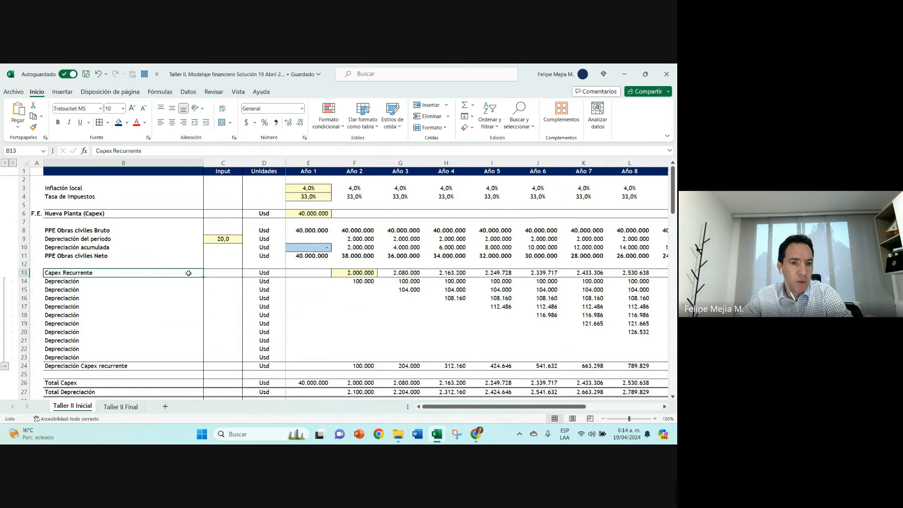
{"action": "left_click", "coordinate": [347, 271]}
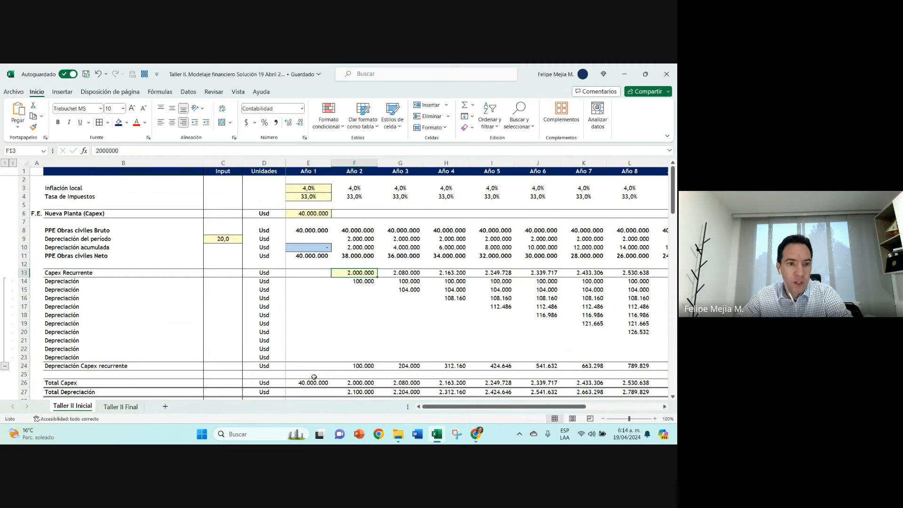
{"action": "left_click", "coordinate": [119, 273]}
{"action": "scroll", "coordinate": [137, 282], "scroll_direction": "down", "scroll_amount": 10}
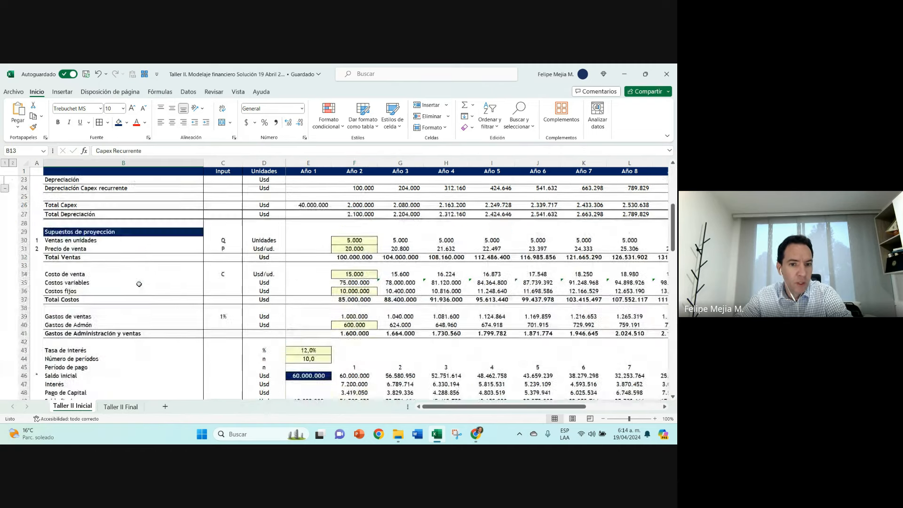
{"action": "scroll", "coordinate": [140, 284], "scroll_direction": "down", "scroll_amount": 3}
{"action": "left_click_drag", "start_coordinate": [225, 275], "coordinate": [223, 290]}
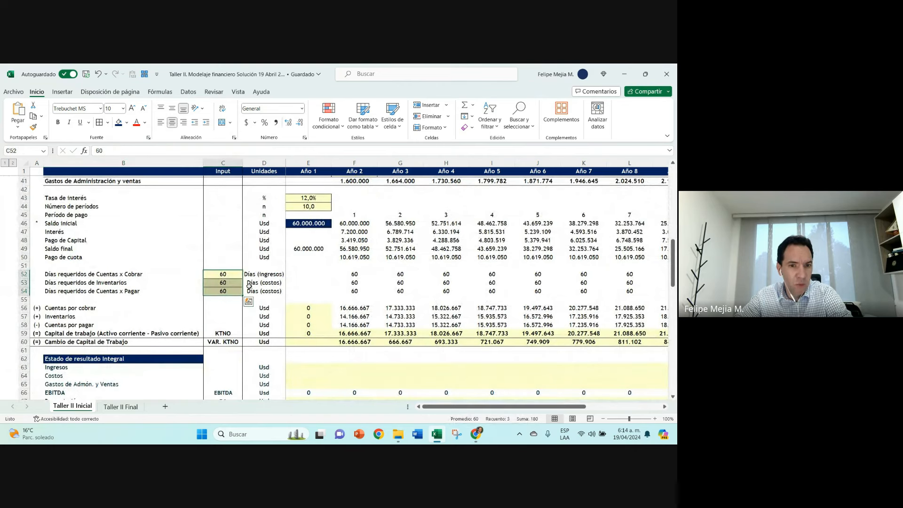
Step: Change the Capital de trabajo code in C59 to K.T.N.O
{"action": "scroll", "coordinate": [253, 286], "scroll_direction": "down", "scroll_amount": 2}
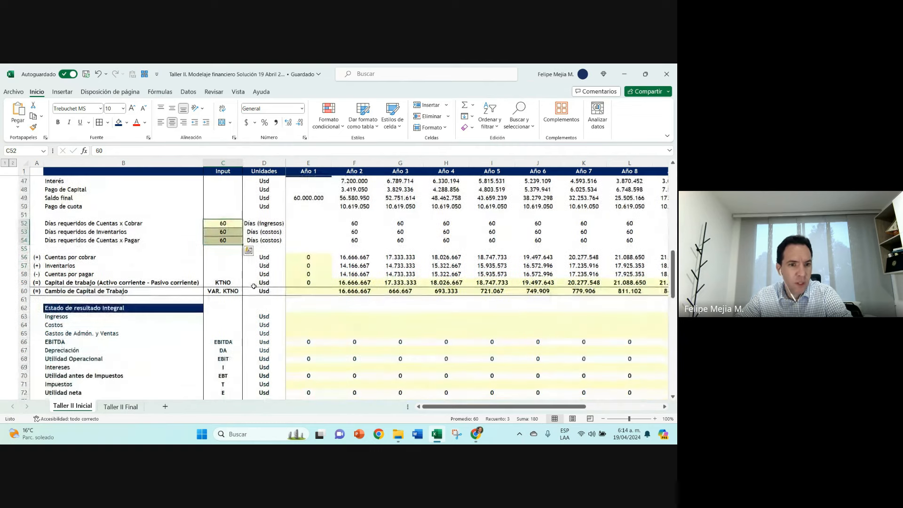
{"action": "left_click", "coordinate": [232, 284]}
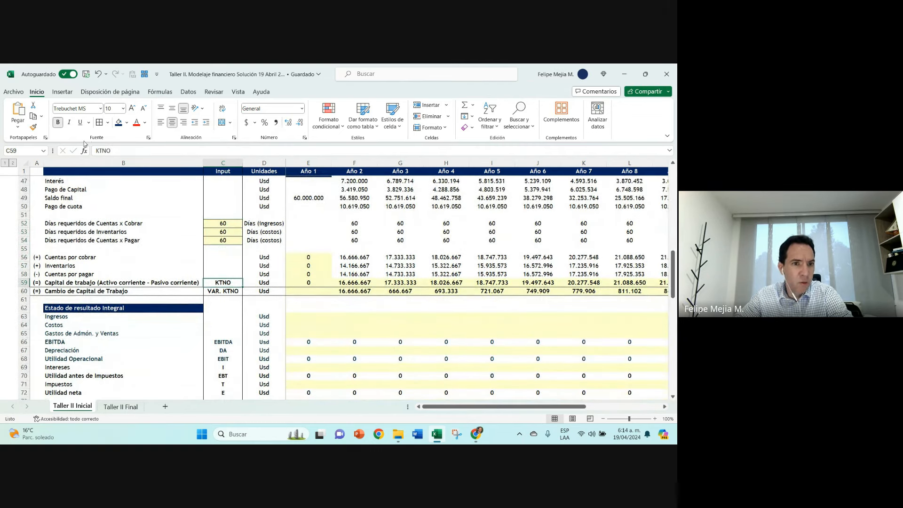
{"action": "left_click", "coordinate": [97, 151]}
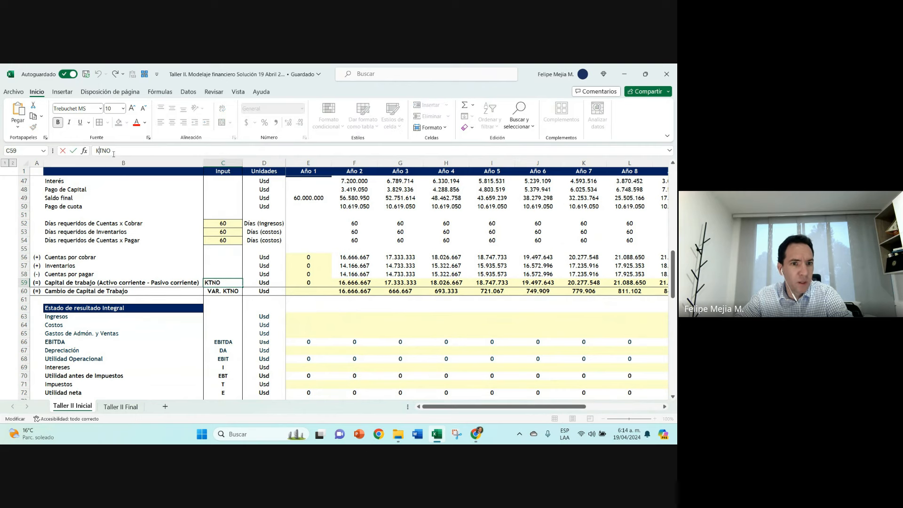
{"action": "type", "text": "."}
{"action": "left_click", "coordinate": [104, 150]}
{"action": "type", "text": "."}
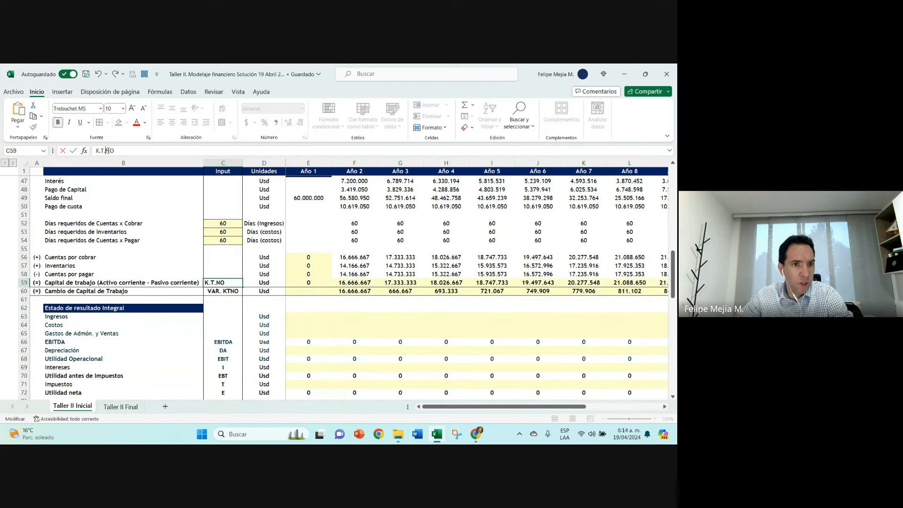
{"action": "left_click", "coordinate": [113, 151]}
{"action": "type", "text": ".O."}
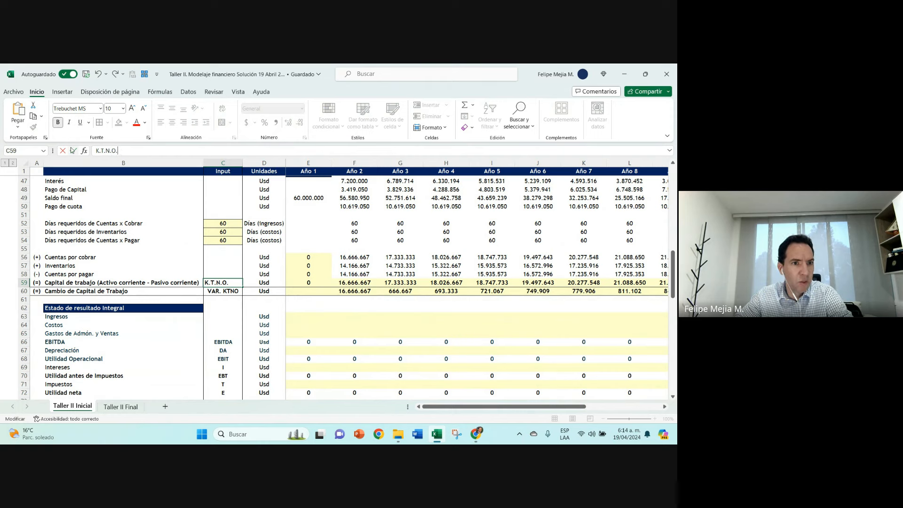
{"action": "left_click", "coordinate": [73, 150]}
Step: Examine the Cuentas por cobrar, Inventarios and Cuentas por pagar rows and the empty row below Cambio de Capital de Trabajo
{"action": "scroll", "coordinate": [135, 307], "scroll_direction": "down", "scroll_amount": 1}
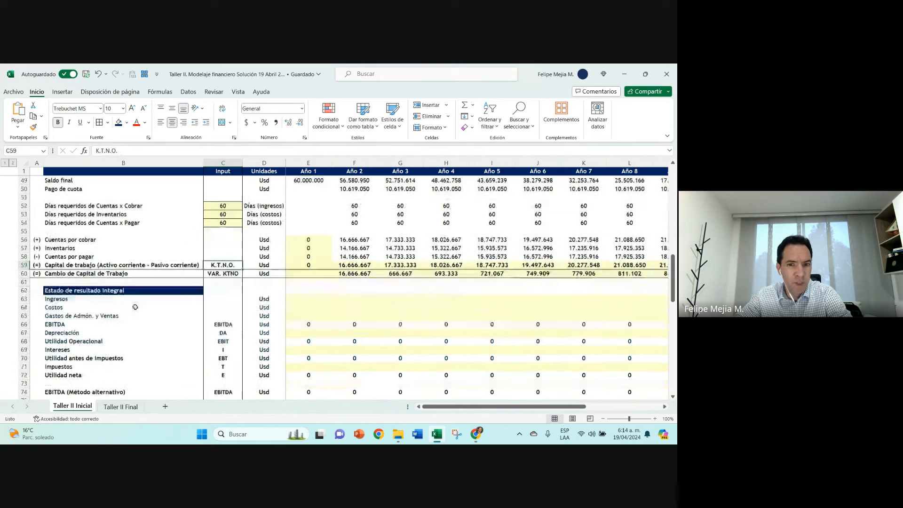
{"action": "scroll", "coordinate": [328, 314], "scroll_direction": "up", "scroll_amount": 1, "text": "ctrl"}
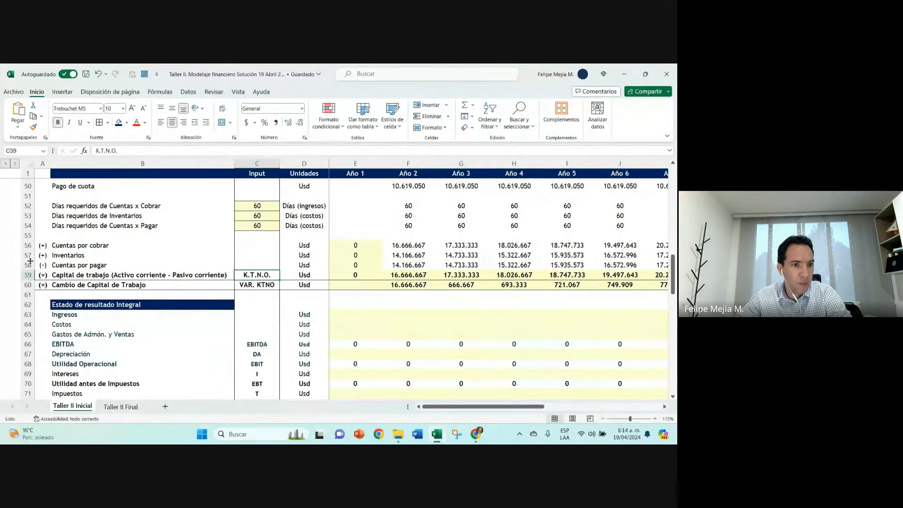
{"action": "left_click_drag", "start_coordinate": [30, 248], "coordinate": [28, 255]}
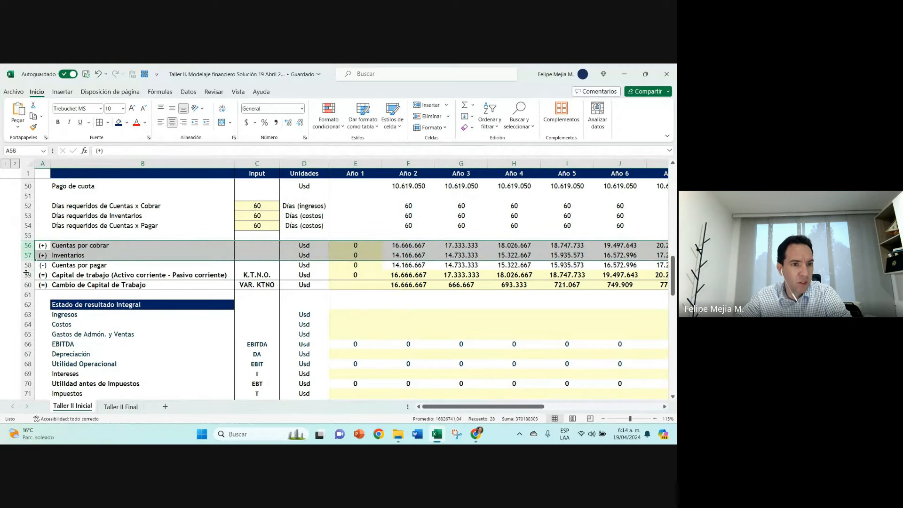
{"action": "left_click", "coordinate": [27, 265]}
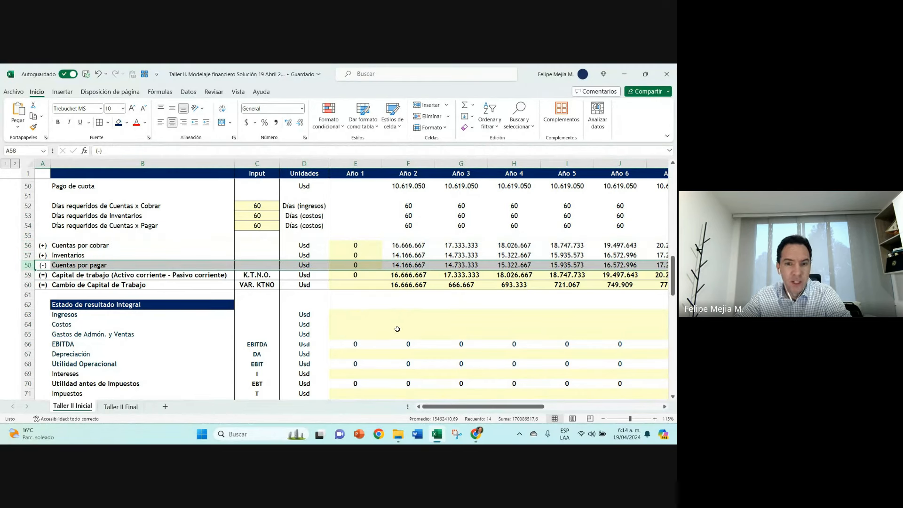
{"action": "left_click", "coordinate": [293, 315]}
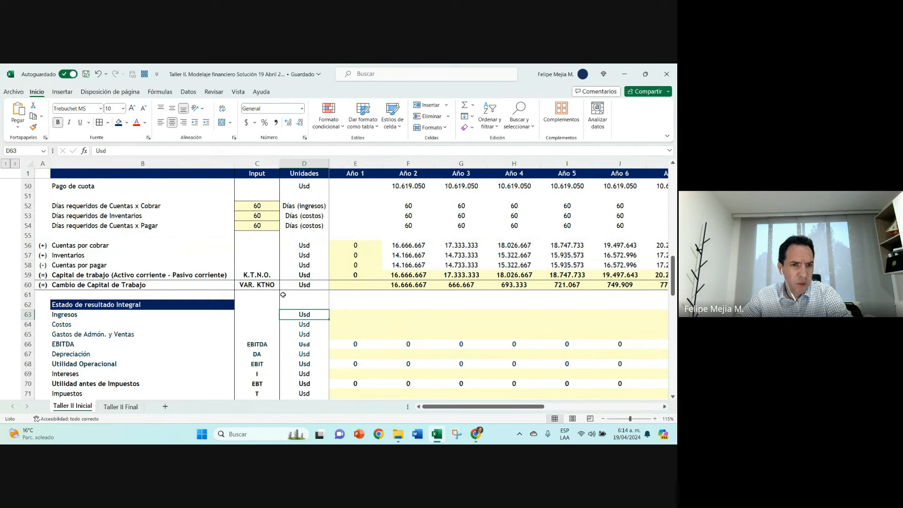
{"action": "left_click", "coordinate": [409, 295]}
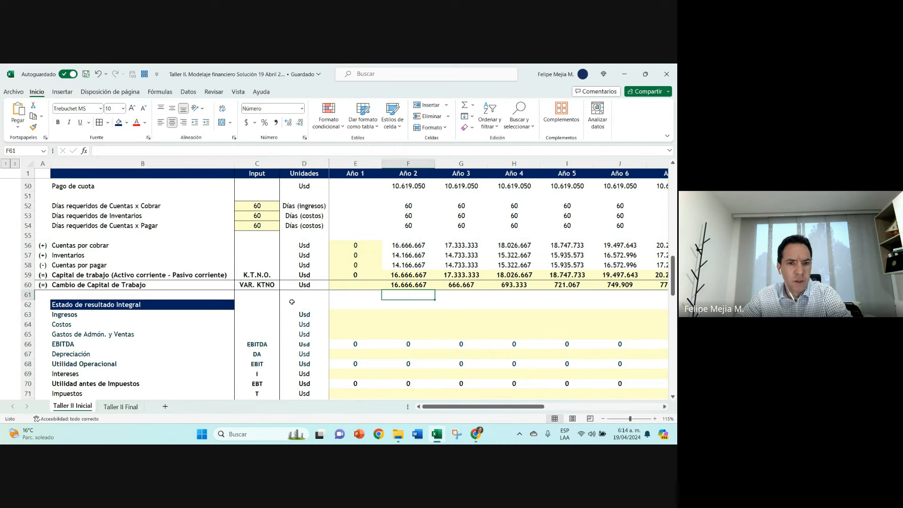
{"action": "left_click", "coordinate": [271, 294]}
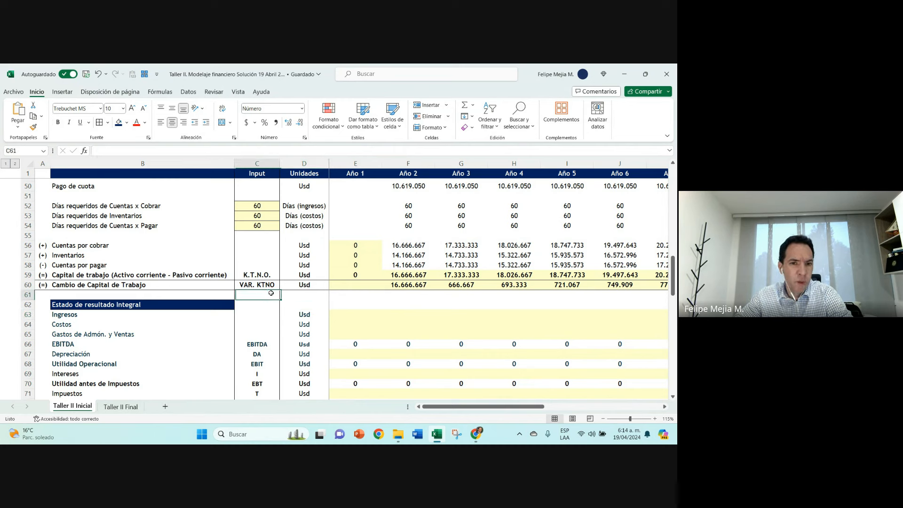
Step: Enter P.K.T.N.O as the code in C61 below VAR. KTNO and go to that row's Año 2 cell
{"action": "left_click", "coordinate": [416, 297]}
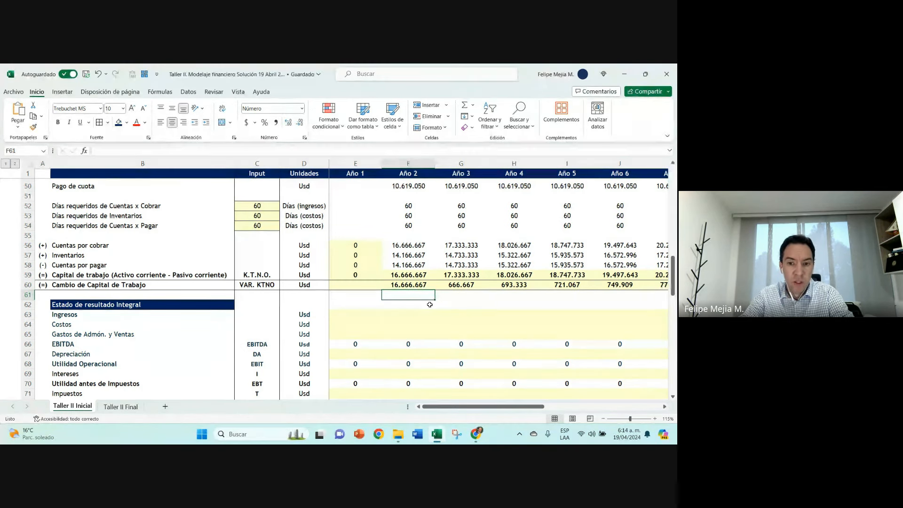
{"action": "key", "text": "Left"}
{"action": "key", "text": "Left"}
{"action": "key", "text": "Left"}
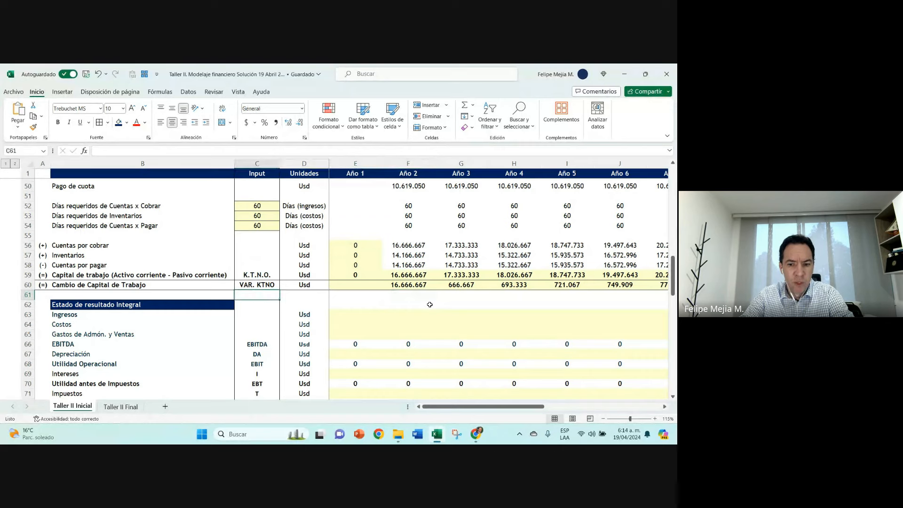
{"action": "type", "text": "P."}
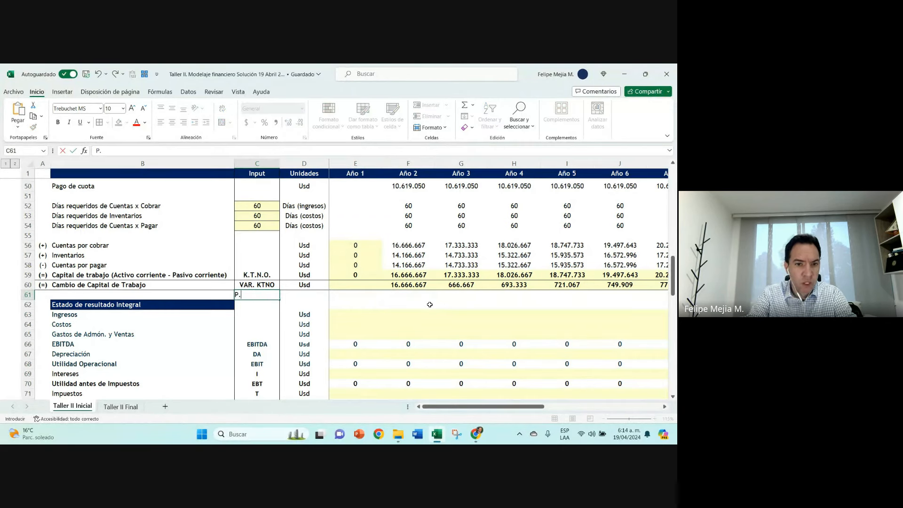
{"action": "type", "text": "K.T."}
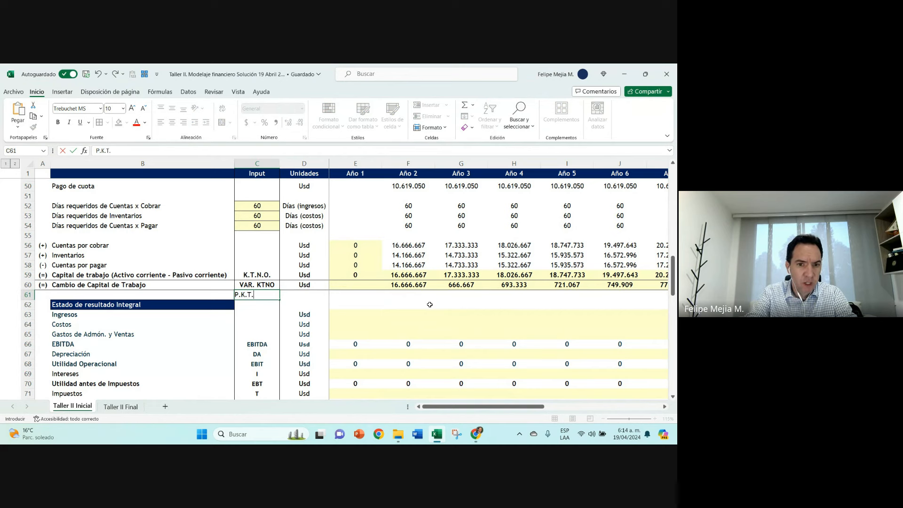
{"action": "type", "text": "N.O"}
{"action": "key", "text": "Return"}
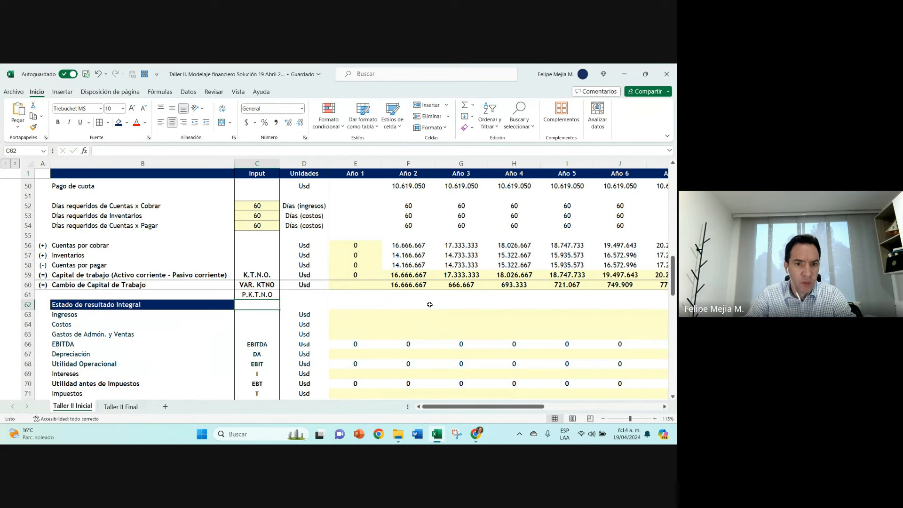
{"action": "key", "text": "Up"}
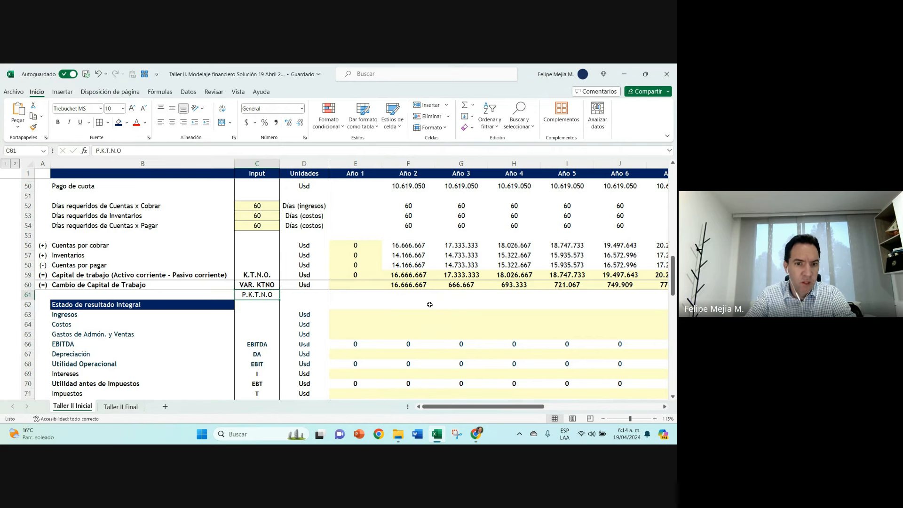
{"action": "key", "text": "Right"}
{"action": "key", "text": "Right"}
{"action": "key", "text": "Right"}
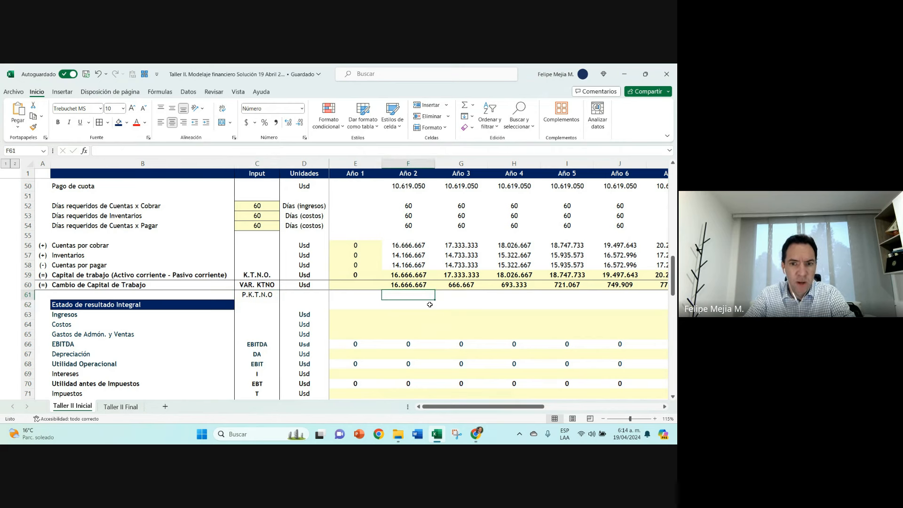
Step: Calculate the Año 2 P.K.T.N.O ratio in F61 as Capital de trabajo divided by Total Ventas, +F59/F32
{"action": "type", "text": "+"}
{"action": "key", "text": "Up"}
{"action": "key", "text": "Up"}
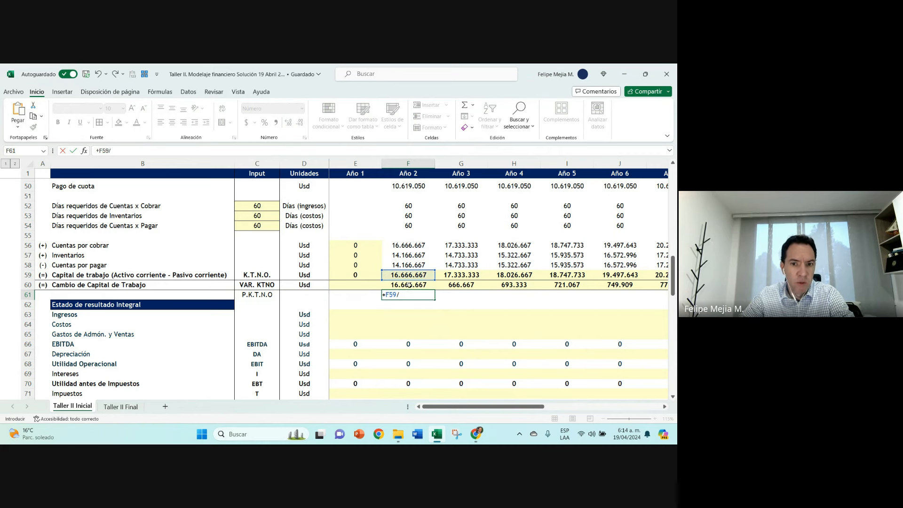
{"action": "type", "text": "/"}
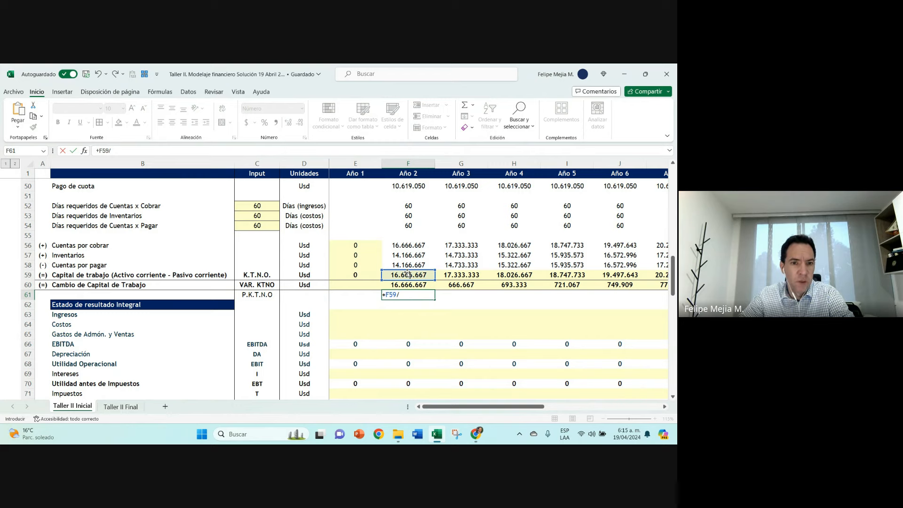
{"action": "scroll", "coordinate": [407, 274], "scroll_direction": "up", "scroll_amount": 8}
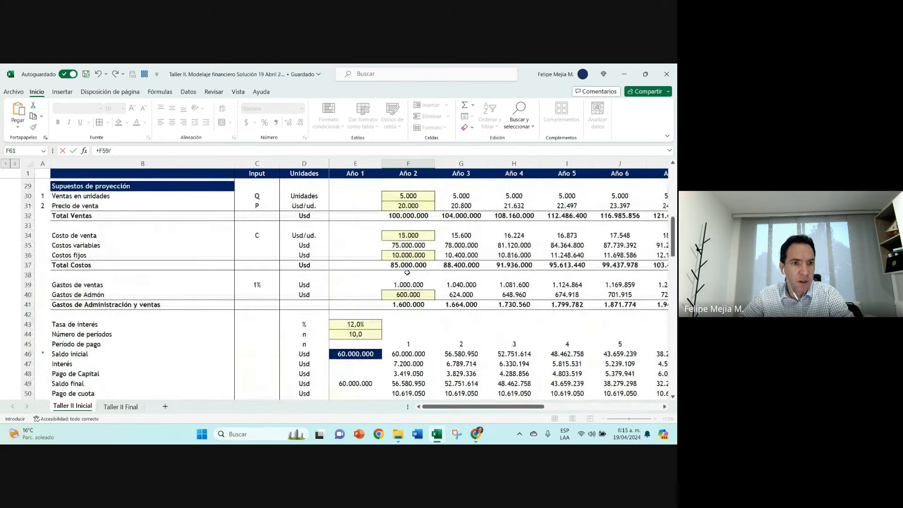
{"action": "left_click", "coordinate": [387, 246]}
{"action": "key", "text": "Return"}
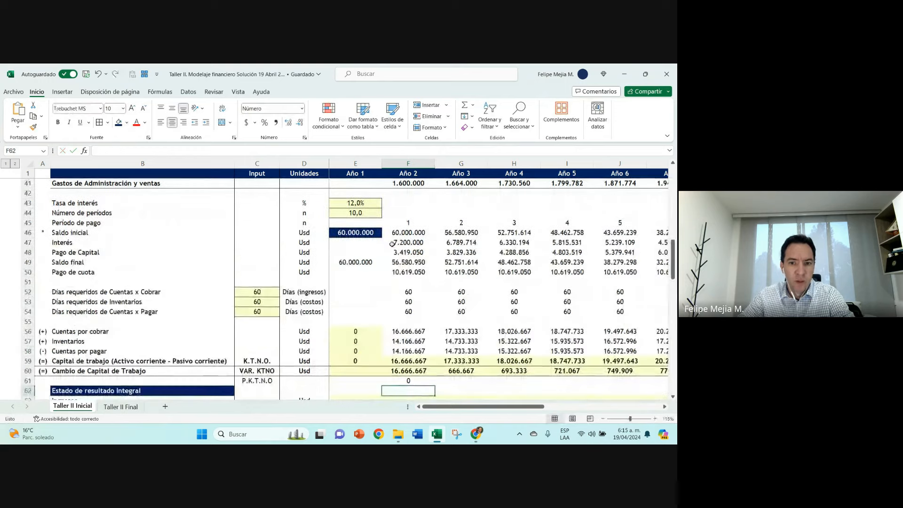
Step: Format the Año 2 P.K.T.N.O ratio as a percentage and check the cells its formula references
{"action": "scroll", "coordinate": [388, 254], "scroll_direction": "down", "scroll_amount": 2}
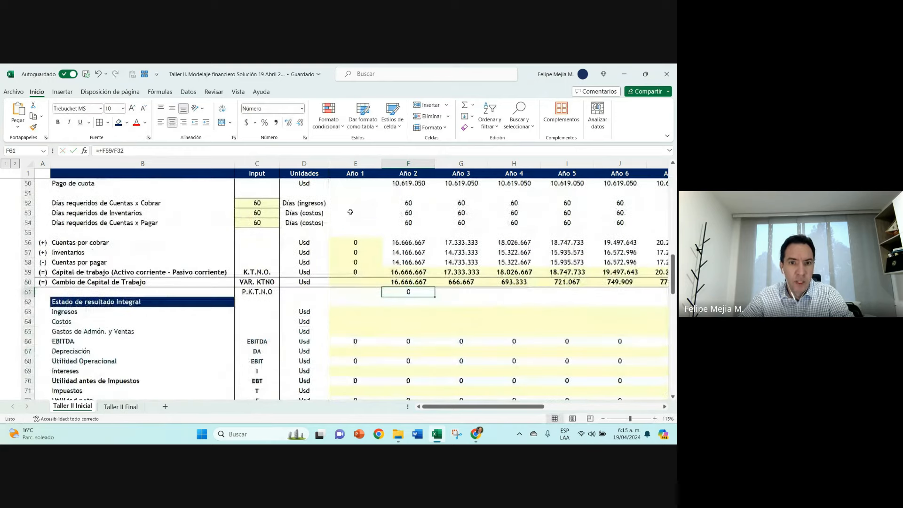
{"action": "left_click", "coordinate": [265, 122]}
{"action": "left_click", "coordinate": [411, 282]}
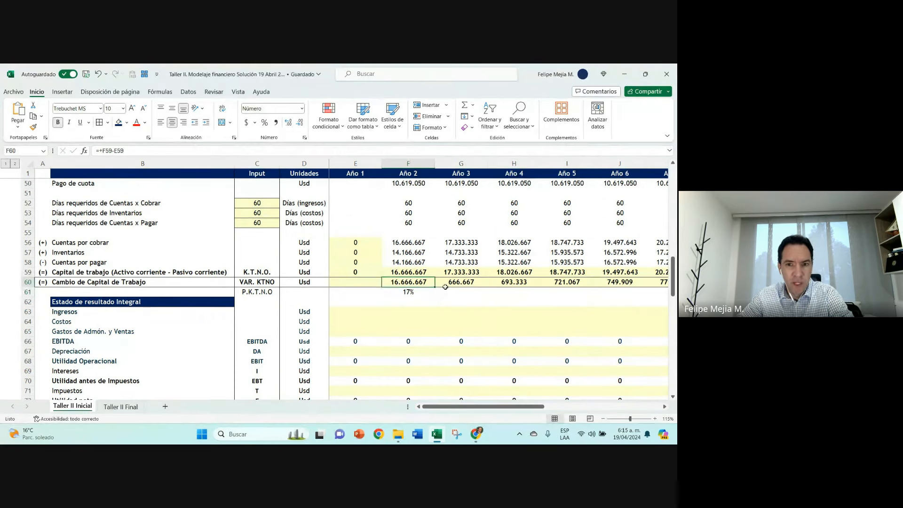
{"action": "double_click", "coordinate": [405, 292]}
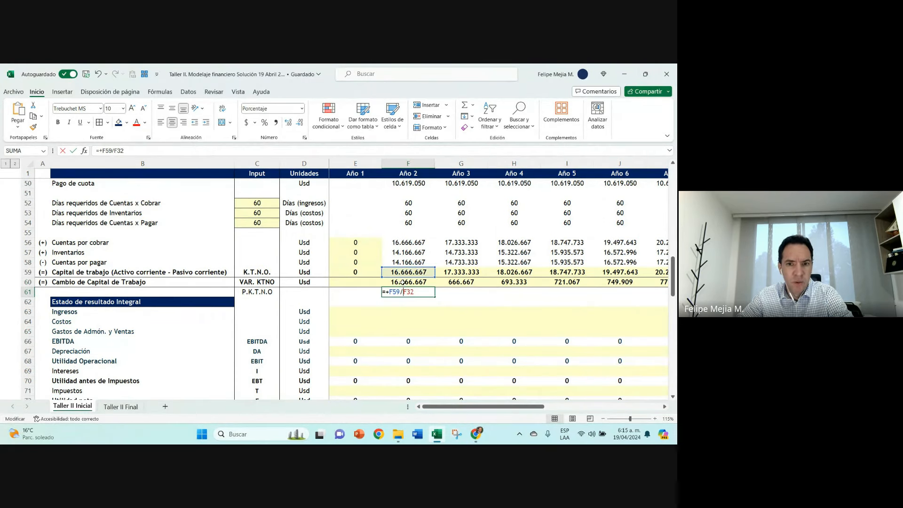
{"action": "key", "text": "Escape"}
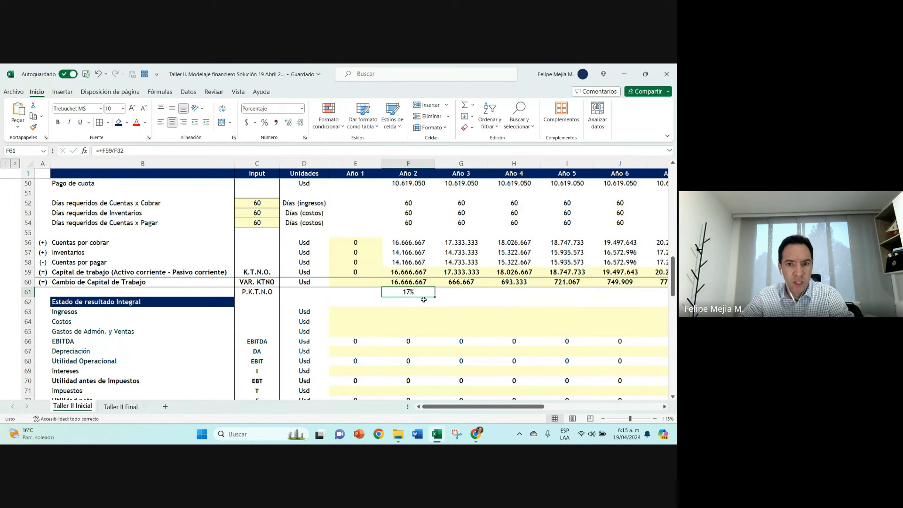
Step: Copy the P.K.T.N.O ratio from Año 2 across to Año 5 and check the copied formulas
{"action": "left_click_drag", "start_coordinate": [435, 297], "coordinate": [464, 292]}
{"action": "double_click", "coordinate": [464, 291]}
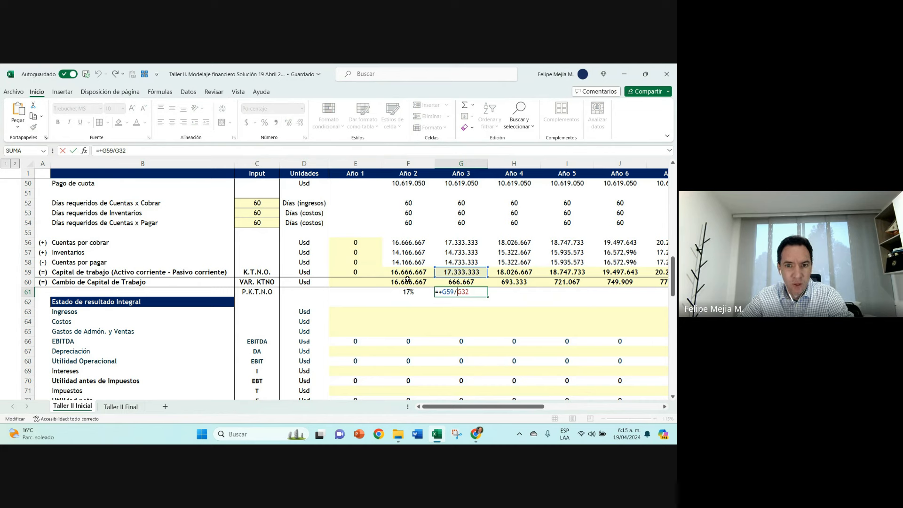
{"action": "key", "text": "Return"}
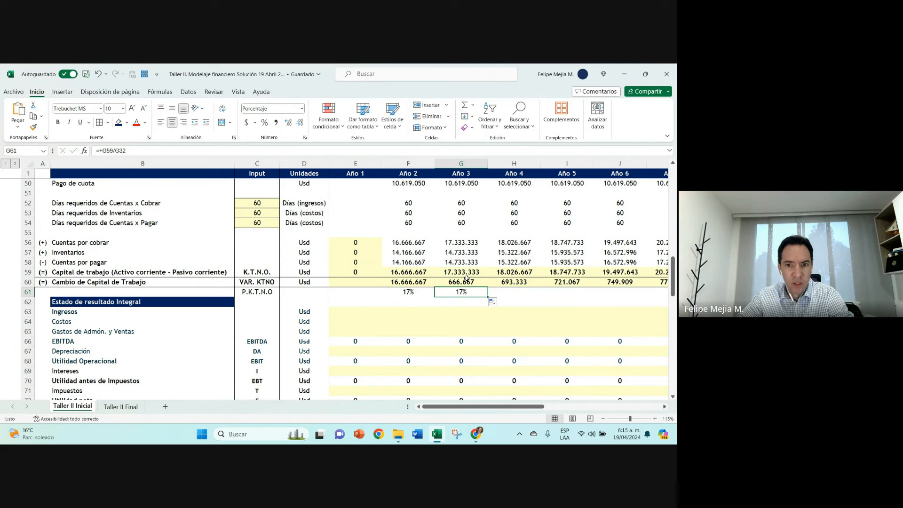
{"action": "left_click_drag", "start_coordinate": [415, 294], "coordinate": [583, 295]}
{"action": "left_click", "coordinate": [567, 291]}
{"action": "double_click", "coordinate": [567, 291]}
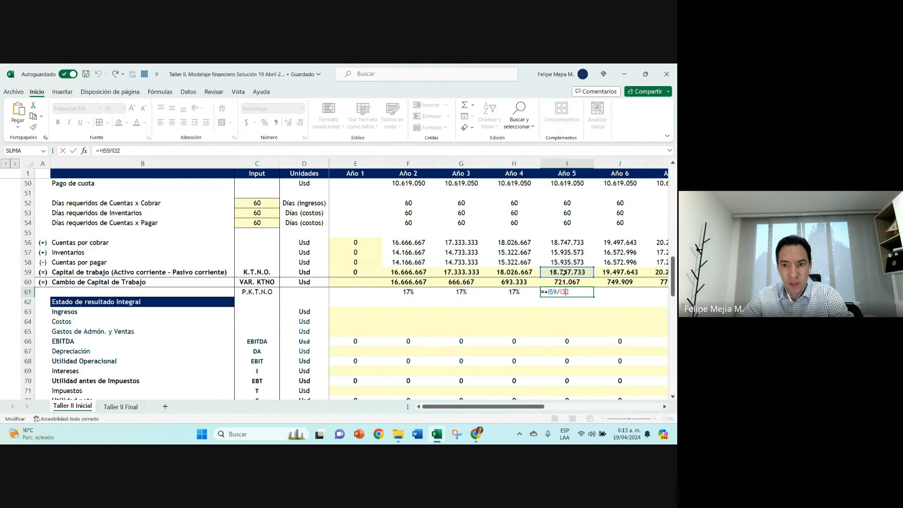
{"action": "key", "text": "Escape"}
Step: Show the P.K.T.N.O percentages from Año 2 to Año 5 with one decimal place
{"action": "left_click_drag", "start_coordinate": [412, 291], "coordinate": [561, 290]}
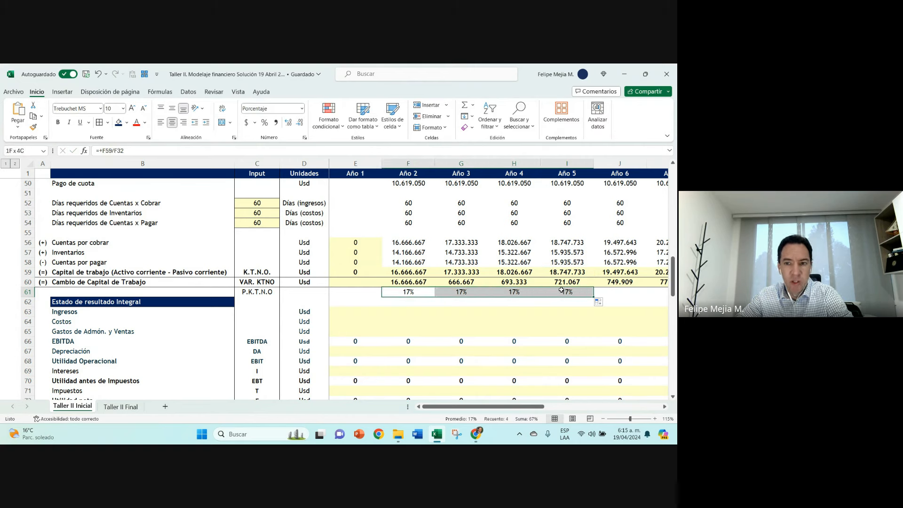
{"action": "left_click", "coordinate": [288, 122]}
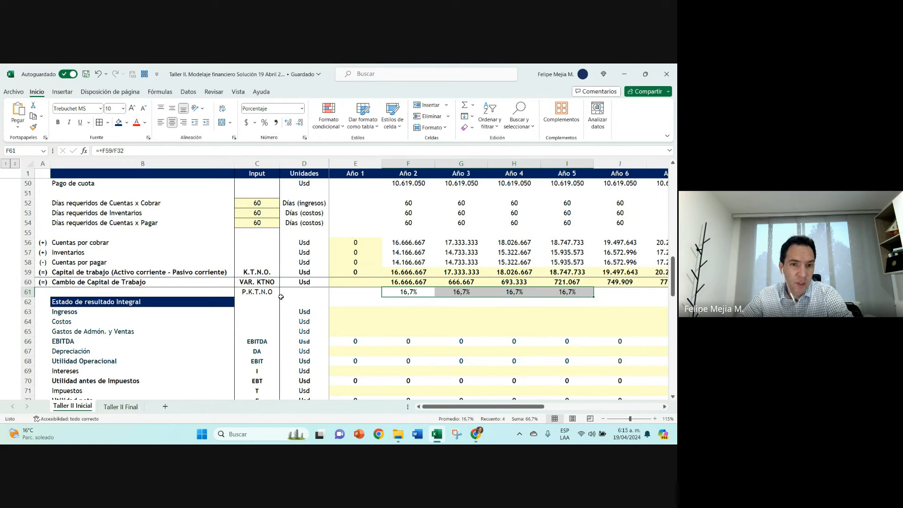
{"action": "left_click", "coordinate": [258, 294]}
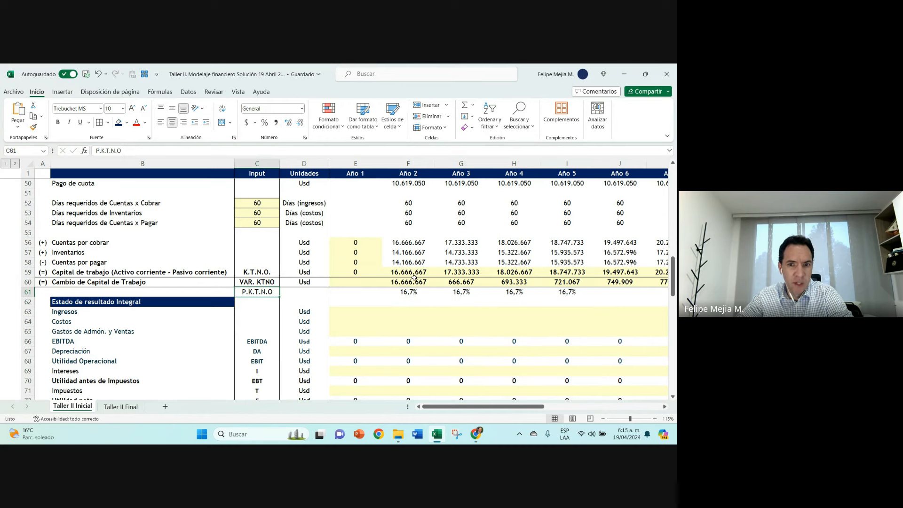
{"action": "left_click", "coordinate": [414, 280]}
Step: Try clearing row 61 by filling the blank Año 1 cell across to Año 5 and deleting the P.K.T.N.O code, and undo both changes
{"action": "left_click", "coordinate": [361, 291]}
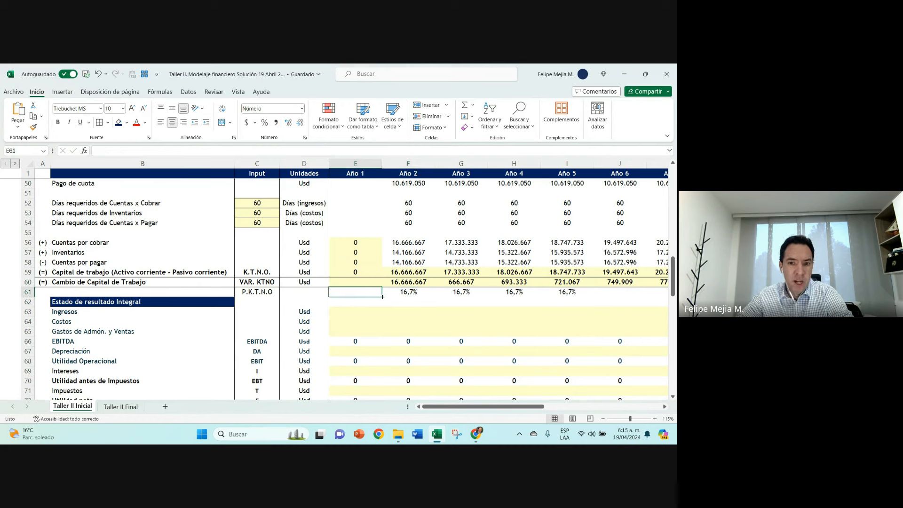
{"action": "left_click_drag", "start_coordinate": [382, 296], "coordinate": [591, 296]}
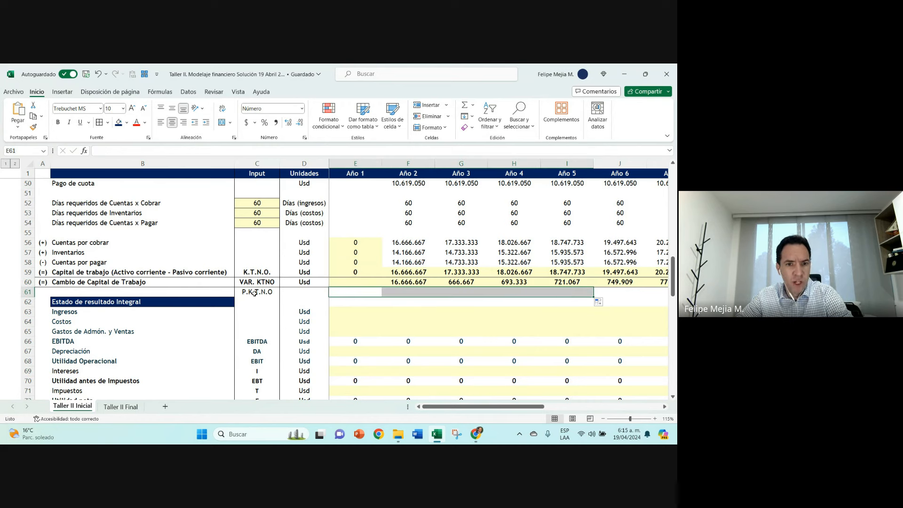
{"action": "left_click", "coordinate": [254, 293]}
{"action": "key", "text": "Delete"}
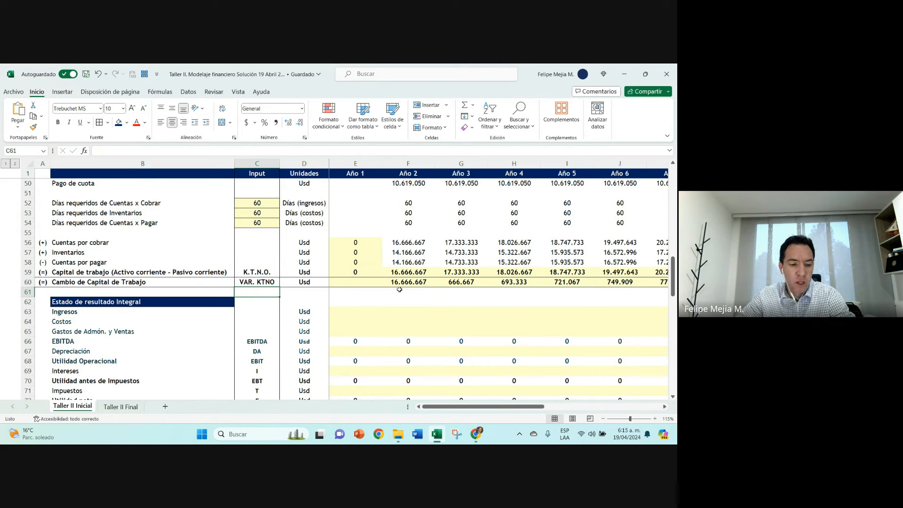
{"action": "key", "text": "ctrl+z"}
{"action": "key", "text": "ctrl+z"}
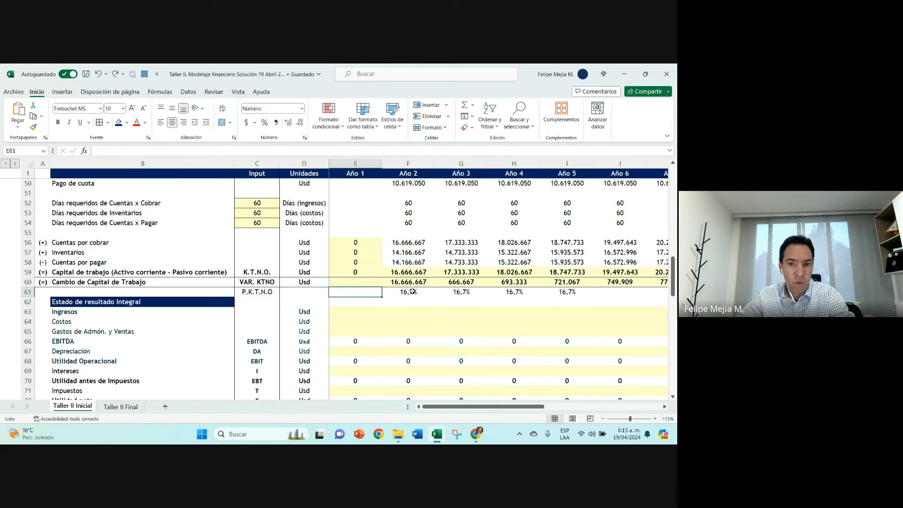
{"action": "left_click", "coordinate": [413, 291]}
{"action": "left_click", "coordinate": [404, 300]}
{"action": "type", "text": "+"}
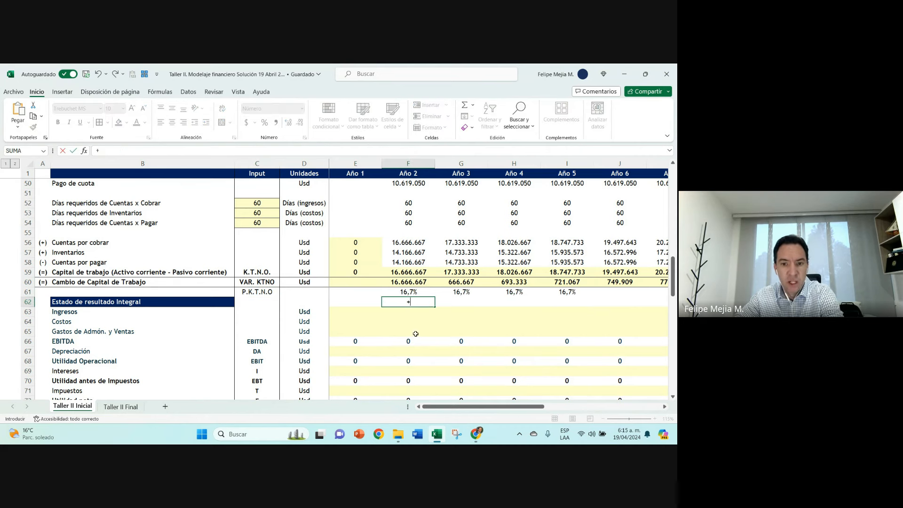
{"action": "key", "text": "Escape"}
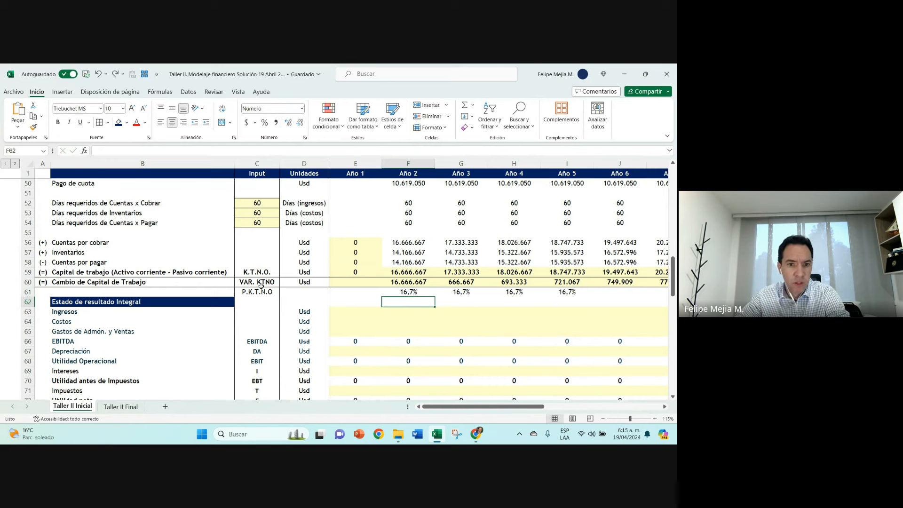
Step: Clear the P.K.T.N.O code and its ratios from C61:I61, and review the working capital rows above
{"action": "left_click_drag", "start_coordinate": [258, 288], "coordinate": [548, 291]}
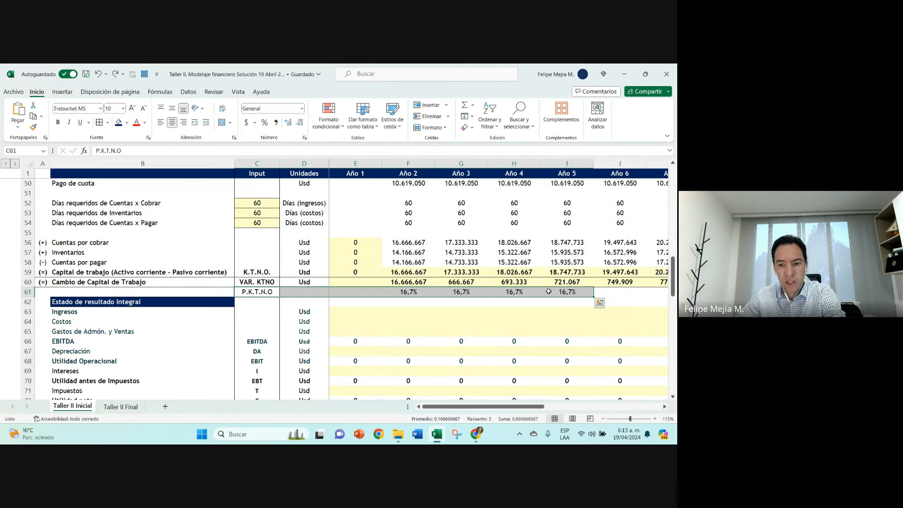
{"action": "key", "text": "Delete"}
{"action": "left_click", "coordinate": [263, 280]}
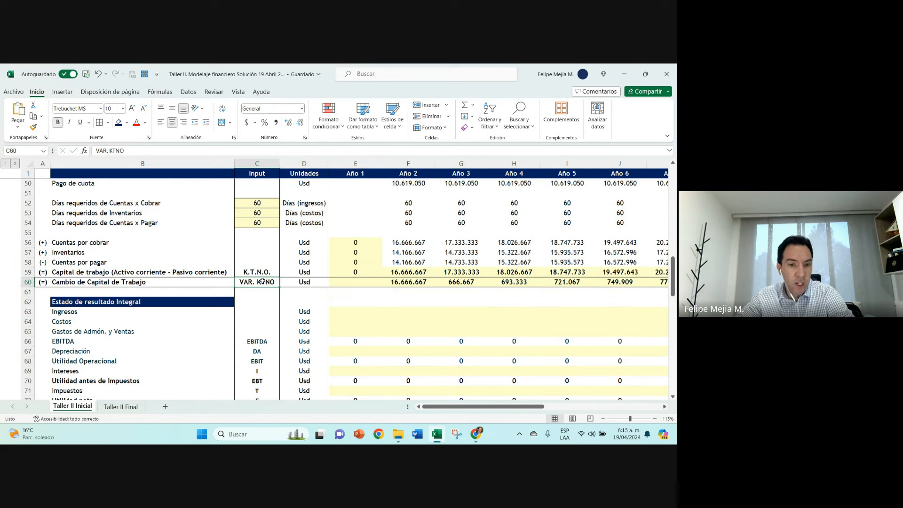
{"action": "left_click", "coordinate": [253, 272]}
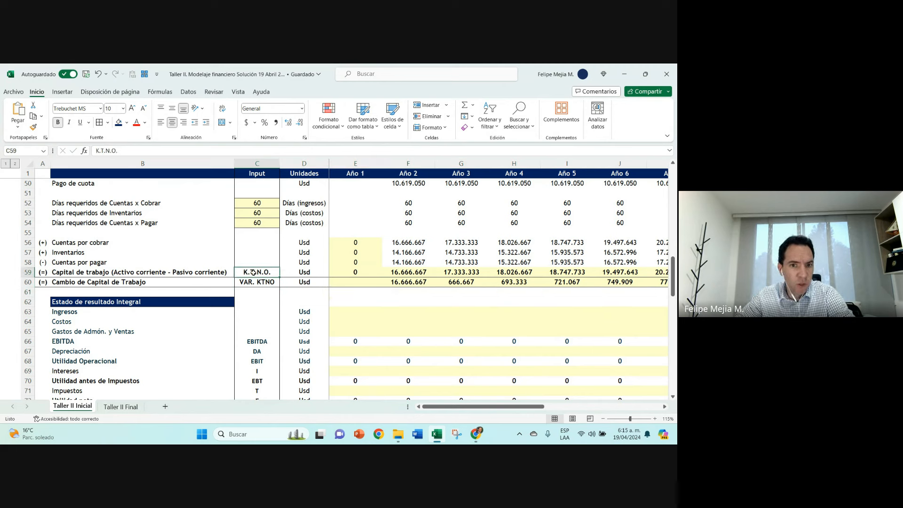
{"action": "left_click", "coordinate": [254, 284]}
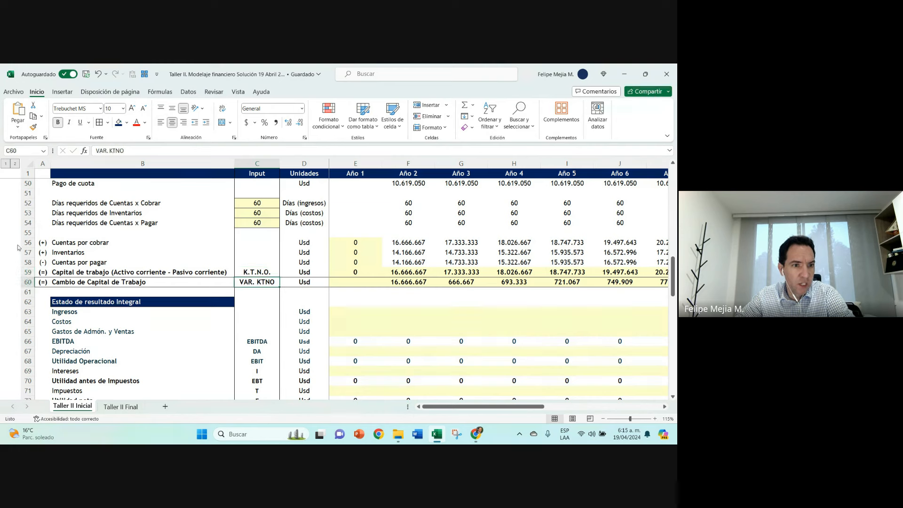
{"action": "left_click_drag", "start_coordinate": [25, 242], "coordinate": [24, 262]}
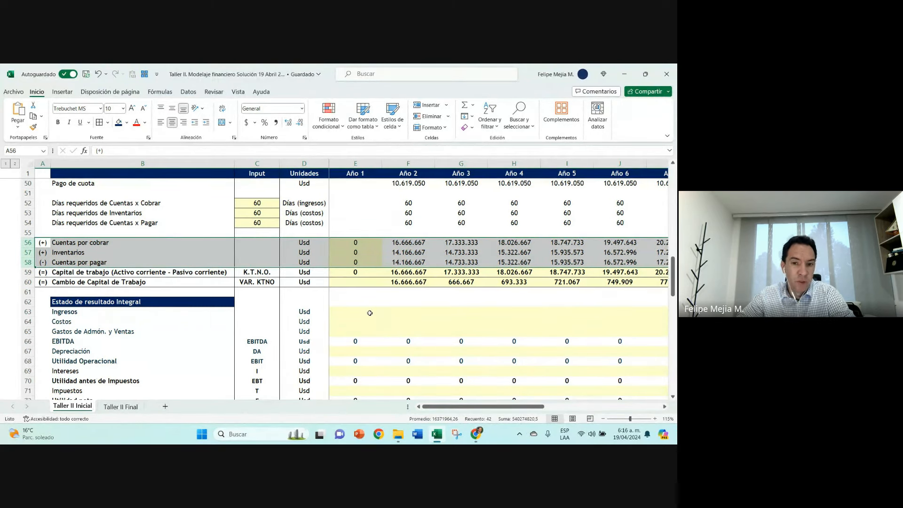
Step: Link the Año 1 Ingresos cell E63 to Total Ventas with +E32 and copy the formula across the following years
{"action": "scroll", "coordinate": [370, 313], "scroll_direction": "down", "scroll_amount": 2}
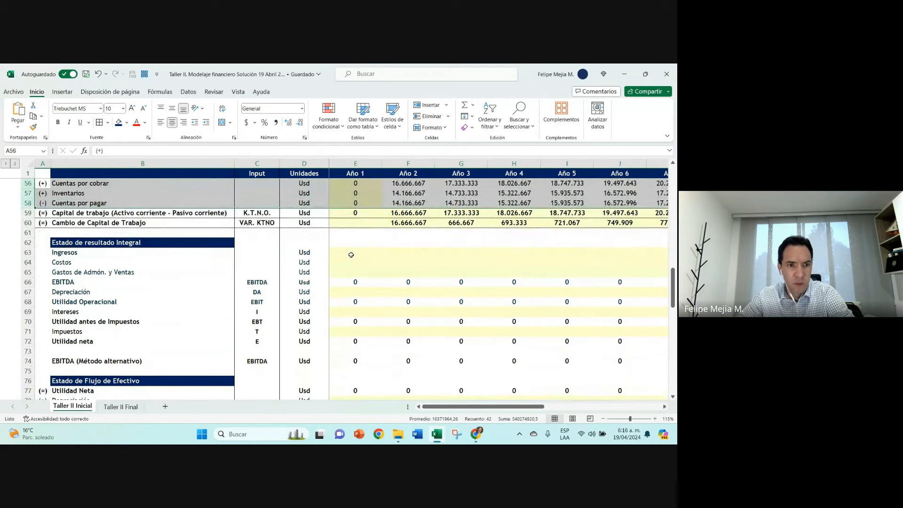
{"action": "left_click", "coordinate": [353, 255]}
{"action": "type", "text": "+"}
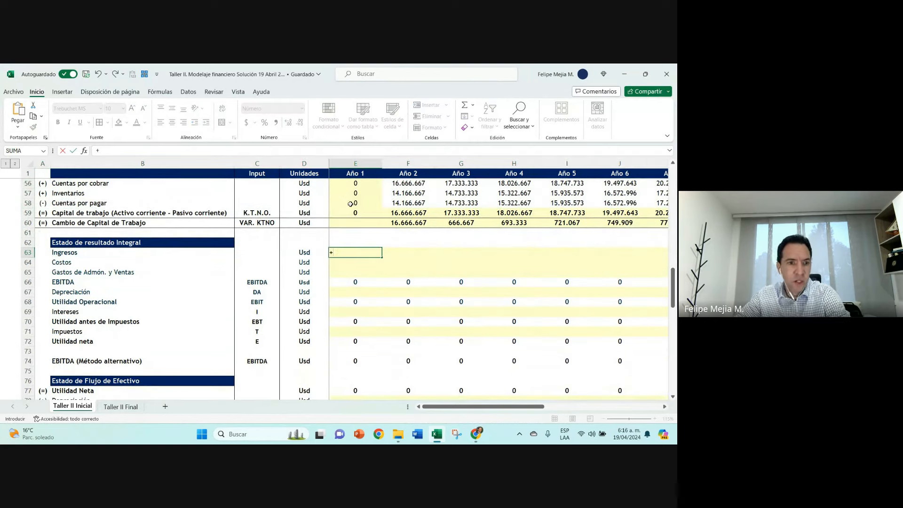
{"action": "scroll", "coordinate": [353, 204], "scroll_direction": "up", "scroll_amount": 4}
{"action": "scroll", "coordinate": [354, 203], "scroll_direction": "up", "scroll_amount": 6}
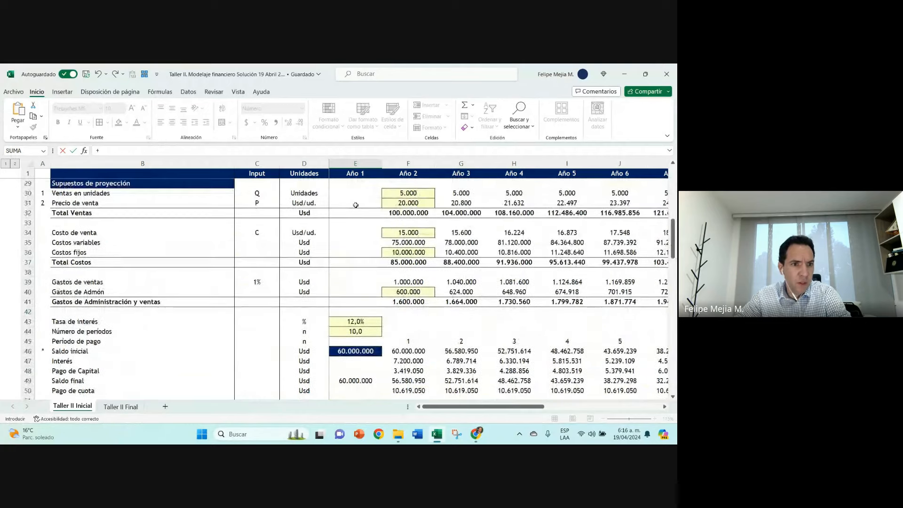
{"action": "left_click", "coordinate": [351, 243]}
{"action": "scroll", "coordinate": [350, 243], "scroll_direction": "down", "scroll_amount": 9}
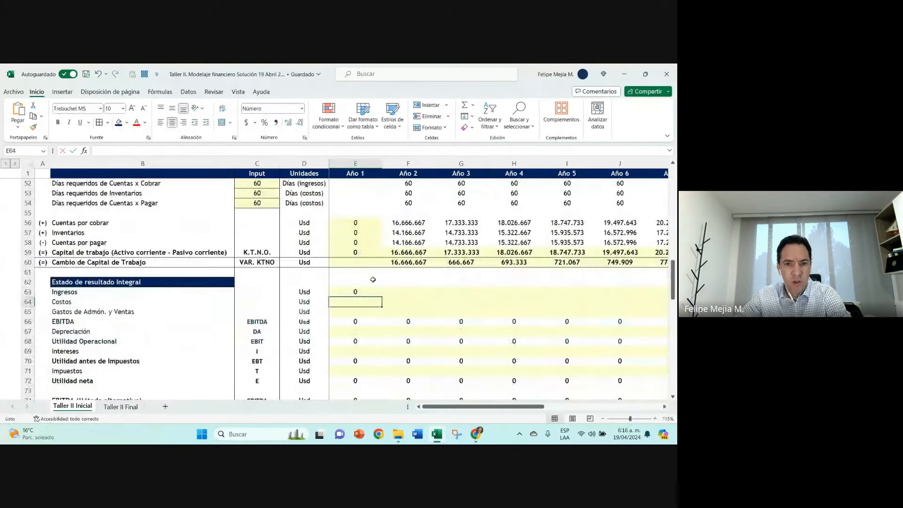
{"action": "key", "text": "ctrl+Return"}
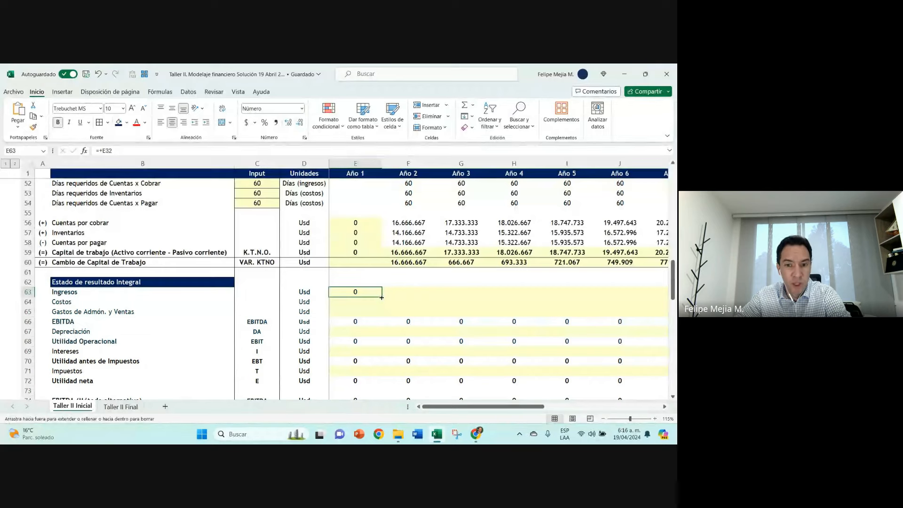
{"action": "left_click_drag", "start_coordinate": [382, 295], "coordinate": [644, 297]}
{"action": "key", "text": "Down"}
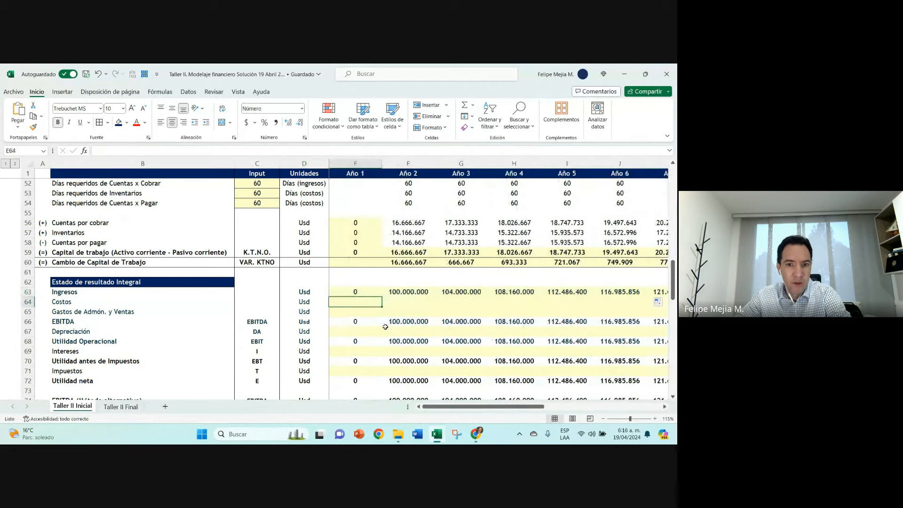
{"action": "type", "text": "+"}
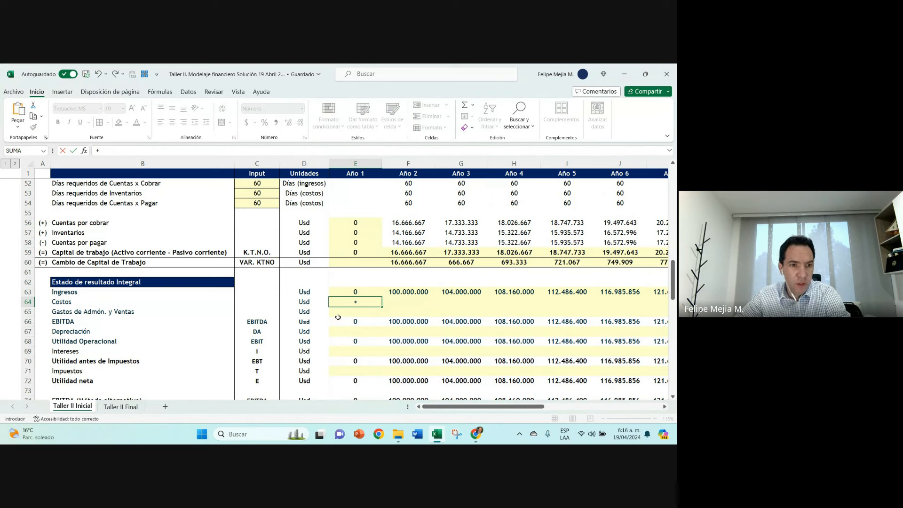
{"action": "key", "text": "Escape"}
Step: Rename the Ingresos label in B63 to Ingresos operacionales
{"action": "left_click", "coordinate": [106, 292]}
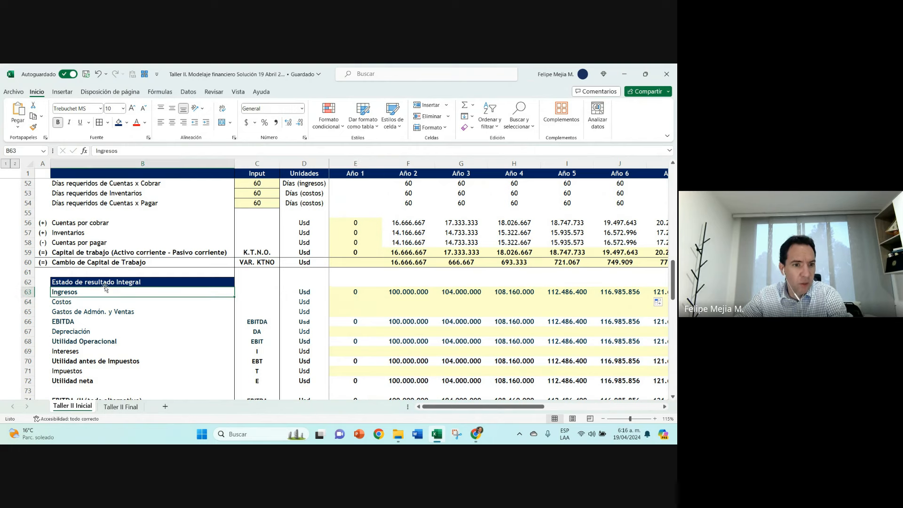
{"action": "left_click", "coordinate": [156, 151]}
{"action": "type", "text": "ope"}
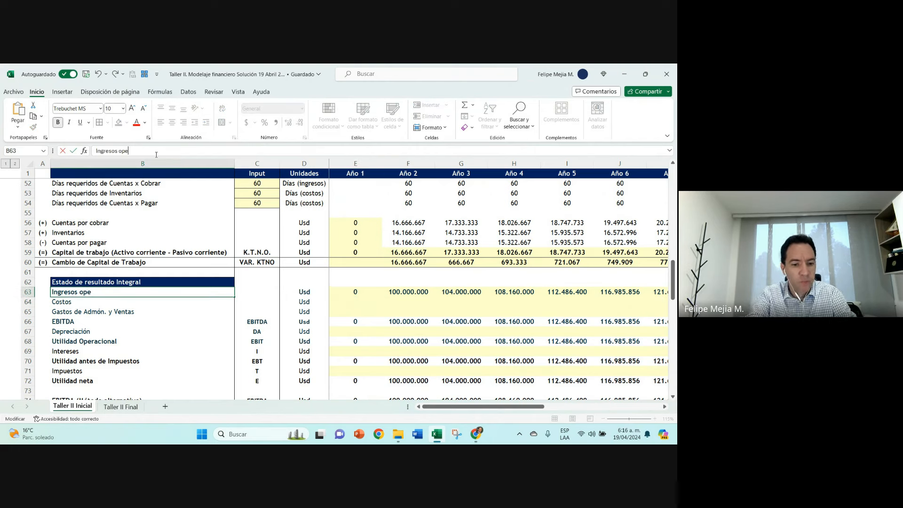
{"action": "type", "text": "racionales"}
{"action": "key", "text": "Tab"}
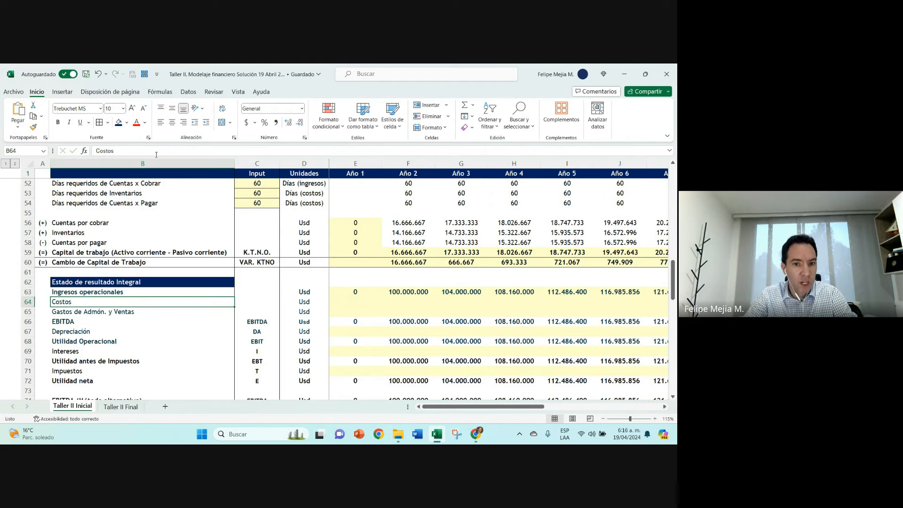
Step: Rename the Costos label in B64 to Costos excluyendo dep. y amort
{"action": "key", "text": "Tab"}
{"action": "key", "text": "Tab"}
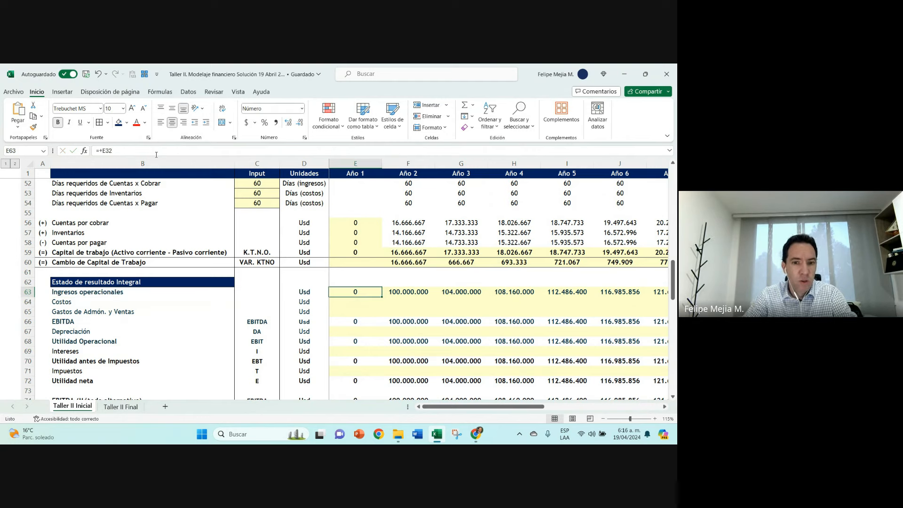
{"action": "key", "text": "Return"}
{"action": "left_click", "coordinate": [156, 154]}
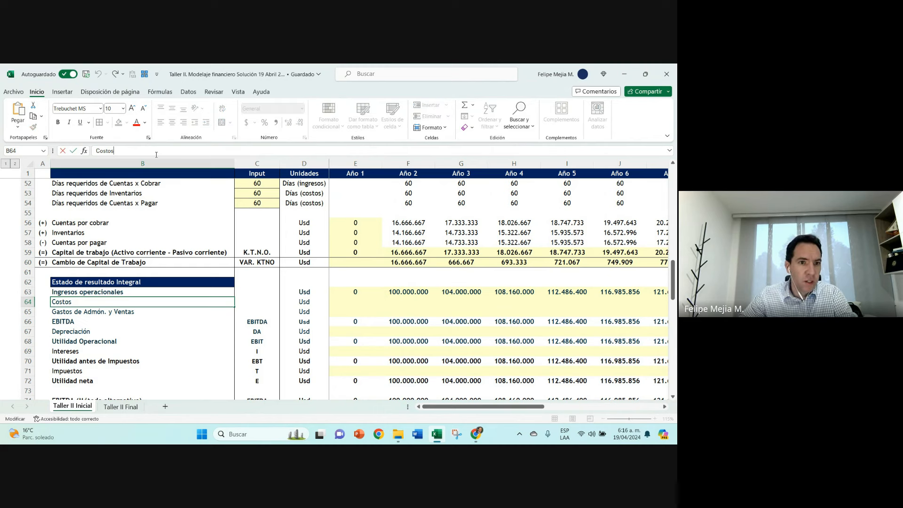
{"action": "type", "text": "excluye"}
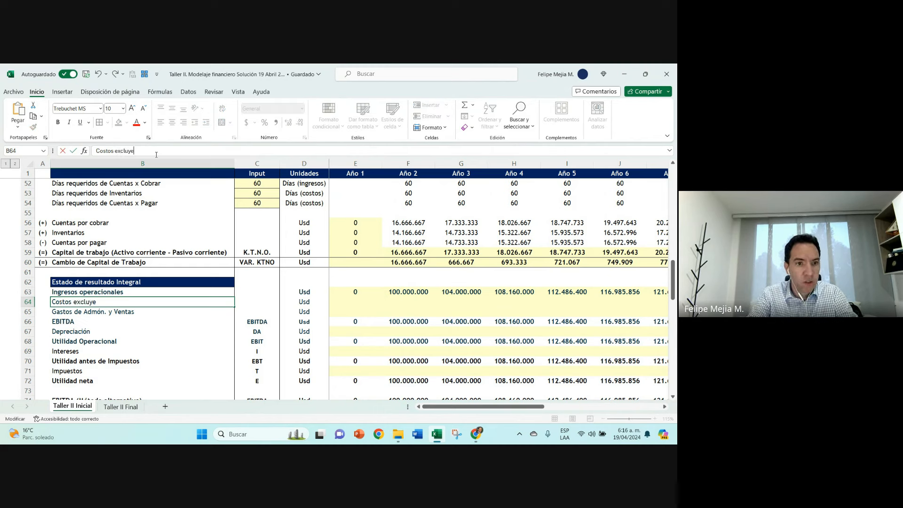
{"action": "type", "text": "ndo dep"}
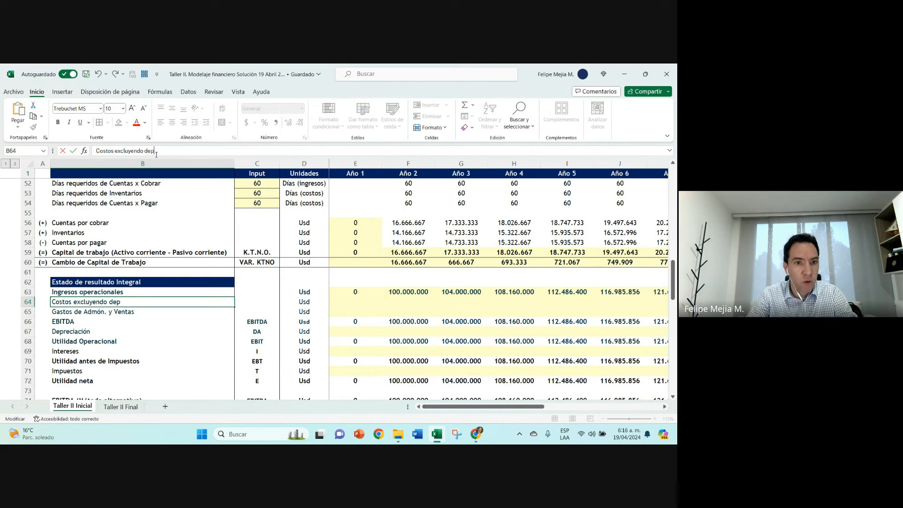
{"action": "type", "text": ". y amort."}
{"action": "key", "text": "Return"}
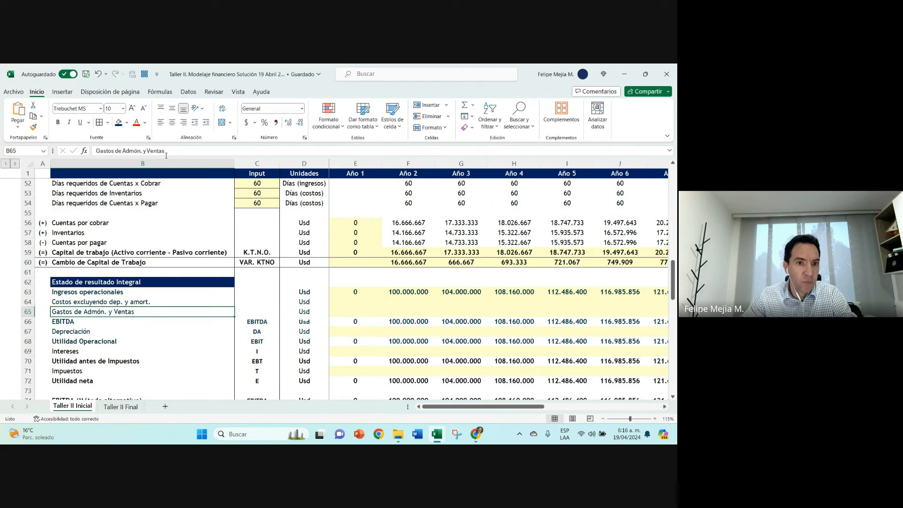
Step: Extend the B65 label to Gastos de Admón. y Ventas excluyendo dep. y amort
{"action": "left_click", "coordinate": [172, 151]}
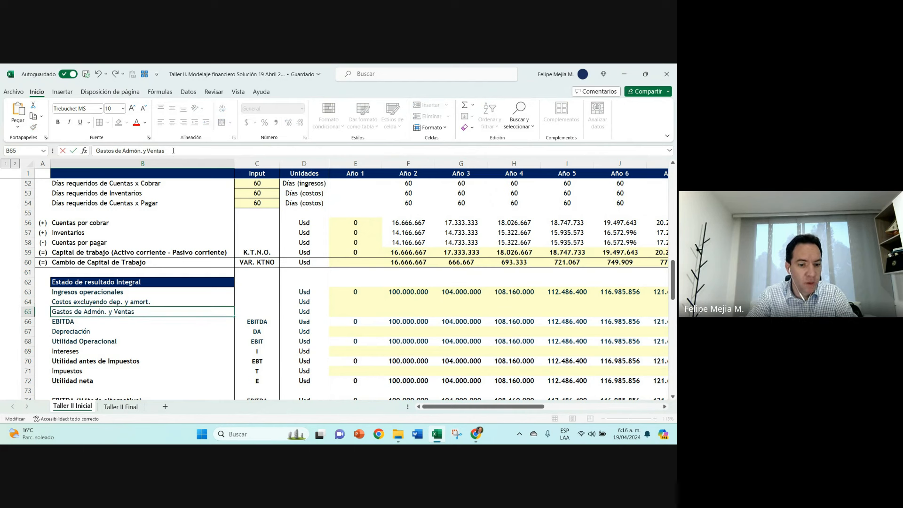
{"action": "type", "text": "excluyendo d"}
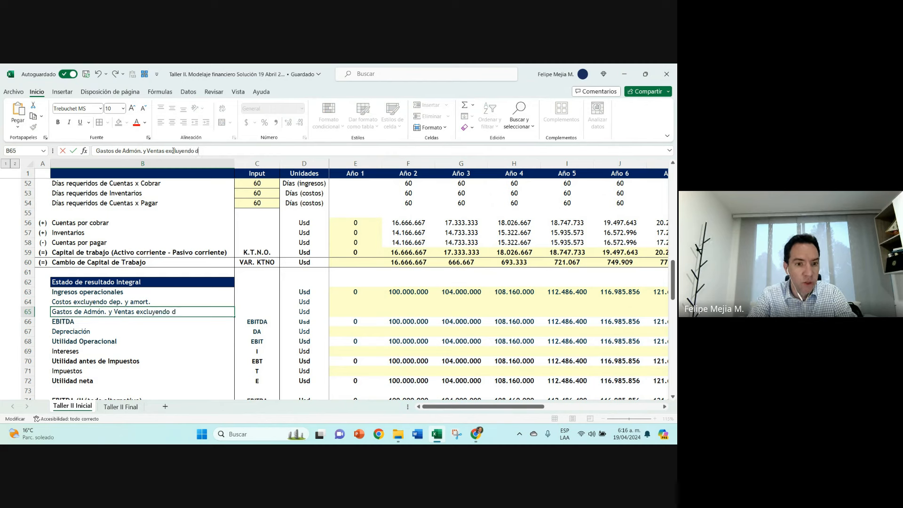
{"action": "type", "text": "ep. y amort."}
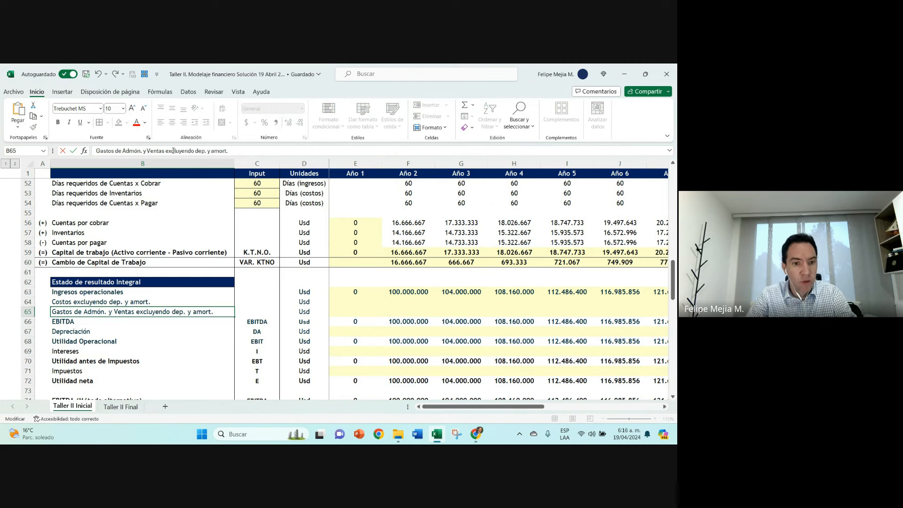
{"action": "key", "text": "Return"}
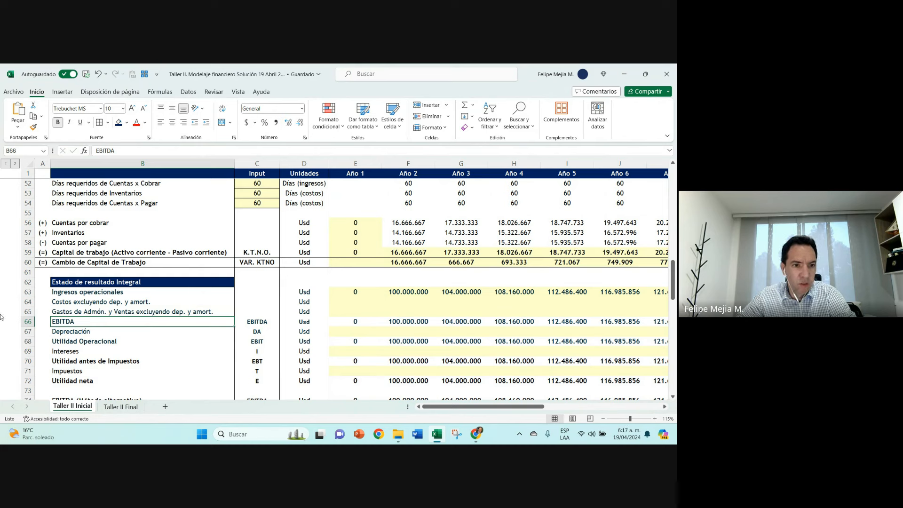
Step: Rename the income statement heading in B62 to Estado de resultado Integral Re-expresado
{"action": "left_click_drag", "start_coordinate": [30, 294], "coordinate": [28, 381]}
{"action": "left_click", "coordinate": [114, 284]}
{"action": "left_click", "coordinate": [233, 151]}
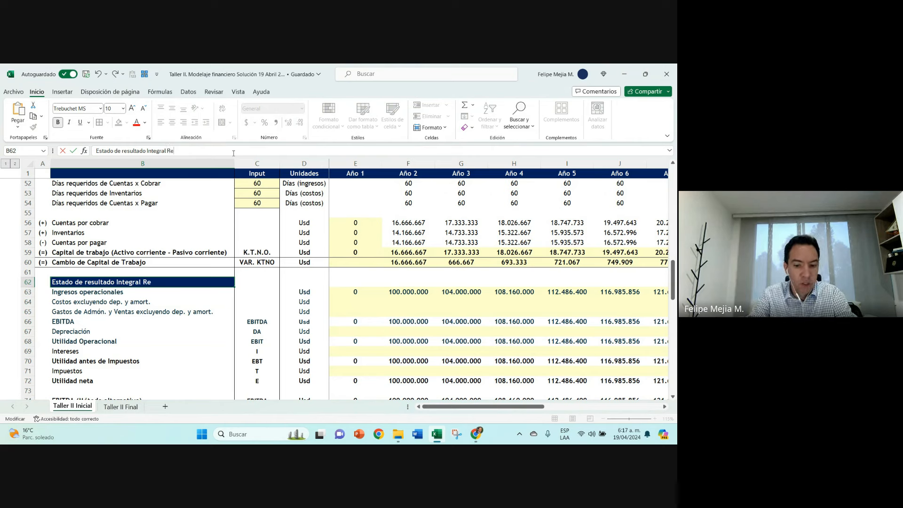
{"action": "type", "text": "Re-expre"}
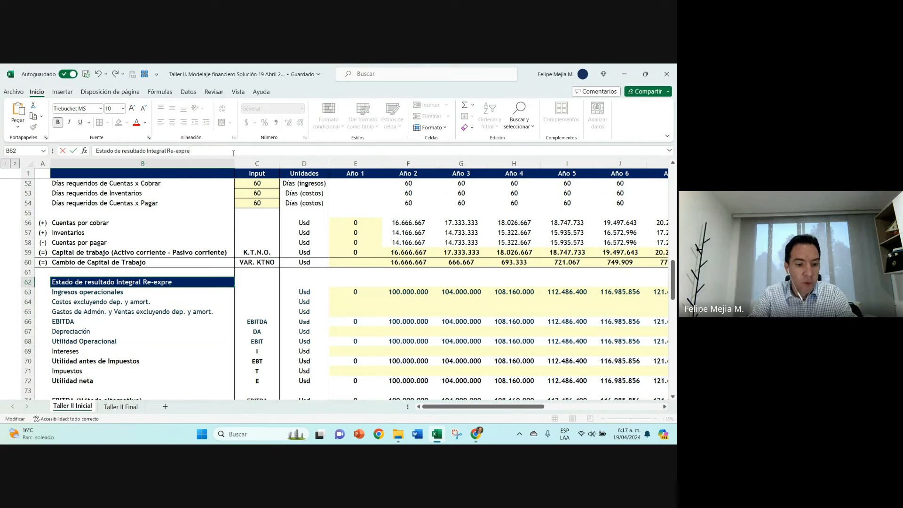
{"action": "type", "text": "sado"}
{"action": "key", "text": "Return"}
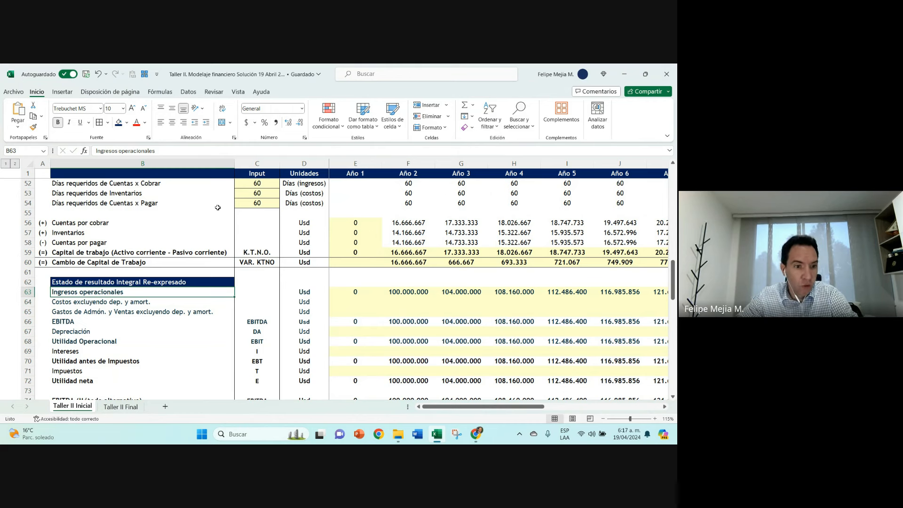
Step: Link the Año 1 costs cell E64 to the total costs row above and copy the formula across the following years
{"action": "left_click", "coordinate": [143, 303]}
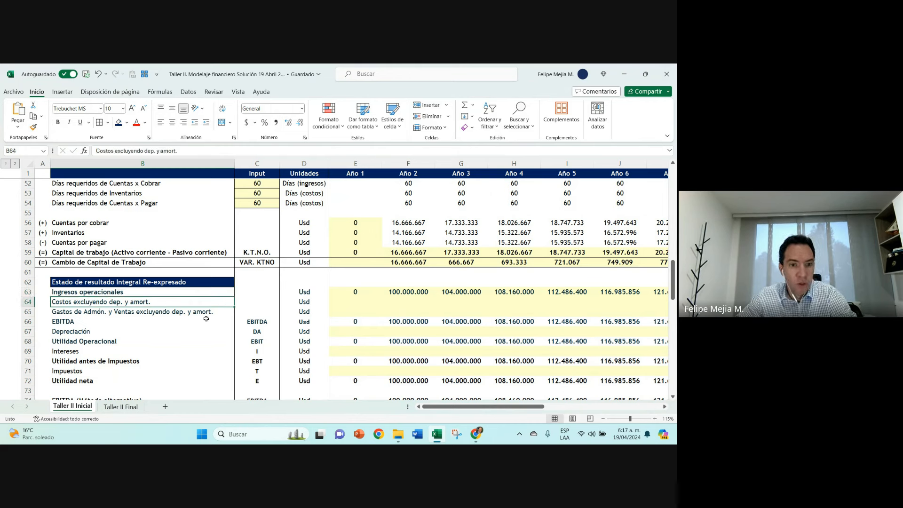
{"action": "left_click", "coordinate": [189, 315]}
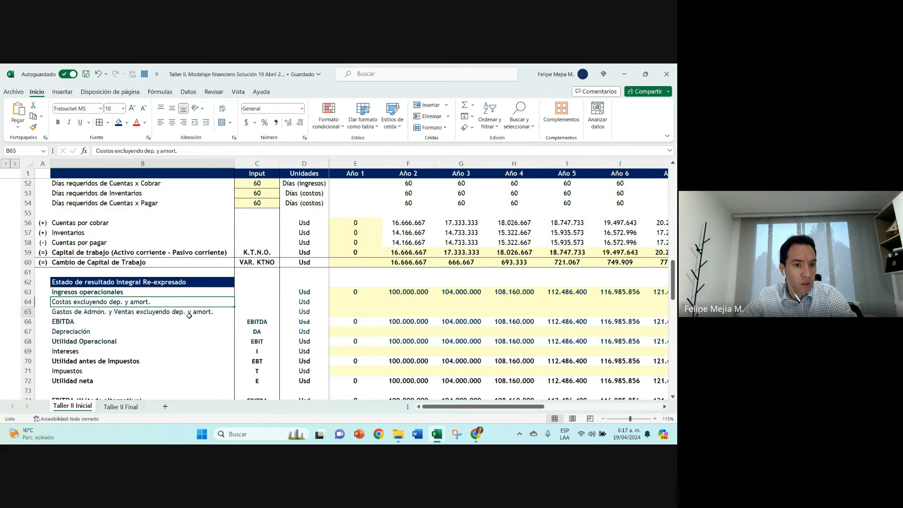
{"action": "left_click", "coordinate": [354, 301]}
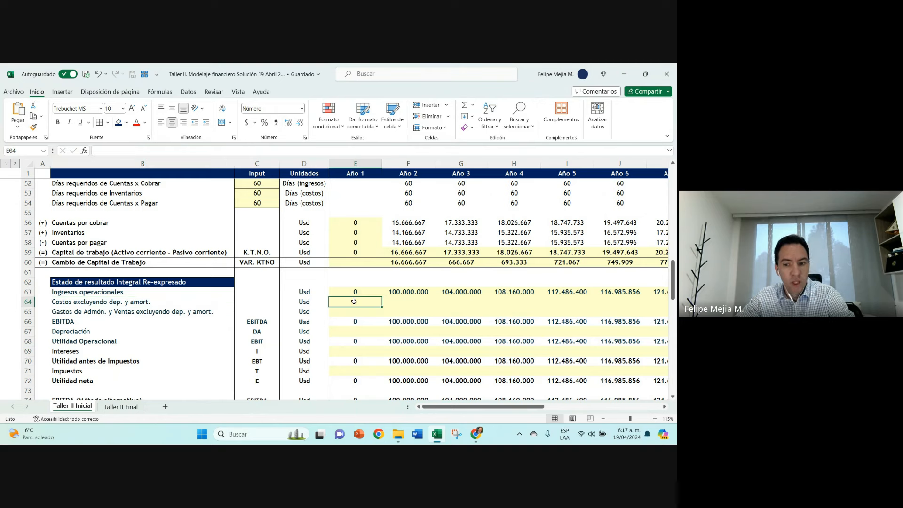
{"action": "type", "text": "+"}
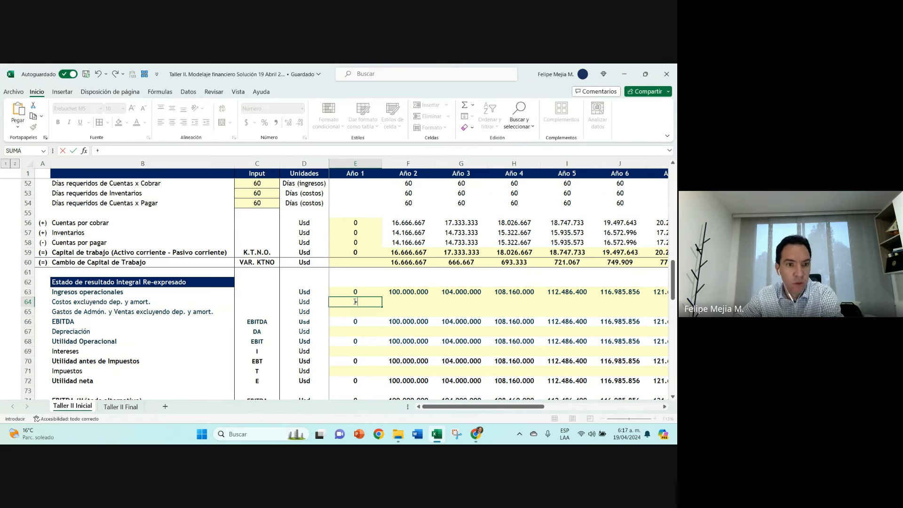
{"action": "scroll", "coordinate": [357, 282], "scroll_direction": "up", "scroll_amount": 7}
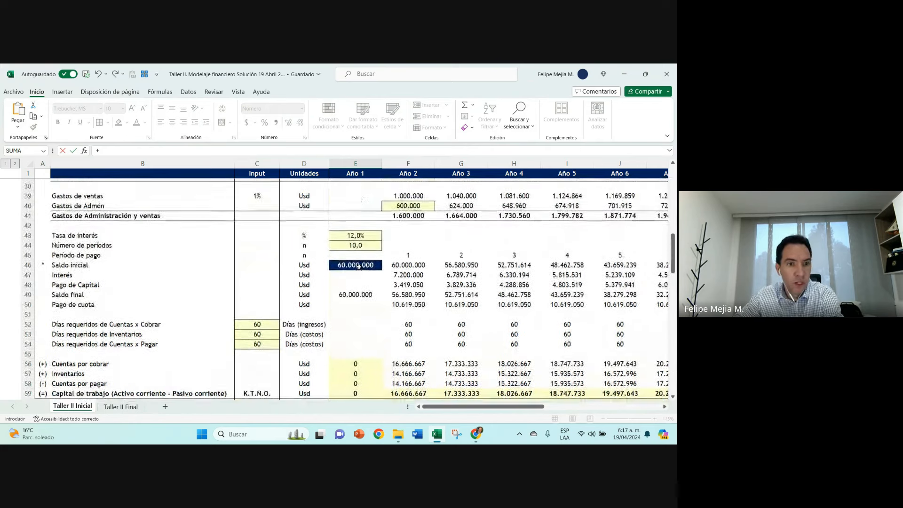
{"action": "left_click", "coordinate": [356, 241]}
{"action": "key", "text": "Return"}
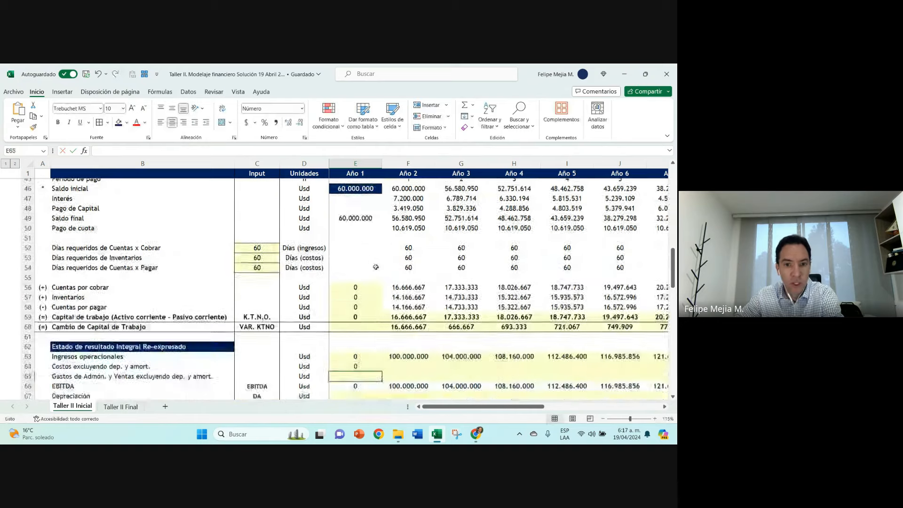
{"action": "left_click", "coordinate": [371, 262]}
{"action": "left_click_drag", "start_coordinate": [381, 267], "coordinate": [633, 271]}
Step: Link the Año 1 expenses cell E65 to Gastos de Administración y ventas with +E41 and copy the formula across the following years
{"action": "key", "text": "Down"}
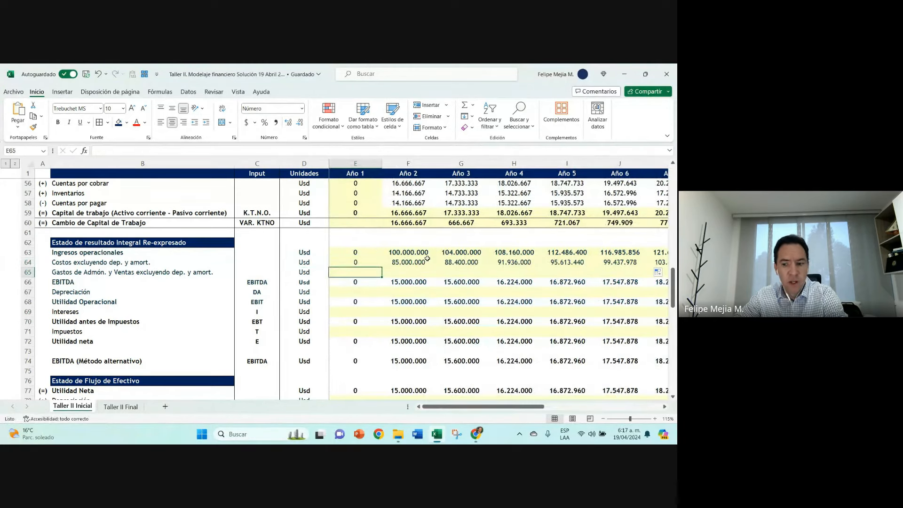
{"action": "type", "text": "+"}
{"action": "scroll", "coordinate": [348, 263], "scroll_direction": "up", "scroll_amount": 6}
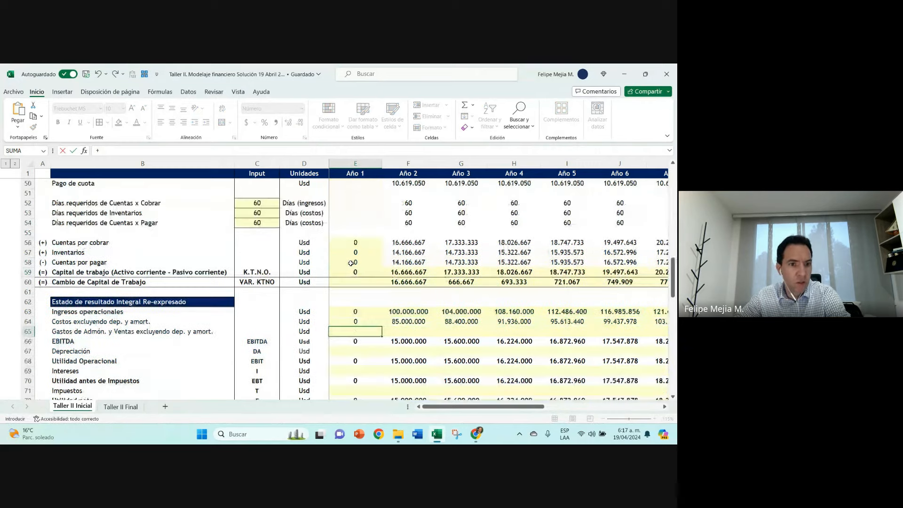
{"action": "left_click", "coordinate": [349, 214]}
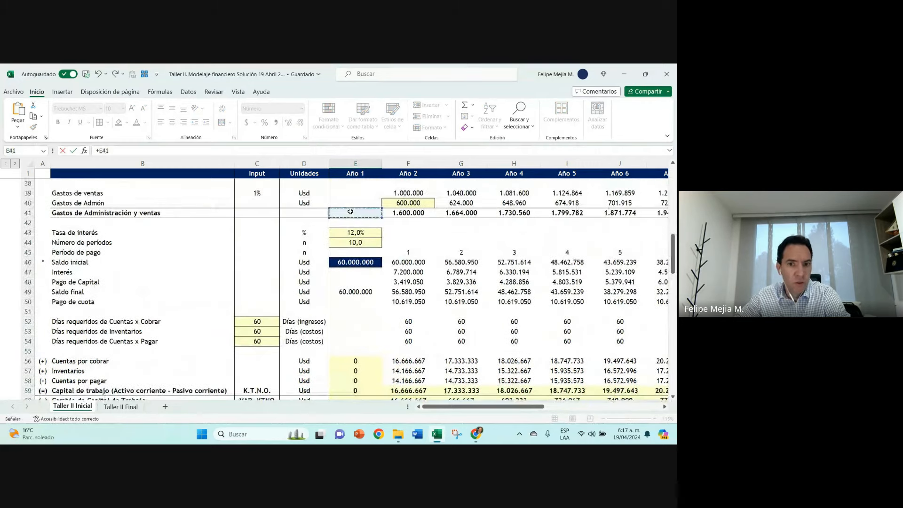
{"action": "key", "text": "Return"}
{"action": "key", "text": "Up"}
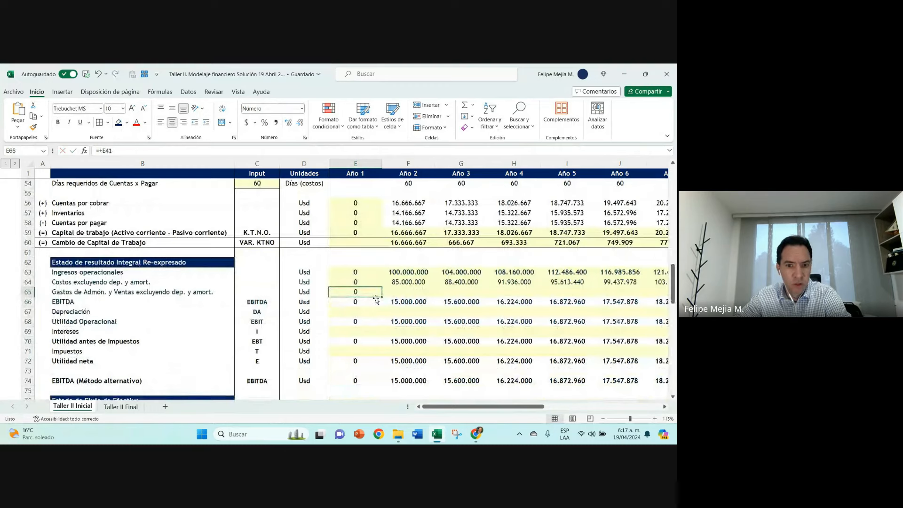
{"action": "left_click_drag", "start_coordinate": [381, 299], "coordinate": [628, 293]}
Step: Inspect the Año 2 EBITDA formula in F66 without changing it
{"action": "key", "text": "Left"}
{"action": "scroll", "coordinate": [357, 303], "scroll_direction": "left", "scroll_amount": 5}
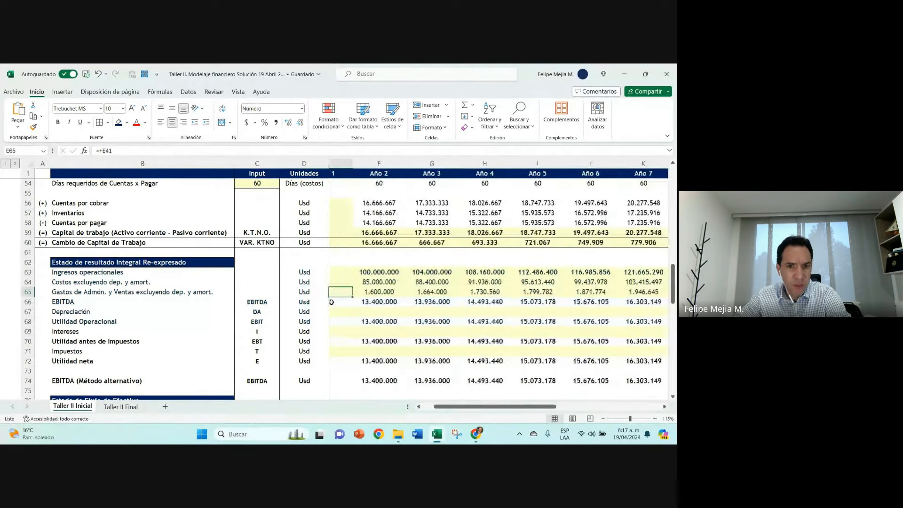
{"action": "double_click", "coordinate": [413, 302]}
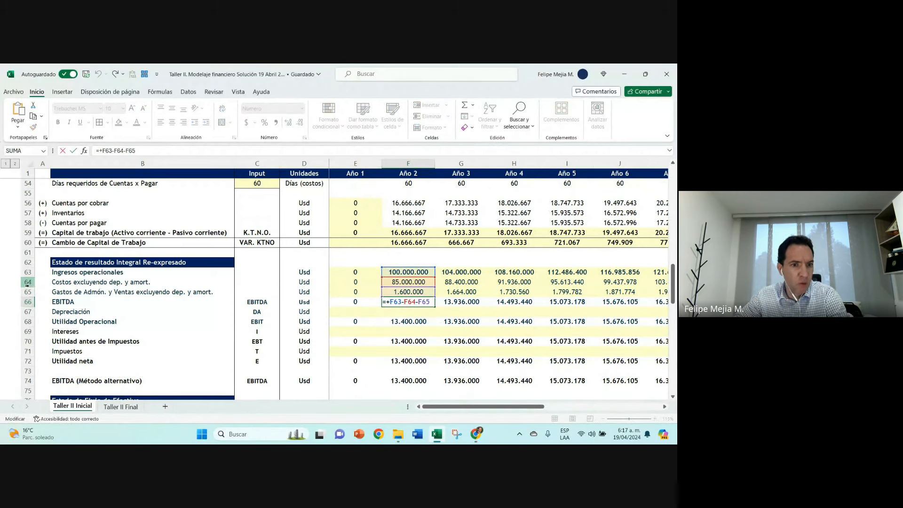
{"action": "key", "text": "Escape"}
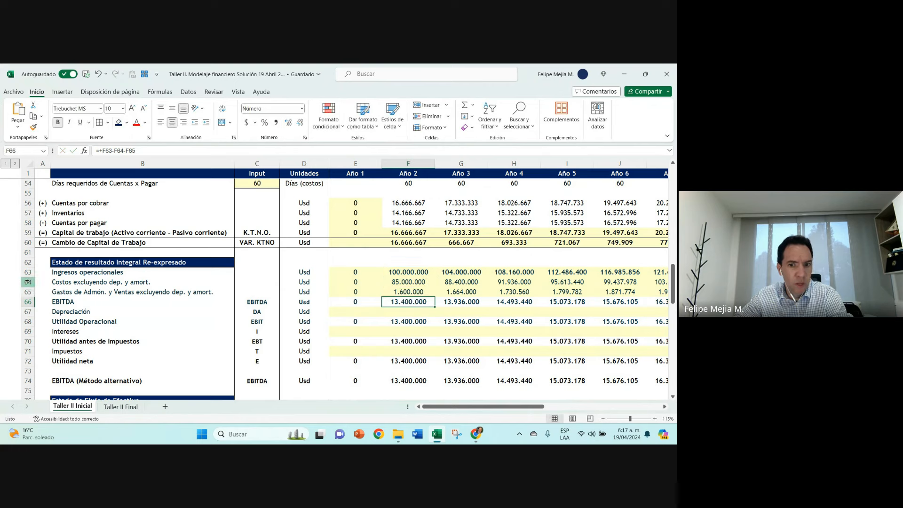
Step: Widen column A and enter U.A.I.I.D.A. in A66 beside the EBITDA label
{"action": "left_click", "coordinate": [41, 303]}
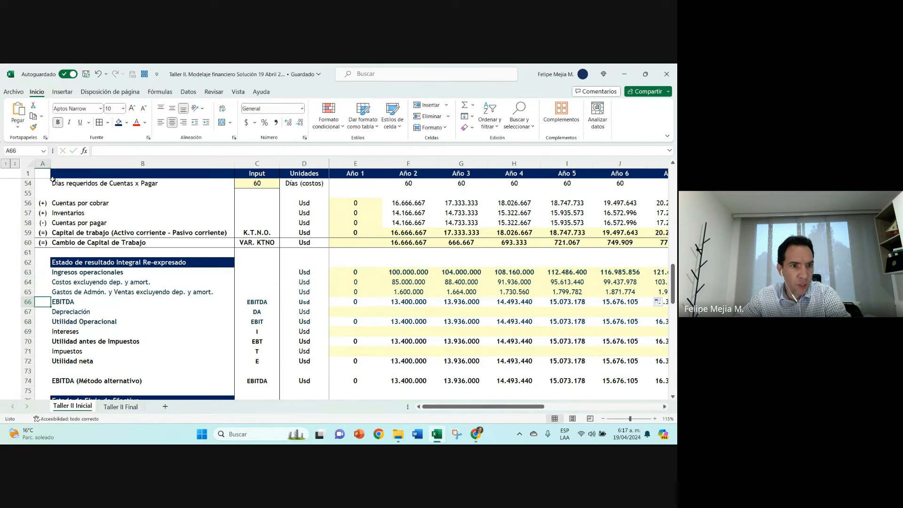
{"action": "left_click_drag", "start_coordinate": [50, 163], "coordinate": [106, 163]}
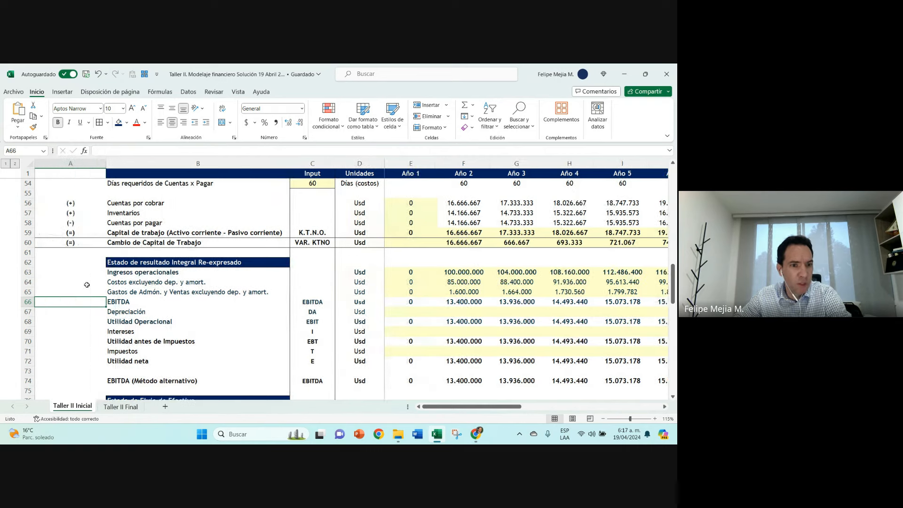
{"action": "type", "text": "U."}
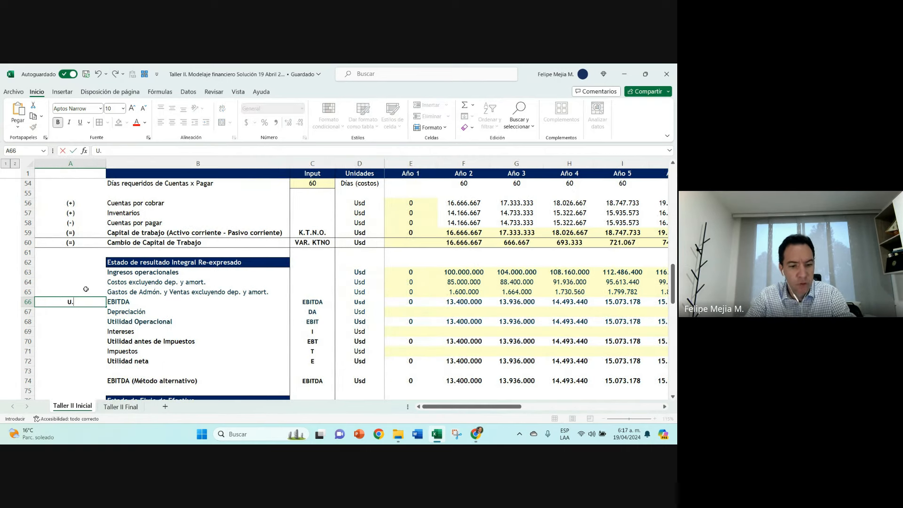
{"action": "type", "text": "A.I."}
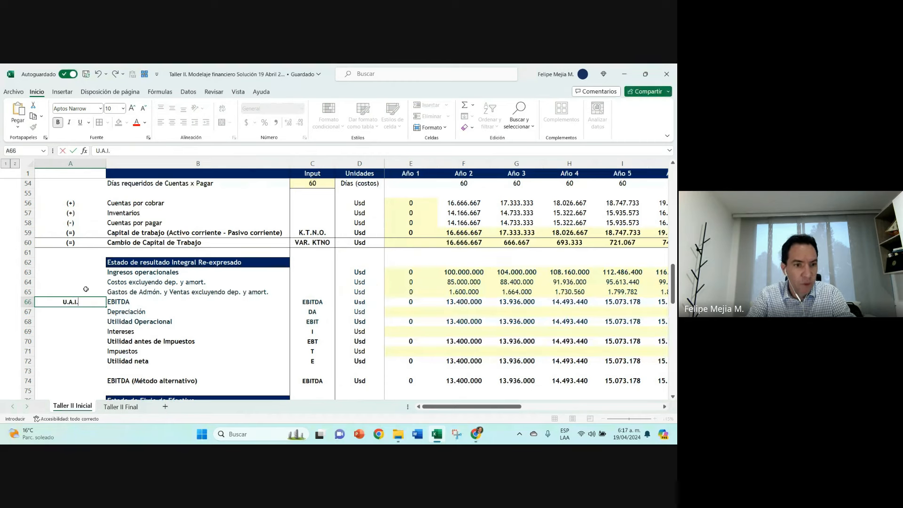
{"action": "type", "text": "I.D.A."}
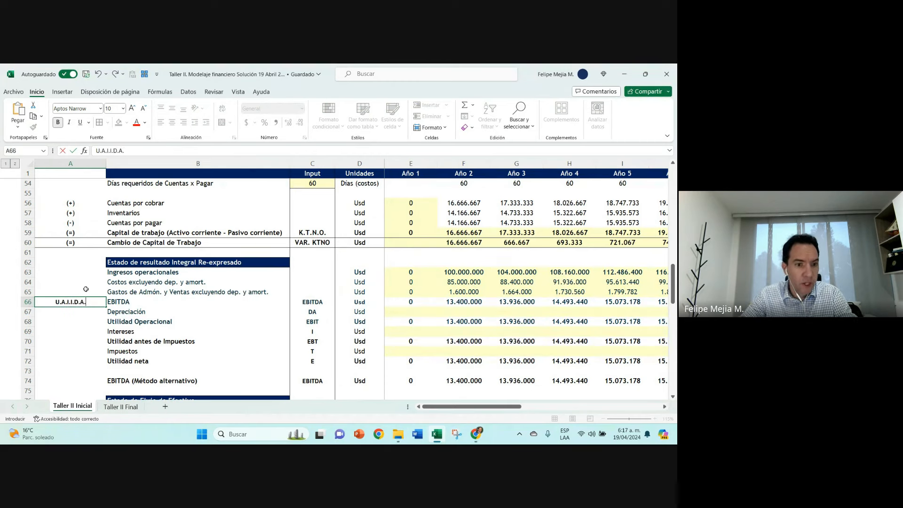
{"action": "left_click", "coordinate": [125, 352]}
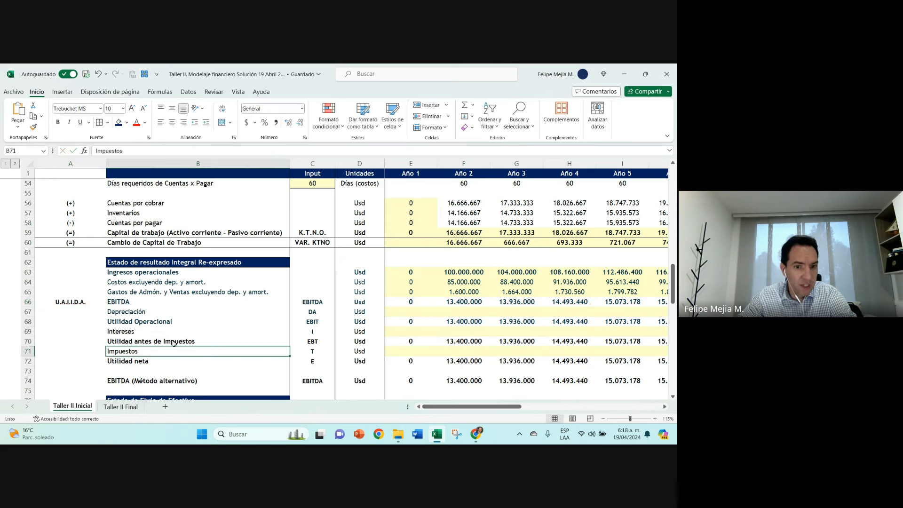
Step: Examine the Intereses and Impuestos labels together with their codes in column C
{"action": "left_click", "coordinate": [322, 351]}
{"action": "left_click", "coordinate": [160, 331]}
{"action": "key", "text": "shift+Right"}
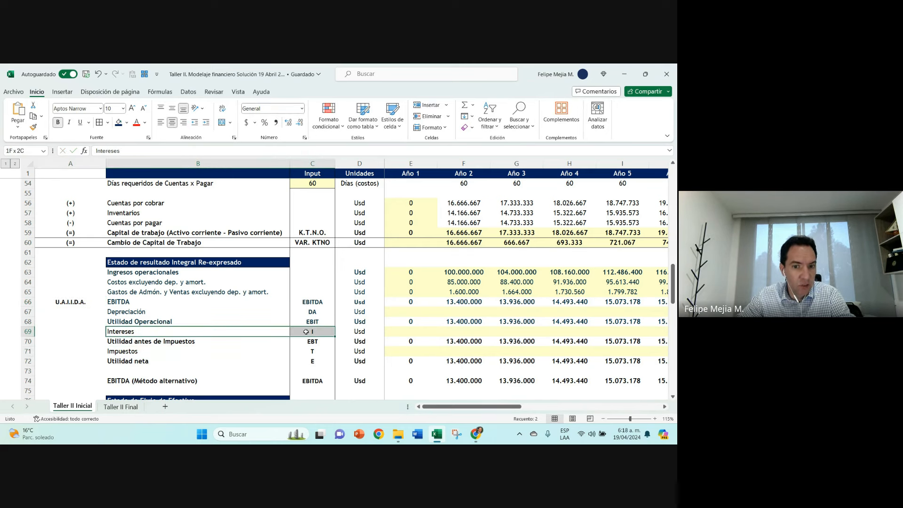
{"action": "left_click_drag", "start_coordinate": [182, 353], "coordinate": [316, 353]}
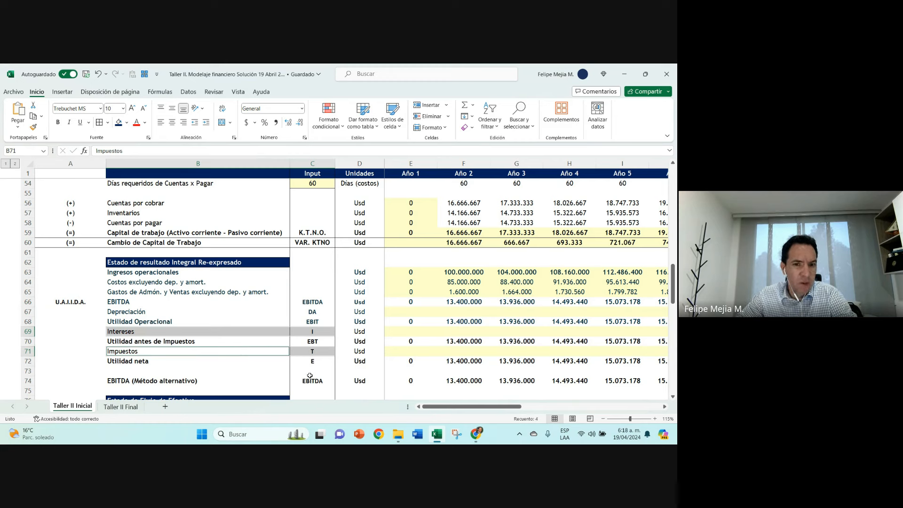
{"action": "left_click", "coordinate": [315, 334]}
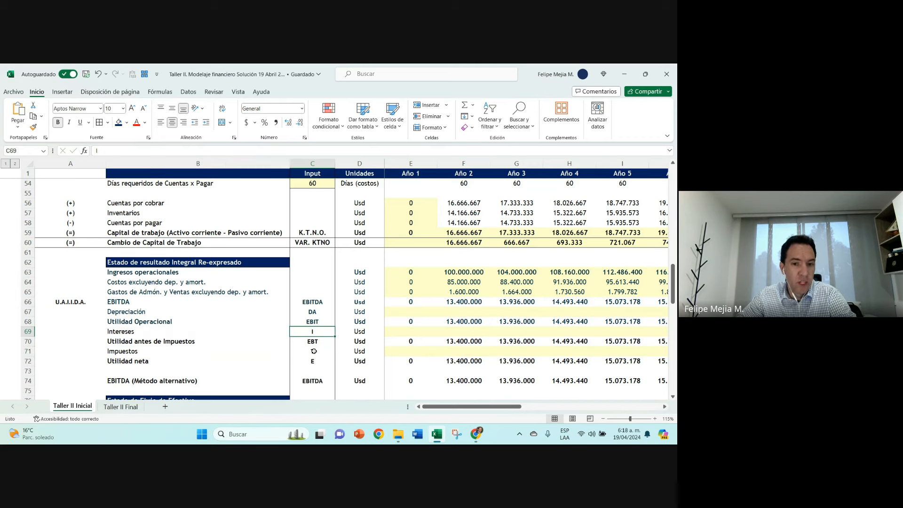
{"action": "left_click", "coordinate": [313, 351]}
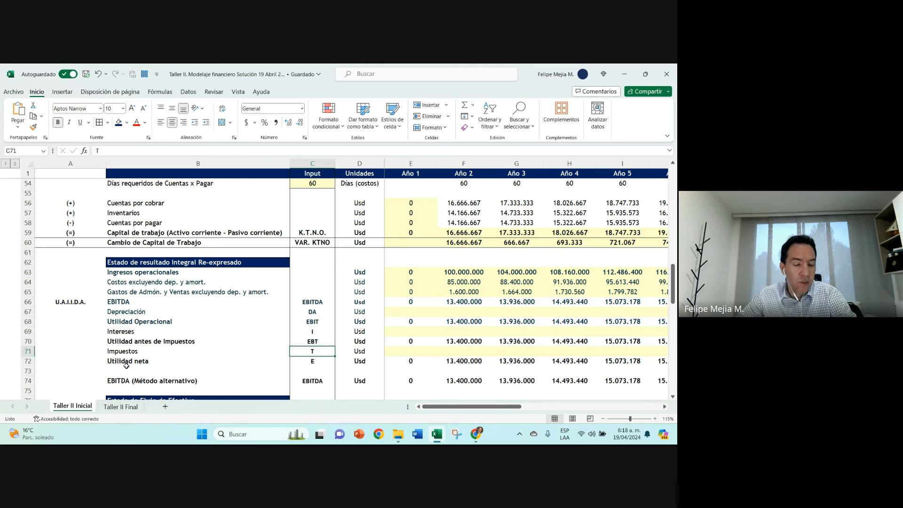
Step: Fit the width of column A to its contents, keeping the U.A.I.I.D.A. text in A66
{"action": "left_click", "coordinate": [61, 302]}
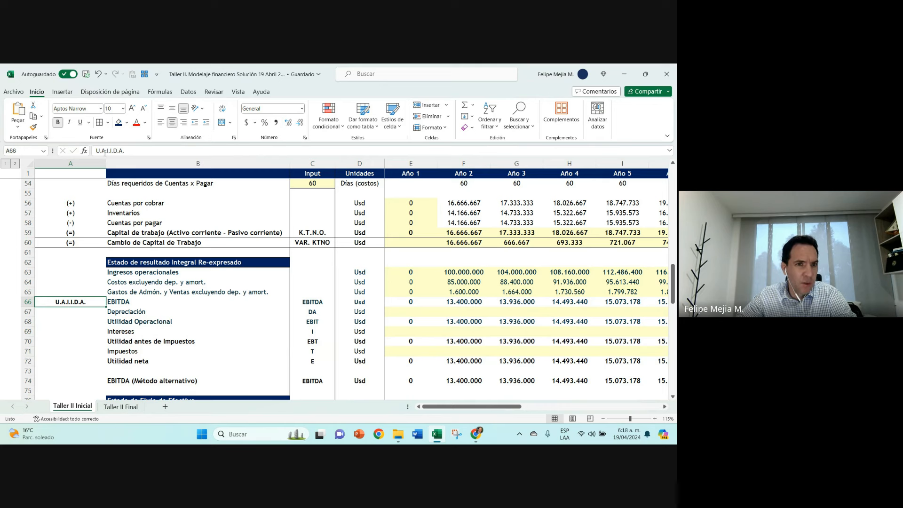
{"action": "left_click", "coordinate": [105, 151]}
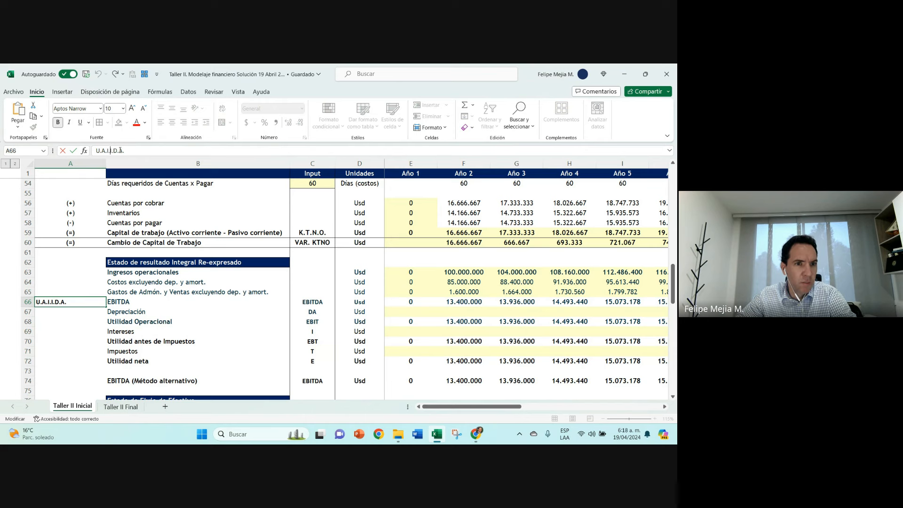
{"action": "left_click", "coordinate": [73, 152]}
{"action": "left_click", "coordinate": [165, 262]}
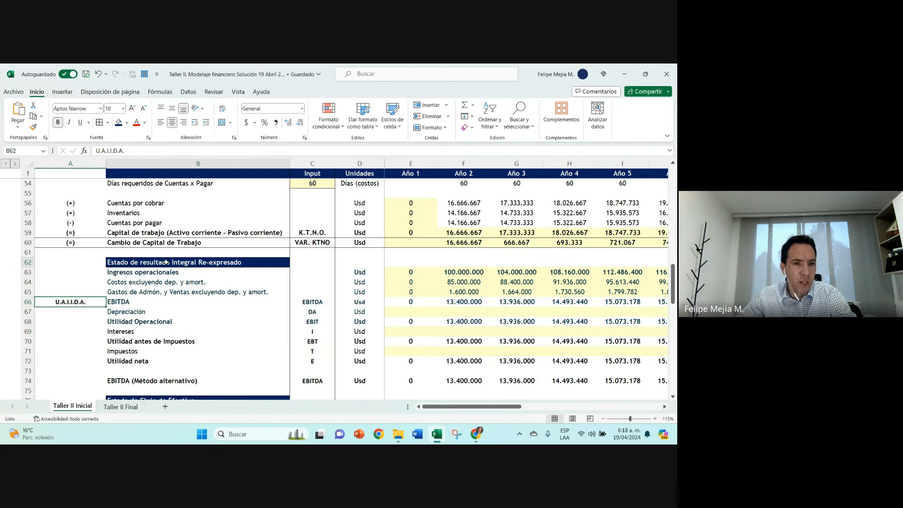
{"action": "double_click", "coordinate": [106, 164]}
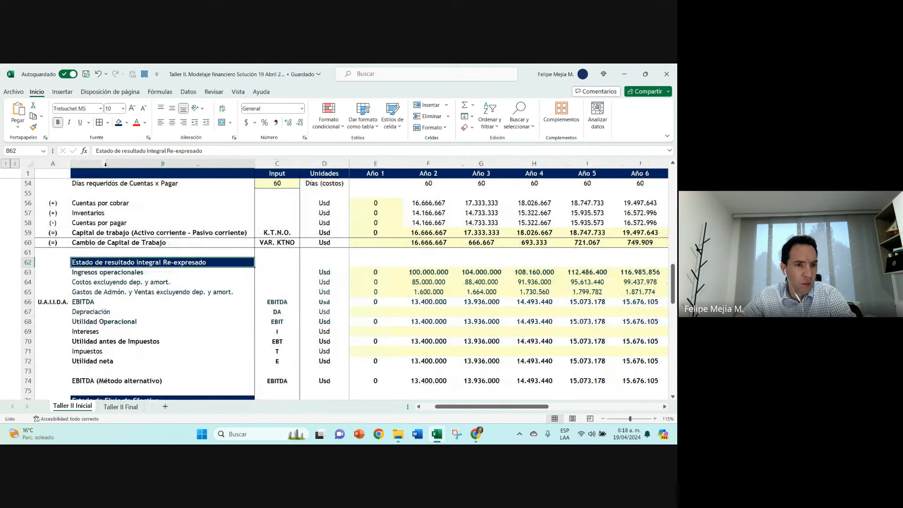
{"action": "left_click", "coordinate": [51, 303]}
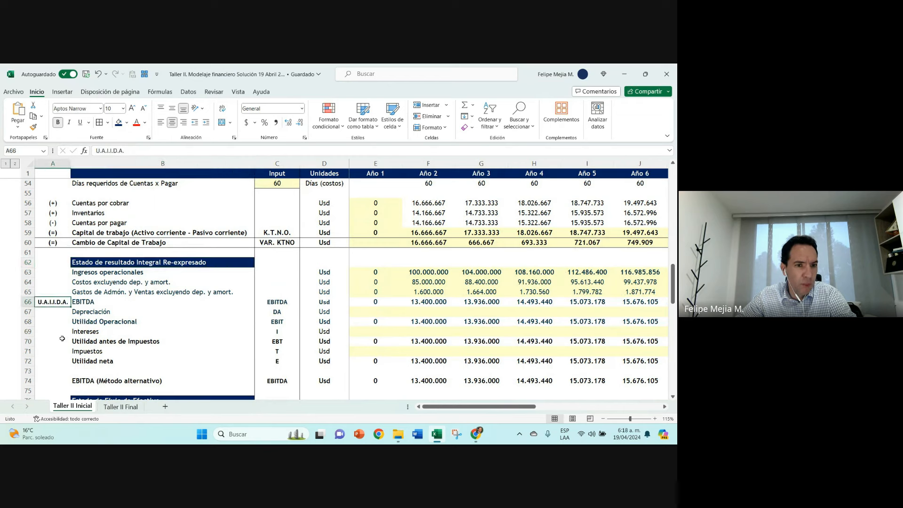
Step: Enter D.A. in A67 beside the Depreciación label
{"action": "left_click", "coordinate": [61, 312]}
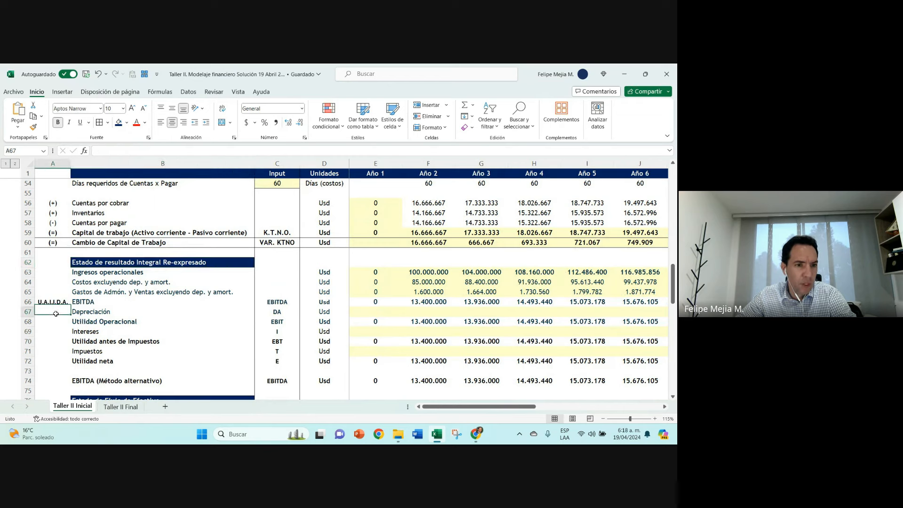
{"action": "type", "text": "d.a."}
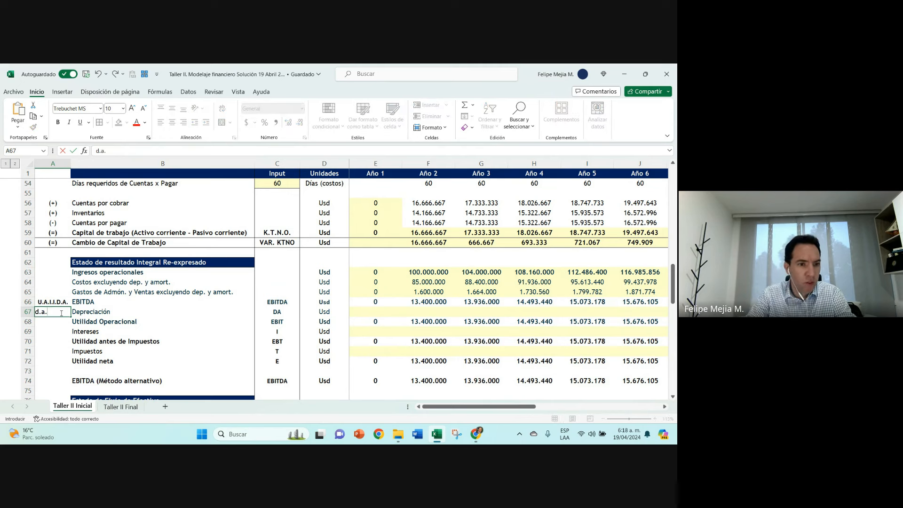
{"action": "type", "text": "a"}
{"action": "key", "text": "BackSpace"}
{"action": "key", "text": "BackSpace"}
{"action": "key", "text": "BackSpace"}
{"action": "type", "text": "D.A."}
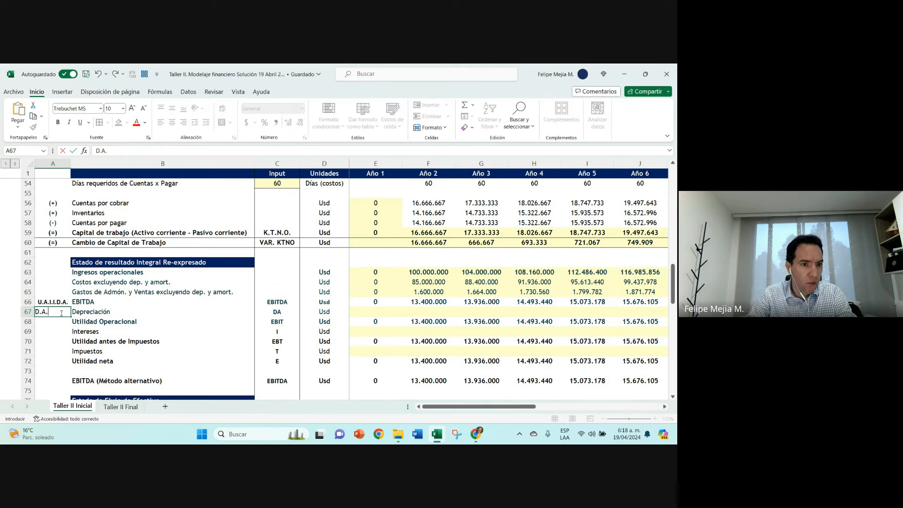
{"action": "key", "text": "Return"}
{"action": "key", "text": "Up"}
{"action": "key", "text": "Right"}
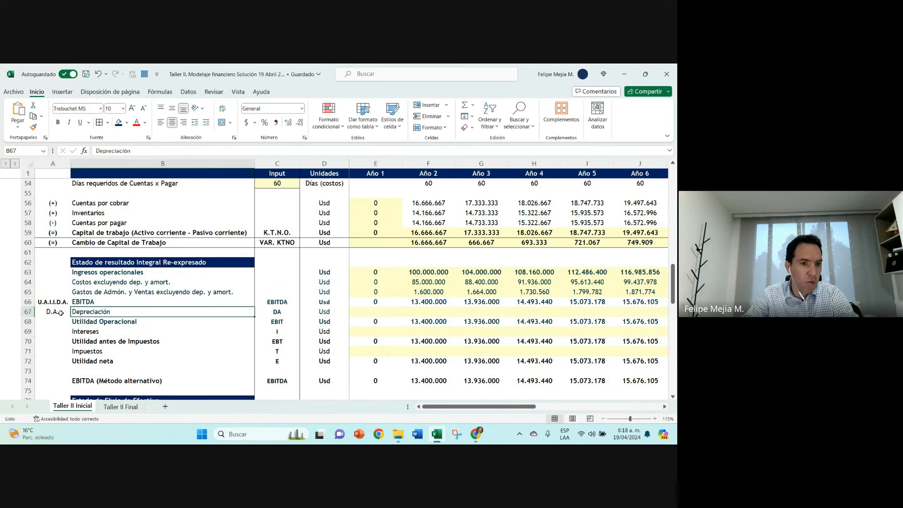
Step: Change the font colour of the D.A. label in A67 to blue, in line with the Depreciación row
{"action": "left_click", "coordinate": [62, 312]}
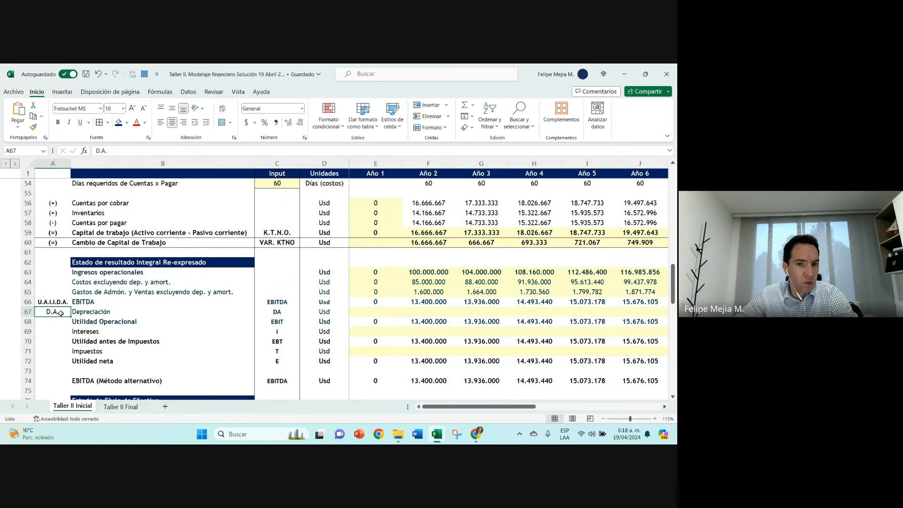
{"action": "left_click", "coordinate": [104, 312]}
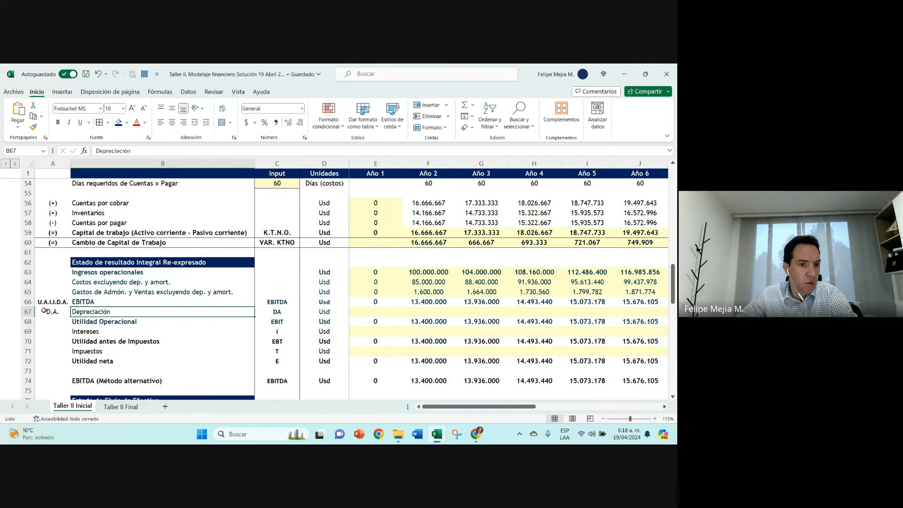
{"action": "left_click", "coordinate": [45, 314]}
{"action": "left_click", "coordinate": [145, 122]}
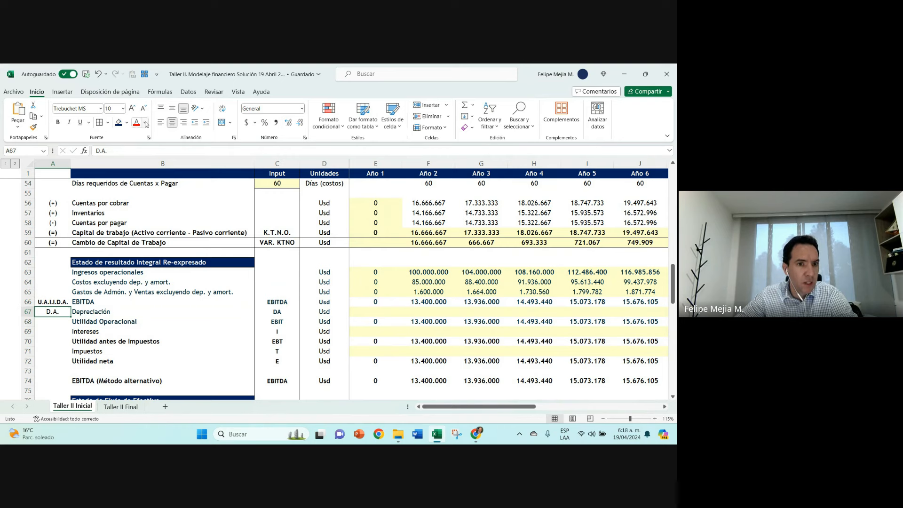
{"action": "key", "text": "Escape"}
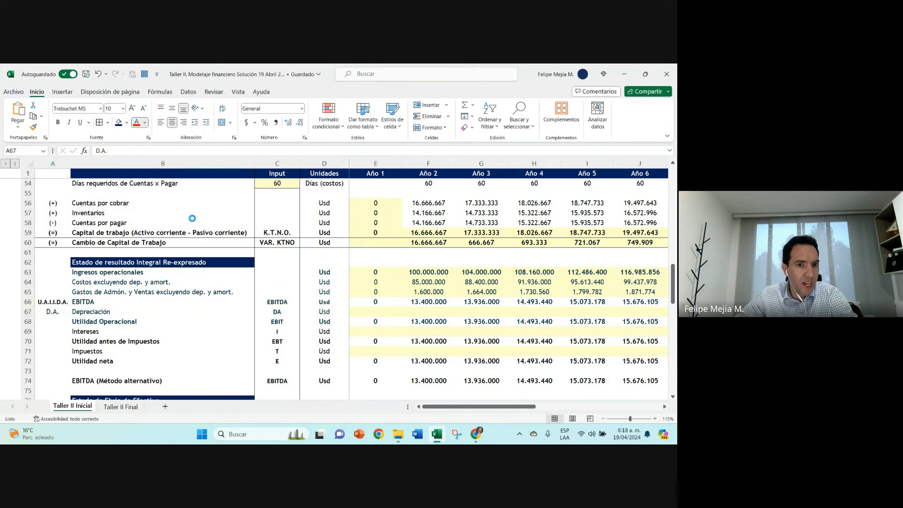
Step: Review the Año 2 cells for EBITDA, Depreciación, Intereses and Impuestos
{"action": "left_click", "coordinate": [59, 303]}
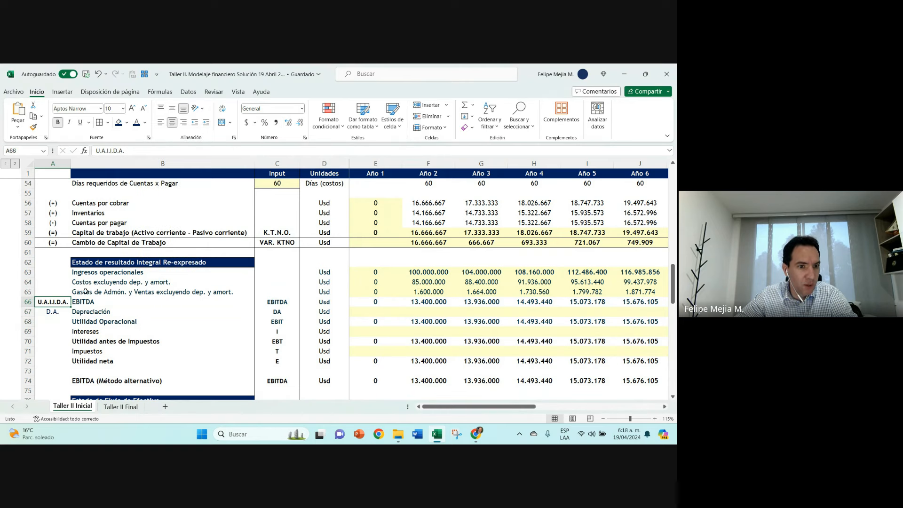
{"action": "left_click", "coordinate": [430, 302]}
{"action": "left_click", "coordinate": [431, 311]}
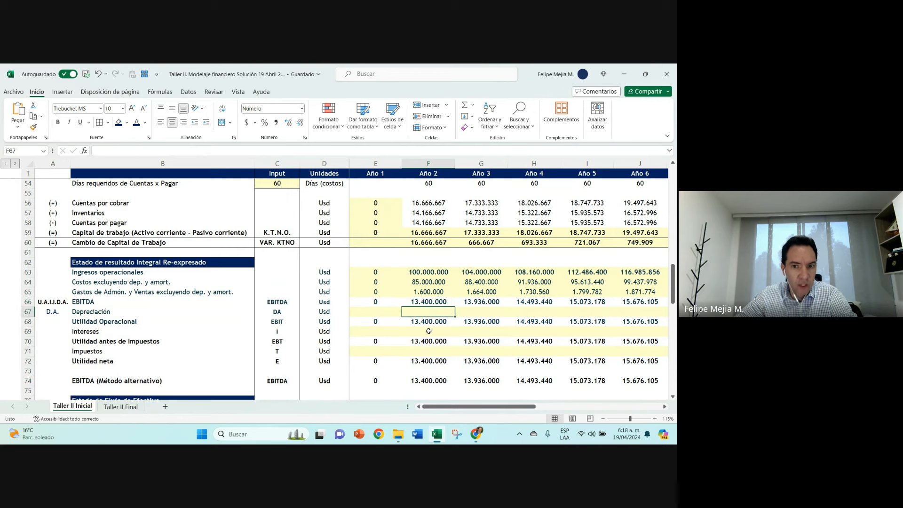
{"action": "left_click", "coordinate": [429, 331]}
{"action": "left_click", "coordinate": [430, 353]}
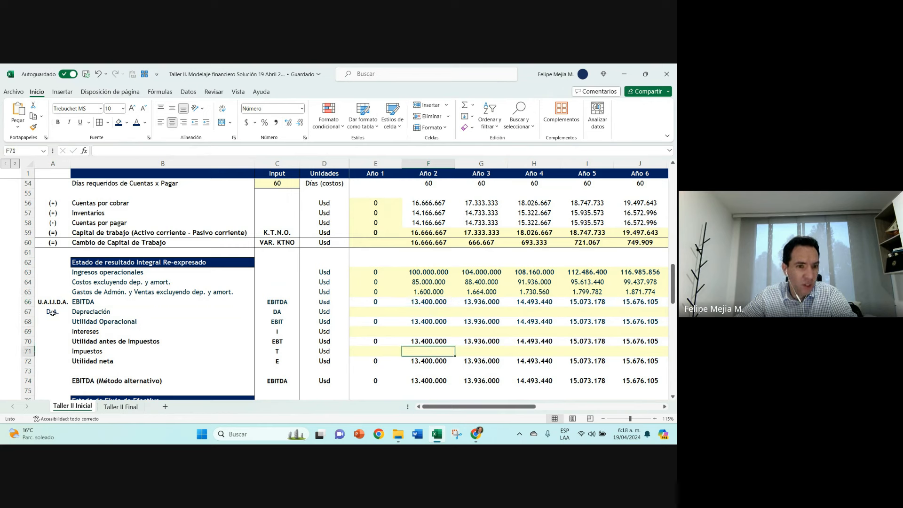
Step: Link the Año 1 Depreciación cell E67 to Total Depreciación with +E27 and copy the formula across through Año 11
{"action": "left_click", "coordinate": [382, 312]}
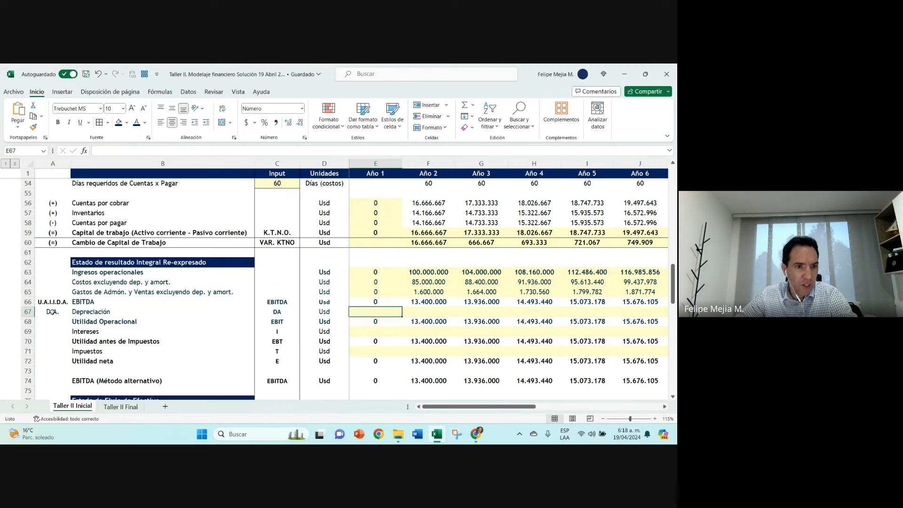
{"action": "type", "text": "+"}
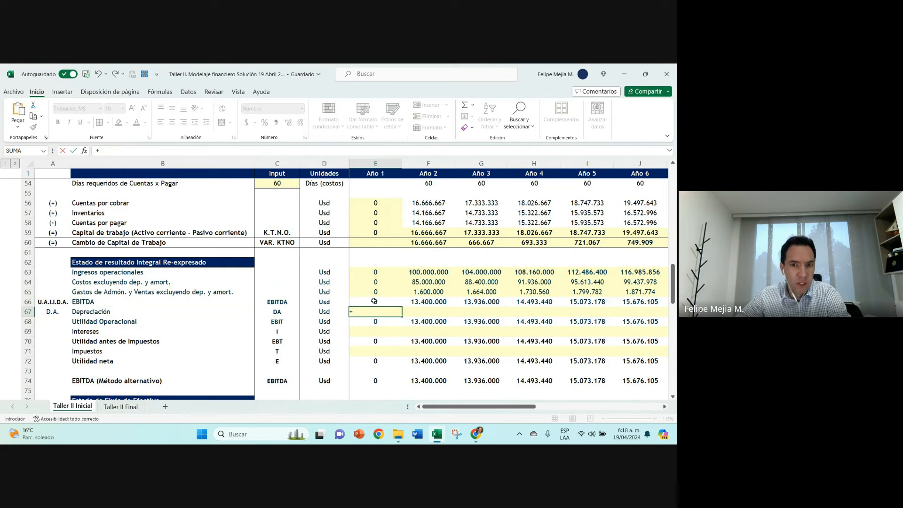
{"action": "scroll", "coordinate": [374, 301], "scroll_direction": "up", "scroll_amount": 9}
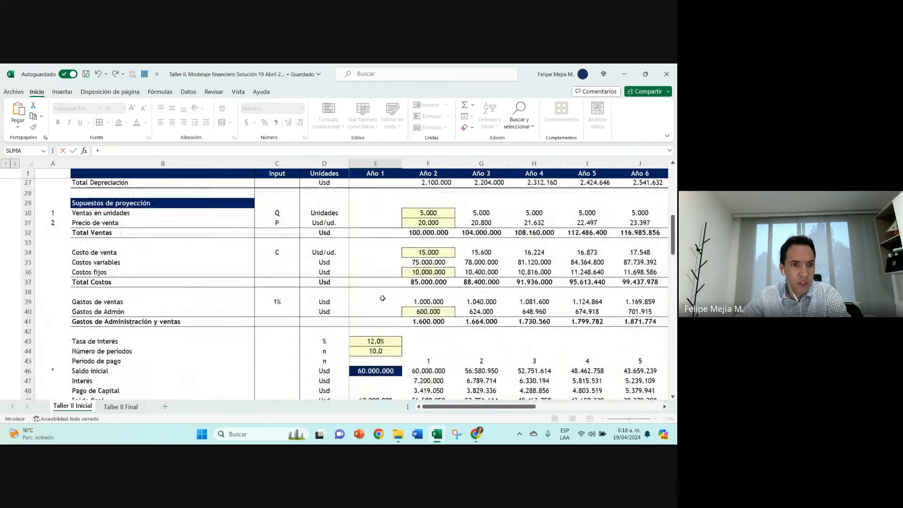
{"action": "scroll", "coordinate": [382, 298], "scroll_direction": "up", "scroll_amount": 2}
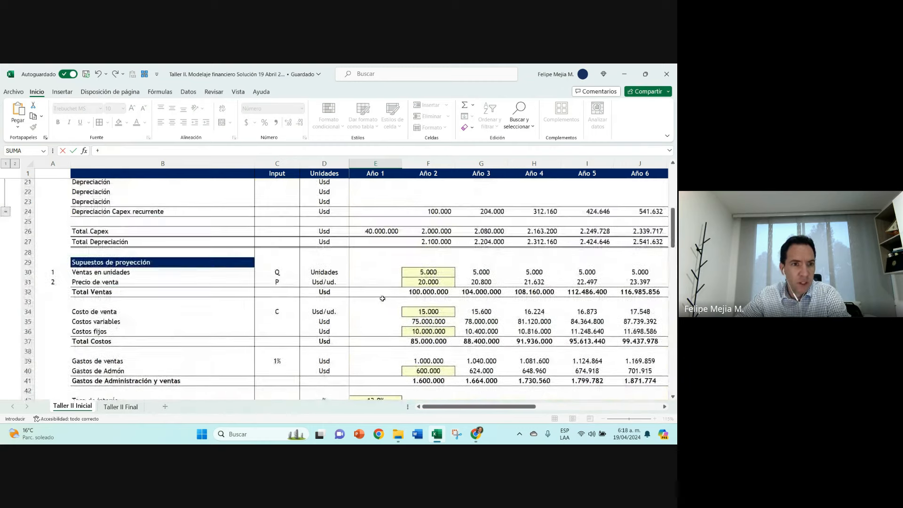
{"action": "left_click", "coordinate": [373, 243]}
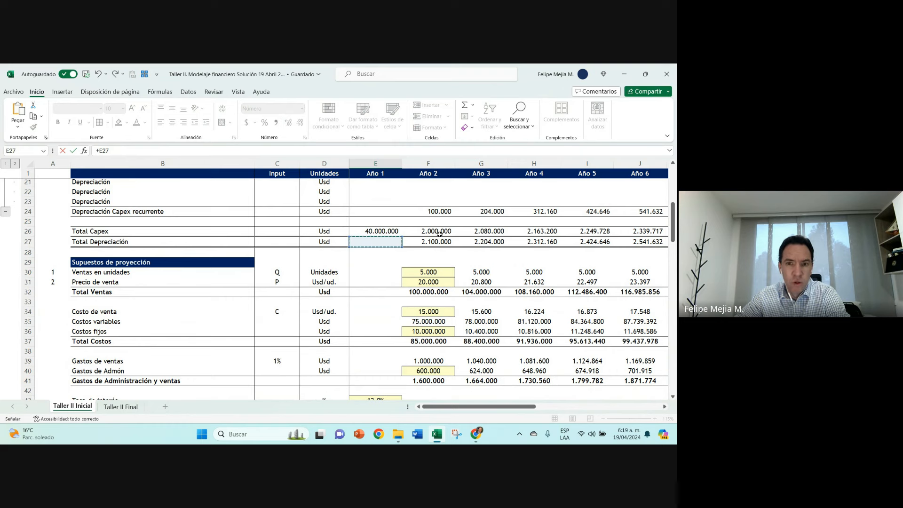
{"action": "left_click", "coordinate": [360, 212]}
{"action": "scroll", "coordinate": [379, 269], "scroll_direction": "up", "scroll_amount": 2}
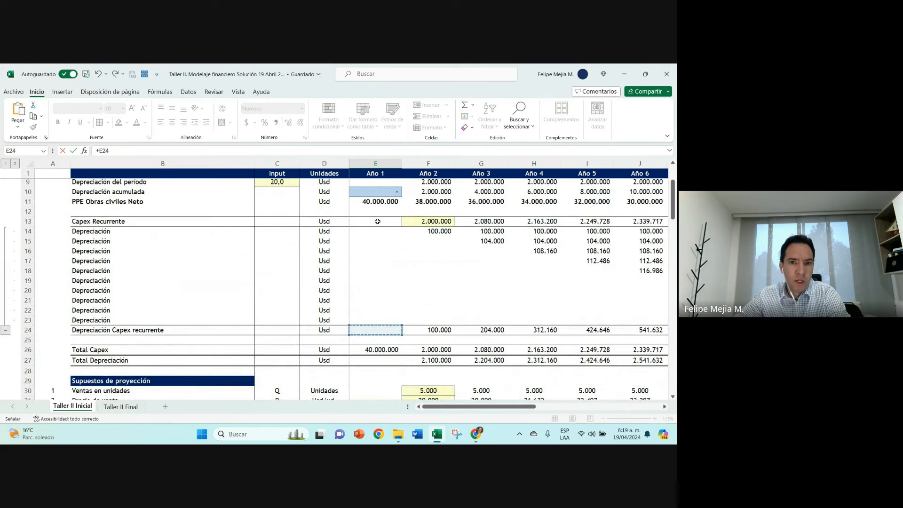
{"action": "left_click", "coordinate": [377, 184]}
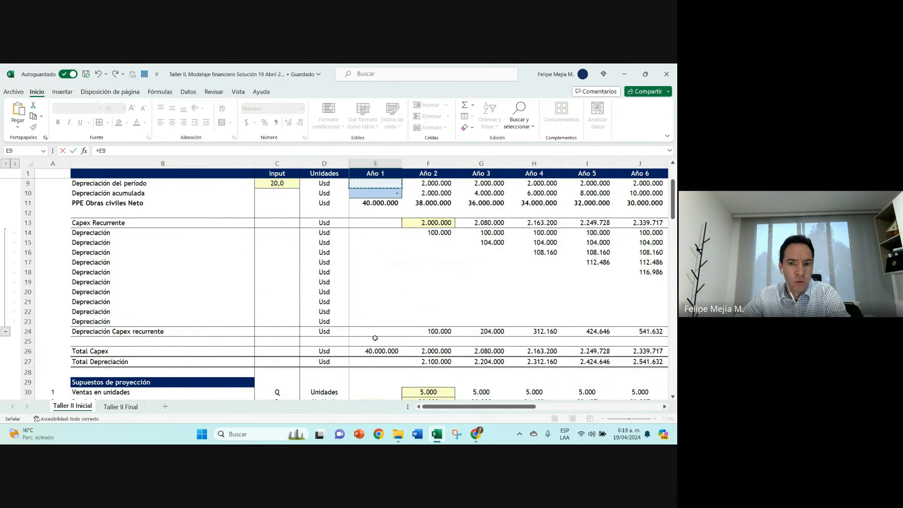
{"action": "left_click", "coordinate": [375, 362]}
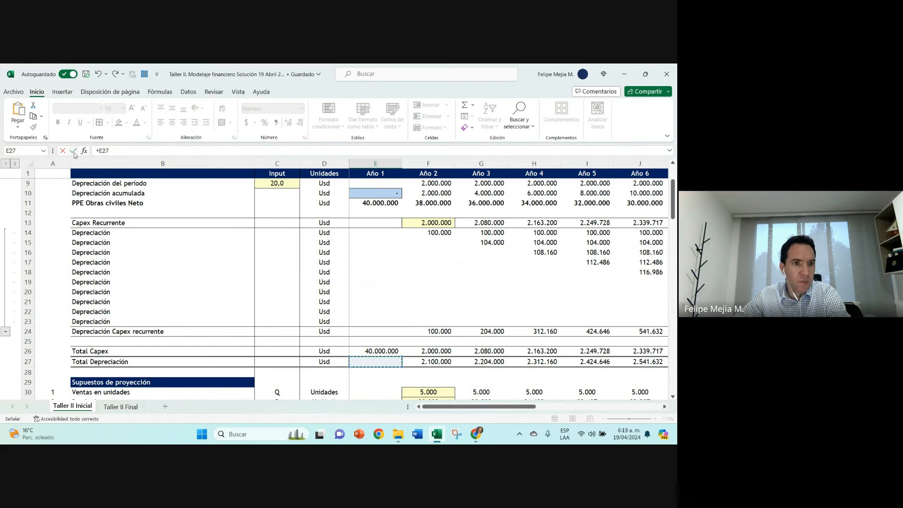
{"action": "left_click", "coordinate": [74, 151]}
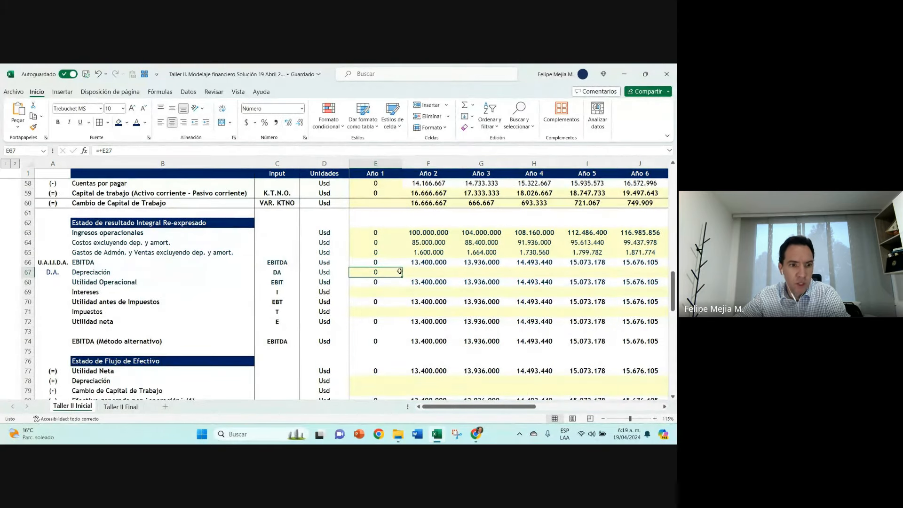
{"action": "left_click_drag", "start_coordinate": [402, 278], "coordinate": [514, 280]}
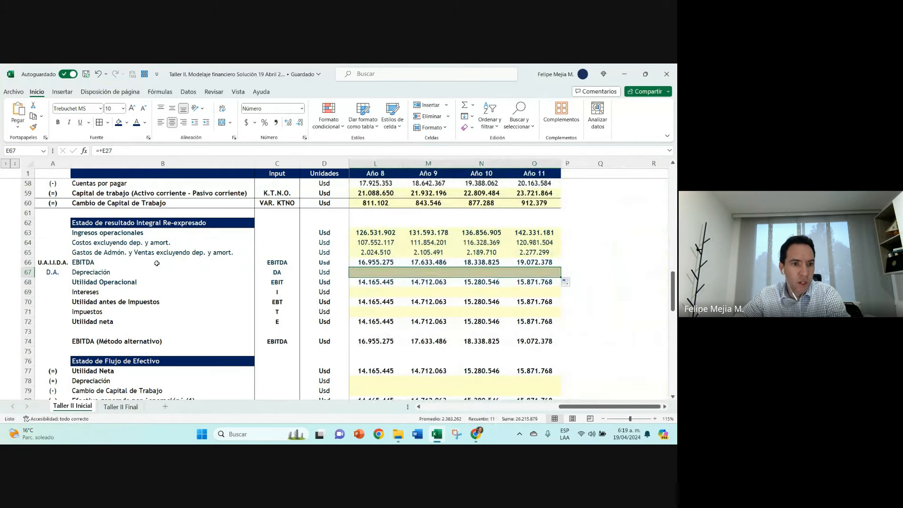
Step: Enter U.A.I.I. in A68 beside the Utilidad Operacional label
{"action": "key", "text": "Up"}
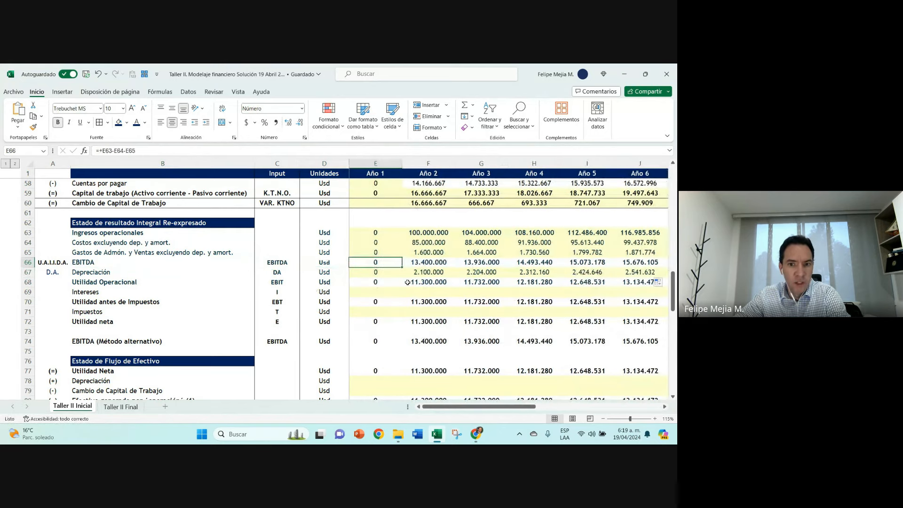
{"action": "left_click", "coordinate": [434, 262]}
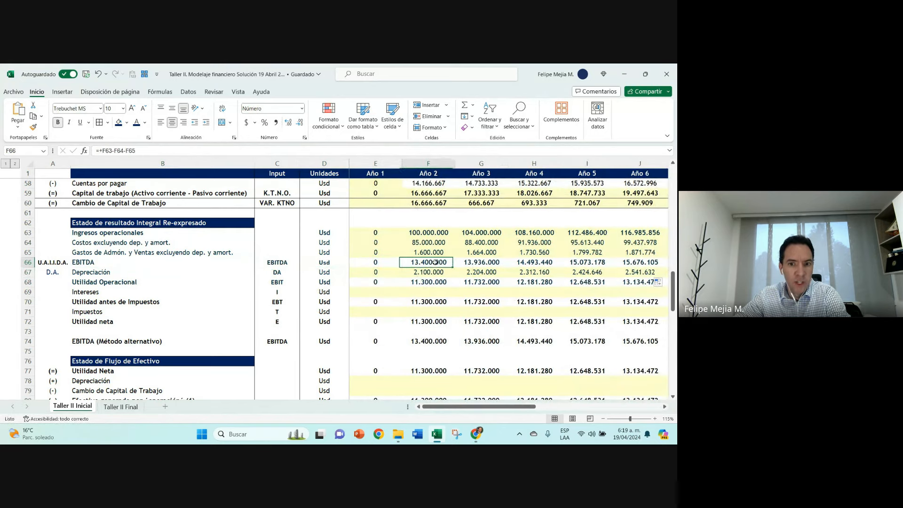
{"action": "left_click", "coordinate": [43, 274]}
{"action": "left_click", "coordinate": [49, 285]}
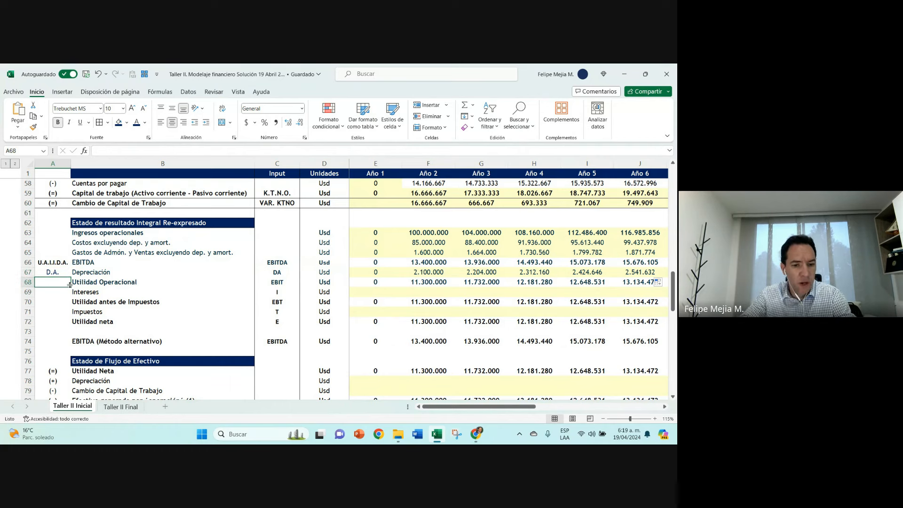
{"action": "type", "text": "U"}
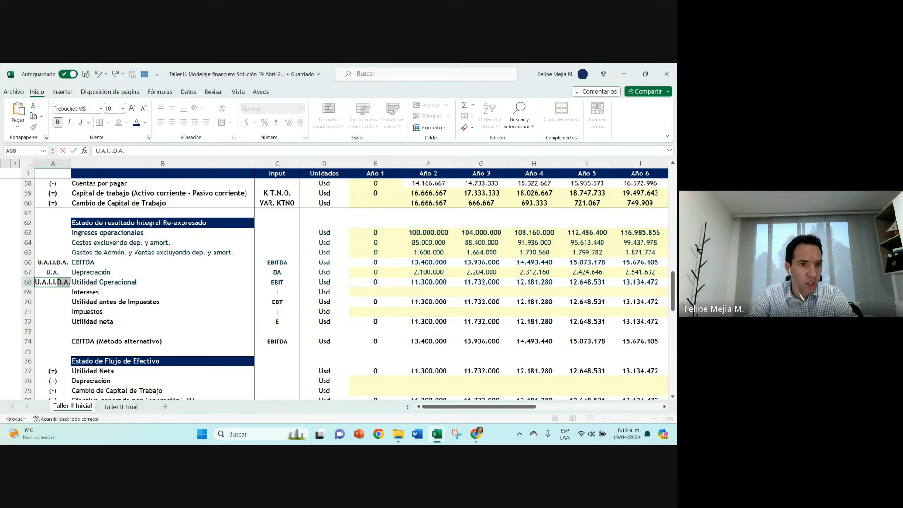
{"action": "type", "text": ".A.I.I."}
{"action": "key", "text": "Delete"}
{"action": "key", "text": "ctrl+Return"}
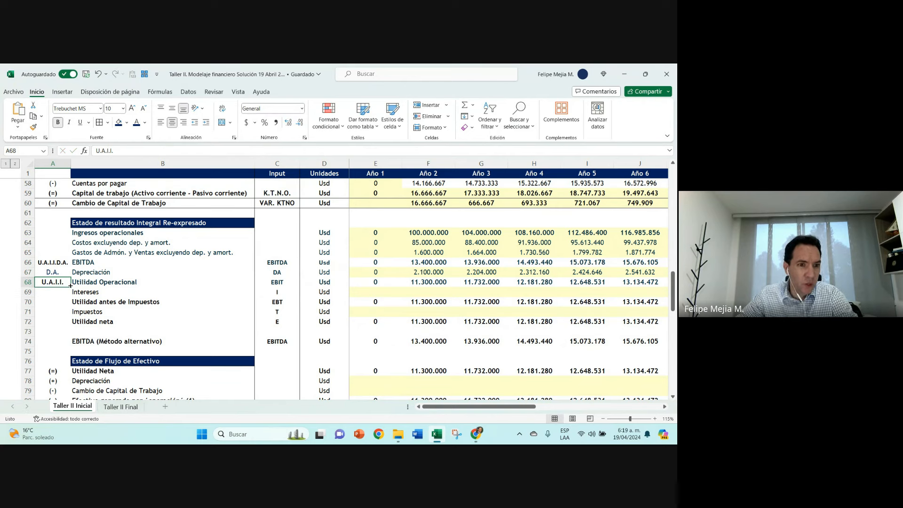
Step: Copy the formatting of the U.A.I.I.D.A. label in A66 onto the U.A.I.I. label in A68
{"action": "left_click", "coordinate": [56, 263]}
{"action": "left_click", "coordinate": [33, 127]}
{"action": "left_click", "coordinate": [52, 282]}
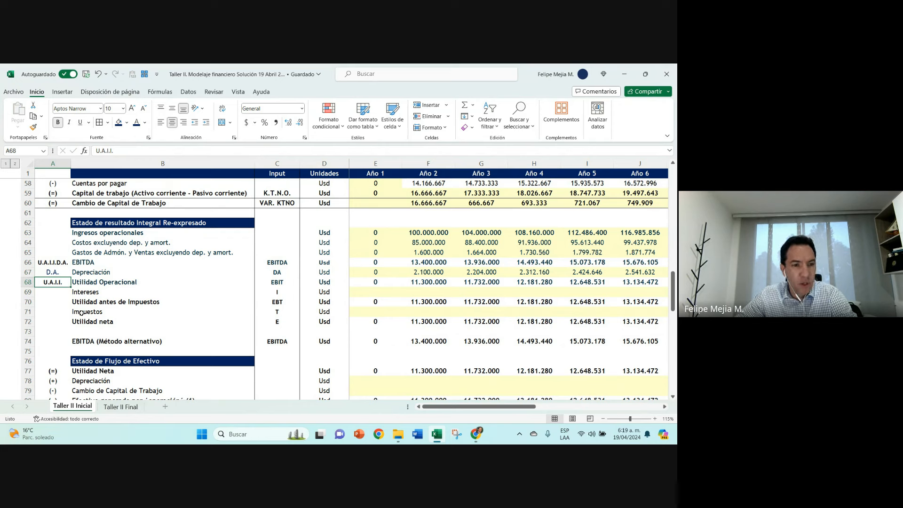
Step: Compare the EBITDA label in B66 with its code in C66
{"action": "left_click", "coordinate": [276, 262]}
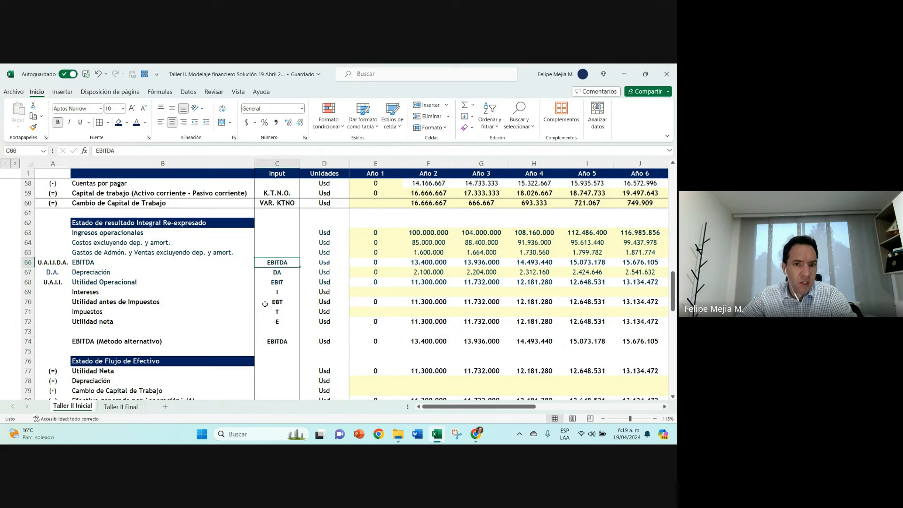
{"action": "left_click", "coordinate": [155, 259]}
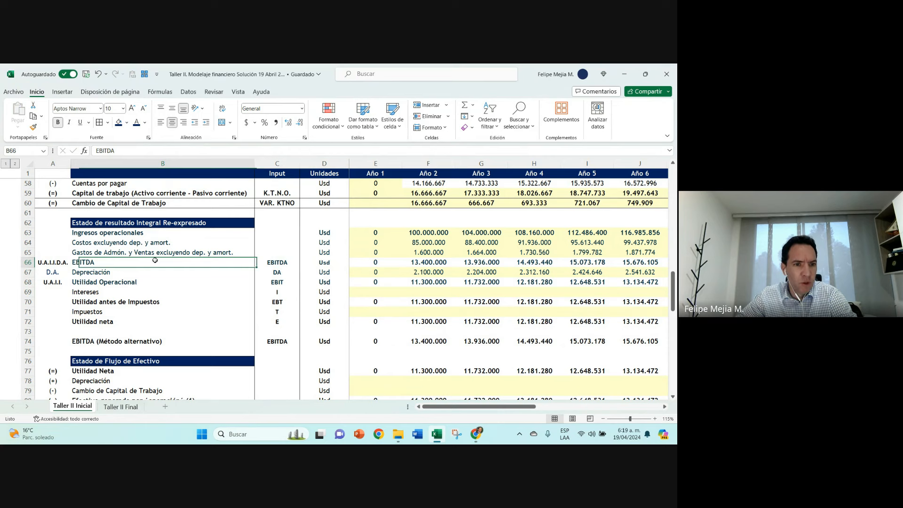
{"action": "left_click", "coordinate": [275, 262]}
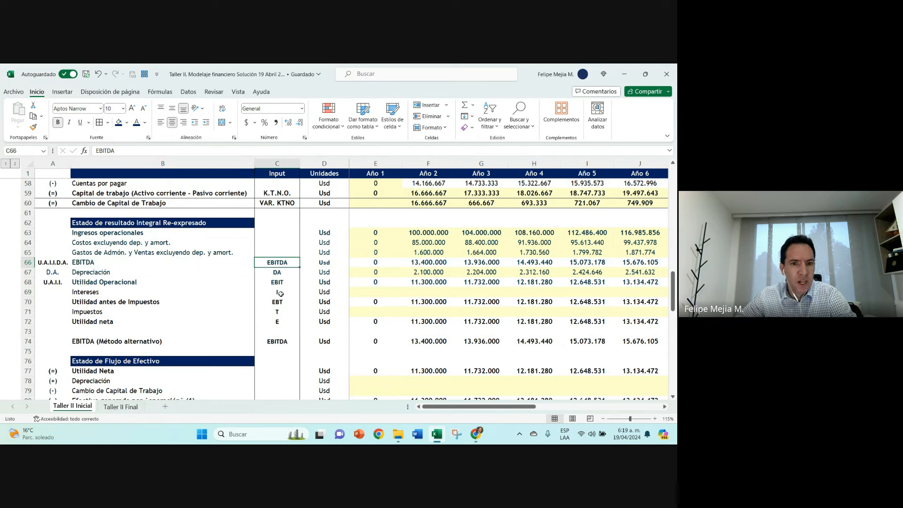
Step: Review the U.A.I.I.D.A. label in A66, the Depreciación cells E67 and F67, and the Utilidad Operacional formula in F68
{"action": "left_click", "coordinate": [48, 262]}
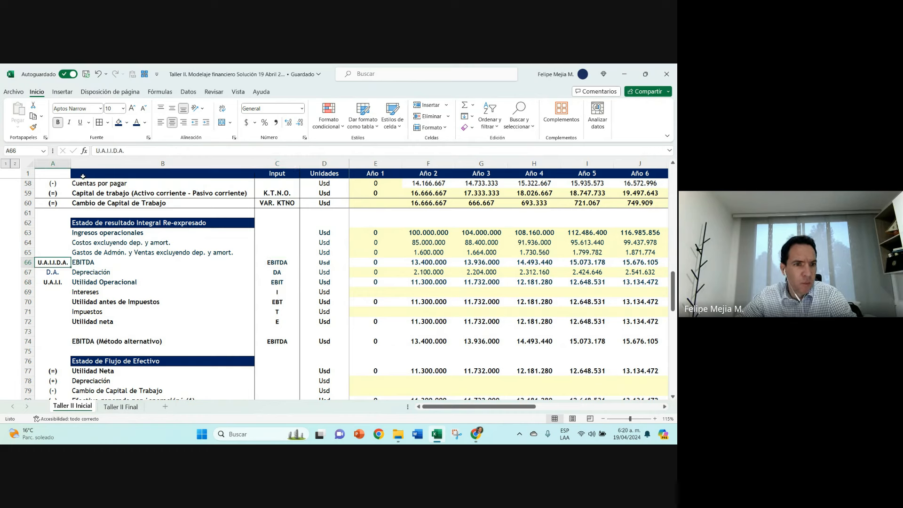
{"action": "left_click_drag", "start_coordinate": [100, 151], "coordinate": [112, 151]}
{"action": "left_click", "coordinate": [114, 151]}
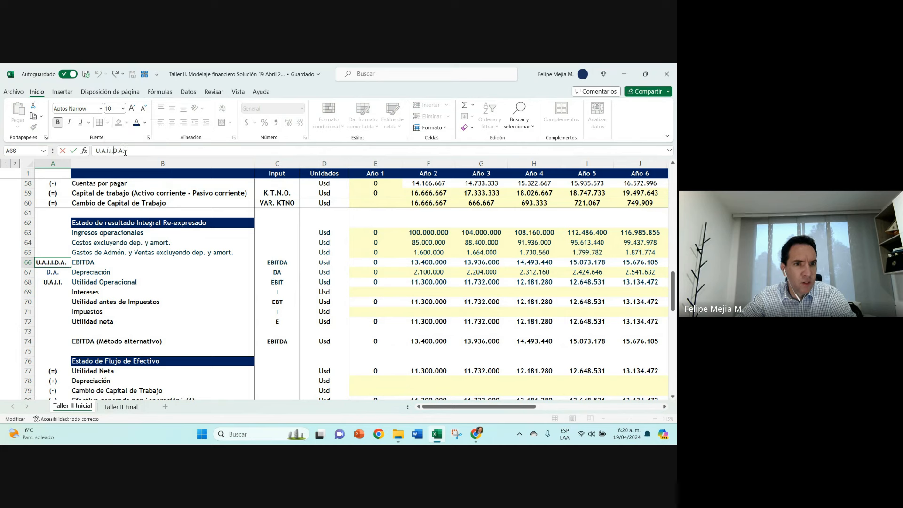
{"action": "left_click", "coordinate": [73, 151]}
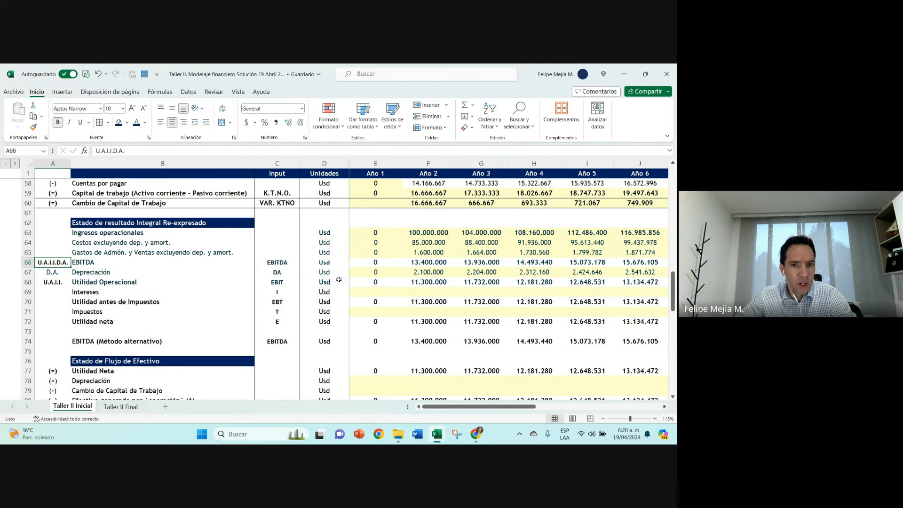
{"action": "left_click", "coordinate": [383, 274]}
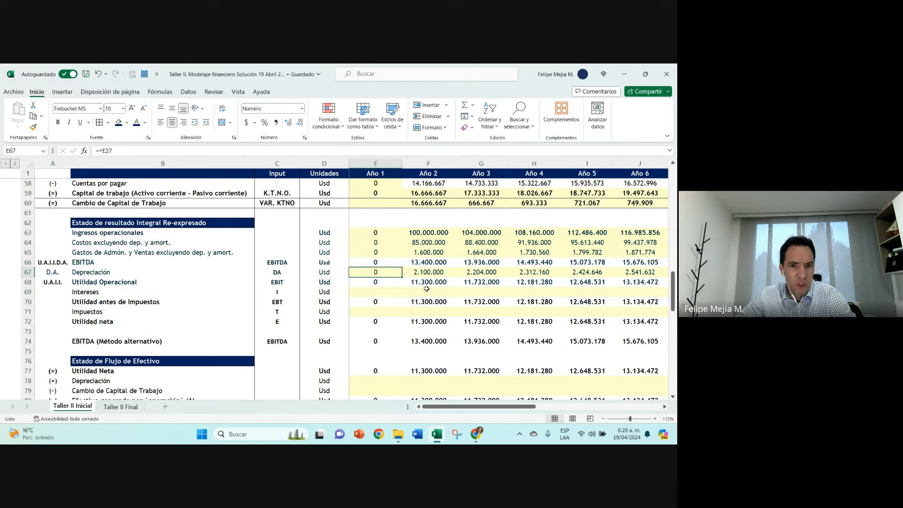
{"action": "left_click", "coordinate": [437, 272]}
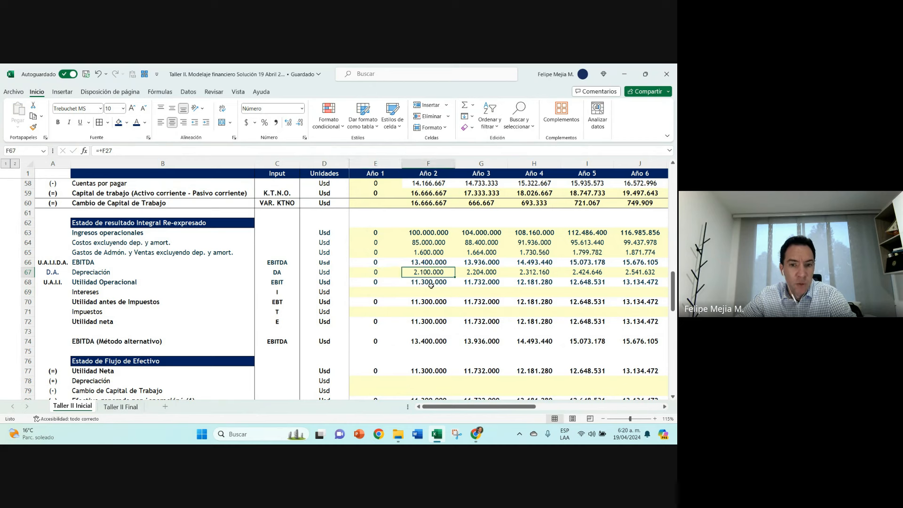
{"action": "double_click", "coordinate": [431, 282]}
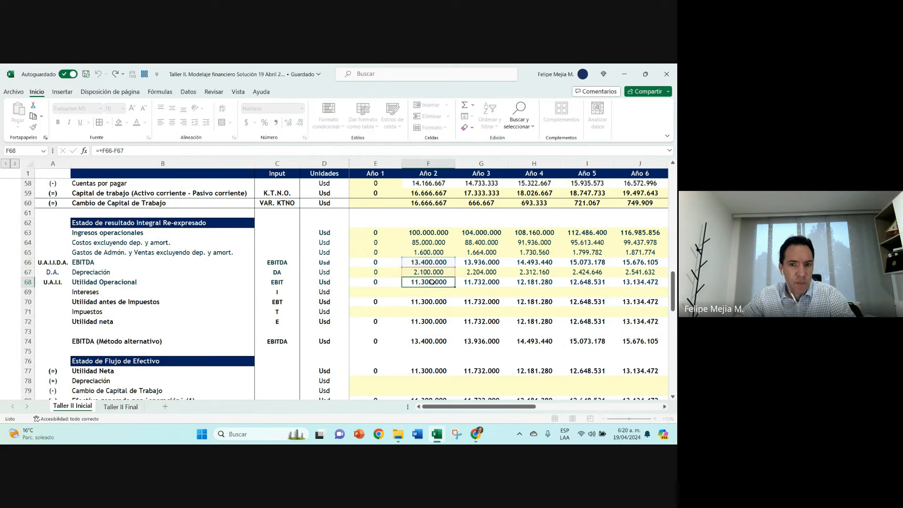
{"action": "key", "text": "Escape"}
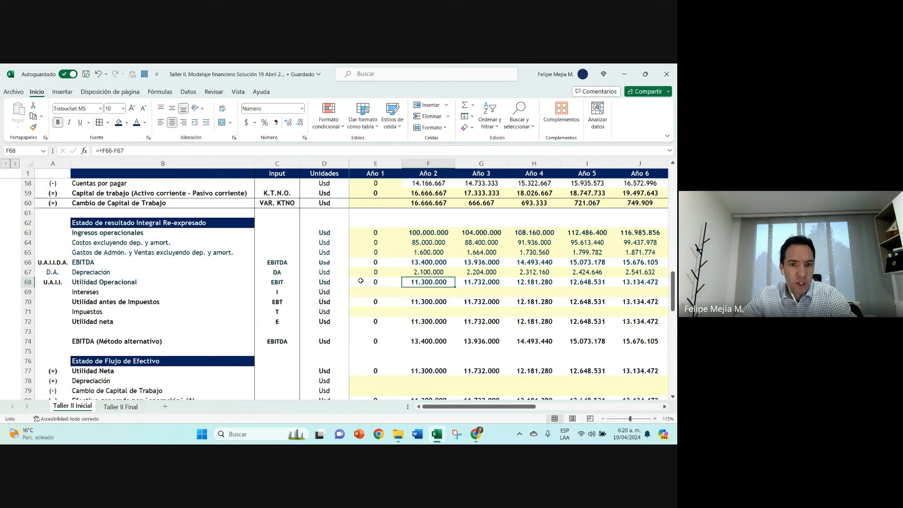
Step: Examine the Depreciación row alongside the Año 2 formulas for Ingresos operacionales, Costos, and Gastos de Admón. y Ventas
{"action": "left_click", "coordinate": [292, 272]}
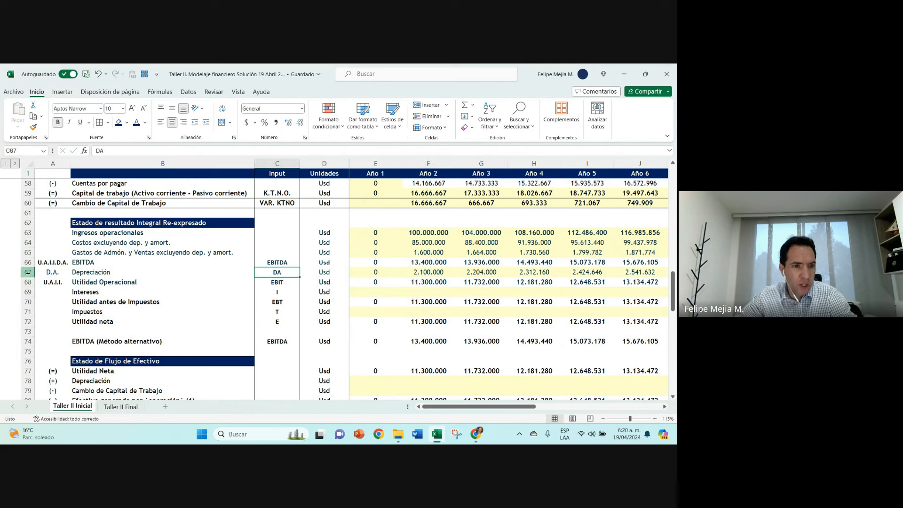
{"action": "left_click", "coordinate": [28, 273]}
{"action": "left_click_drag", "start_coordinate": [29, 253], "coordinate": [32, 243]}
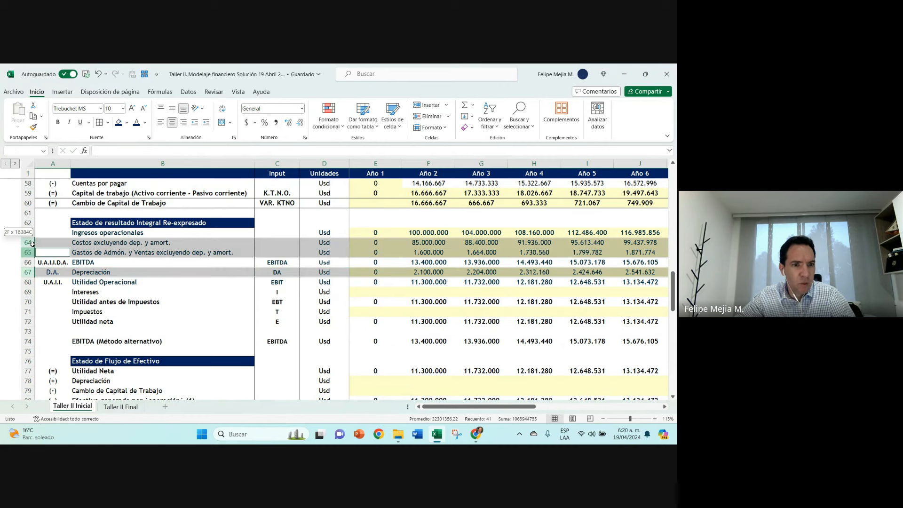
{"action": "left_click", "coordinate": [425, 271]}
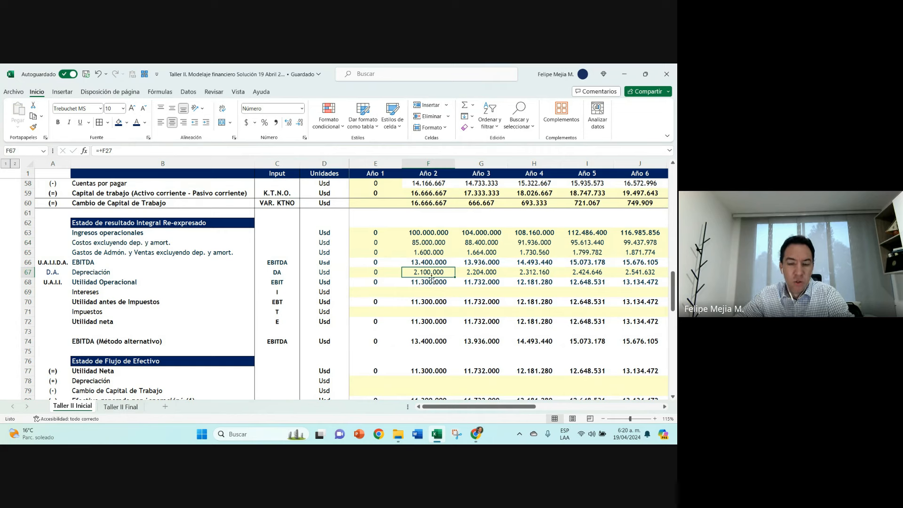
{"action": "left_click", "coordinate": [370, 276]}
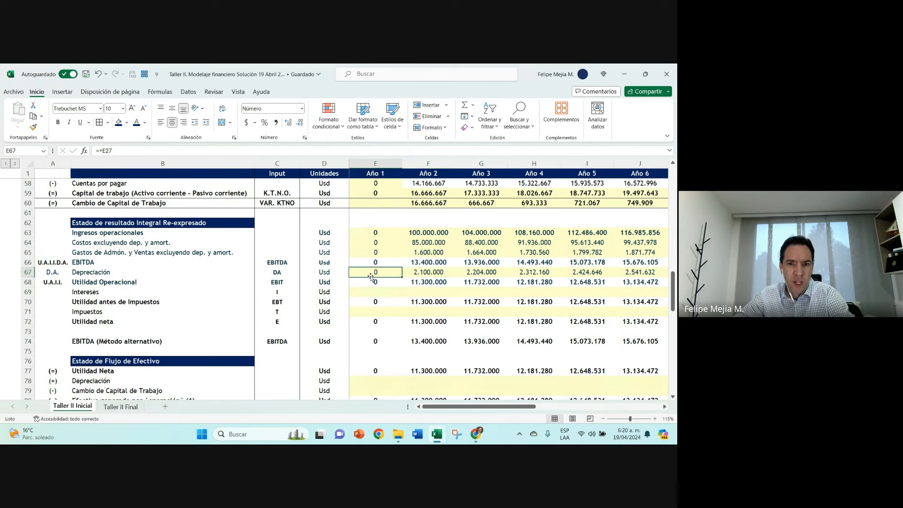
{"action": "left_click", "coordinate": [420, 271]}
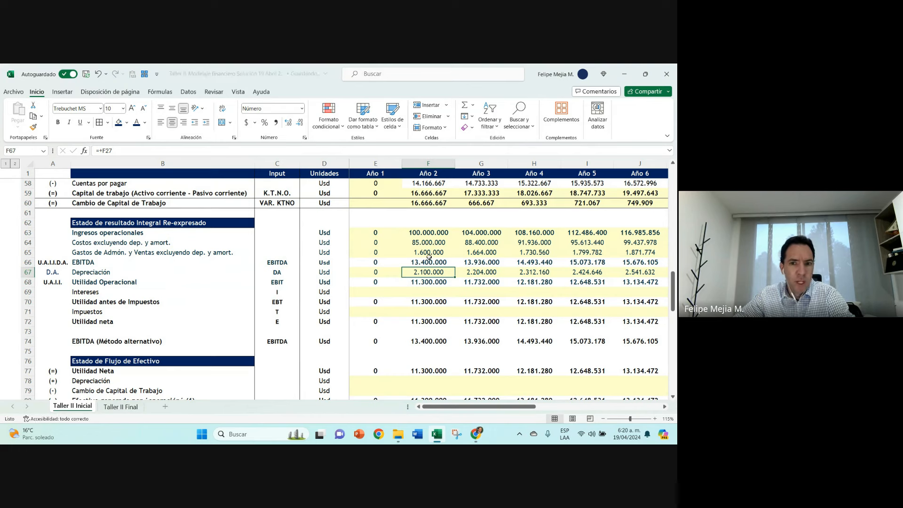
{"action": "left_click", "coordinate": [435, 233]}
{"action": "left_click", "coordinate": [427, 241]}
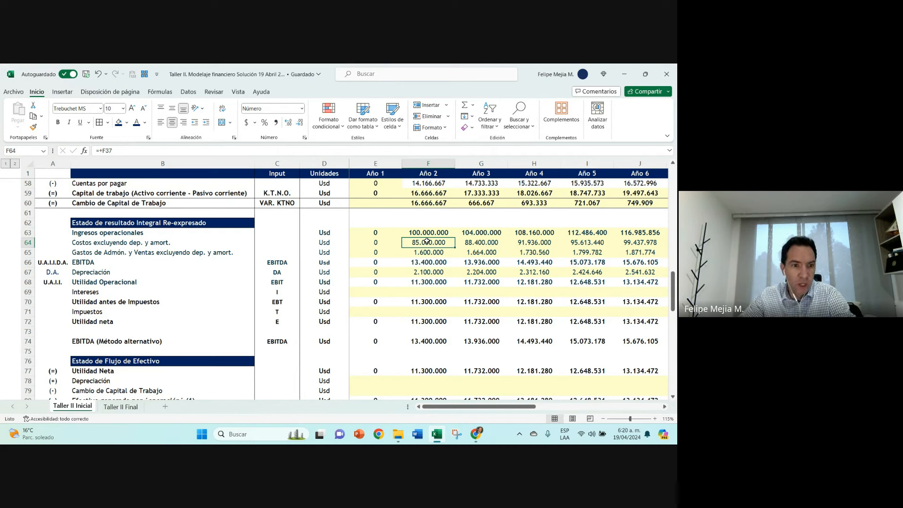
{"action": "left_click", "coordinate": [423, 252]}
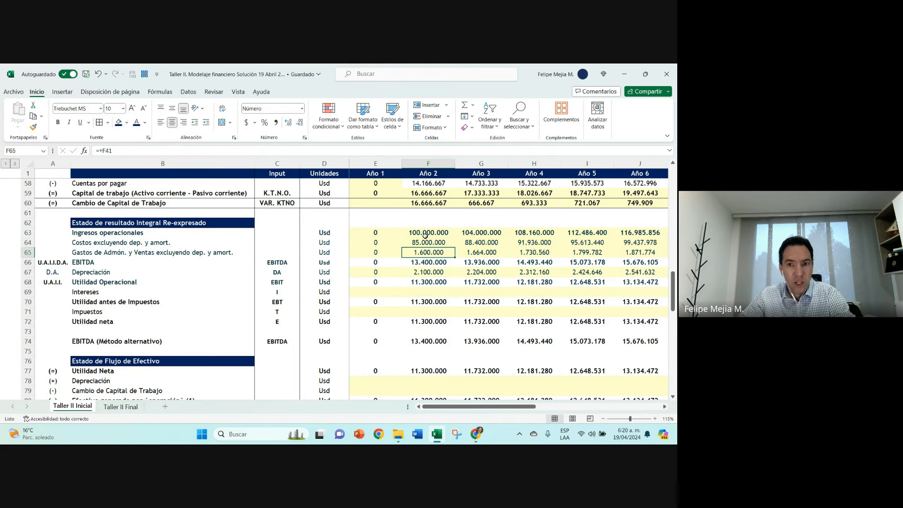
{"action": "left_click", "coordinate": [425, 232]}
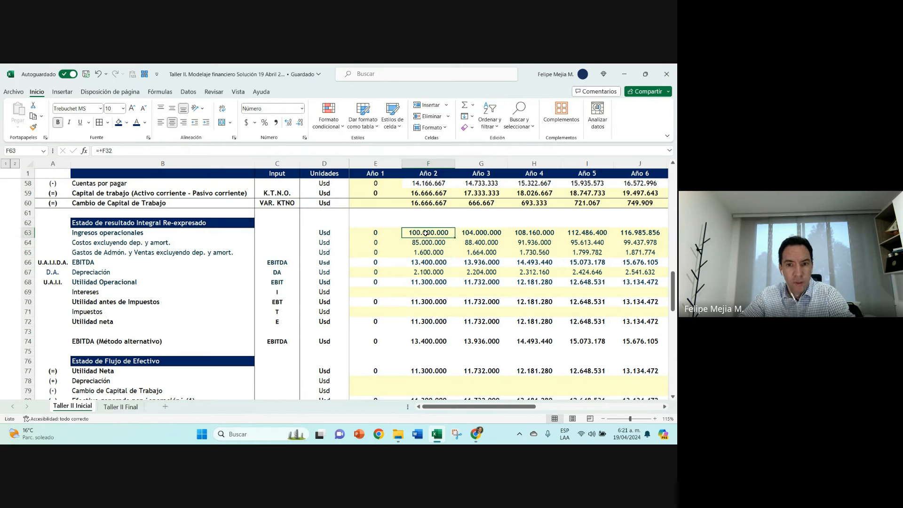
{"action": "left_click", "coordinate": [166, 407]}
{"action": "left_click", "coordinate": [495, 308]}
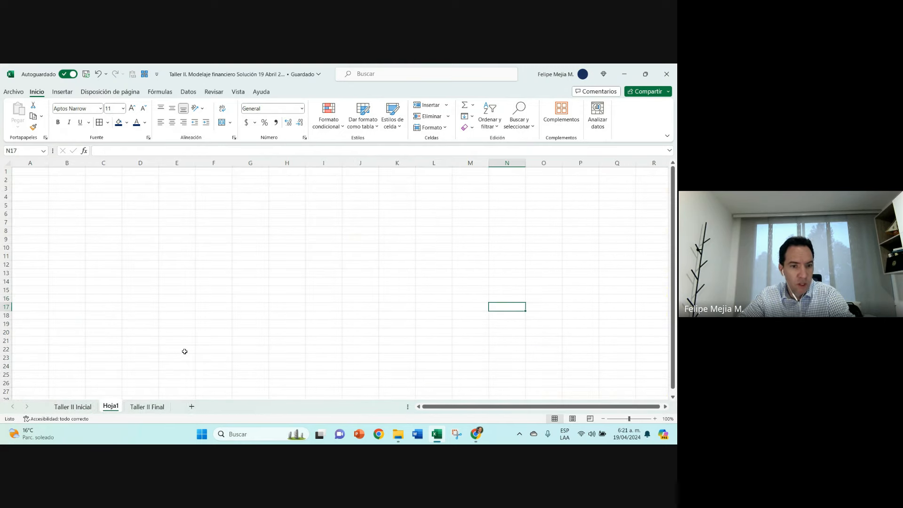
{"action": "right_click", "coordinate": [111, 405]}
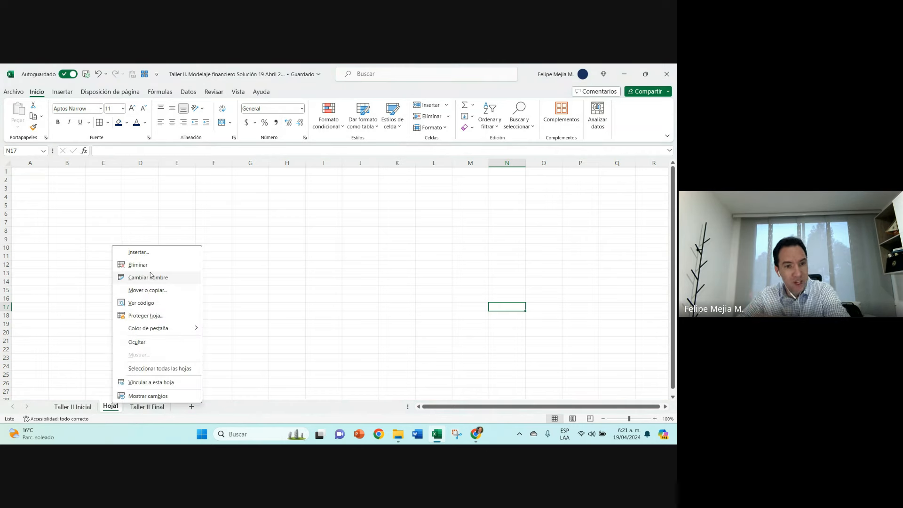
{"action": "left_click", "coordinate": [138, 265]}
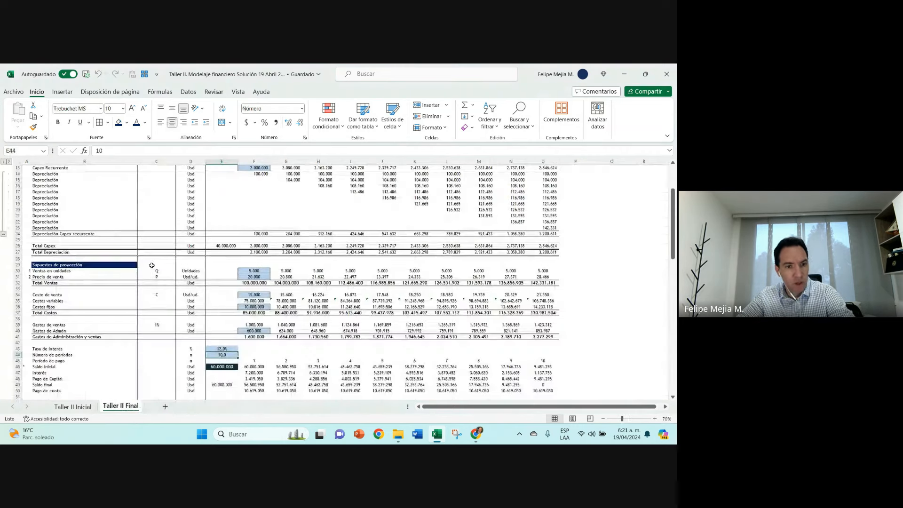
{"action": "left_click", "coordinate": [72, 407]}
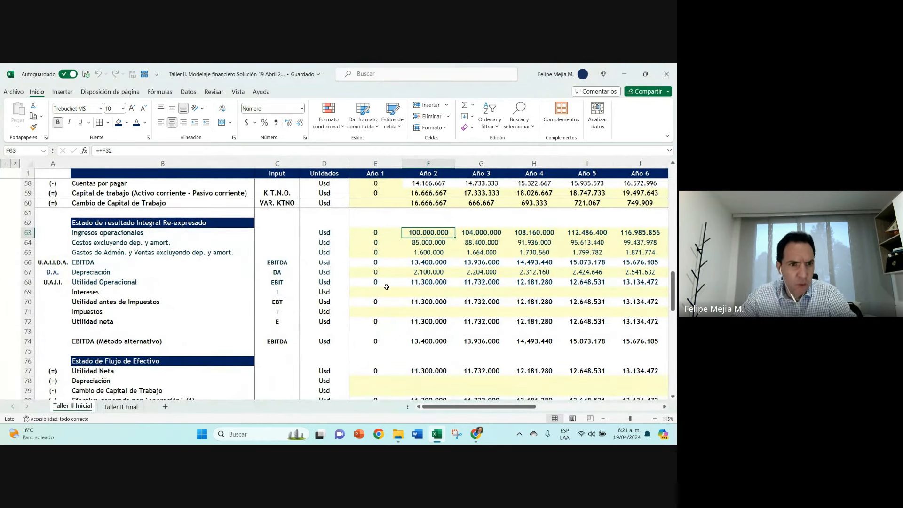
Step: Copy the formatting of the D.A. label in A67 onto A66:A68 and widen column A slightly
{"action": "left_click", "coordinate": [48, 273]}
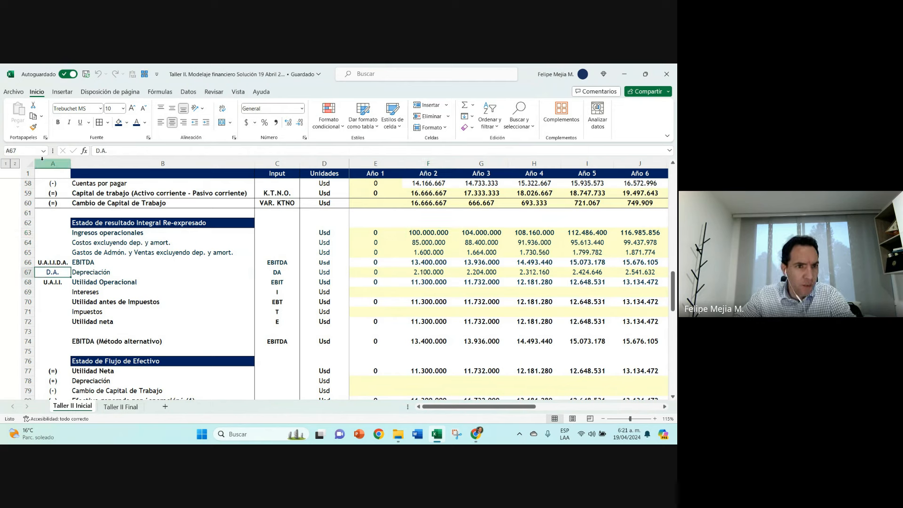
{"action": "left_click", "coordinate": [33, 127]}
{"action": "left_click_drag", "start_coordinate": [52, 262], "coordinate": [54, 284]}
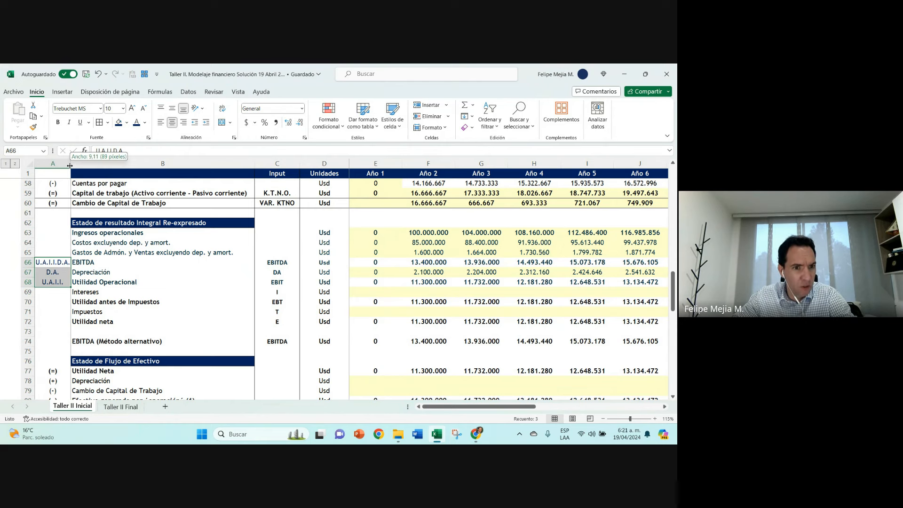
{"action": "left_click_drag", "start_coordinate": [69, 165], "coordinate": [74, 165]}
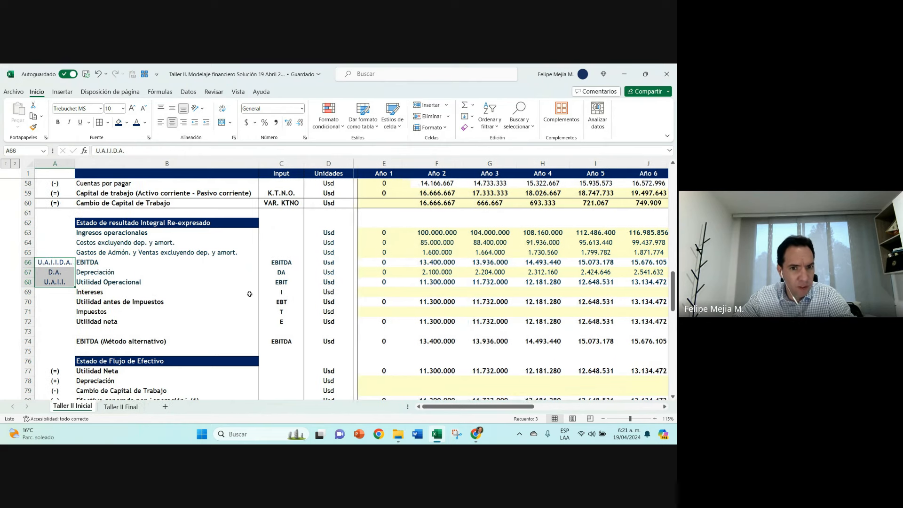
Step: Examine the EBIT code in C68 and its Año 1 formula, along with the Intereses and Impuestos rows
{"action": "left_click", "coordinate": [288, 281]}
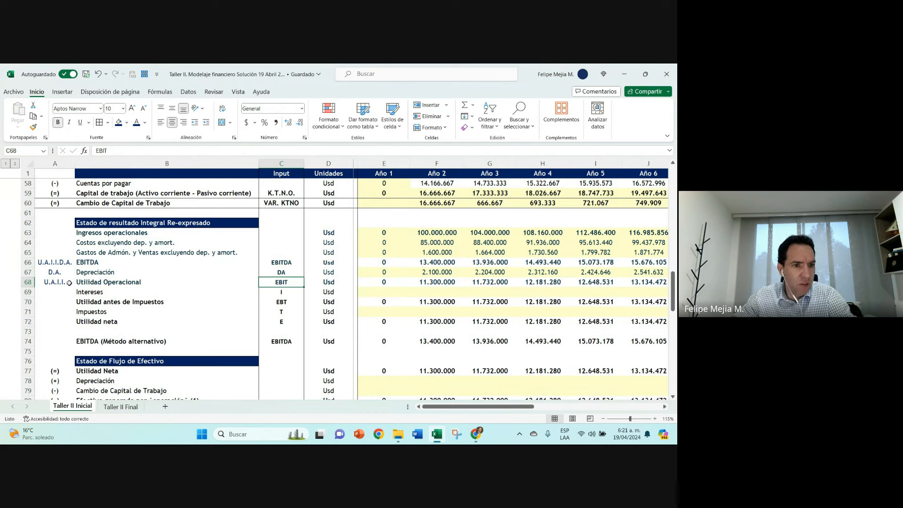
{"action": "left_click", "coordinate": [27, 292]}
{"action": "left_click", "coordinate": [28, 311], "text": "ctrl"}
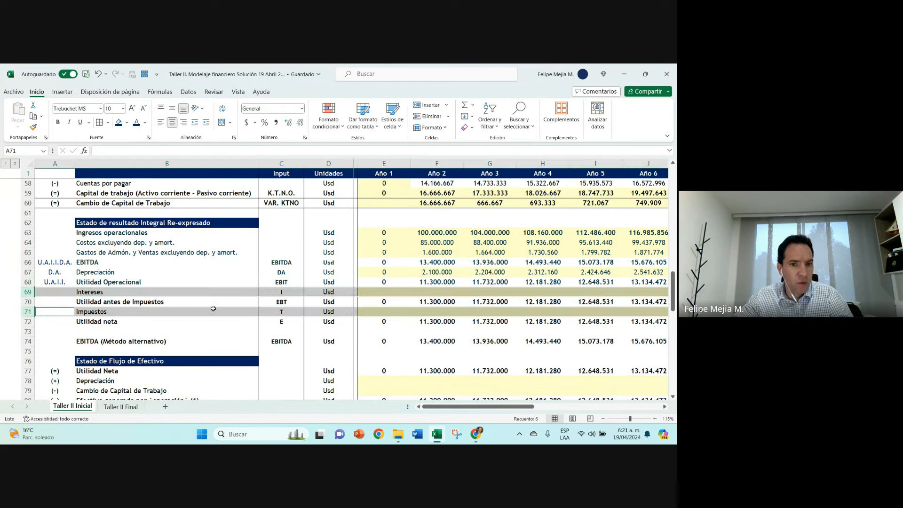
{"action": "left_click", "coordinate": [282, 282]}
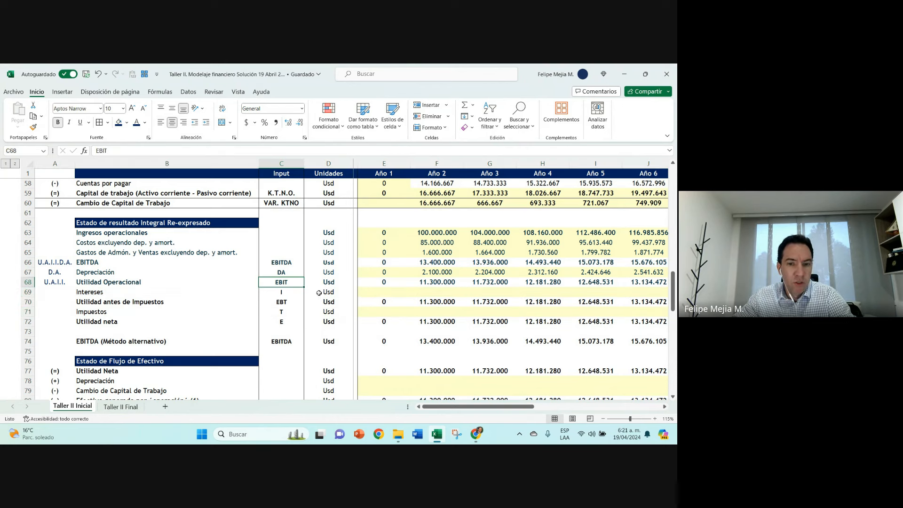
{"action": "key", "text": "Right"}
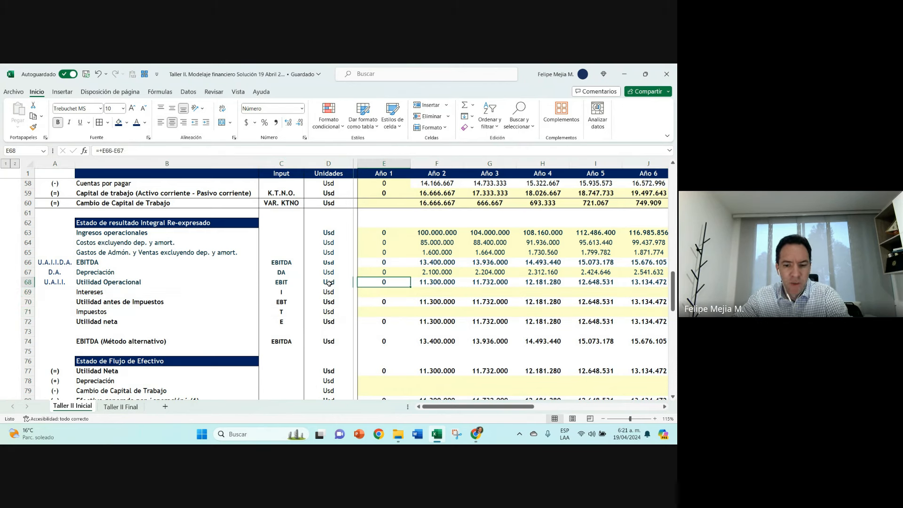
{"action": "key", "text": "Left"}
{"action": "key", "text": "Left"}
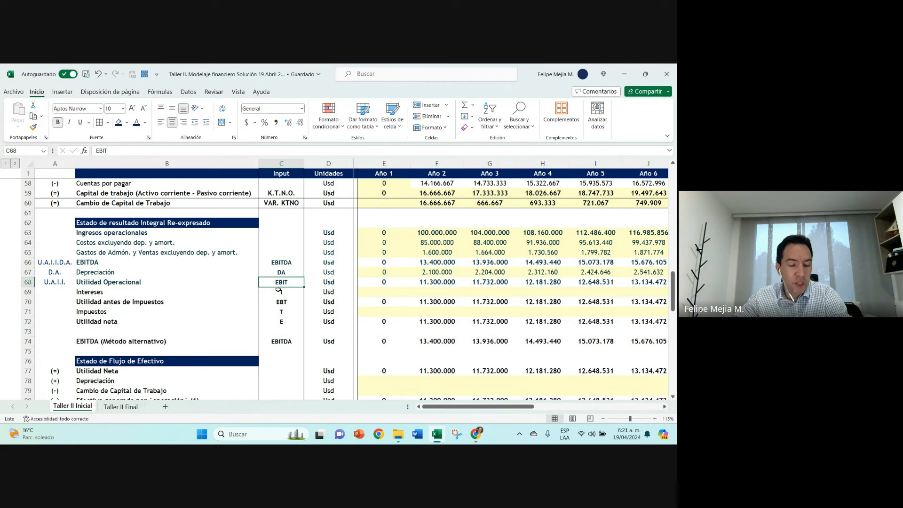
Step: Try to change the font of the whole Taller II Inicial sheet to Aptos
{"action": "left_click", "coordinate": [29, 164]}
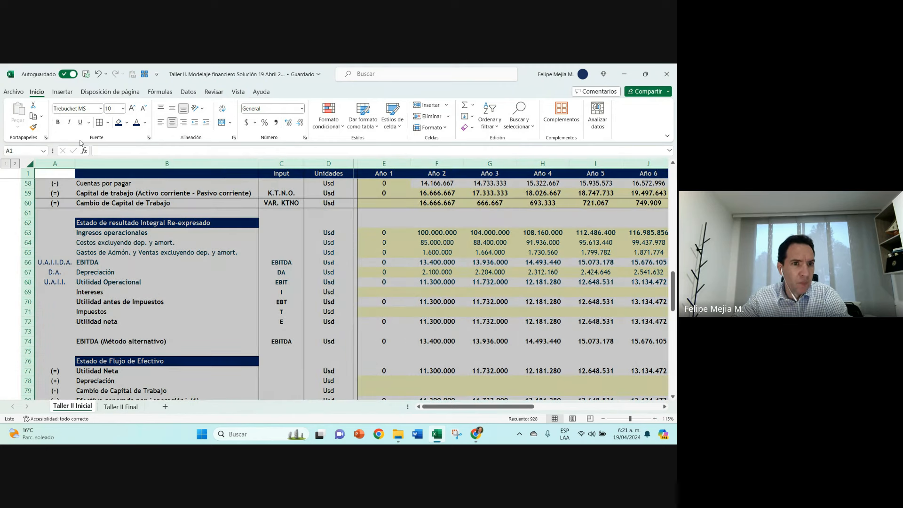
{"action": "left_click", "coordinate": [123, 110]}
{"action": "left_click", "coordinate": [111, 142]}
{"action": "left_click", "coordinate": [100, 110]}
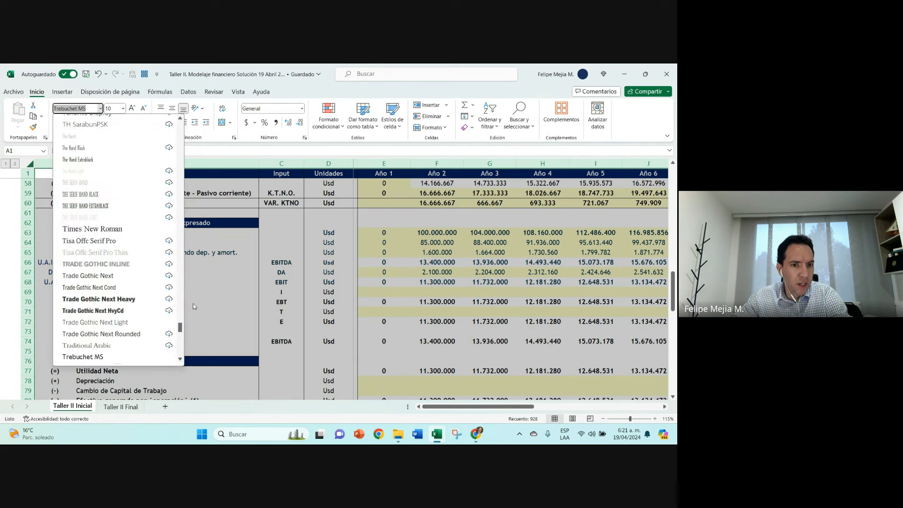
{"action": "left_click_drag", "start_coordinate": [180, 328], "coordinate": [181, 124]}
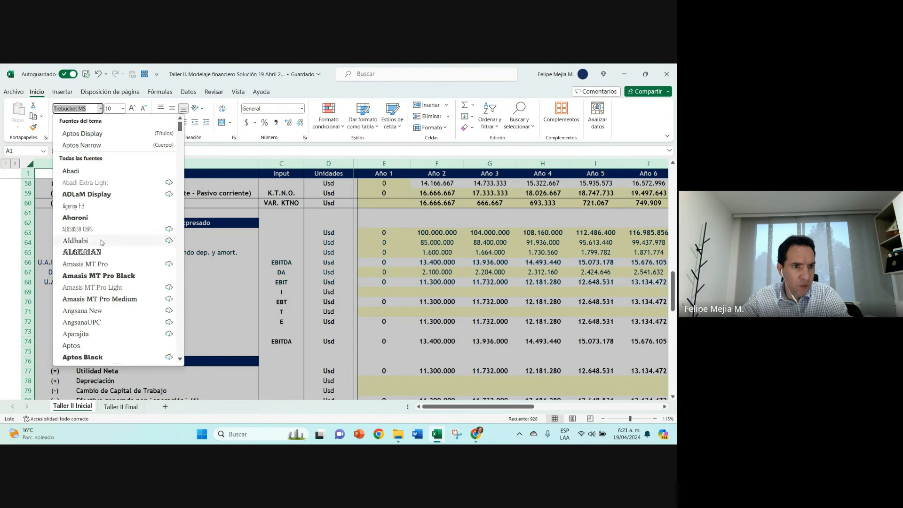
{"action": "scroll", "coordinate": [101, 241], "scroll_direction": "down", "scroll_amount": 3}
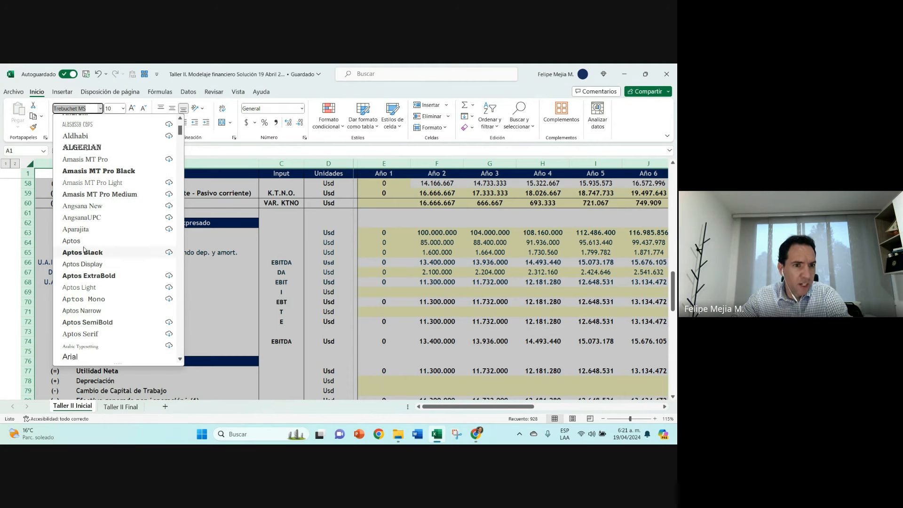
{"action": "left_click", "coordinate": [73, 240]}
{"action": "left_click", "coordinate": [65, 282]}
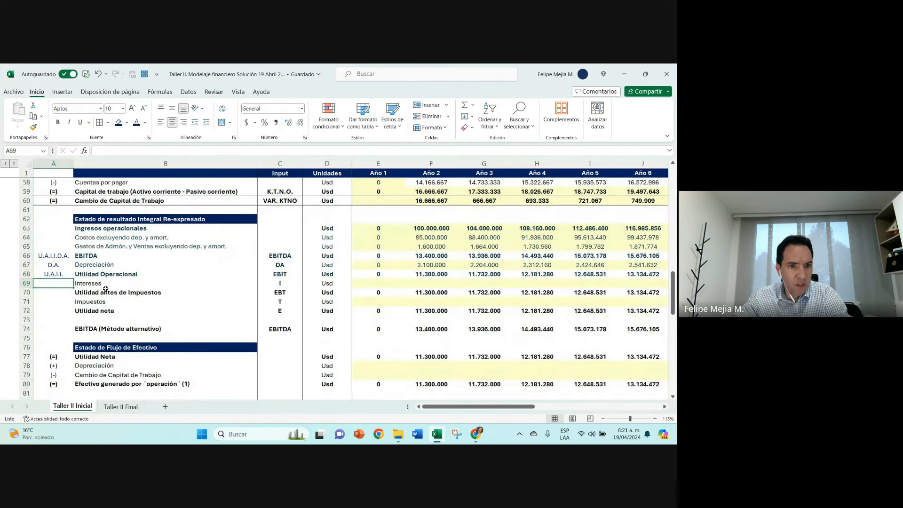
Step: Add a top border across the Intereses row, row 69, to separate it from Utilidad Operacional
{"action": "left_click", "coordinate": [106, 285]}
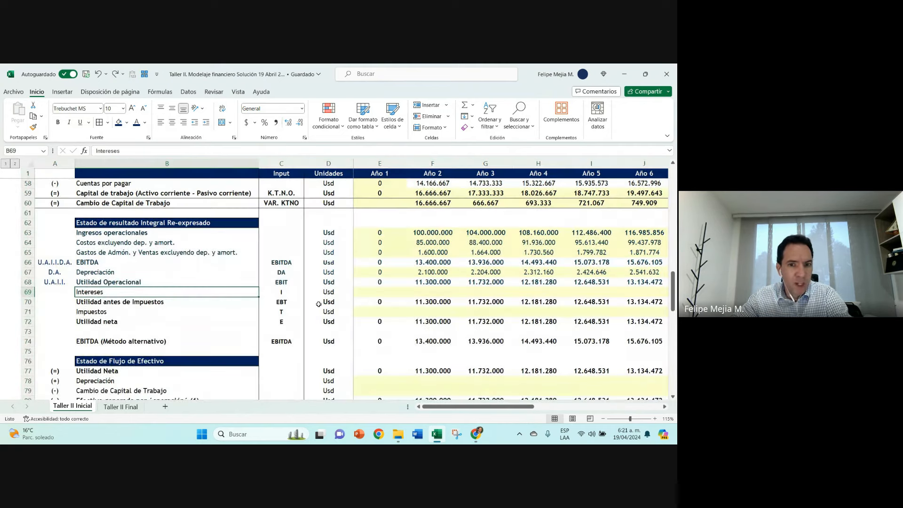
{"action": "left_click", "coordinate": [381, 291]}
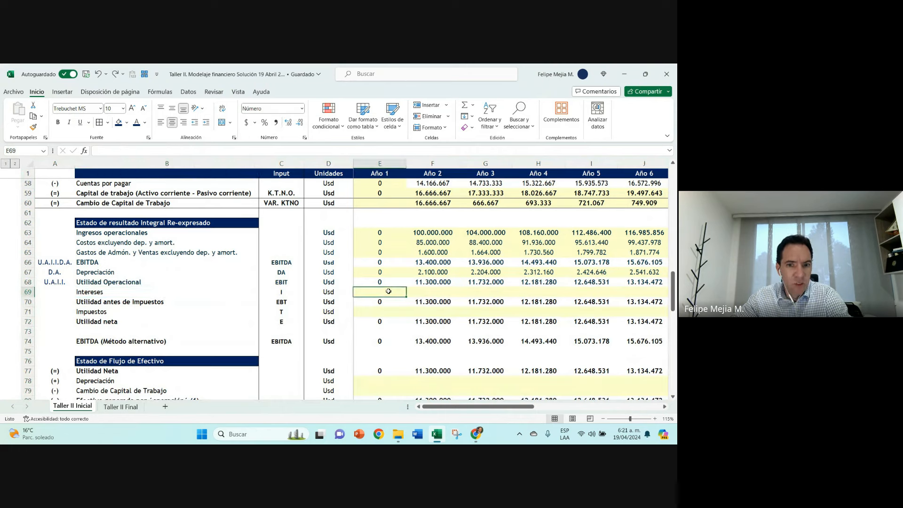
{"action": "left_click", "coordinate": [28, 292]}
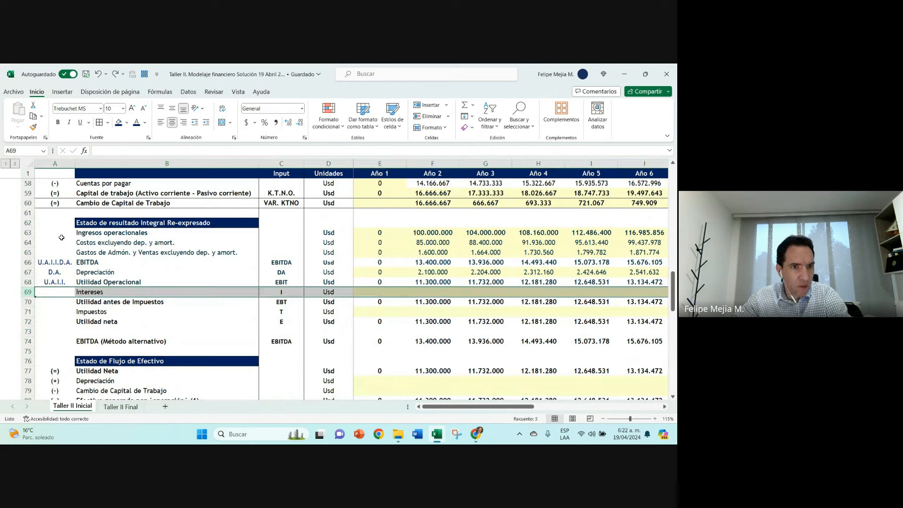
{"action": "left_click", "coordinate": [108, 122]}
{"action": "left_click", "coordinate": [128, 160]}
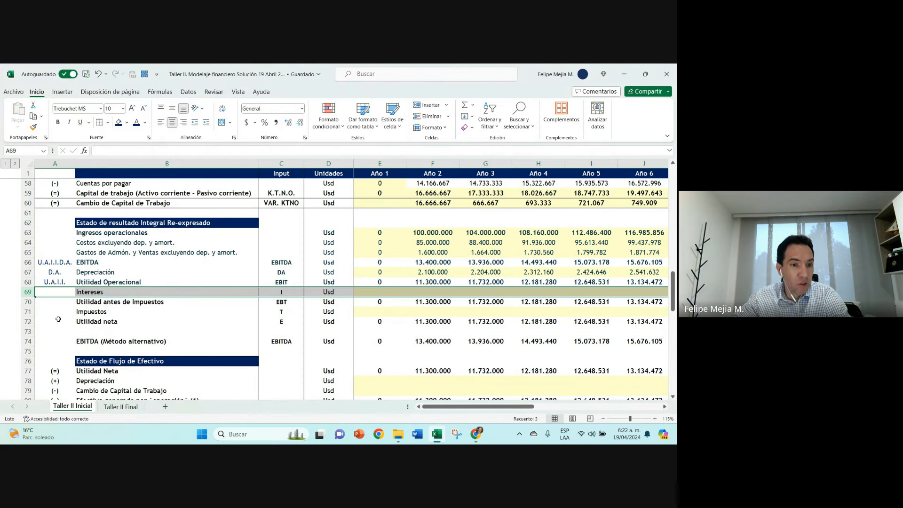
{"action": "left_click", "coordinate": [58, 323]}
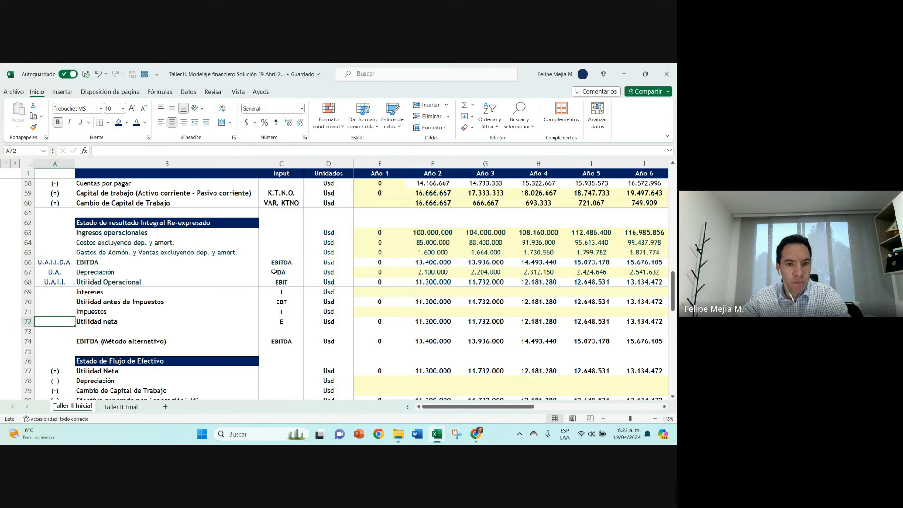
Step: Try to change the font of the whole Taller II Inicial sheet to Arial Narrow
{"action": "left_click", "coordinate": [217, 271]}
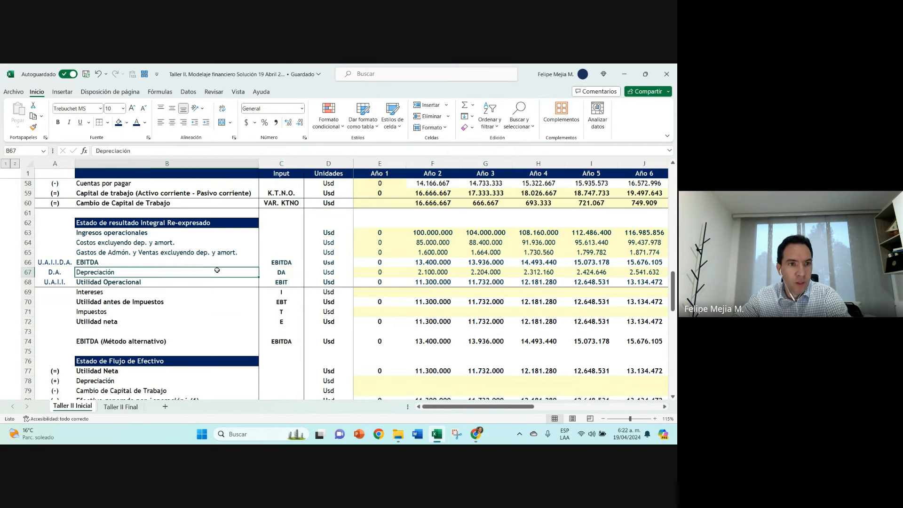
{"action": "left_click", "coordinate": [31, 163]}
{"action": "left_click", "coordinate": [100, 108]}
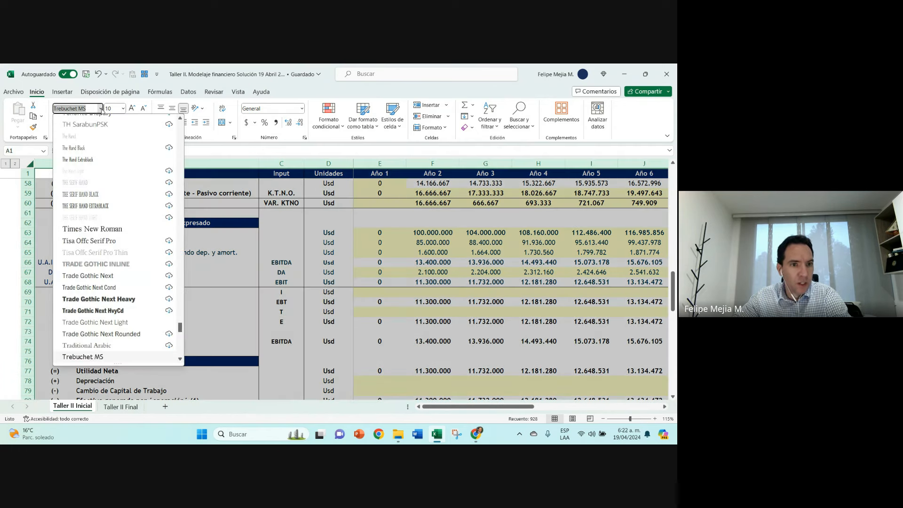
{"action": "left_click_drag", "start_coordinate": [180, 327], "coordinate": [190, 112]}
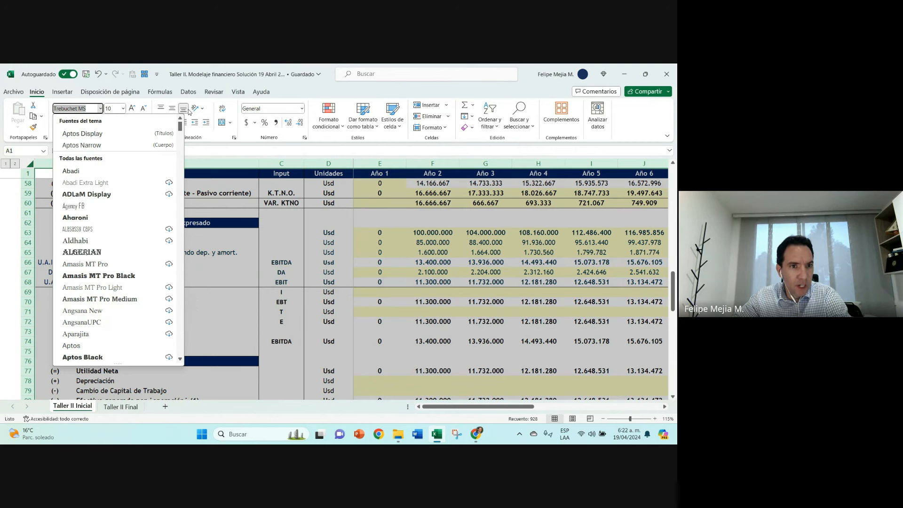
{"action": "scroll", "coordinate": [92, 235], "scroll_direction": "down", "scroll_amount": 3}
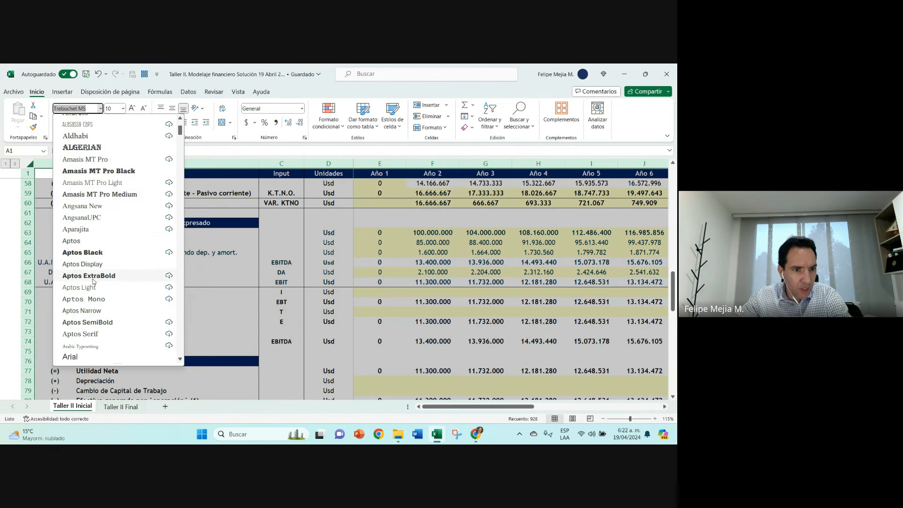
{"action": "scroll", "coordinate": [92, 287], "scroll_direction": "down", "scroll_amount": 1}
{"action": "left_click", "coordinate": [91, 344]}
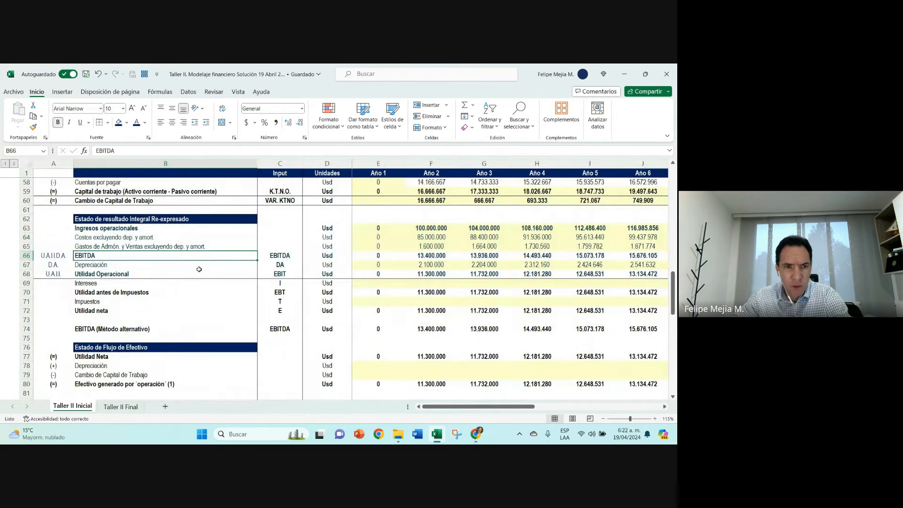
{"action": "key", "text": "ctrl+z"}
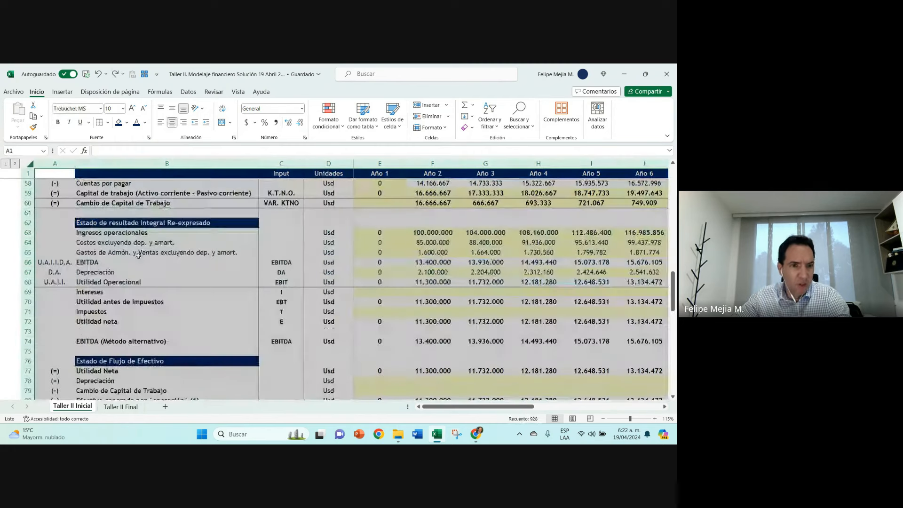
Step: Set the font of the whole Taller II Inicial sheet to Trebuchet MS
{"action": "left_click", "coordinate": [102, 108]}
{"action": "type", "text": "Tre"}
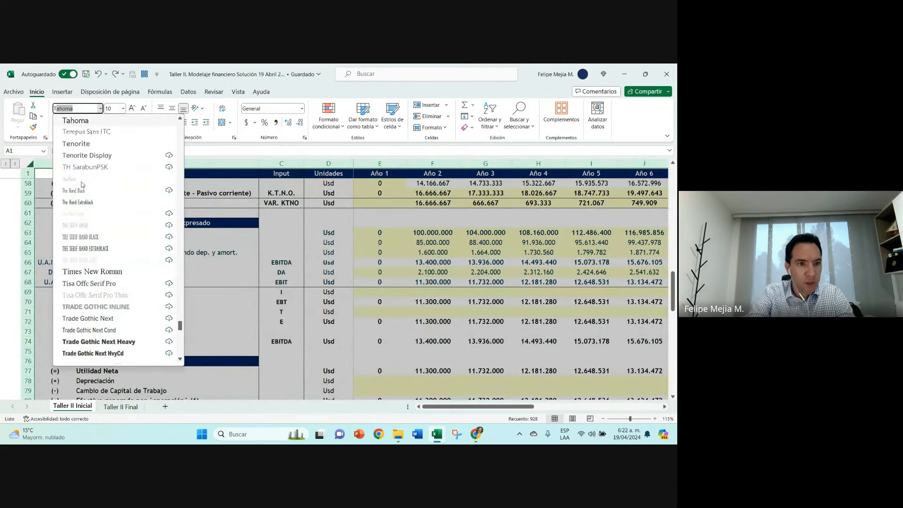
{"action": "type", "text": "buch"}
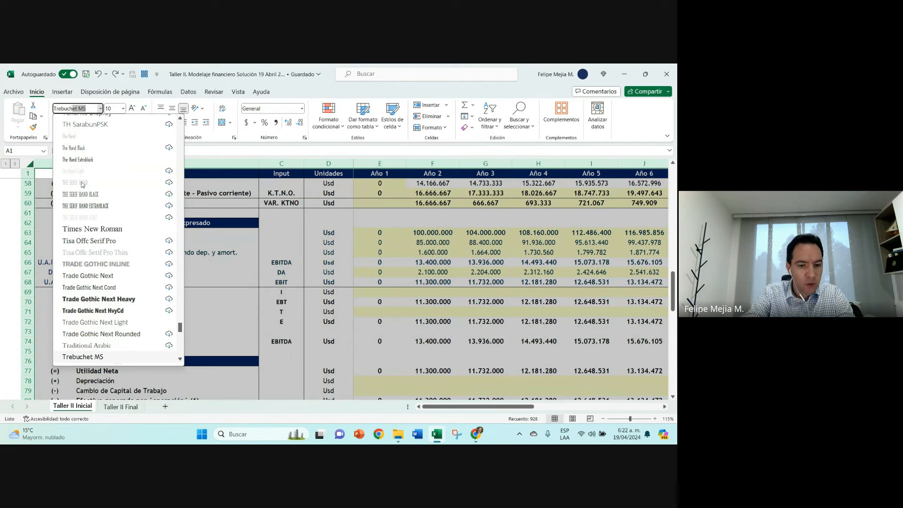
{"action": "type", "text": "et MS"}
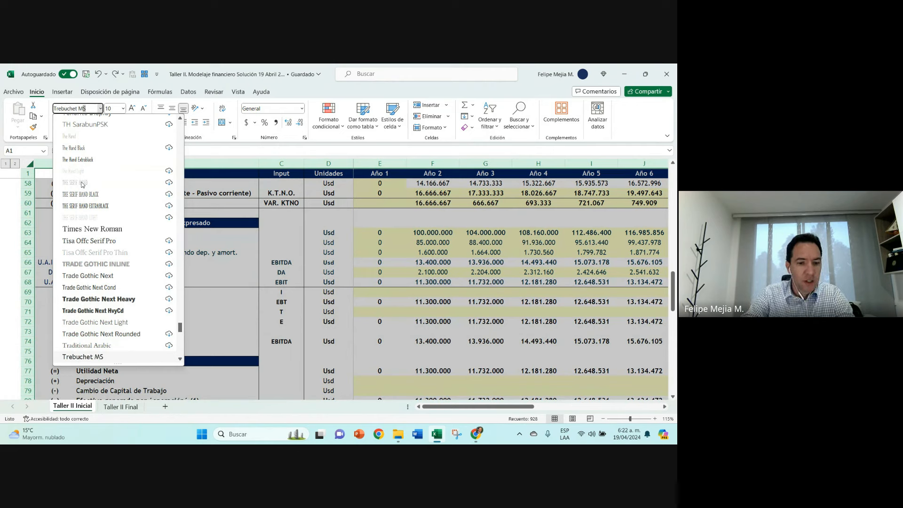
{"action": "key", "text": "Return"}
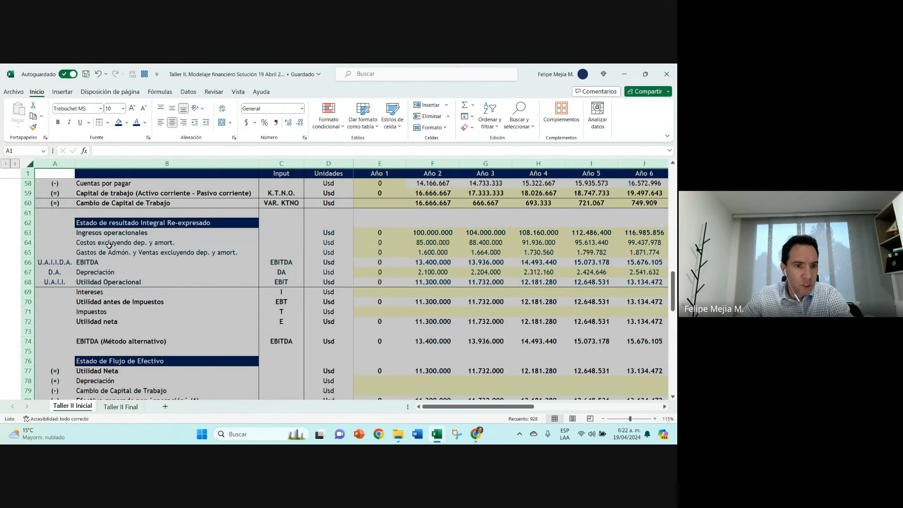
{"action": "left_click", "coordinate": [167, 241]}
Step: Examine the EBITDA, Depreciación and U.A.I.I. labels, the Intereses row, and the Año 2 formula for Utilidad Operacional
{"action": "left_click", "coordinate": [216, 273]}
{"action": "left_click", "coordinate": [284, 272]}
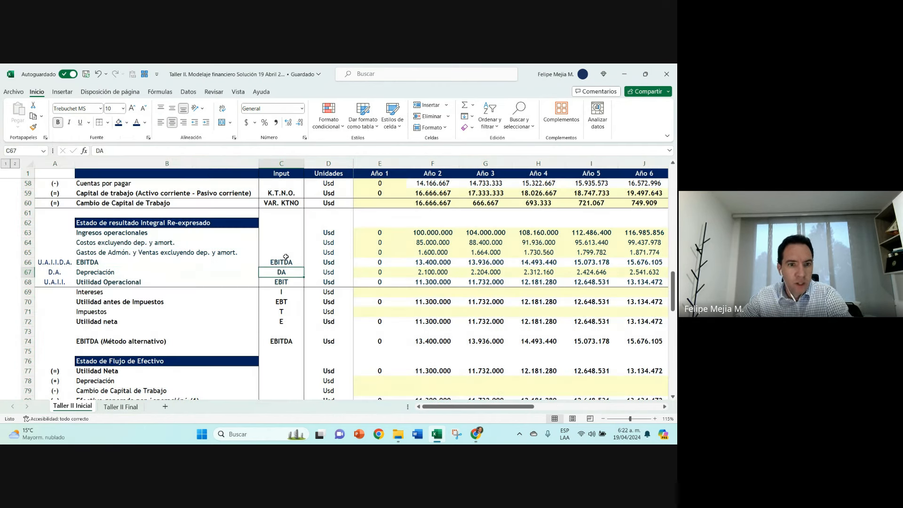
{"action": "left_click", "coordinate": [285, 256]}
{"action": "left_click", "coordinate": [257, 262]}
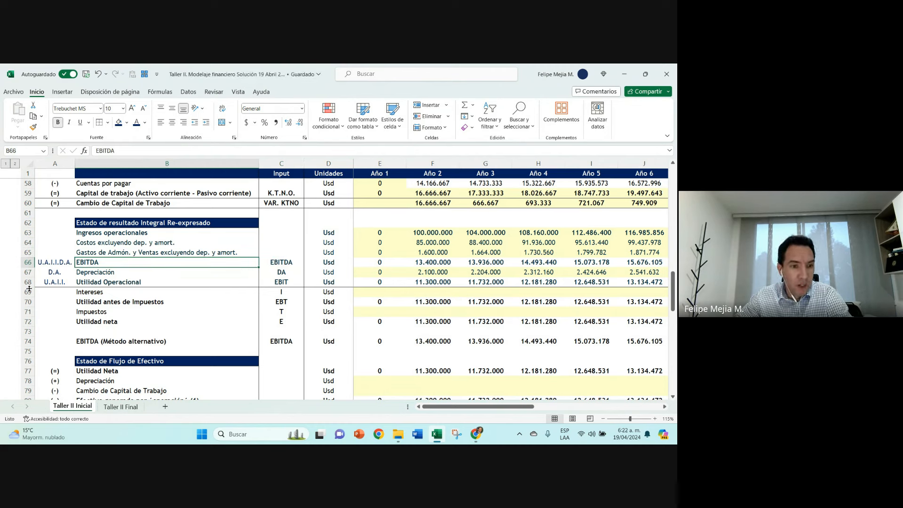
{"action": "left_click", "coordinate": [44, 282]}
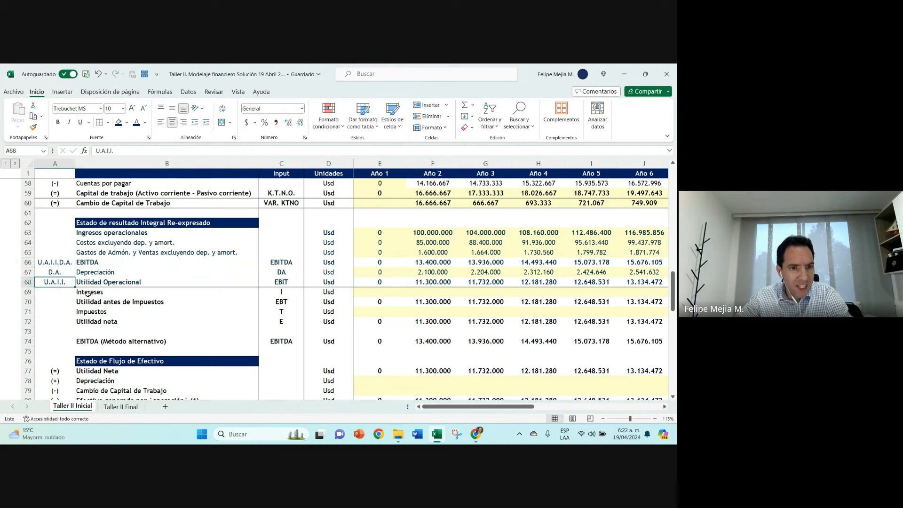
{"action": "left_click", "coordinate": [88, 293]}
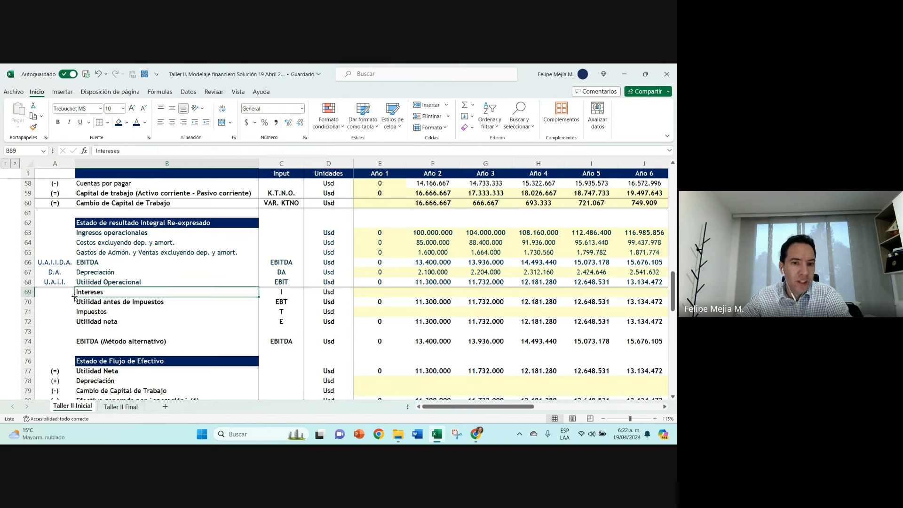
{"action": "left_click", "coordinate": [445, 282]}
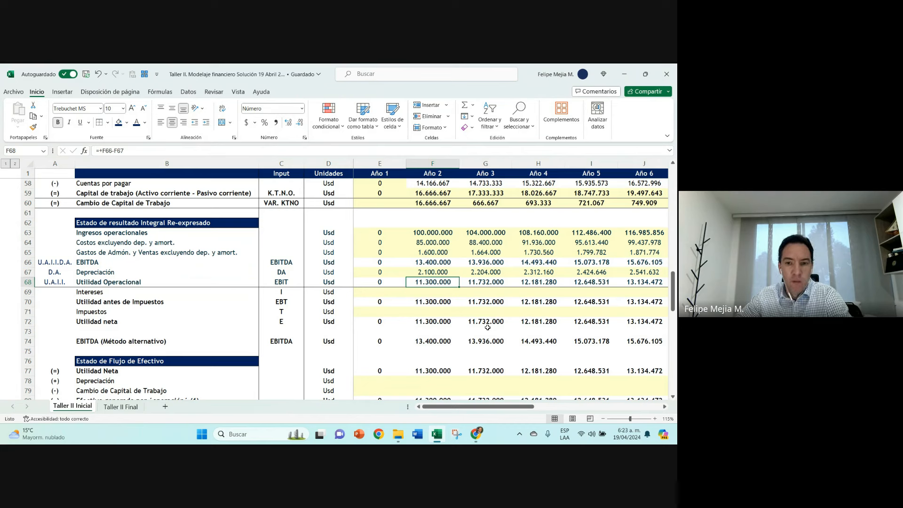
{"action": "left_click", "coordinate": [396, 214]}
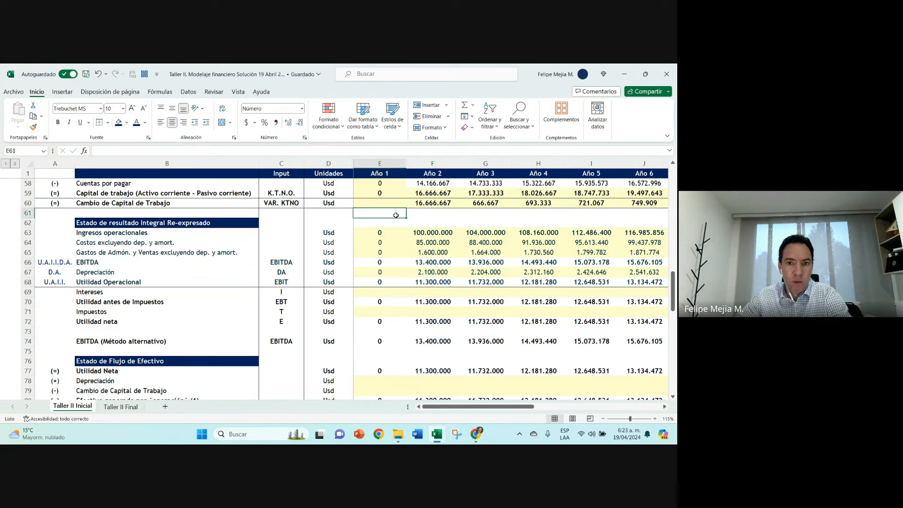
{"action": "left_click", "coordinate": [437, 213]}
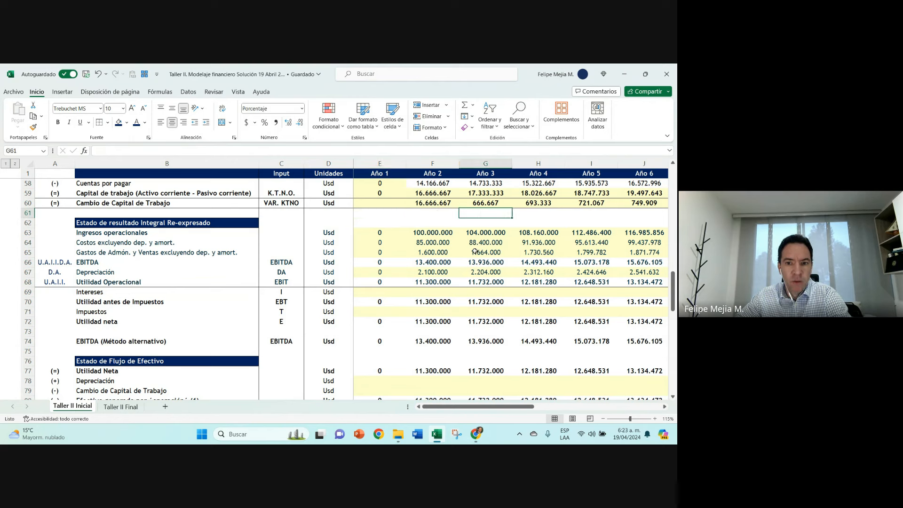
{"action": "left_click", "coordinate": [442, 282]}
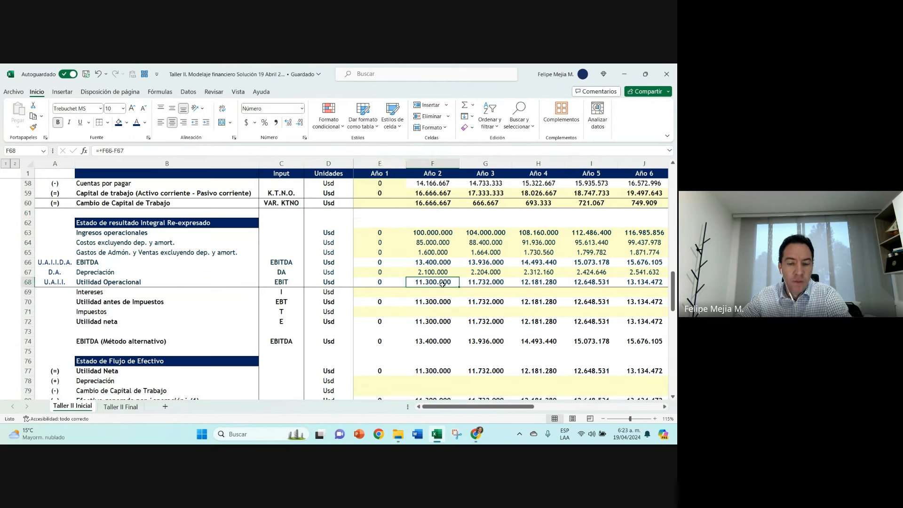
{"action": "left_click", "coordinate": [106, 292]}
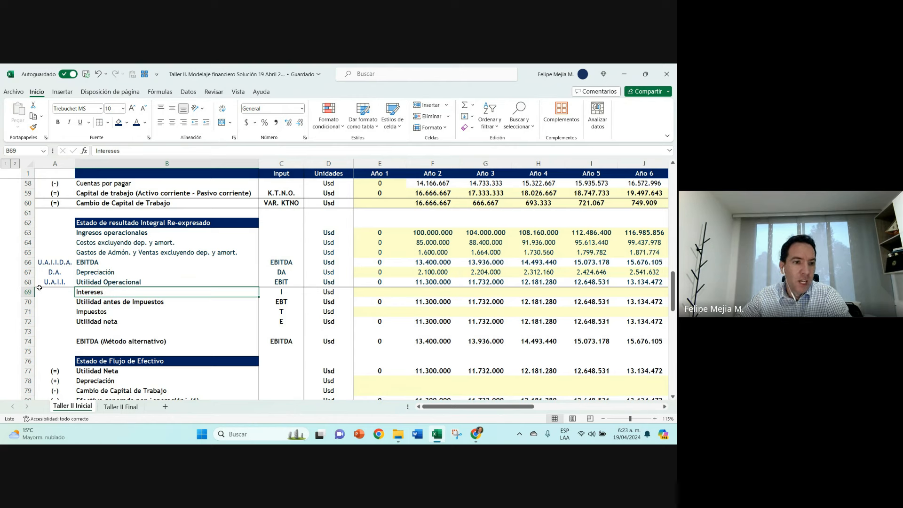
Step: Color the text of rows 69 to 72, from Intereses to Utilidad neta, dark red
{"action": "left_click", "coordinate": [24, 292]}
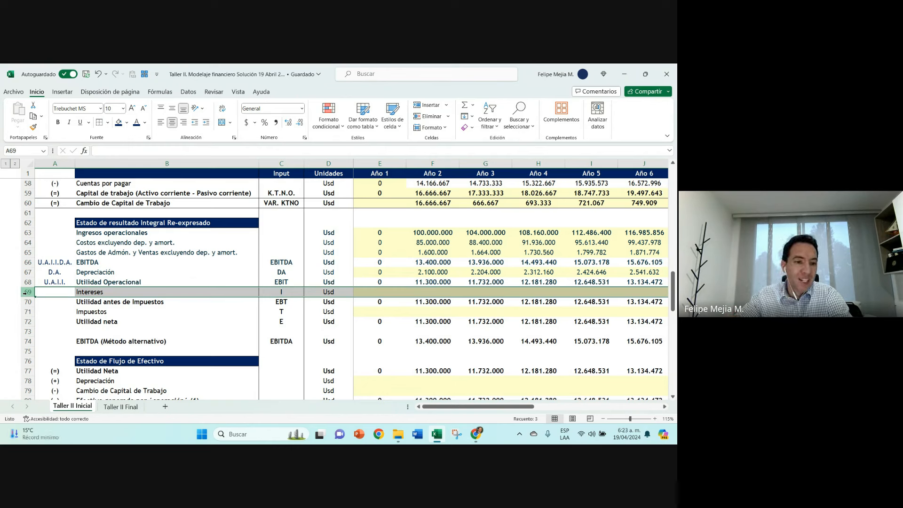
{"action": "left_click", "coordinate": [26, 292]}
{"action": "left_click_drag", "start_coordinate": [26, 292], "coordinate": [26, 321]}
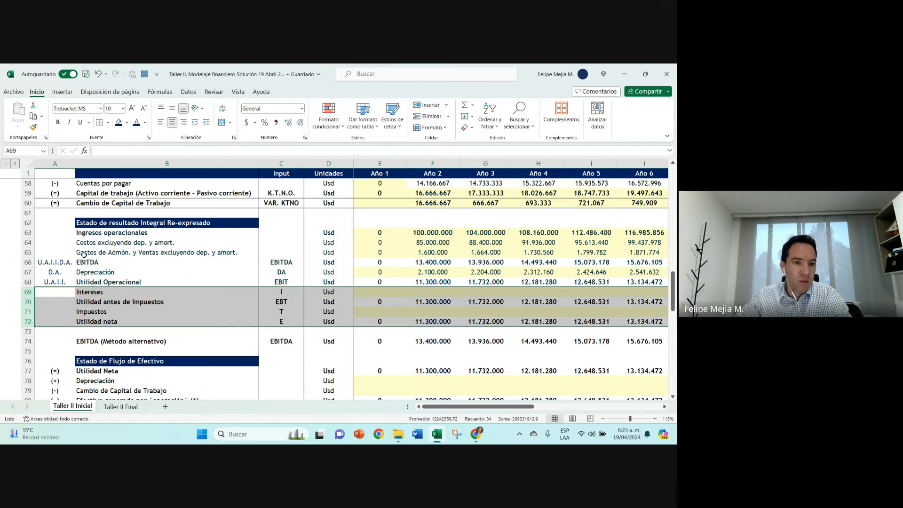
{"action": "left_click", "coordinate": [145, 123]}
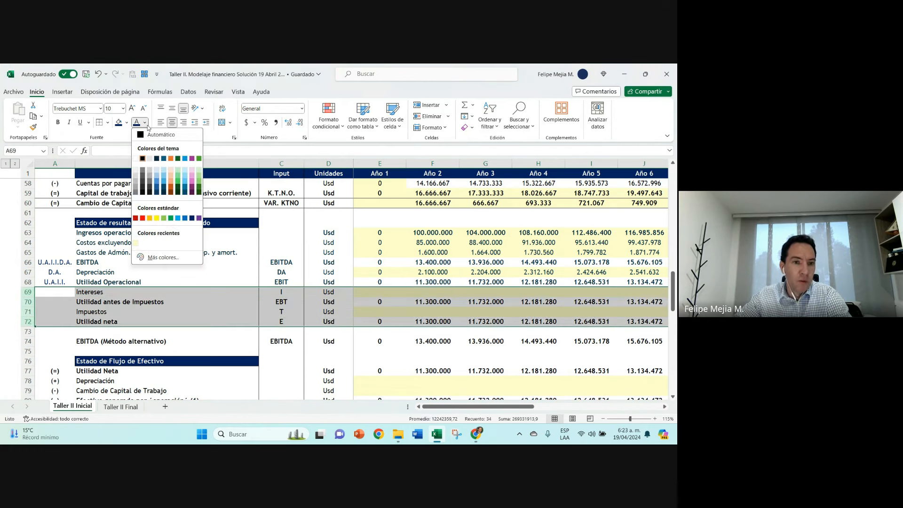
{"action": "left_click", "coordinate": [135, 218]}
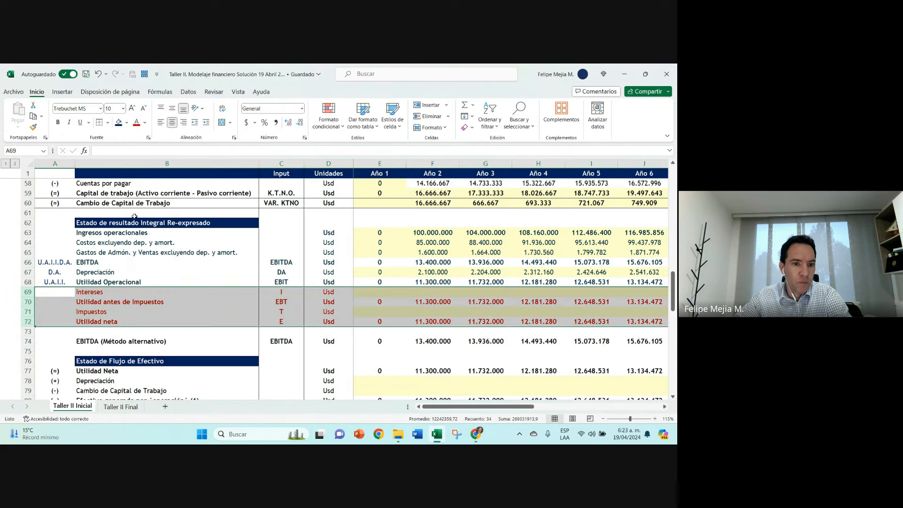
{"action": "left_click", "coordinate": [285, 281]}
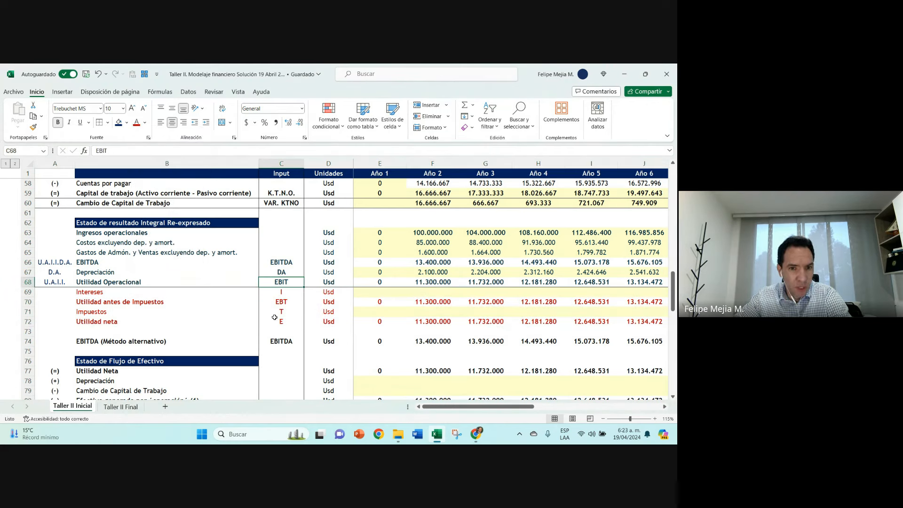
Step: Link the Año 1 Intereses cell E69 to the Interés value of the loan schedule in E47
{"action": "left_click", "coordinate": [379, 293]}
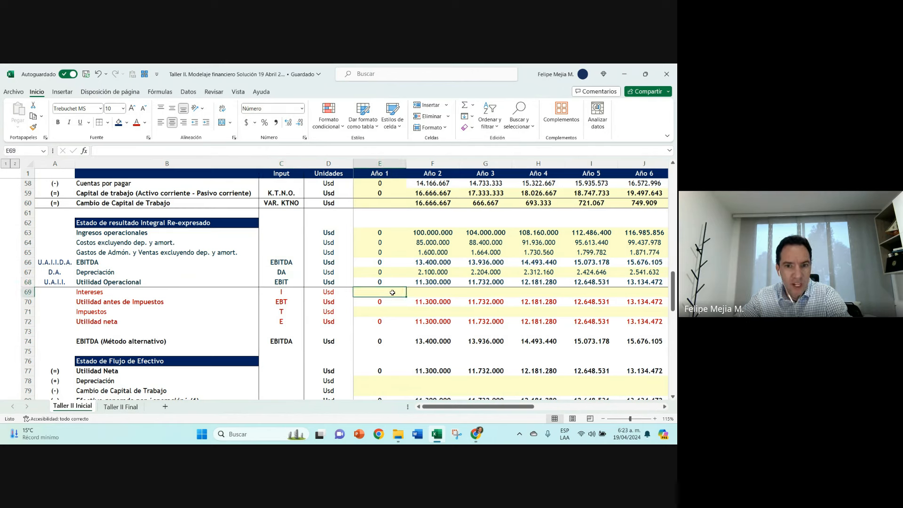
{"action": "type", "text": "+"}
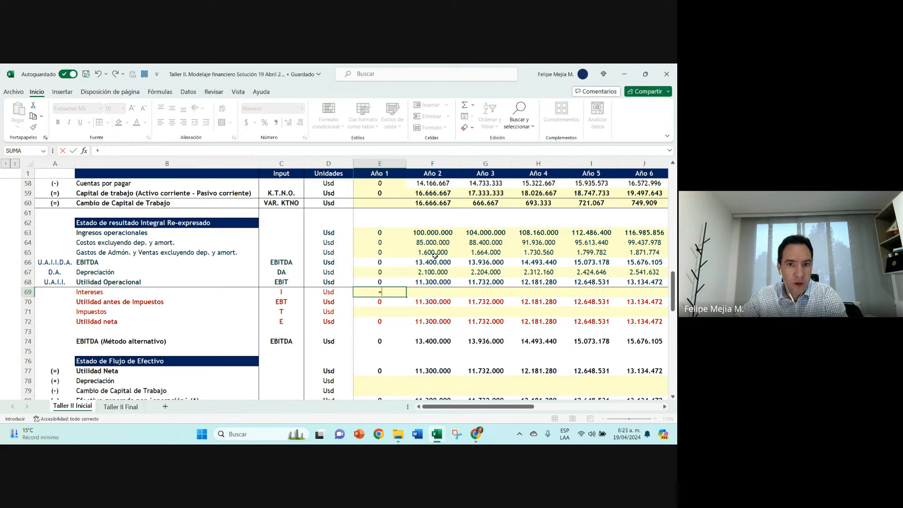
{"action": "scroll", "coordinate": [389, 253], "scroll_direction": "up", "scroll_amount": 5}
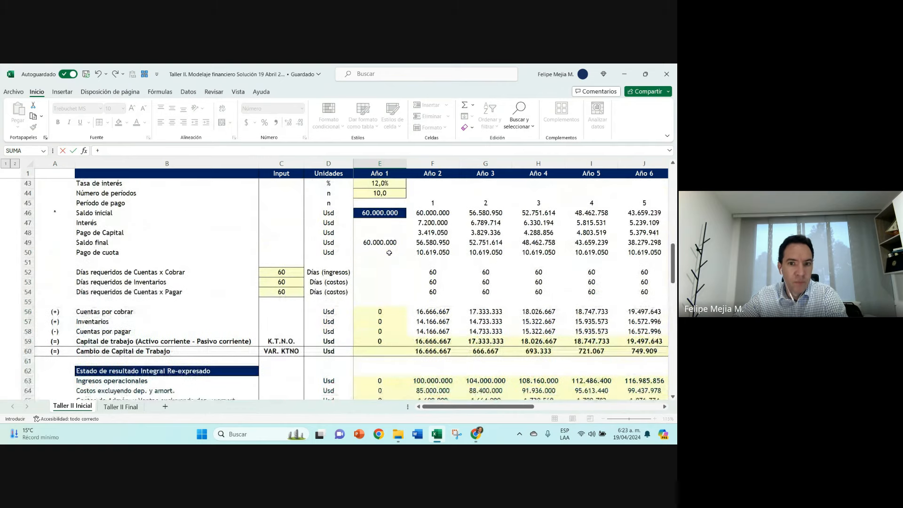
{"action": "left_click", "coordinate": [390, 223]}
{"action": "key", "text": "Return"}
{"action": "scroll", "coordinate": [391, 222], "scroll_direction": "down", "scroll_amount": 3}
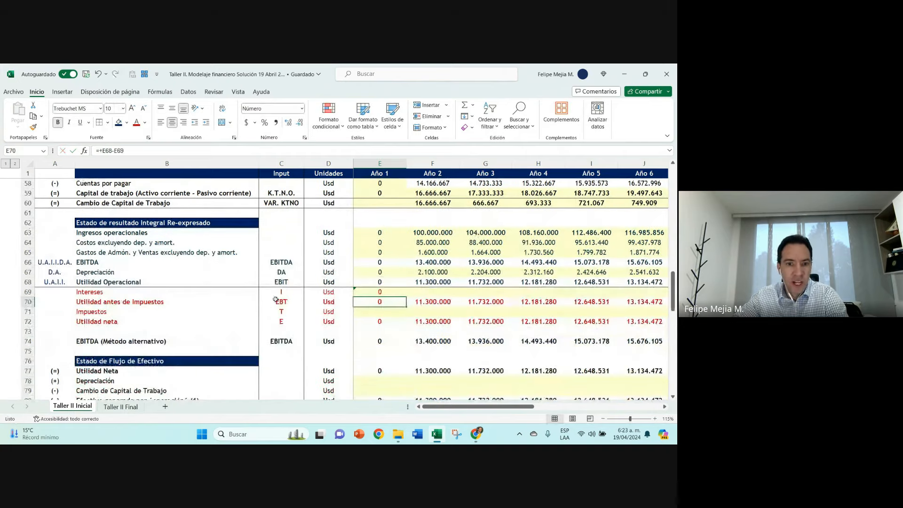
Step: Fill the Año 1 Intereses formula from E69 across the following years
{"action": "left_click", "coordinate": [277, 282]}
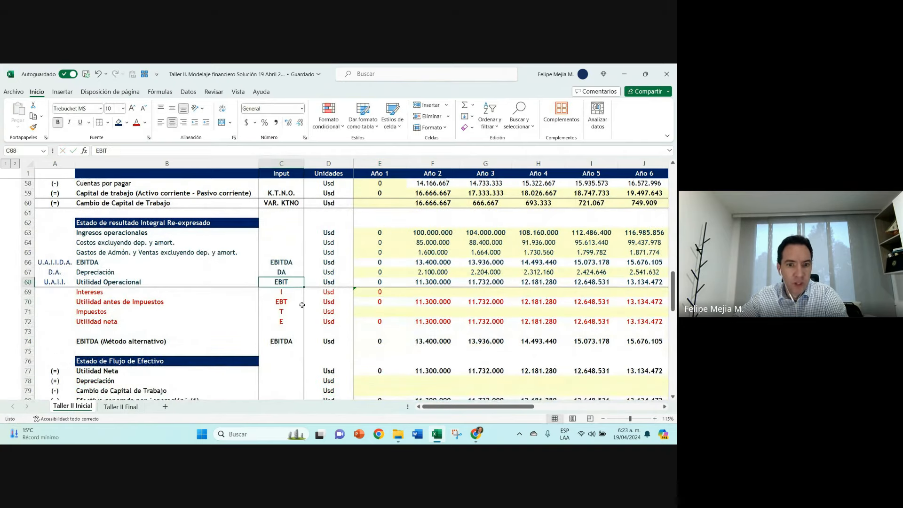
{"action": "left_click", "coordinate": [398, 294]}
{"action": "left_click_drag", "start_coordinate": [406, 296], "coordinate": [610, 300]}
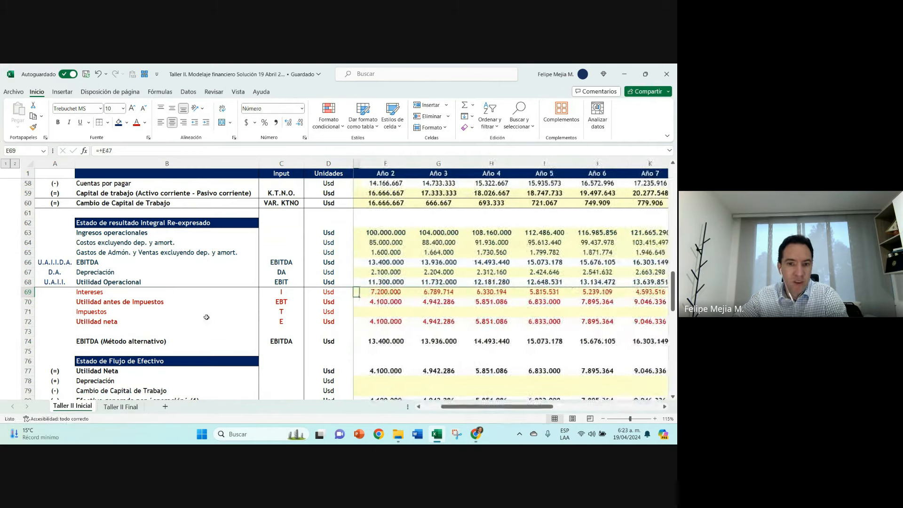
Step: Examine the financing rows 69 to 72, the operating rows 63 to 68, and the Año 2 Intereses formula
{"action": "left_click", "coordinate": [45, 294]}
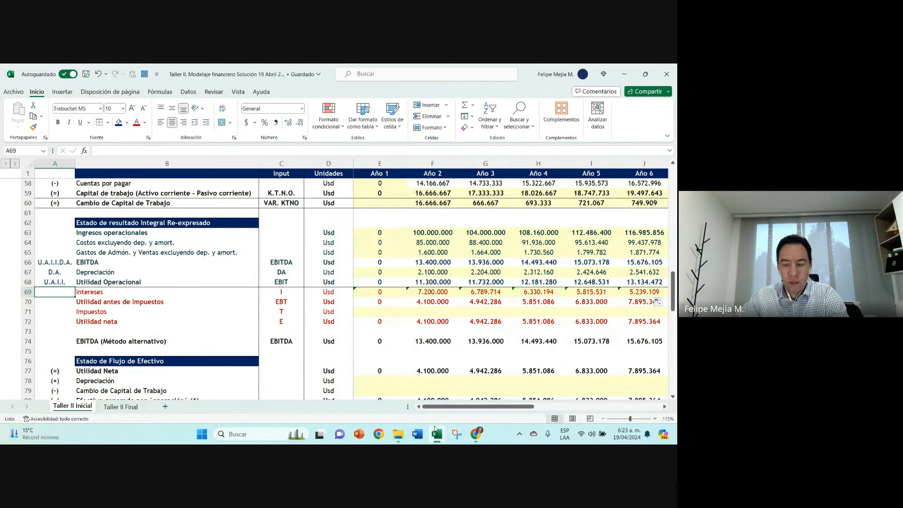
{"action": "mouse_move", "coordinate": [435, 429]}
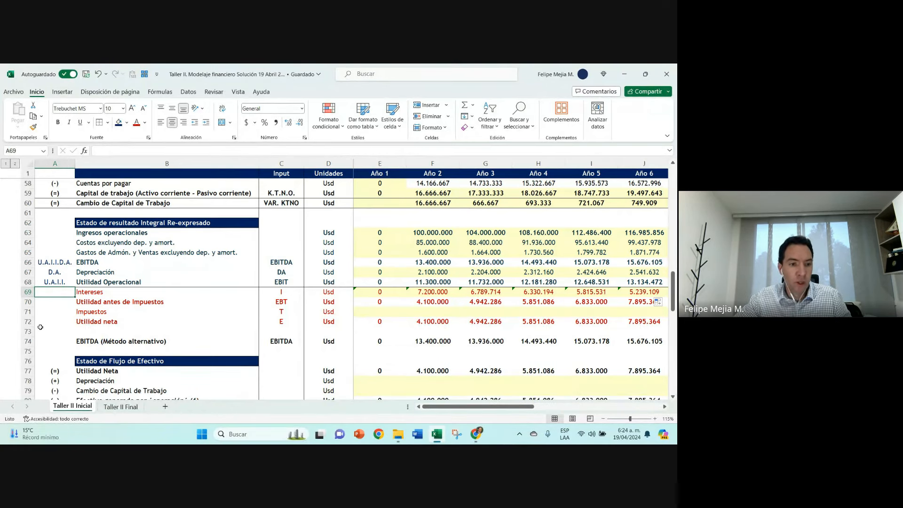
{"action": "left_click_drag", "start_coordinate": [30, 322], "coordinate": [36, 292]}
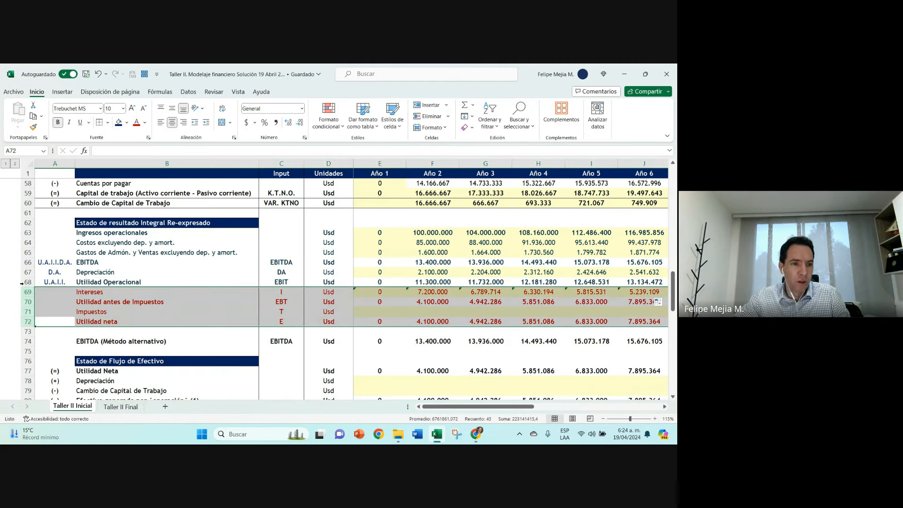
{"action": "left_click_drag", "start_coordinate": [23, 282], "coordinate": [36, 232]}
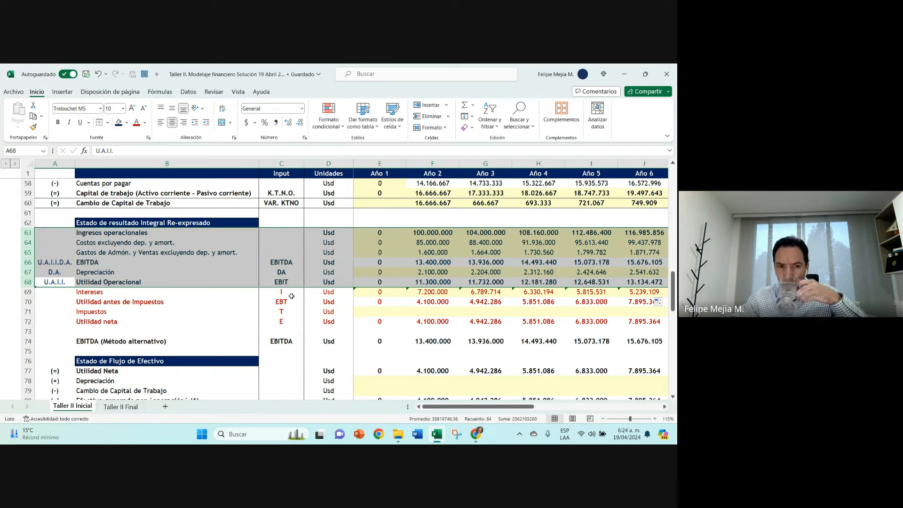
{"action": "left_click", "coordinate": [283, 280]}
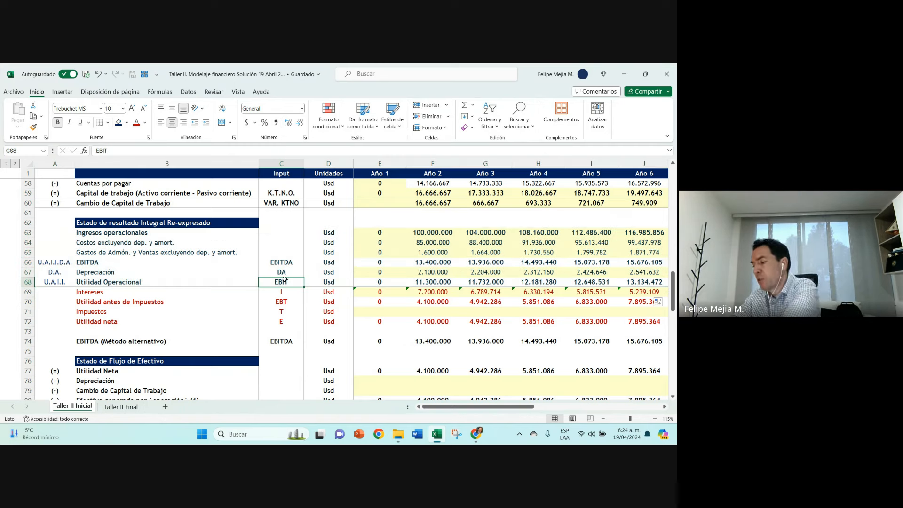
{"action": "left_click", "coordinate": [434, 320]}
{"action": "left_click", "coordinate": [385, 308]}
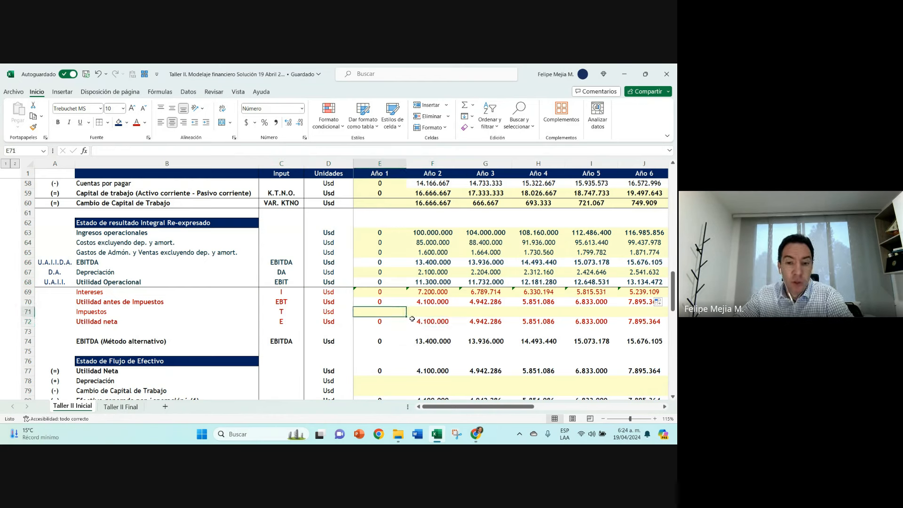
{"action": "key", "text": "Right"}
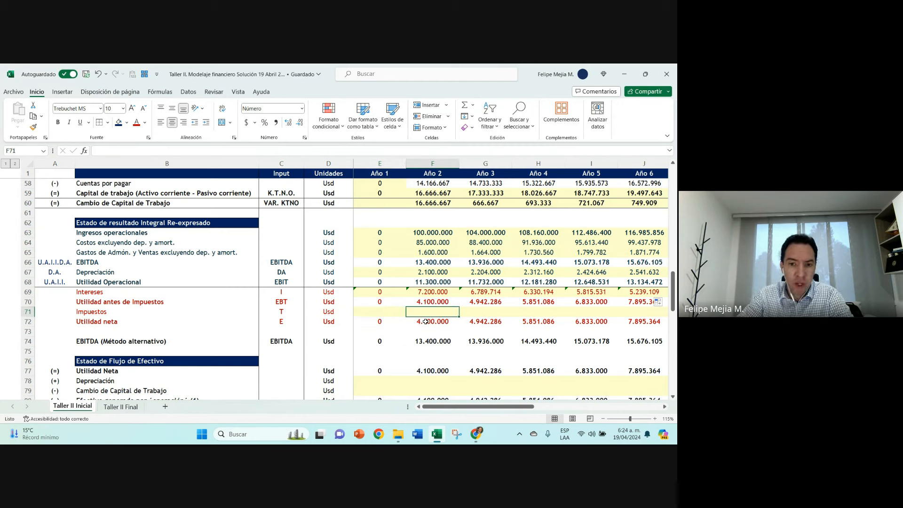
{"action": "key", "text": "Up"}
{"action": "key", "text": "Up"}
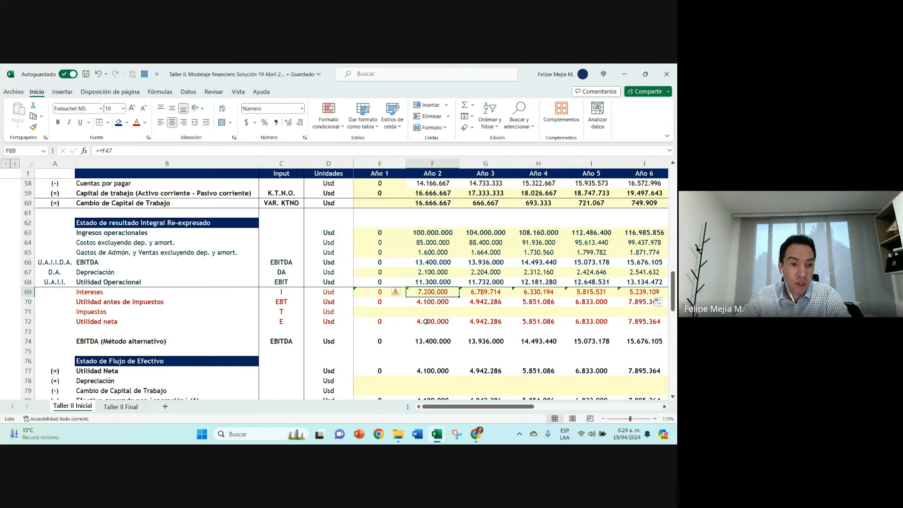
{"action": "key", "text": "Left"}
{"action": "key", "text": "Right"}
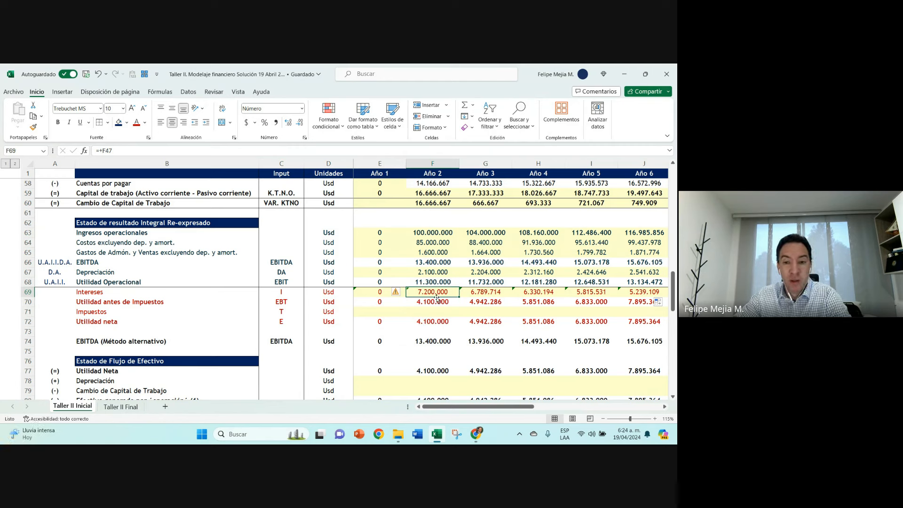
Step: Calculate the Año 2 Impuestos in F71 as Utilidad antes de Impuestos times Tasa de Impuestos, F70*F4
{"action": "key", "text": "Down"}
{"action": "key", "text": "Down"}
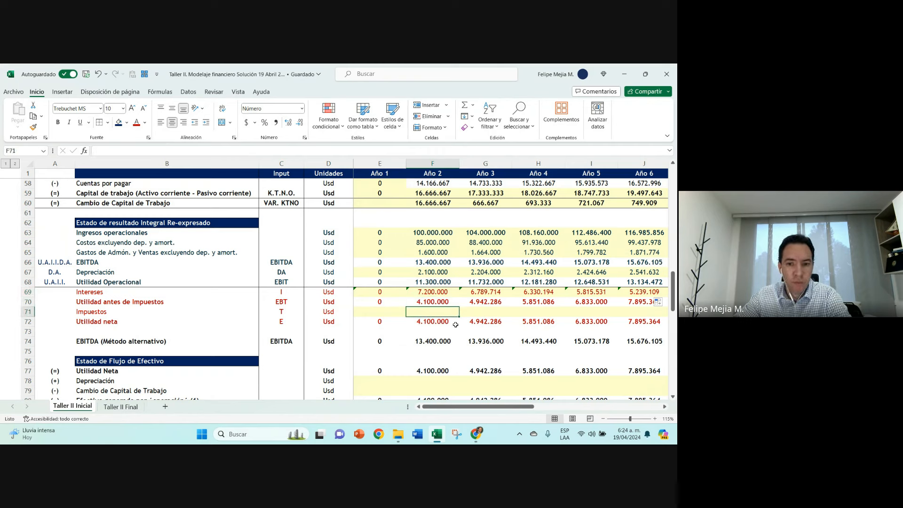
{"action": "type", "text": "+"}
{"action": "key", "text": "Up"}
{"action": "type", "text": "*"}
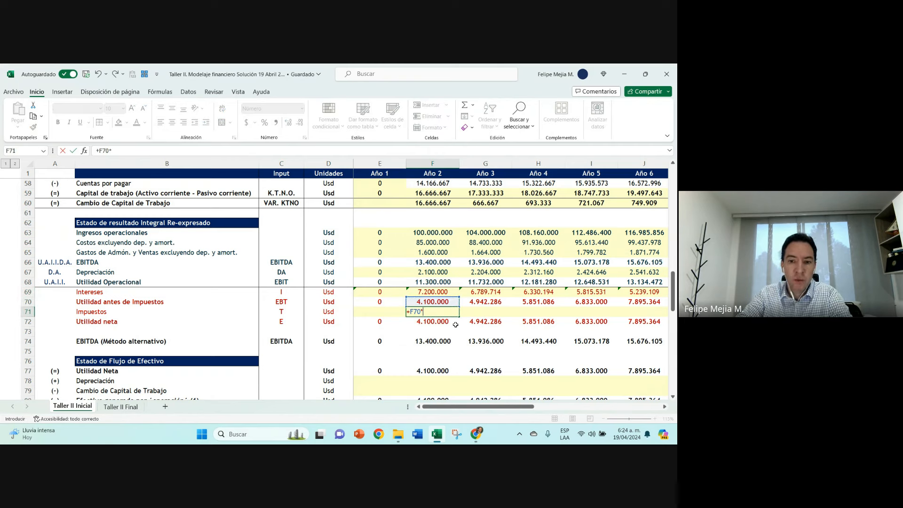
{"action": "scroll", "coordinate": [426, 215], "scroll_direction": "up", "scroll_amount": 19}
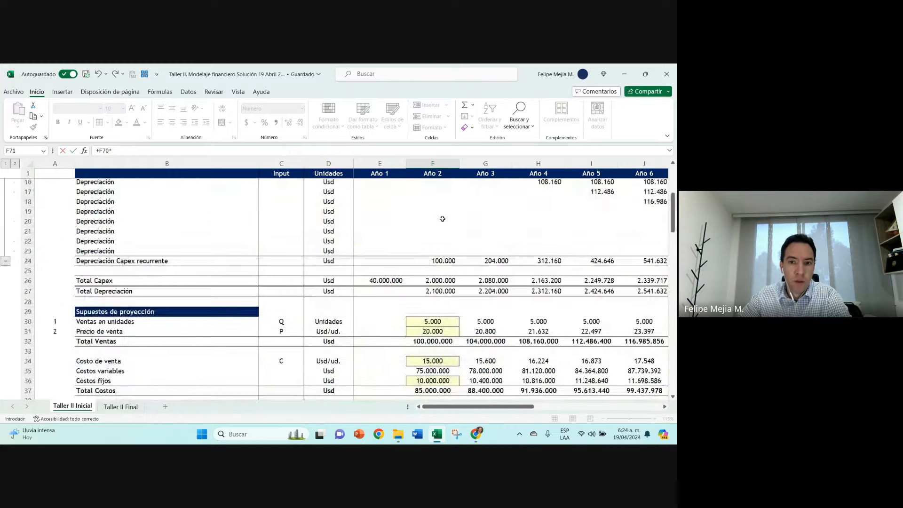
{"action": "left_click", "coordinate": [433, 202]}
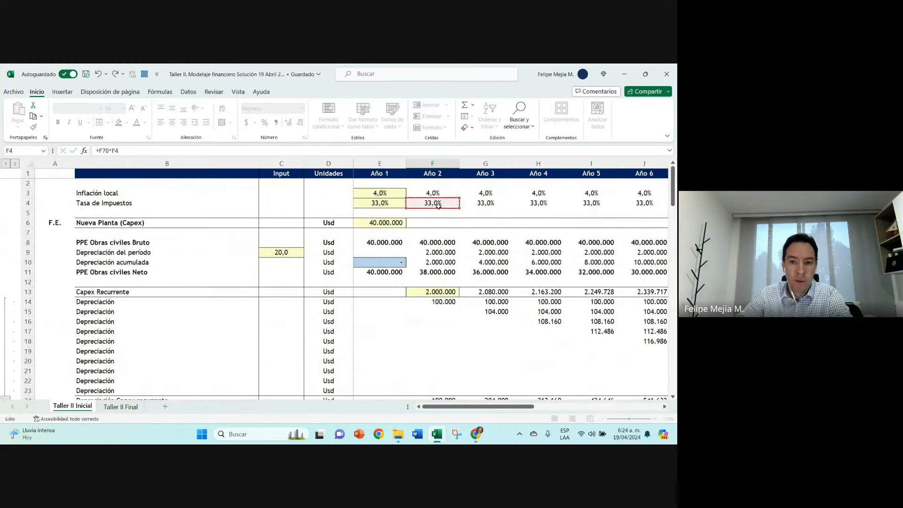
{"action": "key", "text": "ctrl+Return"}
Step: Fill the Impuestos formula from F71 back to Año 1 and across the following years
{"action": "scroll", "coordinate": [438, 206], "scroll_direction": "down", "scroll_amount": 3}
{"action": "left_click_drag", "start_coordinate": [458, 296], "coordinate": [376, 293]}
{"action": "left_click", "coordinate": [375, 292]}
{"action": "left_click", "coordinate": [430, 294]}
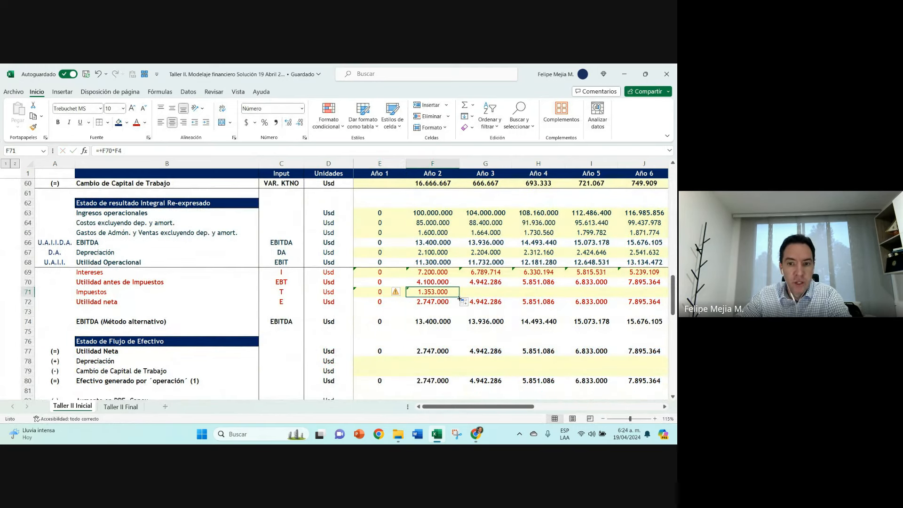
{"action": "left_click_drag", "start_coordinate": [460, 298], "coordinate": [439, 309]}
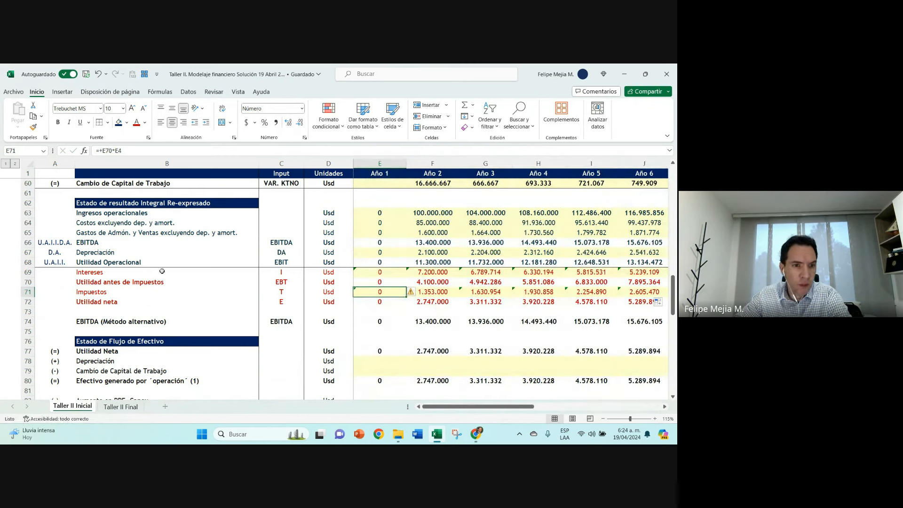
Step: Check the Año 2 EBITDA formula and re-enter the Año 2 EBITDA (Método alternativo) in F74 as +F68+F67
{"action": "double_click", "coordinate": [414, 242]}
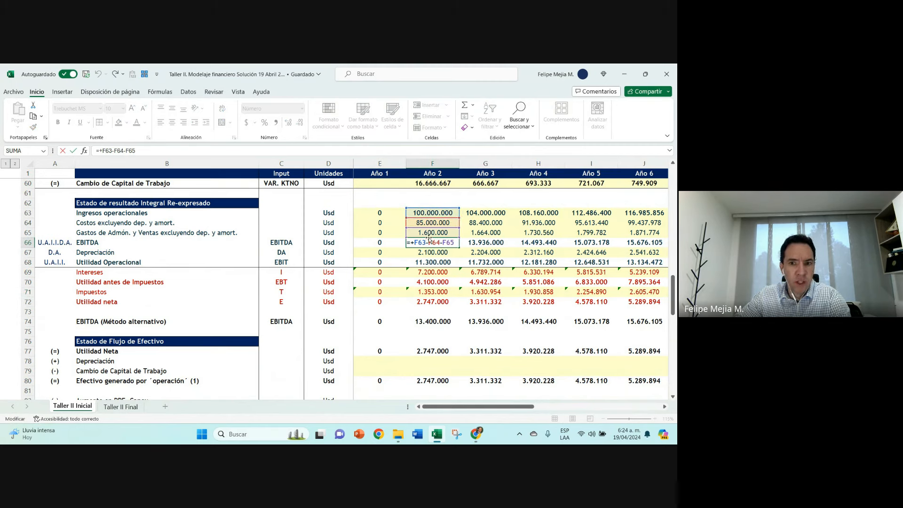
{"action": "key", "text": "Escape"}
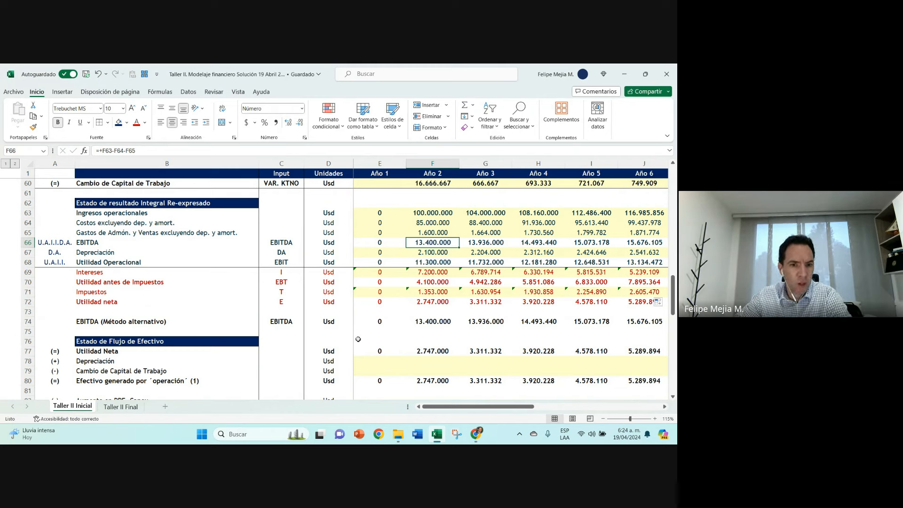
{"action": "left_click", "coordinate": [437, 321]}
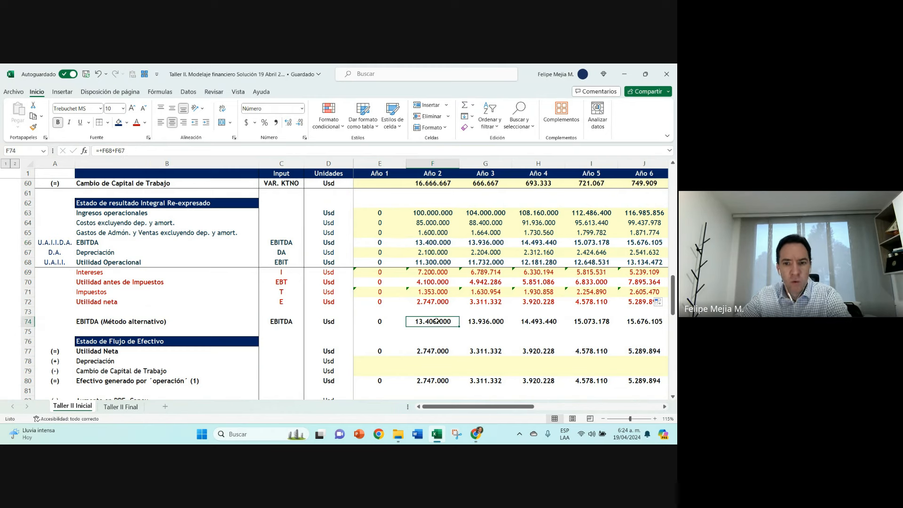
{"action": "type", "text": "+"}
{"action": "left_click", "coordinate": [430, 259]}
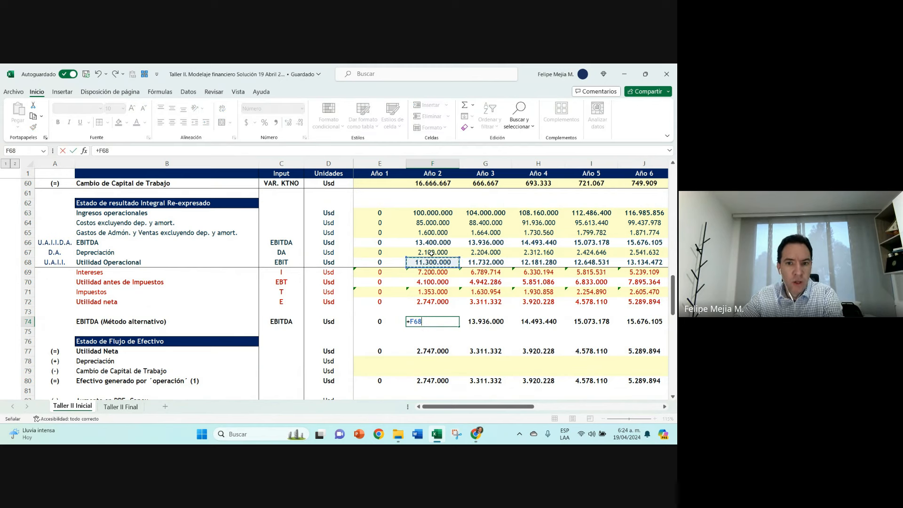
{"action": "type", "text": "+"}
{"action": "left_click", "coordinate": [431, 252]}
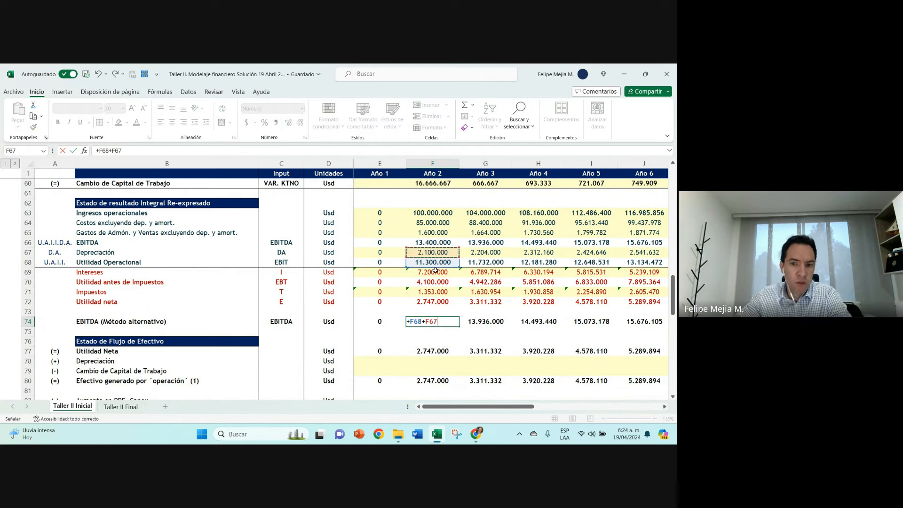
{"action": "key", "text": "Return"}
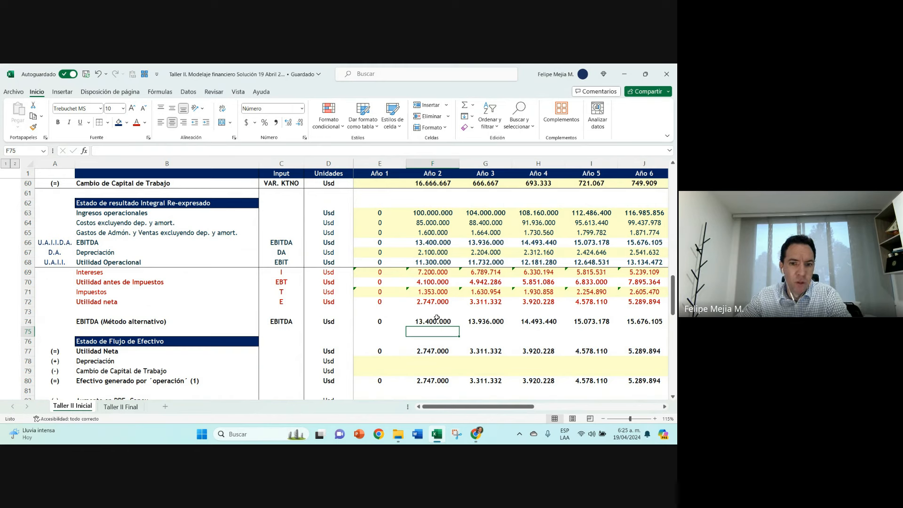
Step: Compare the EBITDA (Método alternativo) values and Año 2 formula with the Año 2 EBITDA formula in F66
{"action": "left_click", "coordinate": [108, 322]}
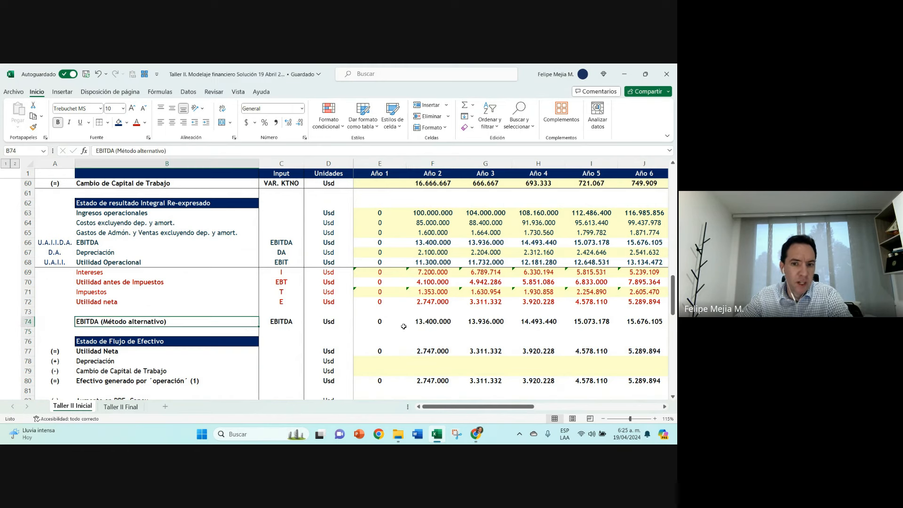
{"action": "left_click", "coordinate": [442, 321]}
{"action": "left_click", "coordinate": [496, 322]}
{"action": "left_click", "coordinate": [542, 321]}
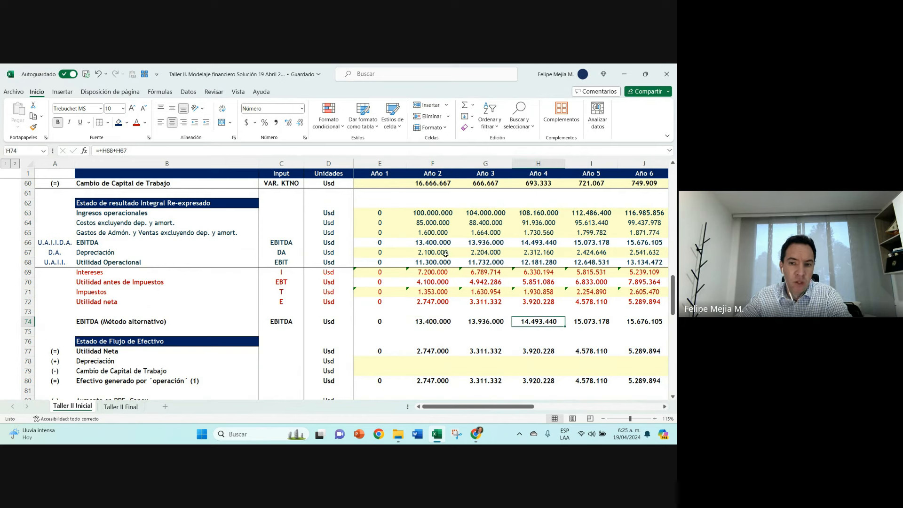
{"action": "double_click", "coordinate": [435, 243]}
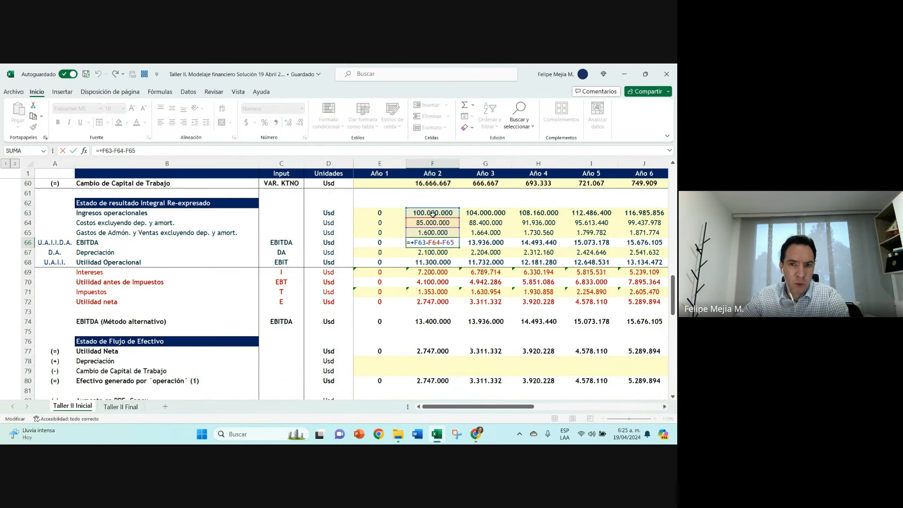
{"action": "key", "text": "Escape"}
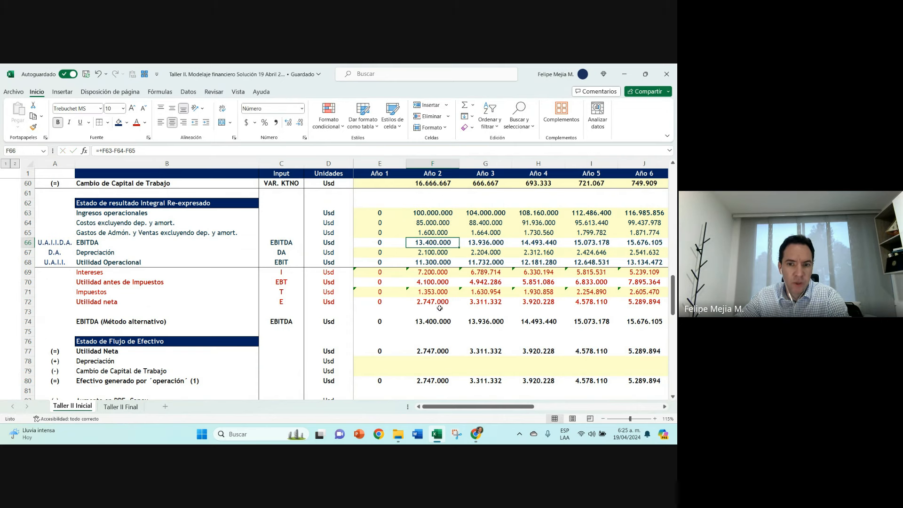
{"action": "left_click", "coordinate": [431, 322]}
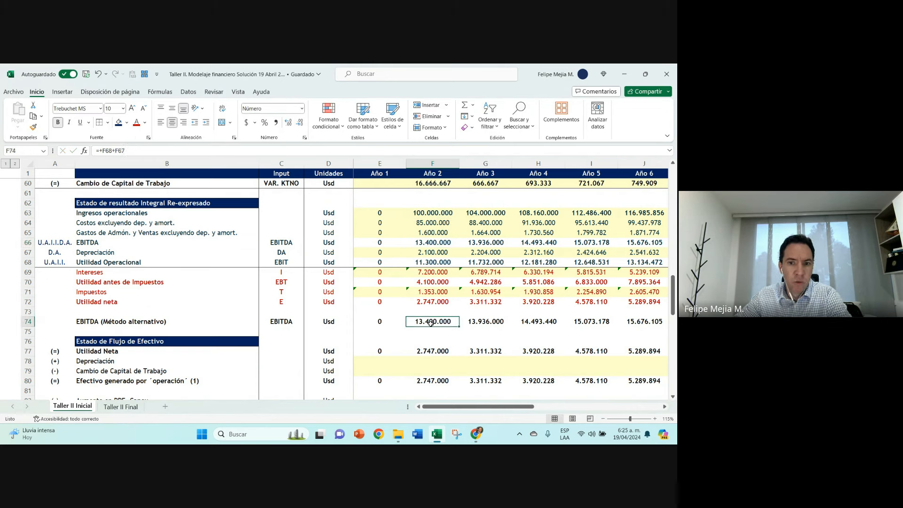
{"action": "double_click", "coordinate": [431, 323]}
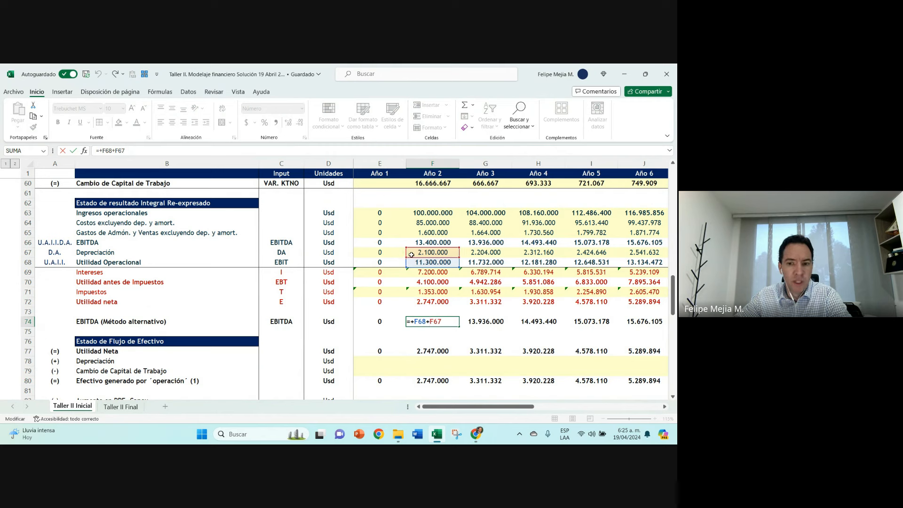
{"action": "key", "text": "Return"}
Step: Rewrite the Año 2 EBITDA (Método alternativo) in F74 as +F72+F71+F69+F67 and check the cells it references
{"action": "left_click", "coordinate": [426, 320]}
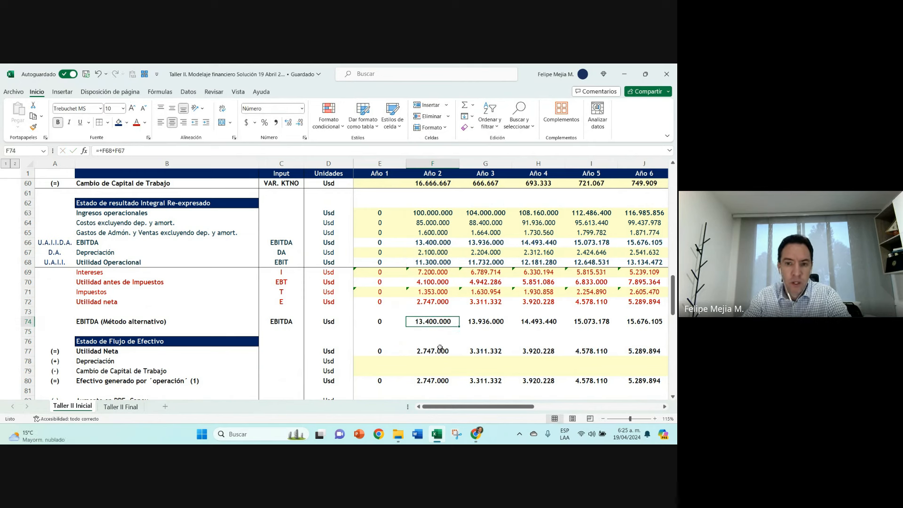
{"action": "type", "text": "+"}
{"action": "key", "text": "Up"}
{"action": "key", "text": "Up"}
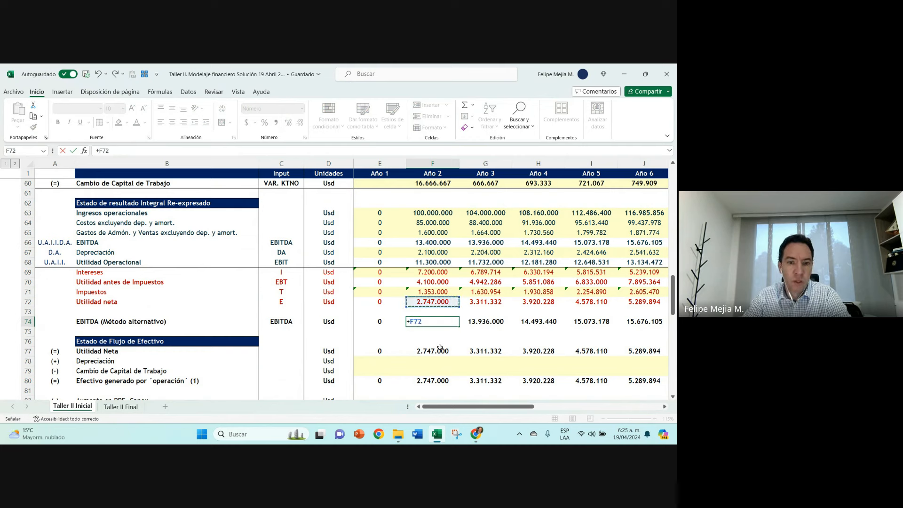
{"action": "type", "text": "+"}
{"action": "key", "text": "Up"}
{"action": "key", "text": "Up"}
{"action": "key", "text": "Up"}
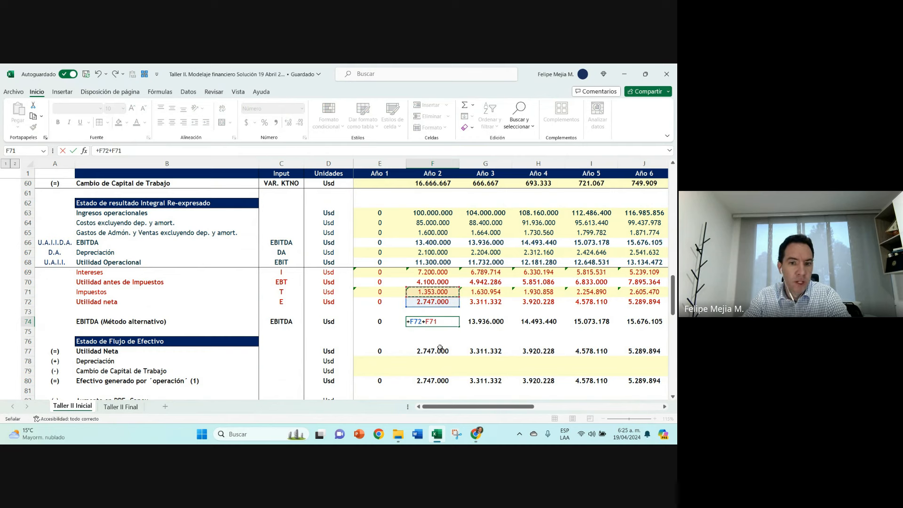
{"action": "type", "text": "+"}
{"action": "key", "text": "Up"}
{"action": "key", "text": "Up"}
{"action": "key", "text": "Up"}
{"action": "key", "text": "Up"}
{"action": "key", "text": "Up"}
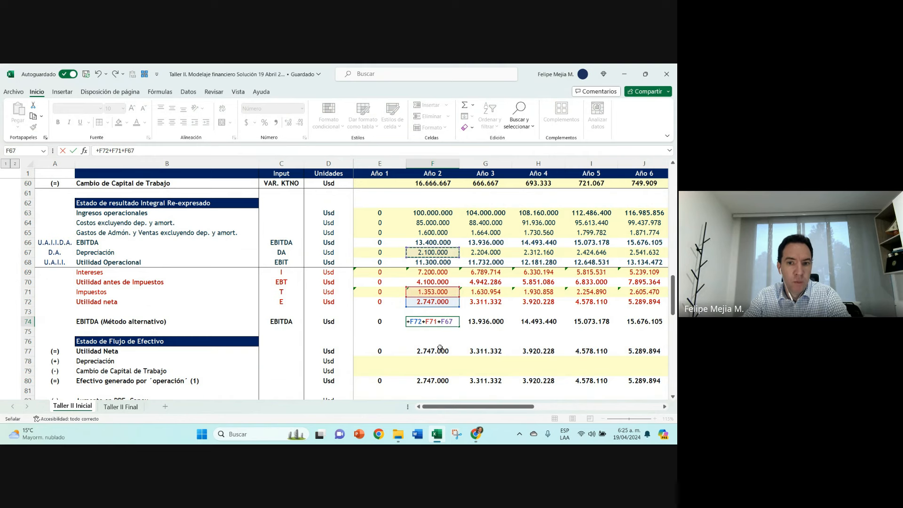
{"action": "type", "text": "+"}
{"action": "key", "text": "Up"}
{"action": "key", "text": "Up"}
{"action": "key", "text": "Up"}
{"action": "key", "text": "Up"}
{"action": "key", "text": "Up"}
{"action": "key", "text": "Up"}
{"action": "key", "text": "Up"}
{"action": "key", "text": "ctrl+Return"}
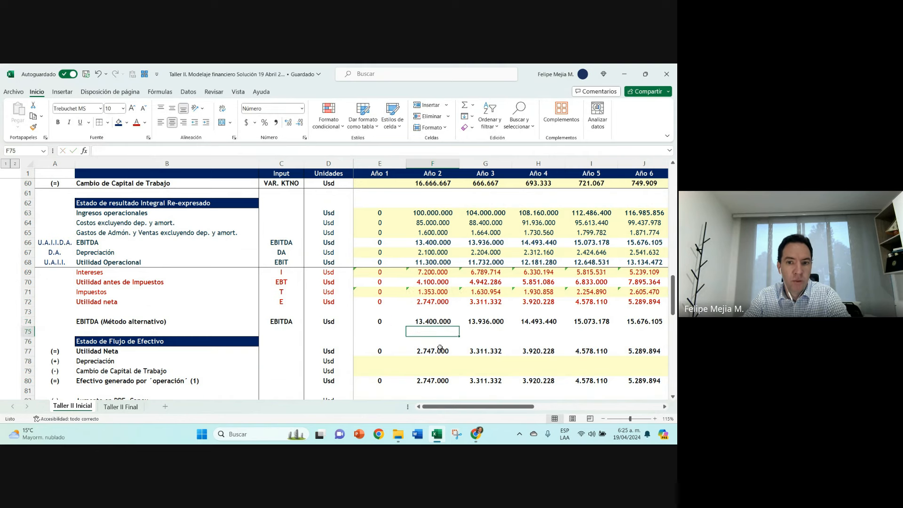
{"action": "double_click", "coordinate": [441, 323]}
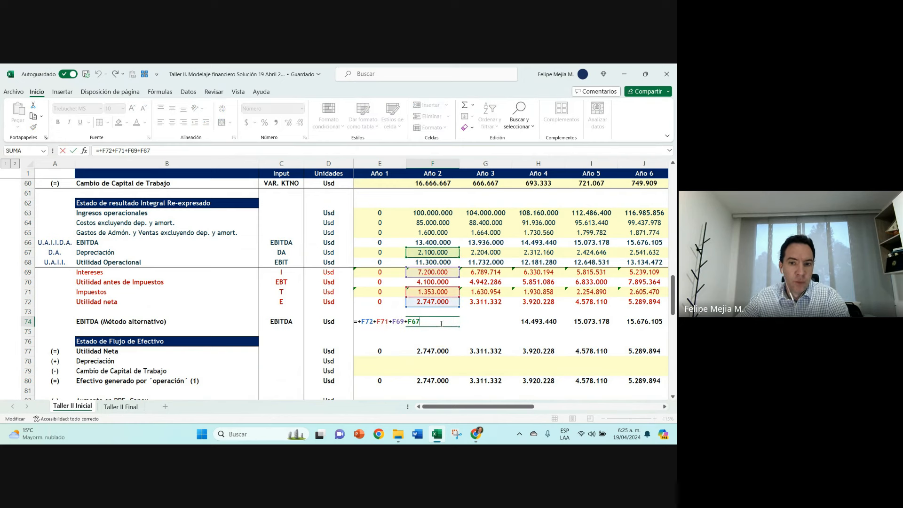
{"action": "key", "text": "Escape"}
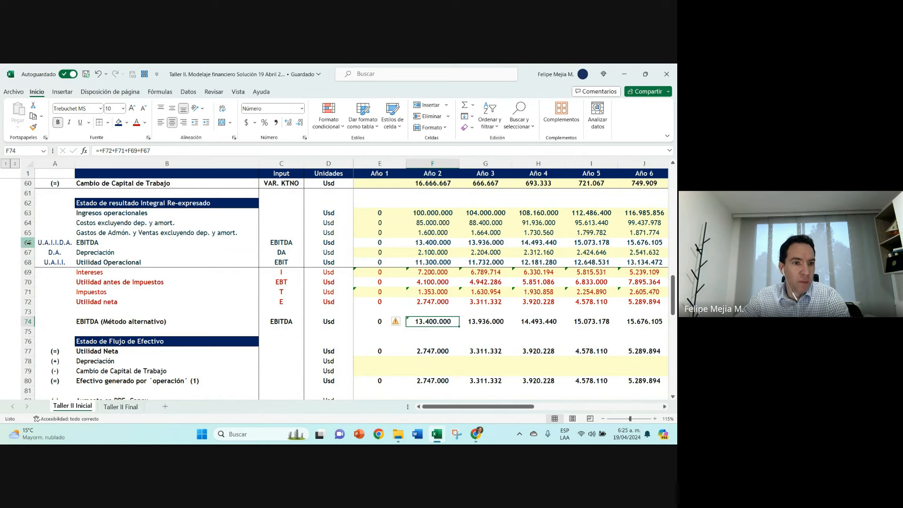
Step: Hide rows 63 to 66, from Ingresos operacionales through EBITDA, in the Estado de resultado Integral Re-expresado
{"action": "left_click_drag", "start_coordinate": [29, 242], "coordinate": [28, 213]}
{"action": "right_click", "coordinate": [28, 213]}
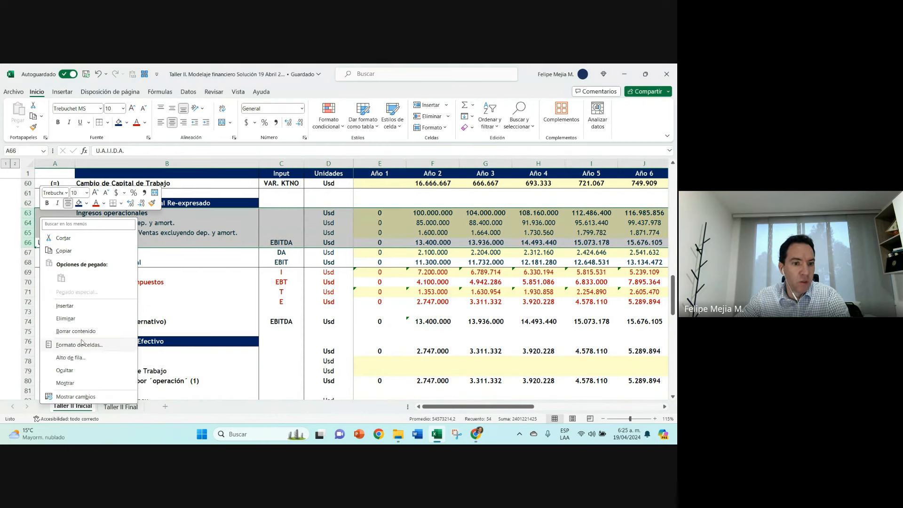
{"action": "left_click", "coordinate": [83, 370]}
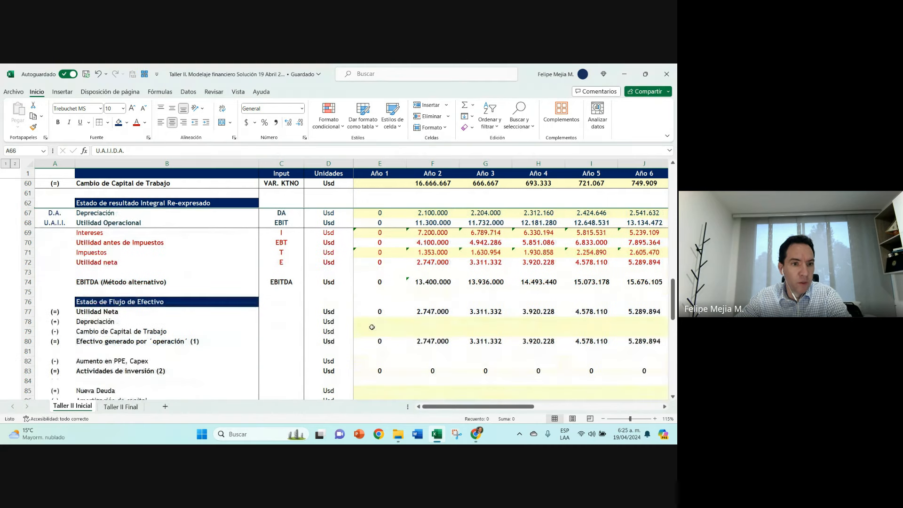
Step: Inspect the cells referenced by the Año 2 EBITDA (Método alternativo) formula in F74 and ignore the cell's error flag
{"action": "left_click", "coordinate": [418, 288]}
{"action": "key", "text": "F2"}
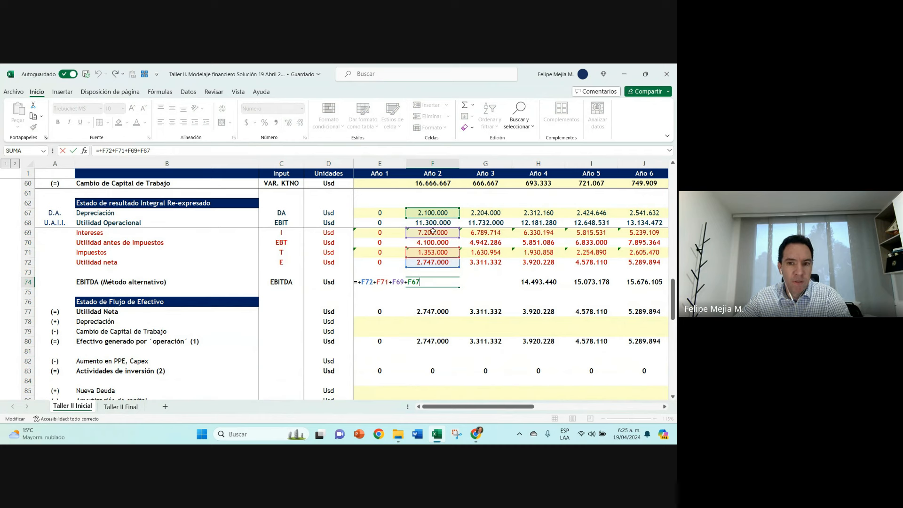
{"action": "key", "text": "Escape"}
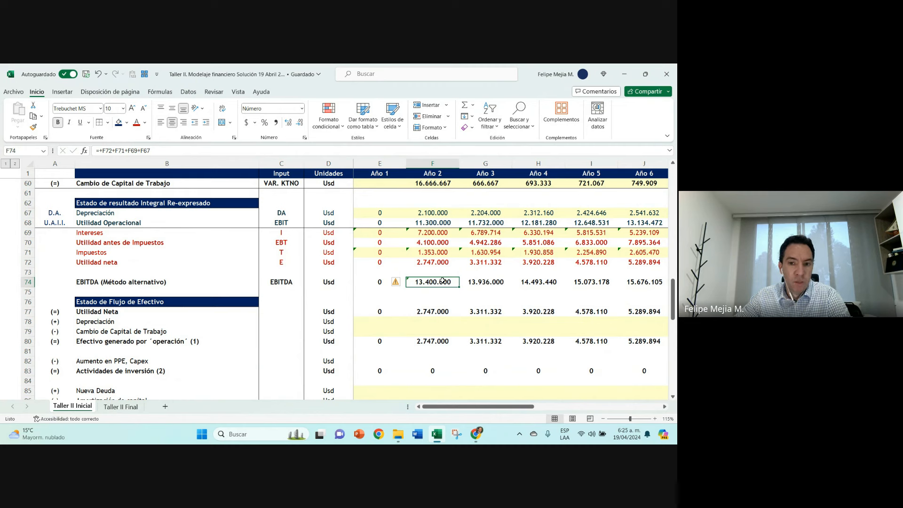
{"action": "double_click", "coordinate": [439, 280]}
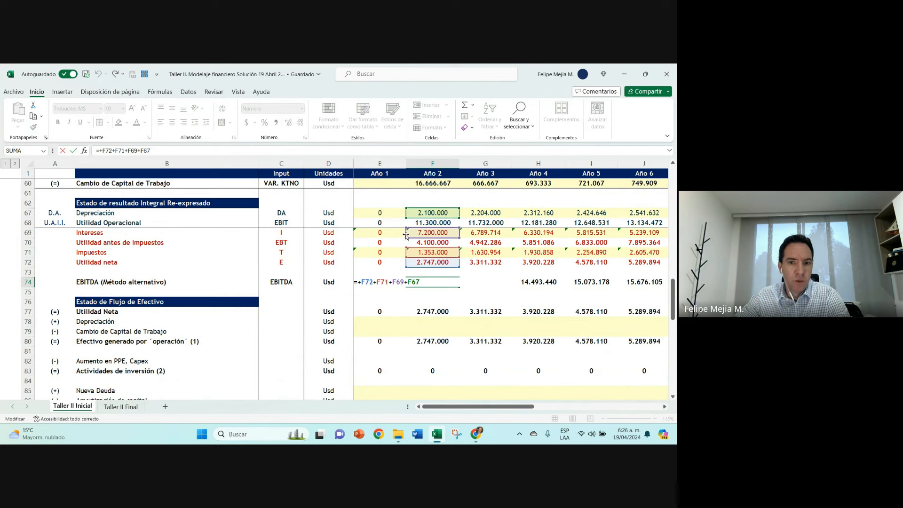
{"action": "key", "text": "ctrl+Return"}
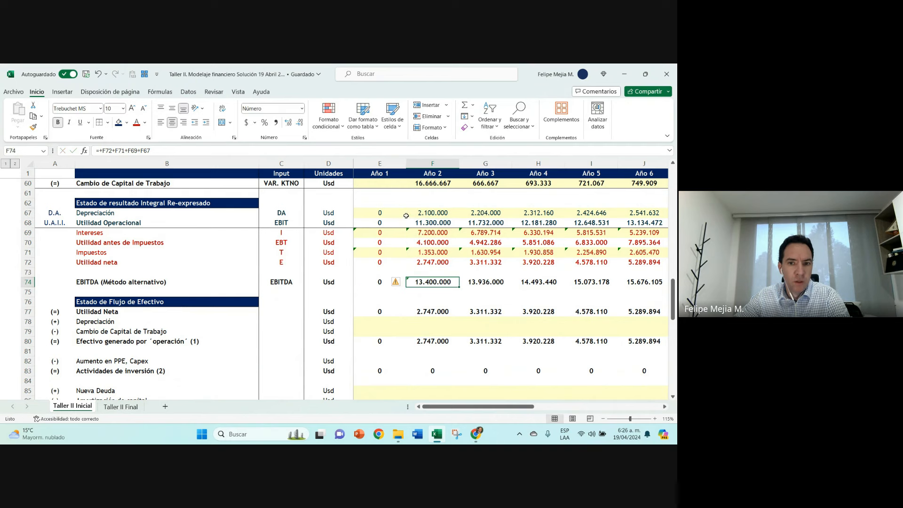
{"action": "left_click", "coordinate": [395, 282]}
{"action": "left_click", "coordinate": [412, 323]}
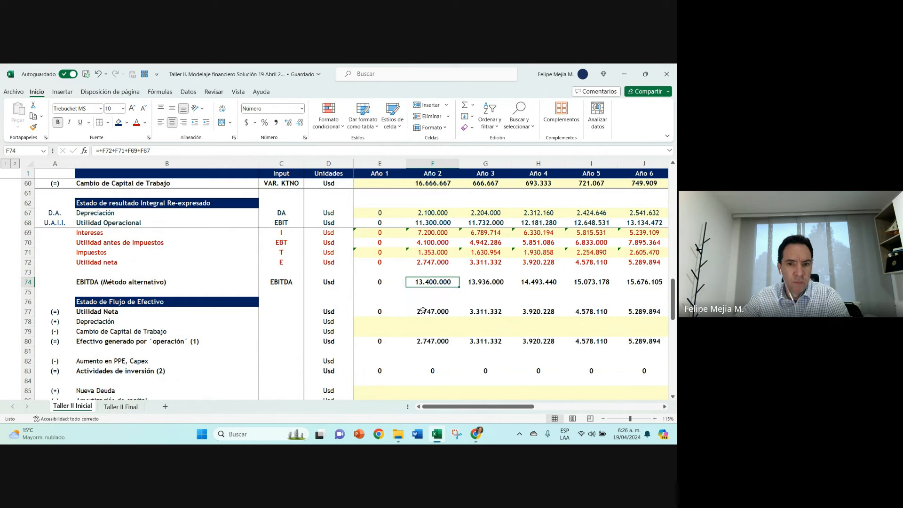
Step: Unhide rows 63 to 66 and hide rows 67 to 74, from Depreciación through EBITDA (Método alternativo)
{"action": "left_click_drag", "start_coordinate": [27, 203], "coordinate": [25, 214]}
{"action": "right_click", "coordinate": [26, 214]}
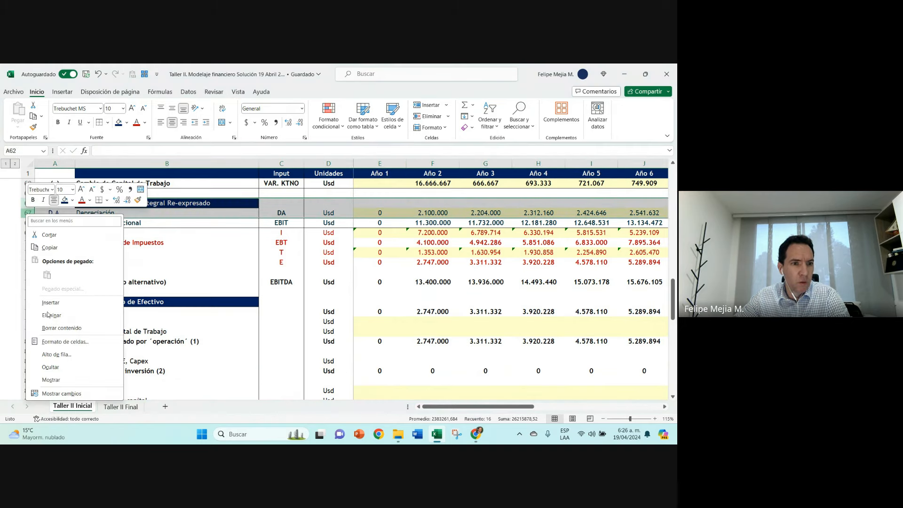
{"action": "left_click", "coordinate": [62, 379]}
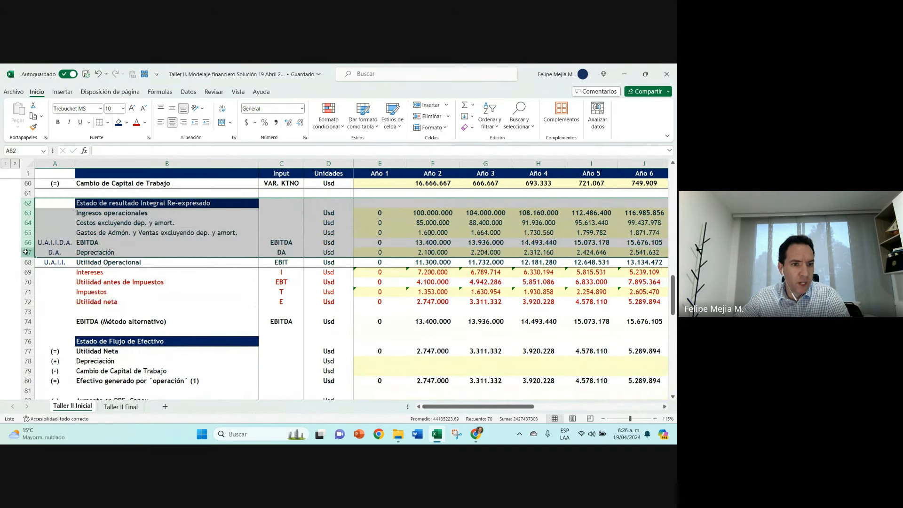
{"action": "left_click_drag", "start_coordinate": [26, 252], "coordinate": [26, 321]}
{"action": "right_click", "coordinate": [26, 320]}
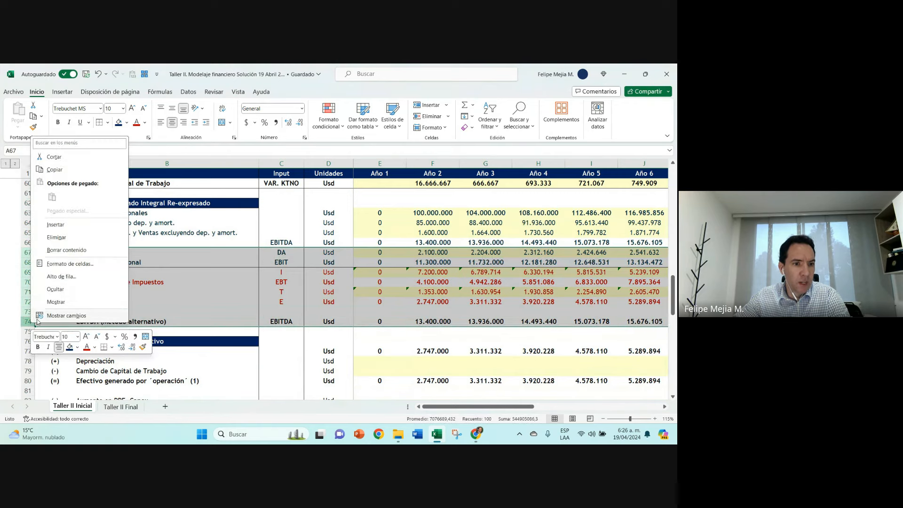
{"action": "left_click", "coordinate": [47, 289]}
Step: Inspect the Año 2 EBITDA formula in F66 and the cells it references, and undo the hiding of rows 67 to 74
{"action": "double_click", "coordinate": [436, 243]}
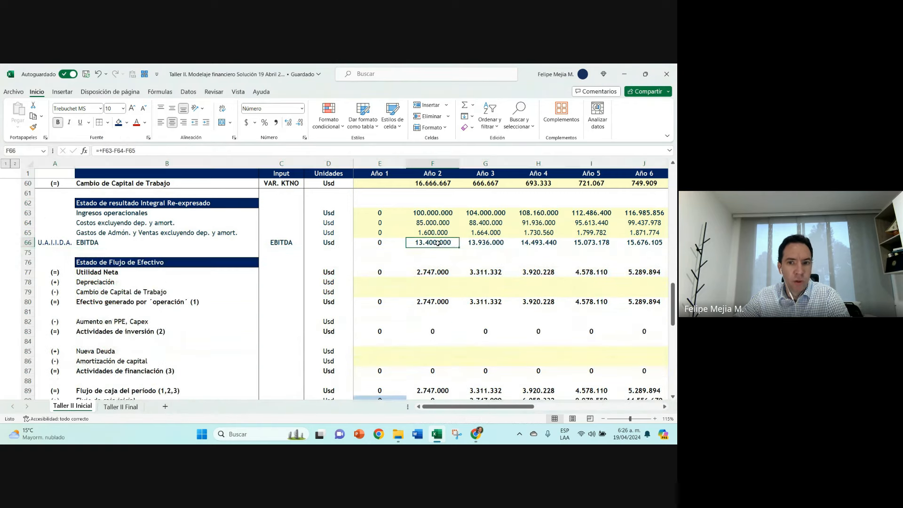
{"action": "key", "text": "Escape"}
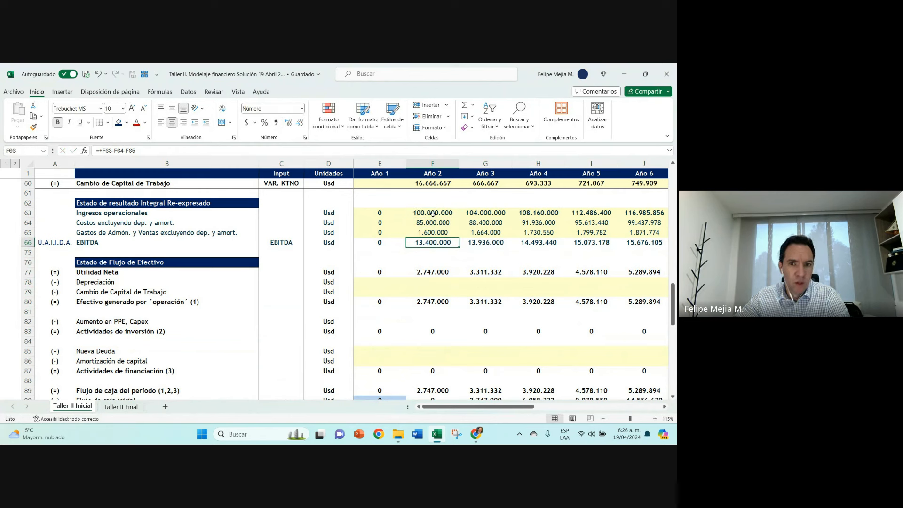
{"action": "left_click", "coordinate": [432, 212]}
{"action": "left_click", "coordinate": [431, 223]}
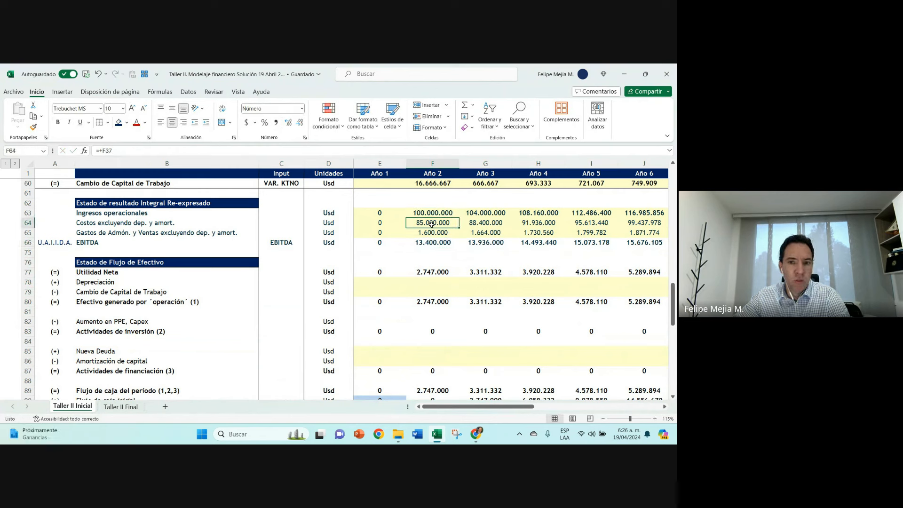
{"action": "left_click", "coordinate": [431, 233]}
{"action": "double_click", "coordinate": [430, 241]}
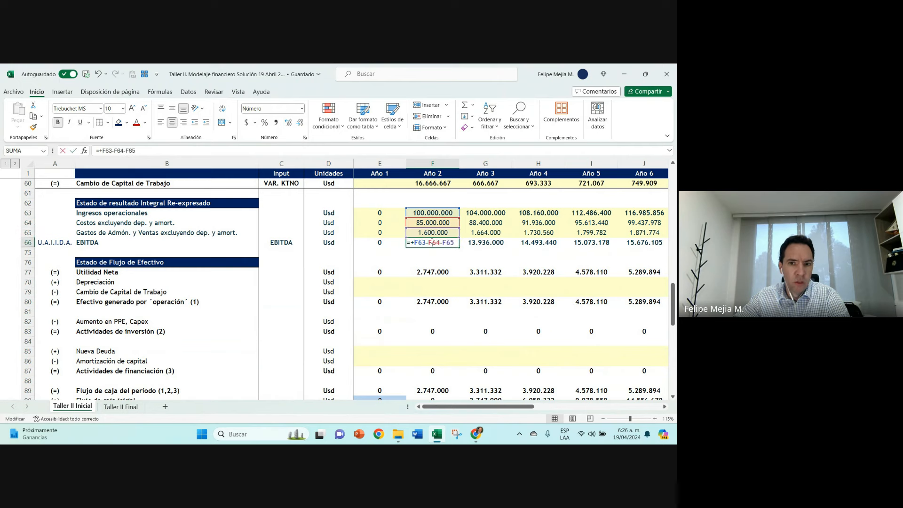
{"action": "key", "text": "Escape"}
{"action": "key", "text": "ctrl+z"}
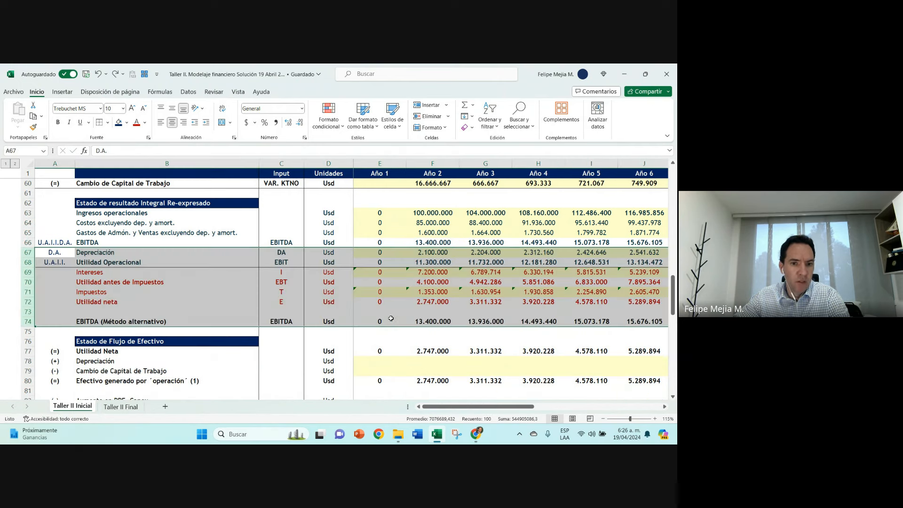
Step: Fill the Año 3 EBITDA (Método alternativo) formula from G74 back into F74 and compare it with the Año 2 figures in rows 63 to 66
{"action": "left_click", "coordinate": [470, 318]}
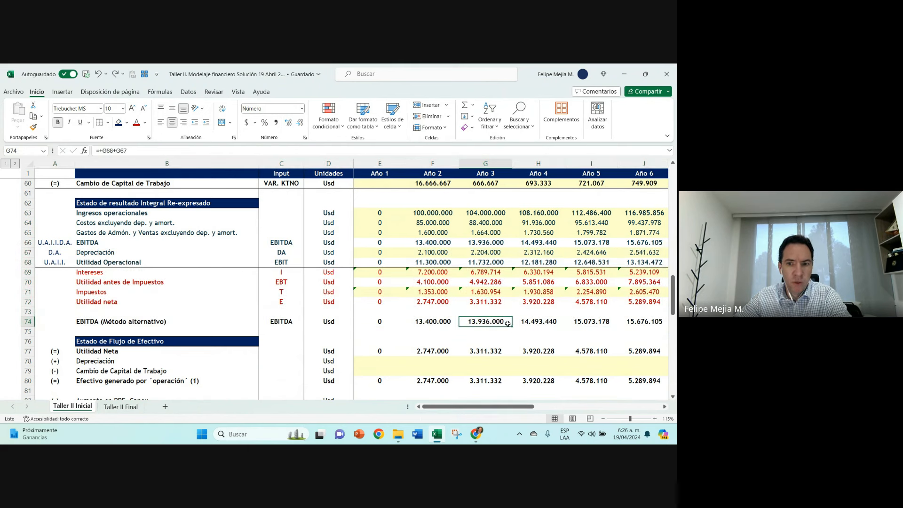
{"action": "left_click_drag", "start_coordinate": [510, 328], "coordinate": [428, 328]}
{"action": "left_click", "coordinate": [424, 329]}
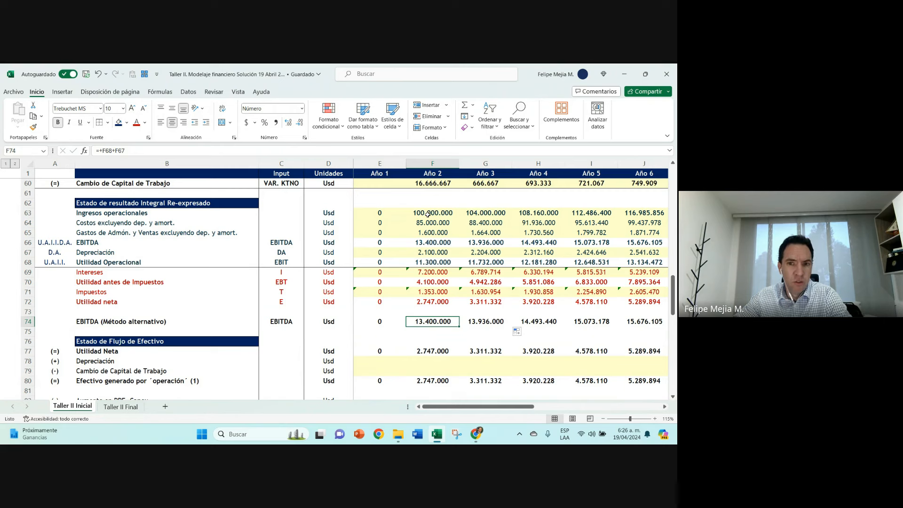
{"action": "left_click_drag", "start_coordinate": [428, 214], "coordinate": [480, 243]}
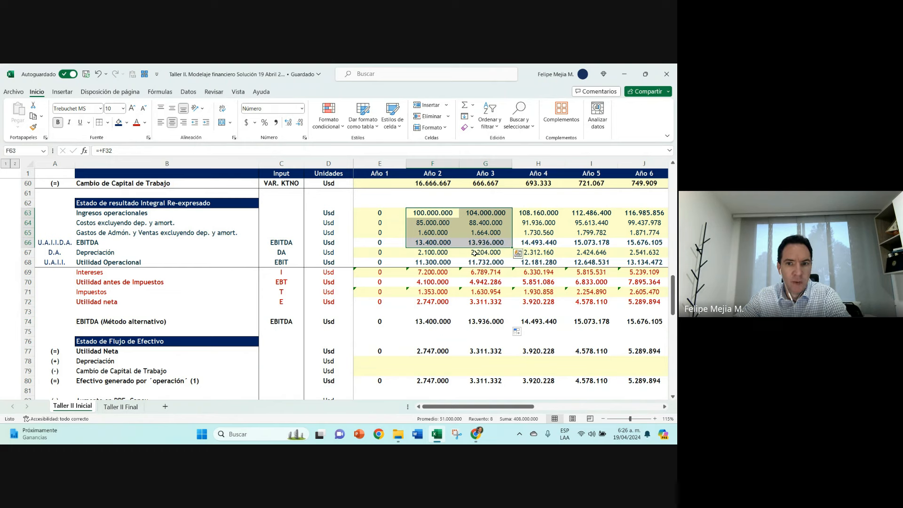
{"action": "left_click", "coordinate": [428, 324]}
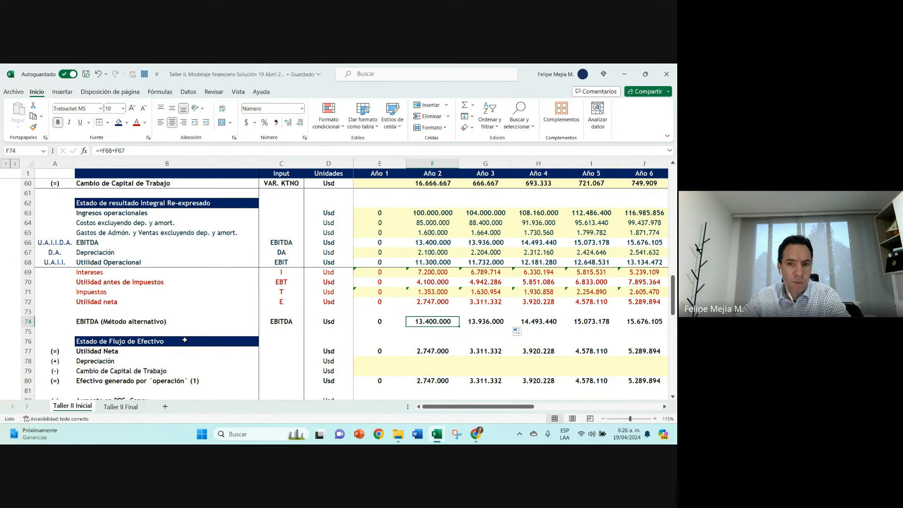
Step: Set the font colour of the whole EBITDA (Método alternativo) row 74 to the standard dark blue
{"action": "left_click", "coordinate": [28, 321]}
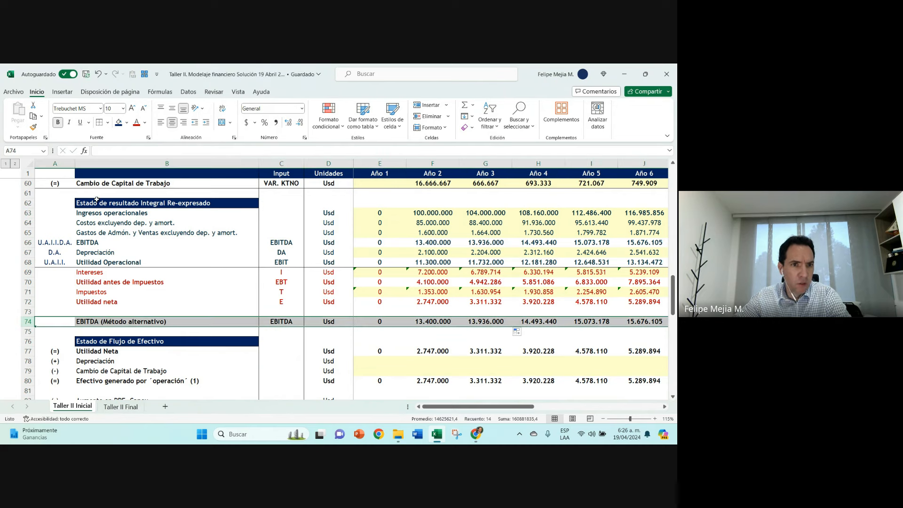
{"action": "left_click", "coordinate": [144, 123]}
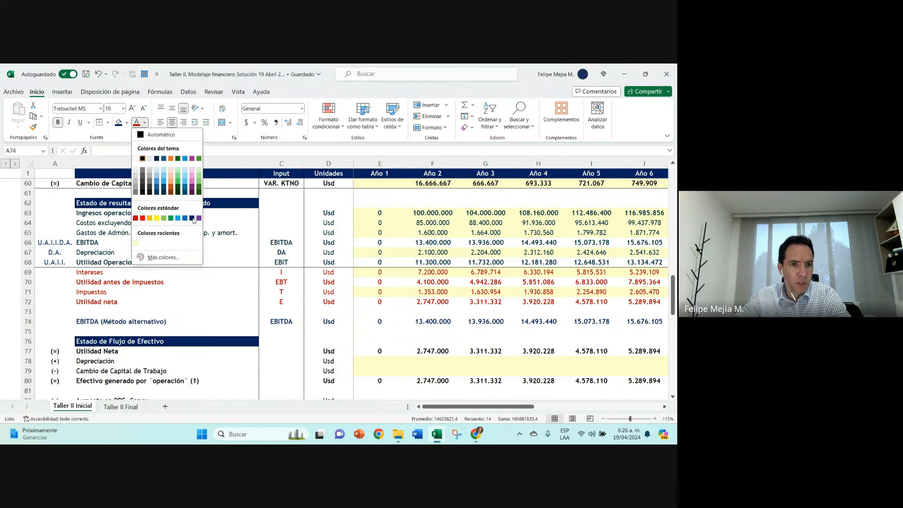
{"action": "left_click", "coordinate": [191, 217]}
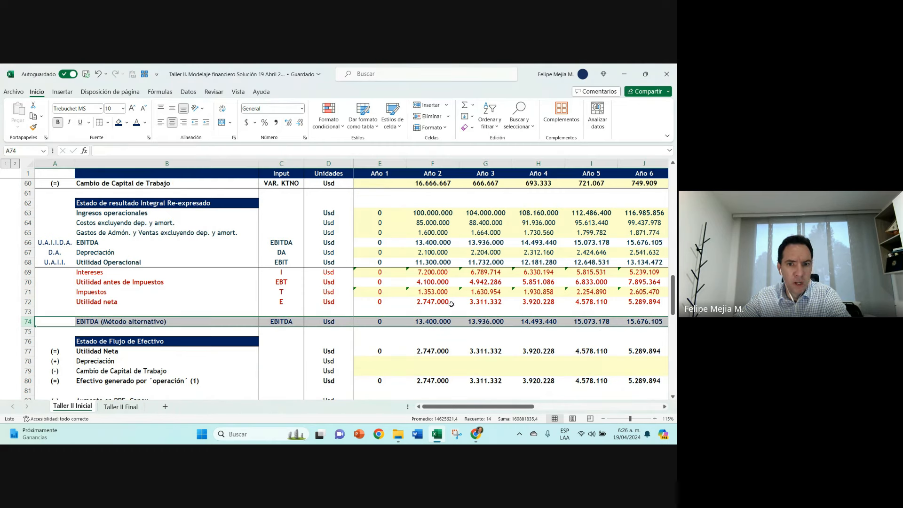
Step: Re-enter the Año 2 EBITDA (Método alternativo) in F74 as =+F68+F67, adding Utilidad Operacional and Depreciación
{"action": "left_click", "coordinate": [432, 324]}
{"action": "type", "text": "=+"}
{"action": "left_click", "coordinate": [432, 262]}
{"action": "type", "text": "+"}
{"action": "left_click", "coordinate": [432, 252]}
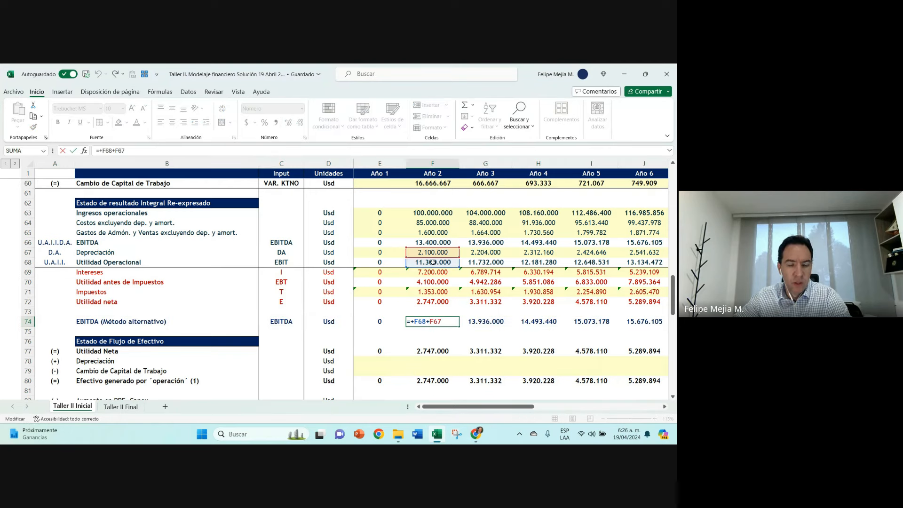
{"action": "key", "text": "ctrl+Return"}
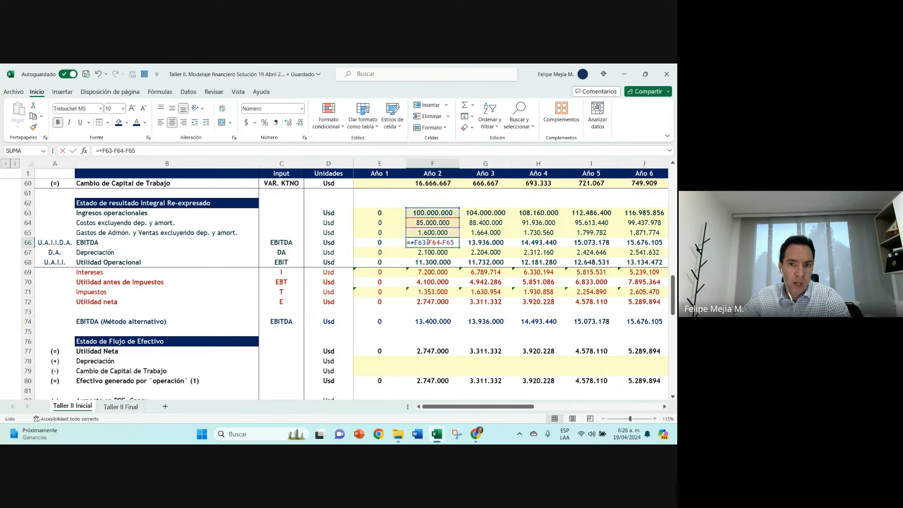
Step: Review the Año 2 EBITDA formula in F66 and the Año 2 Utilidad Operacional (EBIT) and Intereses formulas below it
{"action": "double_click", "coordinate": [427, 241]}
{"action": "key", "text": "Escape"}
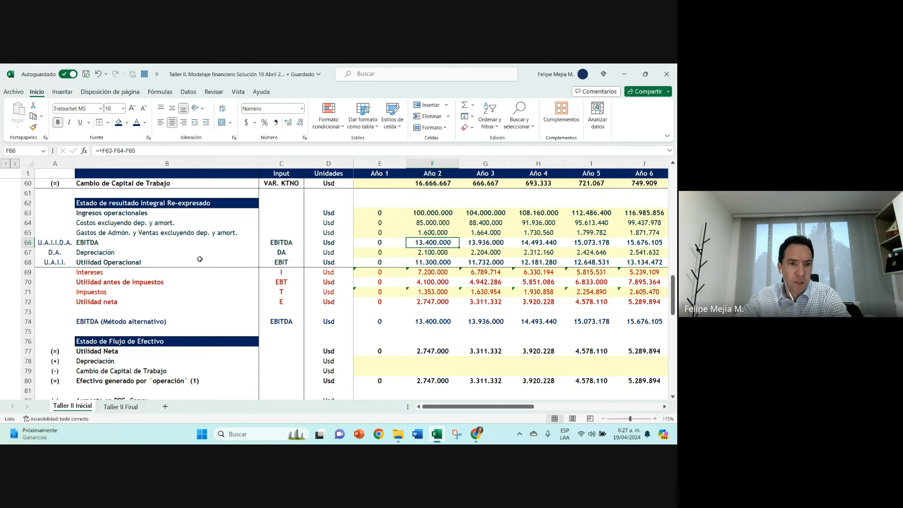
{"action": "left_click", "coordinate": [427, 262]}
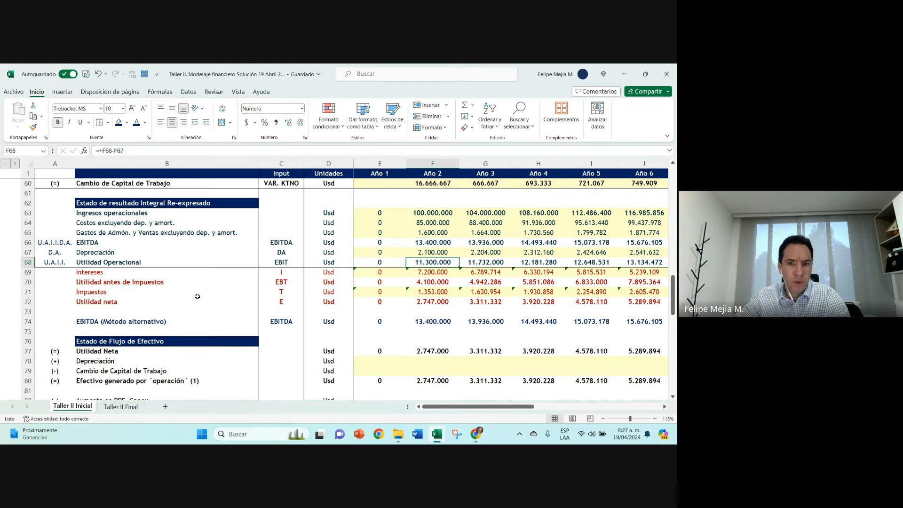
{"action": "scroll", "coordinate": [196, 296], "scroll_direction": "down", "scroll_amount": 1}
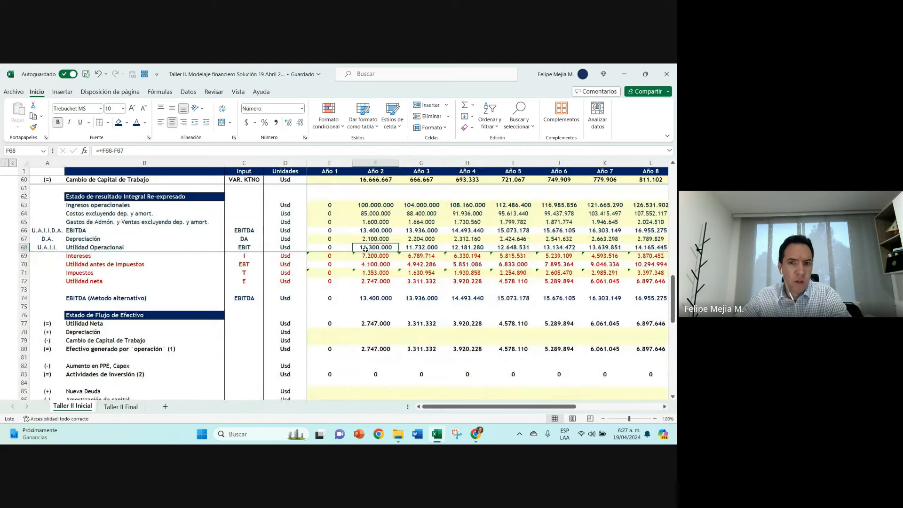
{"action": "left_click", "coordinate": [230, 248]}
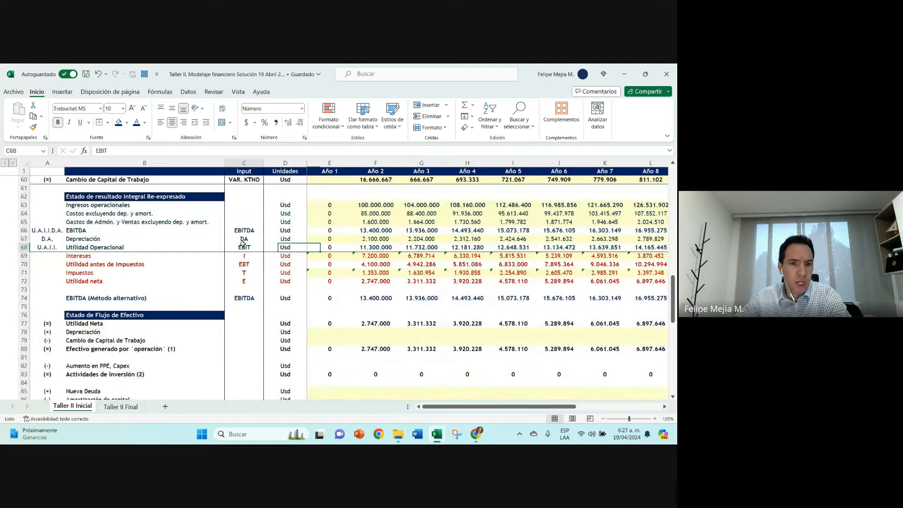
{"action": "left_click", "coordinate": [389, 247]}
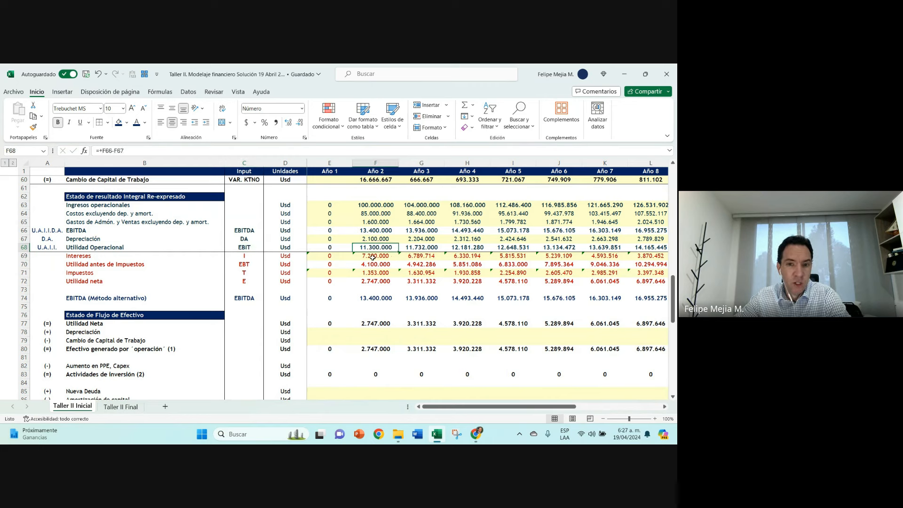
{"action": "left_click", "coordinate": [374, 256]}
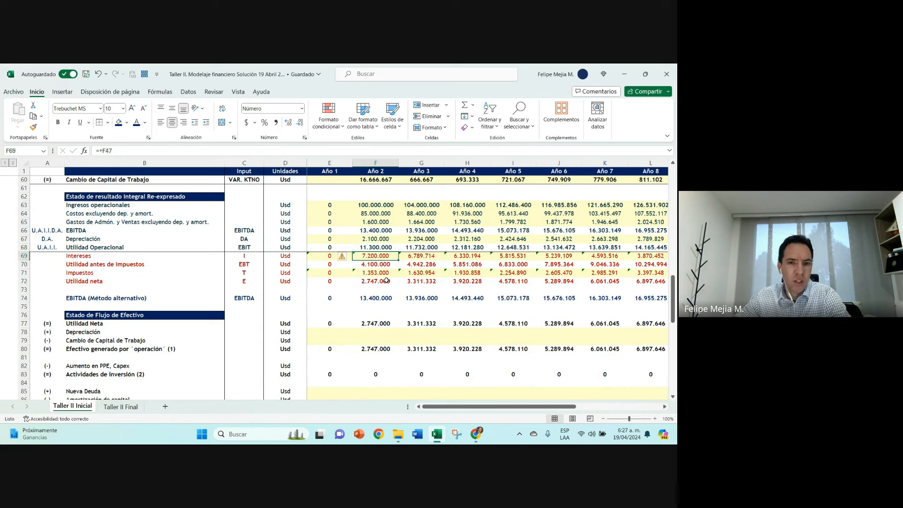
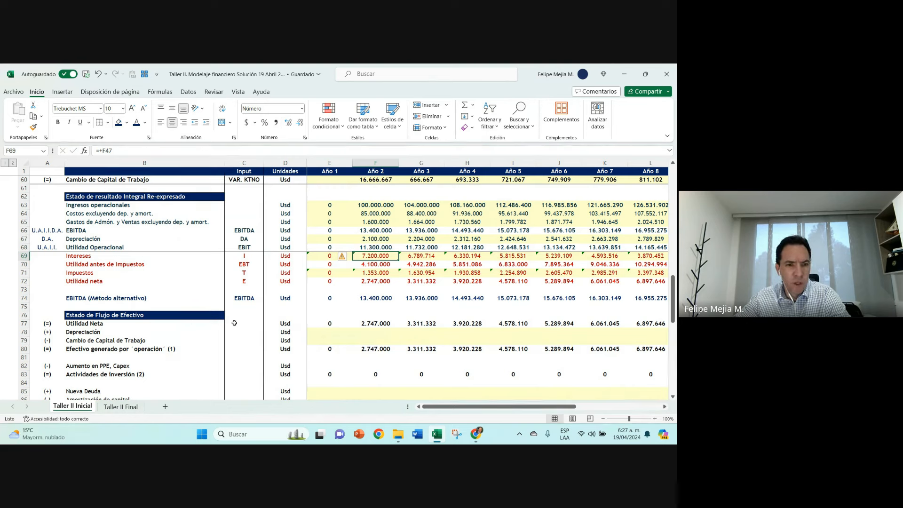
Step: Set the font colour of the whole Utilidad Neta row 77 to red and check its Año 2 link to Utilidad neta in F72
{"action": "left_click", "coordinate": [25, 324]}
{"action": "left_click", "coordinate": [145, 122]}
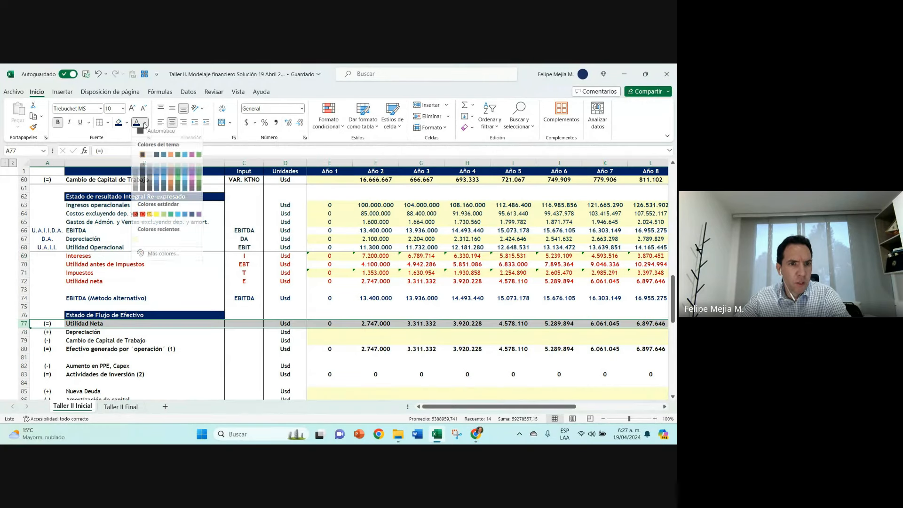
{"action": "left_click", "coordinate": [135, 217]}
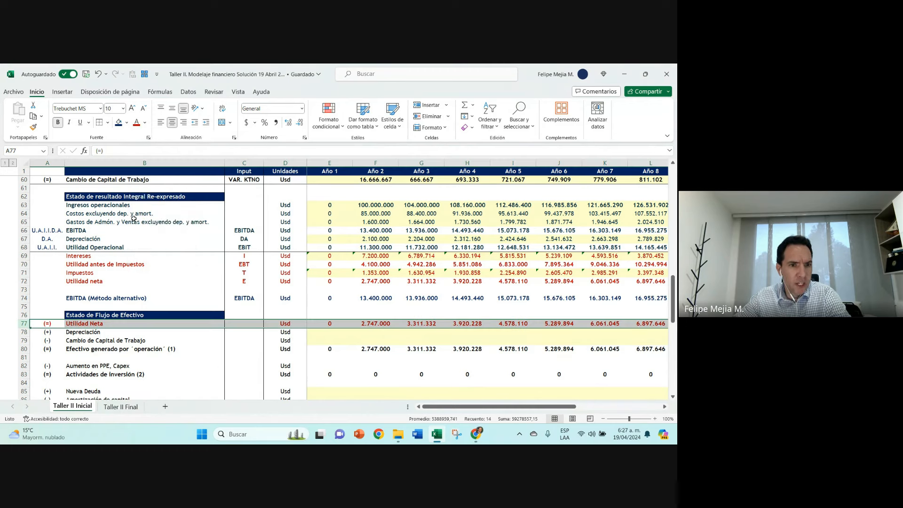
{"action": "left_click", "coordinate": [379, 281]}
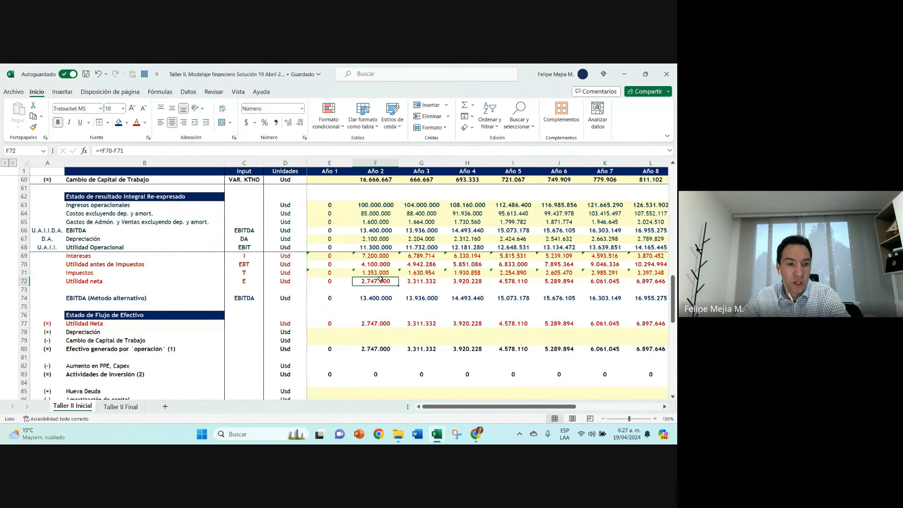
{"action": "left_click", "coordinate": [377, 323]}
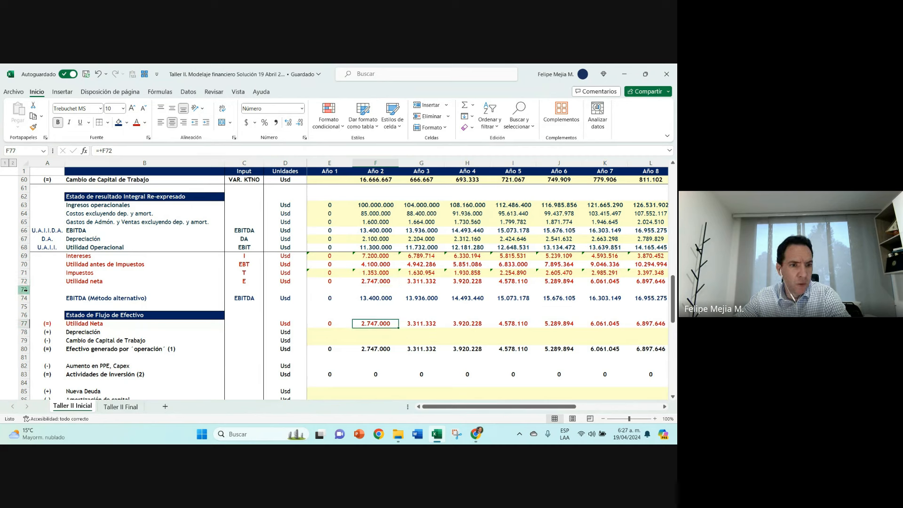
Step: Temporarily hide rows 73 to 76 to compare the two Utilidad Neta rows, and undo the hiding
{"action": "left_click_drag", "start_coordinate": [29, 293], "coordinate": [27, 316]}
{"action": "right_click", "coordinate": [27, 315]}
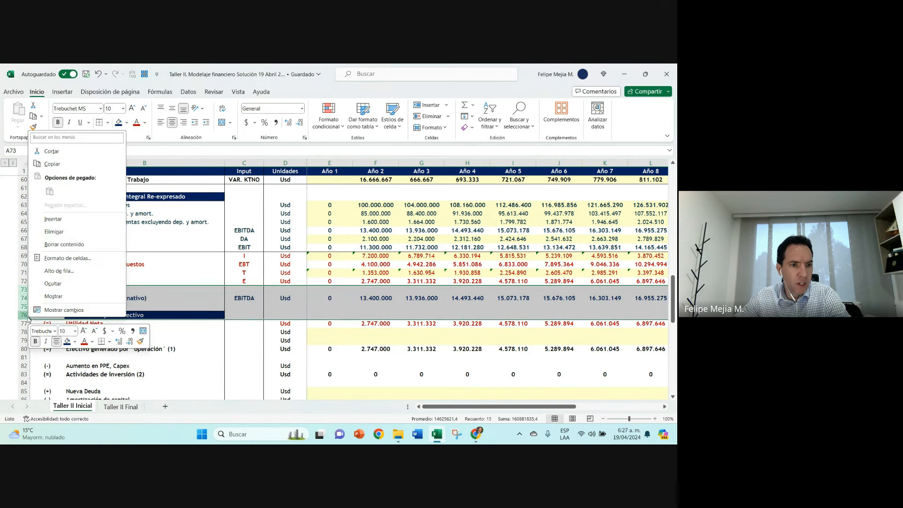
{"action": "left_click", "coordinate": [70, 282]}
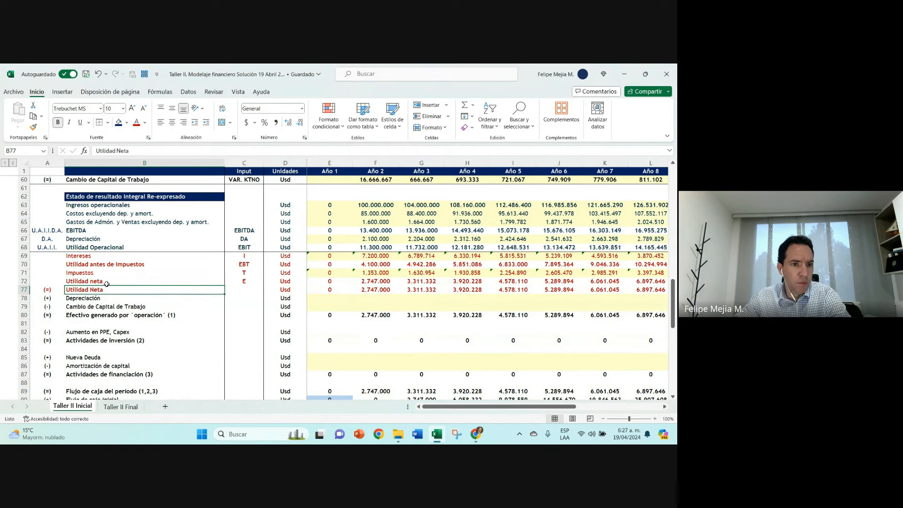
{"action": "left_click", "coordinate": [107, 282]}
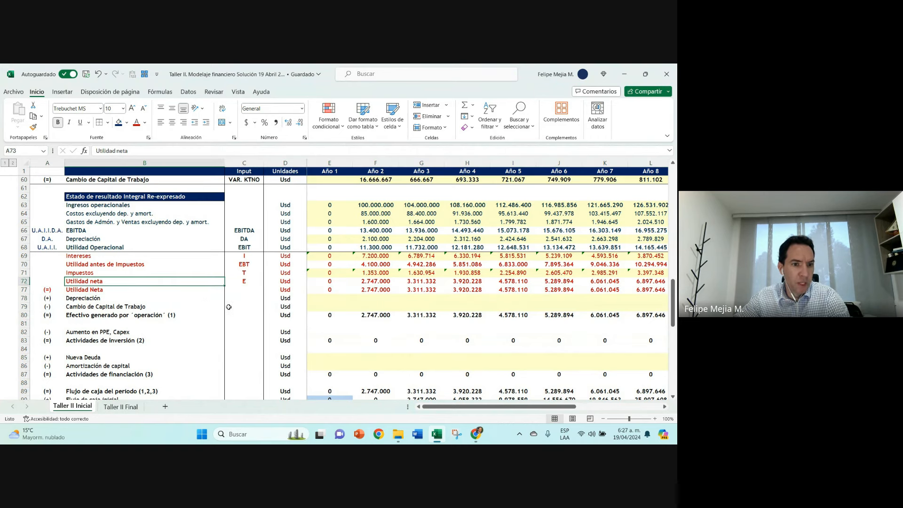
{"action": "key", "text": "ctrl+z"}
Step: Review the Año 2 Utilidad Neta formula in F77 and the Intereses and Impuestos cells F69 and F71
{"action": "left_click", "coordinate": [388, 326]}
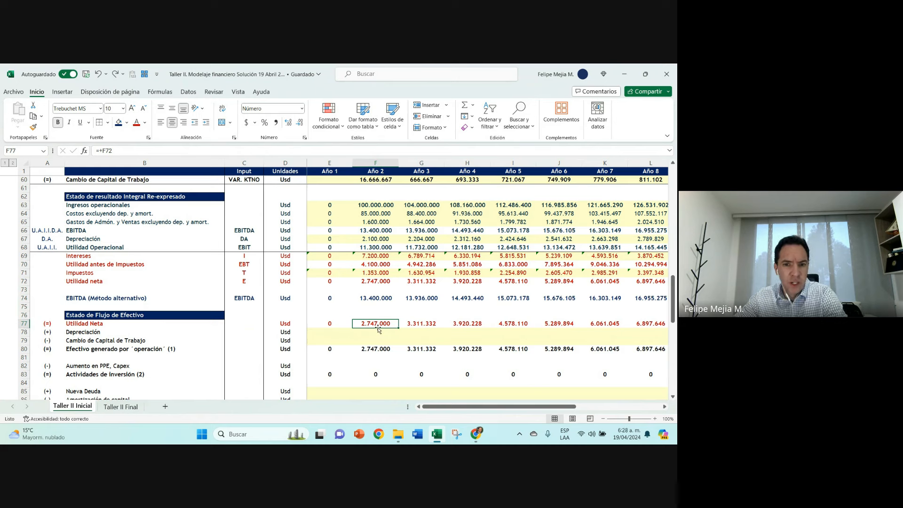
{"action": "left_click", "coordinate": [376, 261]}
{"action": "left_click", "coordinate": [376, 256]}
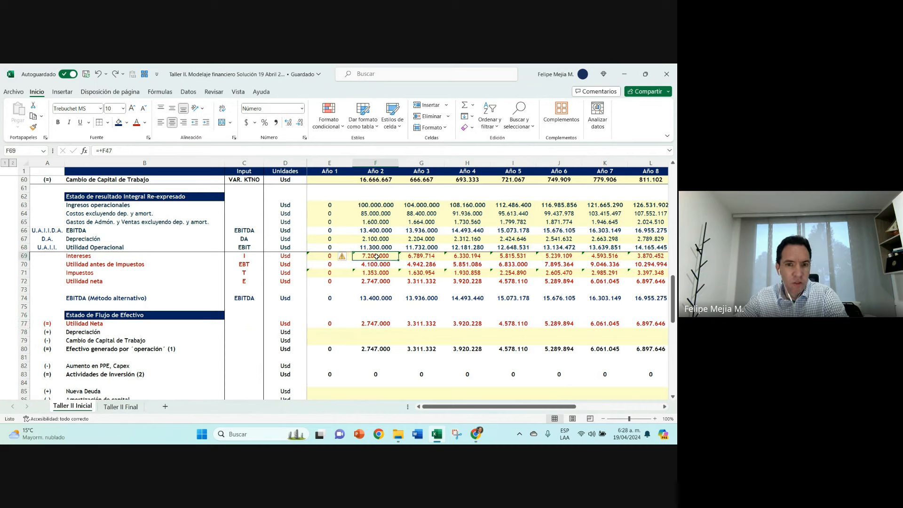
{"action": "left_click", "coordinate": [376, 272], "text": "ctrl"}
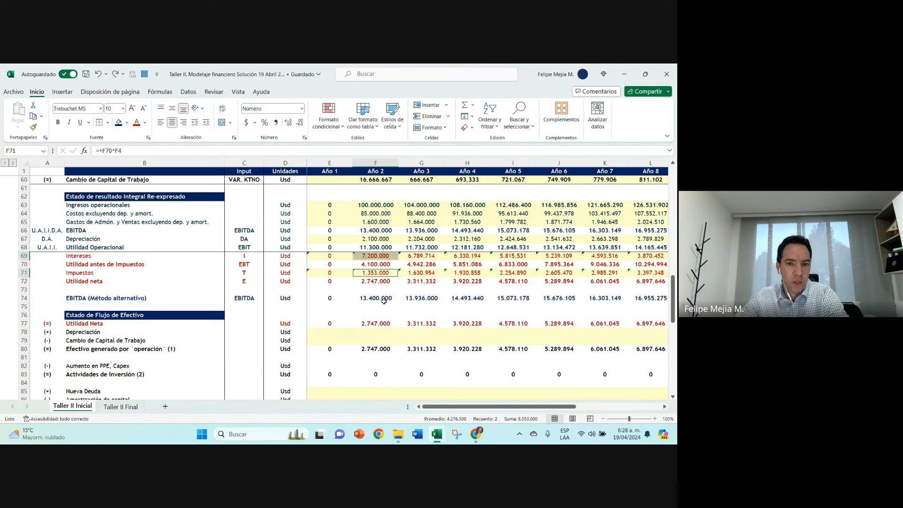
Step: Set the font colour of the whole Flujo de caja final row 91 to red
{"action": "scroll", "coordinate": [384, 301], "scroll_direction": "down", "scroll_amount": 3}
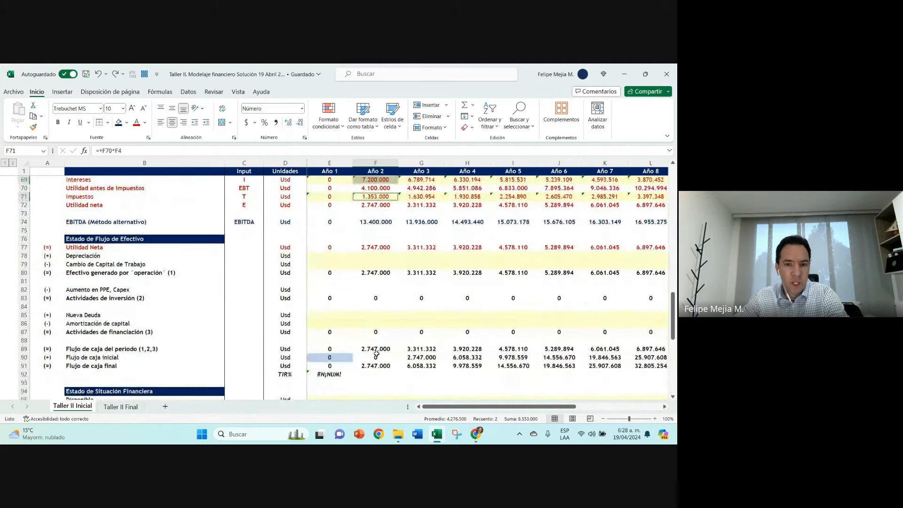
{"action": "left_click", "coordinate": [332, 366]}
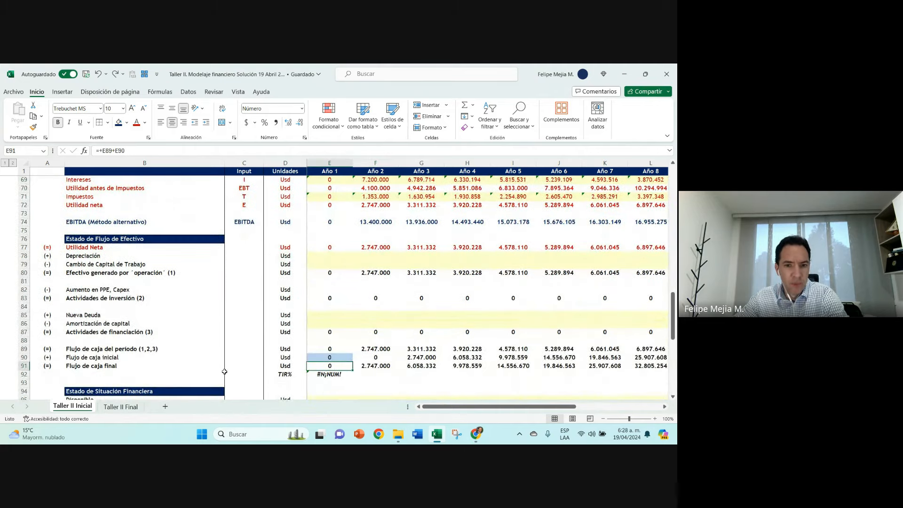
{"action": "left_click", "coordinate": [25, 366]}
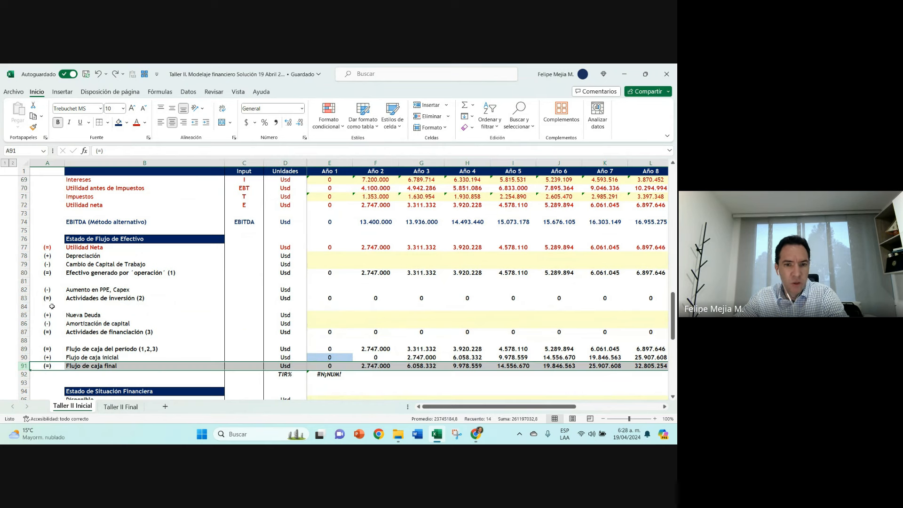
{"action": "left_click", "coordinate": [137, 124]}
Step: Review the Flujo de caja final formulas for Año 2 to Año 4 and compare F91 with the Utilidad neta in F72
{"action": "left_click", "coordinate": [379, 366]}
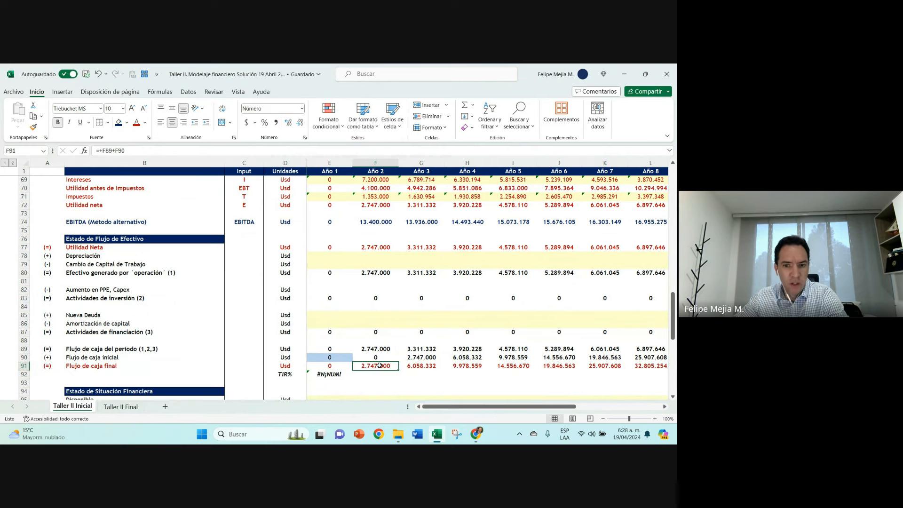
{"action": "key", "text": "Right"}
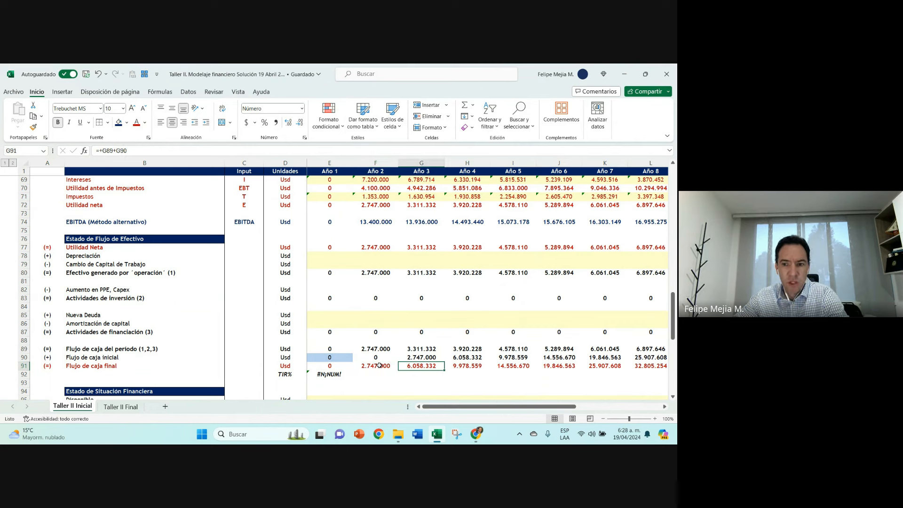
{"action": "key", "text": "Right"}
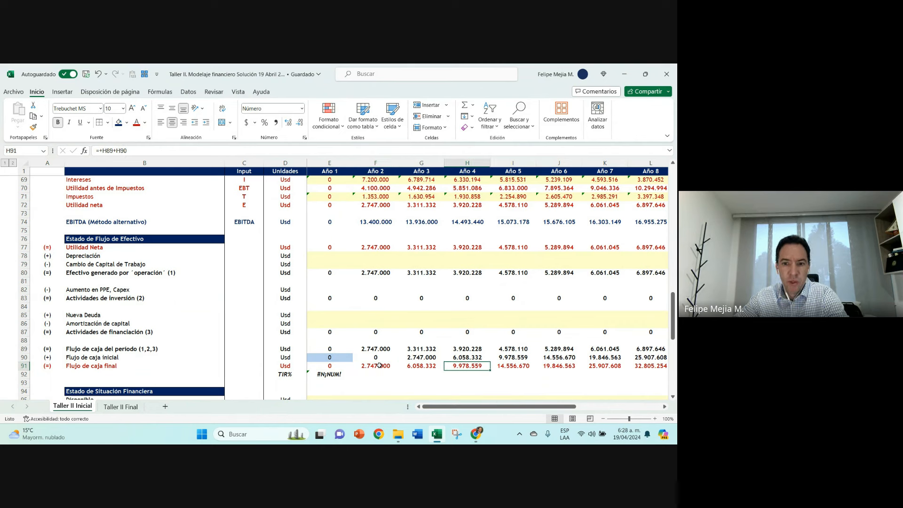
{"action": "key", "text": "Left"}
{"action": "key", "text": "Left"}
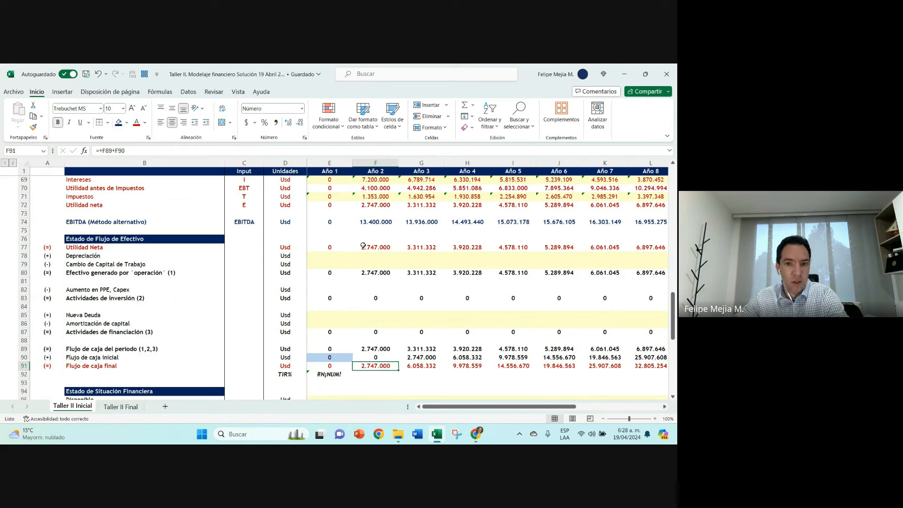
{"action": "left_click", "coordinate": [371, 208]}
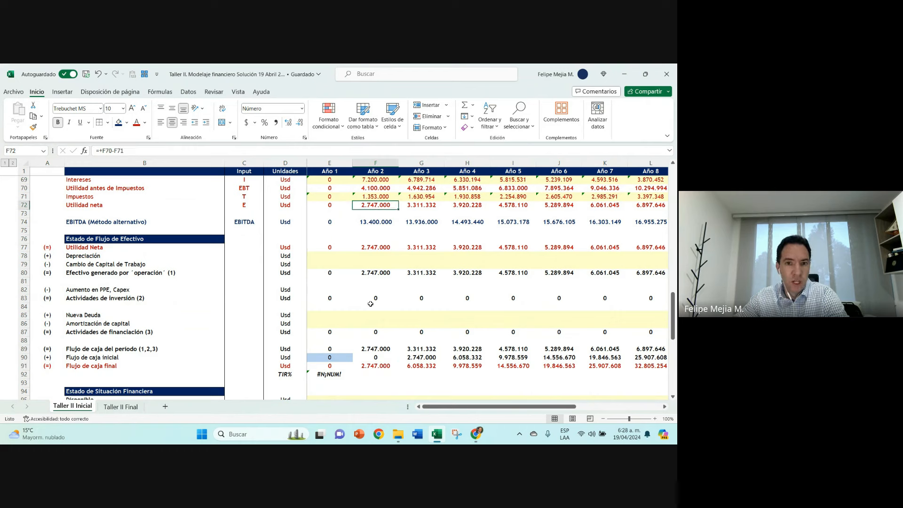
{"action": "left_click", "coordinate": [372, 367]}
Step: Examine the Flujo de caja final in row 91 year by year from Año 2 through Año 11
{"action": "scroll", "coordinate": [373, 367], "scroll_direction": "down", "scroll_amount": 1}
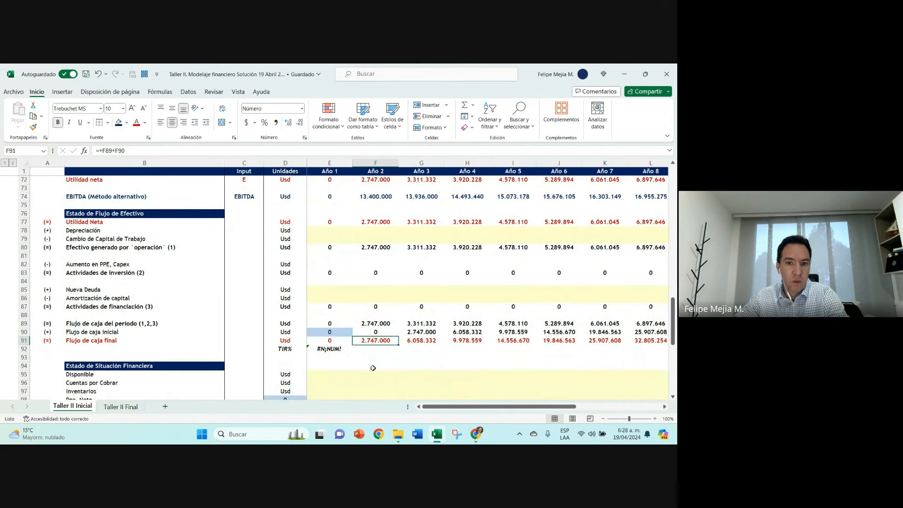
{"action": "key", "text": "Right"}
{"action": "key", "text": "Right"}
{"action": "key", "text": "Right"}
{"action": "key", "text": "Right"}
{"action": "key", "text": "Right"}
{"action": "key", "text": "Right"}
{"action": "key", "text": "Right"}
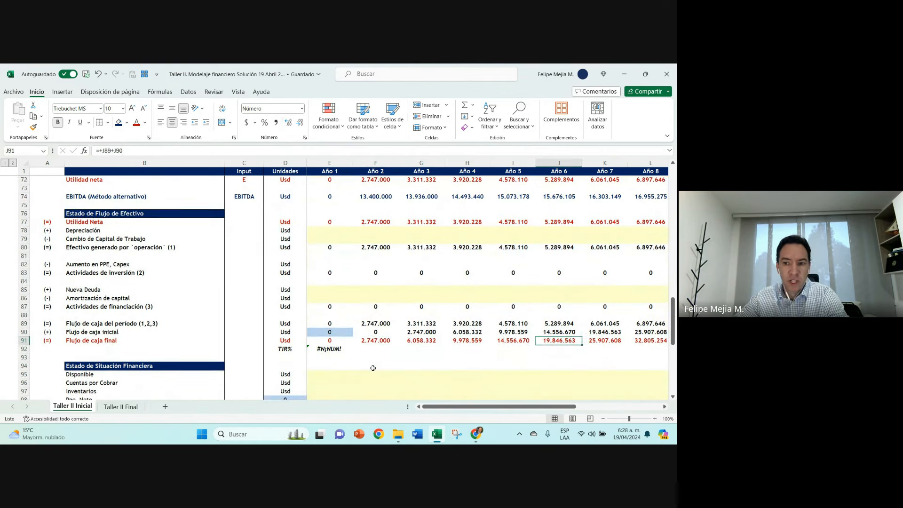
{"action": "key", "text": "Right"}
{"action": "key", "text": "Right"}
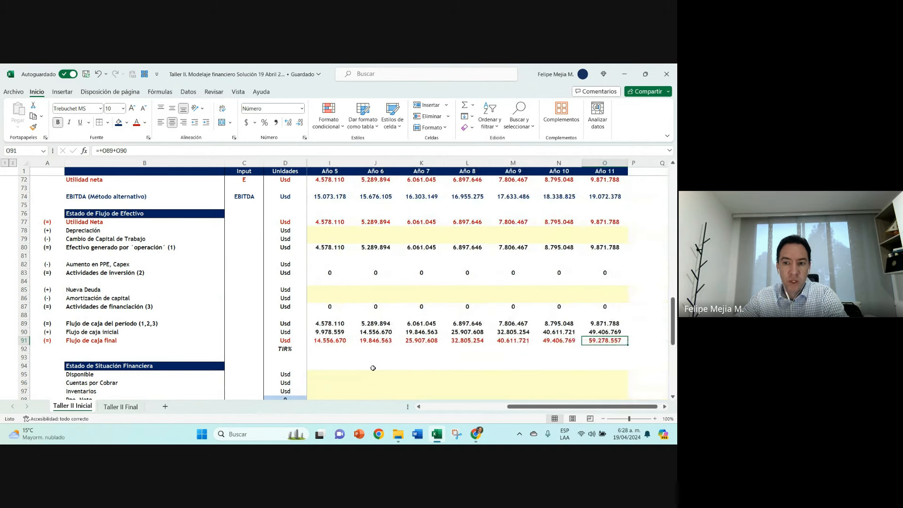
{"action": "key", "text": "Left"}
{"action": "key", "text": "Left"}
{"action": "key", "text": "Left"}
{"action": "key", "text": "Left"}
{"action": "key", "text": "Left"}
{"action": "key", "text": "Left"}
{"action": "key", "text": "Left"}
{"action": "key", "text": "Left"}
{"action": "key", "text": "Left"}
{"action": "key", "text": "Left"}
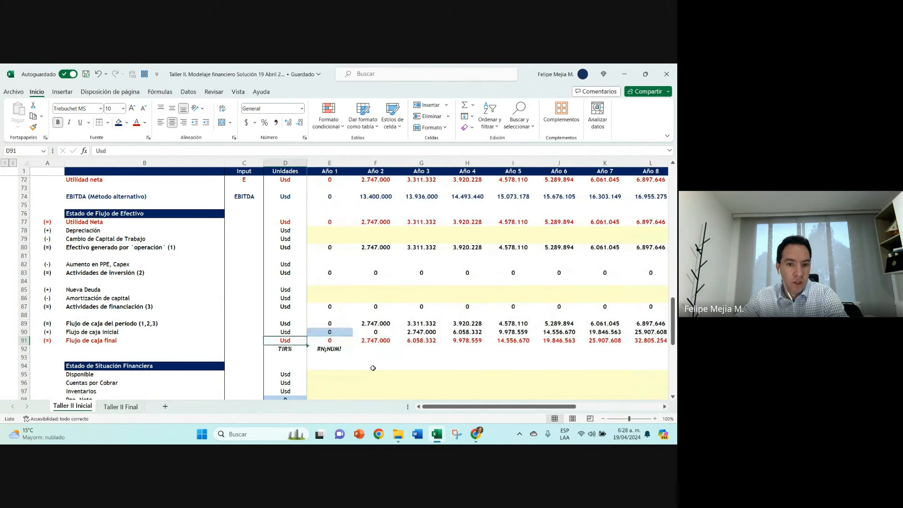
{"action": "key", "text": "Right"}
Step: Link the Año 1 Disponible in E95 of the Estado de Situación Financiera to the Flujo de caja final with =+E91
{"action": "scroll", "coordinate": [372, 368], "scroll_direction": "down", "scroll_amount": 1}
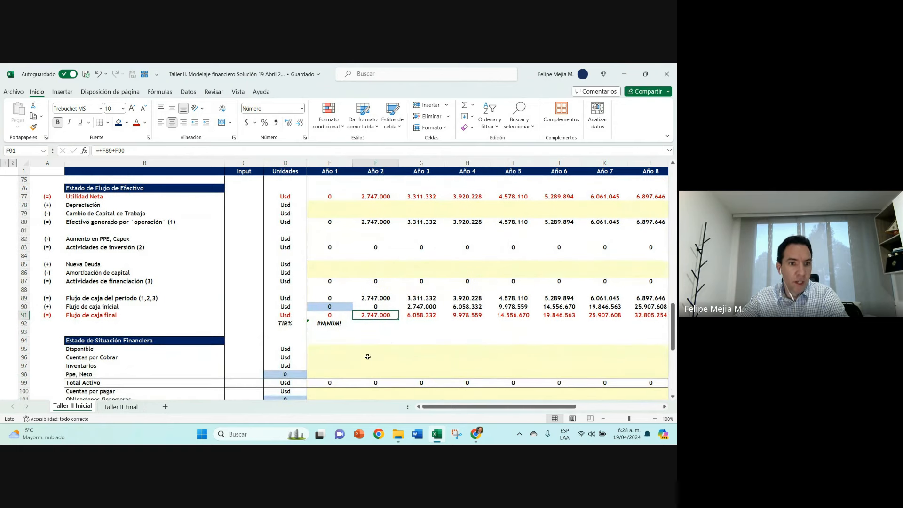
{"action": "left_click", "coordinate": [334, 347]}
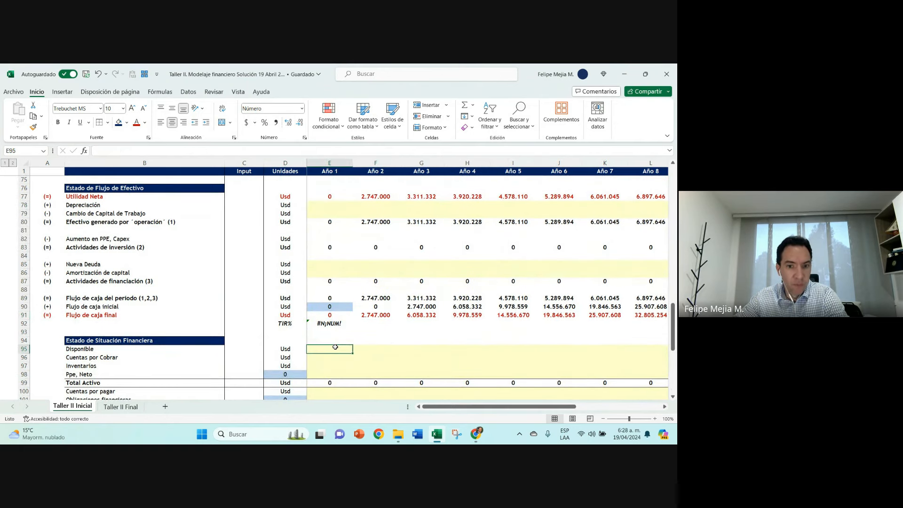
{"action": "type", "text": "+"}
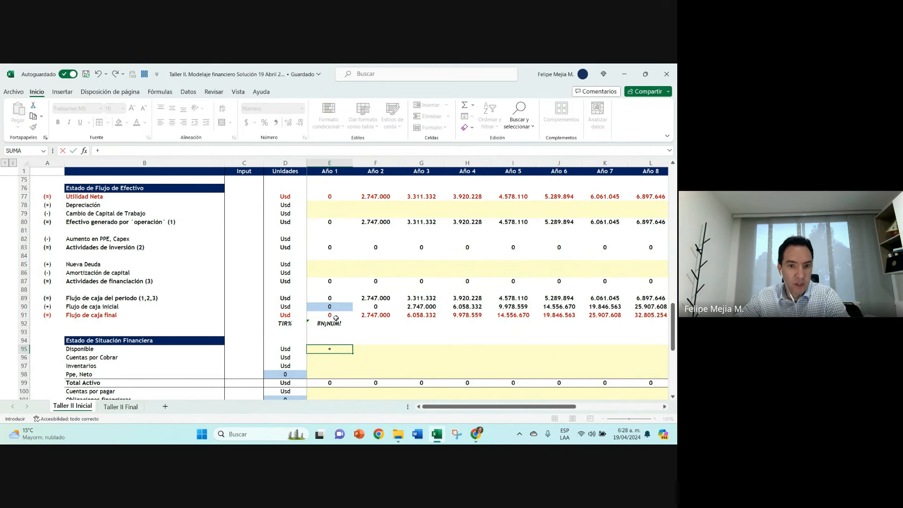
{"action": "left_click", "coordinate": [336, 318]}
{"action": "key", "text": "Return"}
{"action": "key", "text": "Up"}
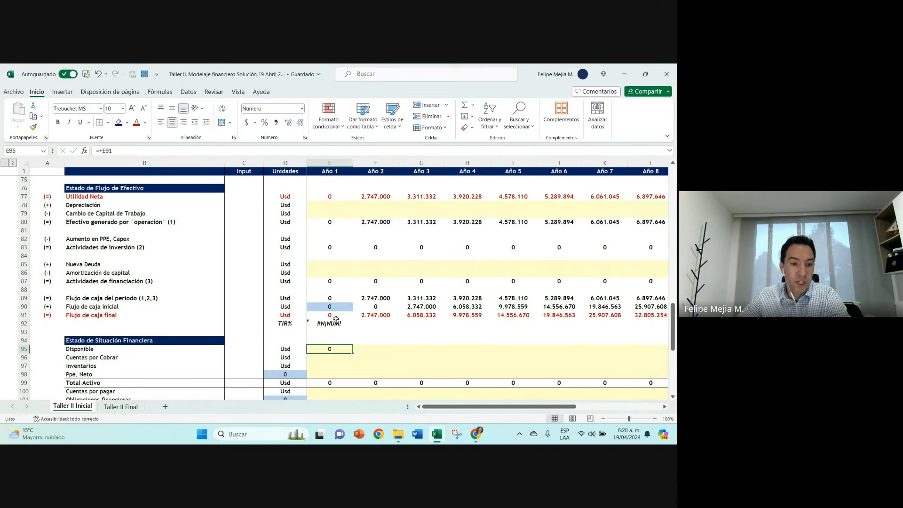
Step: Fill the Disponible formula from E95 across row 95 for the following years and check the Año 1 and Año 2 links
{"action": "scroll", "coordinate": [336, 318], "scroll_direction": "down", "scroll_amount": 2}
{"action": "scroll", "coordinate": [336, 318], "scroll_direction": "down", "scroll_amount": 1}
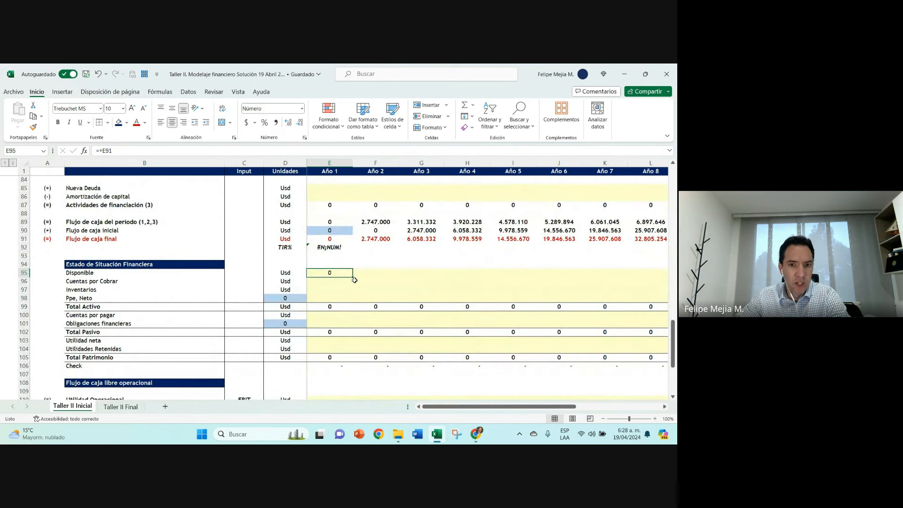
{"action": "left_click_drag", "start_coordinate": [353, 279], "coordinate": [397, 278]}
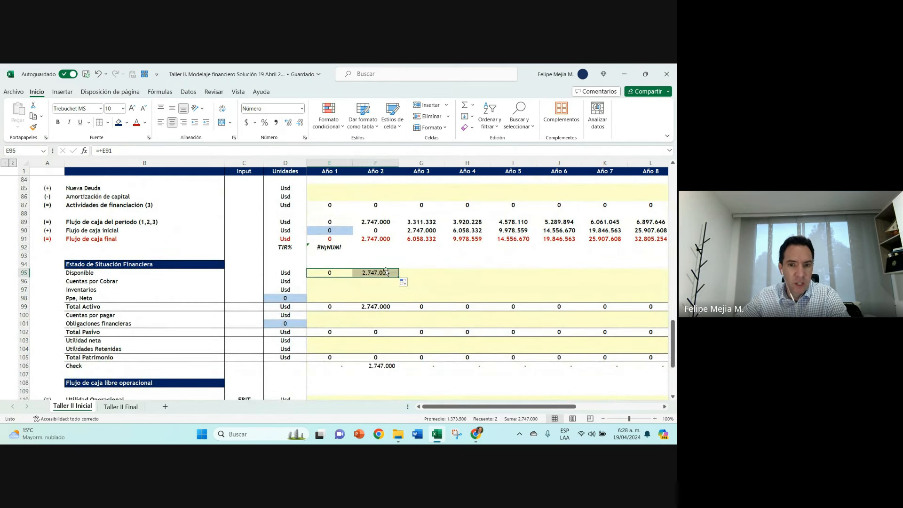
{"action": "left_click", "coordinate": [393, 275]}
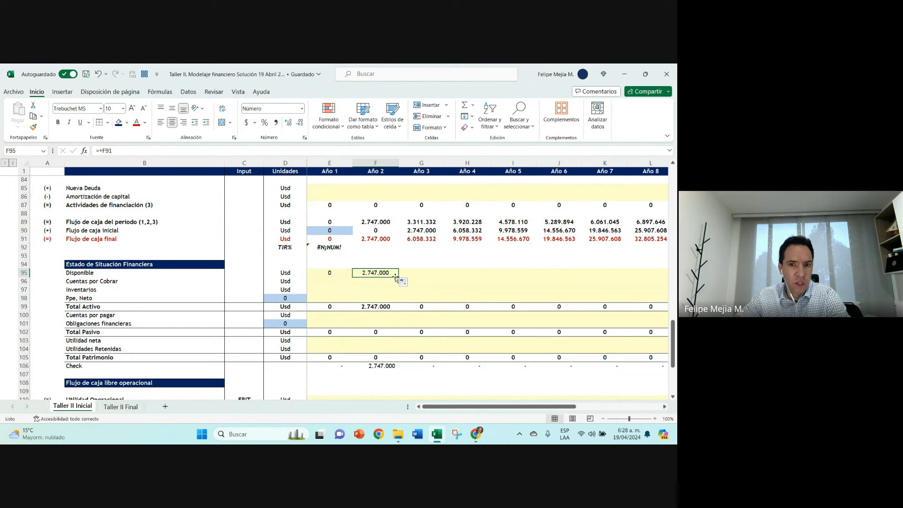
{"action": "left_click_drag", "start_coordinate": [398, 277], "coordinate": [621, 278]}
{"action": "key", "text": "Left"}
{"action": "key", "text": "Right"}
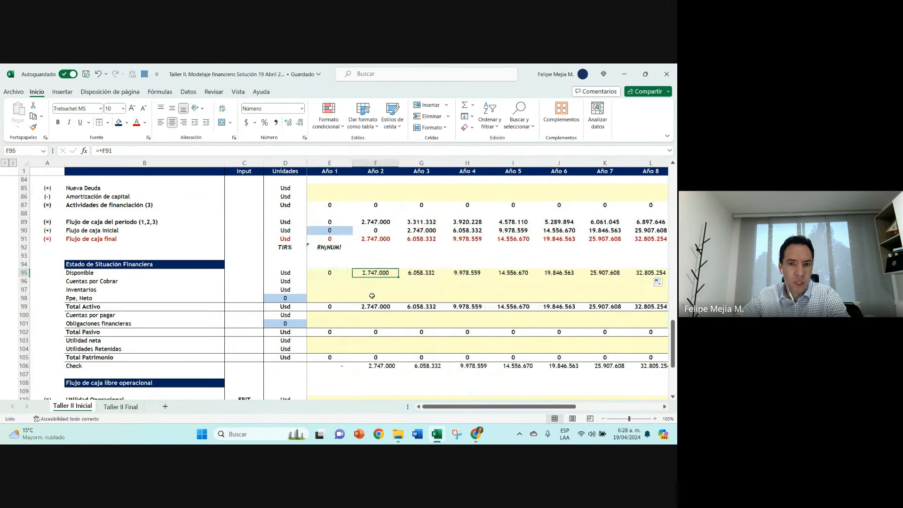
{"action": "key", "text": "Left"}
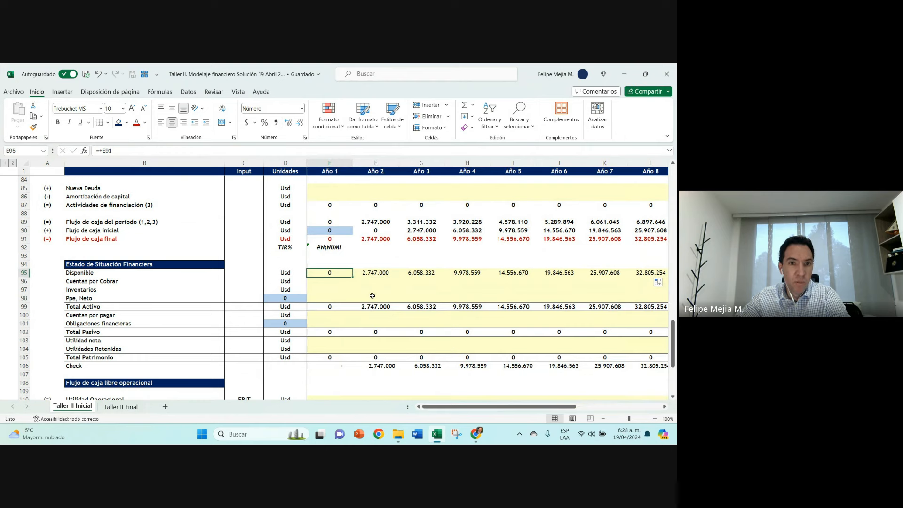
Step: Enter 0% in A95 beside Disponible and format it with one decimal place
{"action": "left_click", "coordinate": [56, 273]}
{"action": "type", "text": "0%"}
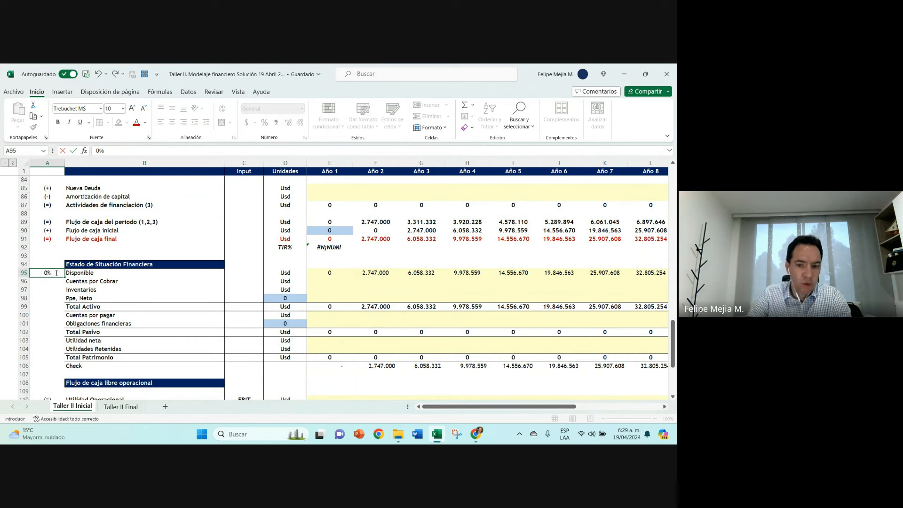
{"action": "key", "text": "Return"}
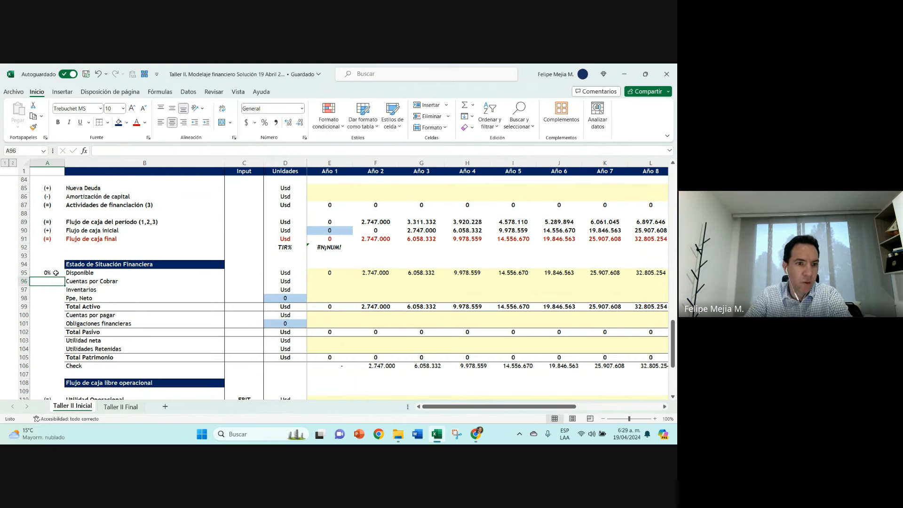
{"action": "left_click", "coordinate": [56, 272]}
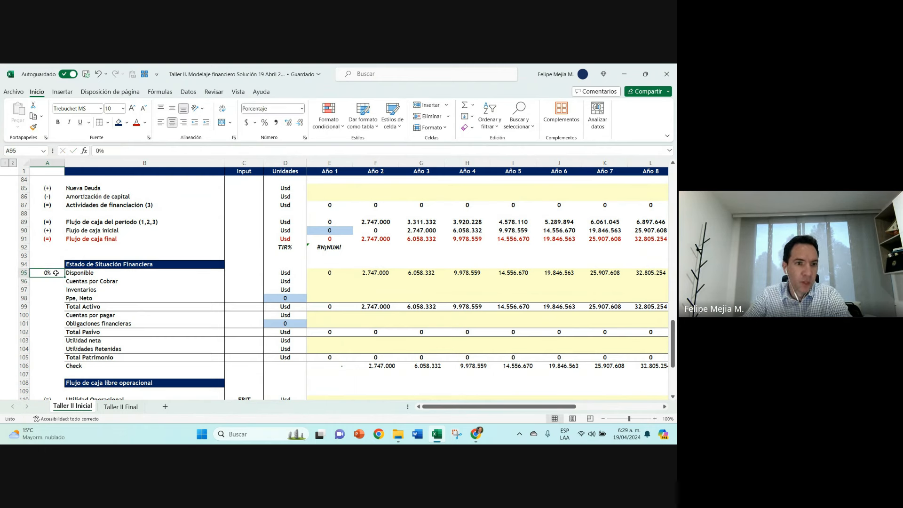
{"action": "left_click", "coordinate": [287, 124]}
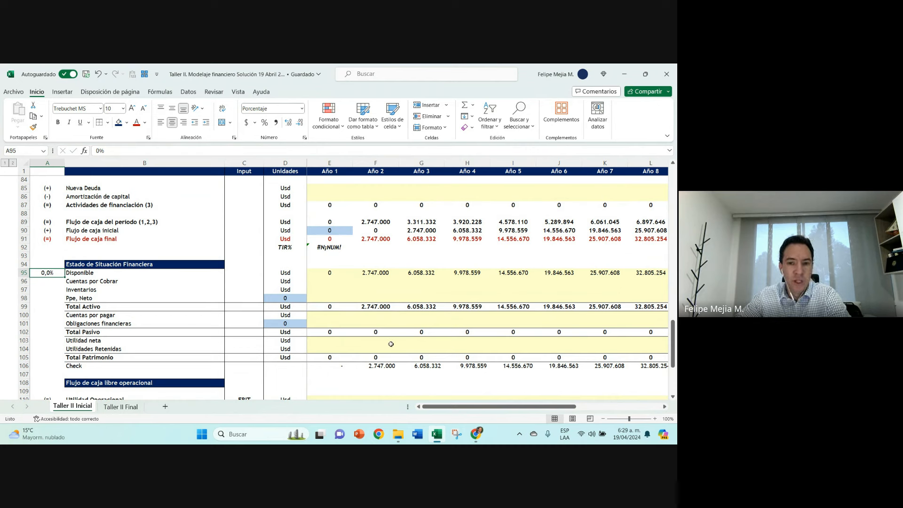
Step: Review the Disponible links in row 95 for Año 2, Año 3 and Año 7 alongside the percentage in A95
{"action": "left_click", "coordinate": [378, 366]}
{"action": "left_click", "coordinate": [384, 274]}
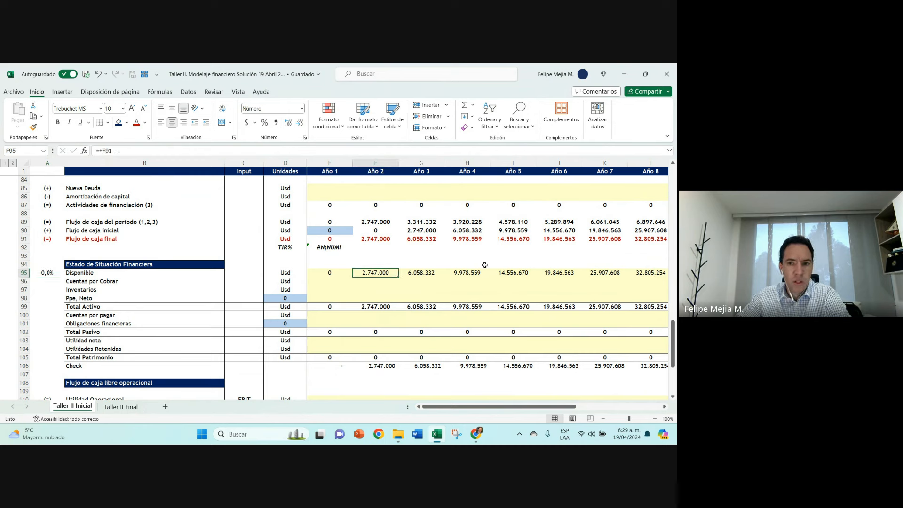
{"action": "left_click", "coordinate": [602, 271]}
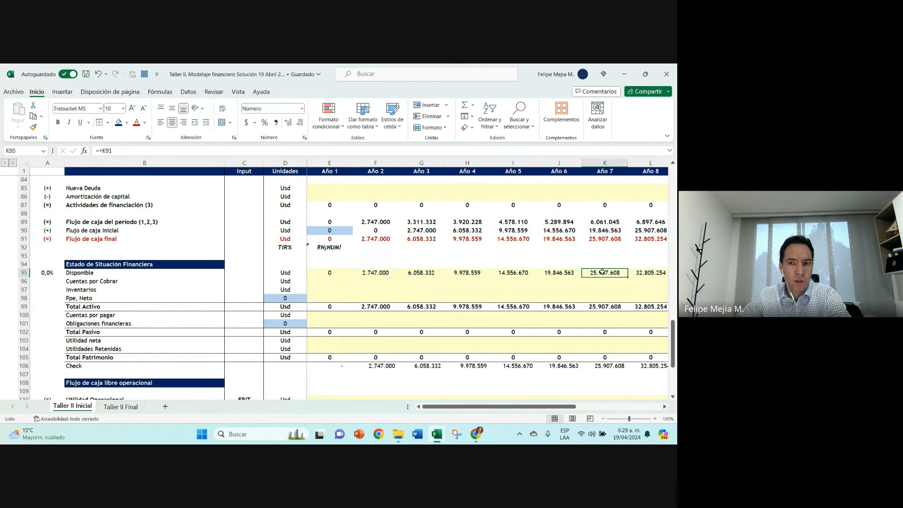
{"action": "left_click", "coordinate": [41, 274]}
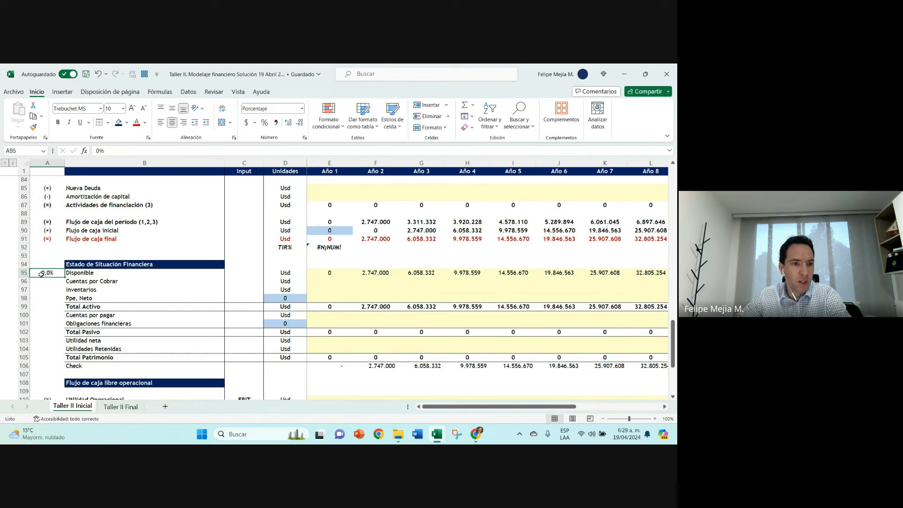
{"action": "left_click", "coordinate": [607, 272]}
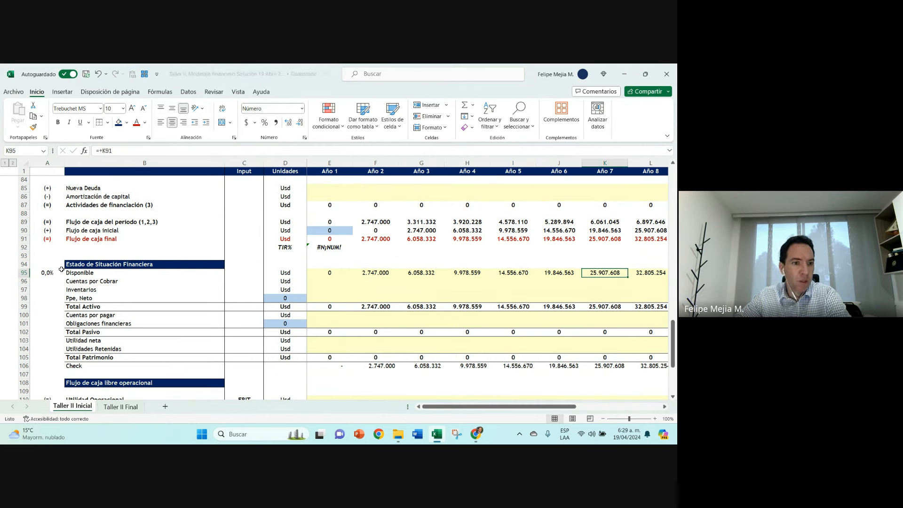
{"action": "left_click", "coordinate": [43, 274]}
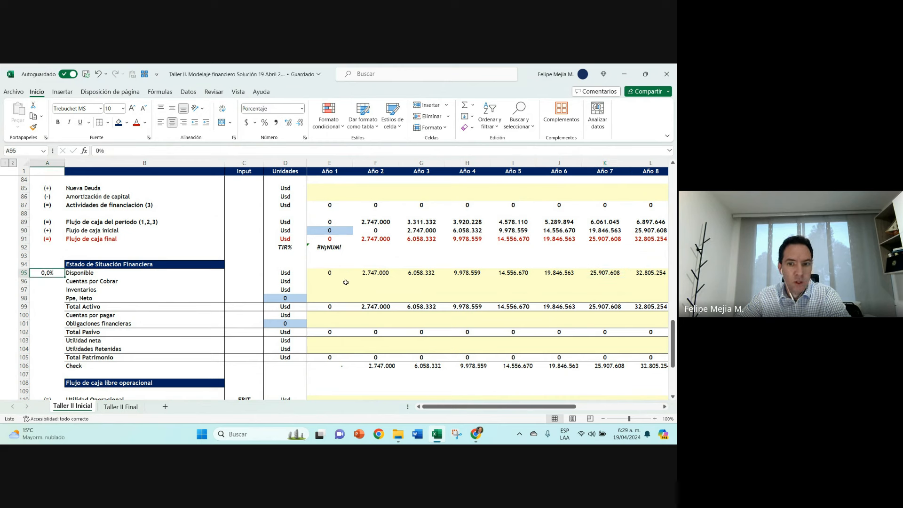
{"action": "left_click", "coordinate": [382, 273]}
{"action": "left_click", "coordinate": [429, 271]}
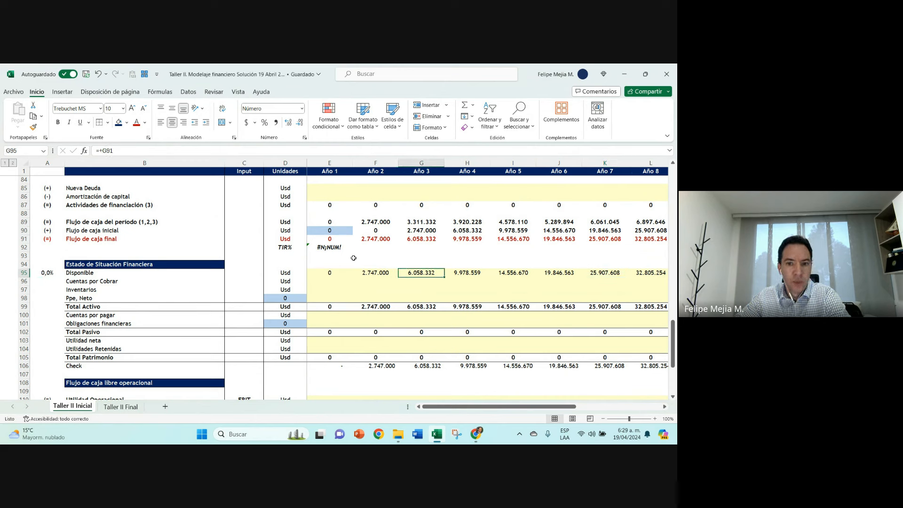
Step: Enter a formula in header cell B1 that sums the Check row across all years, E106:O106
{"action": "left_click", "coordinate": [134, 169]}
{"action": "type", "text": "+SUMA("}
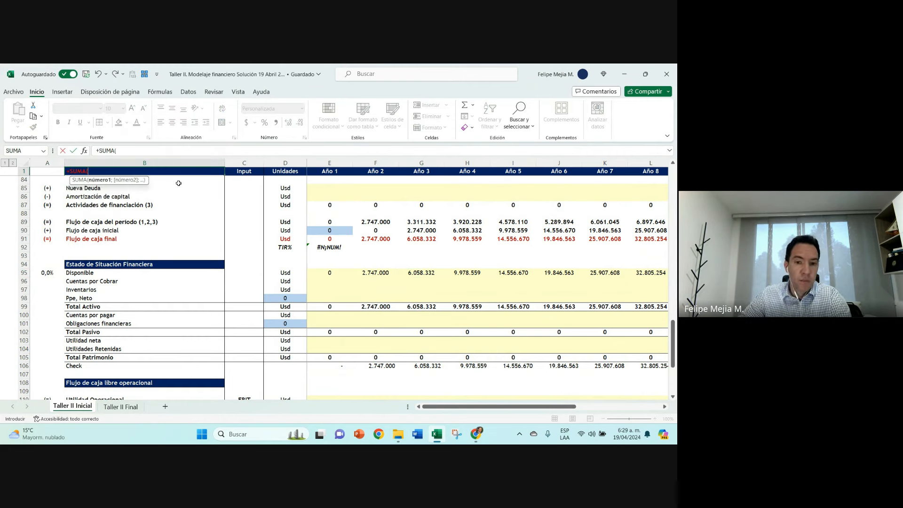
{"action": "left_click", "coordinate": [329, 367]}
{"action": "key", "text": "ctrl+shift+Right"}
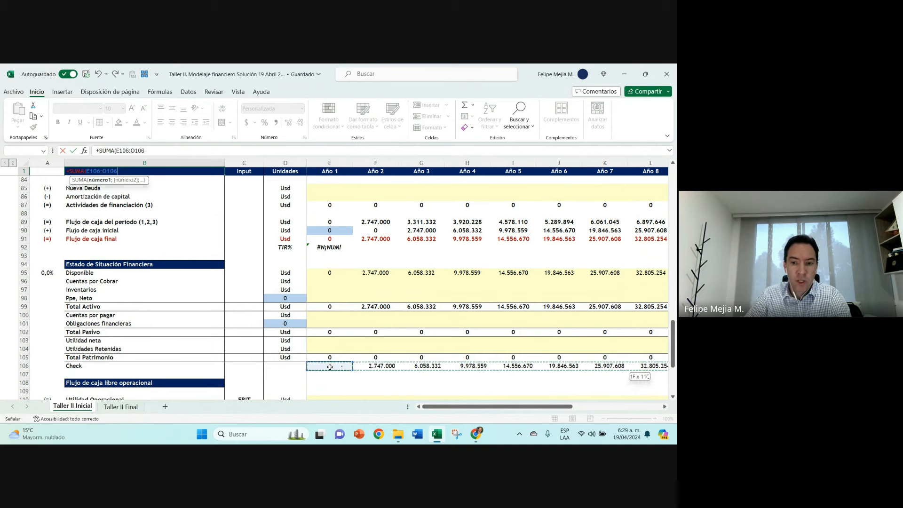
{"action": "key", "text": "Return"}
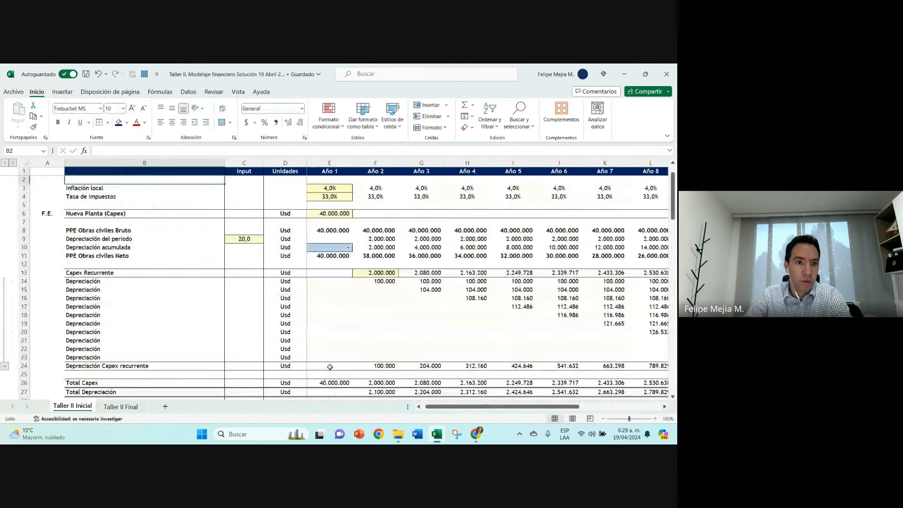
Step: Format the check total in B1 with a light orange fill and italic text
{"action": "key", "text": "Up"}
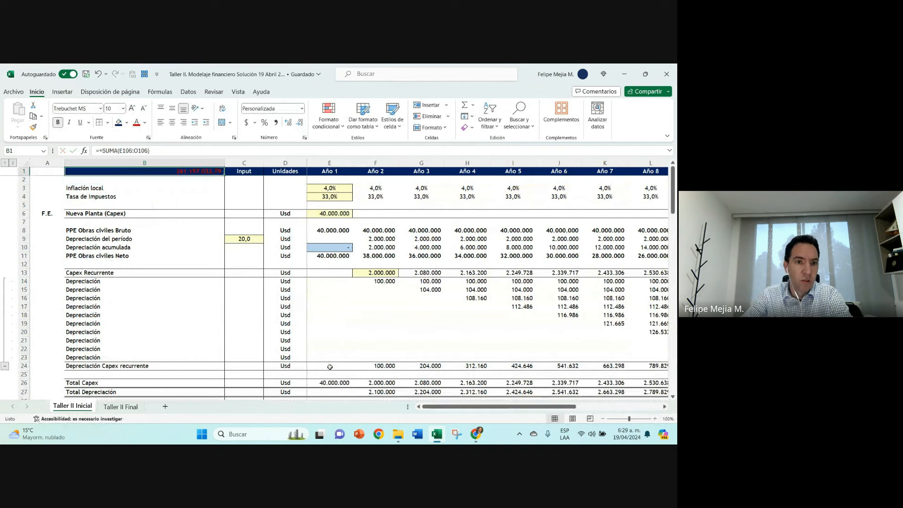
{"action": "left_click", "coordinate": [126, 122]}
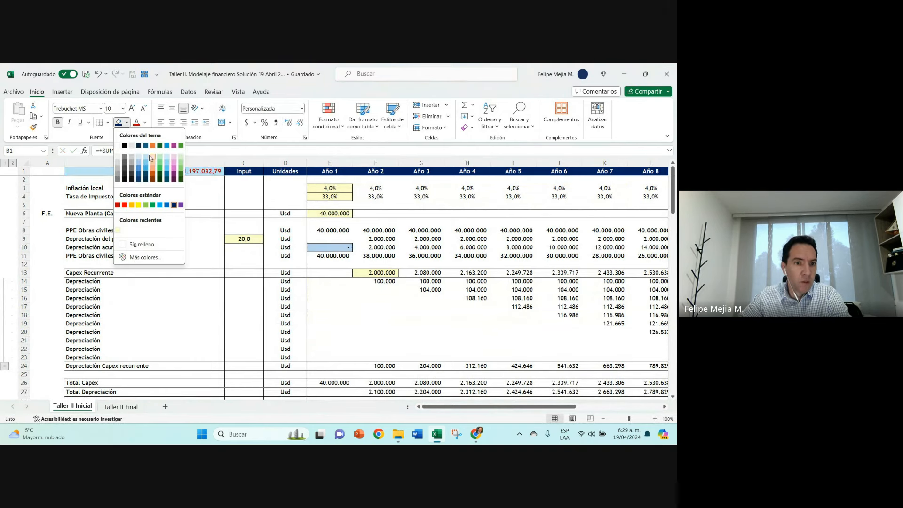
{"action": "left_click", "coordinate": [153, 162]}
{"action": "left_click", "coordinate": [69, 122]}
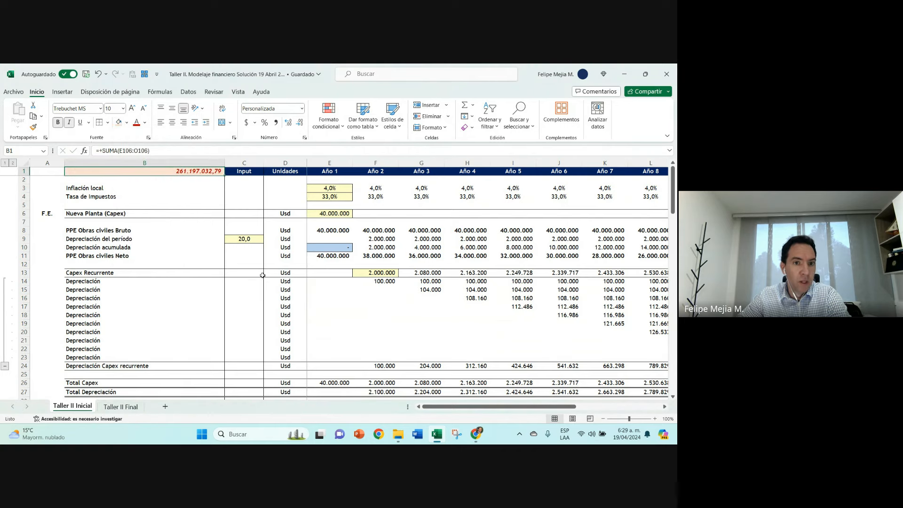
Step: Colour the text of row 80, Efectivo generado por operación (1), red to match the Utilidad Neta row
{"action": "scroll", "coordinate": [263, 275], "scroll_direction": "down", "scroll_amount": 17}
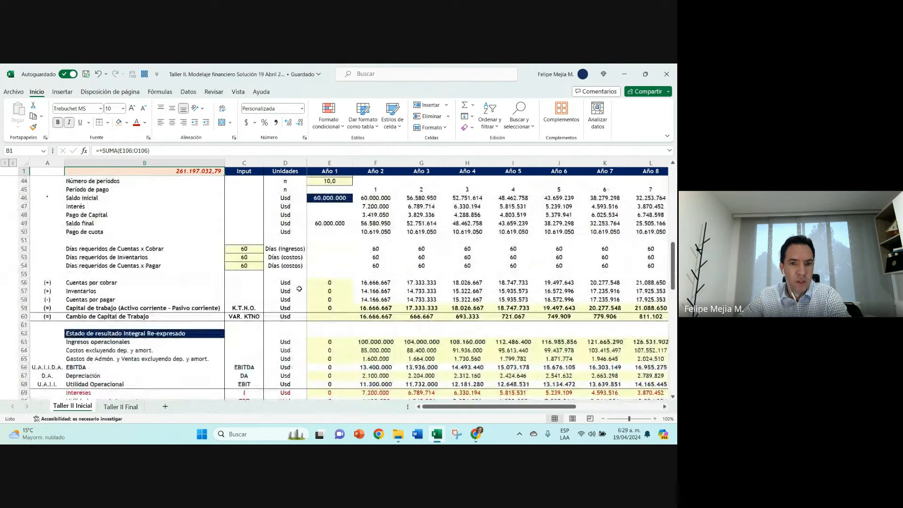
{"action": "scroll", "coordinate": [355, 282], "scroll_direction": "down", "scroll_amount": 5}
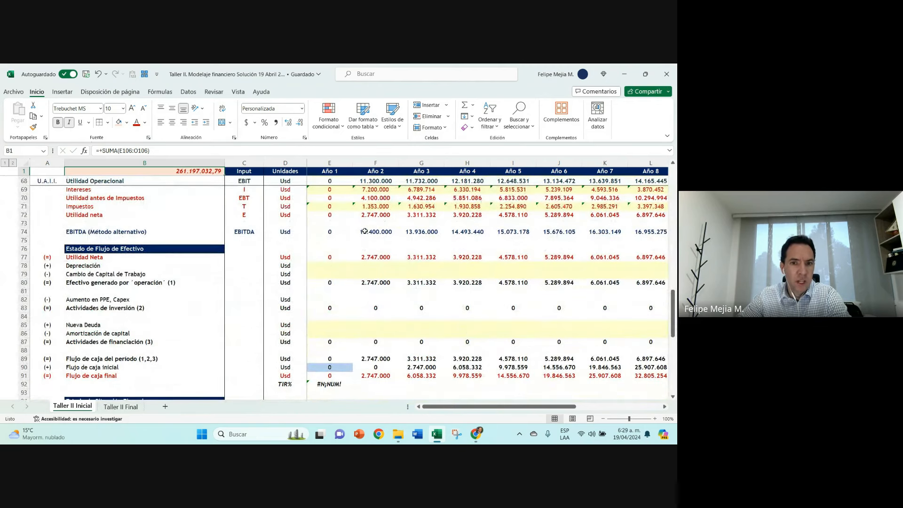
{"action": "left_click", "coordinate": [374, 216]}
{"action": "left_click", "coordinate": [373, 257]}
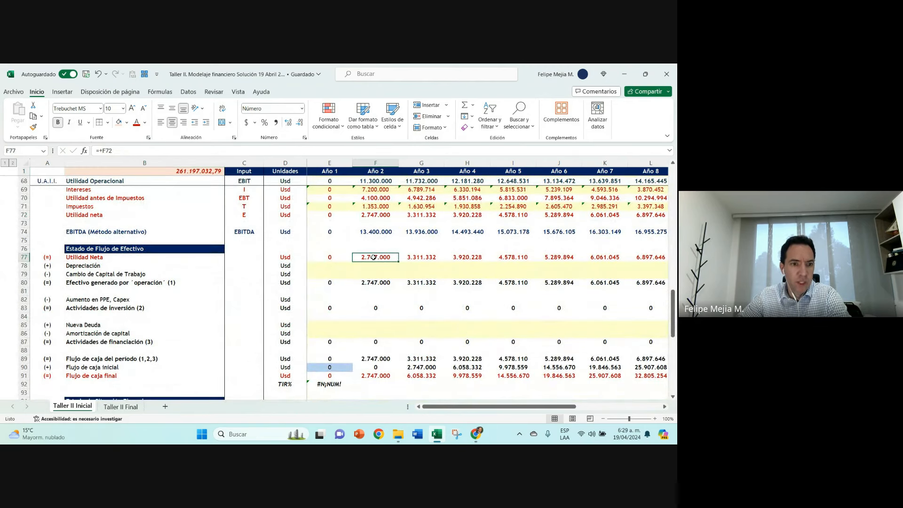
{"action": "scroll", "coordinate": [373, 257], "scroll_direction": "down", "scroll_amount": 1}
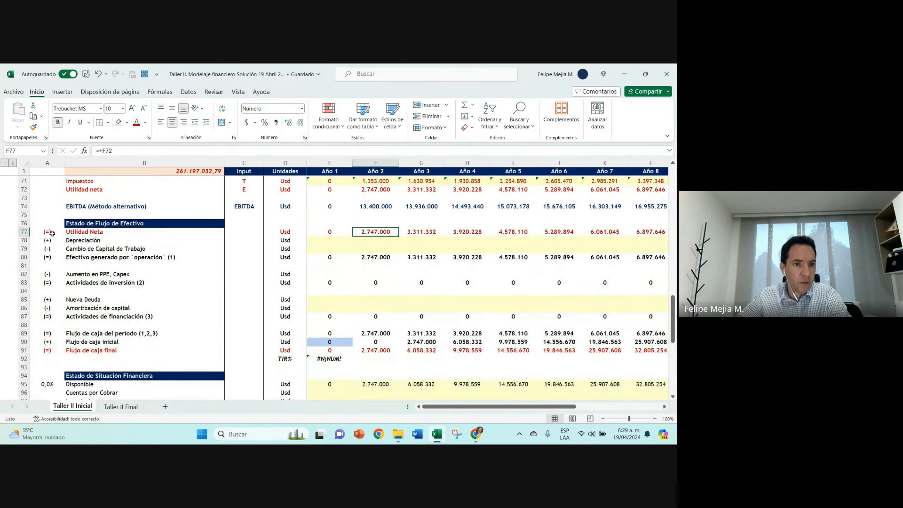
{"action": "left_click", "coordinate": [22, 258]}
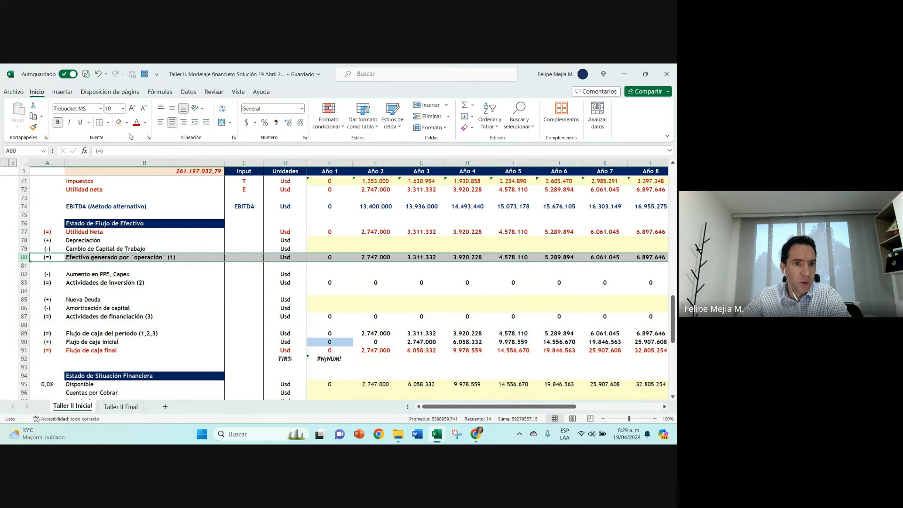
{"action": "left_click", "coordinate": [380, 258]}
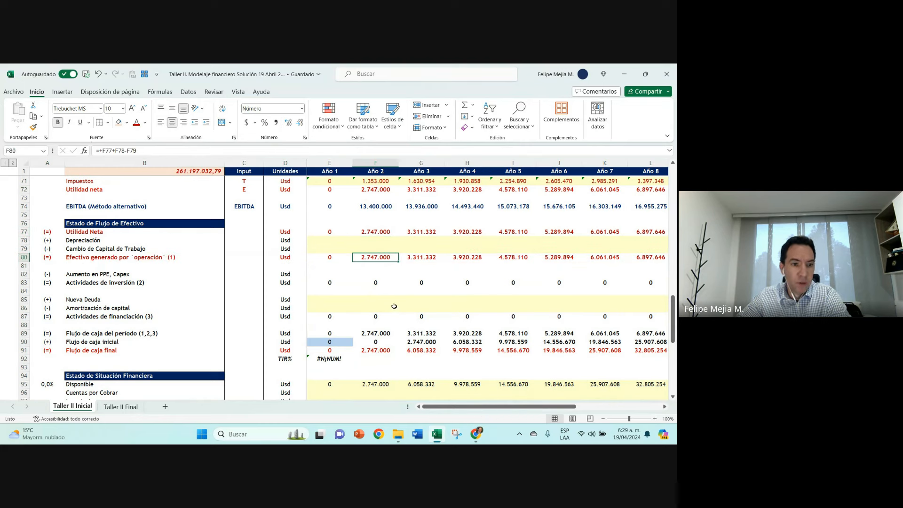
Step: Trace the Año 2 Utilidad Neta back to the income statement and label the Intereses row FIN. in A69
{"action": "left_click", "coordinate": [384, 231]}
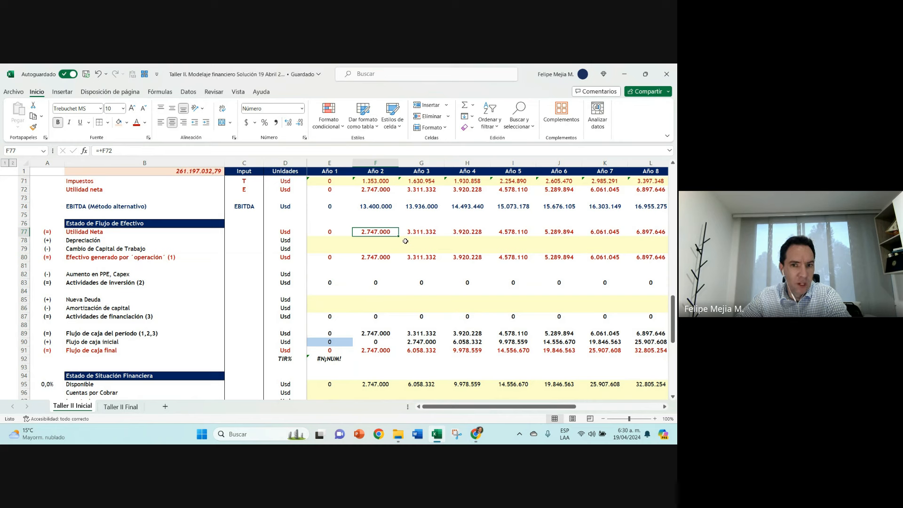
{"action": "left_click", "coordinate": [386, 191]}
{"action": "scroll", "coordinate": [387, 191], "scroll_direction": "up", "scroll_amount": 1}
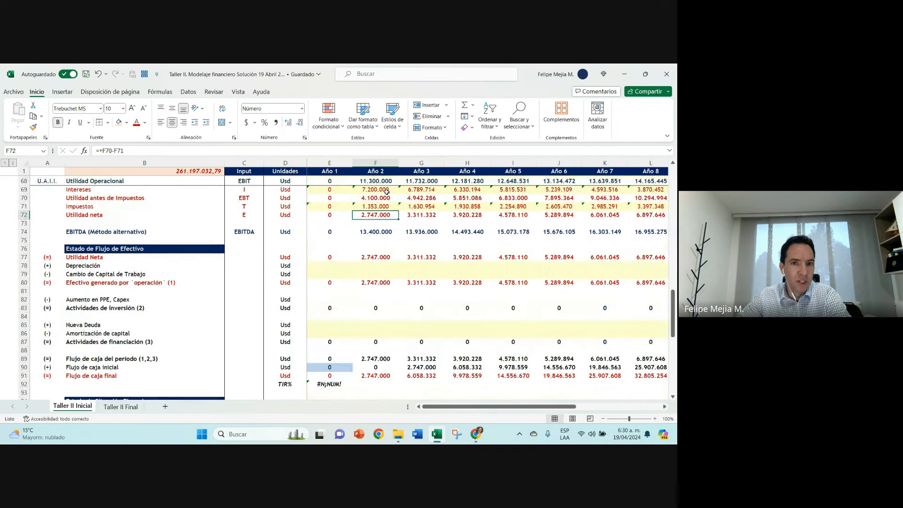
{"action": "left_click", "coordinate": [34, 188]}
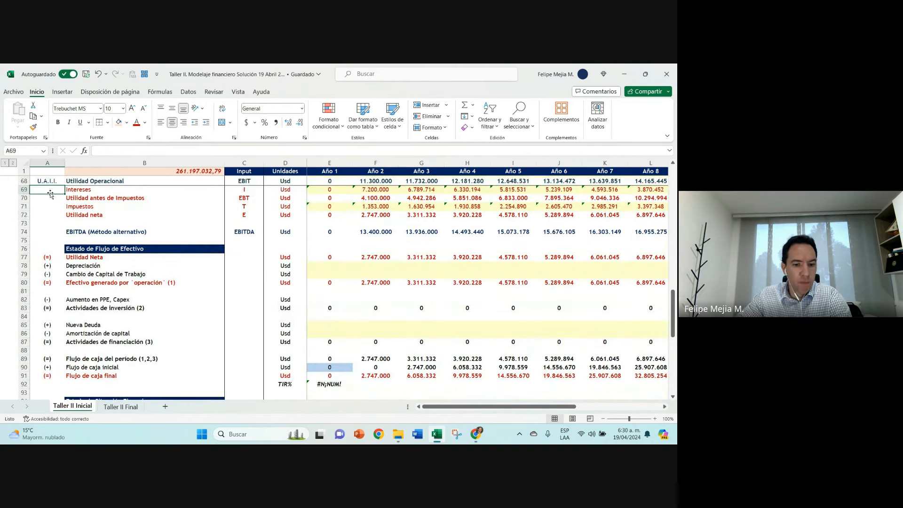
{"action": "type", "text": "f"}
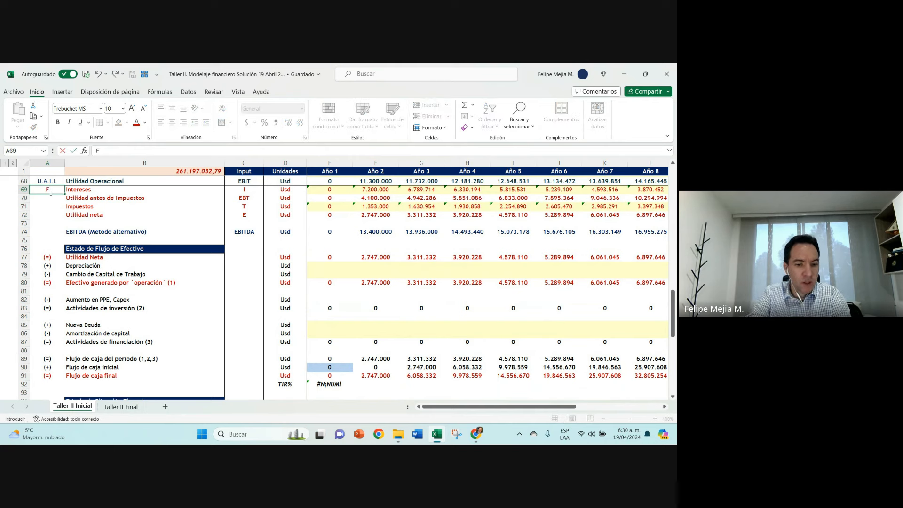
{"action": "type", "text": "IN."}
{"action": "key", "text": "Return"}
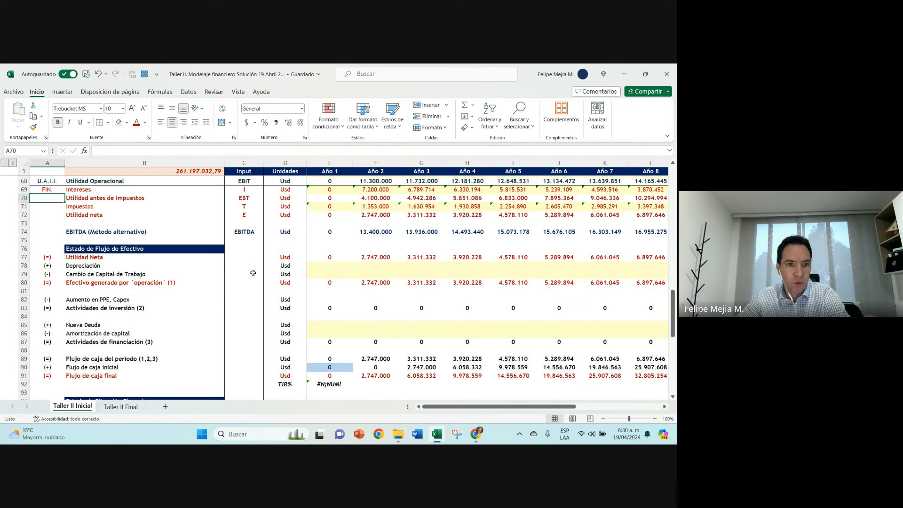
{"action": "left_click", "coordinate": [181, 282]}
{"action": "left_click", "coordinate": [155, 150]}
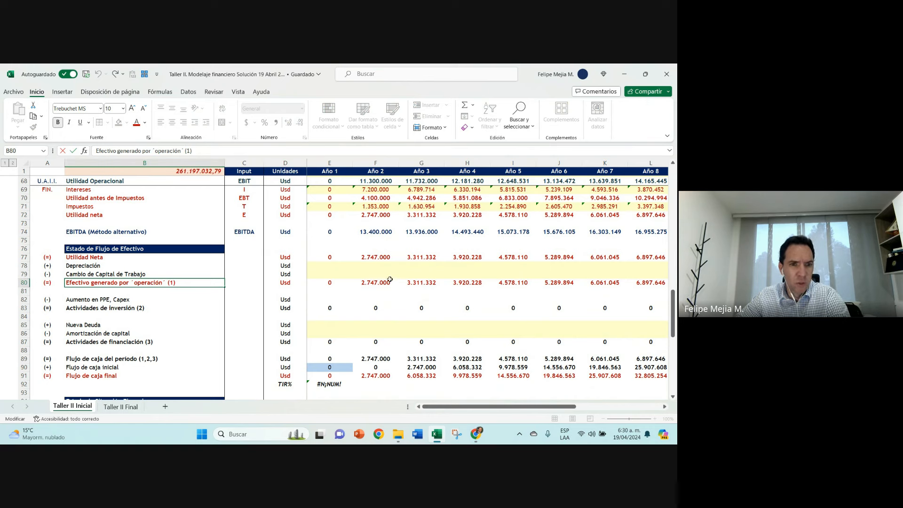
{"action": "left_click", "coordinate": [382, 259]}
{"action": "left_click", "coordinate": [183, 152]}
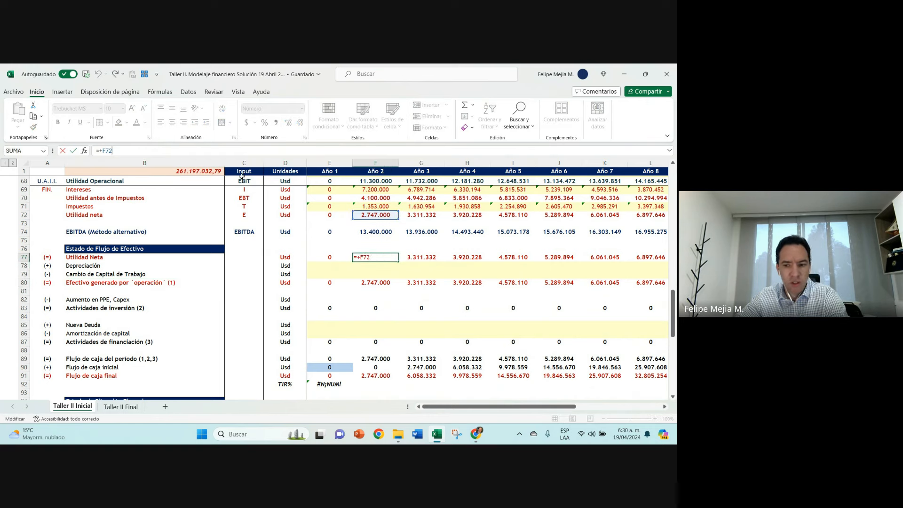
{"action": "type", "text": "+"}
{"action": "left_click", "coordinate": [361, 197]}
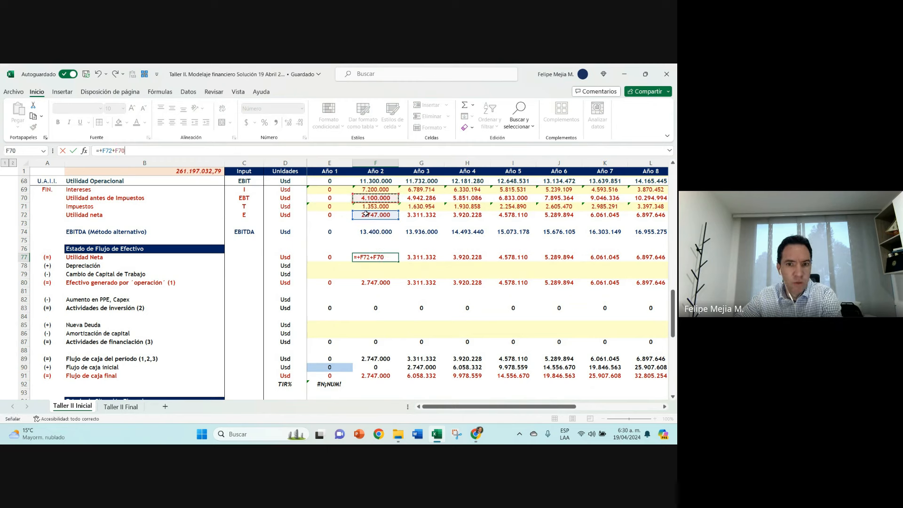
{"action": "left_click", "coordinate": [375, 307]}
{"action": "left_click", "coordinate": [378, 332]}
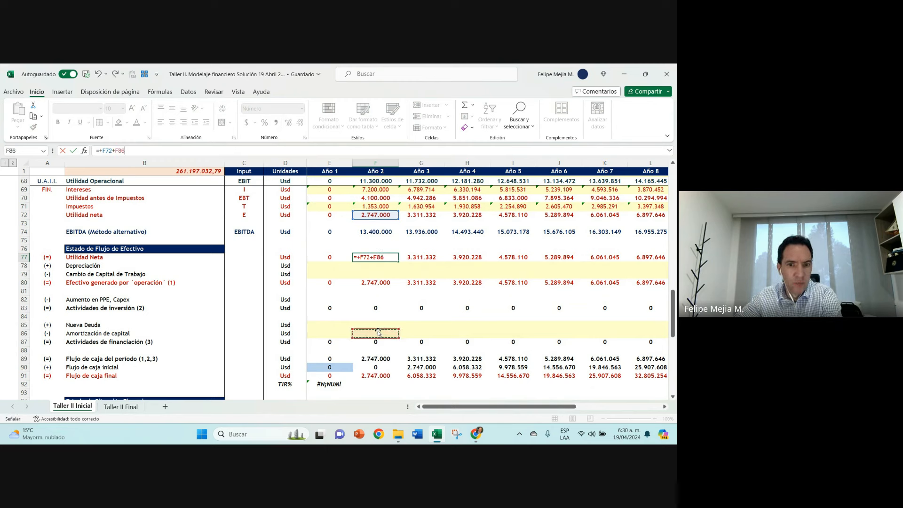
{"action": "key", "text": "Escape"}
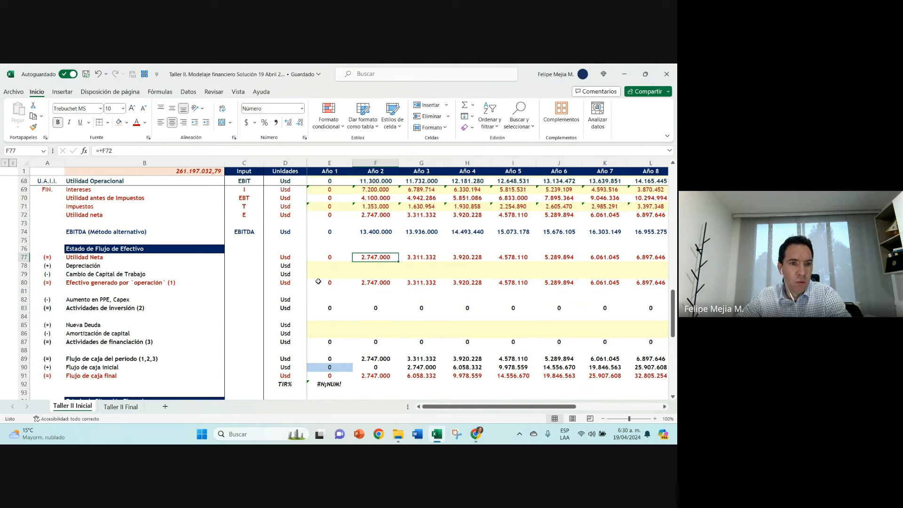
Step: Examine the Año 2 Intereses and Impuestos formulas in rows 69 and 71 of the income statement
{"action": "left_click", "coordinate": [79, 190]}
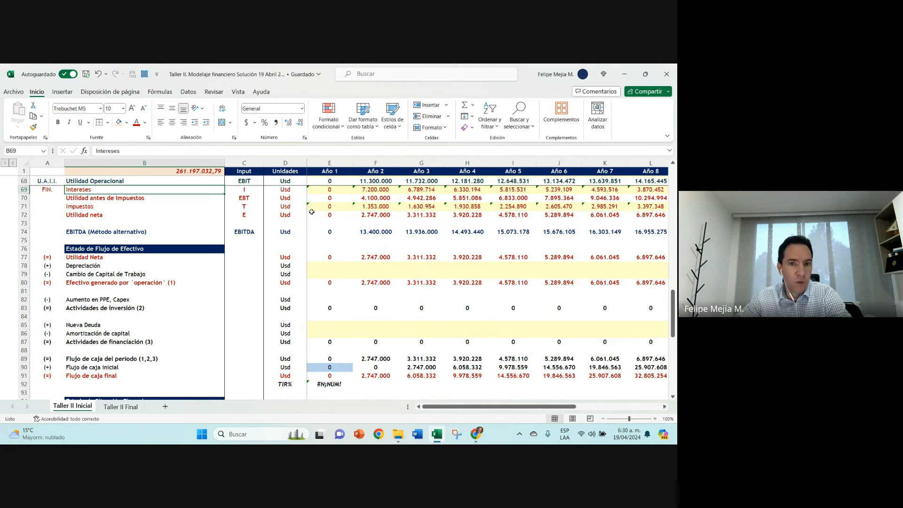
{"action": "left_click", "coordinate": [371, 190]}
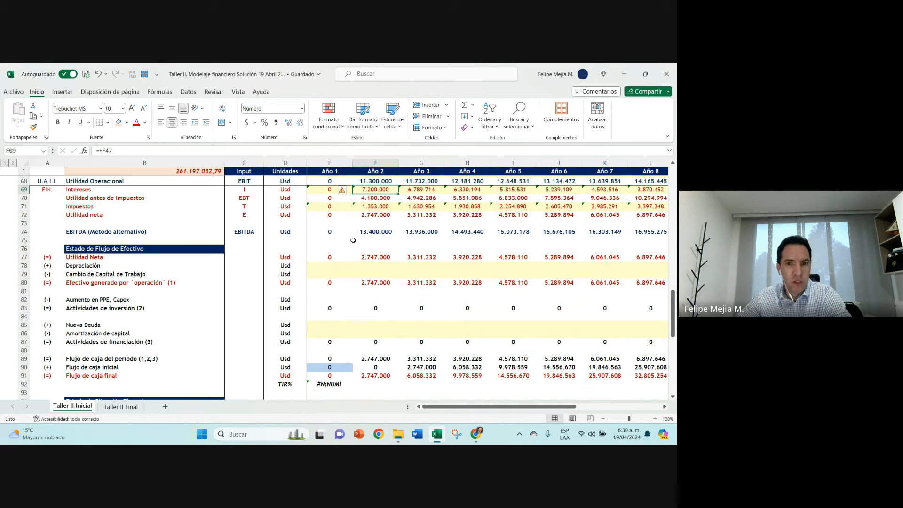
{"action": "left_click_drag", "start_coordinate": [376, 207], "coordinate": [376, 198]}
{"action": "left_click", "coordinate": [363, 205]}
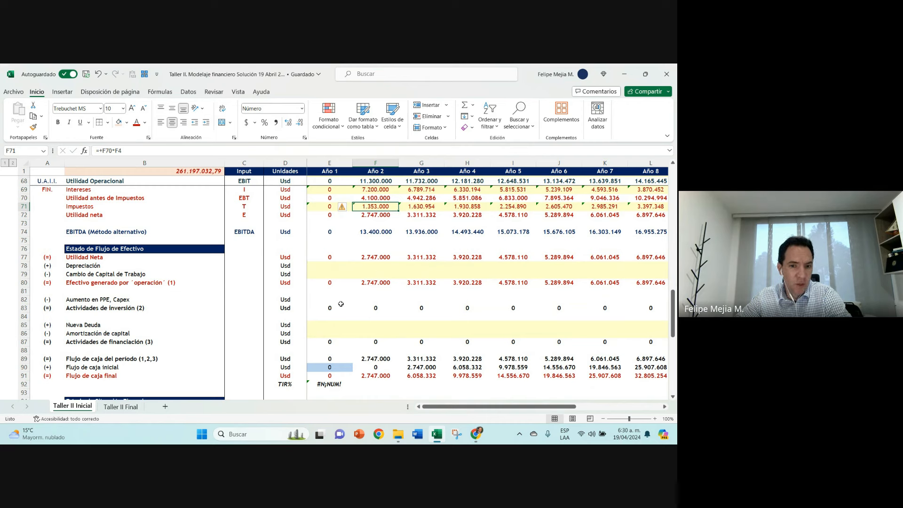
Step: Change the fill of the check total in B1 to the standard orange
{"action": "scroll", "coordinate": [341, 304], "scroll_direction": "down", "scroll_amount": 6}
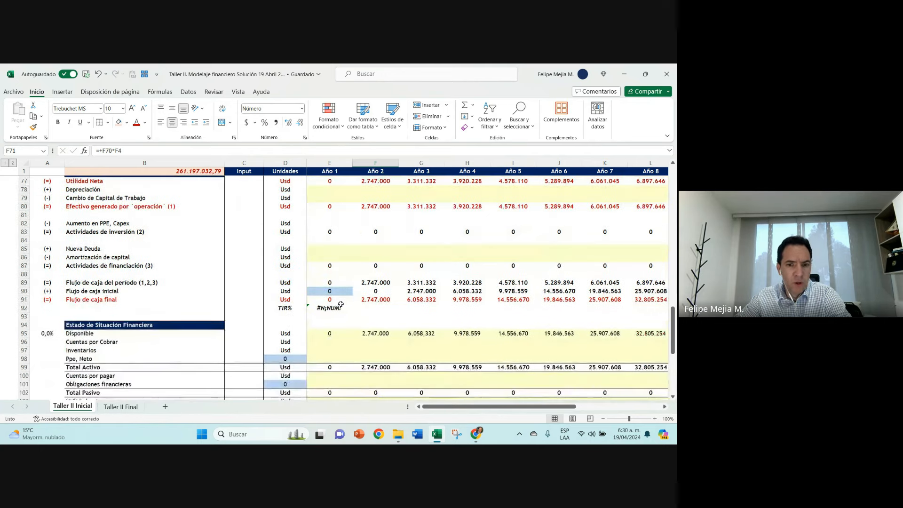
{"action": "left_click", "coordinate": [182, 174]}
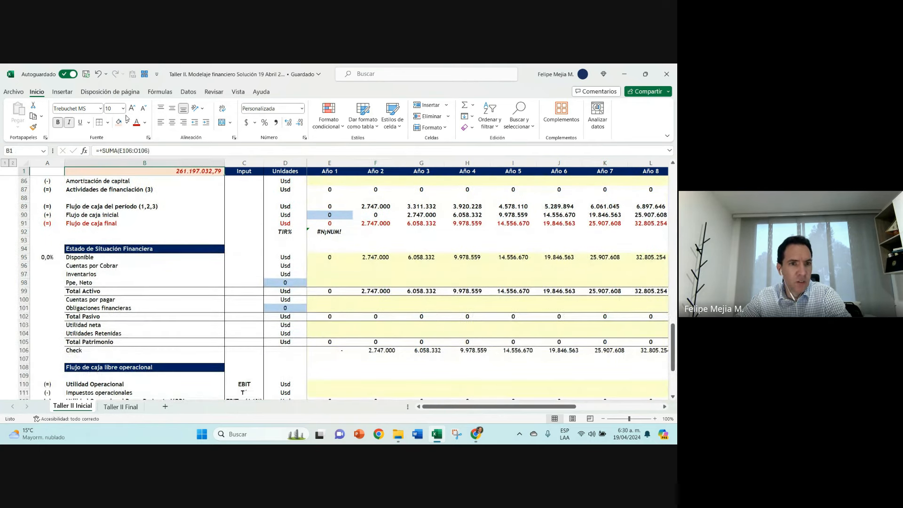
{"action": "left_click", "coordinate": [126, 122]}
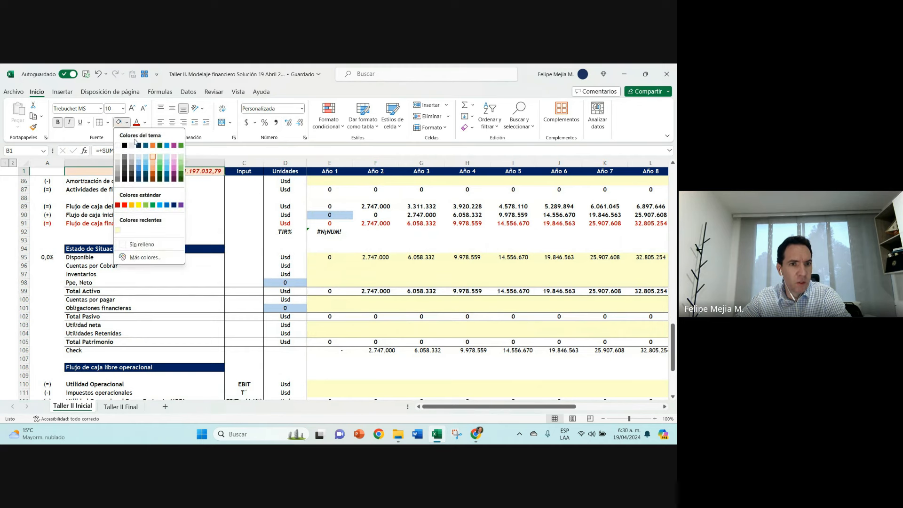
{"action": "left_click", "coordinate": [131, 205]}
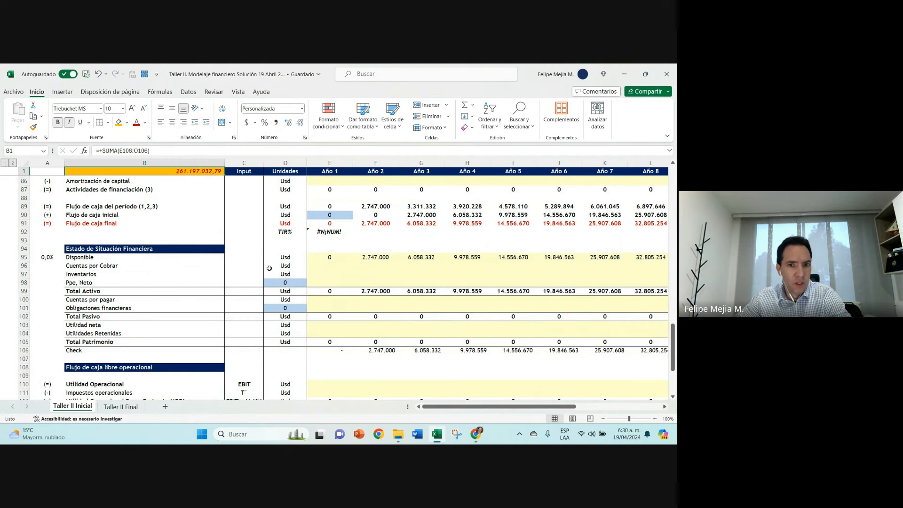
Step: Link the Año 1 Utilidad neta in the balance sheet (E103) to the cash flow's Utilidad Neta in E77
{"action": "left_click", "coordinate": [379, 256]}
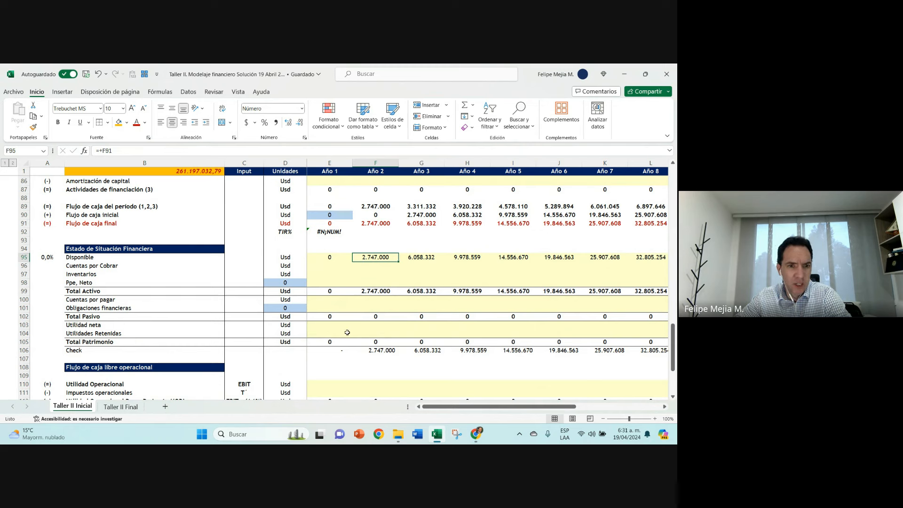
{"action": "left_click", "coordinate": [324, 327]}
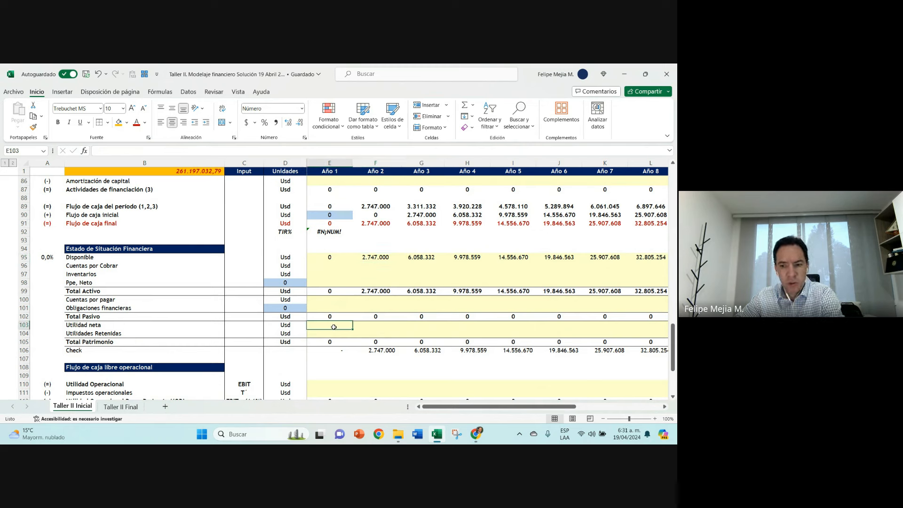
{"action": "type", "text": "+"}
{"action": "scroll", "coordinate": [344, 298], "scroll_direction": "up", "scroll_amount": 4}
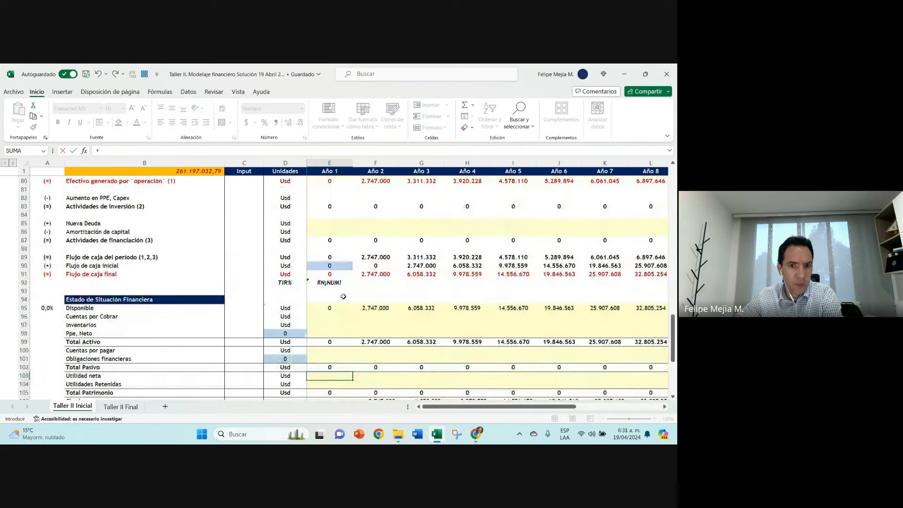
{"action": "left_click", "coordinate": [330, 210]}
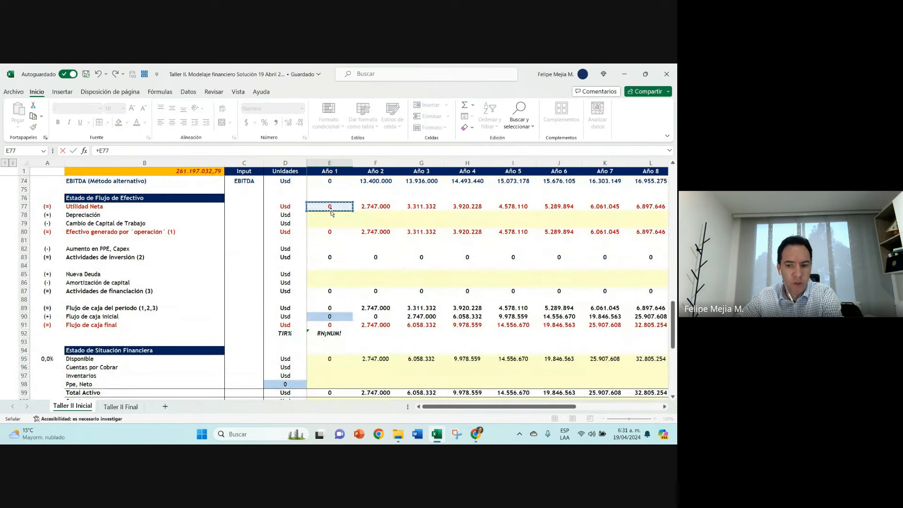
{"action": "key", "text": "Return"}
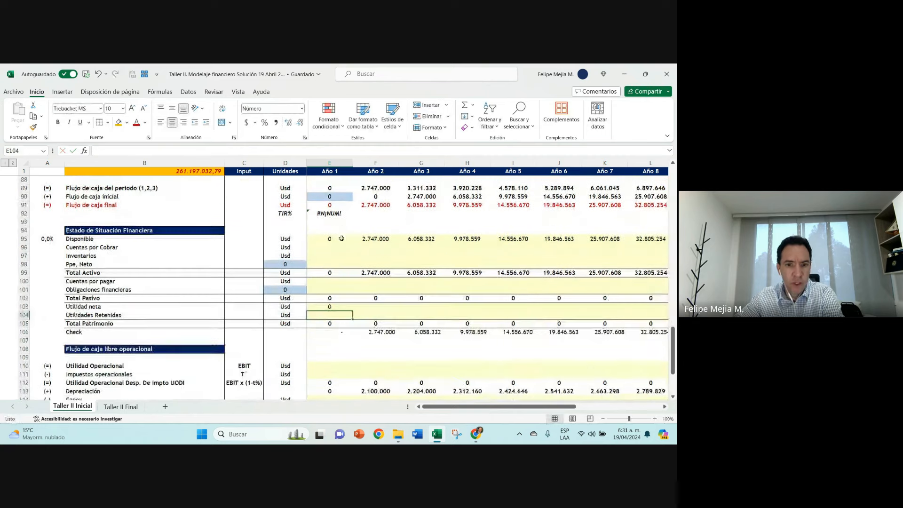
Step: Copy the Utilidad neta formula in row 103 across from Año 1 through Año 11
{"action": "left_click", "coordinate": [350, 311]}
{"action": "left_click_drag", "start_coordinate": [354, 309], "coordinate": [392, 310]}
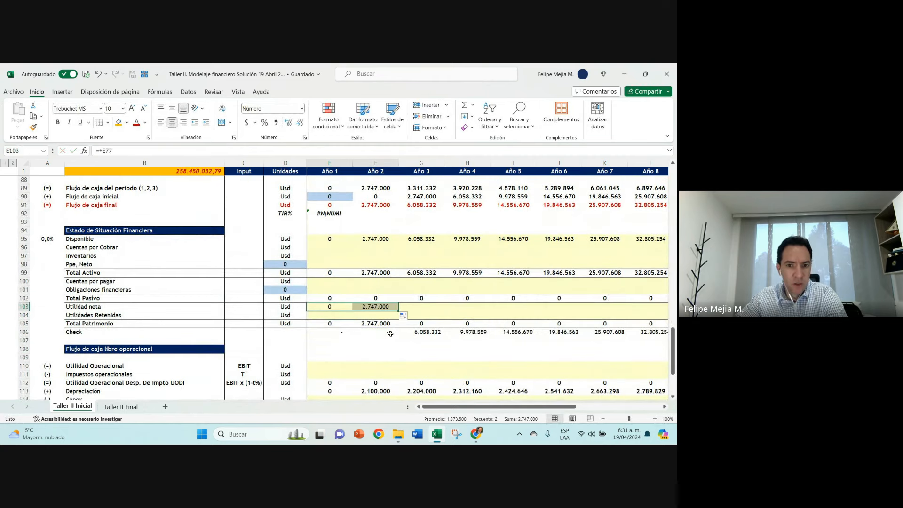
{"action": "left_click", "coordinate": [376, 331]}
{"action": "left_click", "coordinate": [392, 308]}
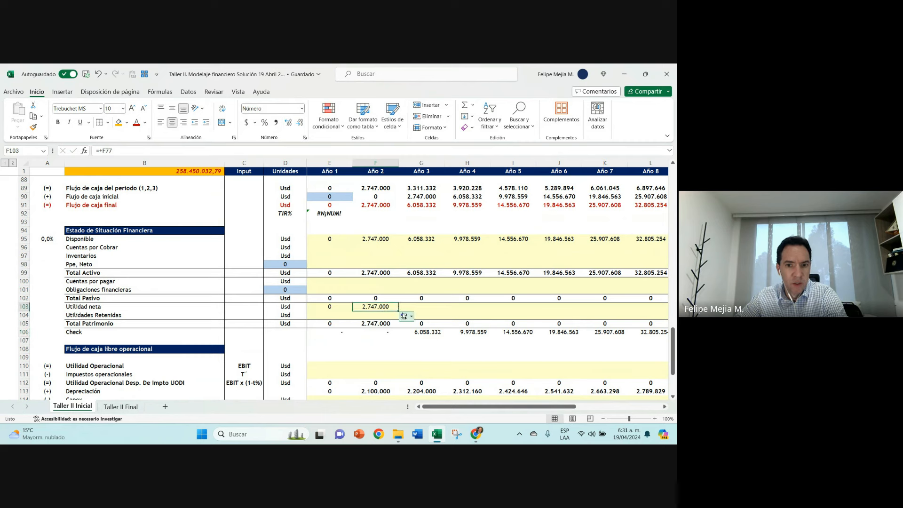
{"action": "left_click_drag", "start_coordinate": [398, 311], "coordinate": [429, 309]}
{"action": "left_click", "coordinate": [425, 309]}
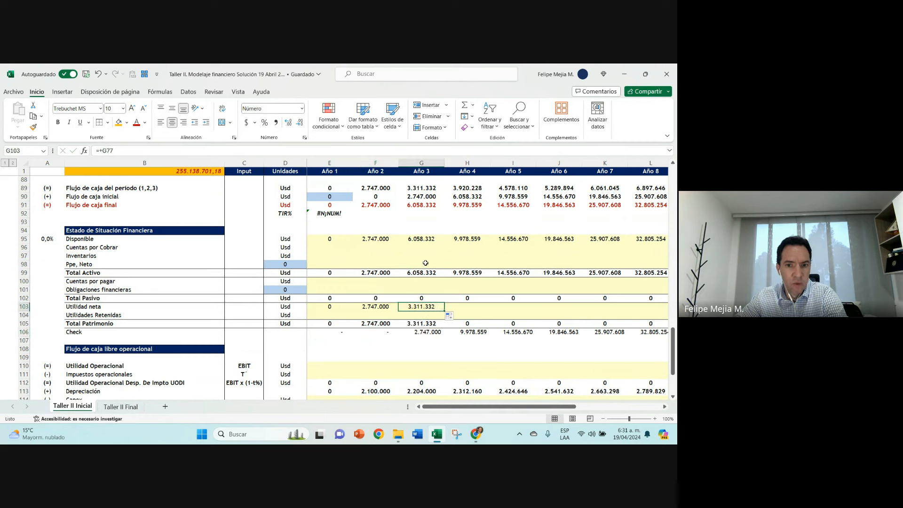
{"action": "left_click", "coordinate": [426, 238]}
{"action": "left_click", "coordinate": [422, 310]}
{"action": "left_click_drag", "start_coordinate": [445, 312], "coordinate": [630, 306]}
{"action": "key", "text": "Home"}
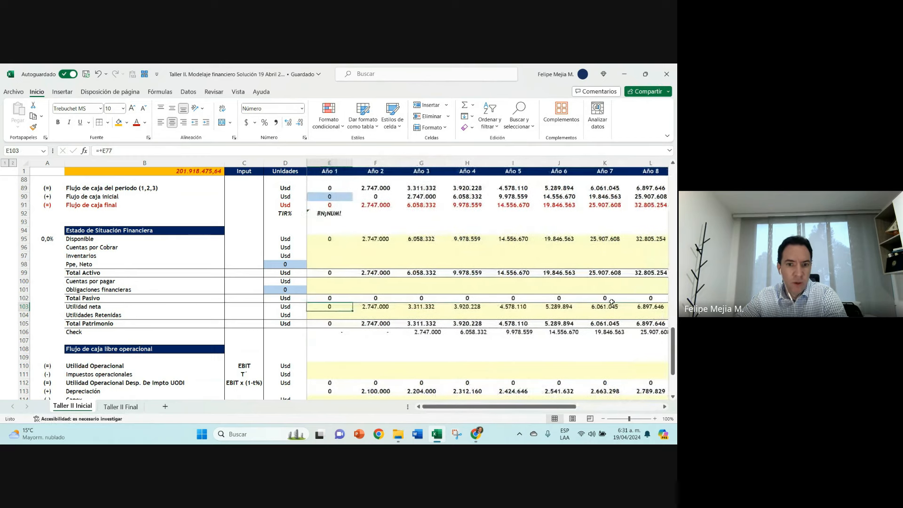
Step: Calculate the Año 2 Utilidades Retenidas in F104 as the prior year's retained earnings plus net income, =+E104+E103
{"action": "key", "text": "Right"}
{"action": "key", "text": "Down"}
{"action": "type", "text": "+"}
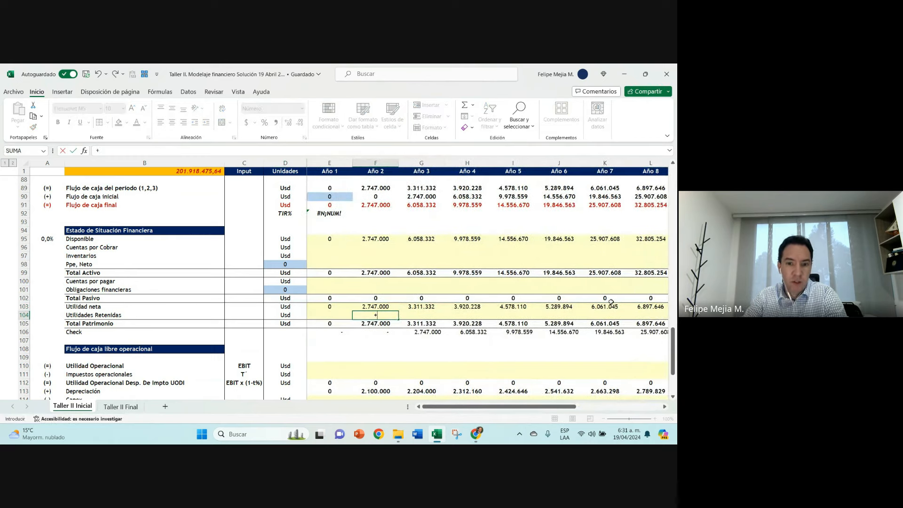
{"action": "key", "text": "Left"}
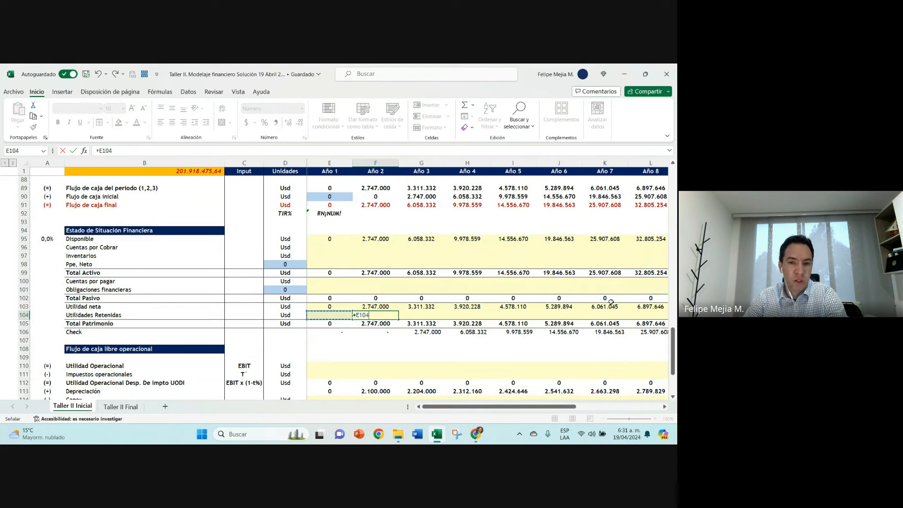
{"action": "type", "text": "+"}
{"action": "key", "text": "Left"}
{"action": "key", "text": "Up"}
{"action": "key", "text": "Return"}
{"action": "key", "text": "Up"}
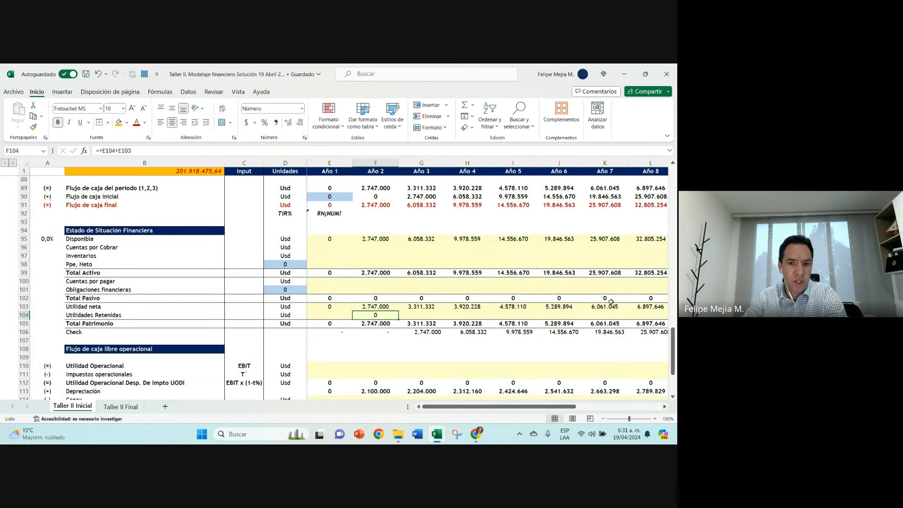
Step: Set the Año 1 Utilidades Retenidas in E104 to 0
{"action": "key", "text": "Left"}
{"action": "type", "text": "0"}
{"action": "key", "text": "Return"}
{"action": "key", "text": "Up"}
Step: Copy the Año 2 Utilidades Retenidas formula across row 104 through Año 11
{"action": "key", "text": "Right"}
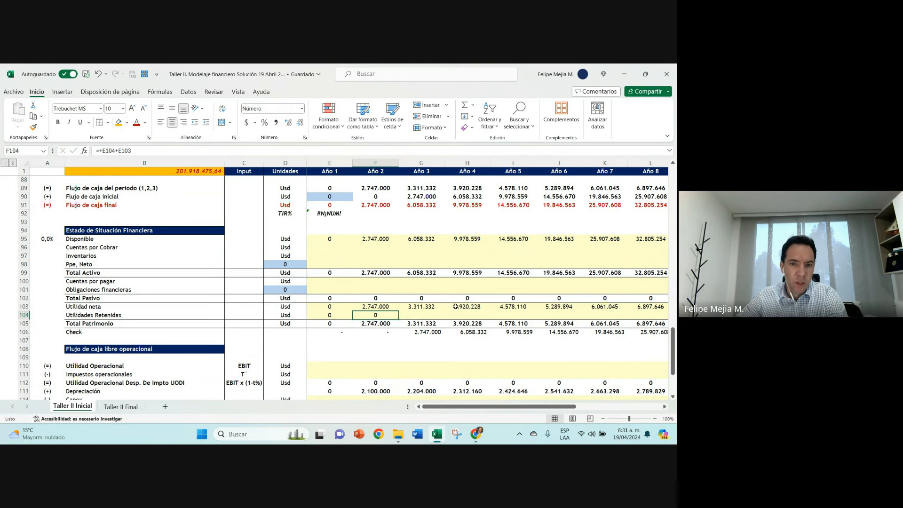
{"action": "left_click_drag", "start_coordinate": [399, 319], "coordinate": [429, 320]}
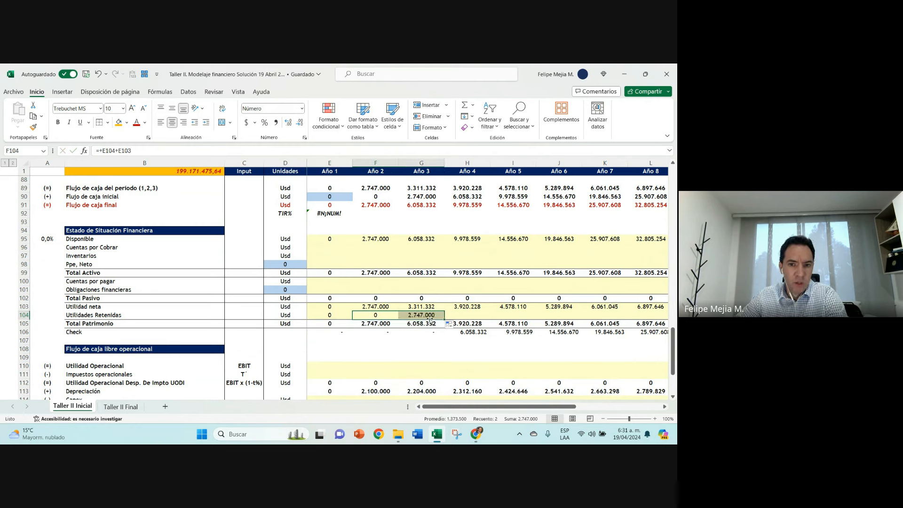
{"action": "left_click", "coordinate": [433, 315]}
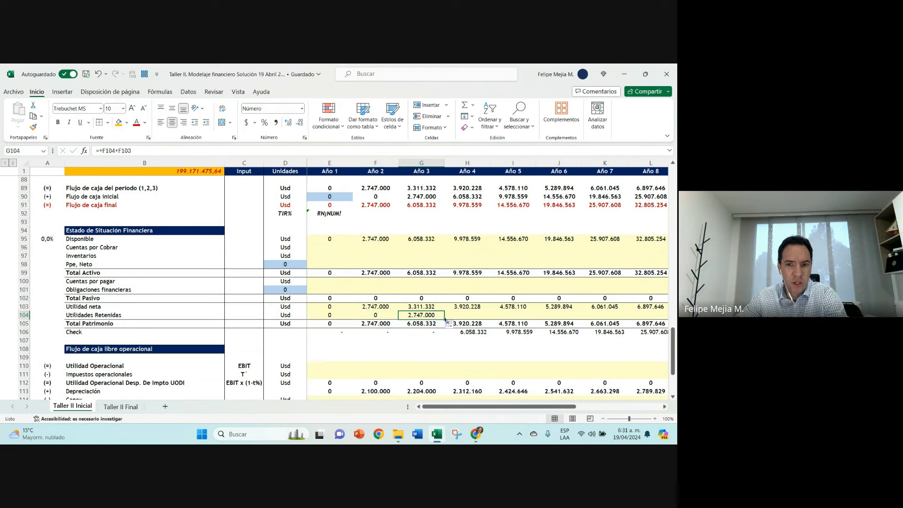
{"action": "left_click_drag", "start_coordinate": [445, 319], "coordinate": [620, 323]}
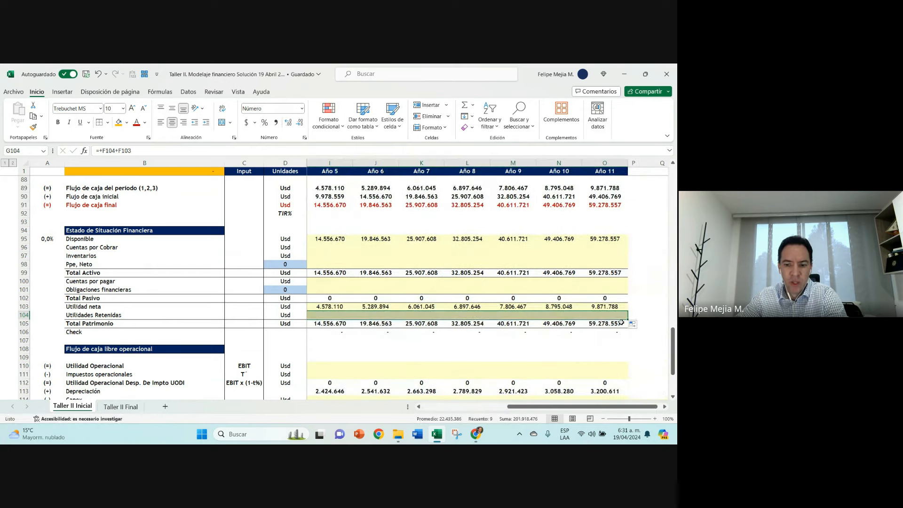
{"action": "key", "text": "Left"}
{"action": "key", "text": "Left"}
{"action": "key", "text": "Left"}
{"action": "key", "text": "Right"}
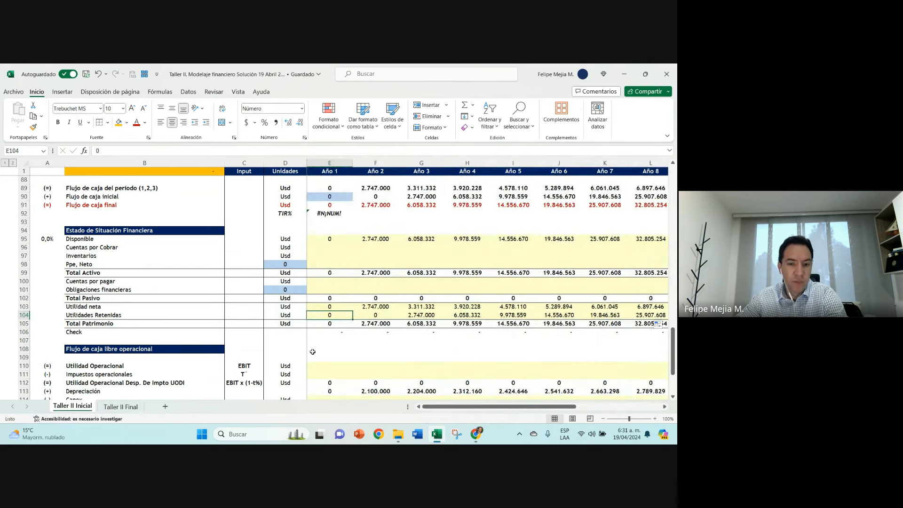
Step: Compare Disponible with Total Patrimonio for Año 2 and Año 3 in the balance sheet
{"action": "left_click", "coordinate": [367, 239]}
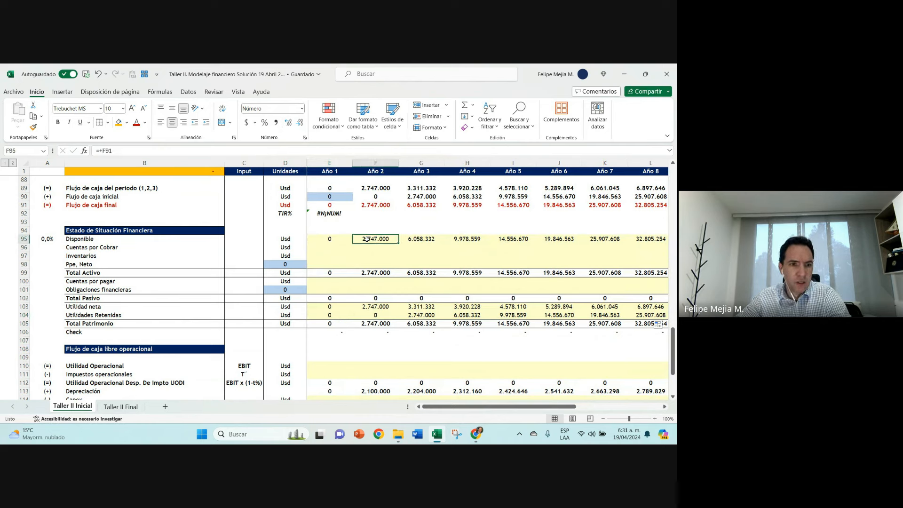
{"action": "left_click", "coordinate": [381, 323]}
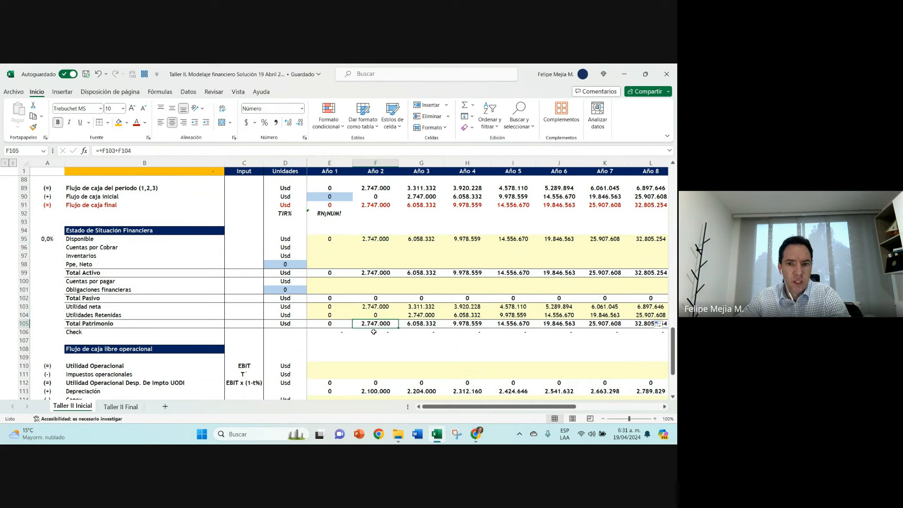
{"action": "left_click", "coordinate": [411, 324]}
{"action": "left_click", "coordinate": [417, 239]}
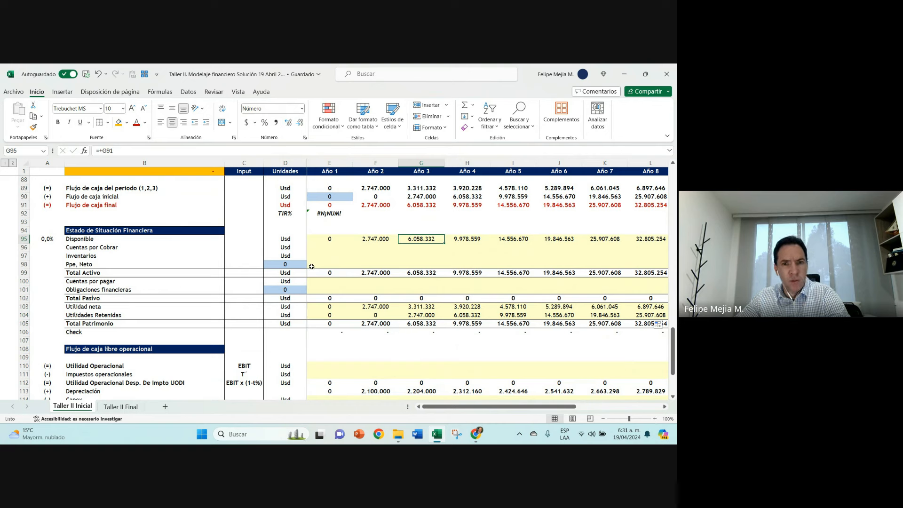
Step: Link the Año 1 Cuentas por Cobrar in the balance sheet (E96) to the working capital section's Cuentas por cobrar in E56
{"action": "left_click", "coordinate": [329, 250]}
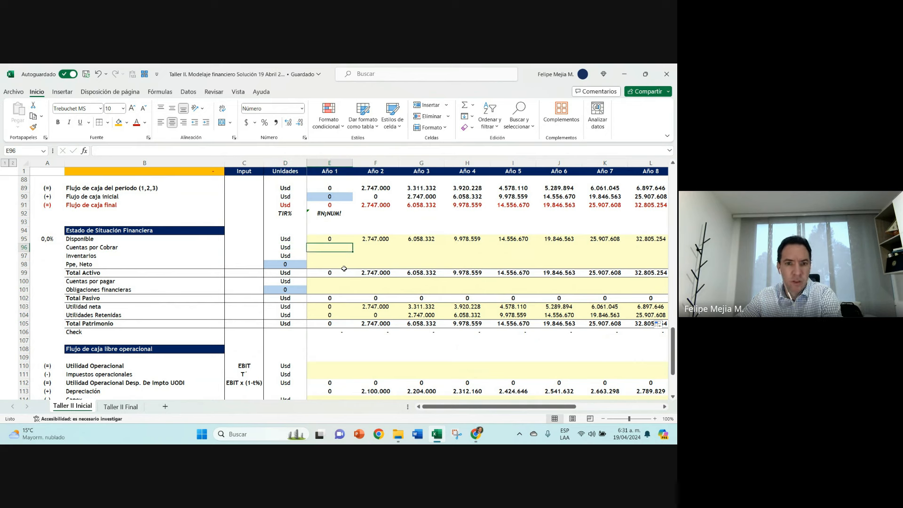
{"action": "type", "text": "+"}
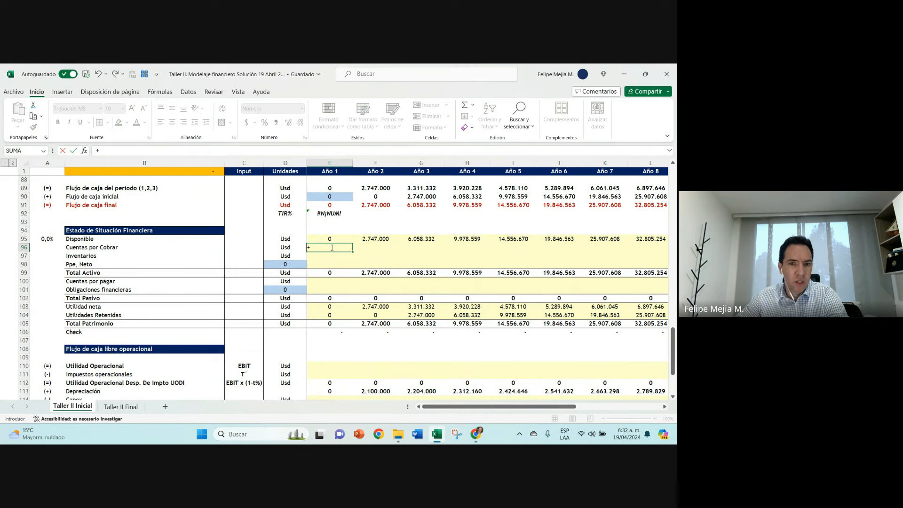
{"action": "scroll", "coordinate": [330, 247], "scroll_direction": "up", "scroll_amount": 11}
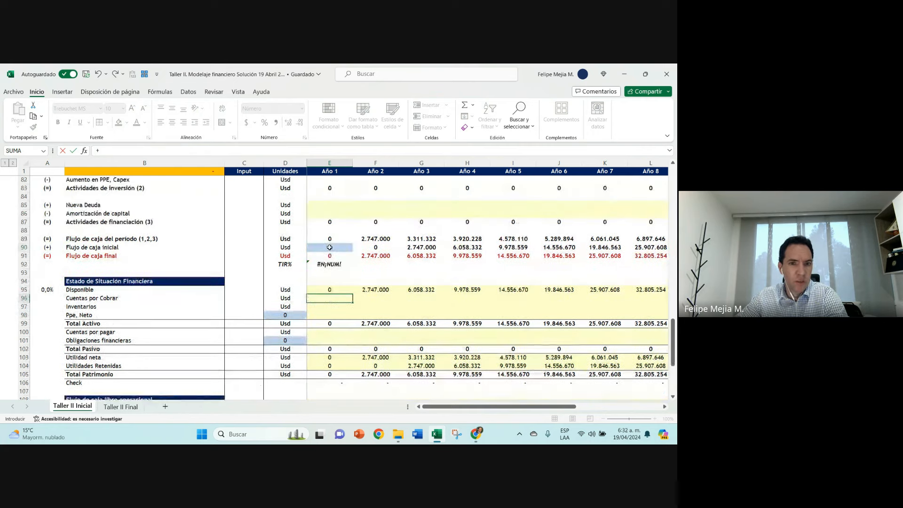
{"action": "scroll", "coordinate": [330, 247], "scroll_direction": "up", "scroll_amount": 2}
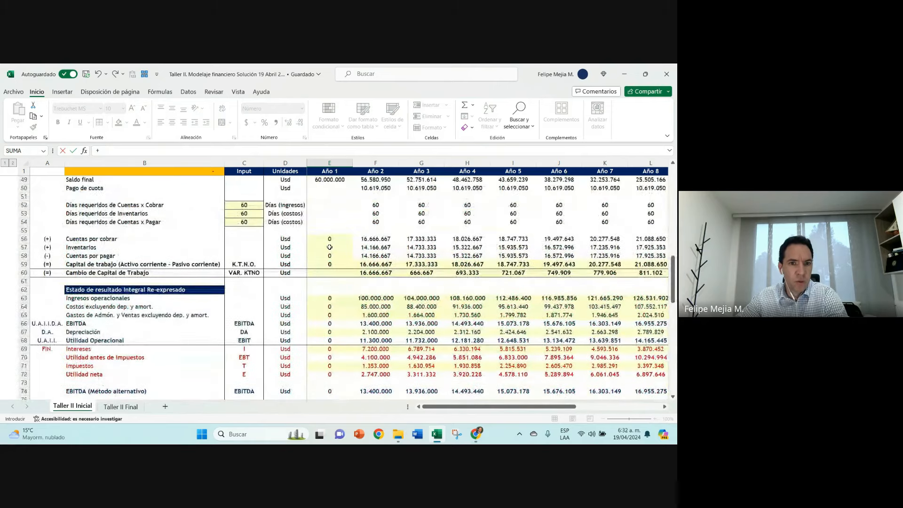
{"action": "left_click", "coordinate": [329, 238]}
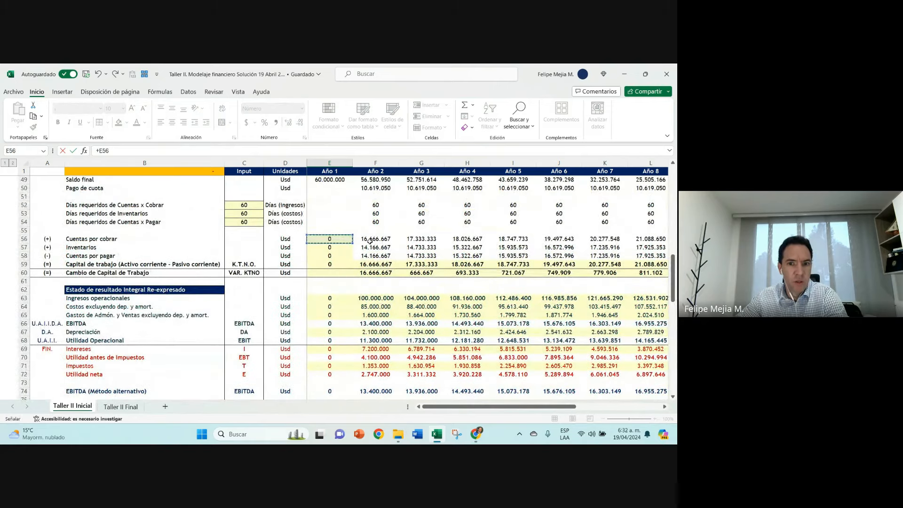
{"action": "key", "text": "Return"}
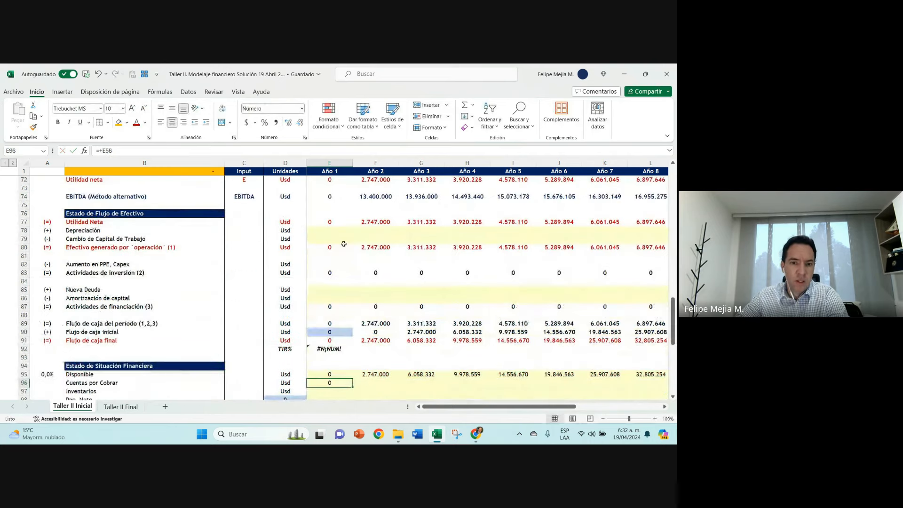
Step: Copy the Cuentas por Cobrar formula in row 96 across from Año 1 through Año 11
{"action": "scroll", "coordinate": [362, 254], "scroll_direction": "down", "scroll_amount": 3}
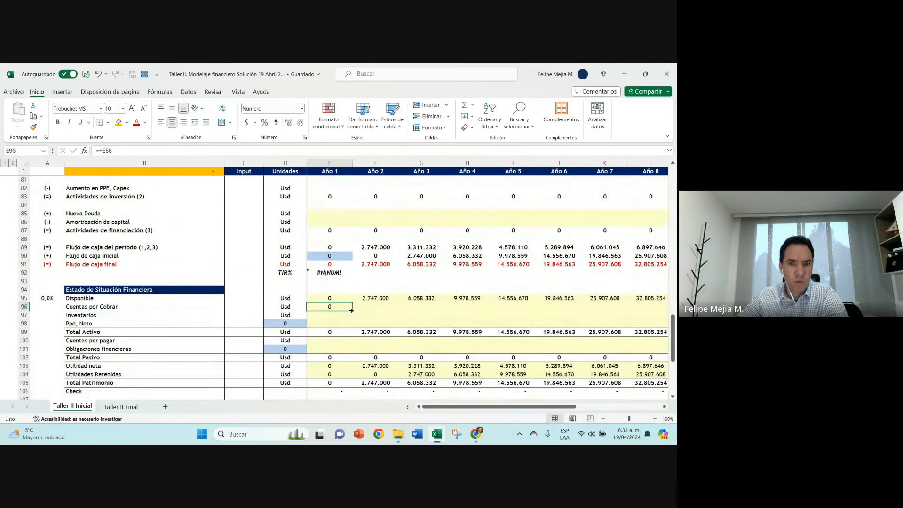
{"action": "left_click_drag", "start_coordinate": [351, 310], "coordinate": [614, 305]}
{"action": "key", "text": "Left"}
{"action": "key", "text": "Right"}
Step: Examine the empty Cambio de Capital de Trabajo row against the Cuentas por Cobrar formulas and the check total in B1
{"action": "scroll", "coordinate": [334, 303], "scroll_direction": "up", "scroll_amount": 1}
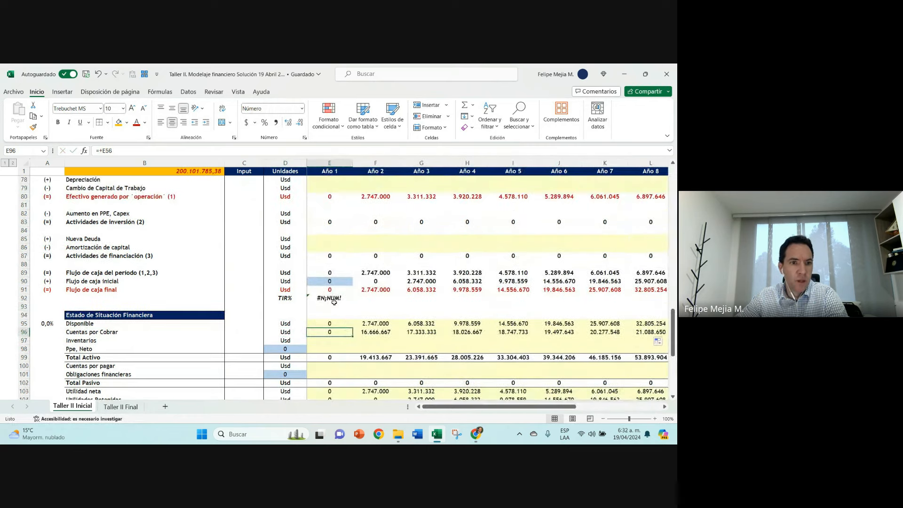
{"action": "scroll", "coordinate": [334, 302], "scroll_direction": "up", "scroll_amount": 1}
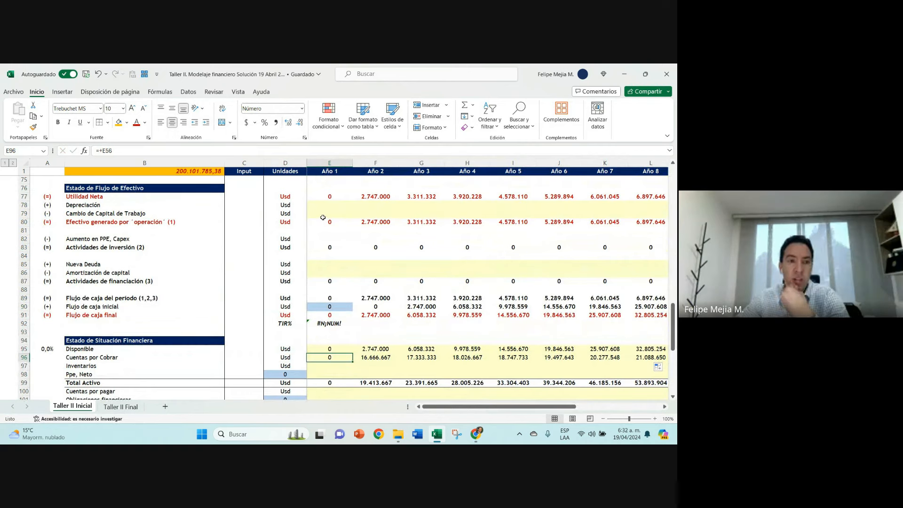
{"action": "left_click", "coordinate": [325, 214]}
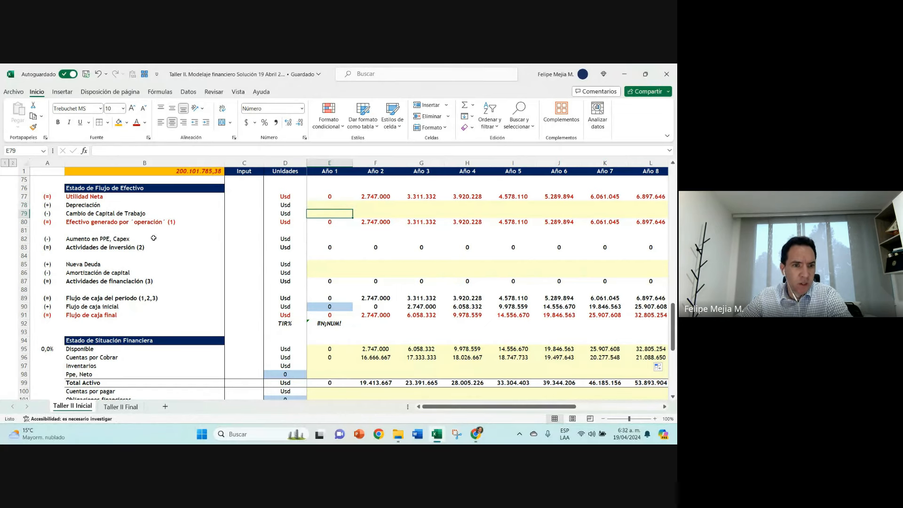
{"action": "left_click", "coordinate": [341, 357]}
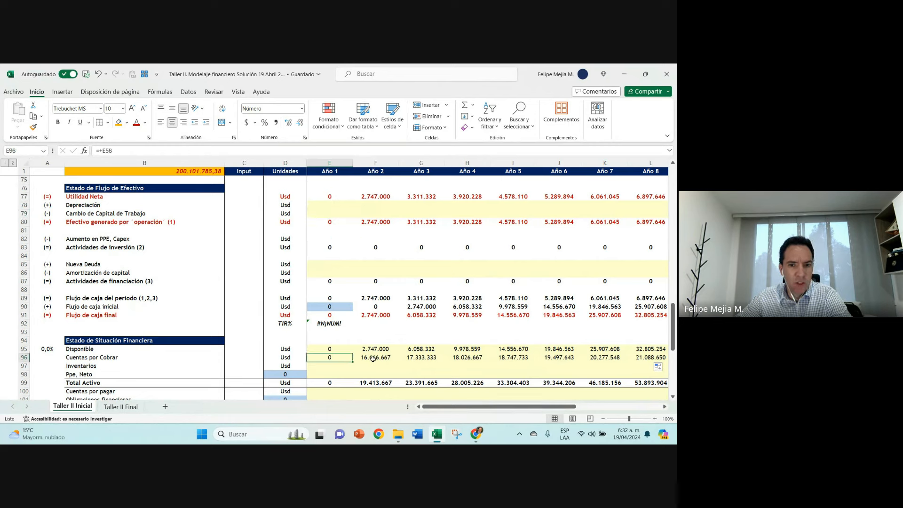
{"action": "left_click", "coordinate": [374, 358]}
{"action": "left_click", "coordinate": [415, 357]}
{"action": "left_click", "coordinate": [461, 356]}
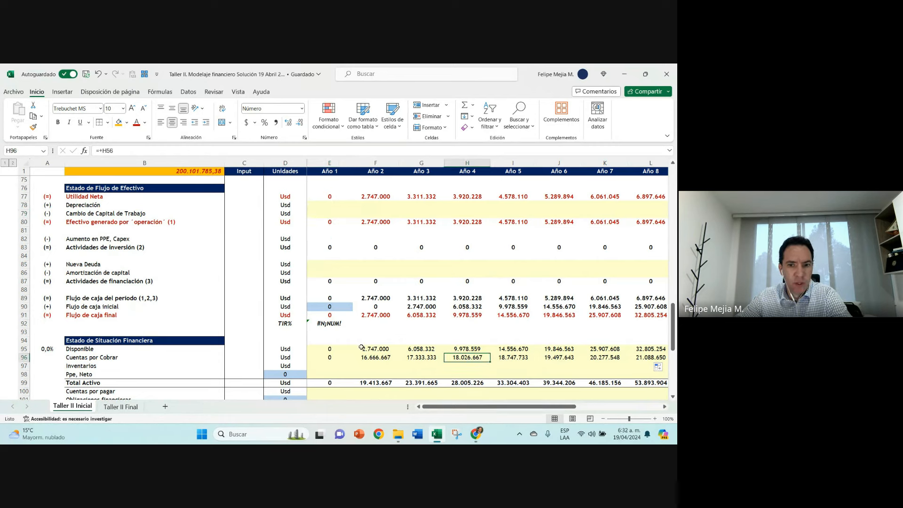
{"action": "left_click", "coordinate": [324, 357]}
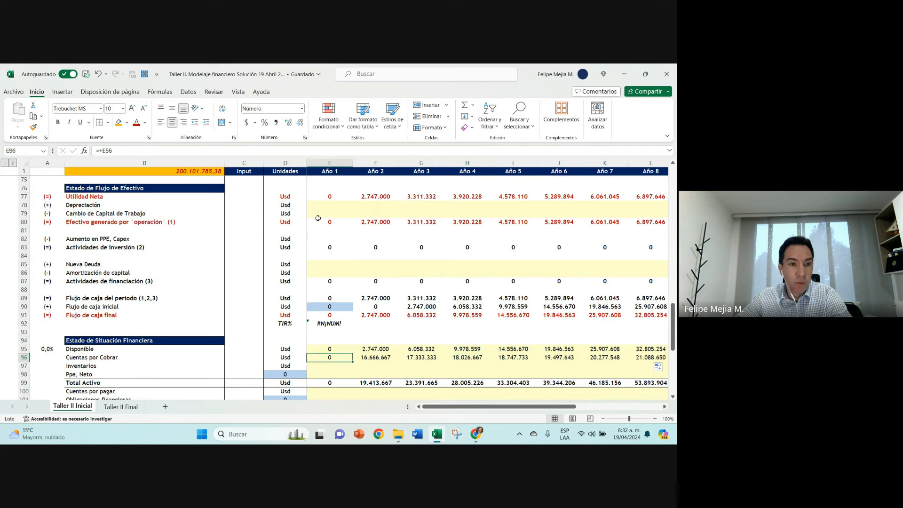
{"action": "left_click", "coordinate": [331, 213]}
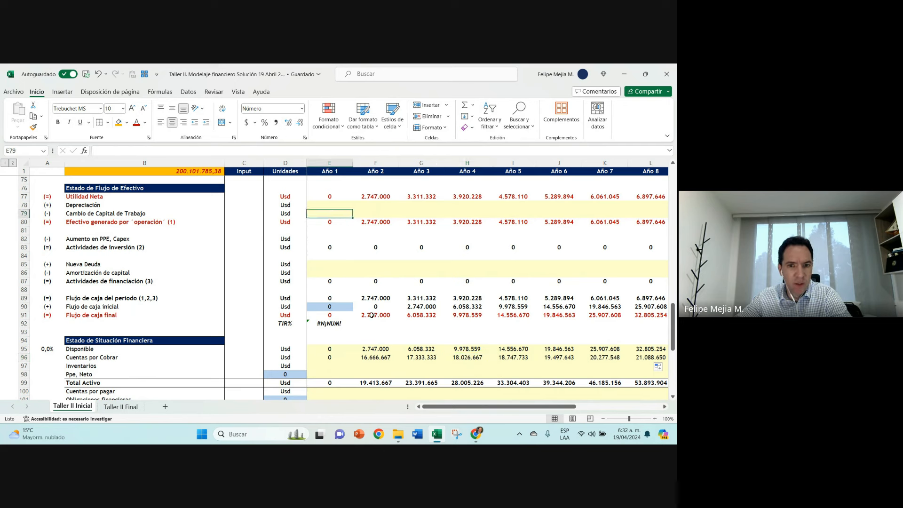
{"action": "left_click", "coordinate": [181, 172]}
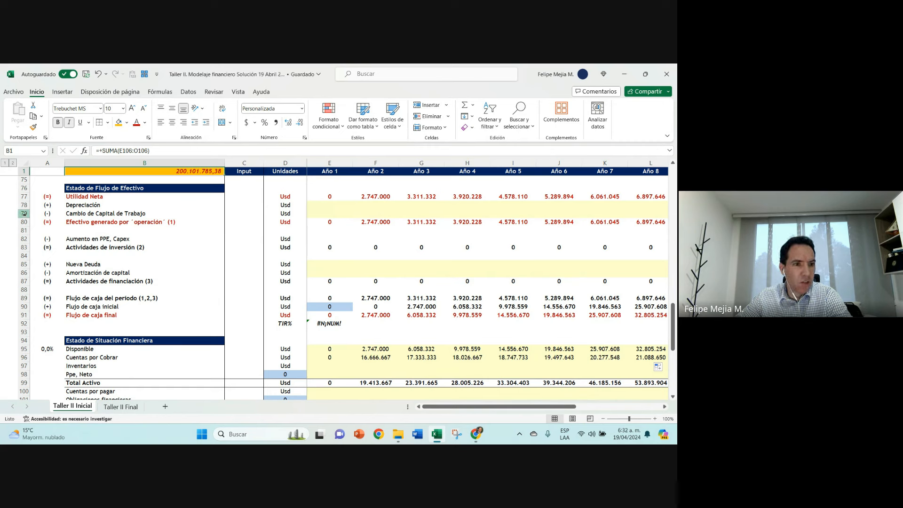
Step: Link the Año 1 Cuentas por pagar in the balance sheet (E100) to the working capital section's Cuentas por pagar in E58
{"action": "left_click_drag", "start_coordinate": [23, 213], "coordinate": [23, 231]}
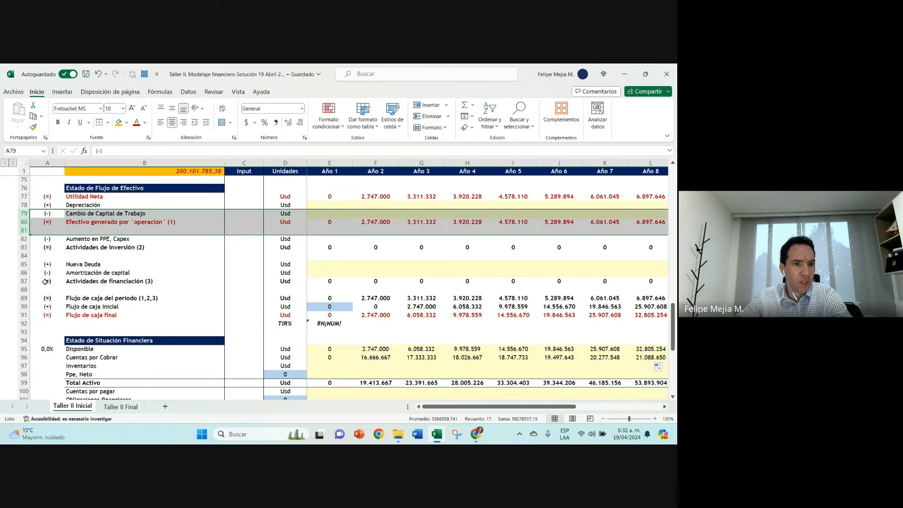
{"action": "left_click", "coordinate": [377, 357]}
{"action": "scroll", "coordinate": [377, 358], "scroll_direction": "down", "scroll_amount": 2}
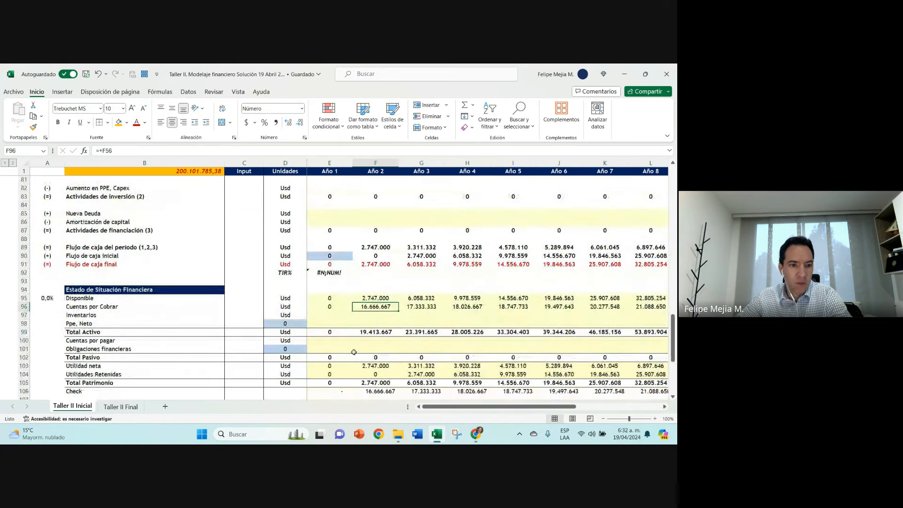
{"action": "left_click", "coordinate": [336, 342]}
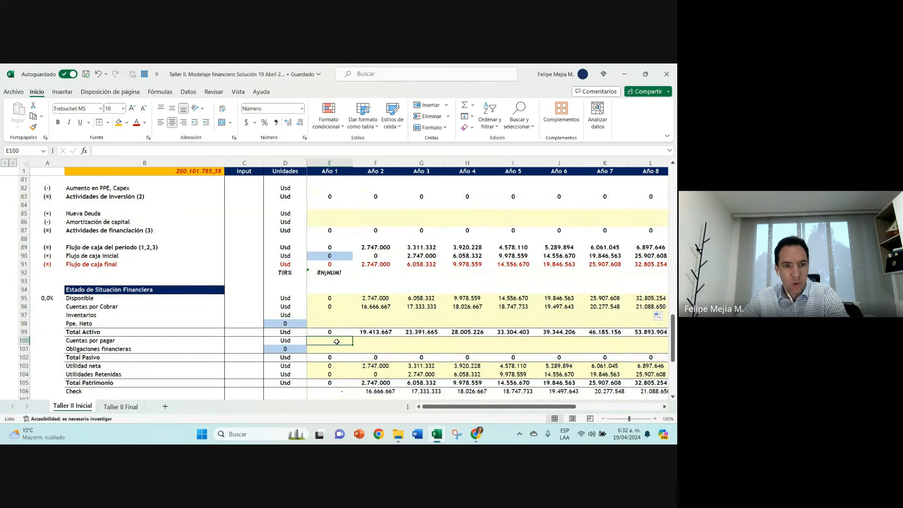
{"action": "type", "text": "+"}
{"action": "scroll", "coordinate": [337, 278], "scroll_direction": "up", "scroll_amount": 9}
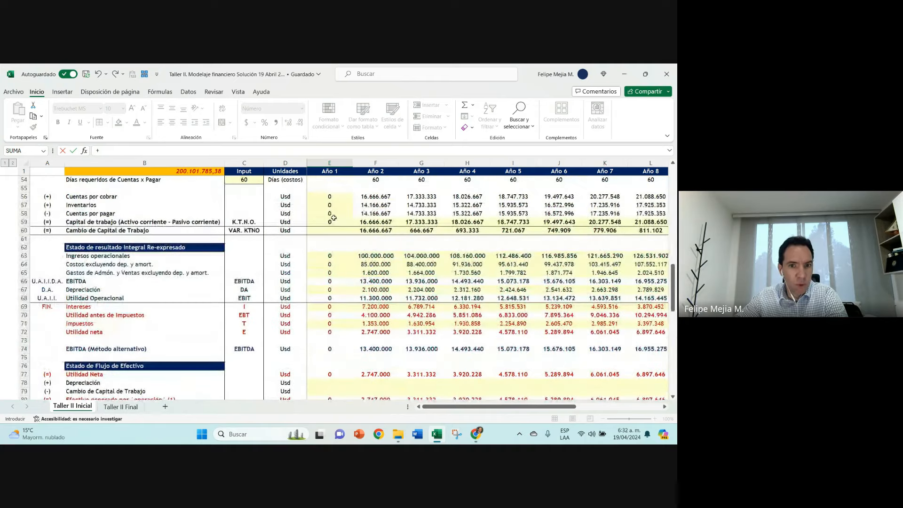
{"action": "left_click", "coordinate": [333, 217]}
{"action": "scroll", "coordinate": [358, 267], "scroll_direction": "down", "scroll_amount": 10}
{"action": "key", "text": "ctrl+Return"}
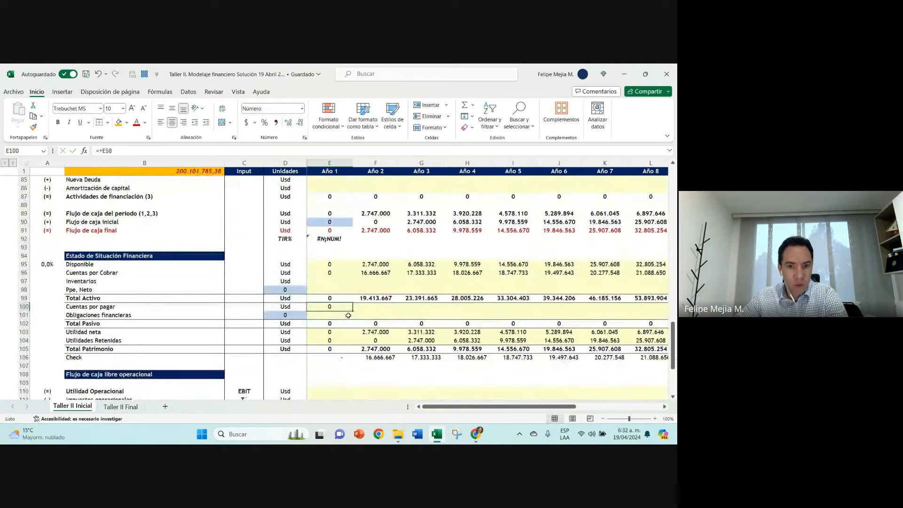
Step: Copy the Cuentas por pagar formula in row 100 across from Año 1 through Año 11
{"action": "left_click_drag", "start_coordinate": [353, 311], "coordinate": [617, 305]}
{"action": "key", "text": "Left"}
{"action": "key", "text": "Right"}
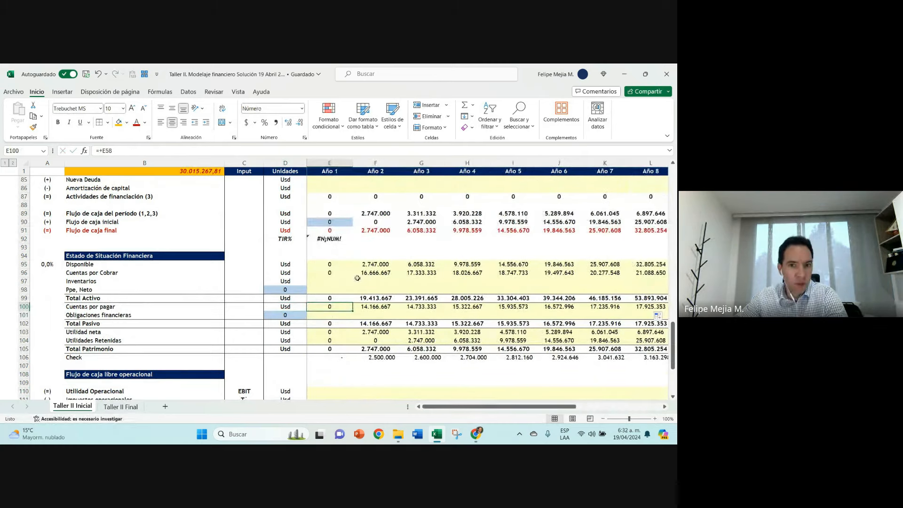
Step: Compare the balance sheet's Cuentas por Cobrar, Inventarios and Cuentas por pagar rows with the cash flow's Cambio de Capital de Trabajo row
{"action": "left_click", "coordinate": [342, 281]}
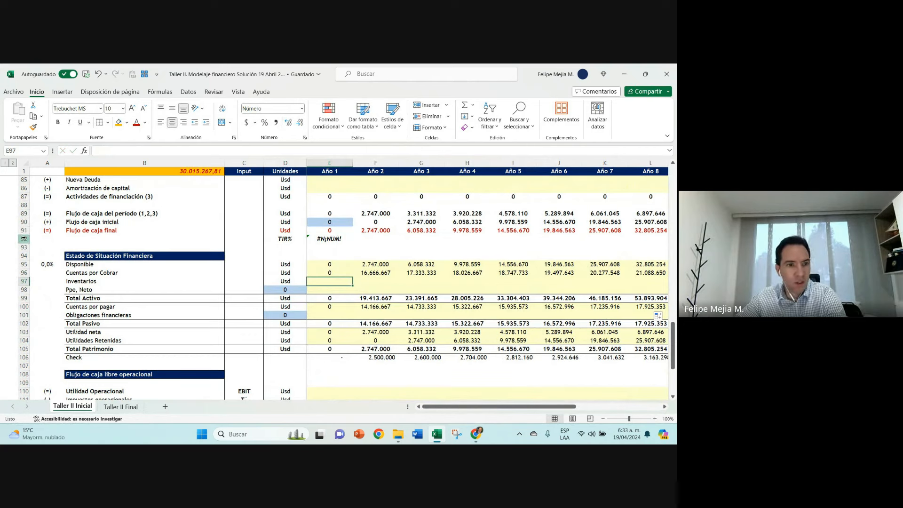
{"action": "left_click_drag", "start_coordinate": [24, 272], "coordinate": [23, 281]}
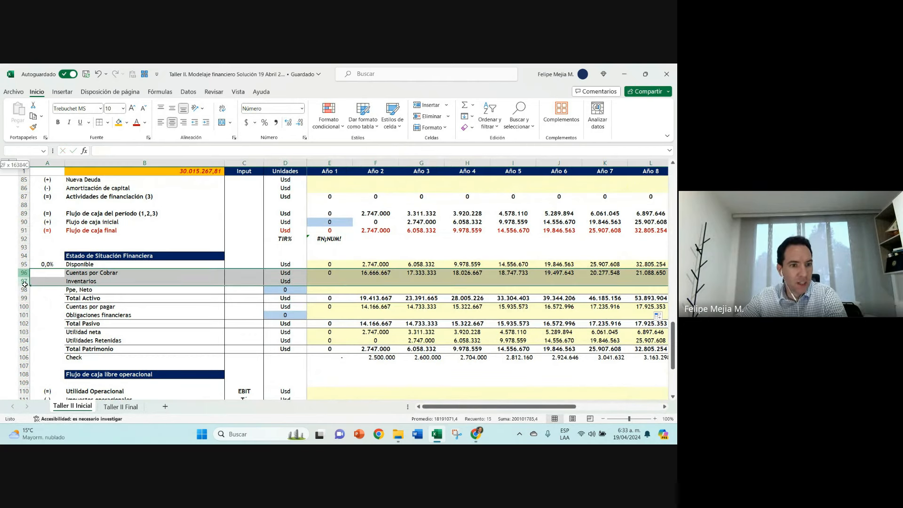
{"action": "left_click", "coordinate": [23, 307]}
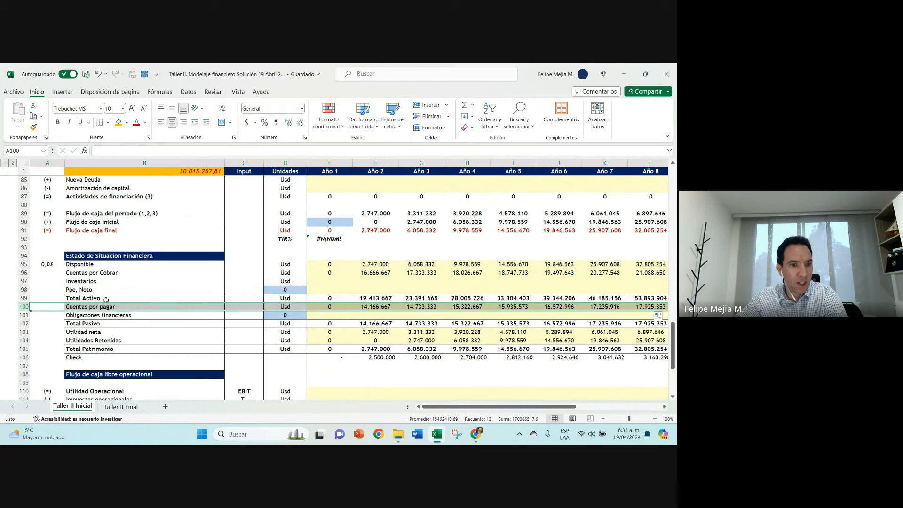
{"action": "scroll", "coordinate": [93, 303], "scroll_direction": "up", "scroll_amount": 3}
{"action": "left_click", "coordinate": [140, 204]}
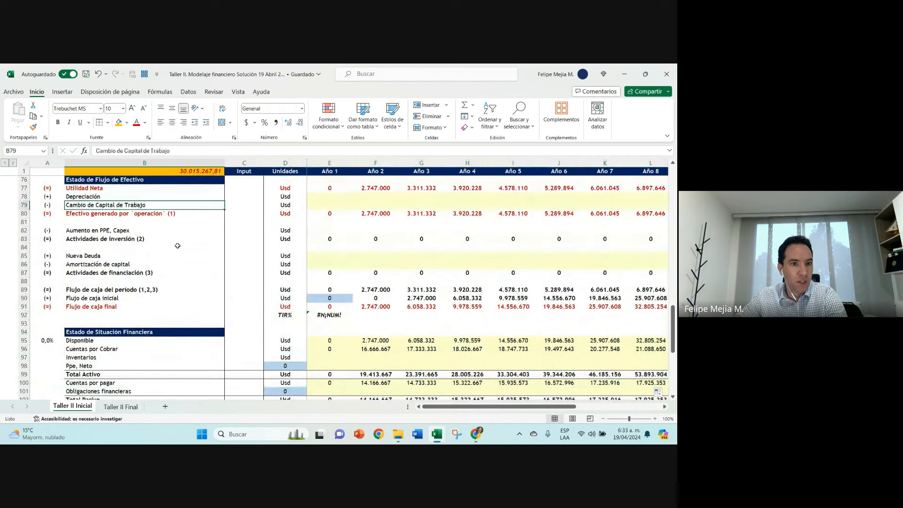
{"action": "scroll", "coordinate": [379, 324], "scroll_direction": "down", "scroll_amount": 2}
{"action": "left_click", "coordinate": [368, 304]}
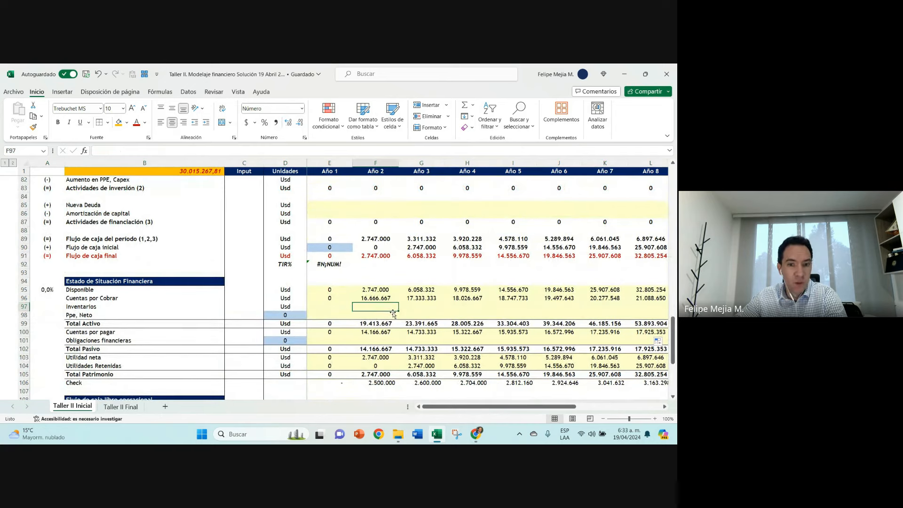
Step: Link the Año 1 Inventarios in the balance sheet (E97) to E57 and copy the formula across row 97 through Año 11
{"action": "left_click", "coordinate": [347, 306]}
{"action": "type", "text": "+"}
{"action": "scroll", "coordinate": [346, 289], "scroll_direction": "up", "scroll_amount": 9}
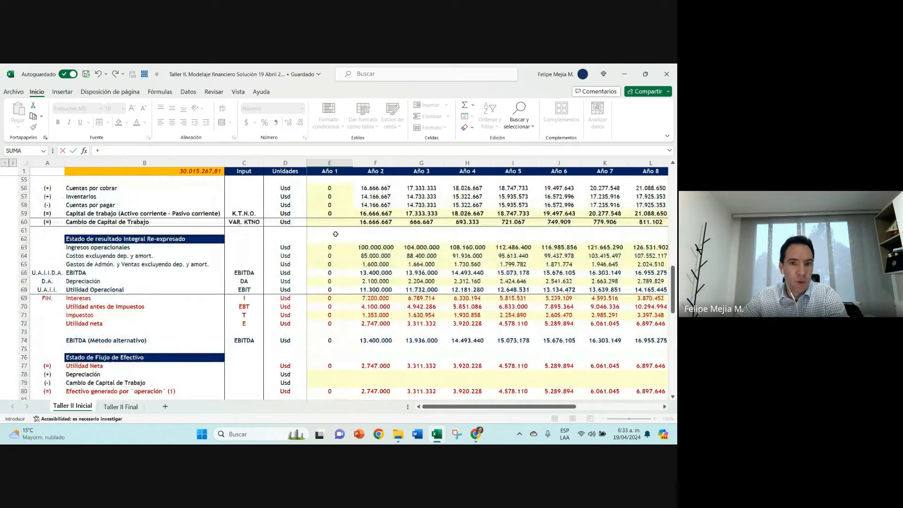
{"action": "left_click", "coordinate": [326, 197]}
{"action": "key", "text": "Return"}
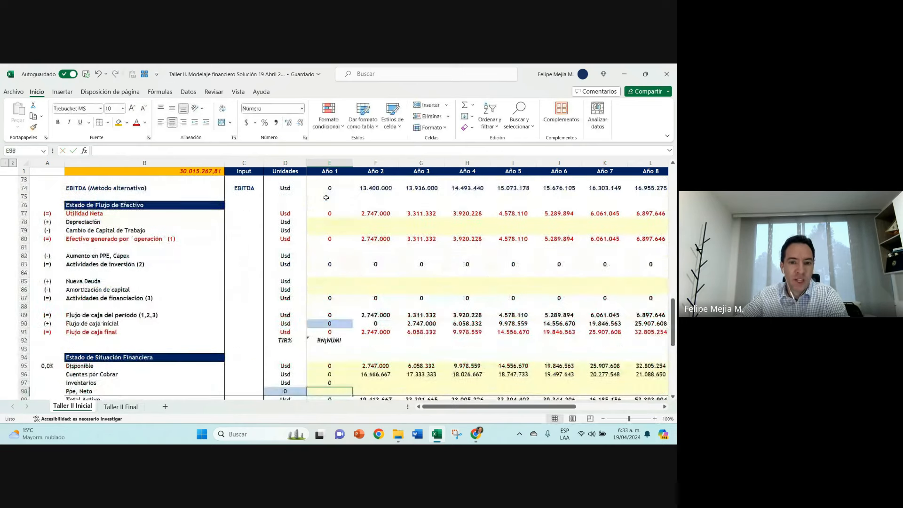
{"action": "scroll", "coordinate": [419, 306], "scroll_direction": "down", "scroll_amount": 3}
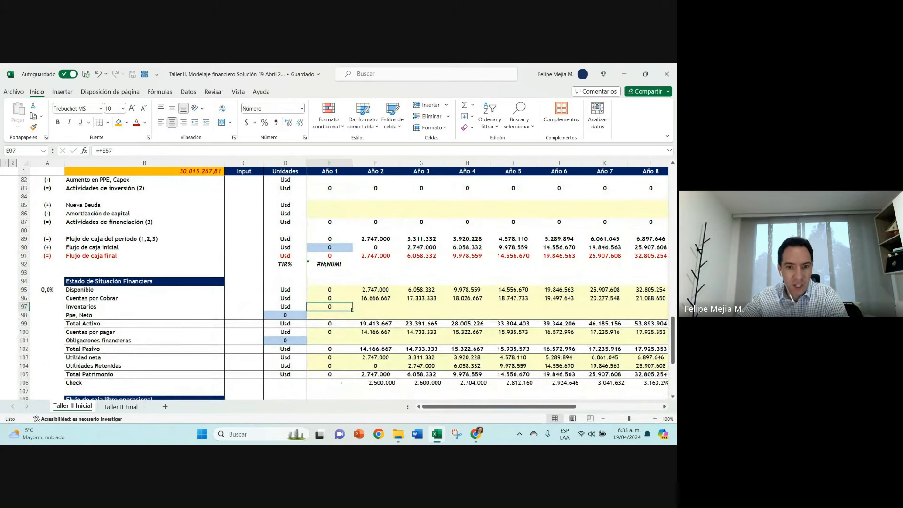
{"action": "left_click_drag", "start_coordinate": [352, 310], "coordinate": [663, 308]}
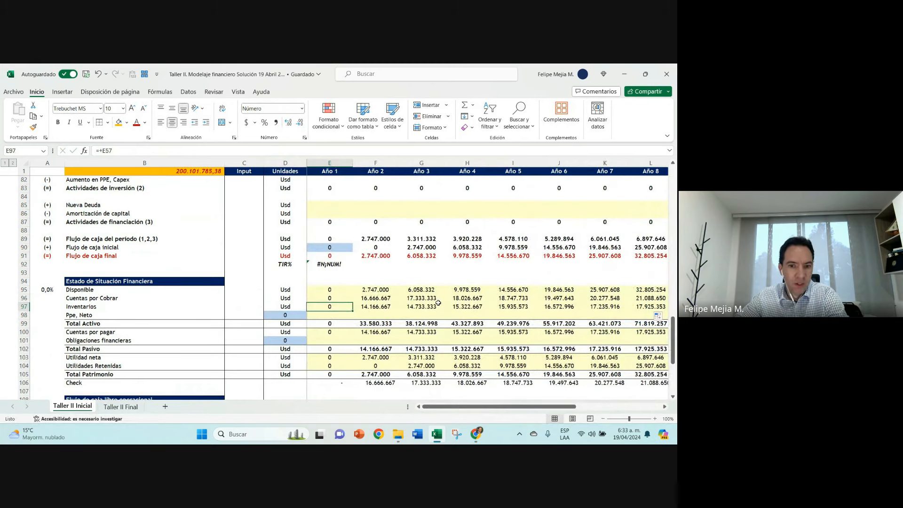
Step: Check the Año 2 balance check formula in F106 against the Cuentas por Cobrar and Cuentas por pagar rows and Cambio de Capital de Trabajo
{"action": "scroll", "coordinate": [438, 302], "scroll_direction": "down", "scroll_amount": 1}
{"action": "left_click", "coordinate": [375, 358]}
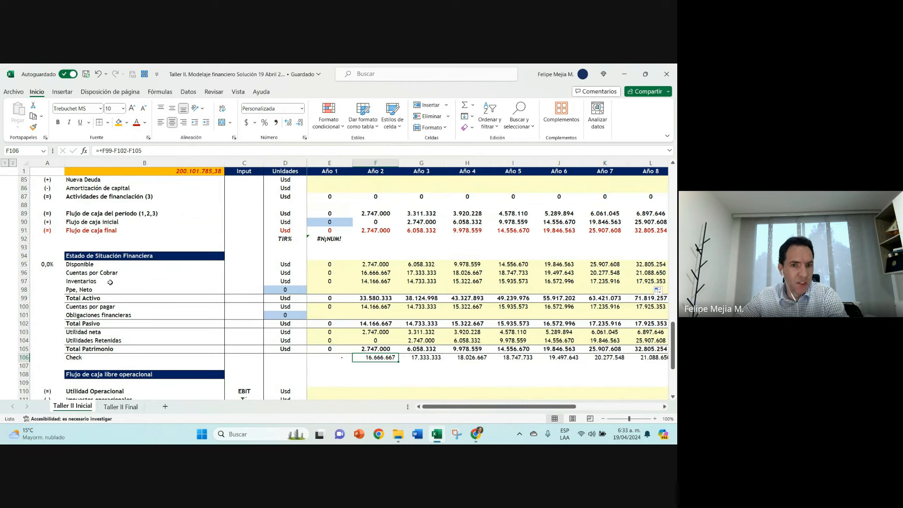
{"action": "left_click", "coordinate": [22, 272]}
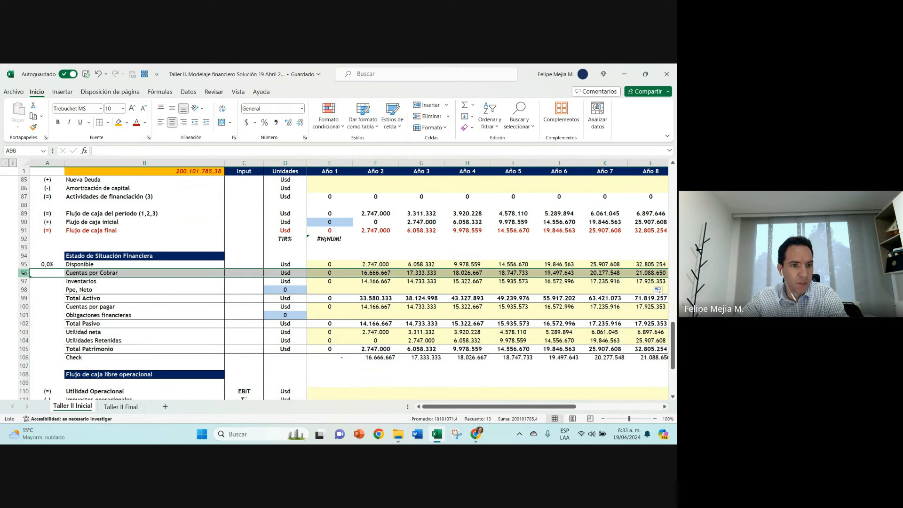
{"action": "left_click", "coordinate": [23, 306]}
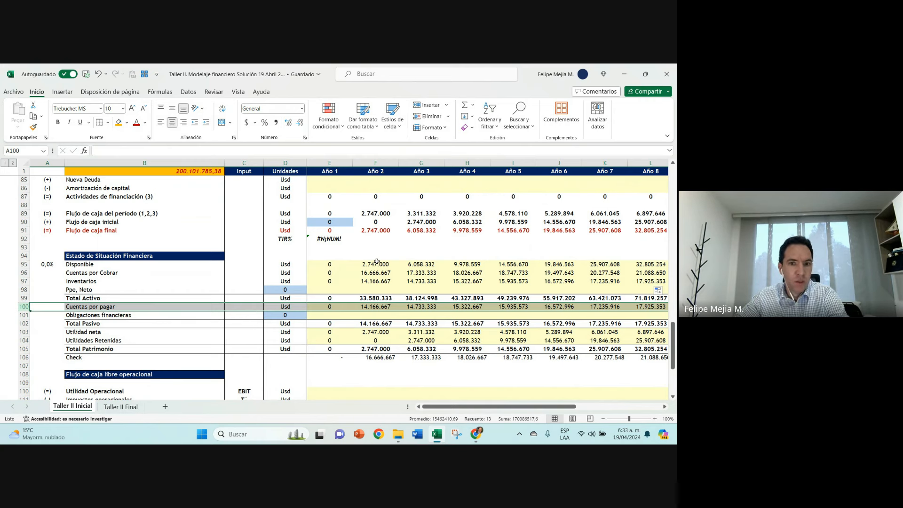
{"action": "scroll", "coordinate": [376, 261], "scroll_direction": "up", "scroll_amount": 3}
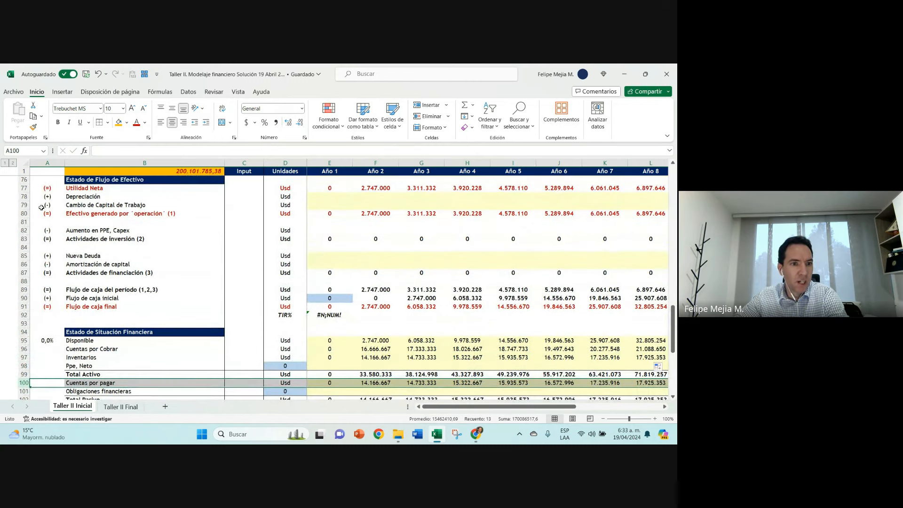
{"action": "left_click", "coordinate": [41, 207]}
Step: Try to calculate the Año 2 Cambio de Capital de Trabajo in F79 as +F56-E56+F57-E57+F58-E58
{"action": "left_click", "coordinate": [360, 204]}
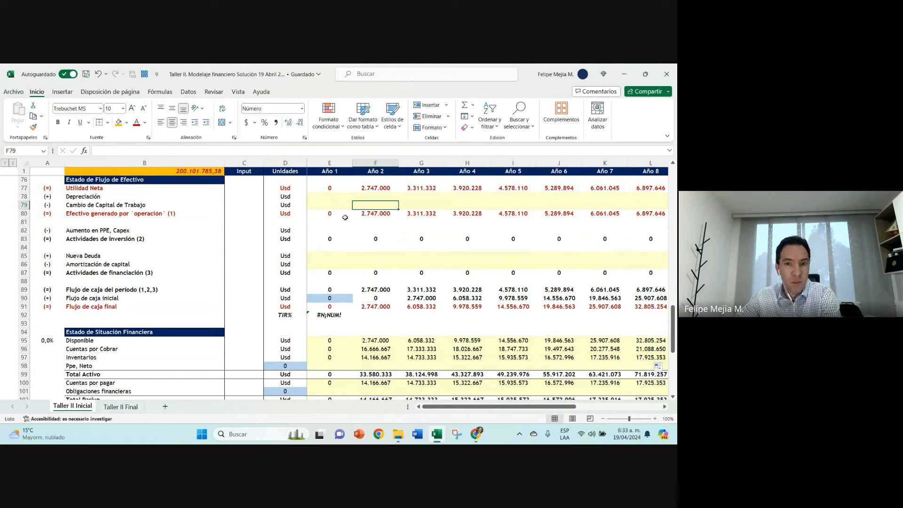
{"action": "type", "text": "+"}
{"action": "scroll", "coordinate": [371, 215], "scroll_direction": "up", "scroll_amount": 3}
{"action": "scroll", "coordinate": [375, 214], "scroll_direction": "up", "scroll_amount": 4}
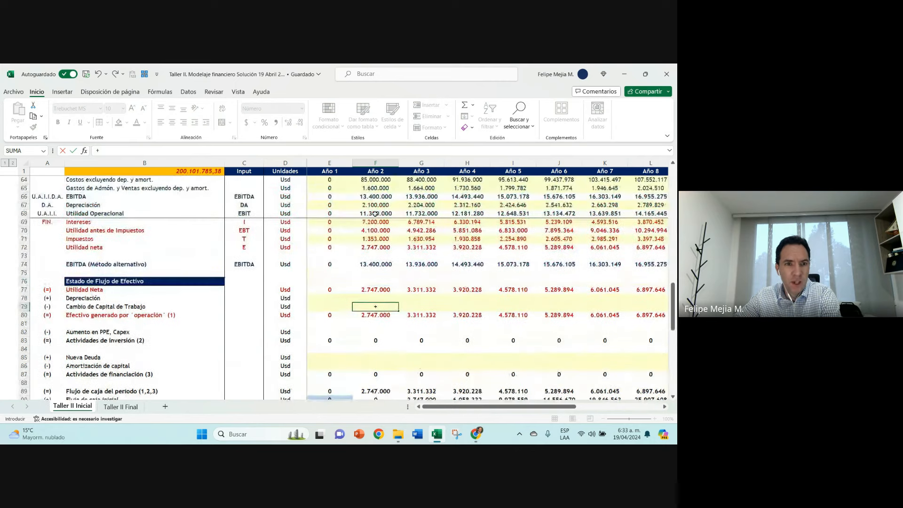
{"action": "left_click", "coordinate": [372, 222]}
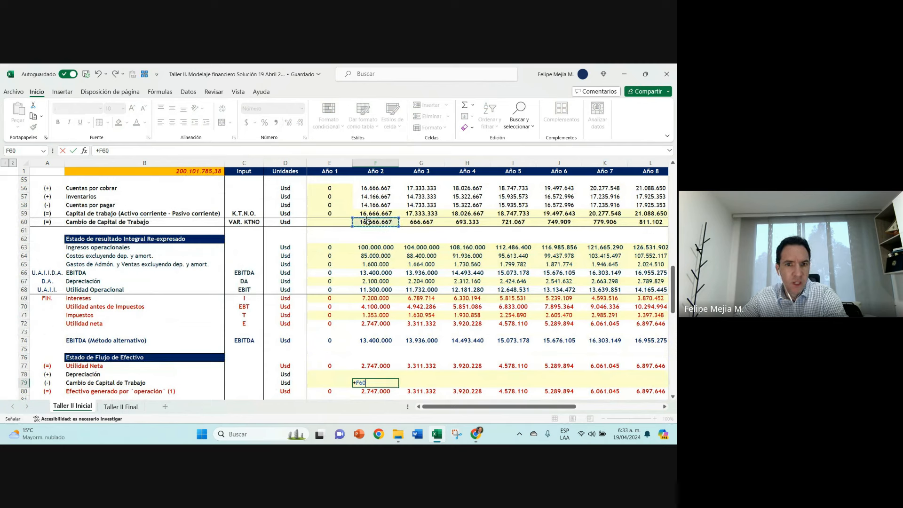
{"action": "left_click", "coordinate": [375, 187]}
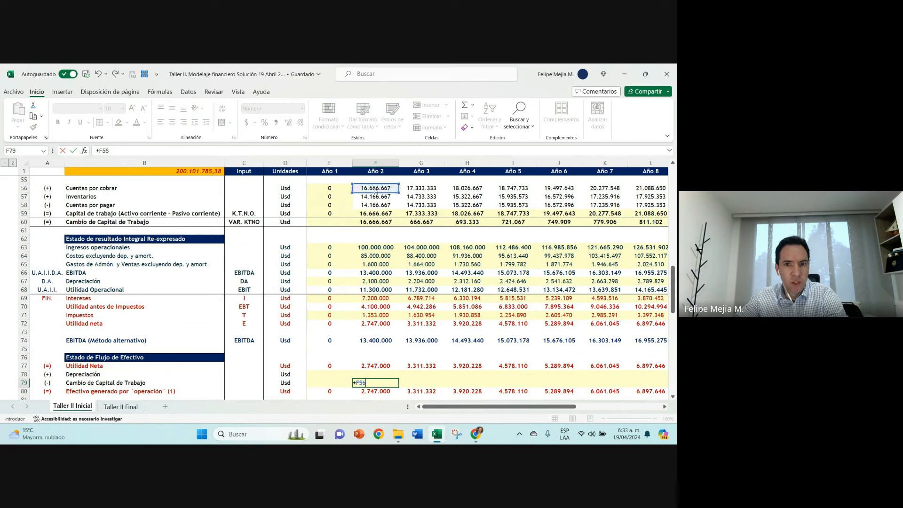
{"action": "type", "text": "-"}
{"action": "left_click", "coordinate": [332, 189]}
{"action": "type", "text": "+"}
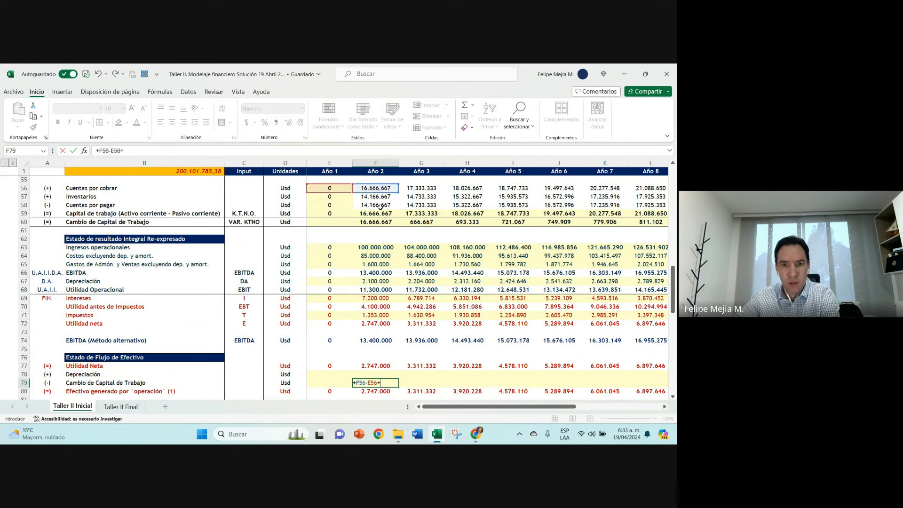
{"action": "left_click", "coordinate": [382, 196]}
{"action": "type", "text": "-"}
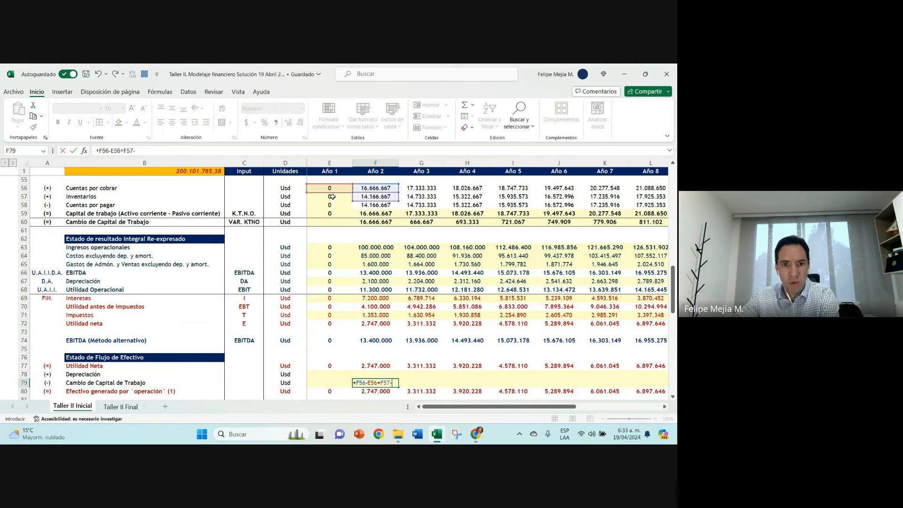
{"action": "left_click", "coordinate": [330, 197]}
{"action": "type", "text": "+"}
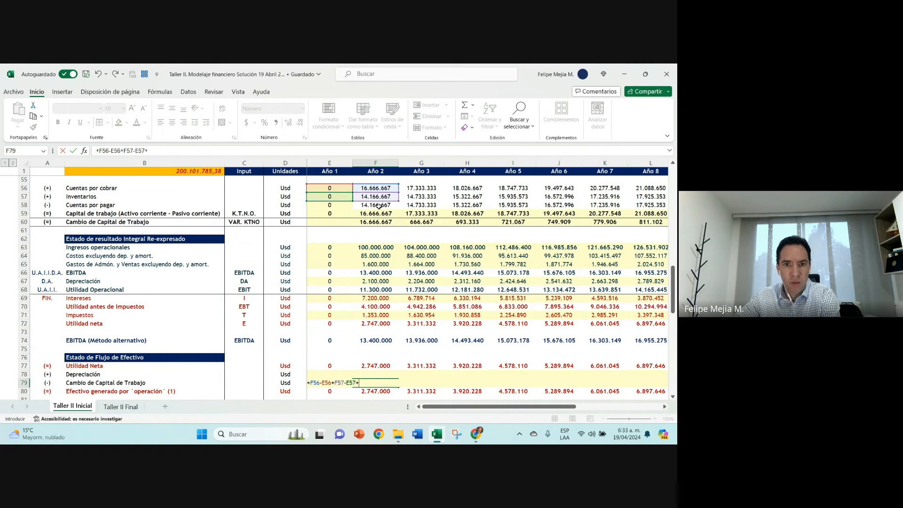
{"action": "left_click", "coordinate": [376, 205]}
{"action": "type", "text": "-"}
{"action": "left_click", "coordinate": [329, 205]}
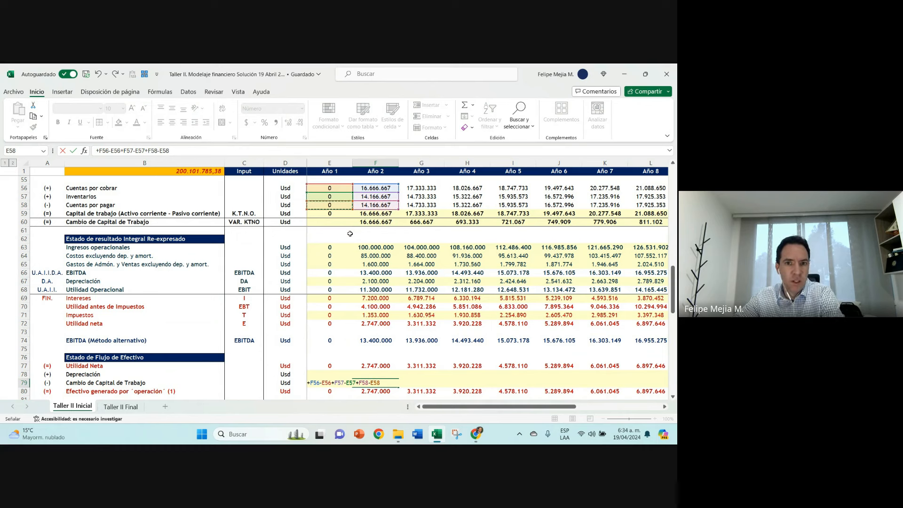
{"action": "left_click", "coordinate": [73, 151]}
Step: Review the Año 2 Cambio de Capital de Trabajo formula in F79 and clear the cell
{"action": "scroll", "coordinate": [388, 331], "scroll_direction": "down", "scroll_amount": 3}
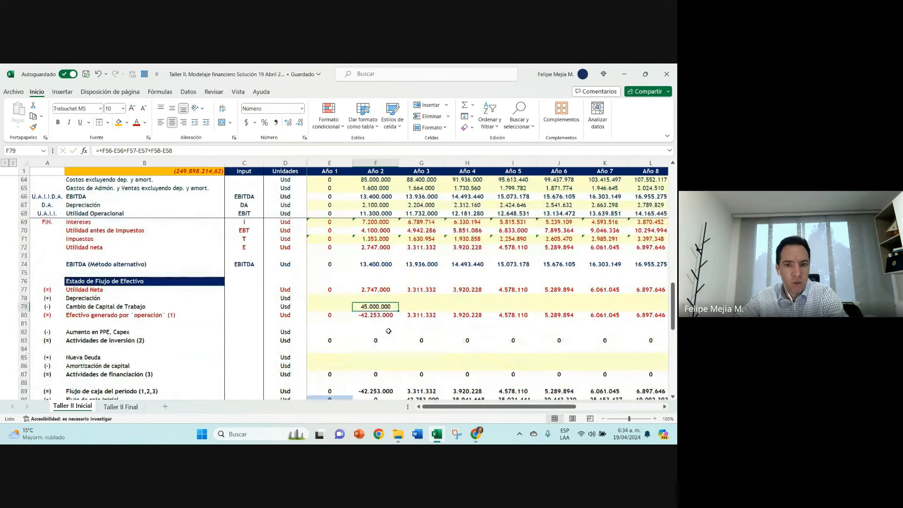
{"action": "double_click", "coordinate": [374, 307]}
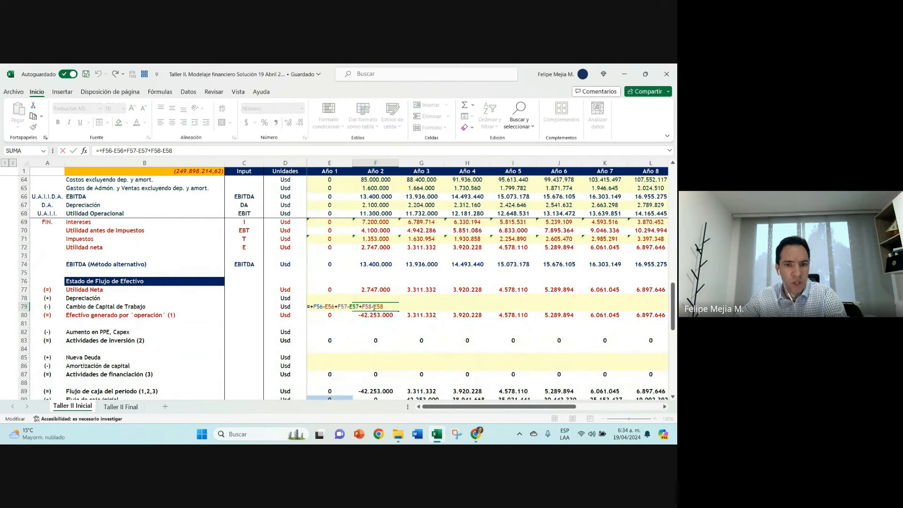
{"action": "key", "text": "Escape"}
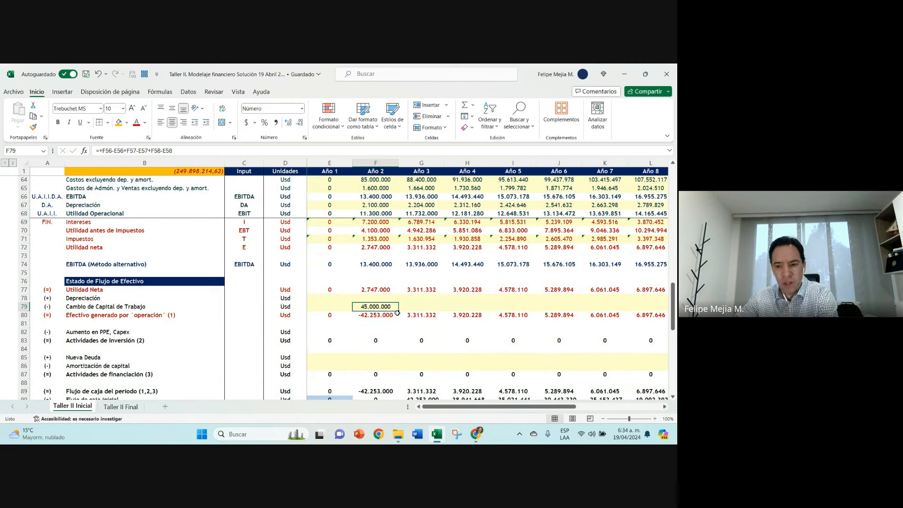
{"action": "key", "text": "Delete"}
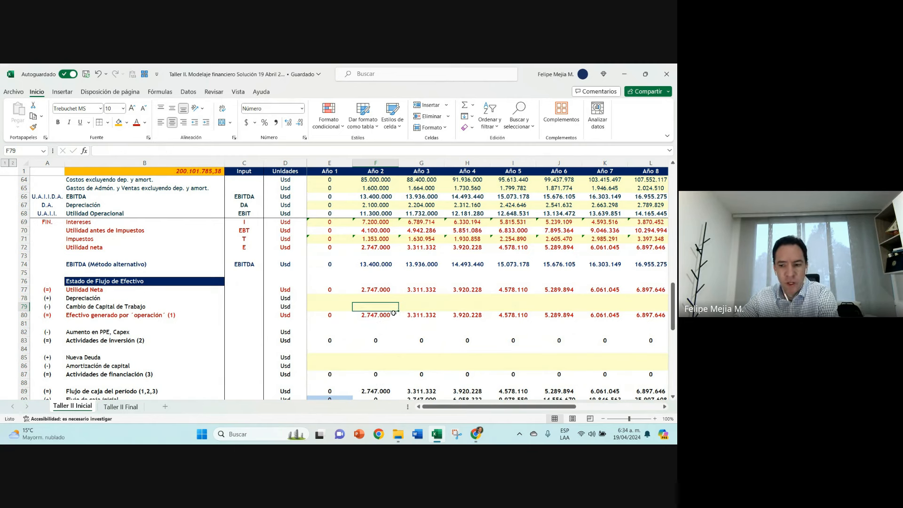
Step: Examine the Cambio de Capital de Trabajo row and its sign within the Estado de Flujo de Efectivo
{"action": "left_click", "coordinate": [26, 306]}
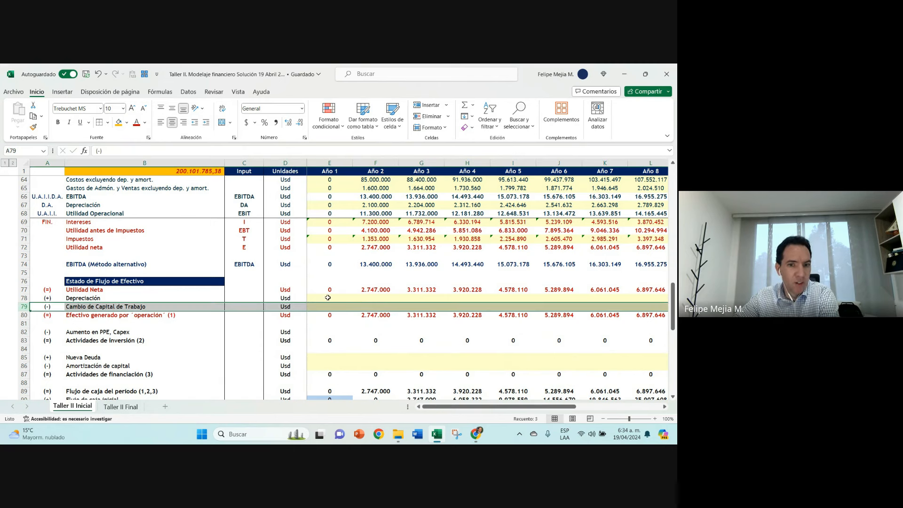
{"action": "left_click", "coordinate": [367, 309]}
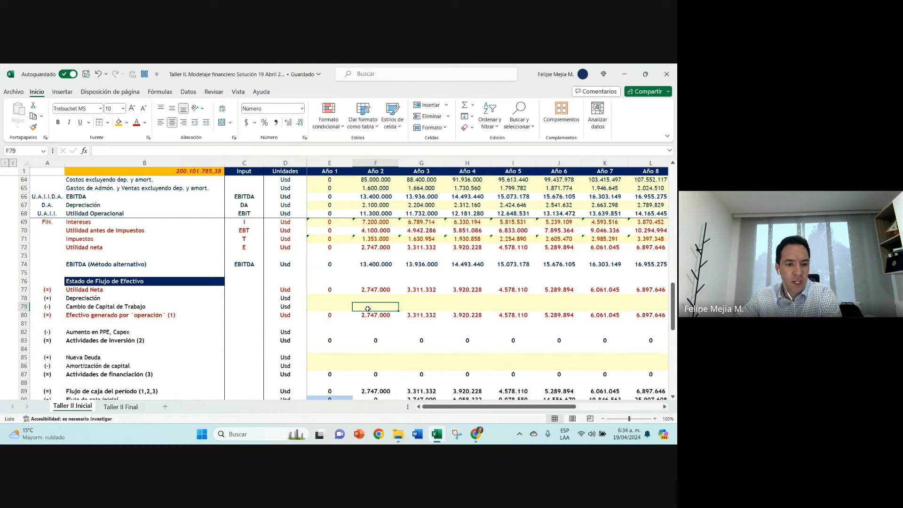
{"action": "scroll", "coordinate": [367, 309], "scroll_direction": "up", "scroll_amount": 1}
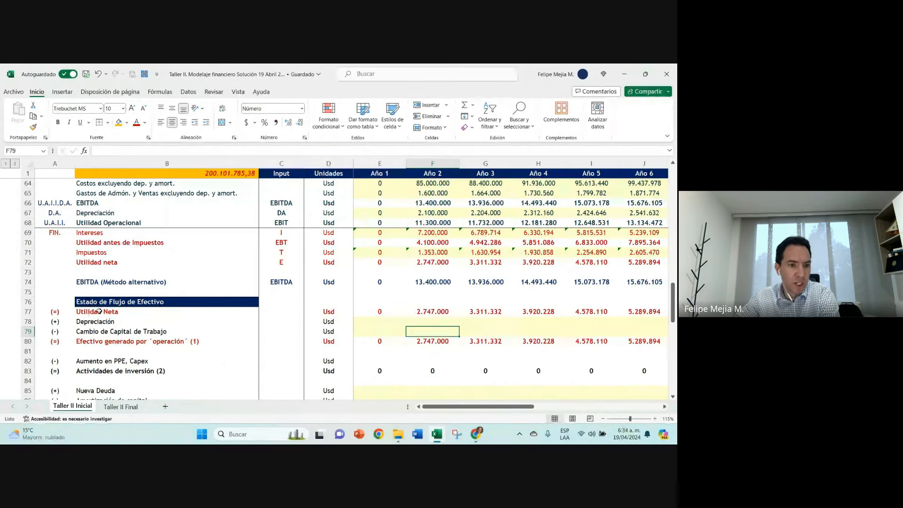
{"action": "left_click", "coordinate": [27, 331]}
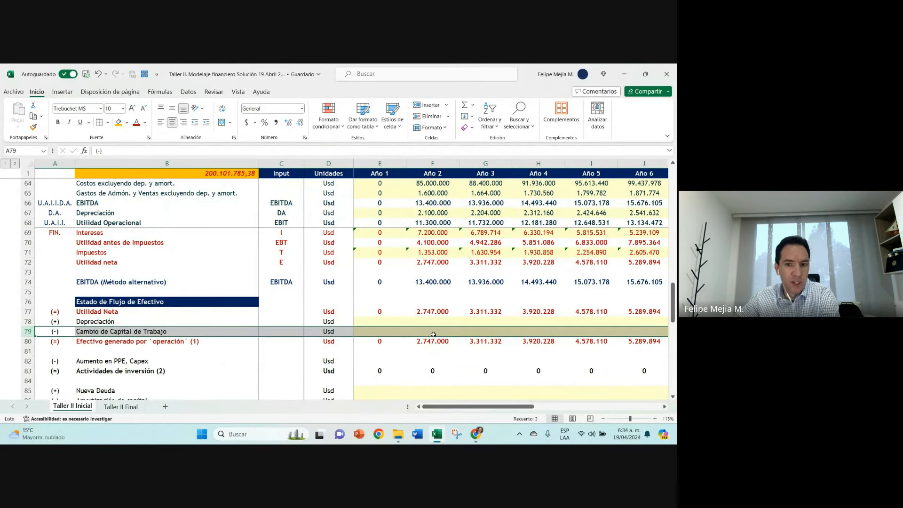
Step: Link the Año 2 Cambio de Capital de Trabajo in F79 of the cash flow statement to F60
{"action": "left_click", "coordinate": [434, 331]}
{"action": "type", "text": "+"}
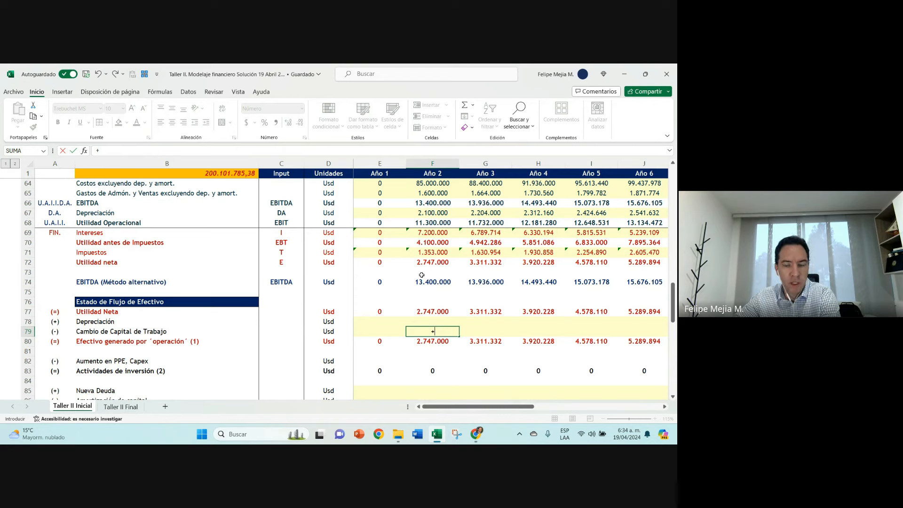
{"action": "scroll", "coordinate": [421, 275], "scroll_direction": "up", "scroll_amount": 4}
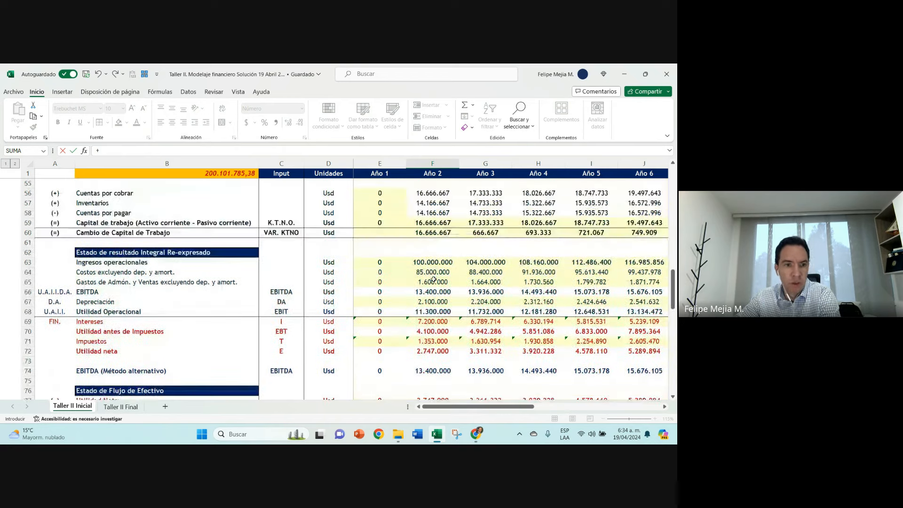
{"action": "left_click", "coordinate": [433, 264]}
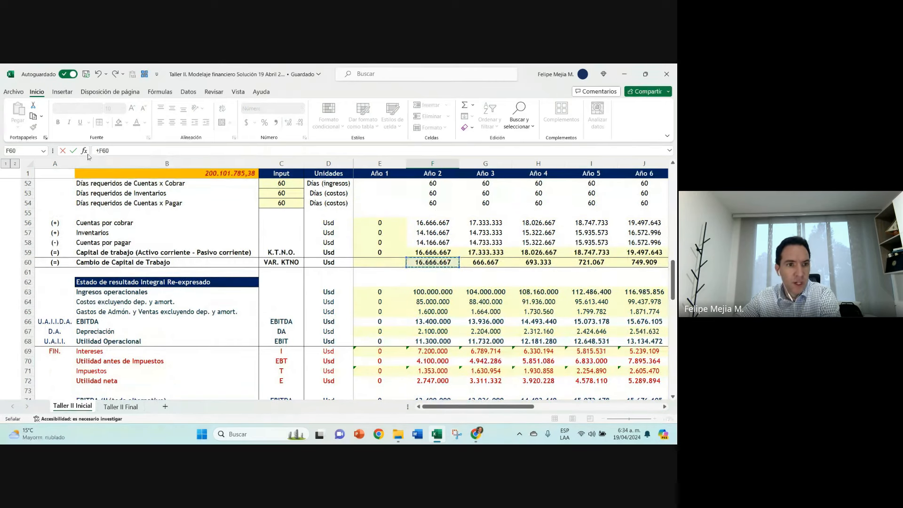
{"action": "left_click", "coordinate": [73, 153]}
{"action": "scroll", "coordinate": [440, 308], "scroll_direction": "down", "scroll_amount": 3}
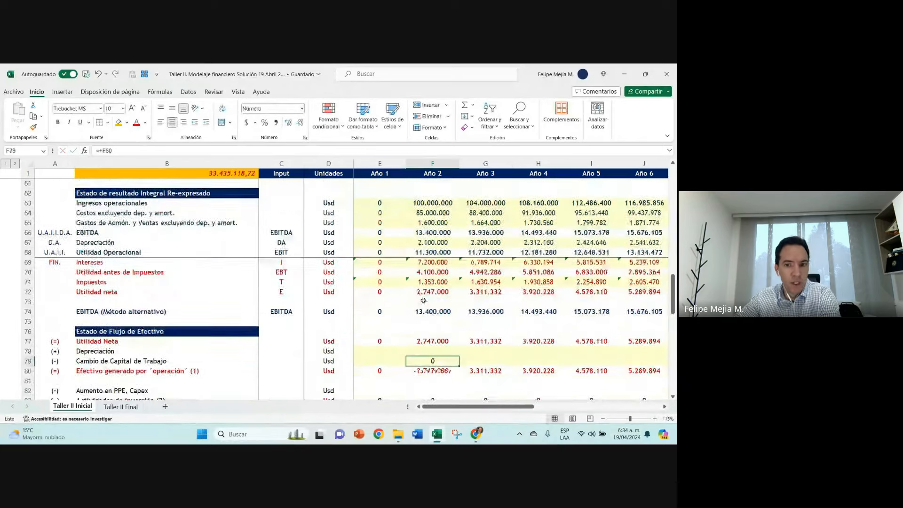
{"action": "left_click", "coordinate": [191, 155]}
{"action": "key", "text": "Return"}
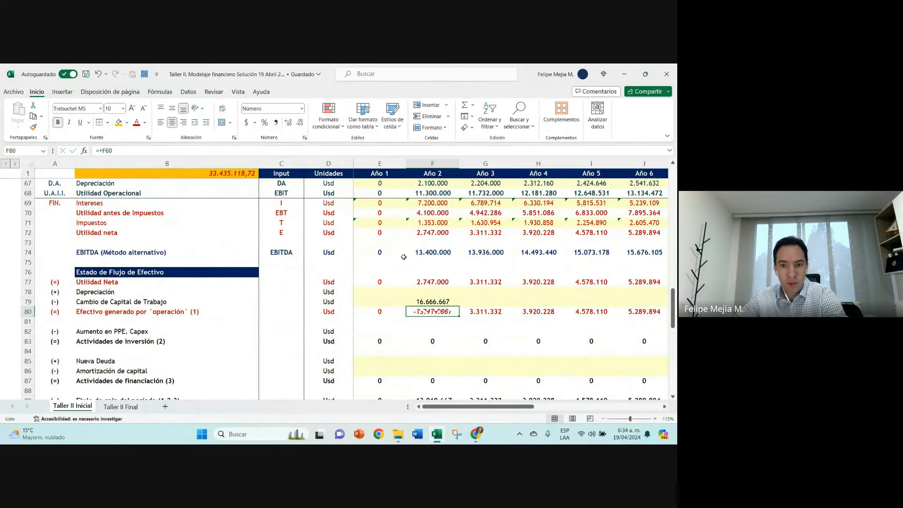
Step: Copy the Año 2 Cambio de Capital de Trabajo formula in F79 across the following years
{"action": "scroll", "coordinate": [485, 294], "scroll_direction": "down", "scroll_amount": 1}
{"action": "scroll", "coordinate": [486, 294], "scroll_direction": "down", "scroll_amount": 1}
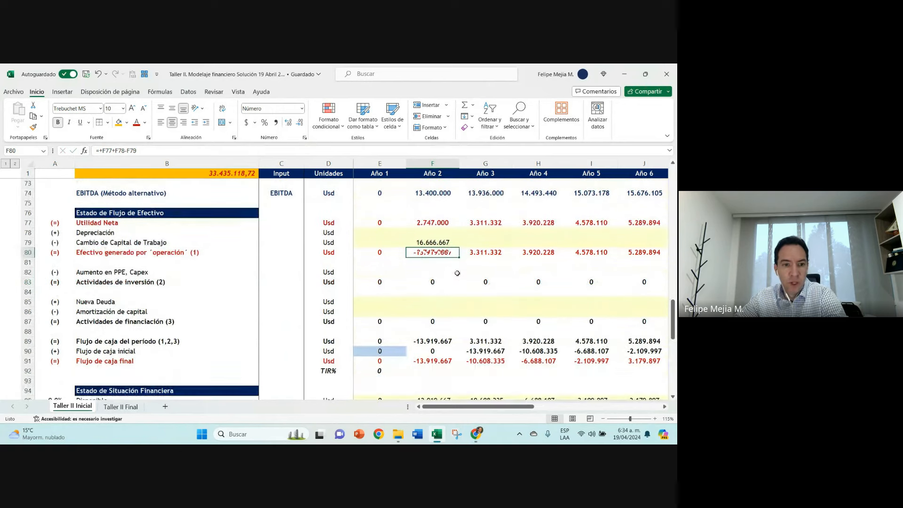
{"action": "left_click", "coordinate": [442, 242]}
{"action": "left_click_drag", "start_coordinate": [459, 247], "coordinate": [618, 248]}
{"action": "key", "text": "Left"}
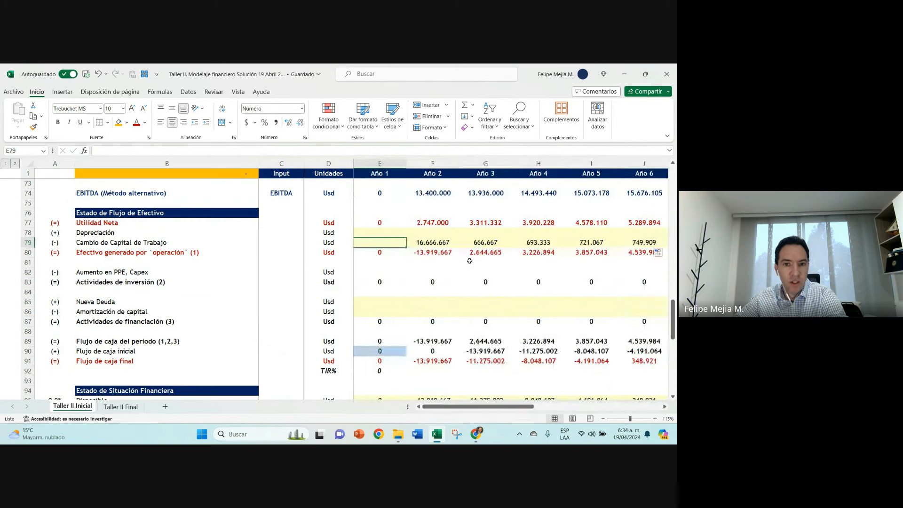
{"action": "key", "text": "Right"}
Step: Check the balance total in B1, then review the Año 2 check, Cuentas por Cobrar, Inventarios and Utilidad neta in the Estado de Situación Financiera
{"action": "left_click", "coordinate": [195, 173]}
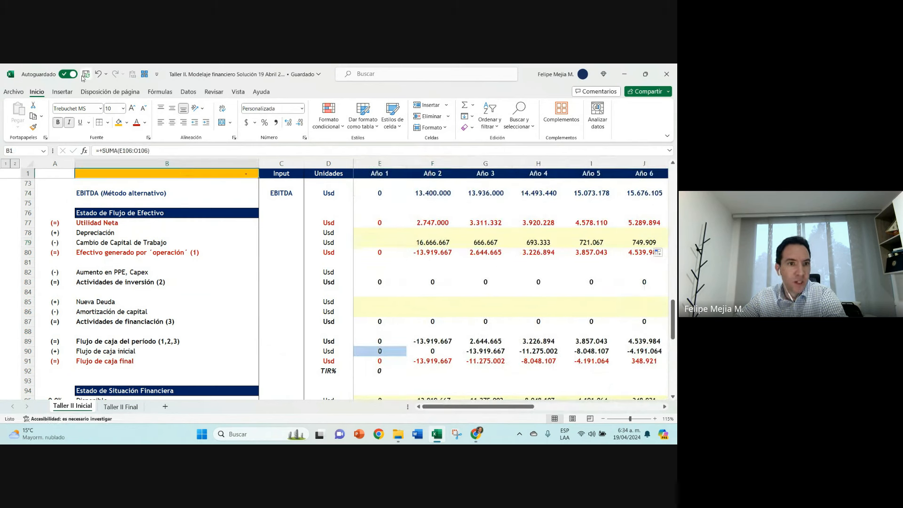
{"action": "scroll", "coordinate": [337, 256], "scroll_direction": "down", "scroll_amount": 1, "text": "ctrl"}
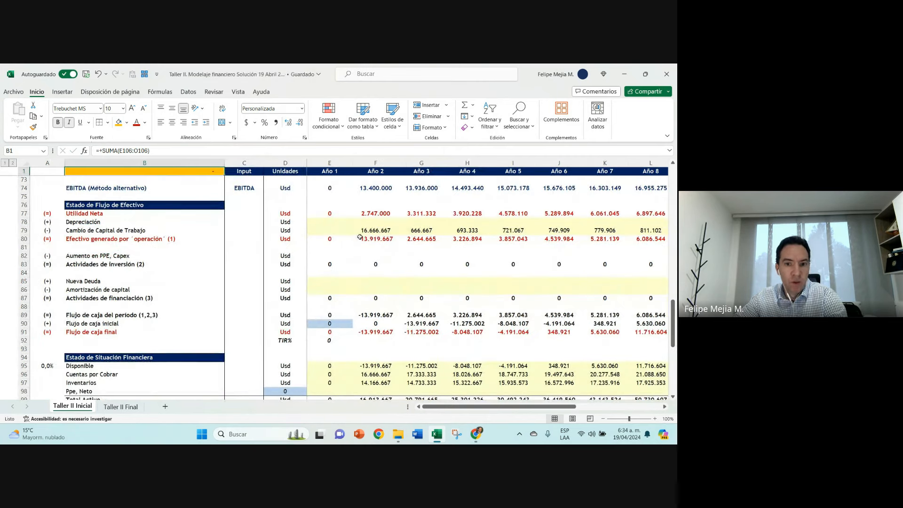
{"action": "left_click", "coordinate": [378, 231]}
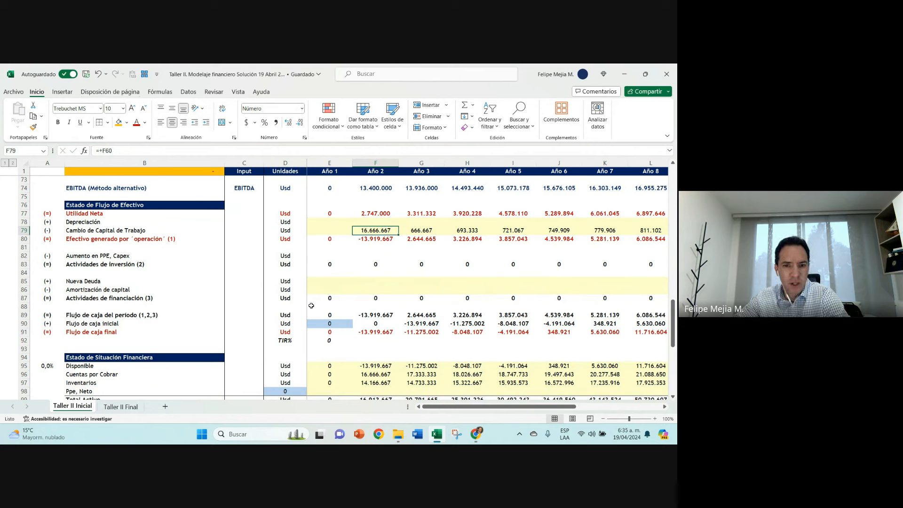
{"action": "scroll", "coordinate": [362, 310], "scroll_direction": "down", "scroll_amount": 4}
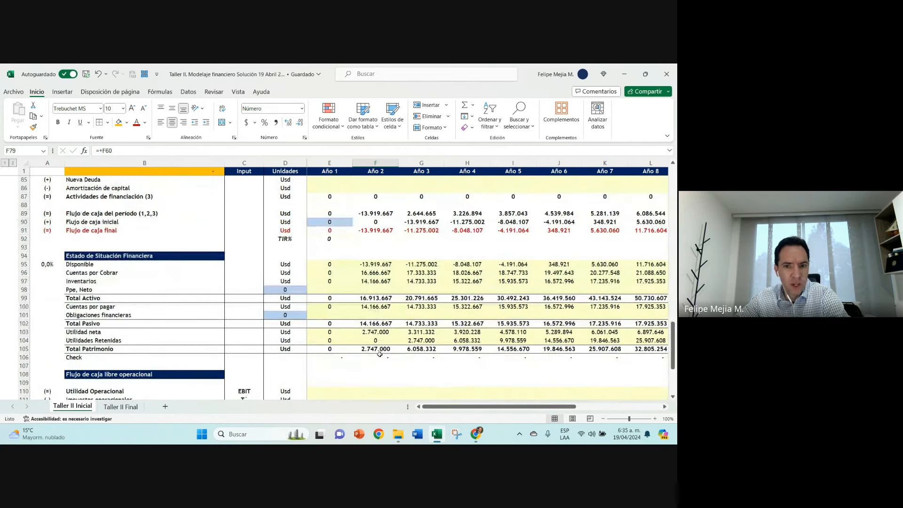
{"action": "left_click", "coordinate": [378, 356]}
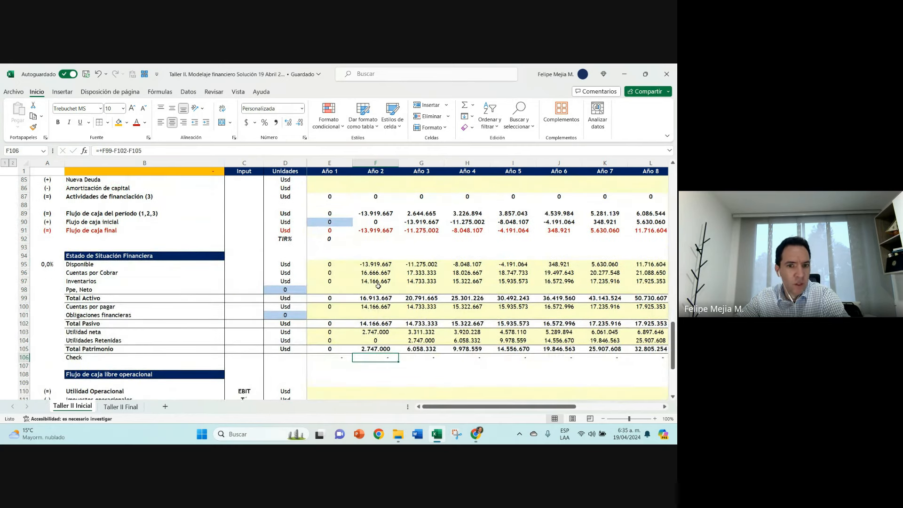
{"action": "left_click_drag", "start_coordinate": [373, 273], "coordinate": [374, 282]}
{"action": "left_click", "coordinate": [369, 332]}
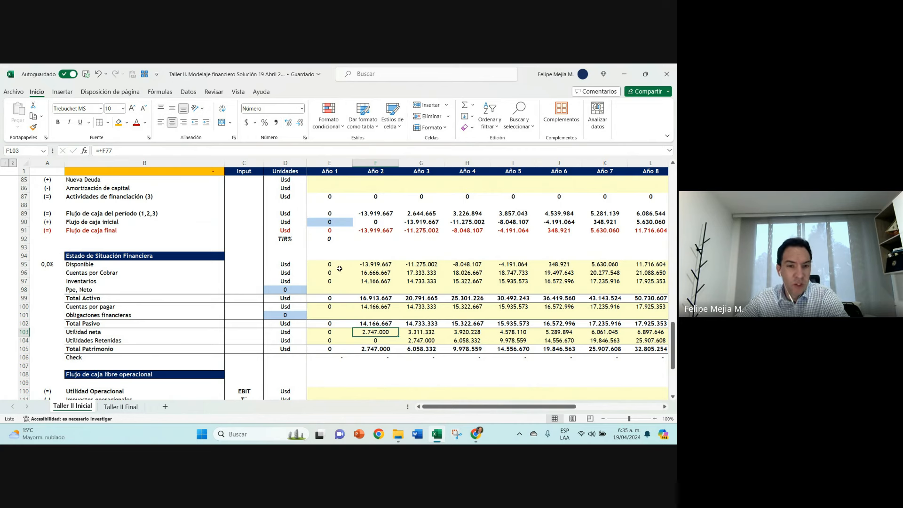
Step: Enter the label "Capita de trabajo" in B55, beneath the Días requeridos rows
{"action": "scroll", "coordinate": [339, 268], "scroll_direction": "up", "scroll_amount": 4}
{"action": "scroll", "coordinate": [339, 268], "scroll_direction": "up", "scroll_amount": 7}
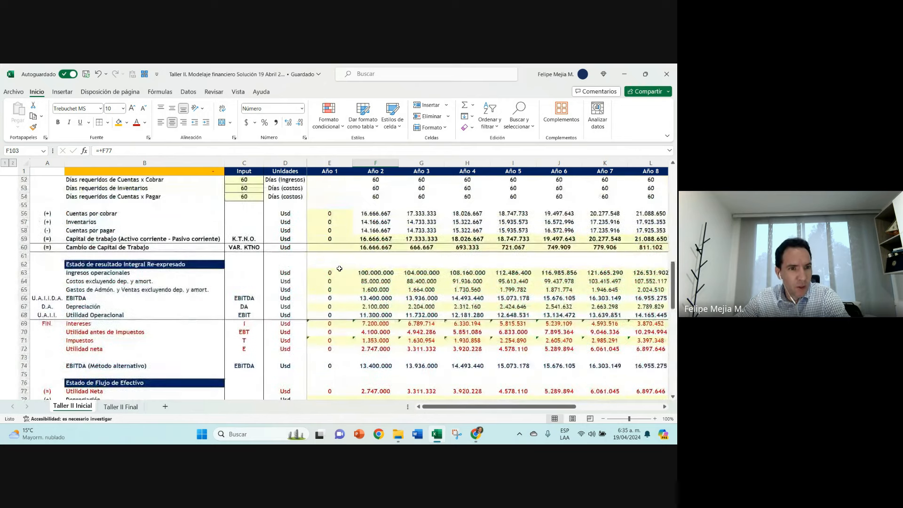
{"action": "scroll", "coordinate": [339, 268], "scroll_direction": "up", "scroll_amount": 1}
{"action": "left_click", "coordinate": [321, 270]}
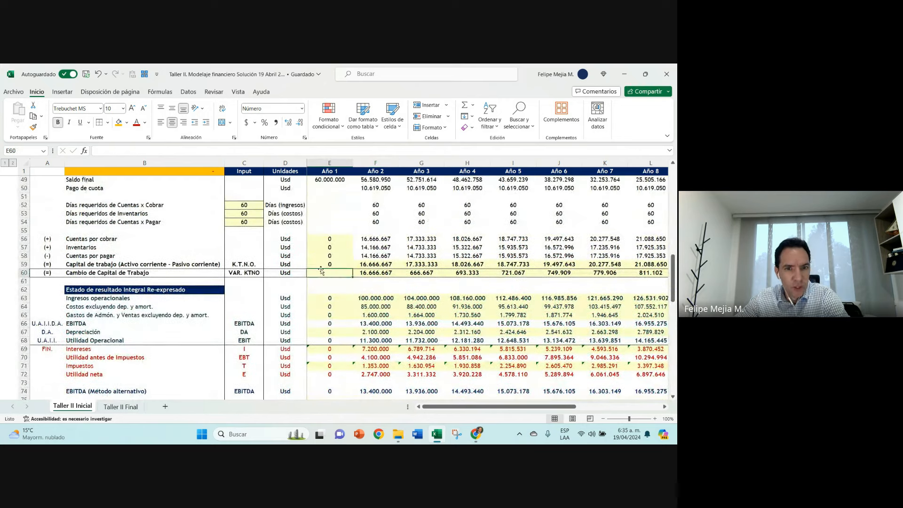
{"action": "left_click", "coordinate": [101, 231]}
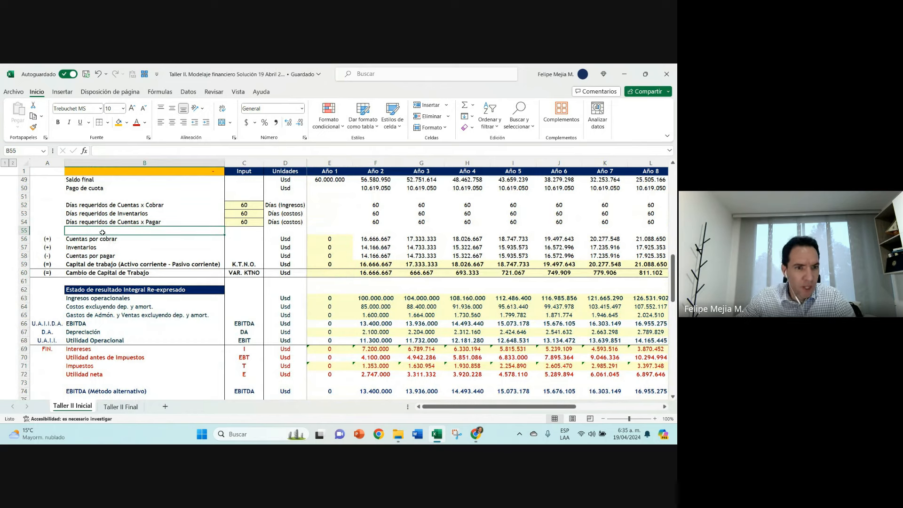
{"action": "type", "text": "cAPITAÑ"}
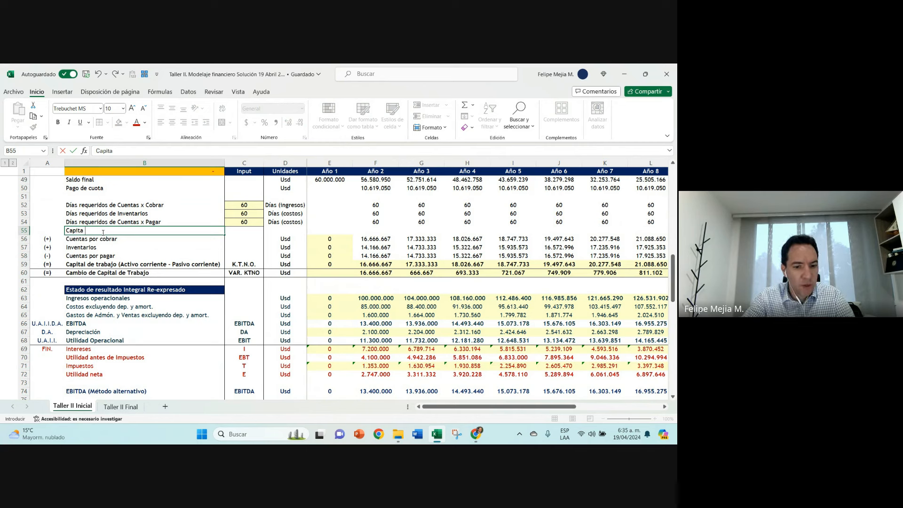
{"action": "type", "text": " de trabajo"}
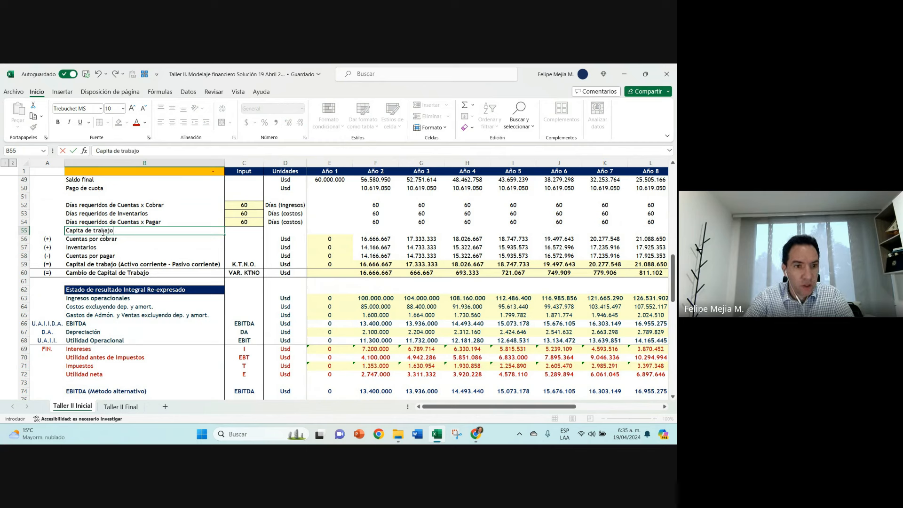
{"action": "key", "text": "Return"}
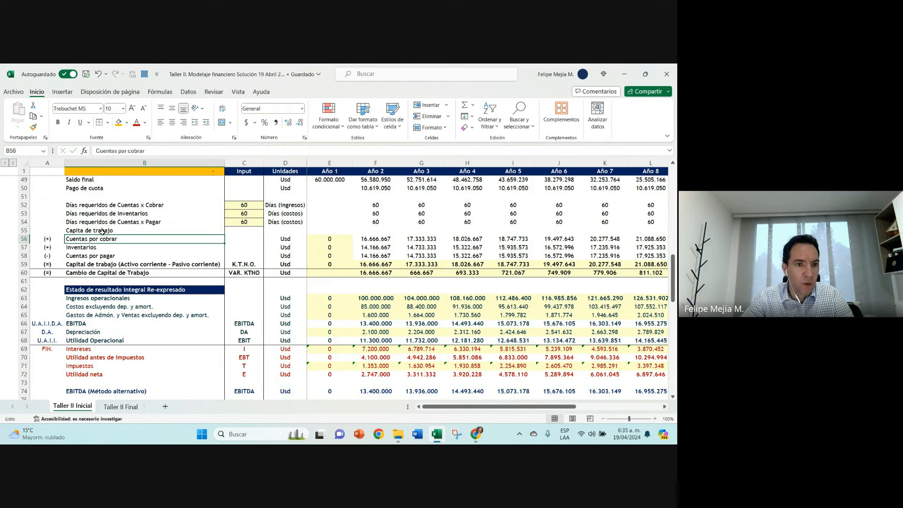
Step: Enter "Días de ingresos" as the unit of the new working capital row in D55
{"action": "key", "text": "Up"}
{"action": "key", "text": "Right"}
{"action": "key", "text": "Right"}
{"action": "type", "text": "D"}
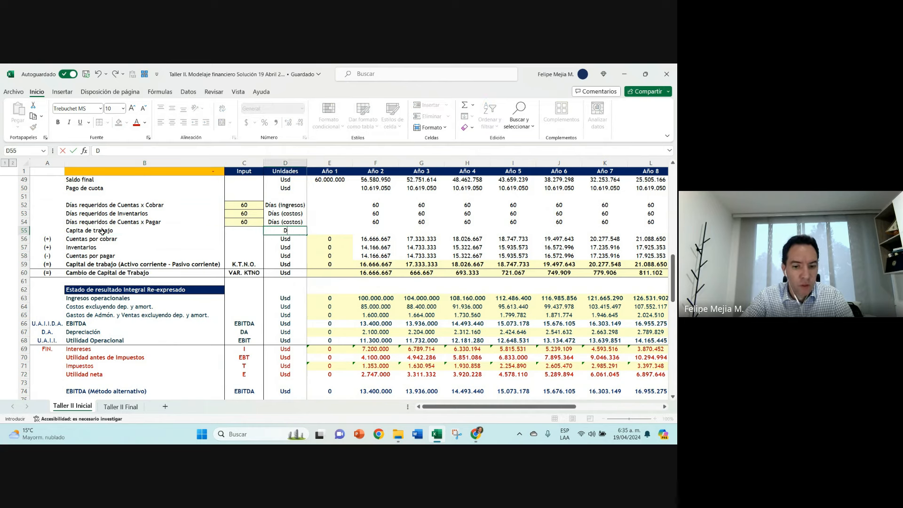
{"action": "type", "text": "ías de ingresos"}
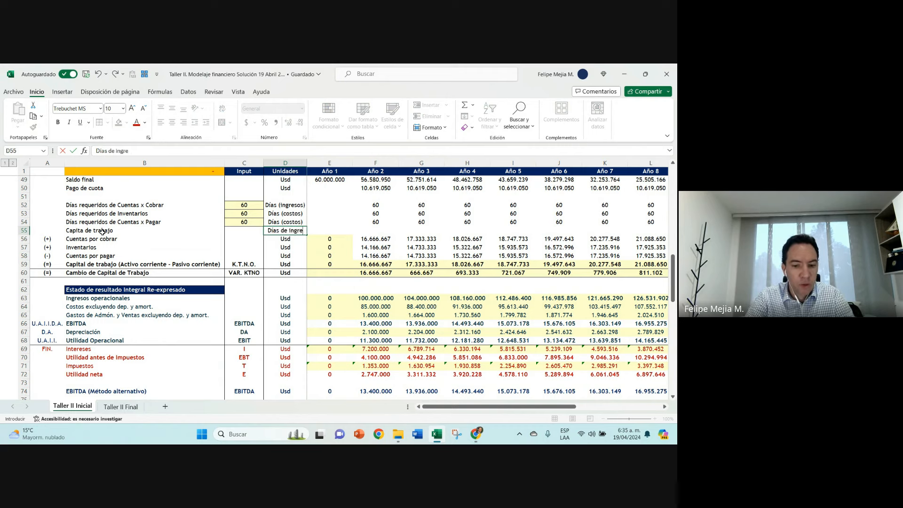
{"action": "key", "text": "Return"}
Step: Correct the label in B55 to "Capital de trabajo"
{"action": "left_click", "coordinate": [102, 232]}
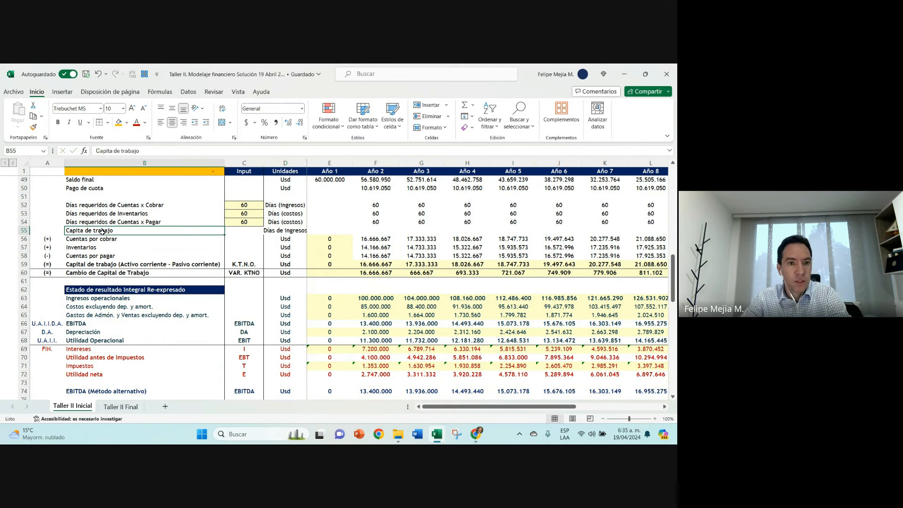
{"action": "left_click", "coordinate": [111, 151]}
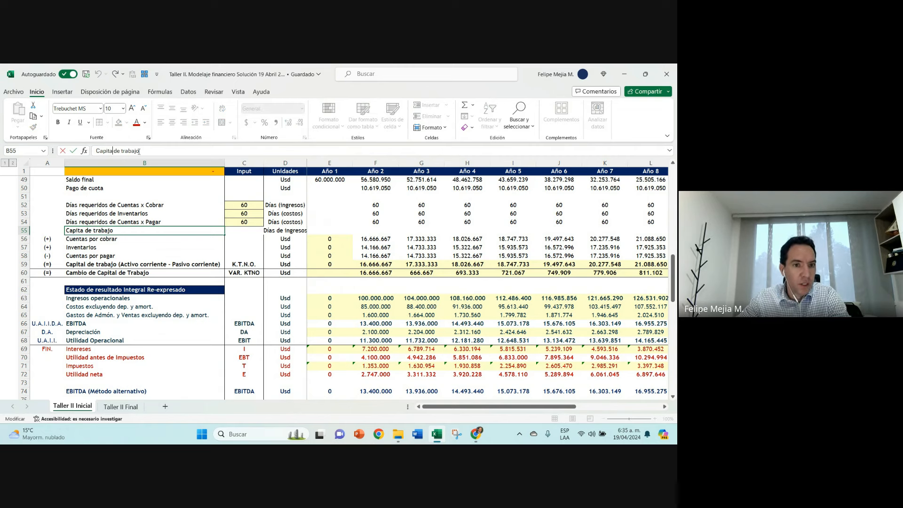
{"action": "type", "text": "l"}
Step: Calculate the Año 2 working capital days in F55 with the formula +F59/(F63)*360
{"action": "key", "text": "Tab"}
{"action": "key", "text": "Tab"}
{"action": "key", "text": "Tab"}
{"action": "key", "text": "Tab"}
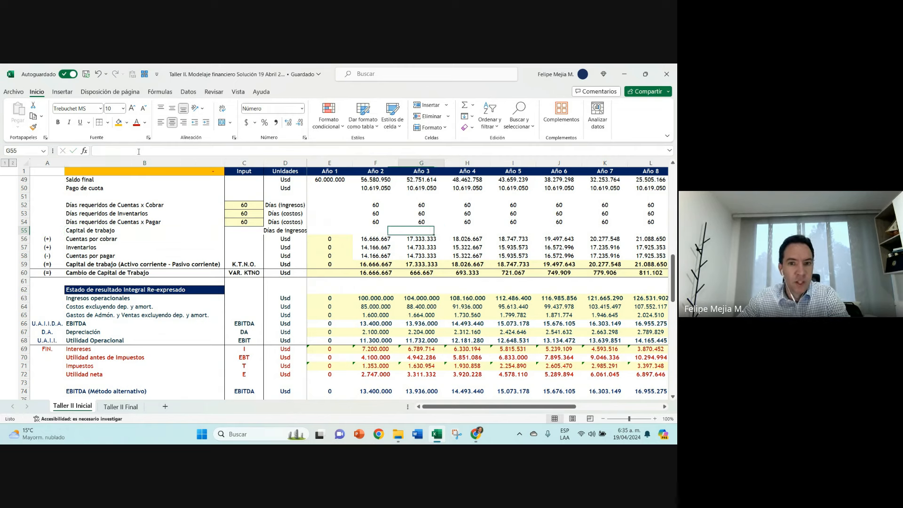
{"action": "type", "text": "+"}
{"action": "key", "text": "Down"}
{"action": "key", "text": "Down"}
{"action": "key", "text": "Down"}
{"action": "key", "text": "Down"}
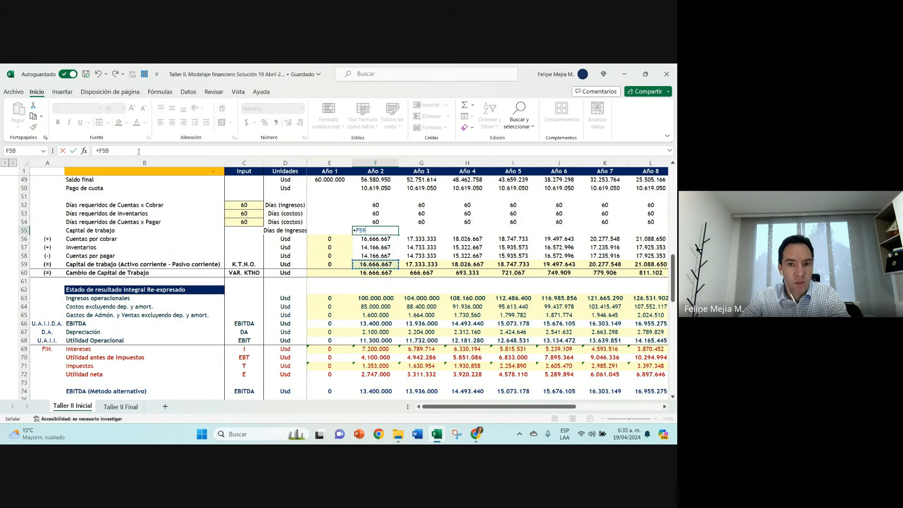
{"action": "type", "text": "/"}
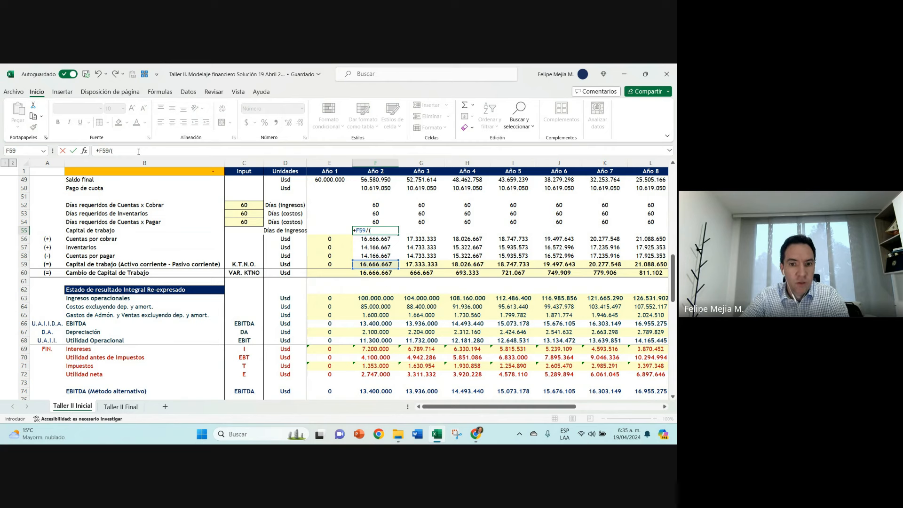
{"action": "type", "text": "("}
{"action": "left_click", "coordinate": [374, 297]}
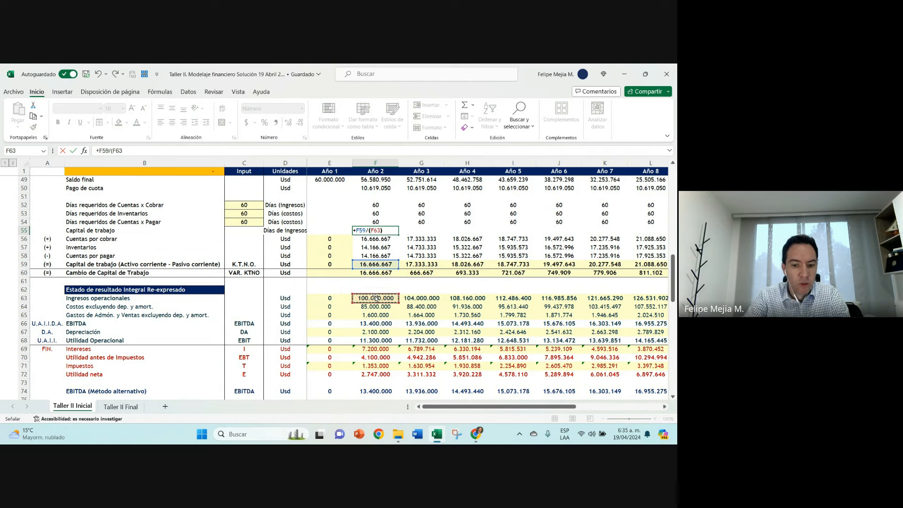
{"action": "type", "text": ")*360"}
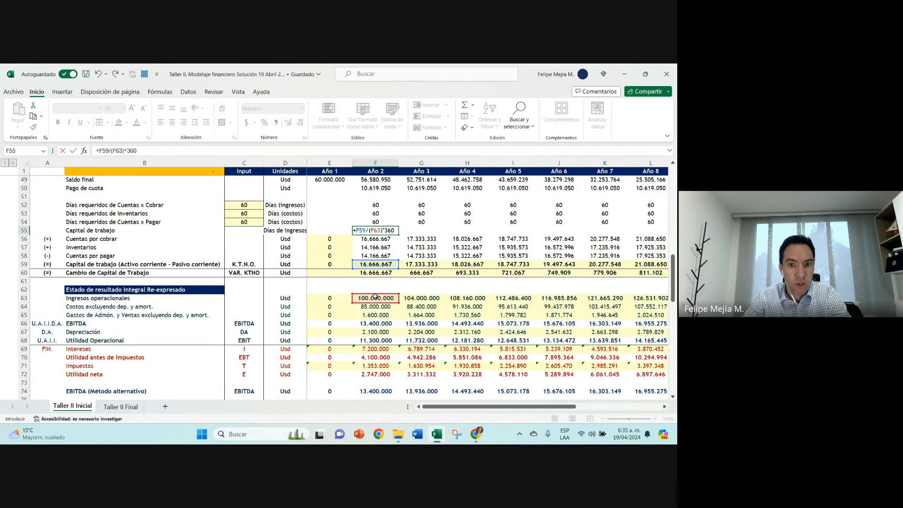
{"action": "key", "text": "ctrl+Return"}
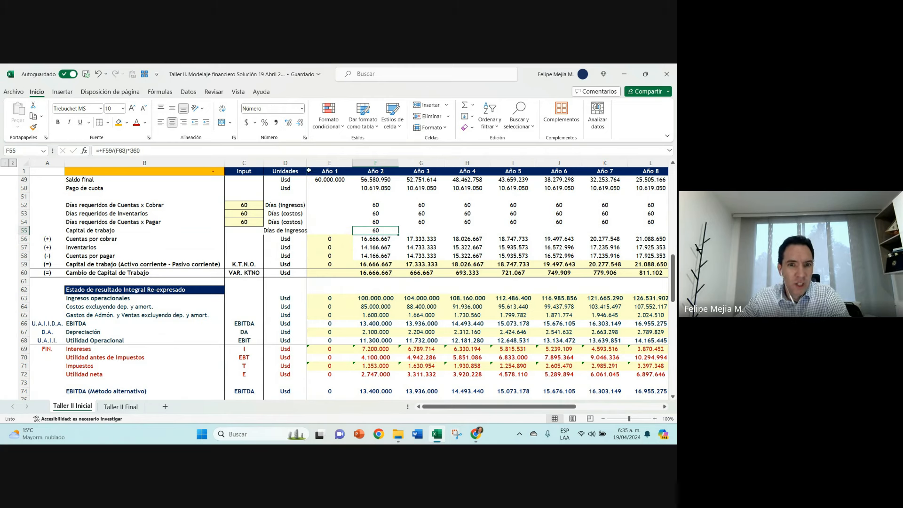
Step: Autofit the Unidades column and replace the unit in D55 with a copy of "Días (ingresos)" from D52
{"action": "left_click_drag", "start_coordinate": [309, 163], "coordinate": [308, 163]}
{"action": "double_click", "coordinate": [307, 163]}
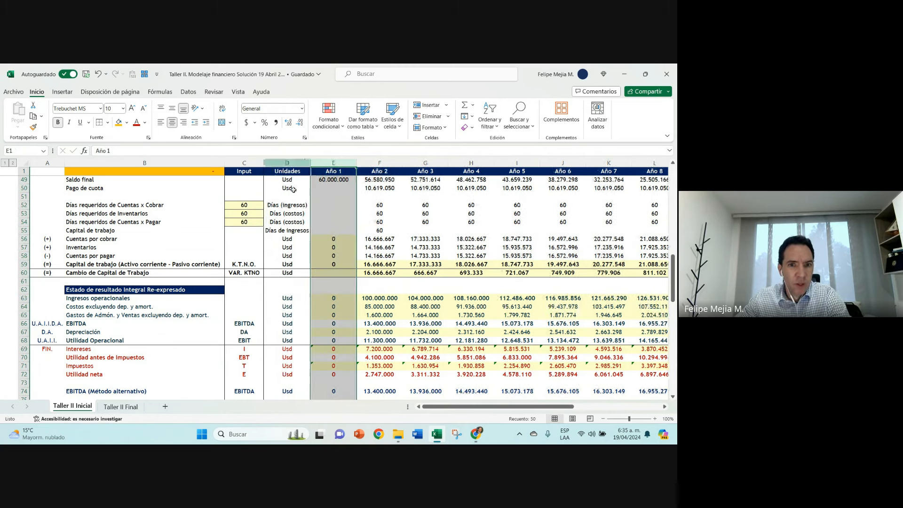
{"action": "left_click", "coordinate": [287, 204]}
{"action": "key", "text": "ctrl+c"}
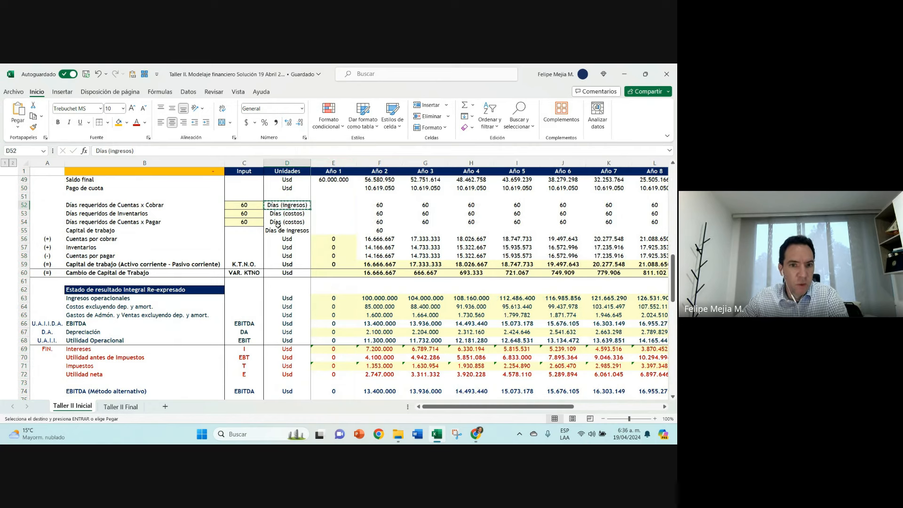
{"action": "left_click", "coordinate": [279, 229]}
{"action": "key", "text": "ctrl+v"}
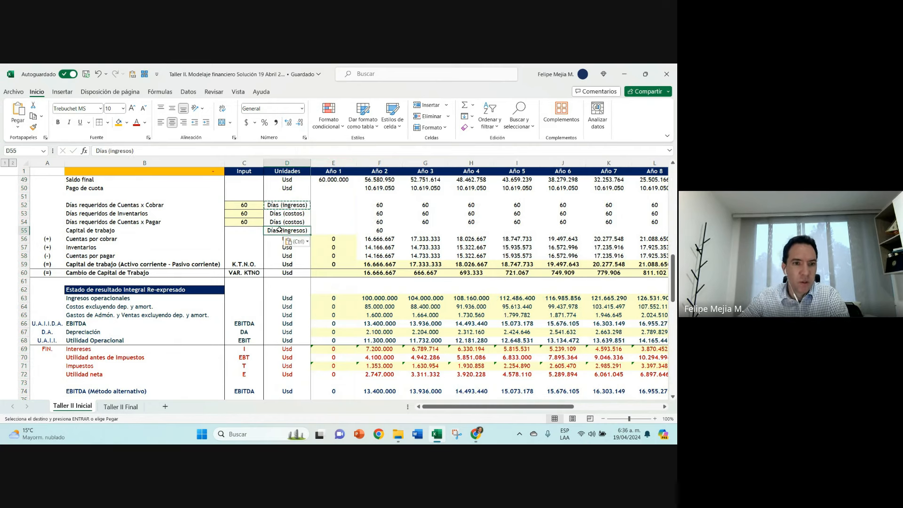
{"action": "key", "text": "Escape"}
Step: Fill the Capital de trabajo cells B55:F55 with light green
{"action": "left_click", "coordinate": [113, 231]}
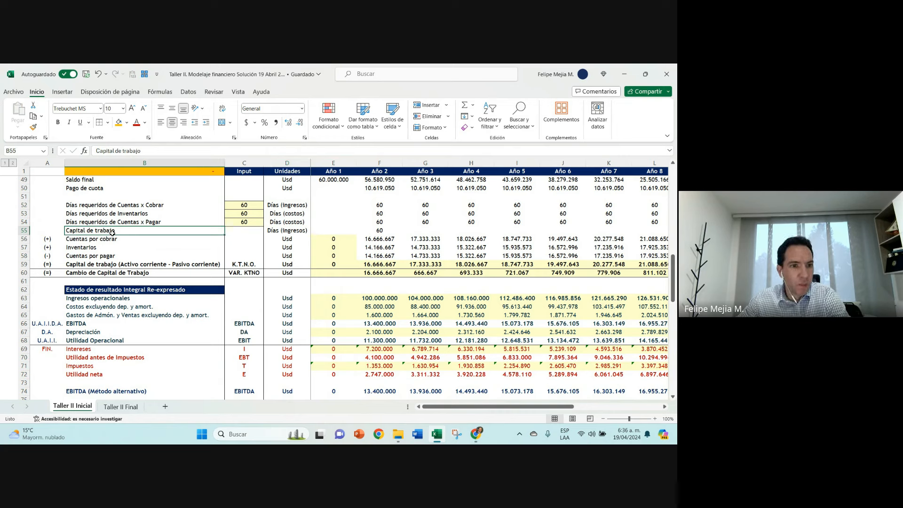
{"action": "left_click_drag", "start_coordinate": [112, 232], "coordinate": [397, 230]}
{"action": "left_click", "coordinate": [127, 123]}
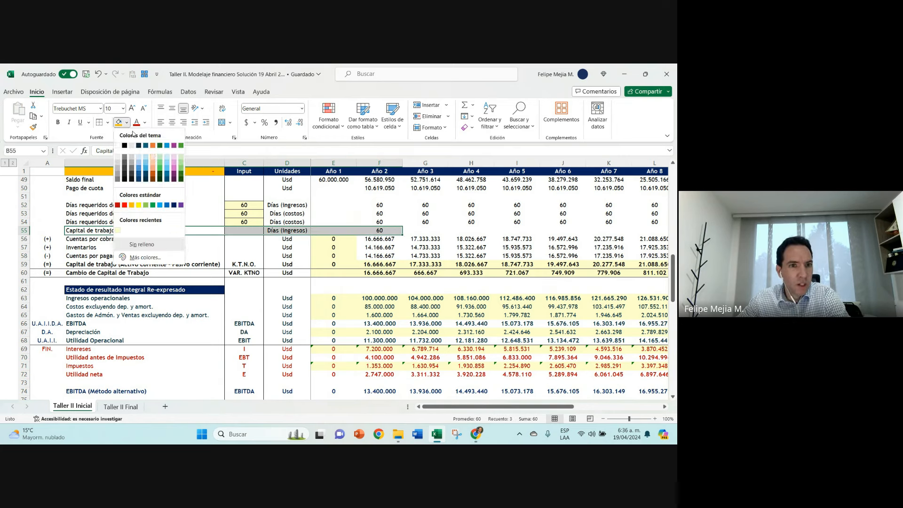
{"action": "left_click", "coordinate": [160, 153]}
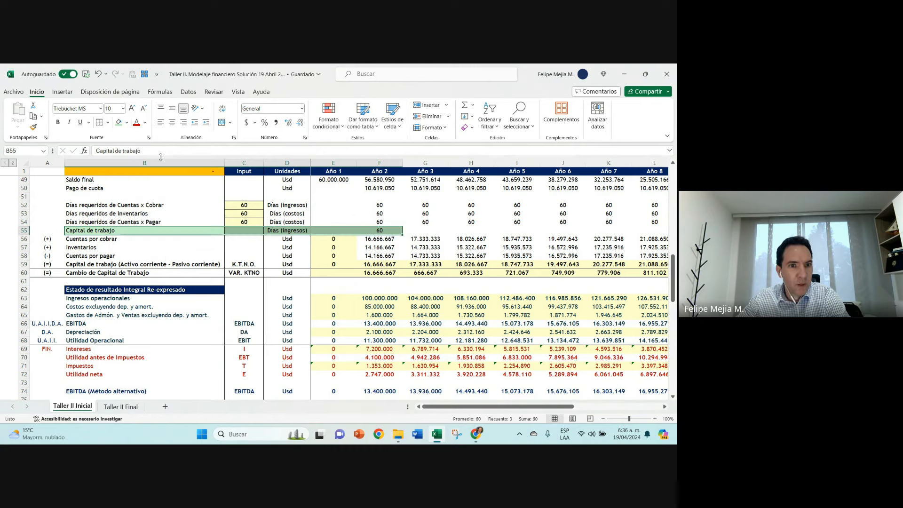
Step: Apply a paler green fill to B55:F55 and copy the F55 working capital days formula across the remaining years
{"action": "left_click", "coordinate": [127, 123]}
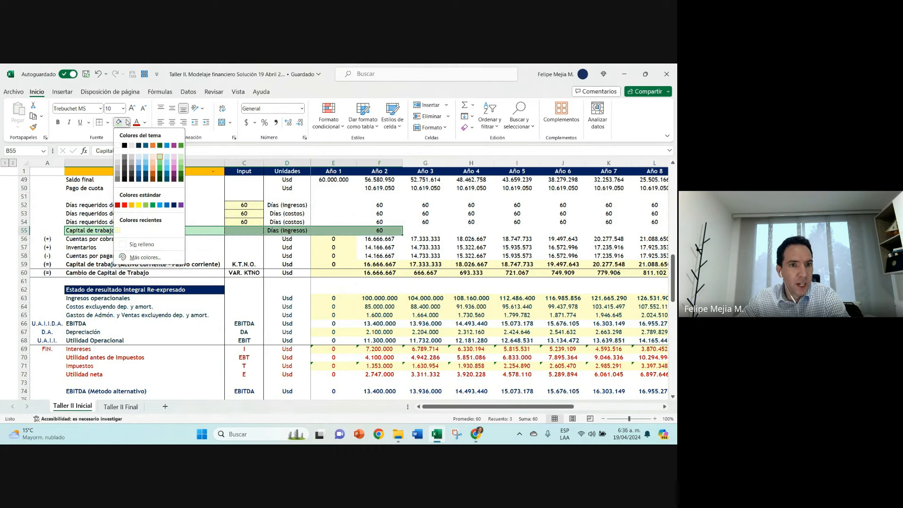
{"action": "left_click", "coordinate": [180, 160]}
{"action": "left_click", "coordinate": [400, 231]}
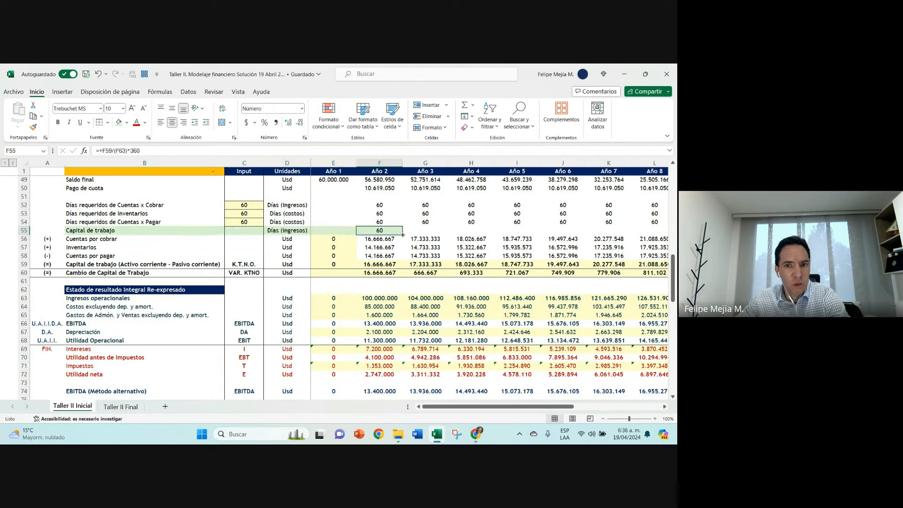
{"action": "left_click_drag", "start_coordinate": [402, 234], "coordinate": [615, 228]}
{"action": "key", "text": "Left"}
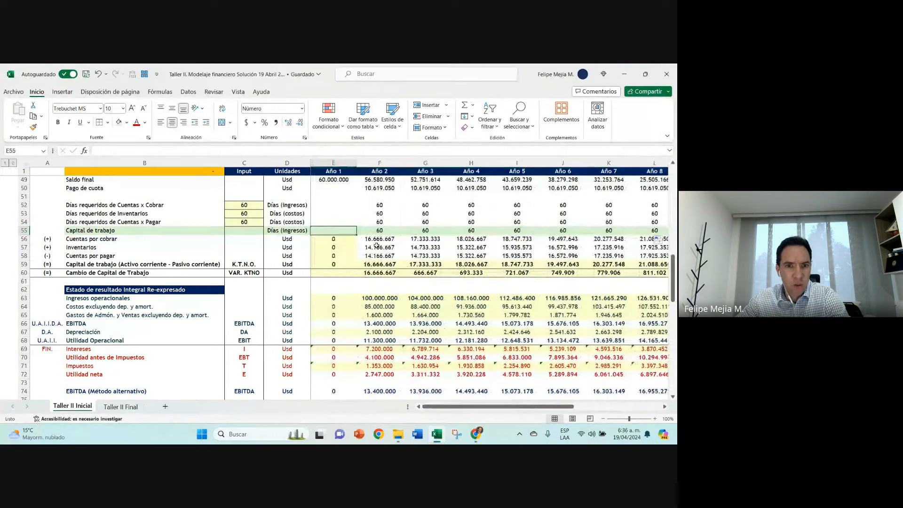
Step: Test the working capital days with 90 days of receivables in C52, 90 of inventories in C53 and 40 of payables in C54
{"action": "left_click", "coordinate": [243, 205]}
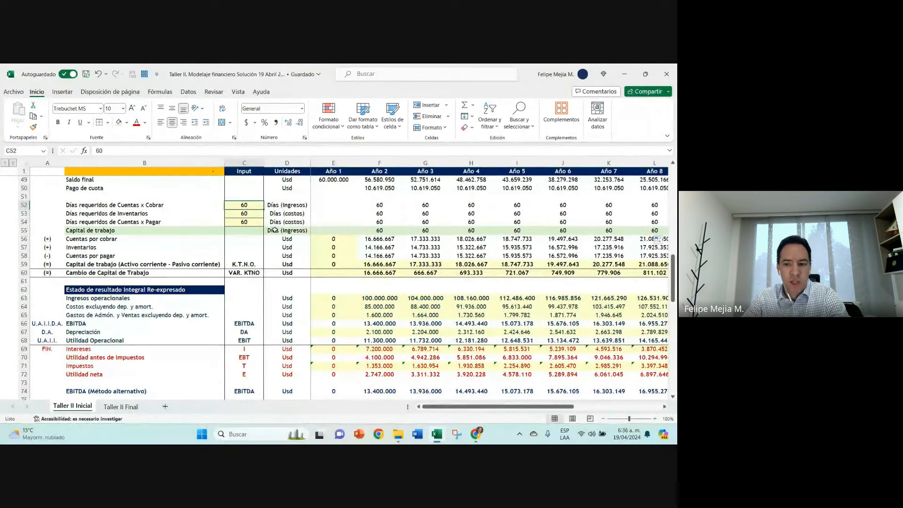
{"action": "type", "text": "9"}
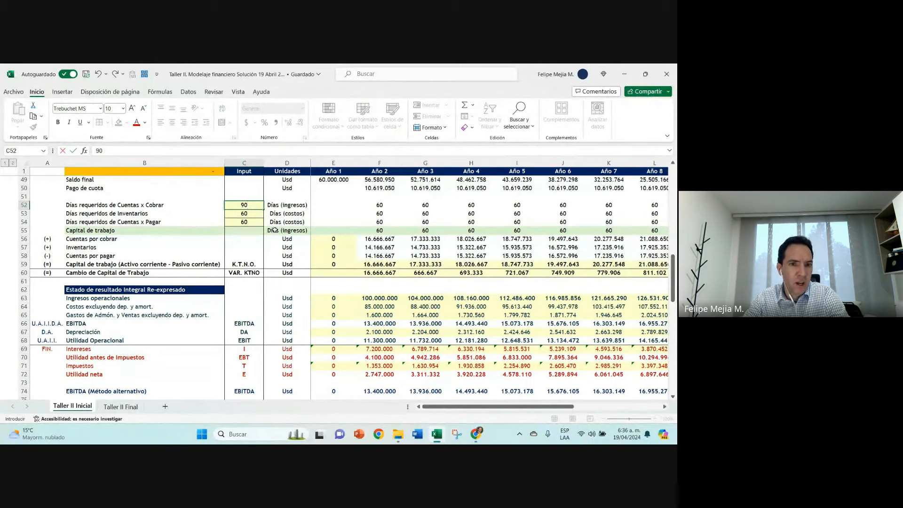
{"action": "key", "text": "Return"}
{"action": "type", "text": "90"}
{"action": "key", "text": "Return"}
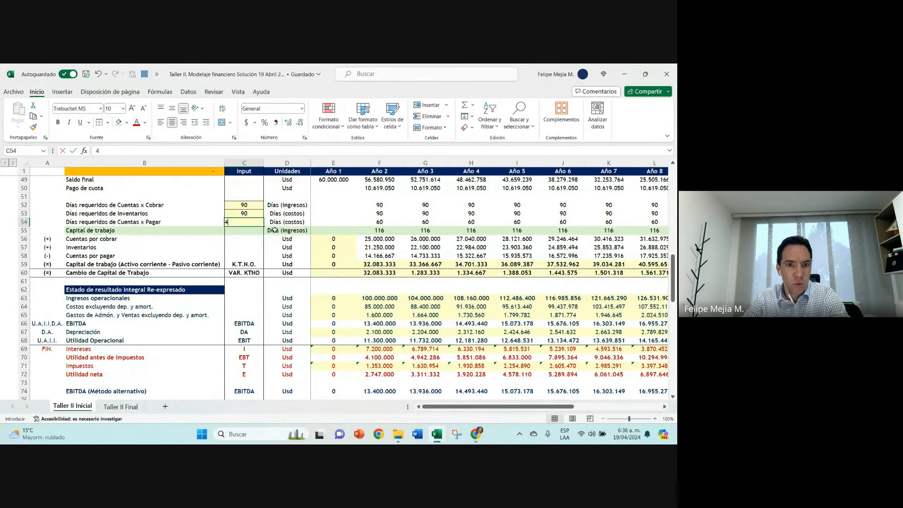
{"action": "type", "text": "40"}
{"action": "key", "text": "ctrl+Return"}
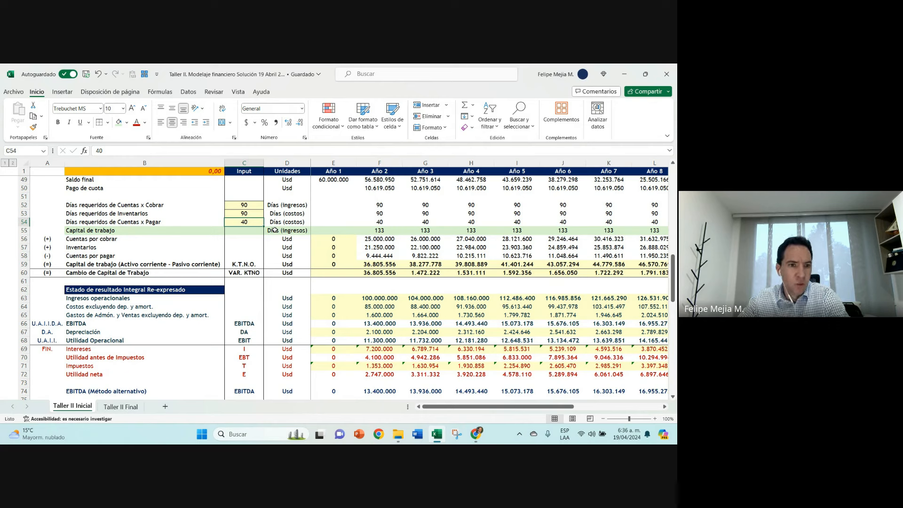
{"action": "left_click", "coordinate": [377, 230]}
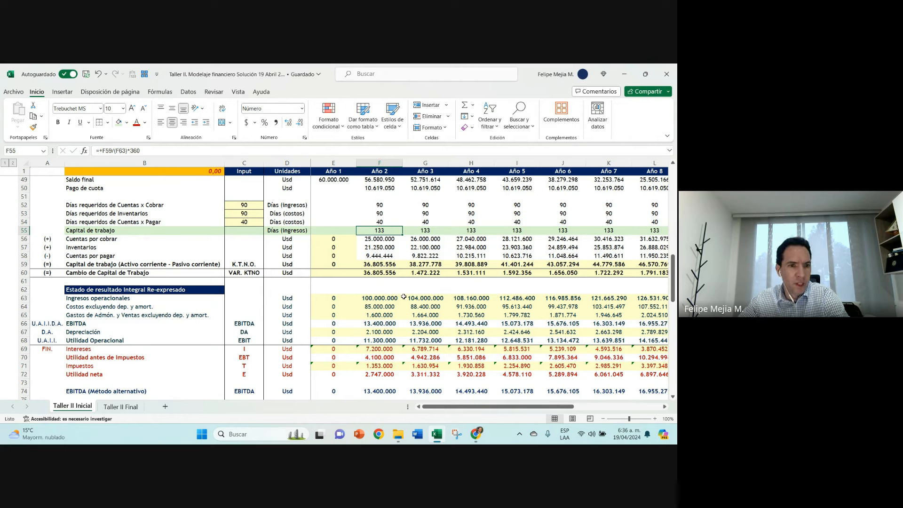
Step: Change the font colour of the entire Capital de trabajo row 55 to dark teal
{"action": "left_click", "coordinate": [23, 230]}
{"action": "left_click", "coordinate": [141, 122]}
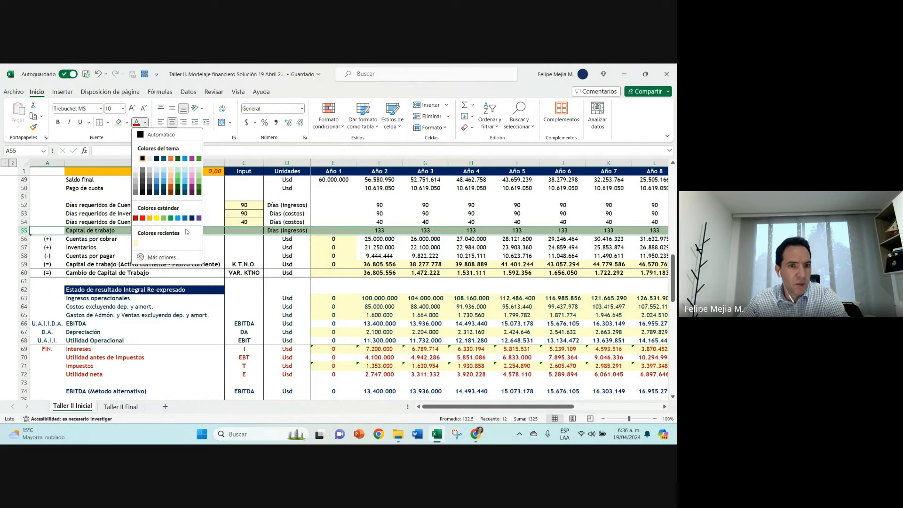
{"action": "left_click", "coordinate": [179, 192]}
{"action": "left_click", "coordinate": [379, 231]}
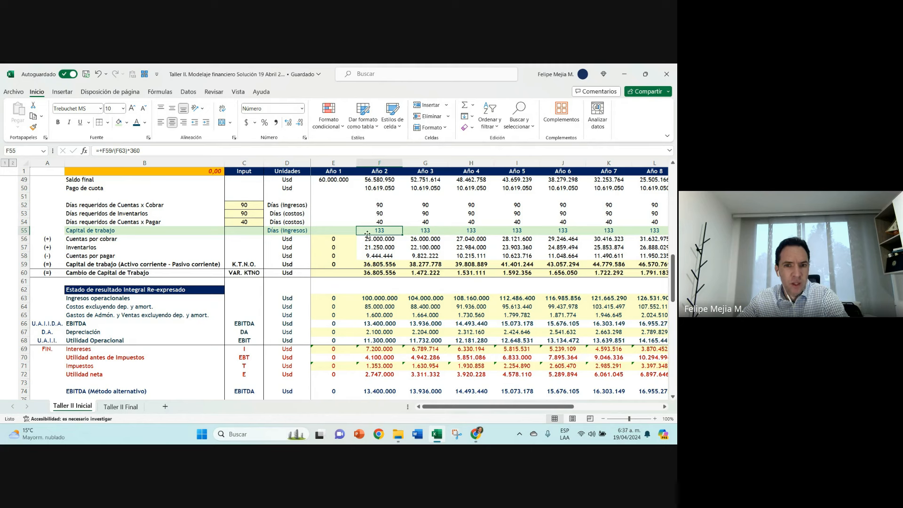
Step: Set the receivables, inventories and payables days in C52:C54 to 60 each
{"action": "left_click", "coordinate": [246, 203]}
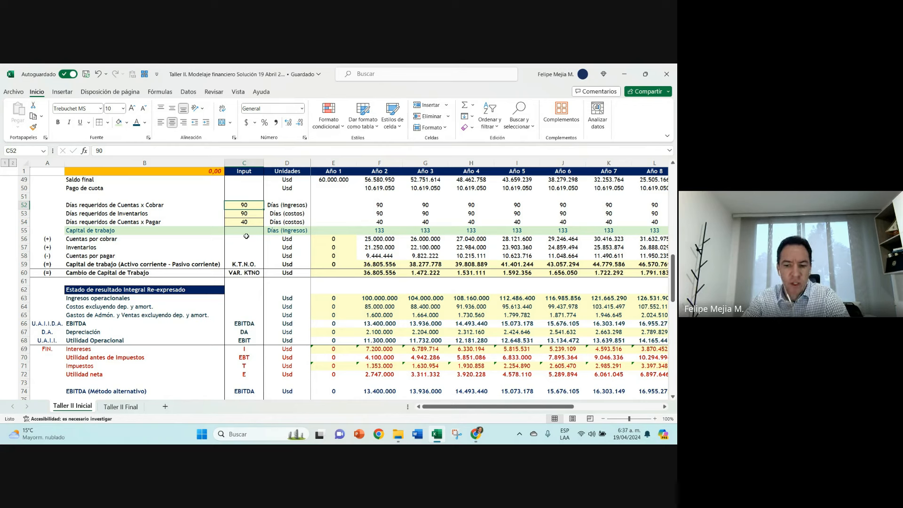
{"action": "type", "text": "60"}
{"action": "key", "text": "Return"}
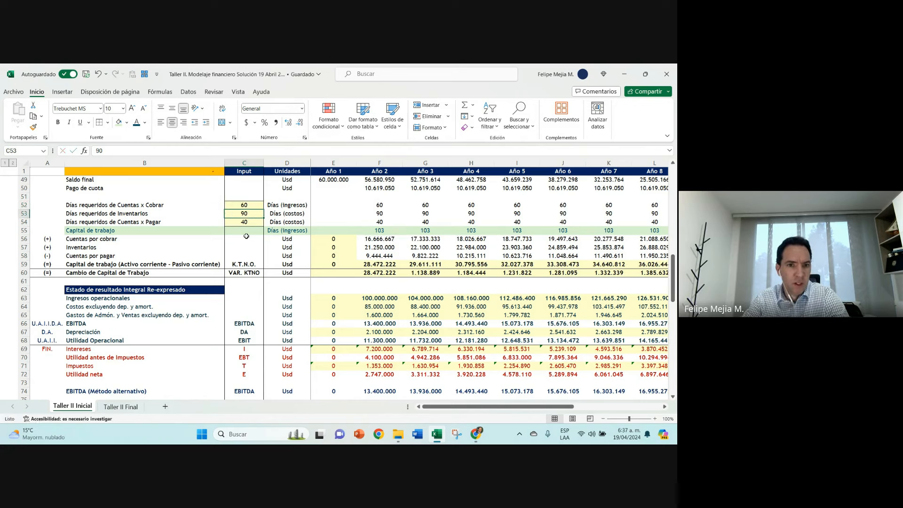
{"action": "type", "text": "60"}
{"action": "key", "text": "Return"}
{"action": "type", "text": "60"}
{"action": "key", "text": "Return"}
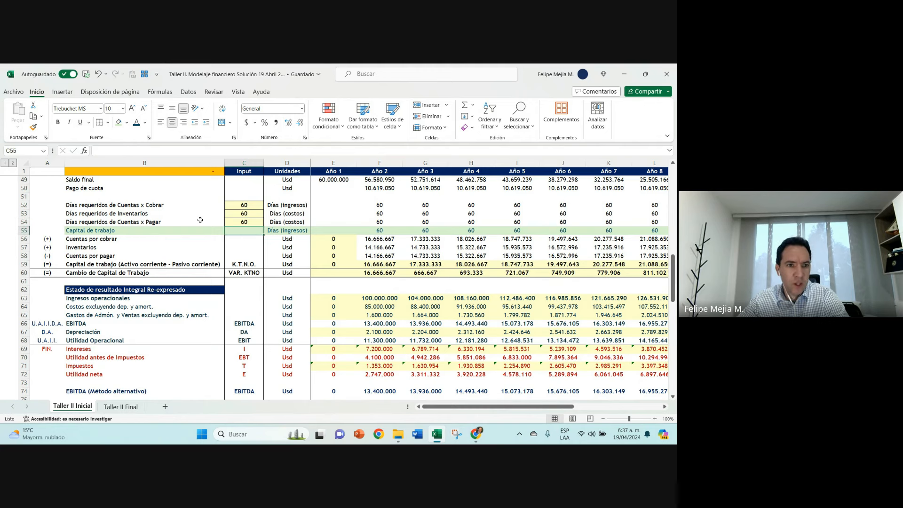
Step: Italicize the entire Capital de trabajo row 55
{"action": "left_click", "coordinate": [24, 230]}
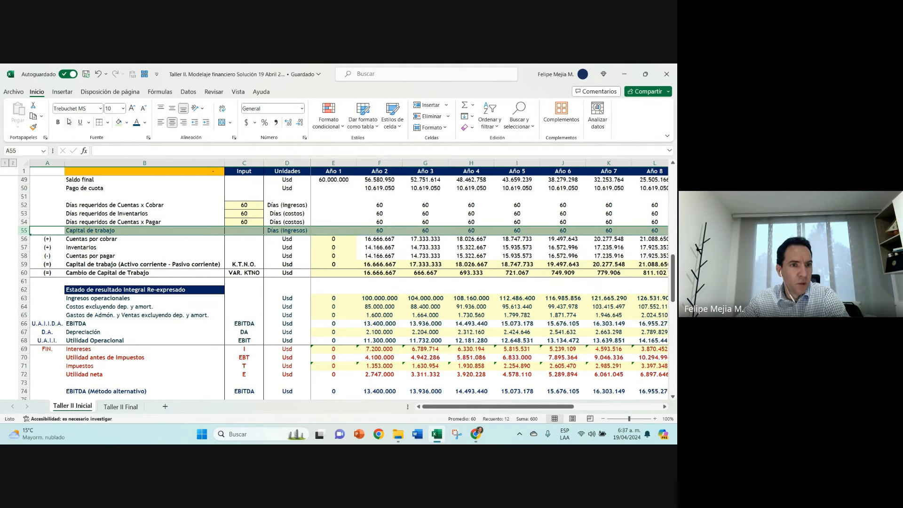
{"action": "left_click", "coordinate": [70, 123]}
{"action": "left_click", "coordinate": [373, 231]}
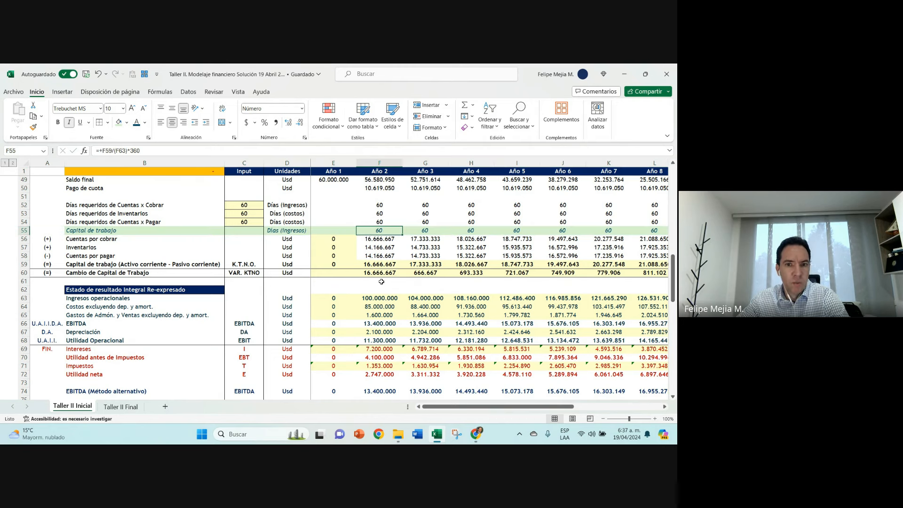
Step: Review the days inputs, the references in the F55 formula, the Cambio de Capital de Trabajo cash flow row and the B1 check
{"action": "left_click_drag", "start_coordinate": [379, 205], "coordinate": [379, 221]}
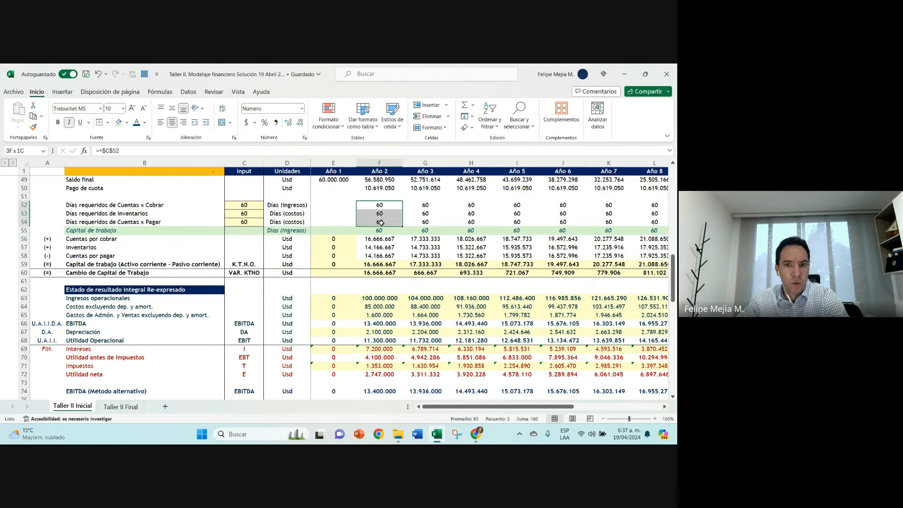
{"action": "left_click", "coordinate": [297, 231]}
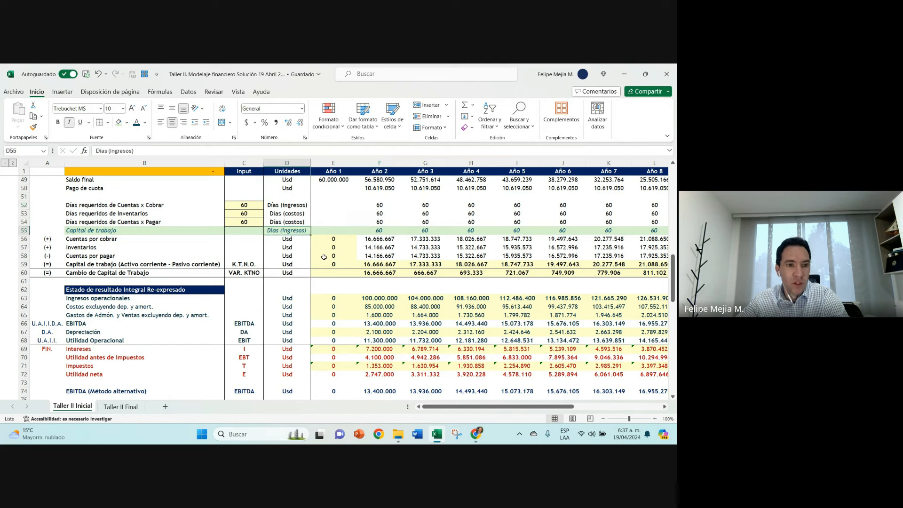
{"action": "left_click_drag", "start_coordinate": [255, 204], "coordinate": [248, 222]}
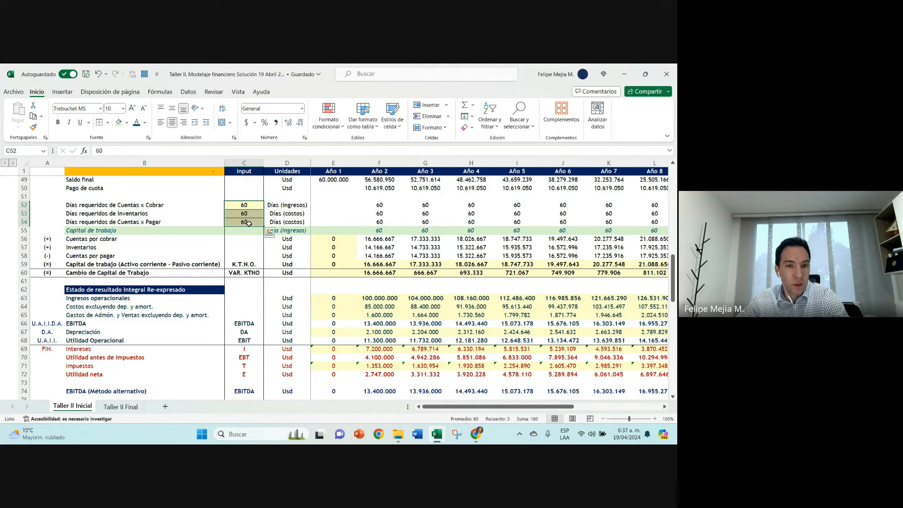
{"action": "left_click", "coordinate": [390, 230]}
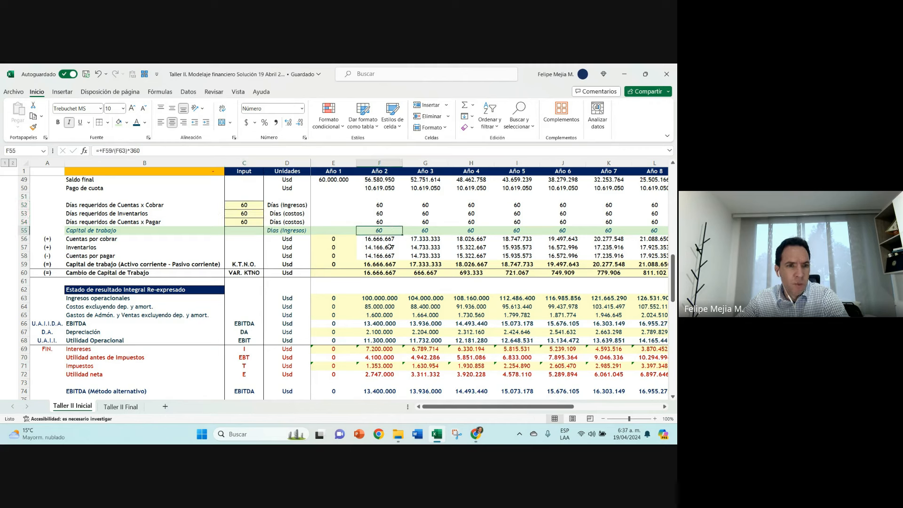
{"action": "double_click", "coordinate": [386, 230]}
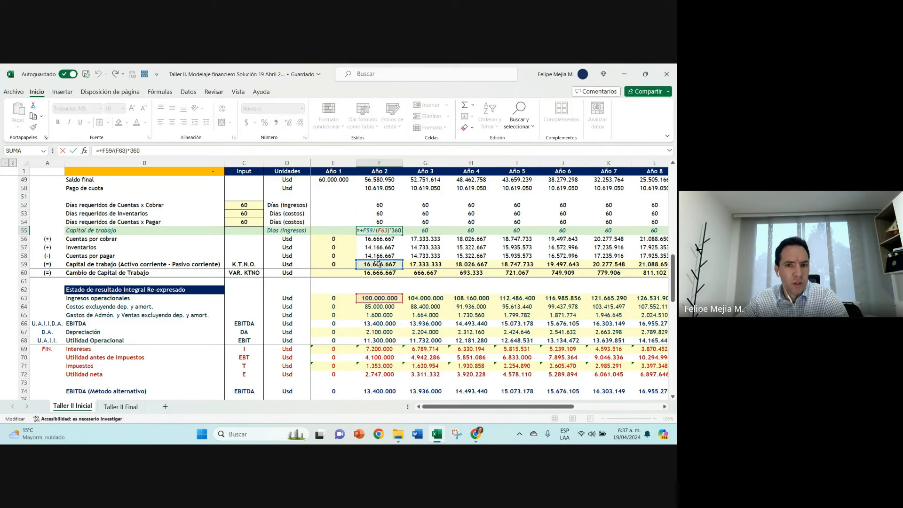
{"action": "key", "text": "Escape"}
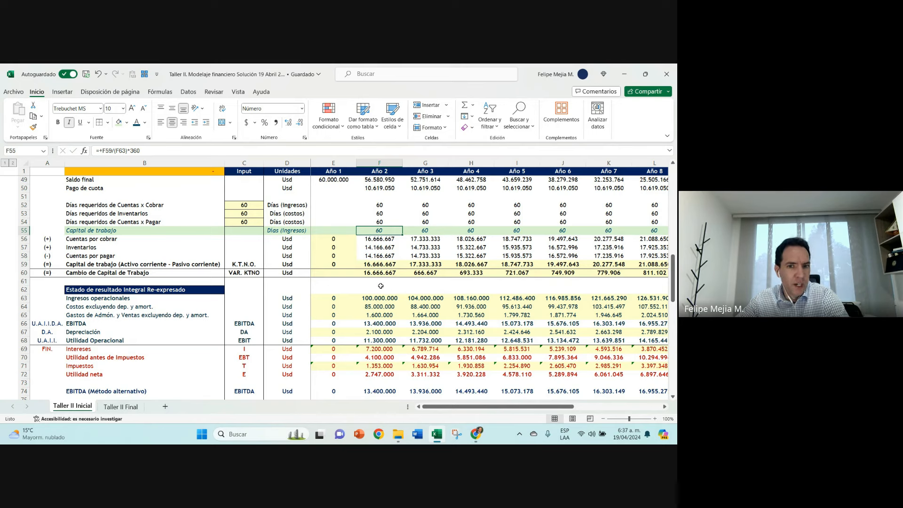
{"action": "scroll", "coordinate": [132, 296], "scroll_direction": "down", "scroll_amount": 5}
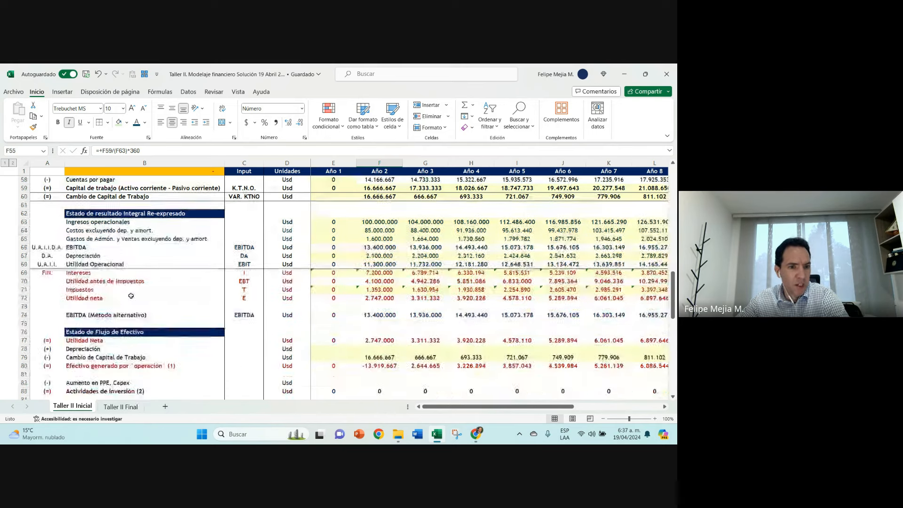
{"action": "left_click", "coordinate": [112, 307]}
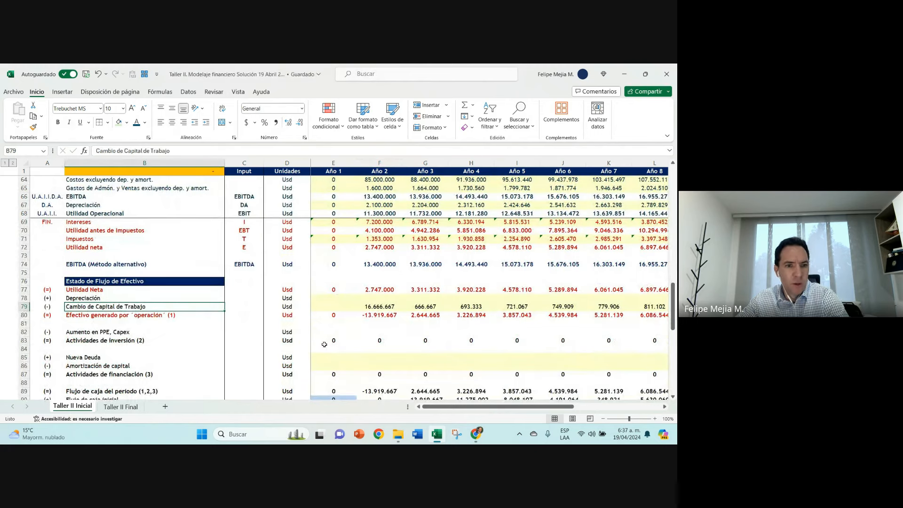
{"action": "scroll", "coordinate": [329, 345], "scroll_direction": "down", "scroll_amount": 2}
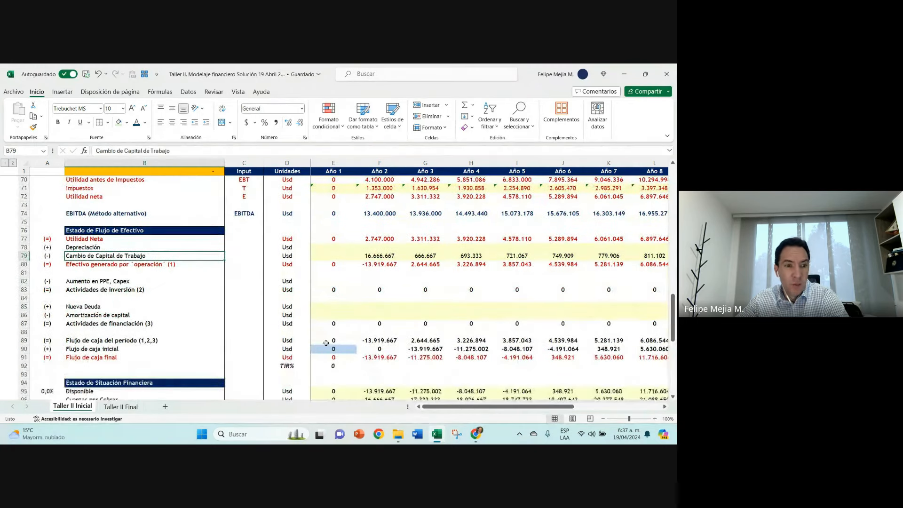
{"action": "left_click", "coordinate": [137, 170]}
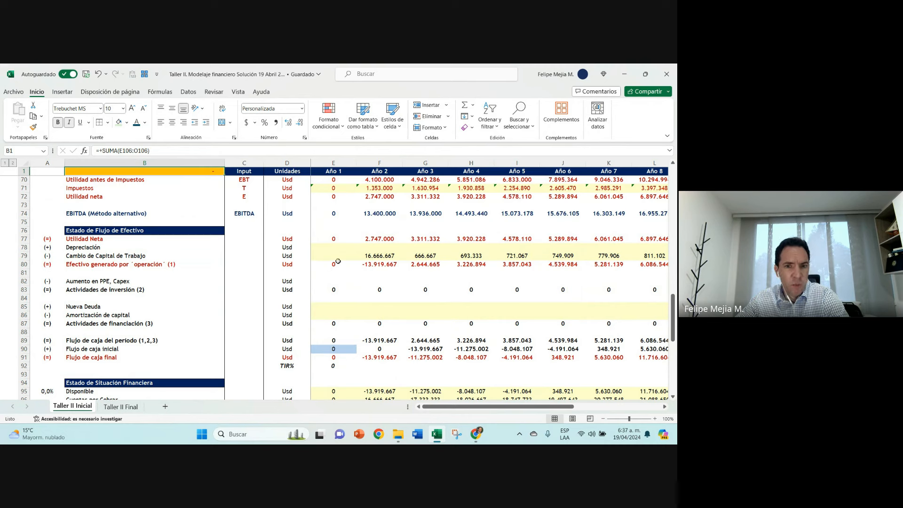
Step: Link the Año 1 Depreciación of the cash flow statement in E78 to the income statement depreciation with +E67
{"action": "left_click", "coordinate": [332, 248]}
{"action": "type", "text": "+"}
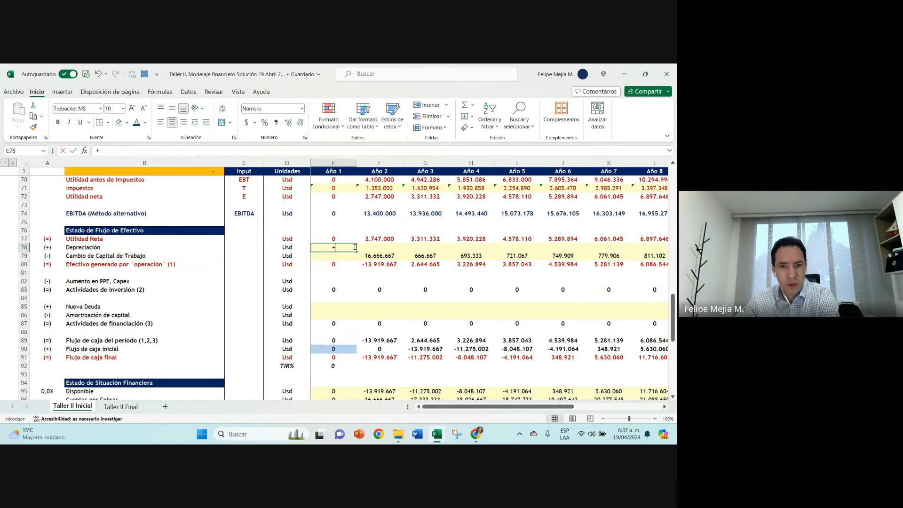
{"action": "left_click", "coordinate": [335, 173]}
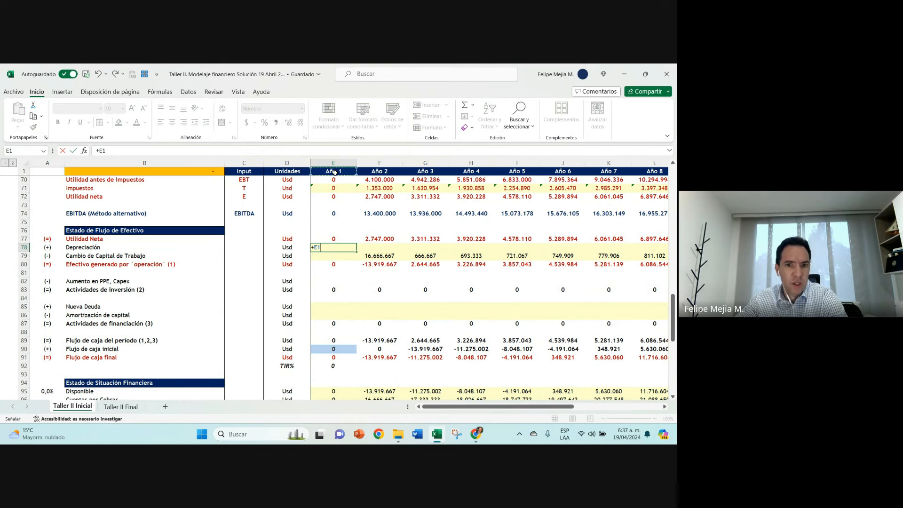
{"action": "key", "text": "Down"}
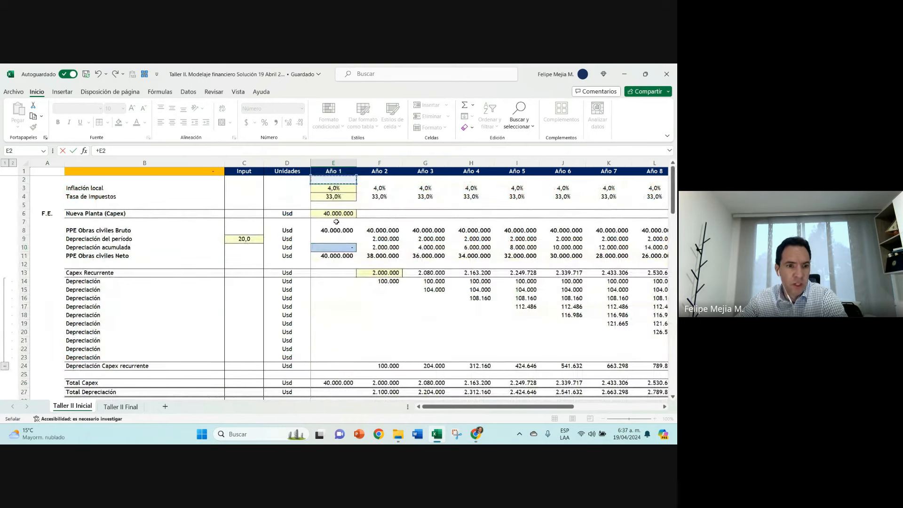
{"action": "scroll", "coordinate": [334, 330], "scroll_direction": "down", "scroll_amount": 2}
{"action": "left_click", "coordinate": [335, 343]}
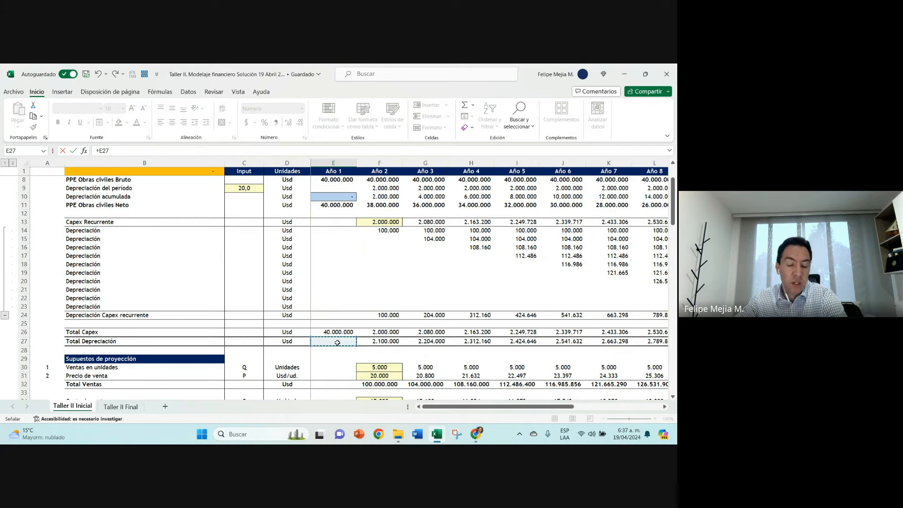
{"action": "scroll", "coordinate": [337, 342], "scroll_direction": "down", "scroll_amount": 9}
{"action": "scroll", "coordinate": [337, 342], "scroll_direction": "down", "scroll_amount": 6}
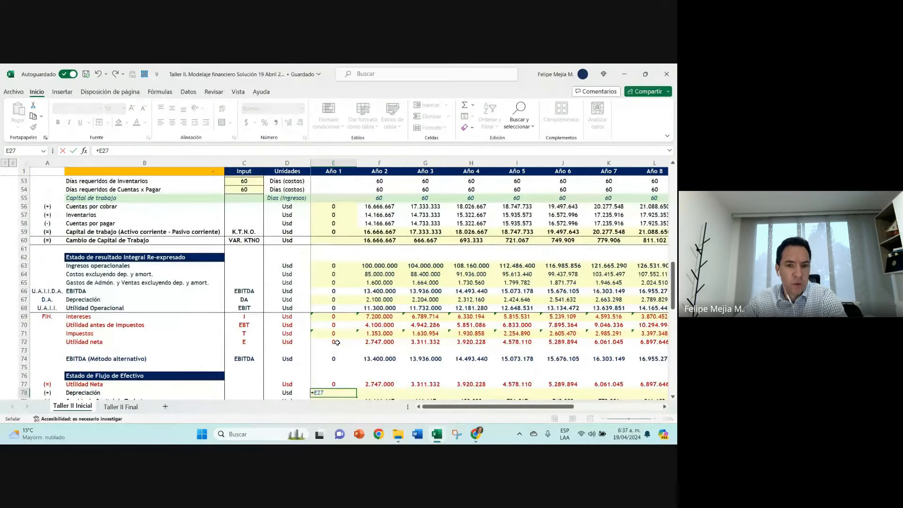
{"action": "left_click", "coordinate": [333, 299]}
{"action": "scroll", "coordinate": [357, 343], "scroll_direction": "down", "scroll_amount": 1}
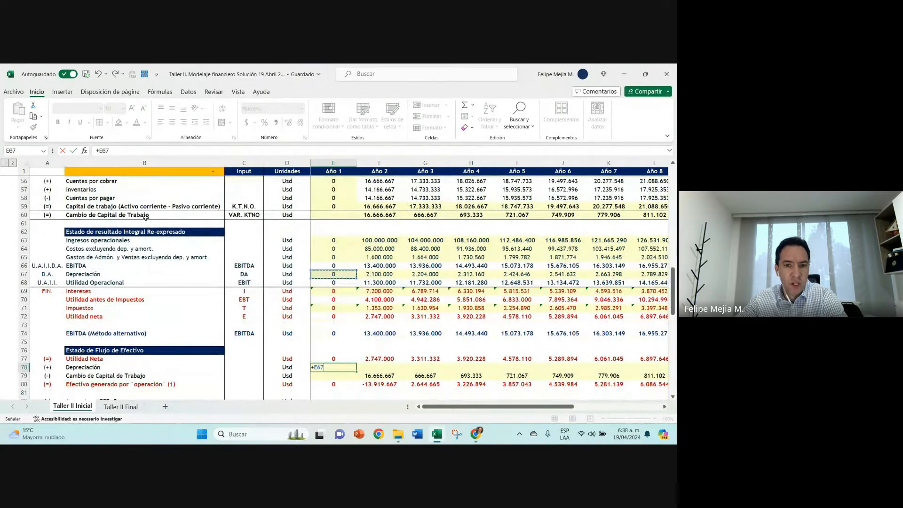
{"action": "scroll", "coordinate": [141, 216], "scroll_direction": "down", "scroll_amount": 1}
{"action": "left_click", "coordinate": [74, 151]}
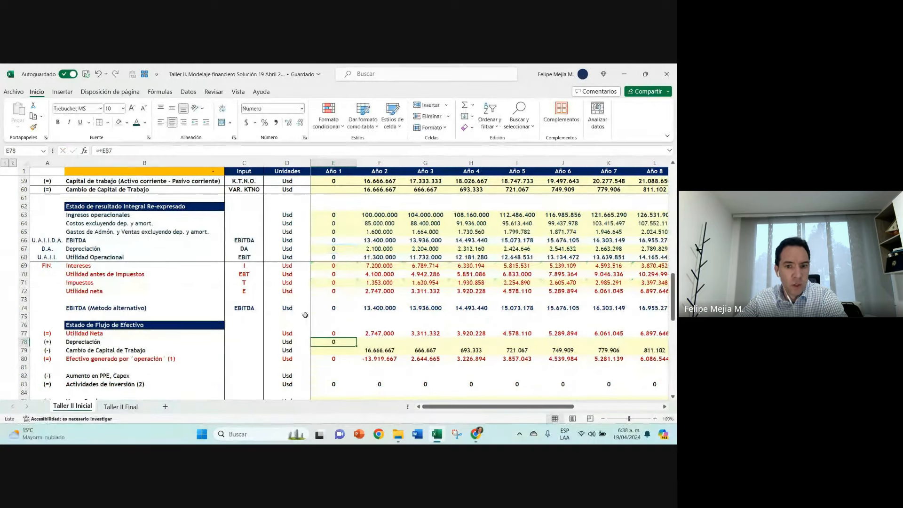
Step: Examine the Año 2 Utilidad neta formula, the E78 link and the Depreciación markers in A67 and A78
{"action": "left_click", "coordinate": [378, 291]}
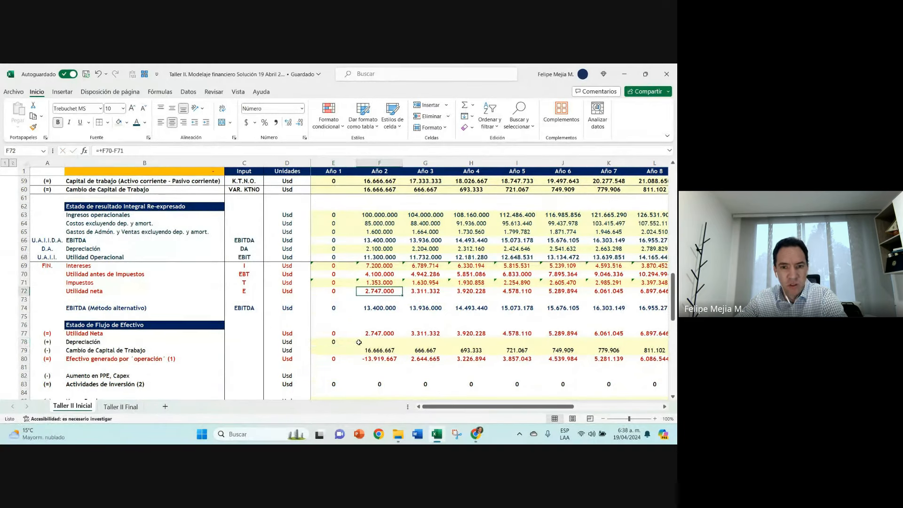
{"action": "left_click", "coordinate": [351, 343]}
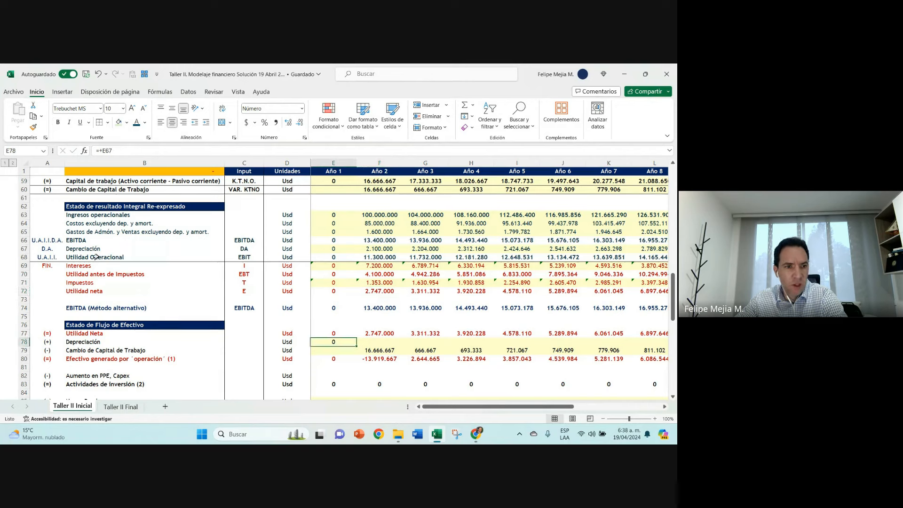
{"action": "left_click", "coordinate": [46, 248]}
{"action": "left_click", "coordinate": [47, 344]}
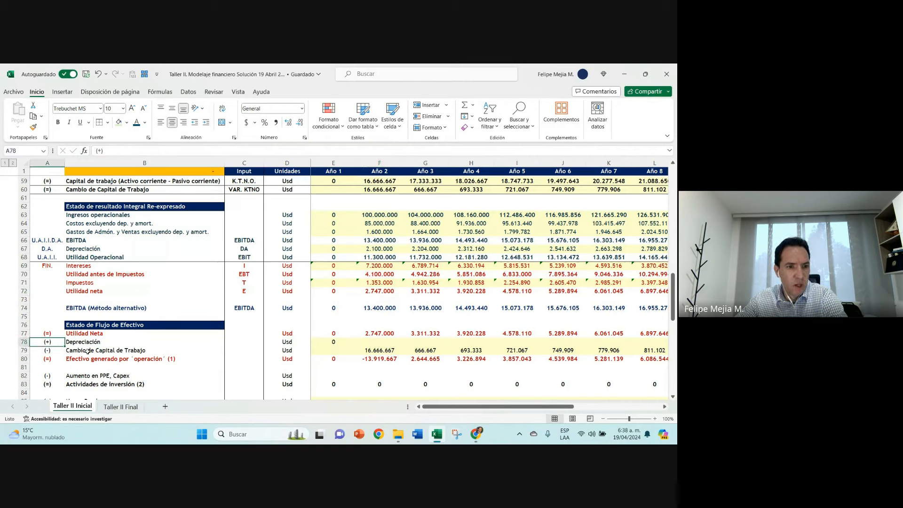
Step: Fill the Año 1 Depreciación link in E78 across the following year columns of the cash flow statement
{"action": "left_click", "coordinate": [337, 343]}
{"action": "left_click_drag", "start_coordinate": [355, 346], "coordinate": [625, 348]}
{"action": "left_click", "coordinate": [399, 344]}
{"action": "key", "text": "Left"}
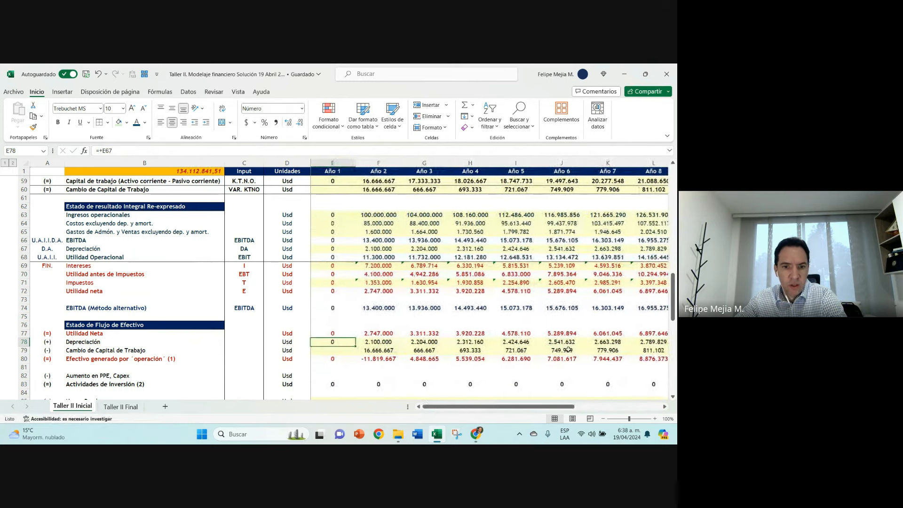
Step: Set the font color of the entire Flujo de caja final row 91 to Automático
{"action": "scroll", "coordinate": [356, 326], "scroll_direction": "down", "scroll_amount": 1}
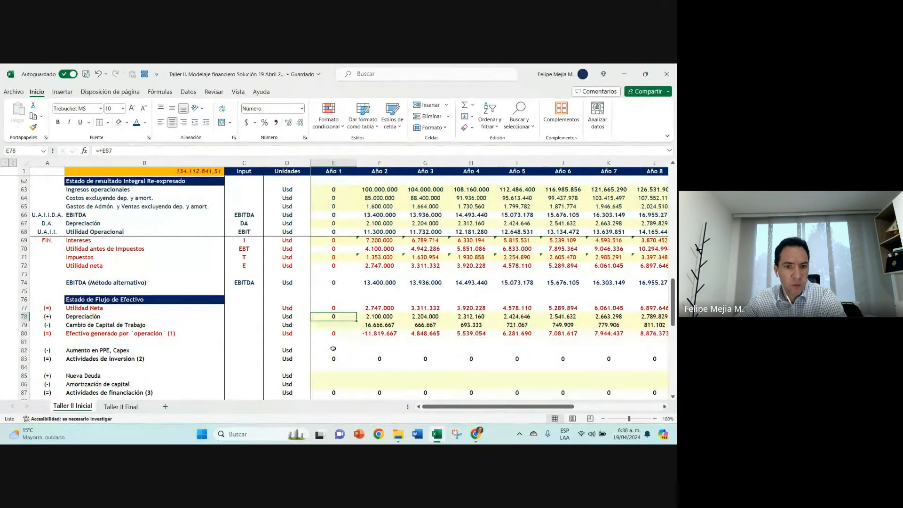
{"action": "left_click", "coordinate": [333, 349]}
{"action": "scroll", "coordinate": [344, 379], "scroll_direction": "down", "scroll_amount": 1}
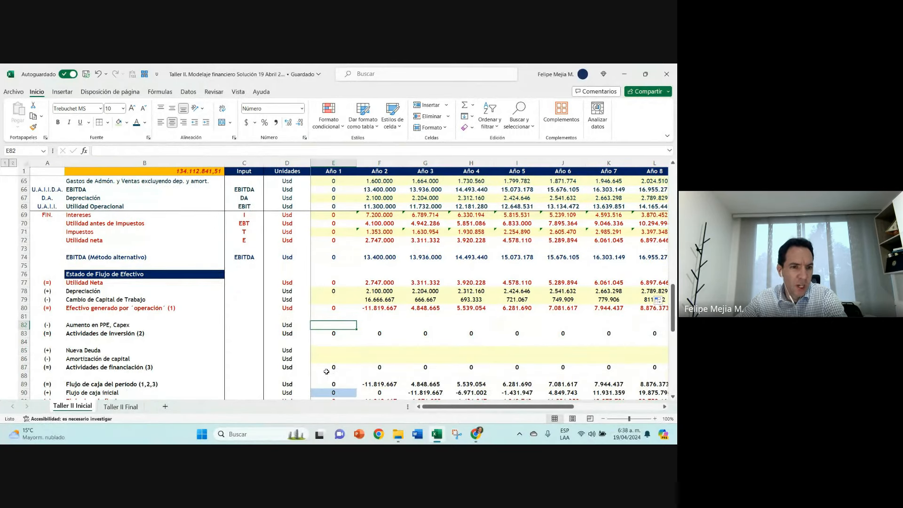
{"action": "scroll", "coordinate": [326, 372], "scroll_direction": "down", "scroll_amount": 1}
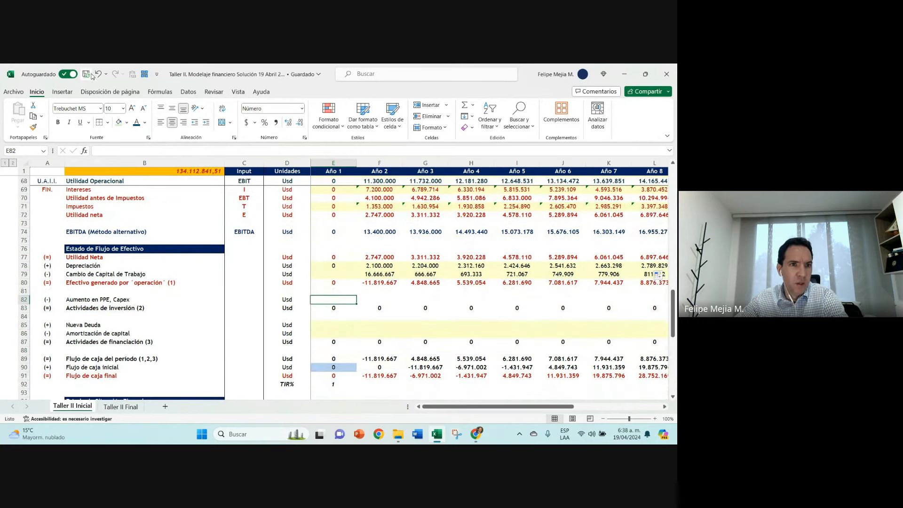
{"action": "left_click", "coordinate": [23, 375]}
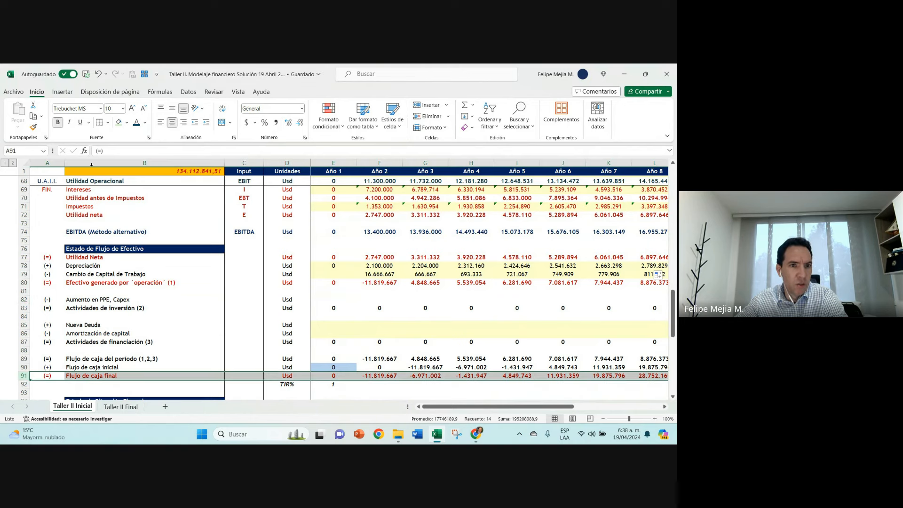
{"action": "left_click", "coordinate": [145, 123]}
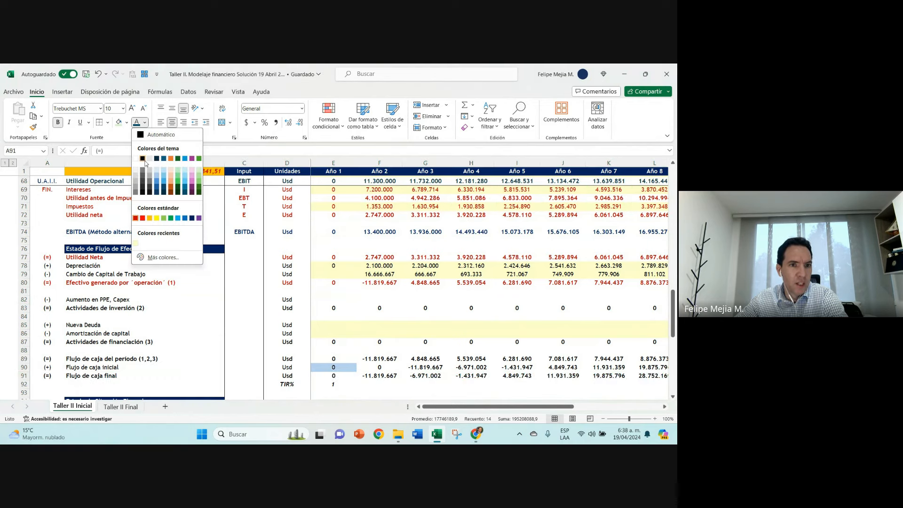
{"action": "left_click", "coordinate": [152, 133]}
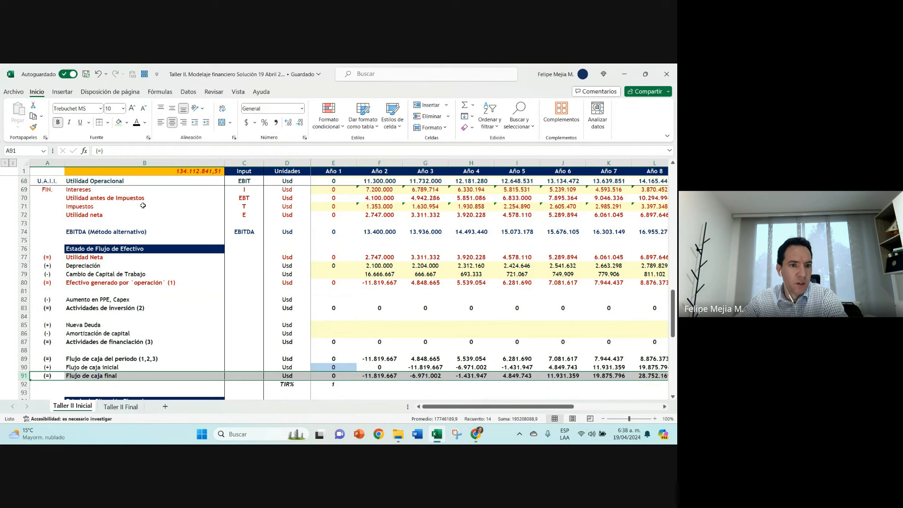
Step: Review the operating, investing and financing subtotals, the F89 formula that adds them and their Año 3 cells
{"action": "left_click", "coordinate": [134, 281]}
{"action": "left_click", "coordinate": [134, 309]}
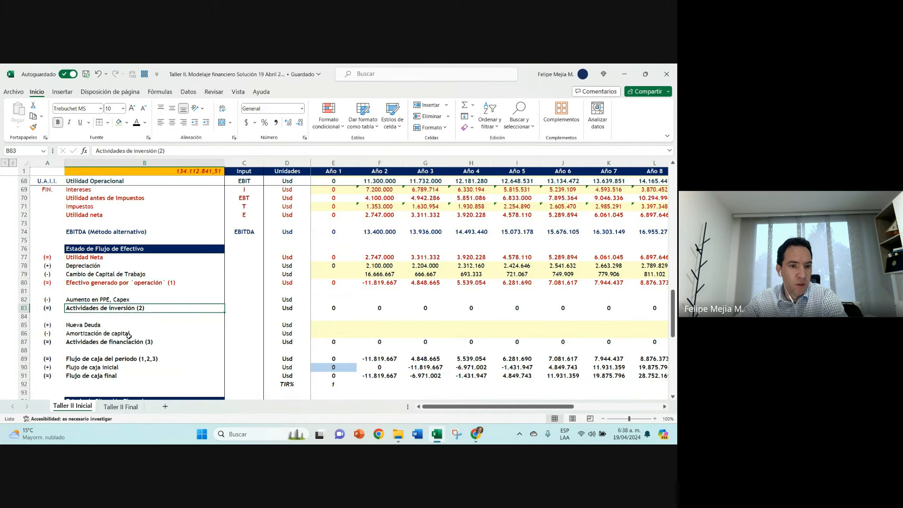
{"action": "left_click", "coordinate": [132, 343]}
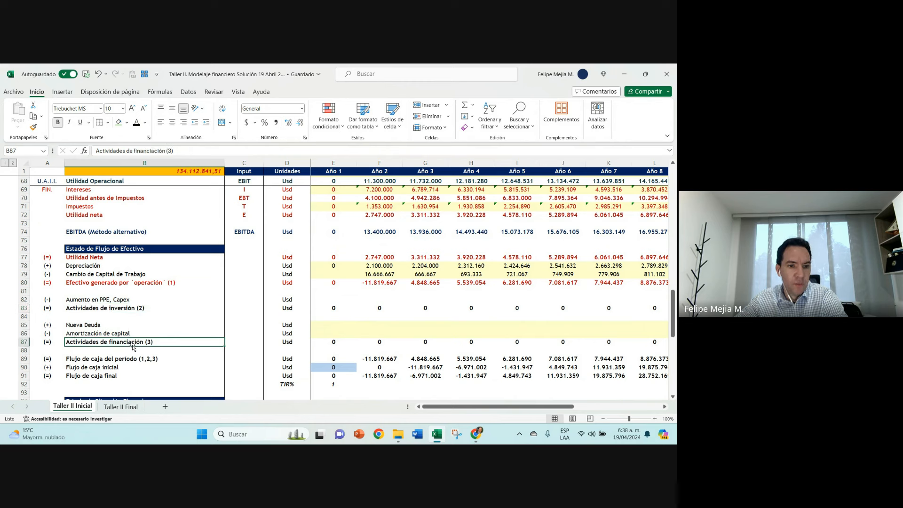
{"action": "double_click", "coordinate": [382, 357]}
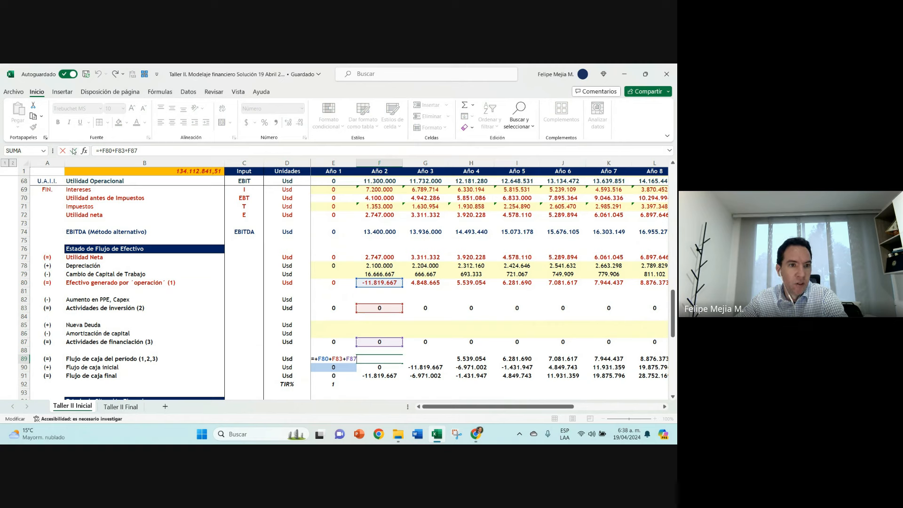
{"action": "left_click", "coordinate": [73, 150]}
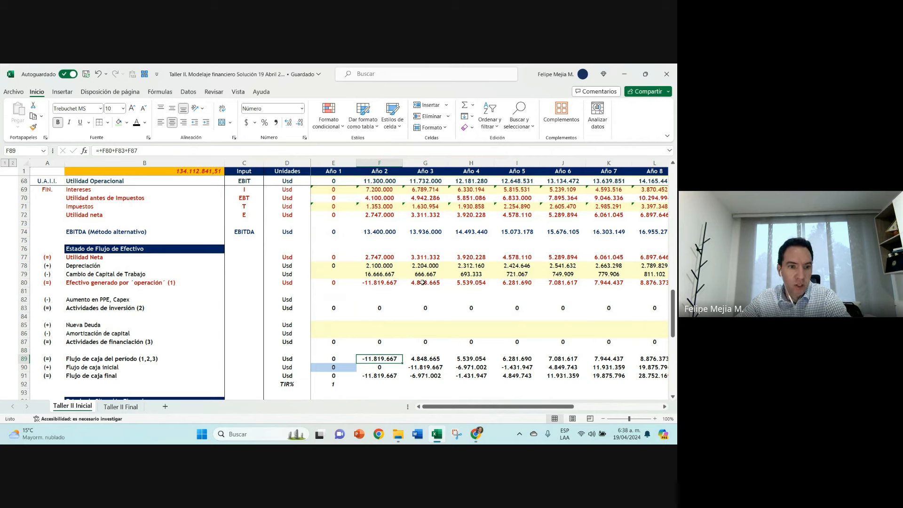
{"action": "left_click", "coordinate": [422, 282]}
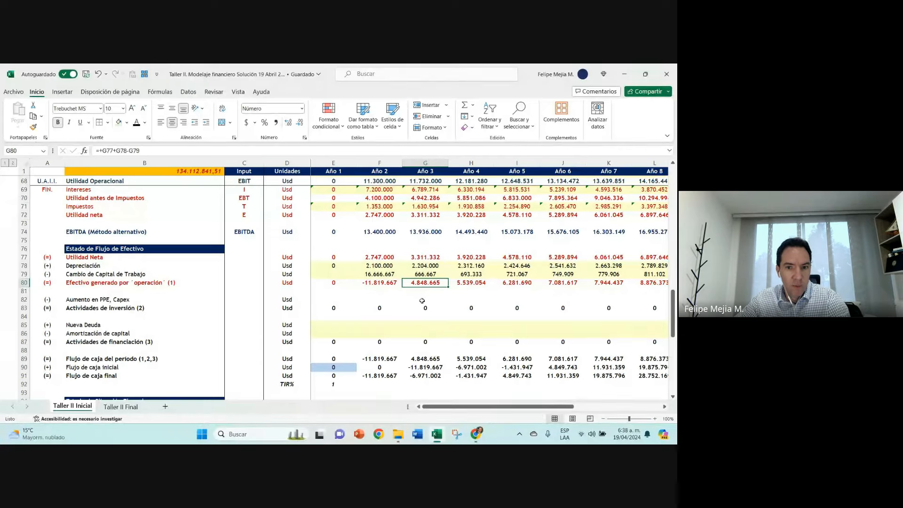
{"action": "left_click", "coordinate": [422, 300]}
{"action": "left_click", "coordinate": [421, 334]}
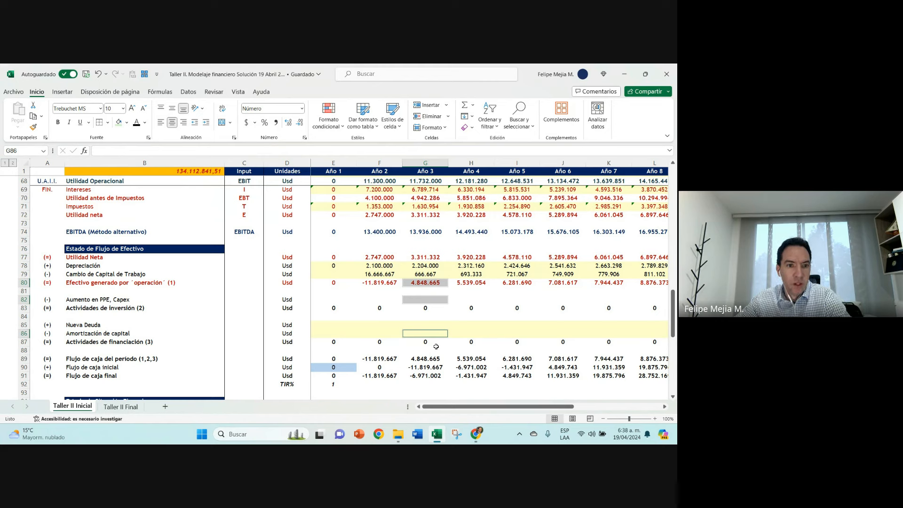
Step: Trace the Año 3 Intereses and Impuestos through Utilidad neta to the cash generated by operations in G80
{"action": "left_click", "coordinate": [420, 190]}
{"action": "left_click", "coordinate": [422, 256]}
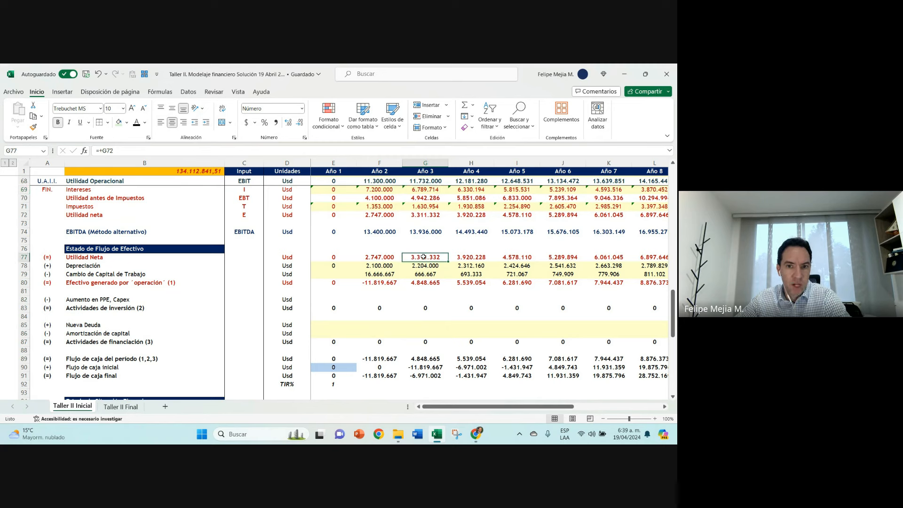
{"action": "left_click", "coordinate": [425, 190]}
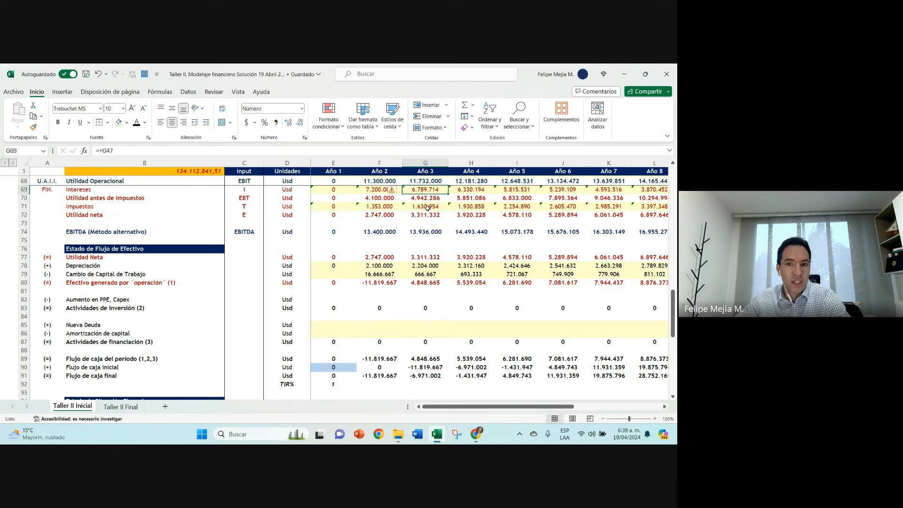
{"action": "left_click", "coordinate": [425, 209]}
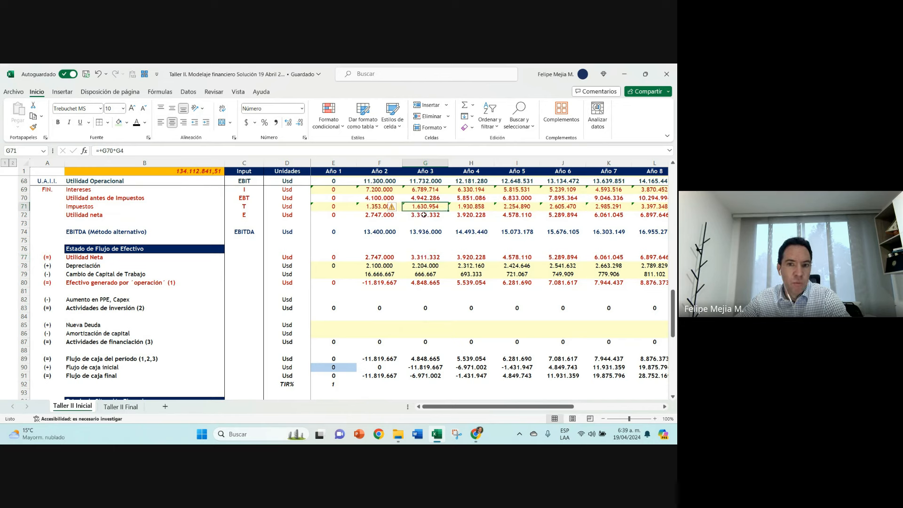
{"action": "left_click", "coordinate": [424, 215]}
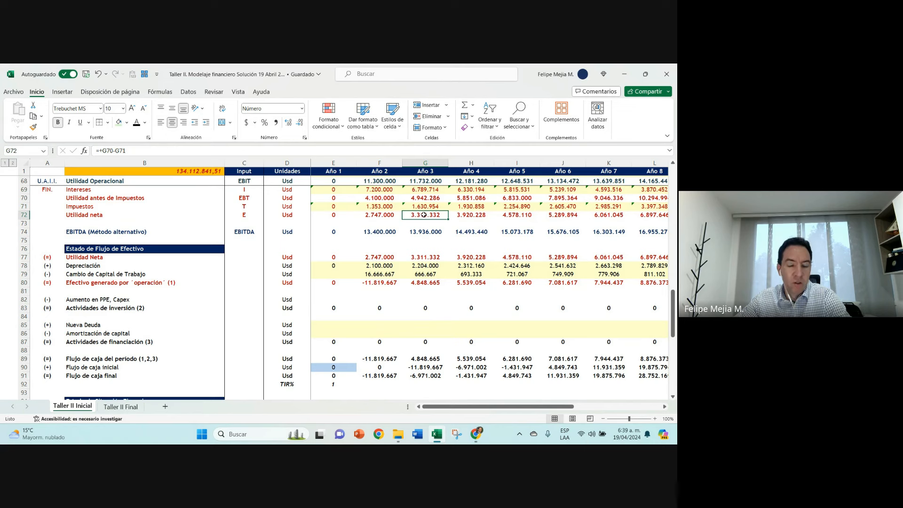
{"action": "left_click", "coordinate": [422, 257]}
{"action": "left_click", "coordinate": [421, 282]}
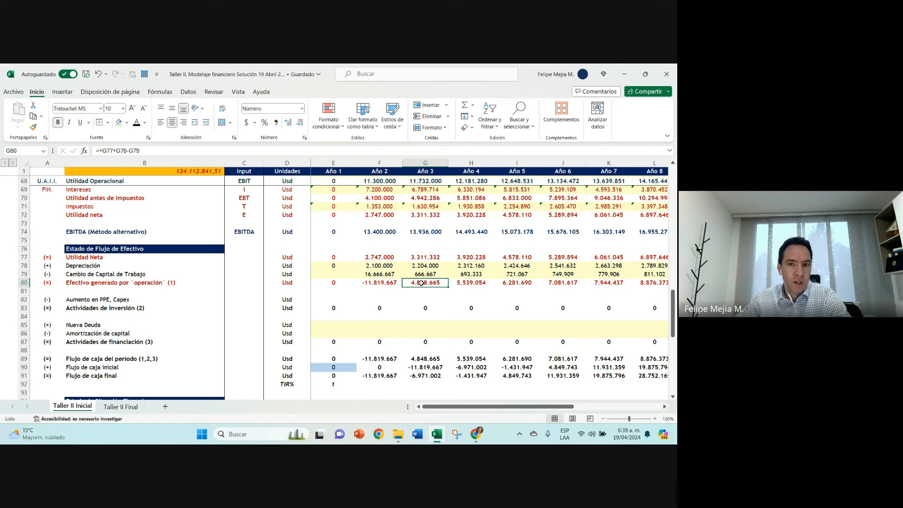
Step: Highlight the three activity subtotal rows 80, 83 and 87 together, and inspect the Año 2 Utilidad Neta link in F77
{"action": "left_click", "coordinate": [115, 283]}
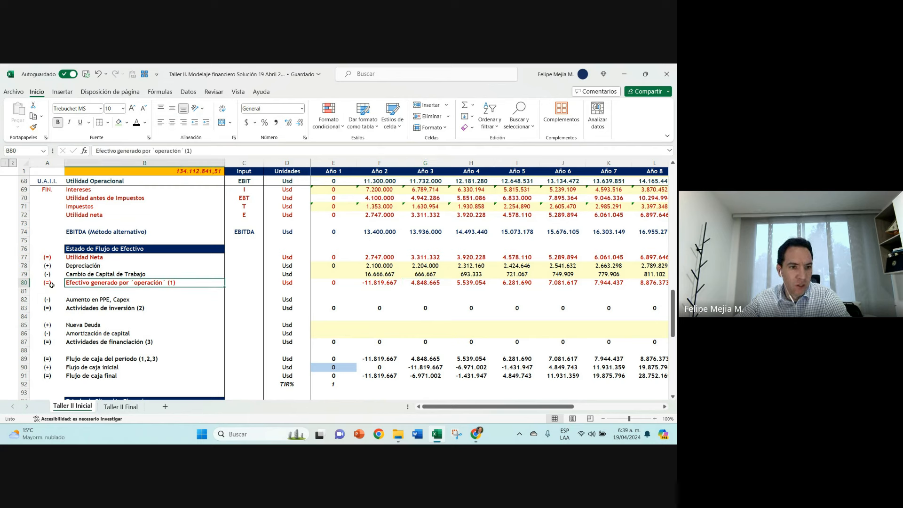
{"action": "left_click", "coordinate": [21, 282]}
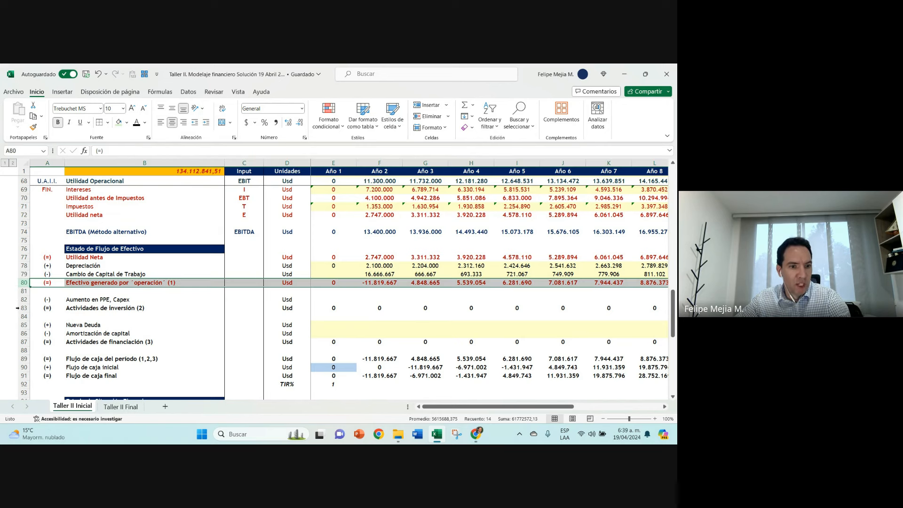
{"action": "left_click", "coordinate": [21, 308], "text": "ctrl"}
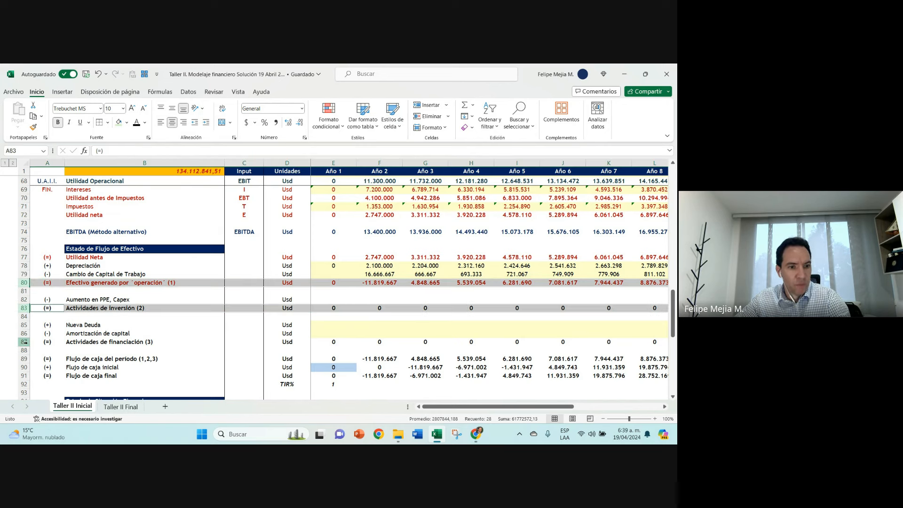
{"action": "left_click", "coordinate": [23, 342], "text": "ctrl"}
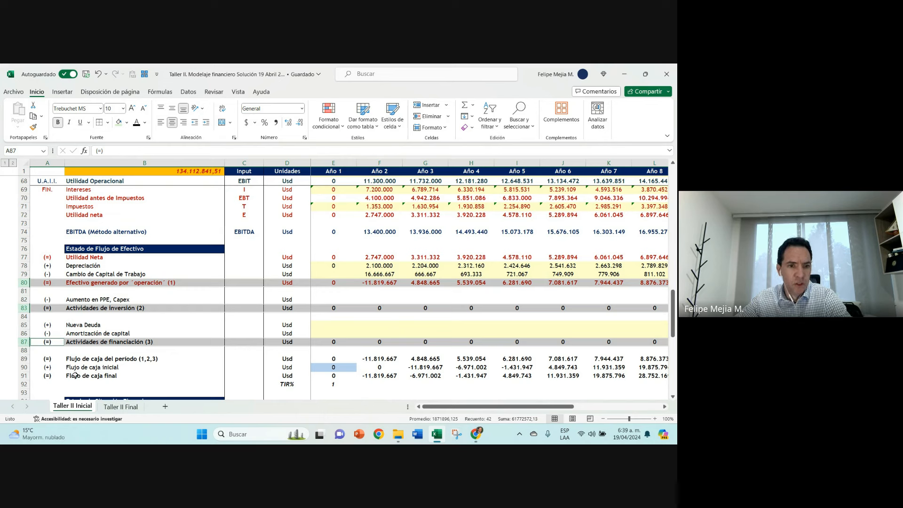
{"action": "left_click", "coordinate": [368, 256]}
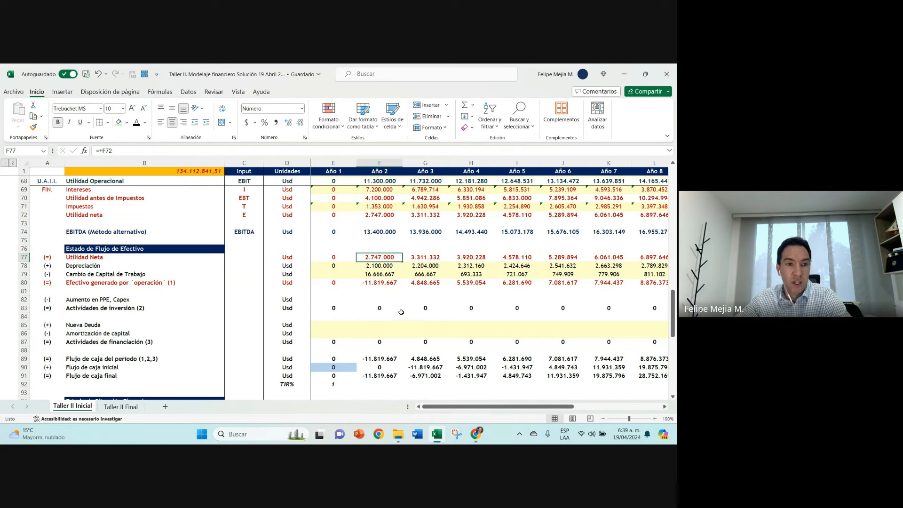
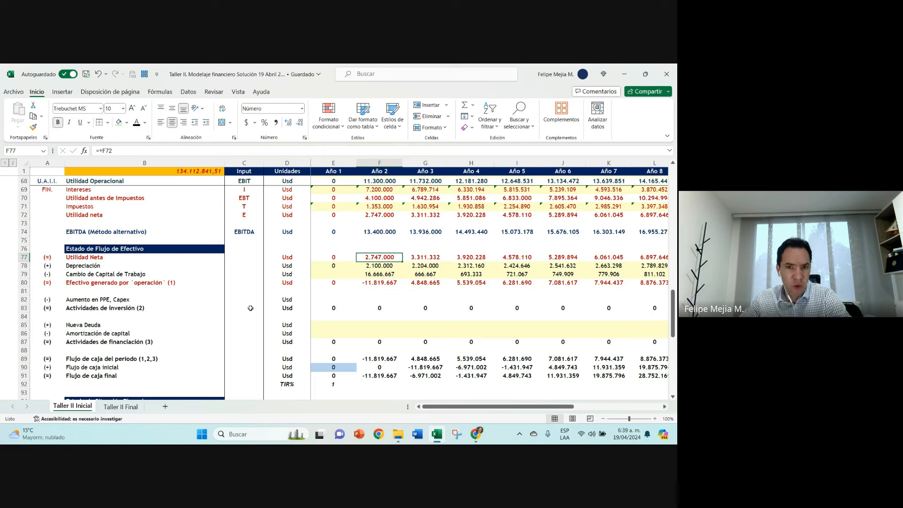
Step: Inspect the Año 2 operating cash in F80, and set the Año 1 loan Saldo inicial in E46 to 30.000.000
{"action": "left_click", "coordinate": [382, 282]}
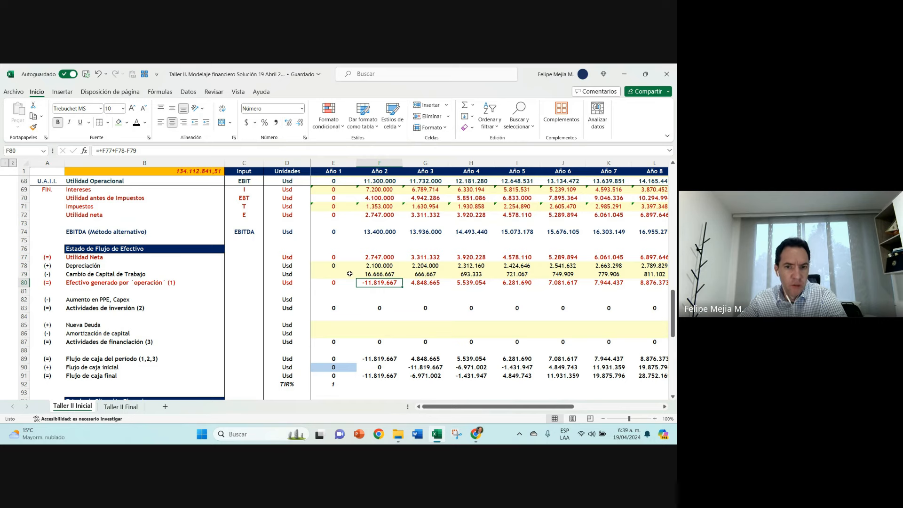
{"action": "scroll", "coordinate": [335, 258], "scroll_direction": "up", "scroll_amount": 5}
{"action": "scroll", "coordinate": [335, 258], "scroll_direction": "up", "scroll_amount": 3}
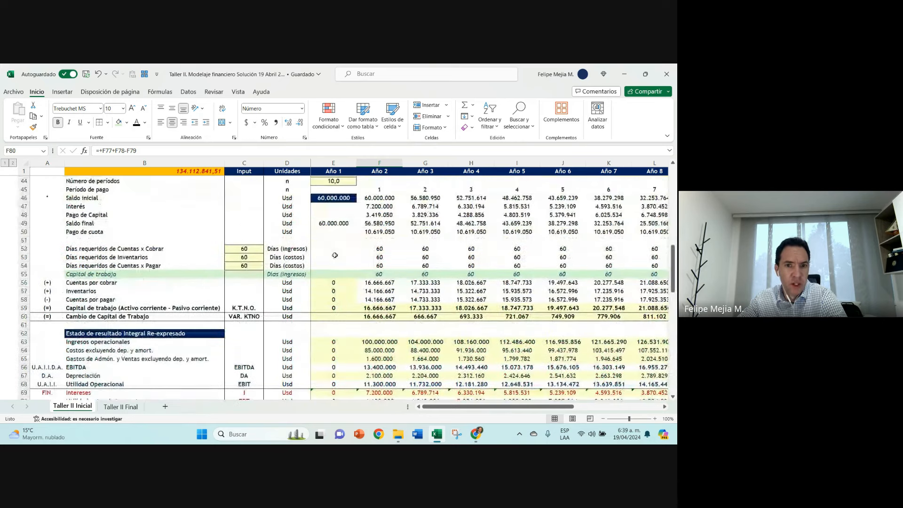
{"action": "left_click", "coordinate": [329, 197]}
{"action": "left_click", "coordinate": [100, 149]}
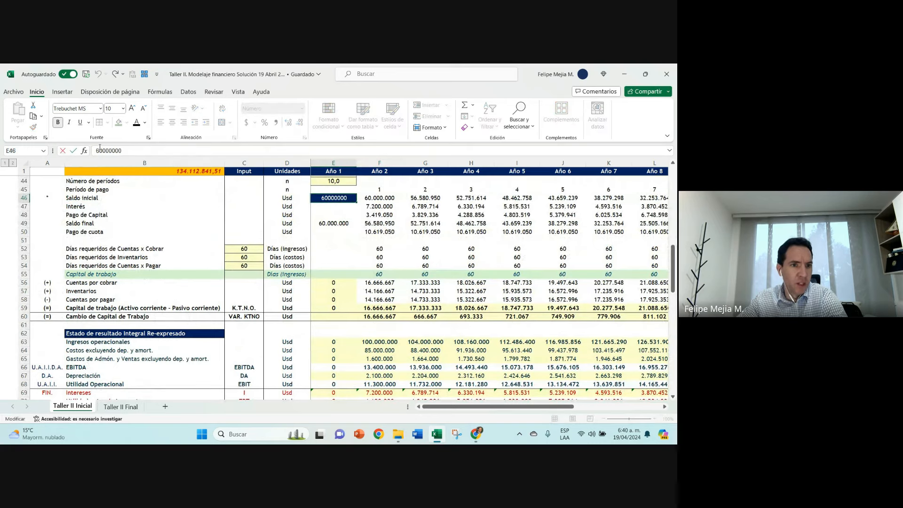
{"action": "key", "text": "BackSpace"}
{"action": "type", "text": "3"}
{"action": "key", "text": "Return"}
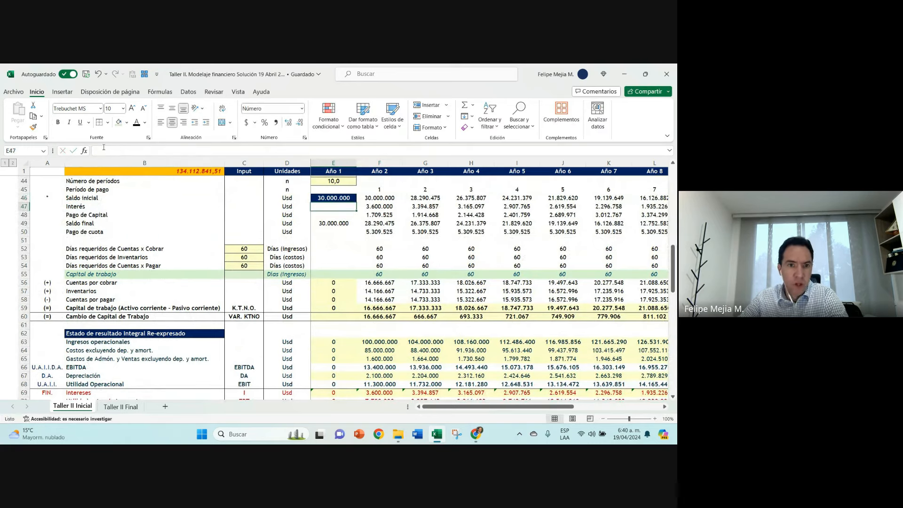
{"action": "key", "text": "Up"}
Step: Review the Año 2 Impuestos, Intereses and operating cash cells, and undo the loan Saldo inicial change
{"action": "scroll", "coordinate": [379, 346], "scroll_direction": "down", "scroll_amount": 6}
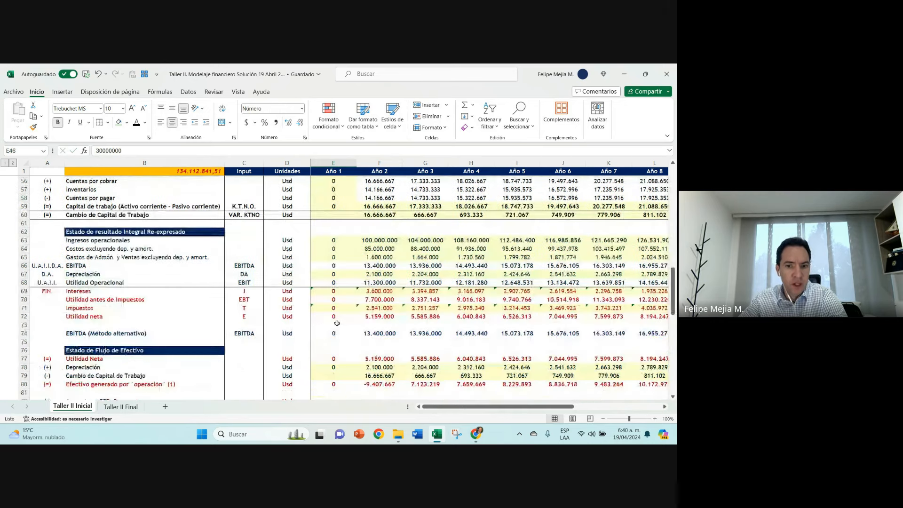
{"action": "left_click", "coordinate": [383, 258]}
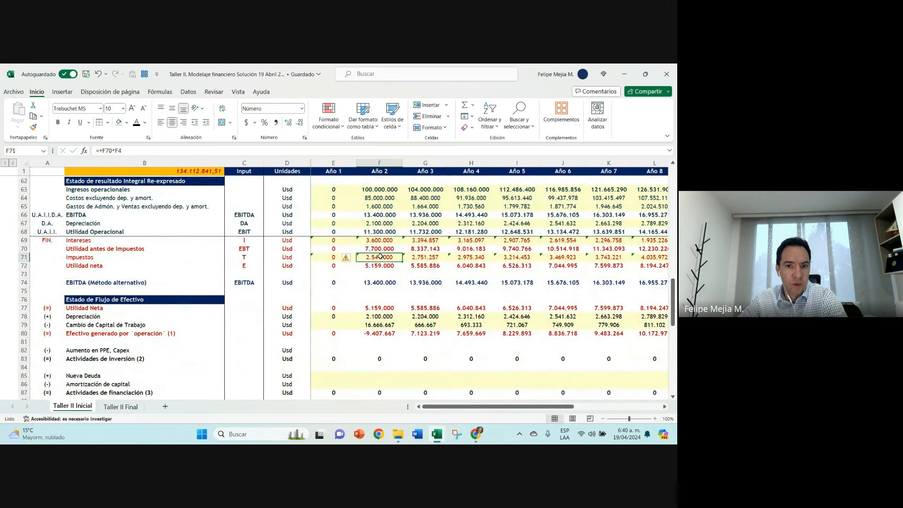
{"action": "left_click", "coordinate": [377, 241]}
{"action": "left_click", "coordinate": [379, 332]}
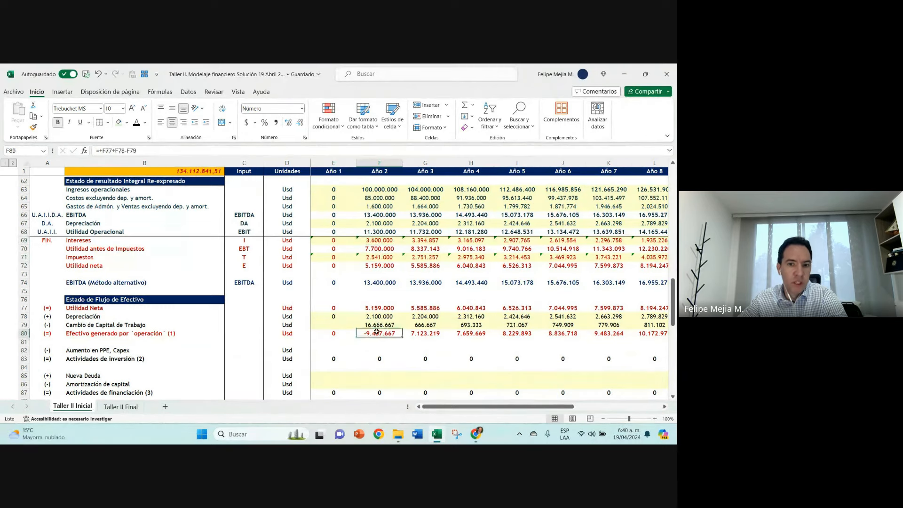
{"action": "key", "text": "ctrl+z"}
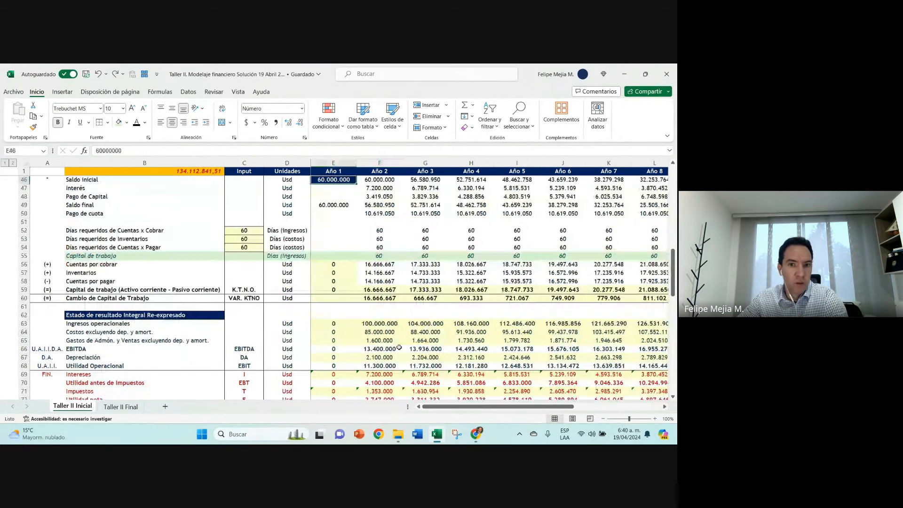
Step: Examine the label text of the operating cash subtotal in B80
{"action": "scroll", "coordinate": [236, 297], "scroll_direction": "down", "scroll_amount": 7}
{"action": "left_click", "coordinate": [186, 292]}
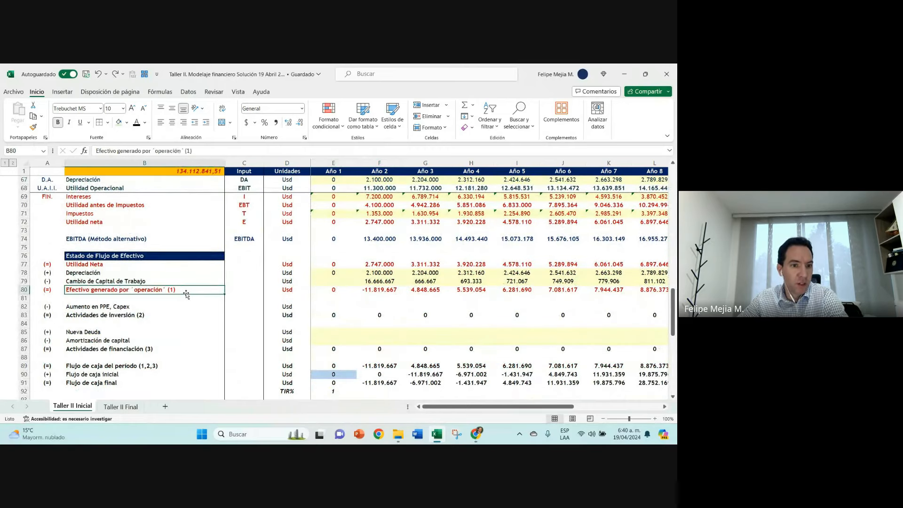
{"action": "left_click", "coordinate": [155, 151]}
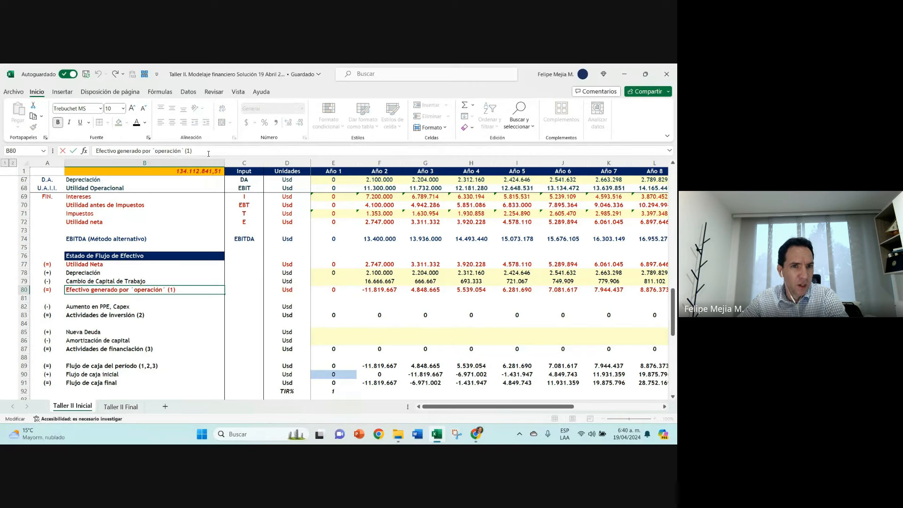
{"action": "left_click", "coordinate": [74, 151]}
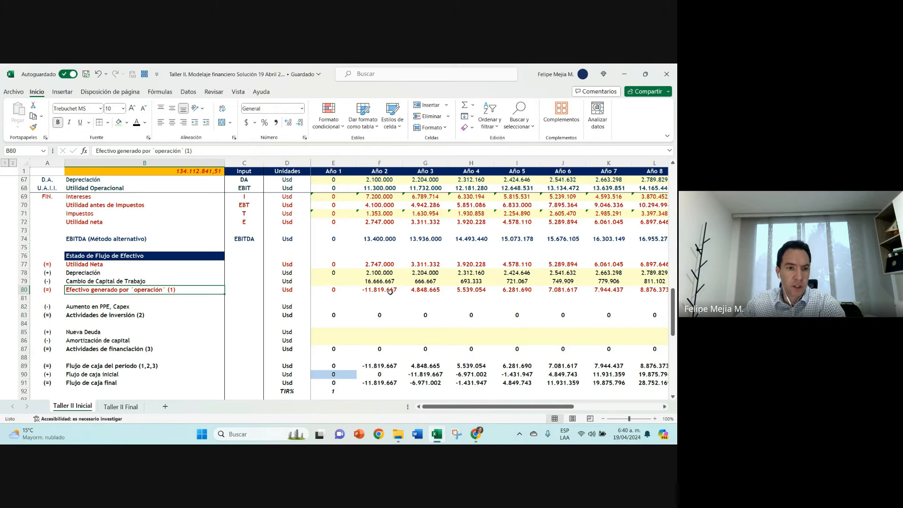
Step: Link the Año 1 Aumento en PPE, Capex cell E82 to the Total Capex in E26
{"action": "scroll", "coordinate": [389, 292], "scroll_direction": "down", "scroll_amount": 1}
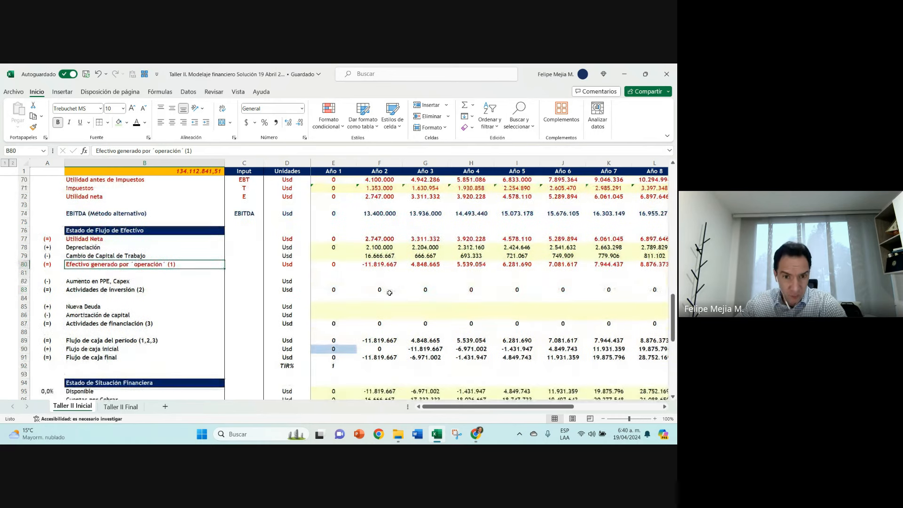
{"action": "left_click", "coordinate": [344, 282]}
{"action": "type", "text": "+"}
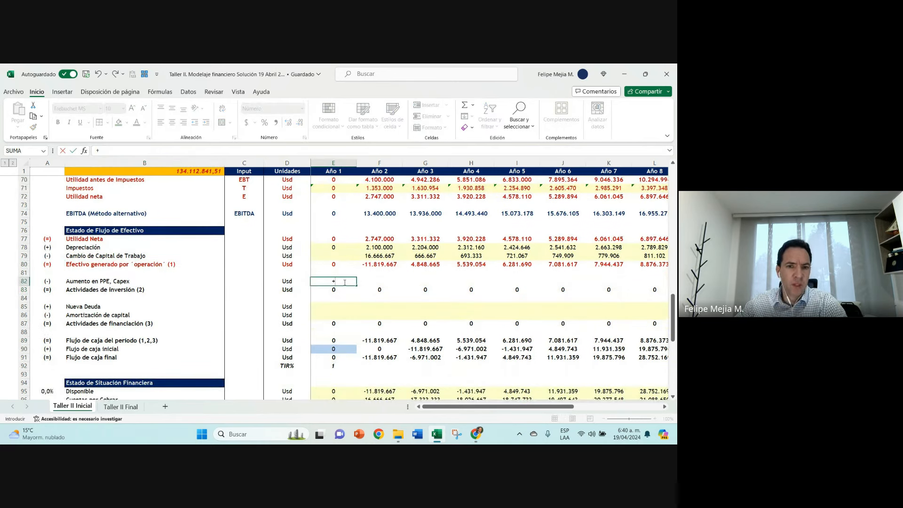
{"action": "scroll", "coordinate": [329, 226], "scroll_direction": "up", "scroll_amount": 2}
{"action": "scroll", "coordinate": [329, 226], "scroll_direction": "up", "scroll_amount": 6}
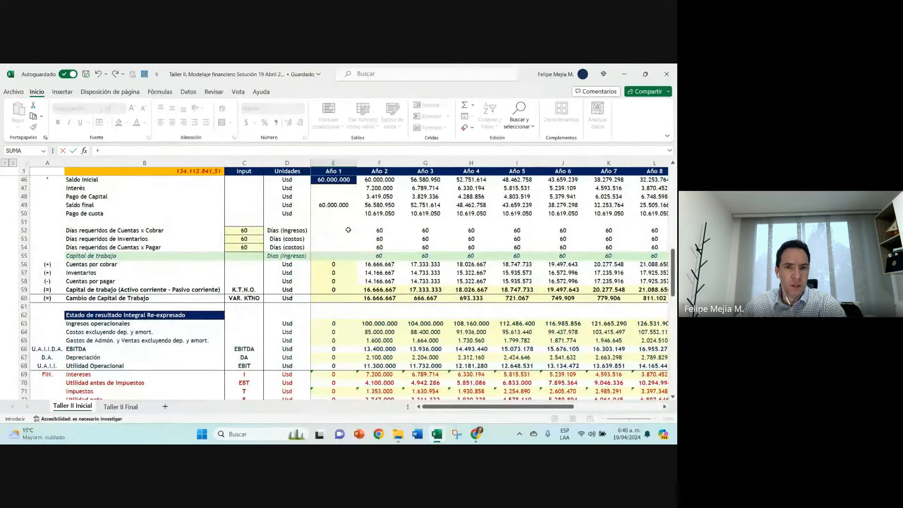
{"action": "scroll", "coordinate": [348, 230], "scroll_direction": "up", "scroll_amount": 9}
{"action": "left_click", "coordinate": [339, 238]}
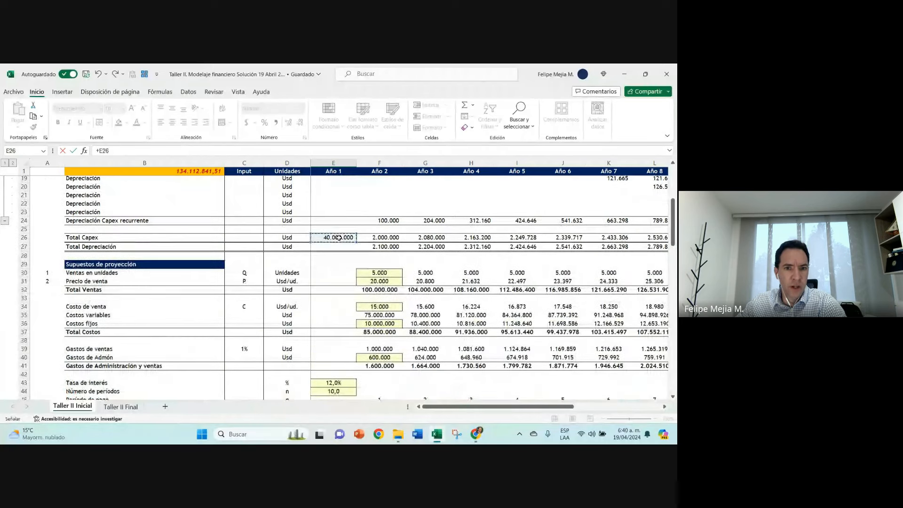
{"action": "key", "text": "Return"}
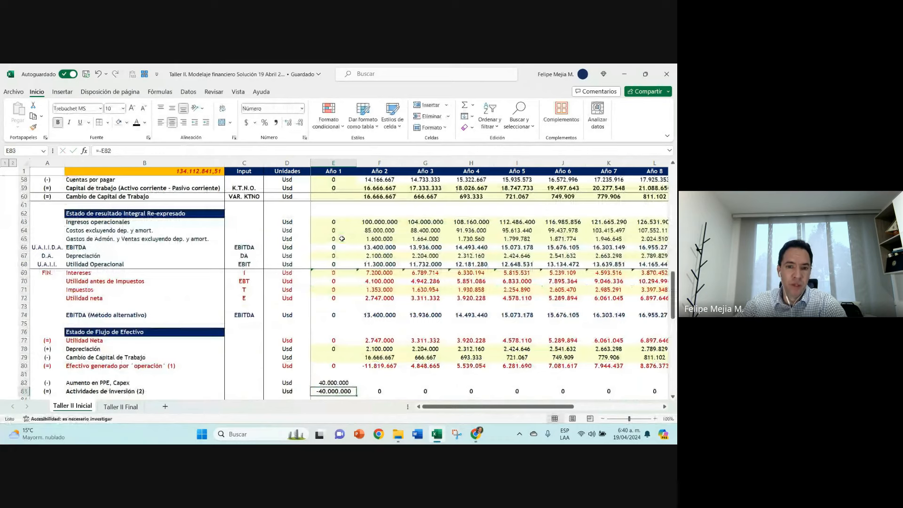
Step: Copy the Año 1 Aumento en PPE, Capex formula in E82 across to Año 2 and Año 3
{"action": "scroll", "coordinate": [350, 285], "scroll_direction": "down", "scroll_amount": 4}
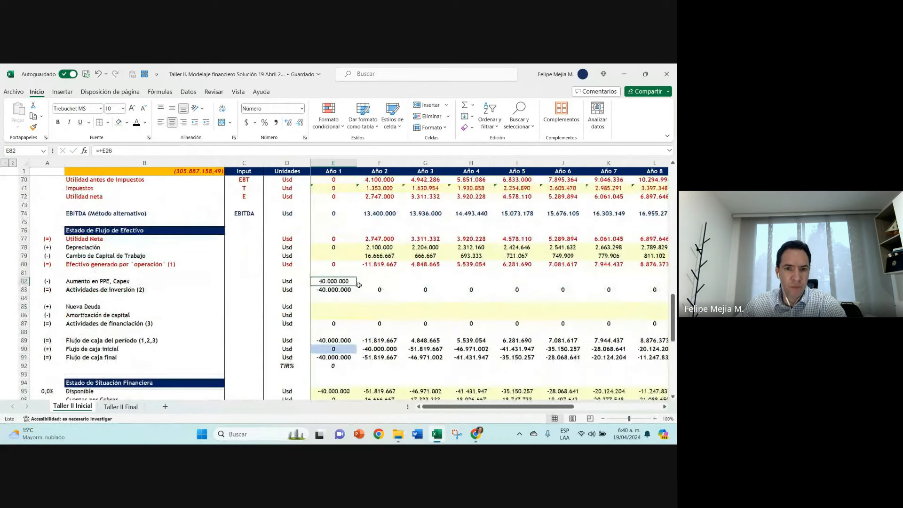
{"action": "left_click_drag", "start_coordinate": [356, 284], "coordinate": [446, 285]}
{"action": "left_click", "coordinate": [399, 283]}
{"action": "left_click", "coordinate": [445, 285]}
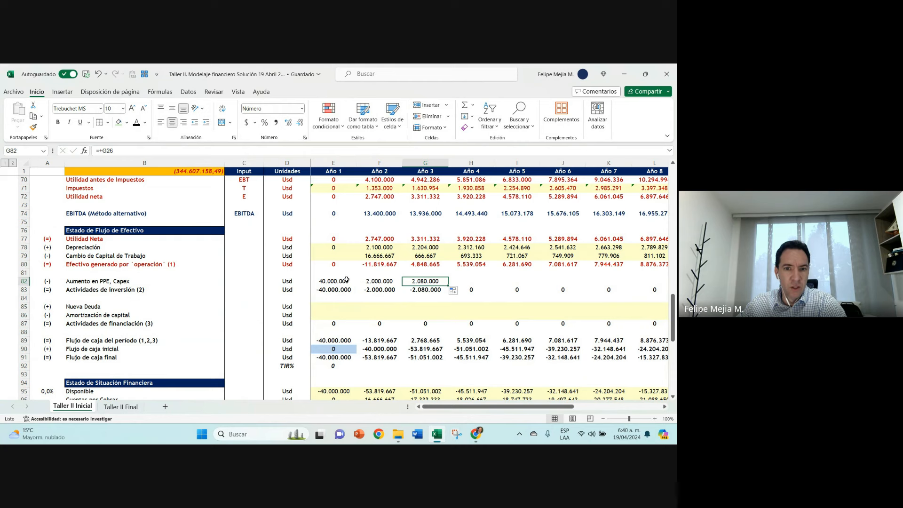
Step: Compare the Año 2 Depreciación in F78 with the Año 1 and Año 2 Capex links in row 82
{"action": "left_click", "coordinate": [385, 247]}
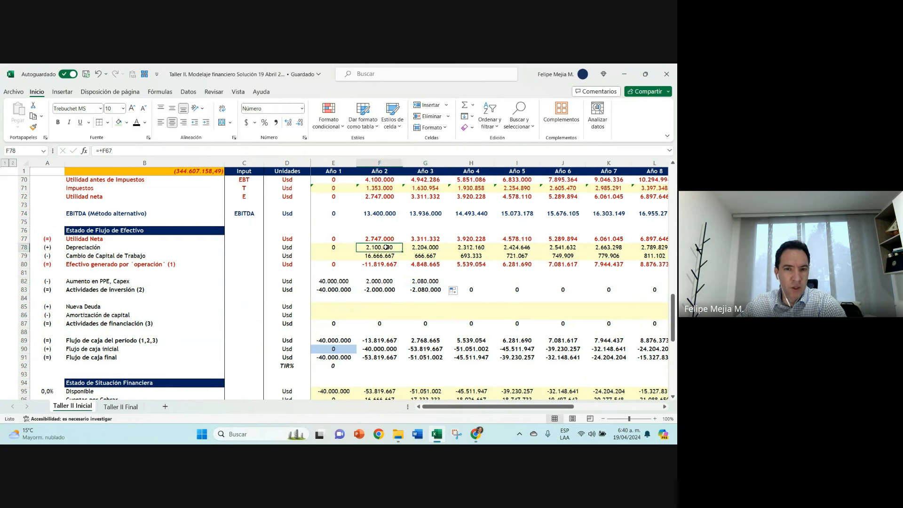
{"action": "left_click", "coordinate": [330, 281]}
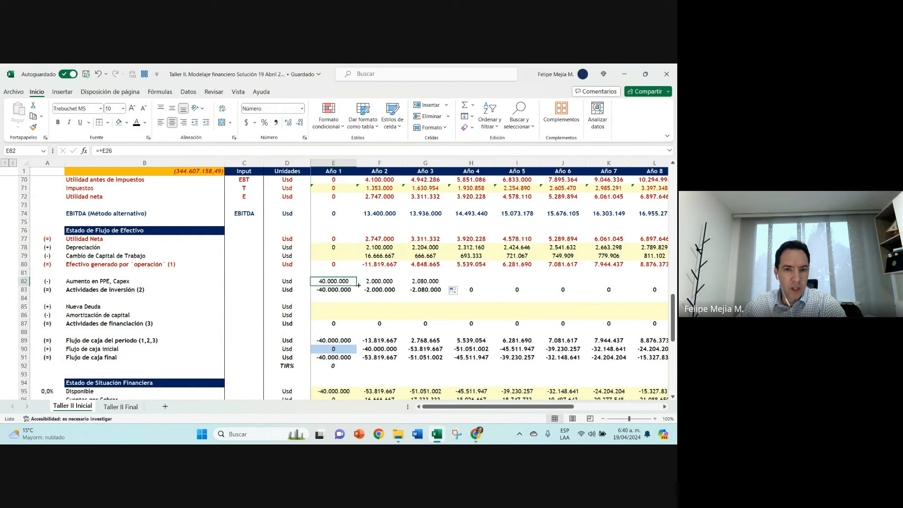
{"action": "left_click", "coordinate": [374, 248]}
{"action": "left_click", "coordinate": [347, 282]}
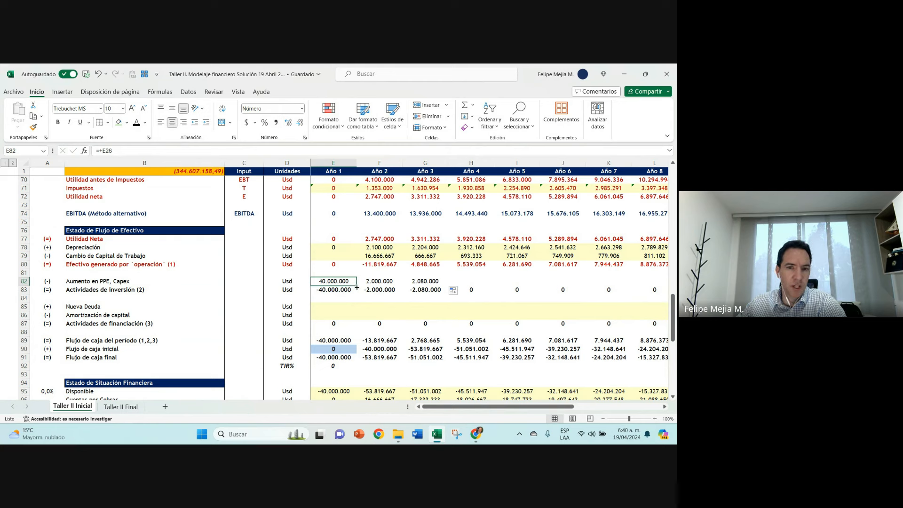
{"action": "left_click", "coordinate": [362, 284]}
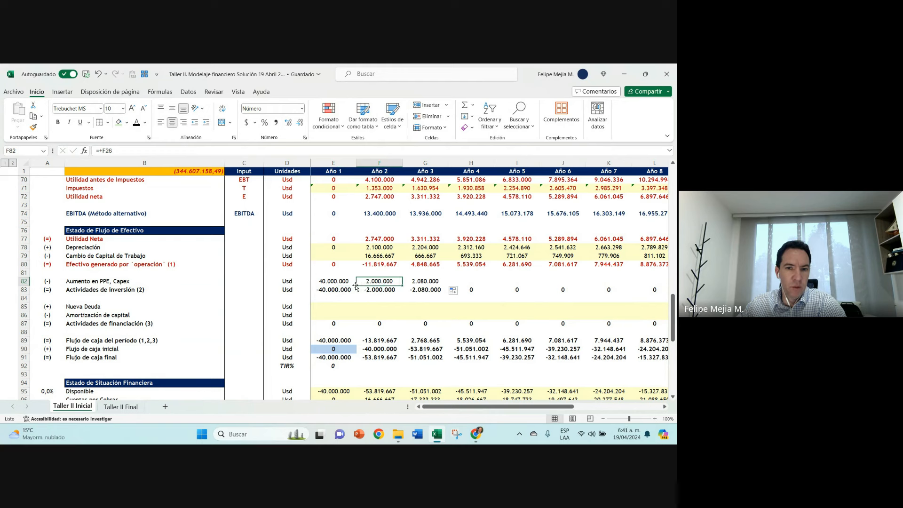
{"action": "left_click", "coordinate": [374, 249]}
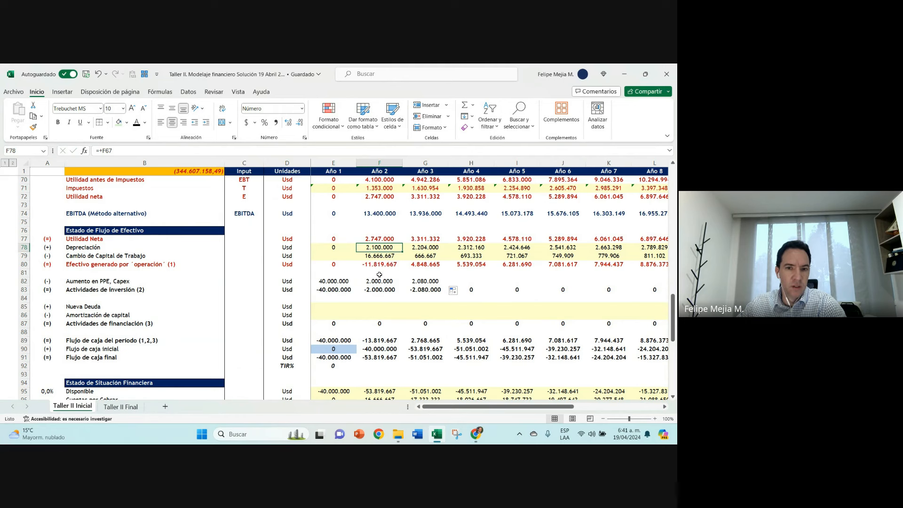
{"action": "left_click", "coordinate": [378, 171]}
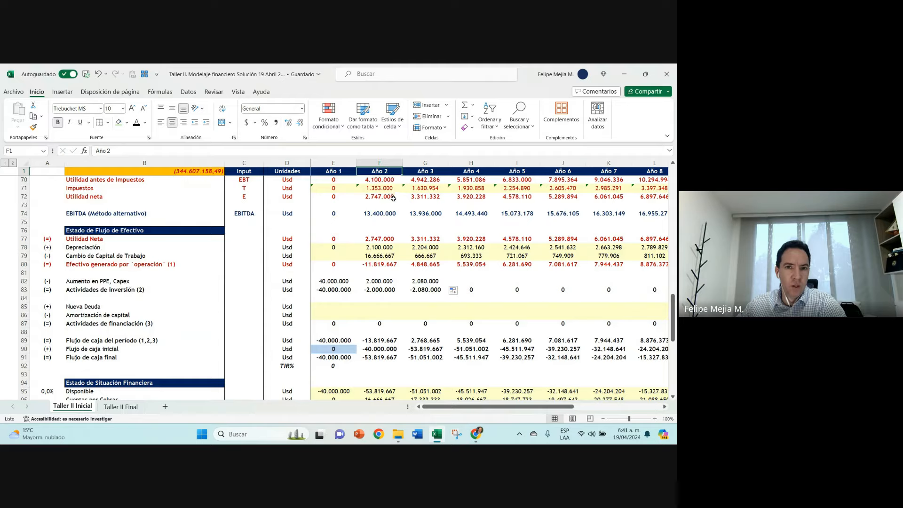
Step: Inspect the Año 2 Capex Recurrente, its depreciation formula in F14 and the Obras civiles depreciation formula in F9
{"action": "scroll", "coordinate": [393, 198], "scroll_direction": "up", "scroll_amount": 18}
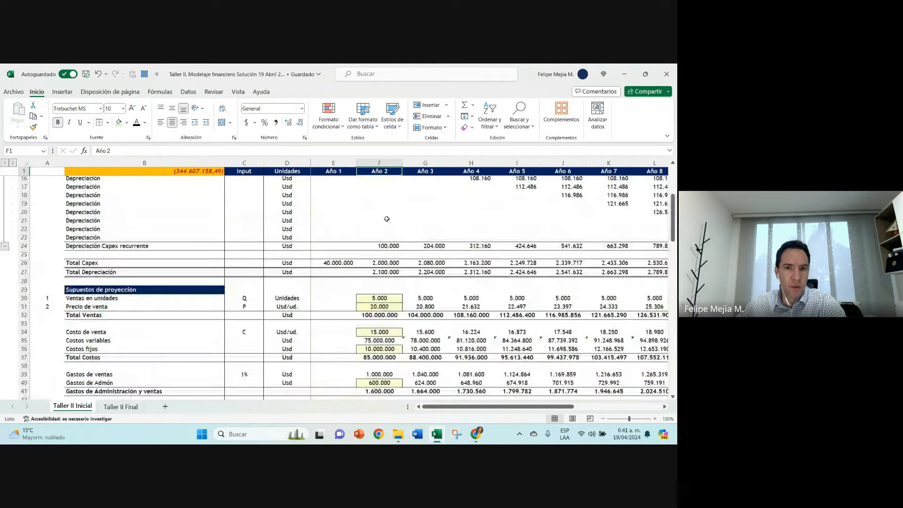
{"action": "scroll", "coordinate": [387, 219], "scroll_direction": "up", "scroll_amount": 2}
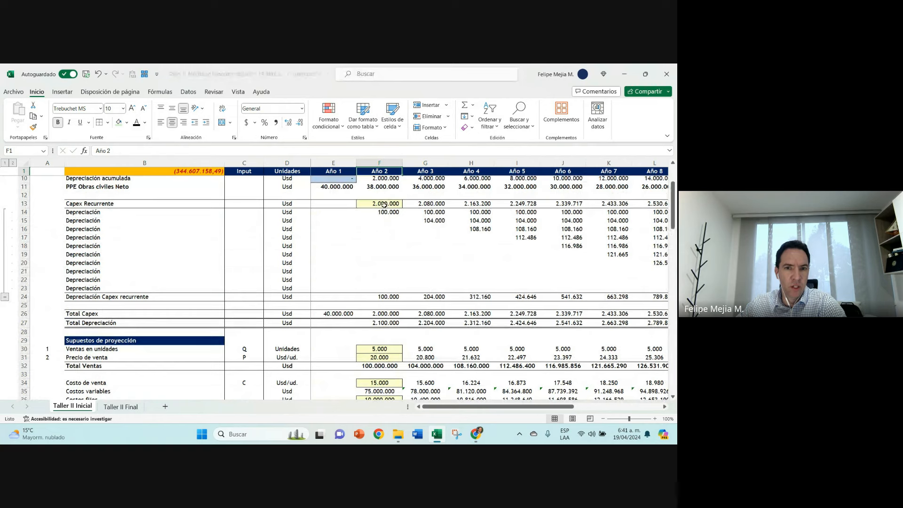
{"action": "left_click", "coordinate": [384, 204]}
{"action": "left_click", "coordinate": [386, 212]}
{"action": "double_click", "coordinate": [388, 212]}
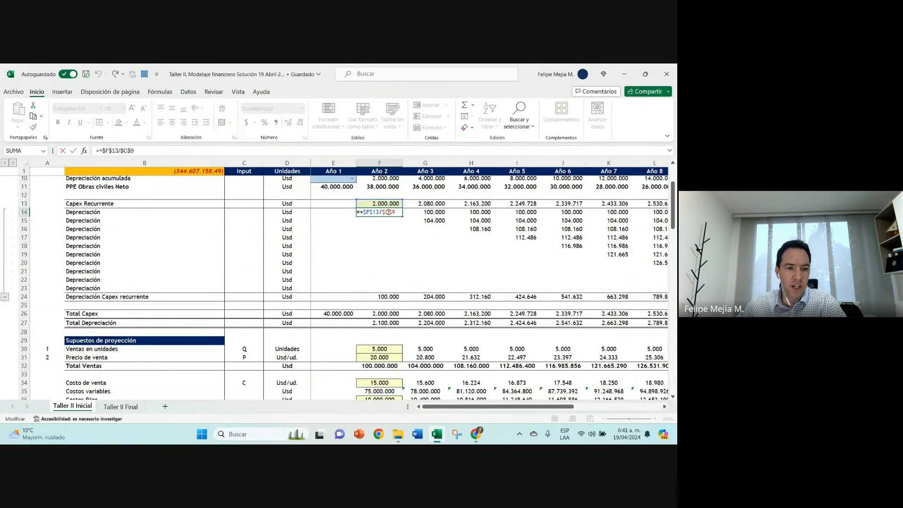
{"action": "key", "text": "Escape"}
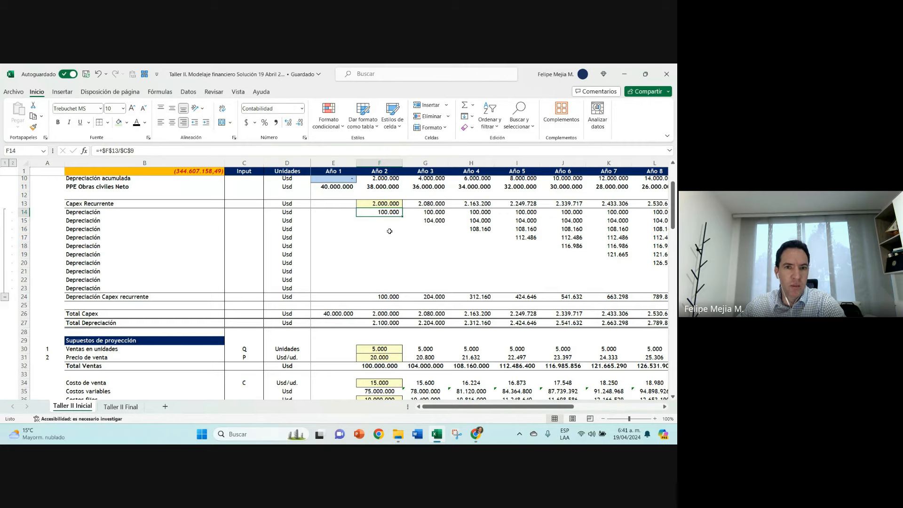
{"action": "scroll", "coordinate": [389, 231], "scroll_direction": "up", "scroll_amount": 1}
{"action": "double_click", "coordinate": [382, 195]}
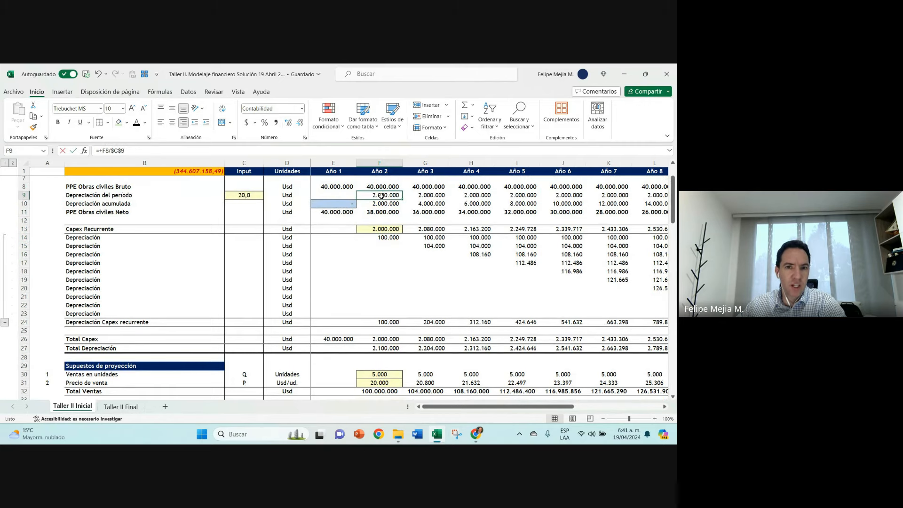
{"action": "key", "text": "Escape"}
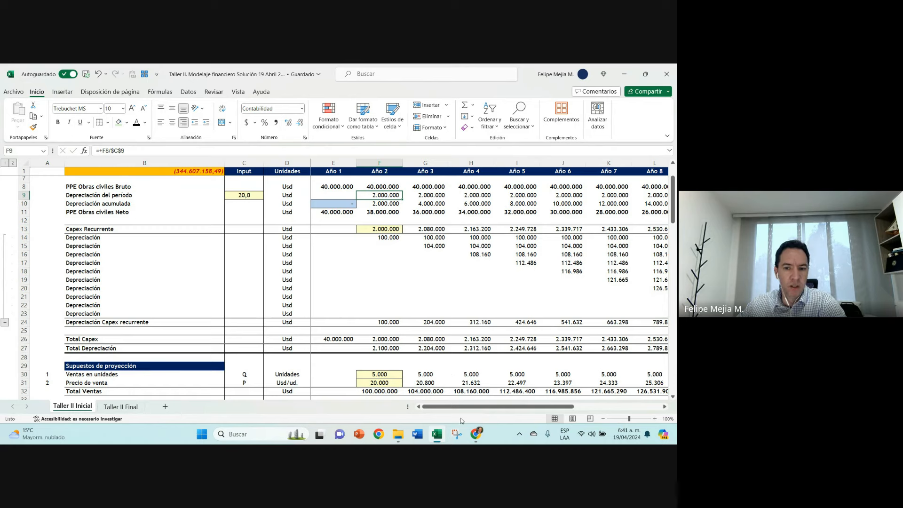
Step: Switch to Herramienta Recortes, capture the Año 2 column header from the sheet and reposition the capture window over the spreadsheet
{"action": "left_click", "coordinate": [456, 433]}
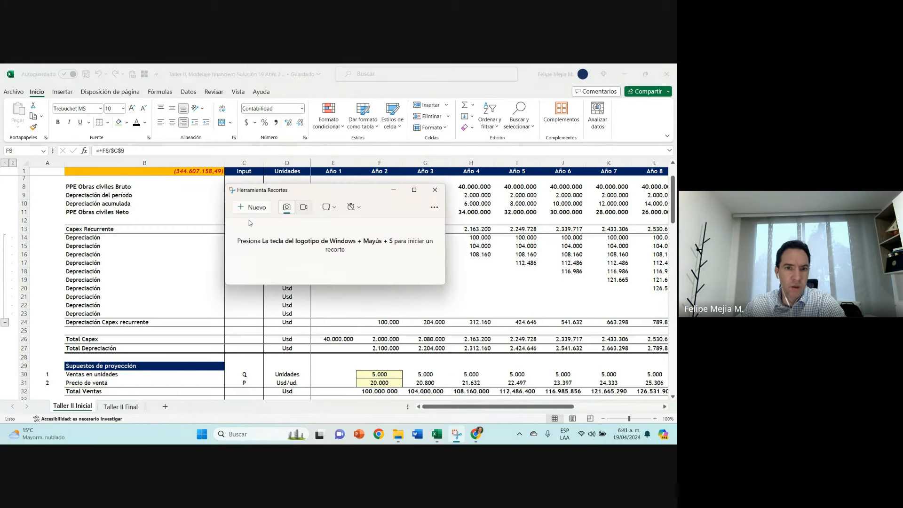
{"action": "left_click", "coordinate": [241, 208]}
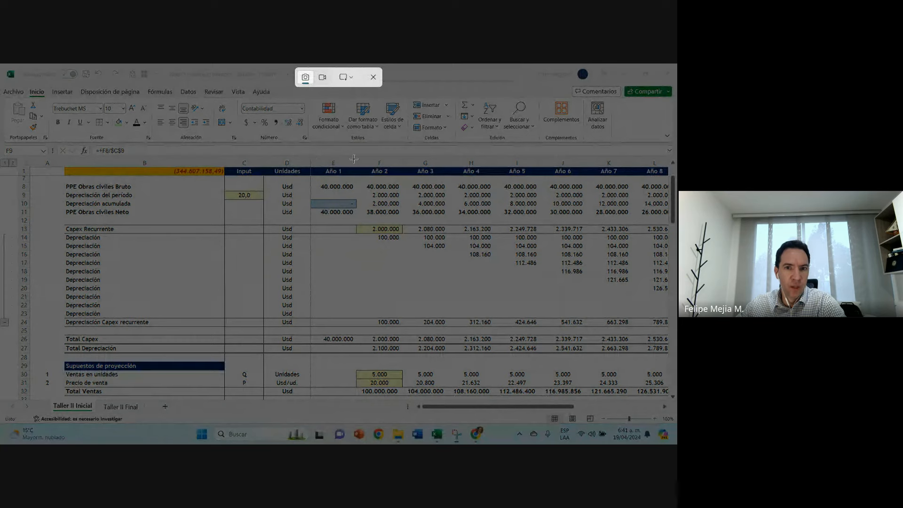
{"action": "left_click_drag", "start_coordinate": [350, 150], "coordinate": [409, 181]}
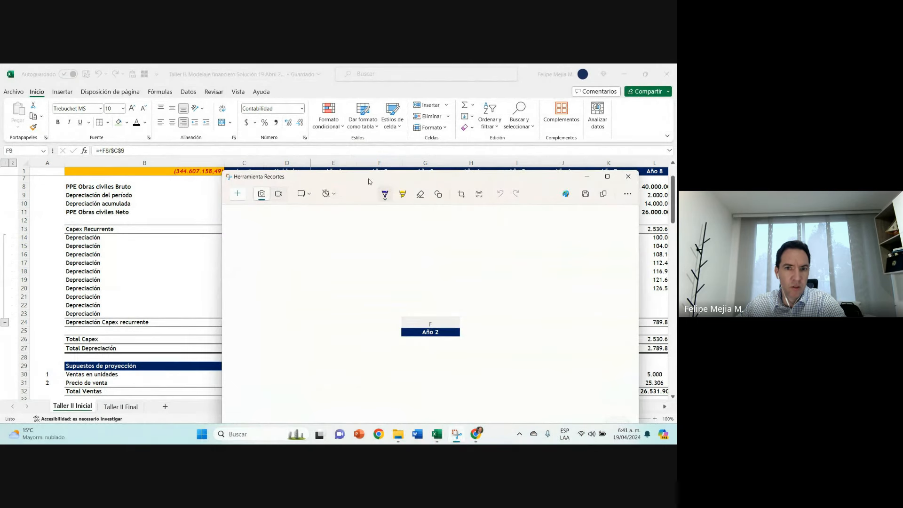
{"action": "left_click_drag", "start_coordinate": [369, 182], "coordinate": [264, 125]}
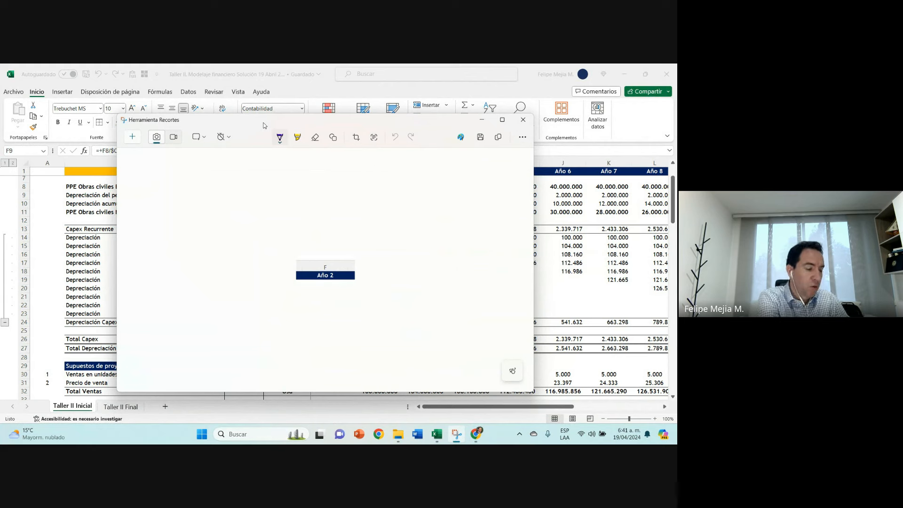
Step: Mark both ends of the captured Año 2 header in blue pen, with arrows labelled "momento inicial" and "momento final"
{"action": "left_click", "coordinate": [279, 138]}
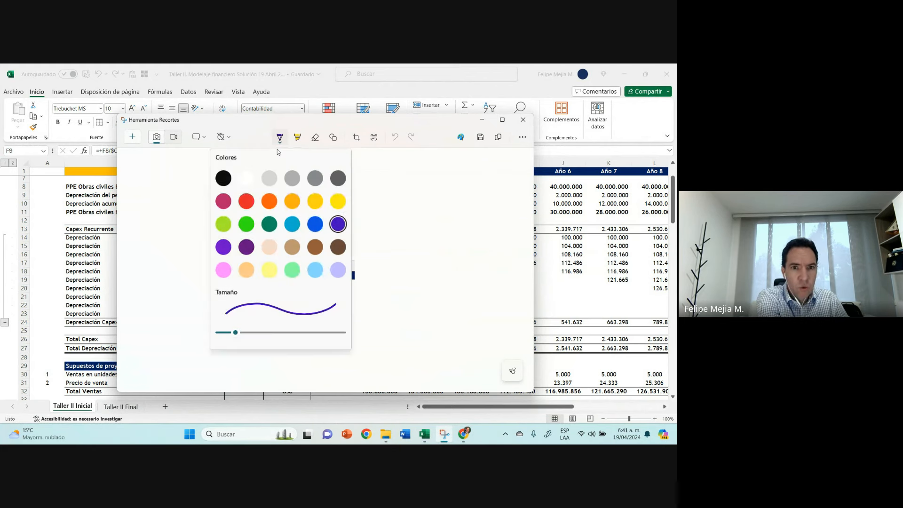
{"action": "left_click", "coordinate": [317, 226]}
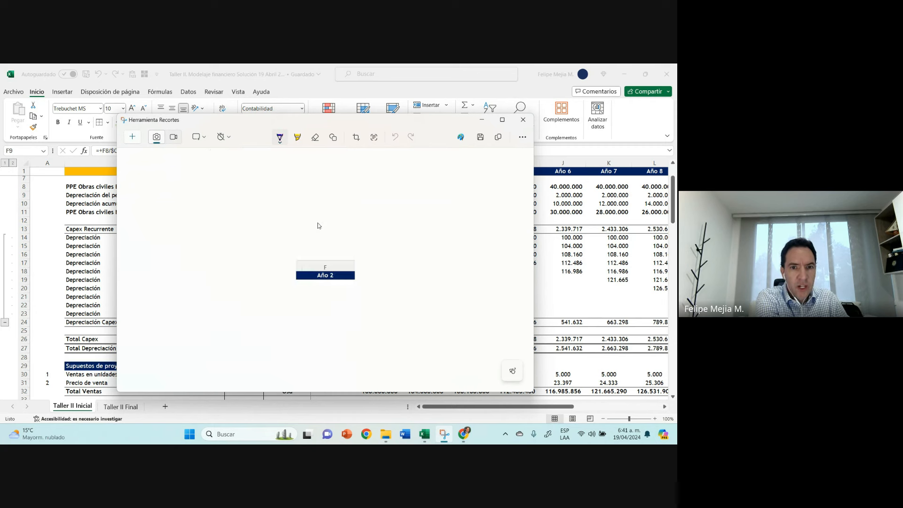
{"action": "left_click_drag", "start_coordinate": [294, 277], "coordinate": [294, 281]}
{"action": "left_click_drag", "start_coordinate": [352, 276], "coordinate": [299, 298]}
{"action": "left_click_drag", "start_coordinate": [295, 300], "coordinate": [299, 300]}
{"action": "mouse_move", "coordinate": [229, 343]}
{"action": "left_mouse_down"}
{"action": "mouse_move", "coordinate": [277, 319]}
{"action": "mouse_move", "coordinate": [270, 344]}
{"action": "mouse_move", "coordinate": [280, 341]}
{"action": "left_mouse_up"}
{"action": "left_click_drag", "start_coordinate": [283, 334], "coordinate": [296, 335]}
{"action": "left_click_drag", "start_coordinate": [299, 333], "coordinate": [301, 316]}
{"action": "mouse_move", "coordinate": [353, 279]}
{"action": "left_mouse_down"}
{"action": "mouse_move", "coordinate": [383, 308]}
{"action": "mouse_move", "coordinate": [409, 294]}
{"action": "mouse_move", "coordinate": [412, 277]}
{"action": "mouse_move", "coordinate": [437, 299]}
{"action": "mouse_move", "coordinate": [468, 261]}
{"action": "left_mouse_up"}
{"action": "left_click", "coordinate": [472, 282]}
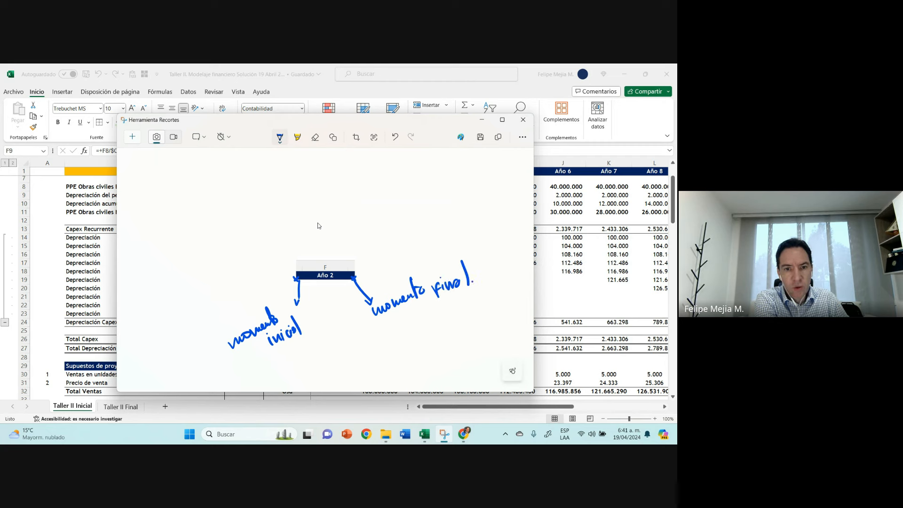
Step: Add a brace labelled "durante" under the Año 2 header, and a boxed 100 tied to the year's end by a dashed line
{"action": "mouse_move", "coordinate": [302, 288]}
{"action": "left_mouse_down"}
{"action": "mouse_move", "coordinate": [323, 285]}
{"action": "mouse_move", "coordinate": [310, 312]}
{"action": "mouse_move", "coordinate": [351, 293]}
{"action": "left_mouse_up"}
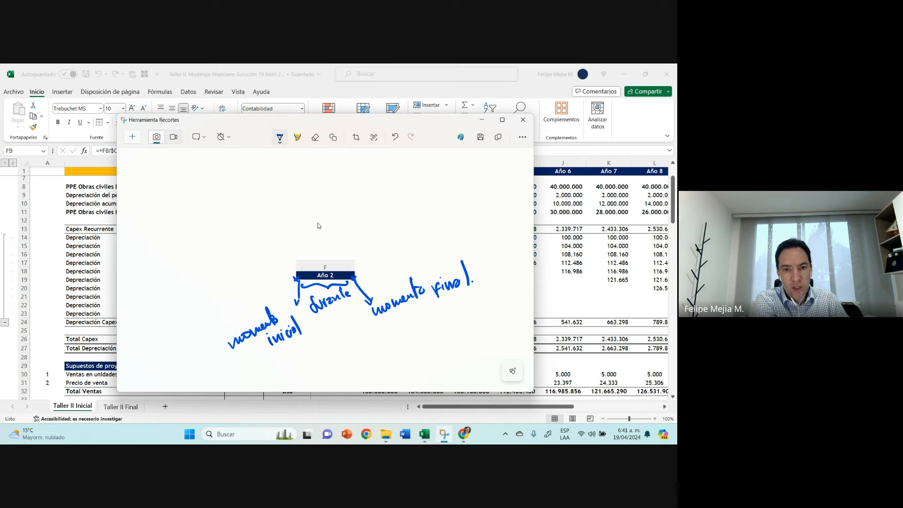
{"action": "mouse_move", "coordinate": [306, 345]}
{"action": "left_mouse_down"}
{"action": "mouse_move", "coordinate": [306, 359]}
{"action": "mouse_move", "coordinate": [356, 344]}
{"action": "mouse_move", "coordinate": [362, 358]}
{"action": "mouse_move", "coordinate": [315, 355]}
{"action": "mouse_move", "coordinate": [340, 348]}
{"action": "left_mouse_up"}
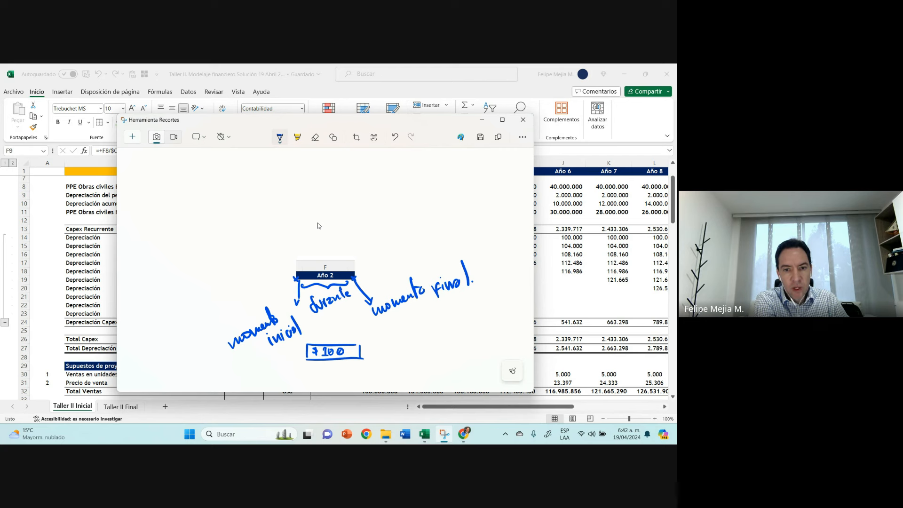
{"action": "left_click_drag", "start_coordinate": [356, 322], "coordinate": [355, 316]}
{"action": "left_click_drag", "start_coordinate": [356, 308], "coordinate": [356, 301]}
{"action": "left_click_drag", "start_coordinate": [356, 292], "coordinate": [356, 285]}
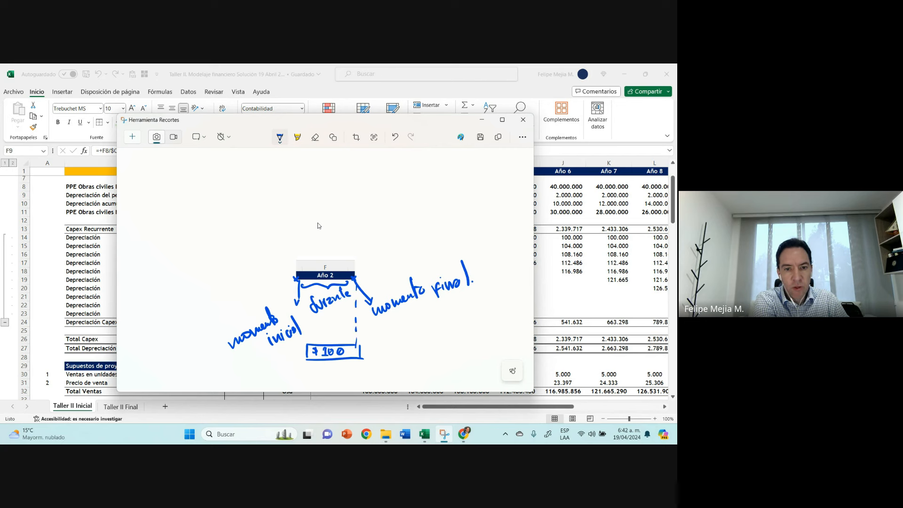
Step: Underline "inicial" and "durante", dot the two moment labels, and draw an arrow from "durante" to the boxed 100
{"action": "left_click_drag", "start_coordinate": [275, 350], "coordinate": [304, 339]}
{"action": "left_click", "coordinate": [222, 347]}
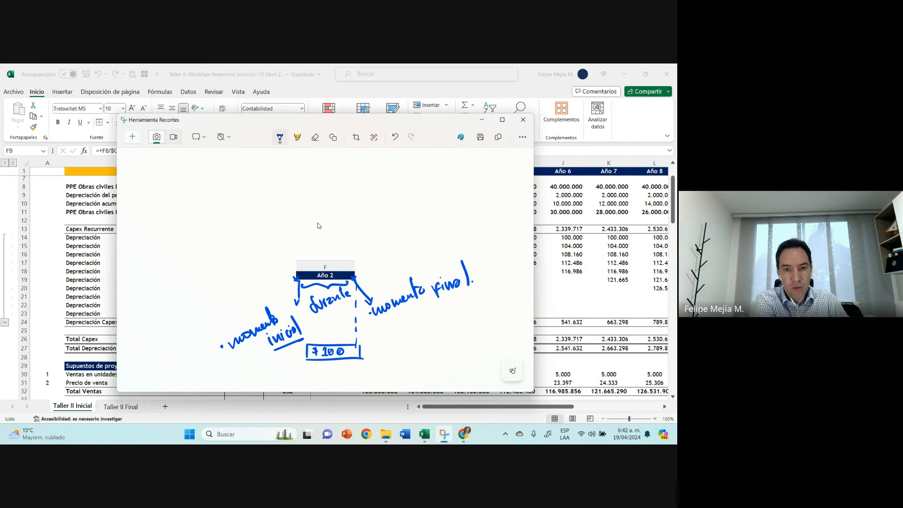
{"action": "mouse_move", "coordinate": [313, 314]}
{"action": "left_mouse_down"}
{"action": "mouse_move", "coordinate": [350, 305]}
{"action": "mouse_move", "coordinate": [332, 334]}
{"action": "left_mouse_up"}
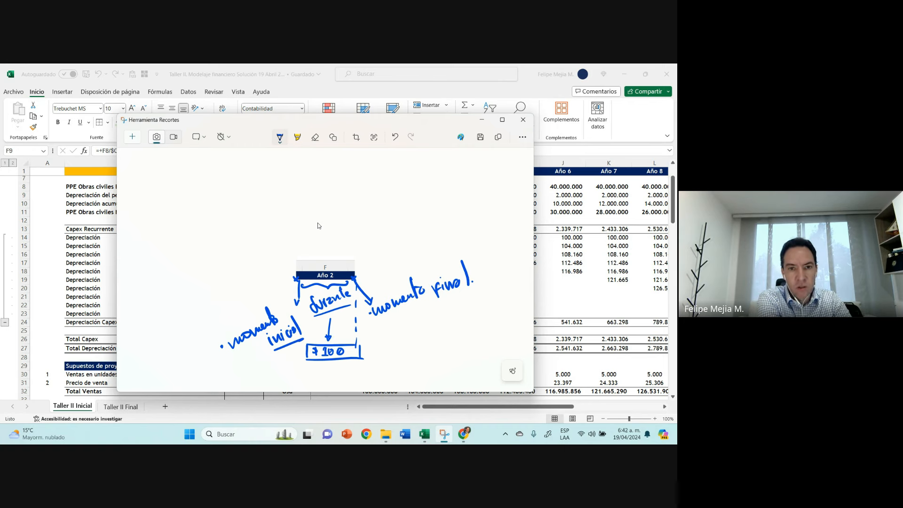
Step: Handwrite an underlined Año 2 heading with "Saldo inicial 100" beneath it and bracket the year above the heading
{"action": "left_click_drag", "start_coordinate": [327, 177], "coordinate": [355, 176]}
{"action": "mouse_move", "coordinate": [340, 165]}
{"action": "left_mouse_down"}
{"action": "mouse_move", "coordinate": [373, 174]}
{"action": "mouse_move", "coordinate": [333, 195]}
{"action": "mouse_move", "coordinate": [341, 184]}
{"action": "left_mouse_up"}
{"action": "mouse_move", "coordinate": [353, 184]}
{"action": "left_mouse_down"}
{"action": "mouse_move", "coordinate": [348, 190]}
{"action": "mouse_move", "coordinate": [353, 184]}
{"action": "left_mouse_up"}
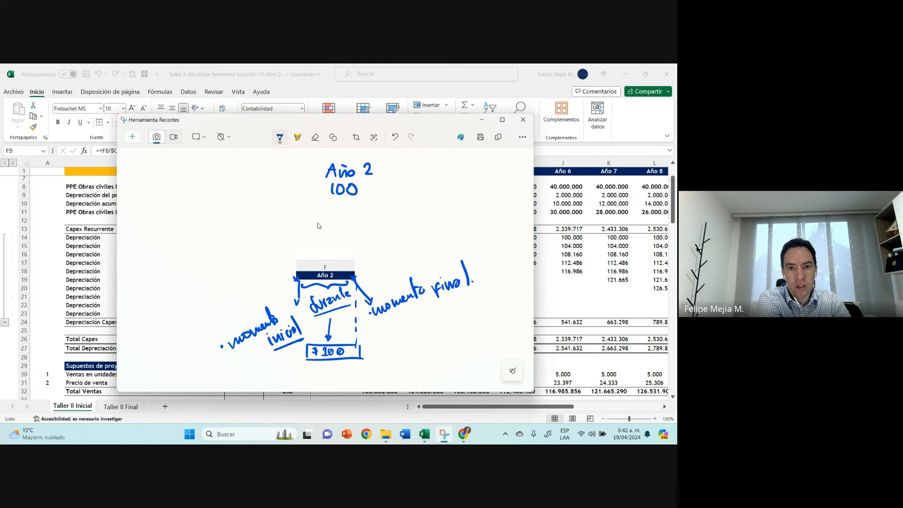
{"action": "mouse_move", "coordinate": [262, 184]}
{"action": "left_mouse_down"}
{"action": "mouse_move", "coordinate": [256, 196]}
{"action": "mouse_move", "coordinate": [272, 198]}
{"action": "mouse_move", "coordinate": [281, 182]}
{"action": "mouse_move", "coordinate": [284, 189]}
{"action": "left_mouse_up"}
{"action": "left_click_drag", "start_coordinate": [289, 189], "coordinate": [306, 193]}
{"action": "left_click", "coordinate": [310, 188]}
{"action": "left_click_drag", "start_coordinate": [308, 188], "coordinate": [375, 179]}
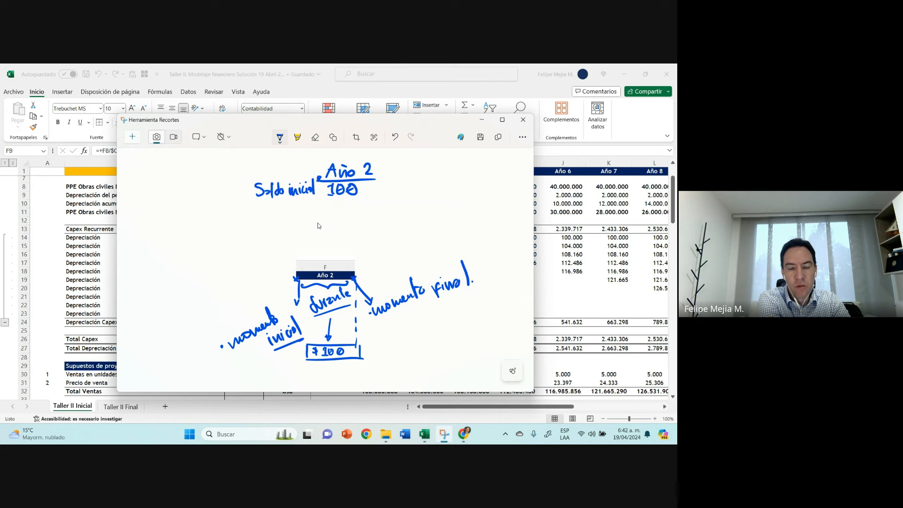
{"action": "left_click_drag", "start_coordinate": [318, 153], "coordinate": [337, 155]}
{"action": "left_click_drag", "start_coordinate": [318, 159], "coordinate": [367, 155]}
{"action": "left_click_drag", "start_coordinate": [371, 155], "coordinate": [371, 160]}
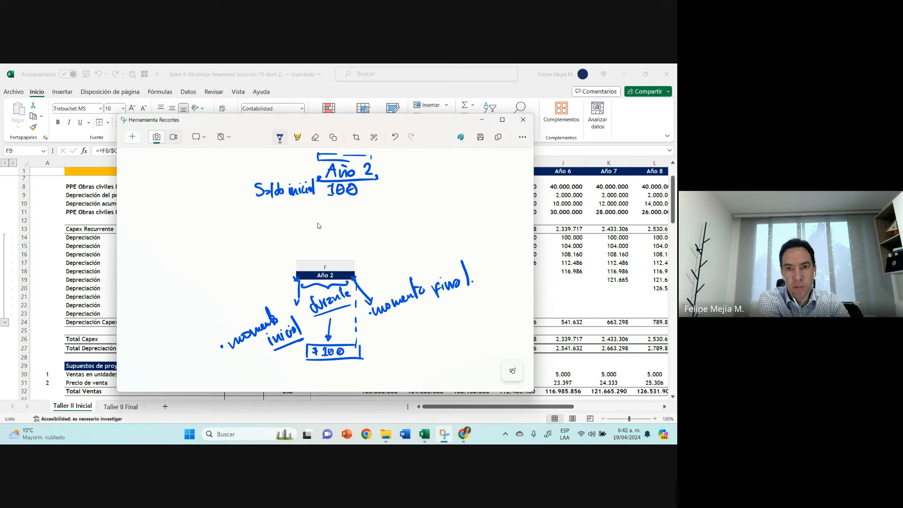
Step: Sketch a 2025 calendar running from day 1 to day 31 between vertical bars, labelled Año 2
{"action": "left_click", "coordinate": [446, 180]}
{"action": "mouse_move", "coordinate": [447, 169]}
{"action": "left_mouse_down"}
{"action": "mouse_move", "coordinate": [447, 178]}
{"action": "mouse_move", "coordinate": [462, 173]}
{"action": "left_mouse_up"}
{"action": "left_click_drag", "start_coordinate": [470, 173], "coordinate": [474, 172]}
{"action": "mouse_move", "coordinate": [480, 172]}
{"action": "left_mouse_down"}
{"action": "mouse_move", "coordinate": [456, 189]}
{"action": "mouse_move", "coordinate": [492, 184]}
{"action": "mouse_move", "coordinate": [467, 201]}
{"action": "mouse_move", "coordinate": [474, 194]}
{"action": "mouse_move", "coordinate": [499, 204]}
{"action": "mouse_move", "coordinate": [491, 190]}
{"action": "left_mouse_up"}
{"action": "left_click_drag", "start_coordinate": [442, 211], "coordinate": [435, 161]}
{"action": "mouse_move", "coordinate": [497, 166]}
{"action": "left_mouse_down"}
{"action": "mouse_move", "coordinate": [499, 209]}
{"action": "mouse_move", "coordinate": [467, 219]}
{"action": "mouse_move", "coordinate": [489, 215]}
{"action": "left_mouse_up"}
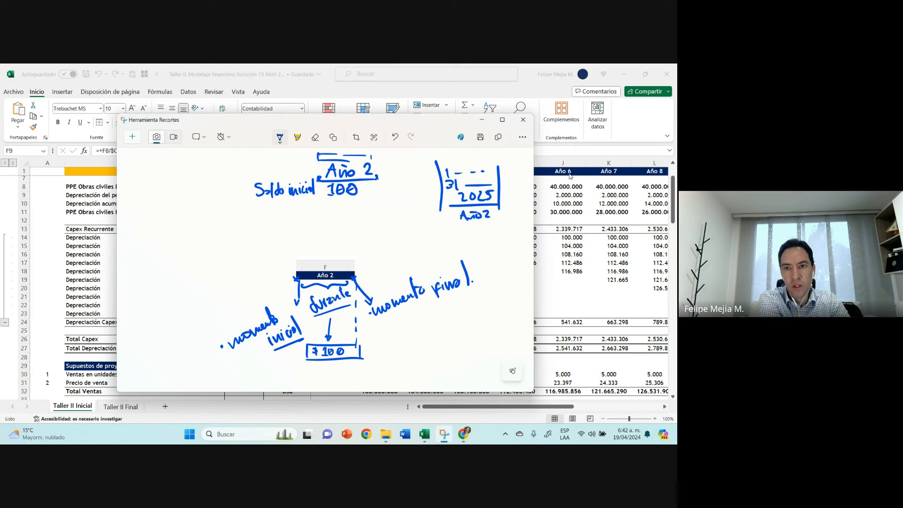
Step: Complete the handwritten balance with "Saldo final 100" and an interest line of 20, and mark both ends of the Año 2 line
{"action": "left_click_drag", "start_coordinate": [323, 200], "coordinate": [372, 201]}
{"action": "mouse_move", "coordinate": [261, 225]}
{"action": "left_mouse_down"}
{"action": "mouse_move", "coordinate": [257, 236]}
{"action": "mouse_move", "coordinate": [275, 236]}
{"action": "left_mouse_up"}
{"action": "mouse_move", "coordinate": [283, 230]}
{"action": "left_mouse_down"}
{"action": "mouse_move", "coordinate": [285, 222]}
{"action": "mouse_move", "coordinate": [294, 239]}
{"action": "mouse_move", "coordinate": [320, 226]}
{"action": "mouse_move", "coordinate": [322, 212]}
{"action": "mouse_move", "coordinate": [342, 229]}
{"action": "mouse_move", "coordinate": [359, 218]}
{"action": "left_mouse_up"}
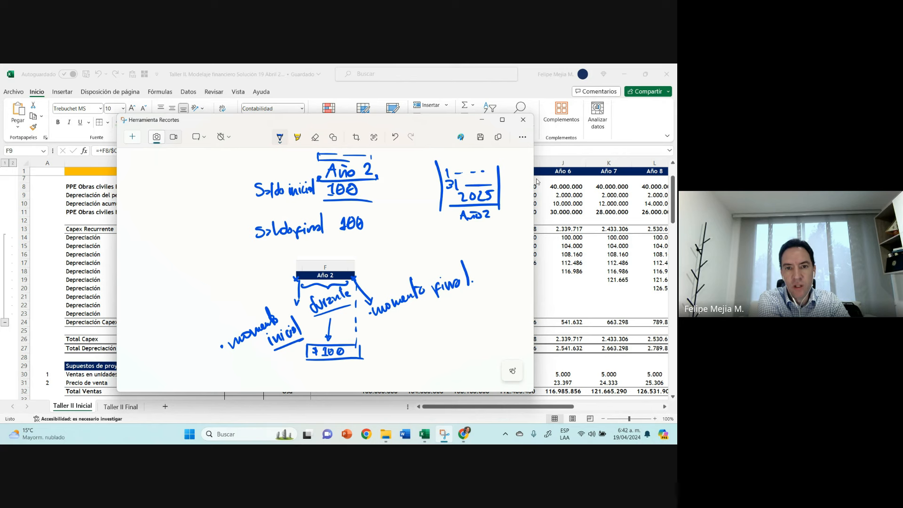
{"action": "left_click_drag", "start_coordinate": [376, 180], "coordinate": [381, 176]}
{"action": "left_click_drag", "start_coordinate": [316, 176], "coordinate": [320, 180]}
{"action": "mouse_move", "coordinate": [262, 206]}
{"action": "left_mouse_down"}
{"action": "mouse_move", "coordinate": [264, 216]}
{"action": "mouse_move", "coordinate": [286, 216]}
{"action": "mouse_move", "coordinate": [354, 203]}
{"action": "left_mouse_up"}
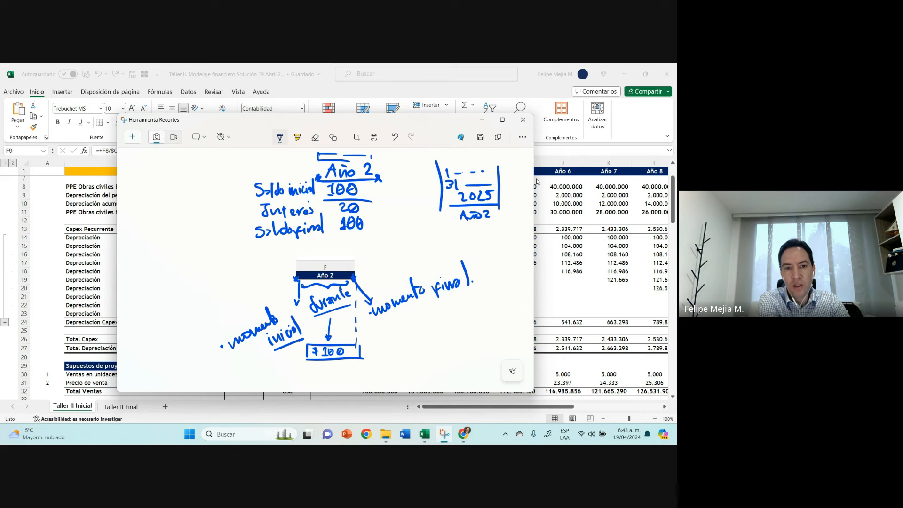
Step: Draw a red timeline from 0 to 1 with an upward arrow at point 1, erasing the extra 1 above it
{"action": "left_click", "coordinate": [279, 137]}
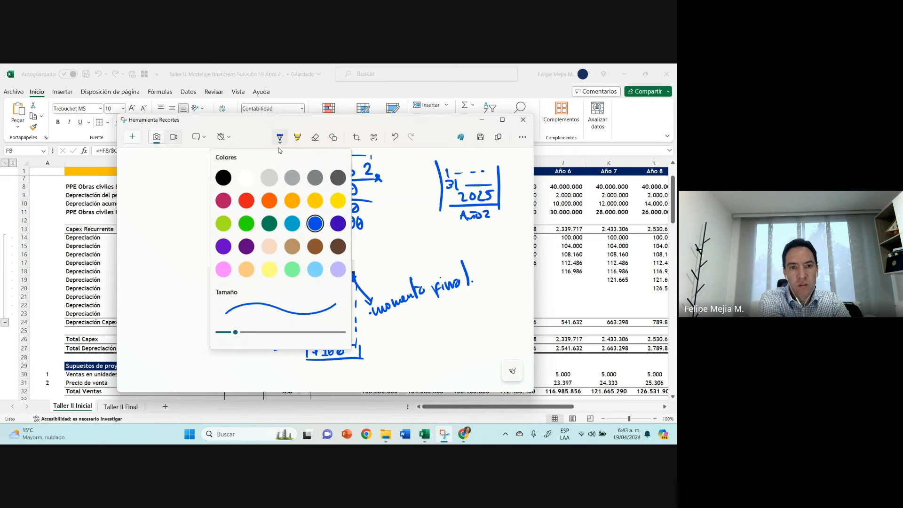
{"action": "left_click", "coordinate": [245, 208]}
{"action": "left_click_drag", "start_coordinate": [148, 227], "coordinate": [230, 229]}
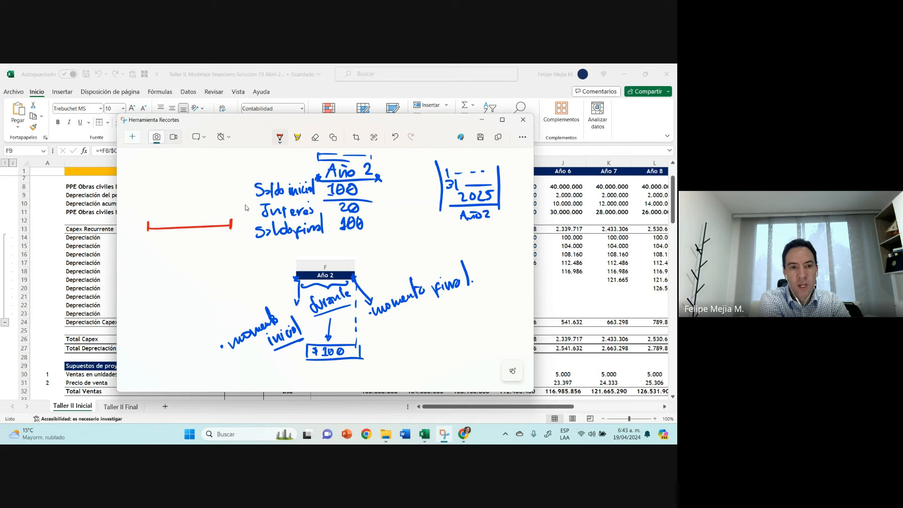
{"action": "left_click_drag", "start_coordinate": [148, 239], "coordinate": [138, 253]}
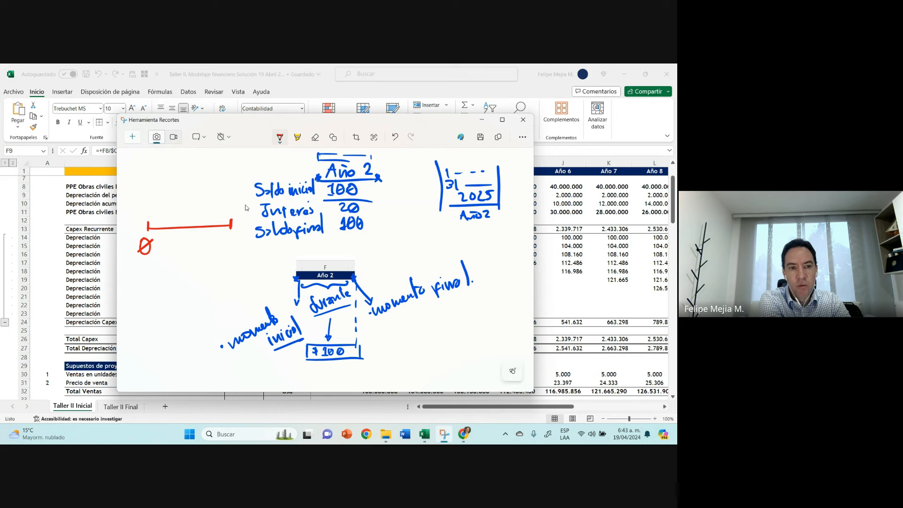
{"action": "left_click_drag", "start_coordinate": [230, 224], "coordinate": [238, 179]}
{"action": "left_click_drag", "start_coordinate": [235, 224], "coordinate": [236, 228]}
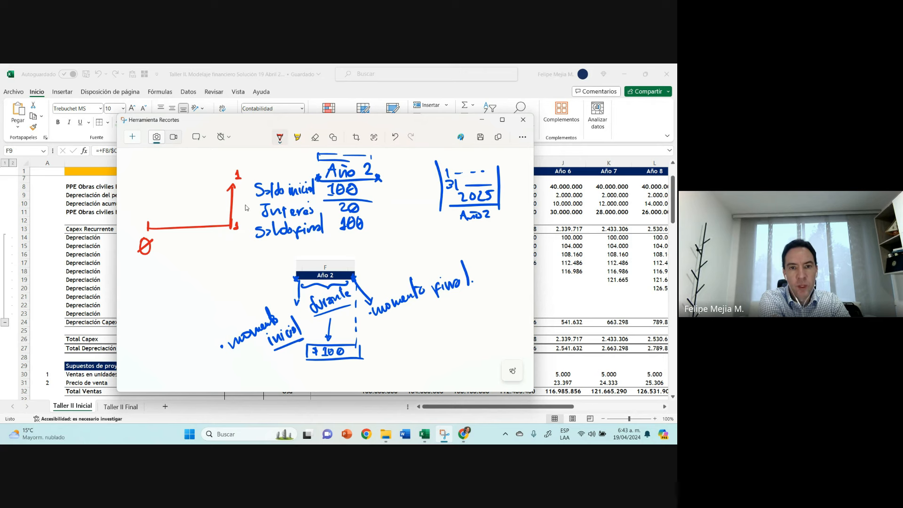
{"action": "left_click", "coordinate": [315, 136]}
{"action": "left_click_drag", "start_coordinate": [238, 172], "coordinate": [239, 179]}
{"action": "left_click", "coordinate": [280, 137]}
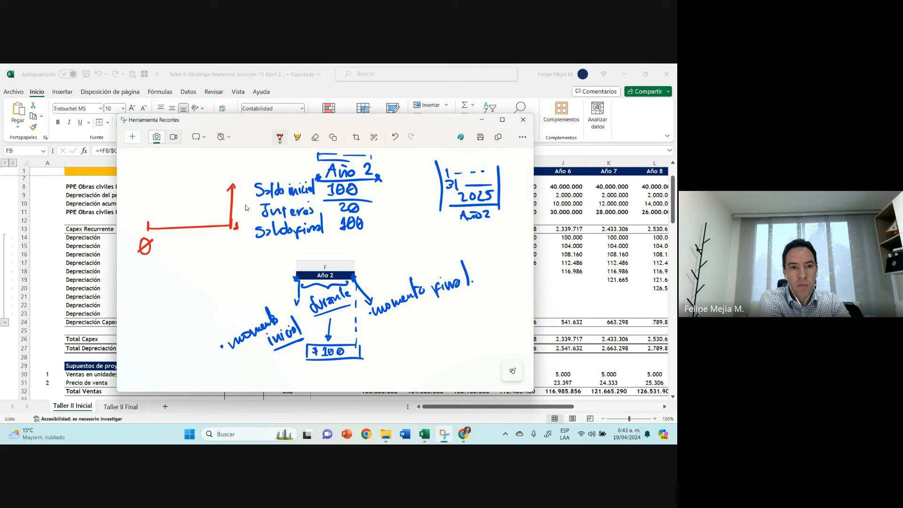
Step: Add a brace labelled "n = 1" under the red timeline and a downward line marked 10 at point 0
{"action": "mouse_move", "coordinate": [160, 235]}
{"action": "left_mouse_down"}
{"action": "mouse_move", "coordinate": [206, 240]}
{"action": "mouse_move", "coordinate": [225, 230]}
{"action": "left_mouse_up"}
{"action": "left_click_drag", "start_coordinate": [183, 262], "coordinate": [203, 257]}
{"action": "left_click_drag", "start_coordinate": [197, 260], "coordinate": [204, 261]}
{"action": "left_click_drag", "start_coordinate": [209, 253], "coordinate": [210, 259]}
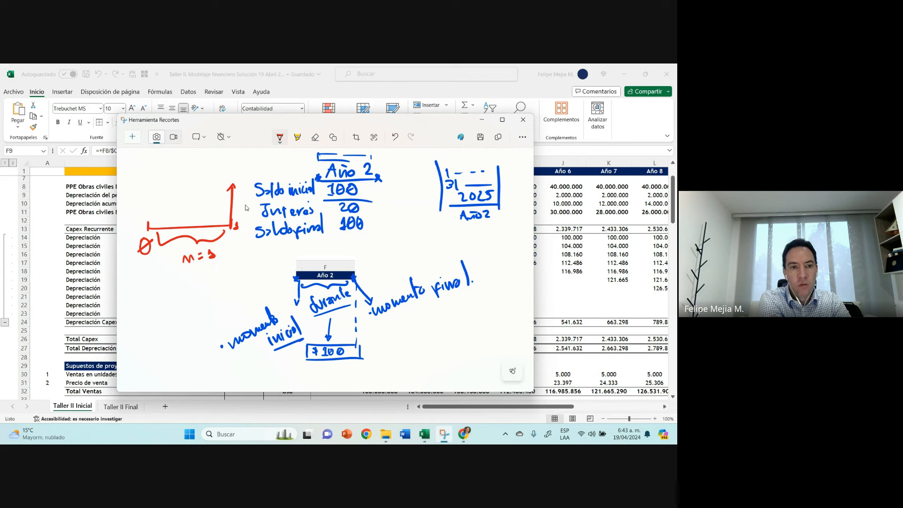
{"action": "left_click_drag", "start_coordinate": [149, 245], "coordinate": [145, 288]}
{"action": "left_click_drag", "start_coordinate": [149, 277], "coordinate": [148, 278]}
{"action": "left_click", "coordinate": [154, 283]}
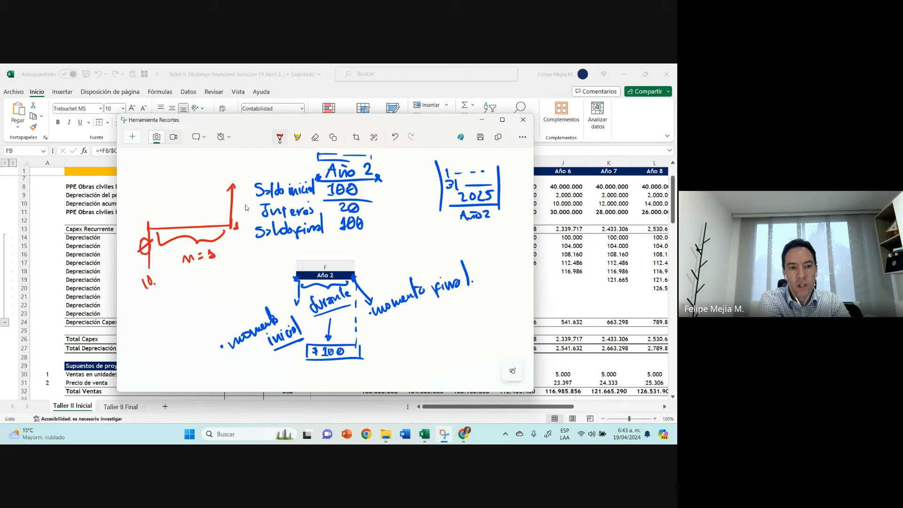
Step: Write the 10% rate above the red timeline, label the arrow's final amount, and underline the 0 and 1 points
{"action": "left_click_drag", "start_coordinate": [169, 199], "coordinate": [168, 210]}
{"action": "left_click_drag", "start_coordinate": [175, 200], "coordinate": [182, 205]}
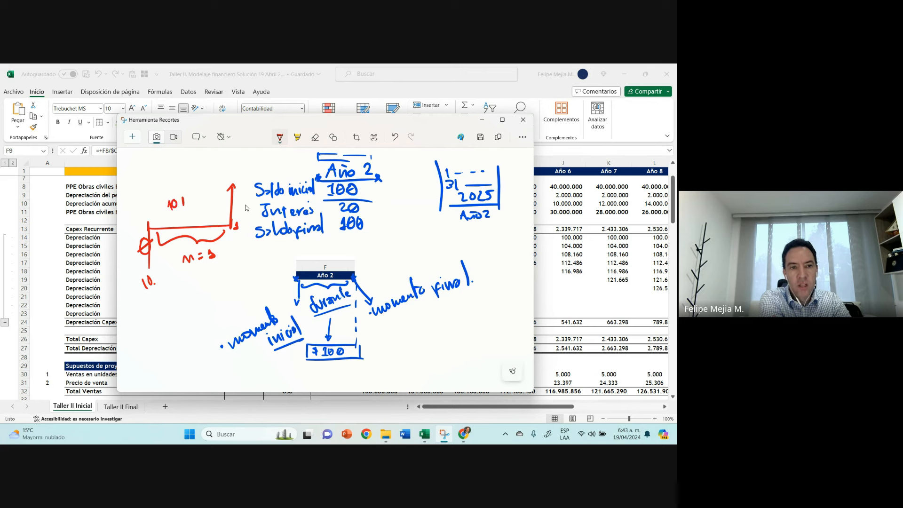
{"action": "left_click_drag", "start_coordinate": [230, 171], "coordinate": [252, 168]}
{"action": "left_click_drag", "start_coordinate": [236, 175], "coordinate": [235, 178]}
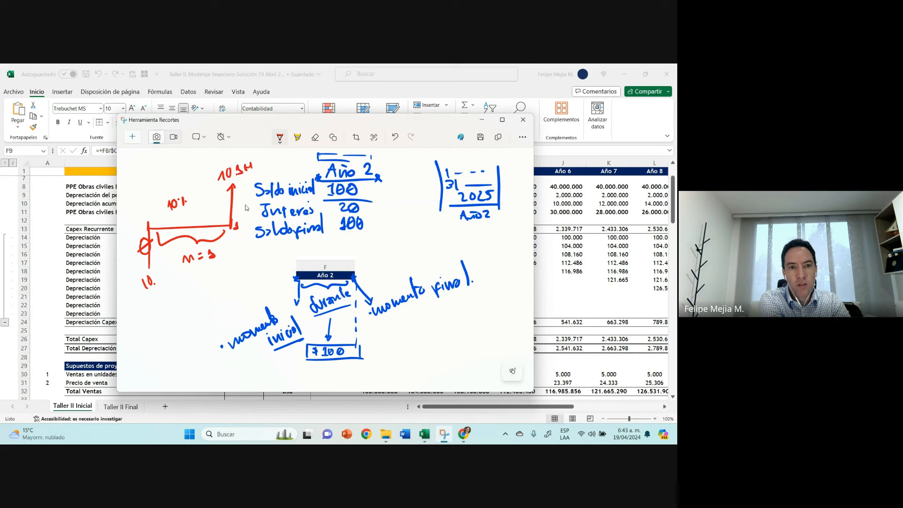
{"action": "left_click_drag", "start_coordinate": [234, 233], "coordinate": [242, 230]}
{"action": "left_click_drag", "start_coordinate": [138, 261], "coordinate": [143, 259]}
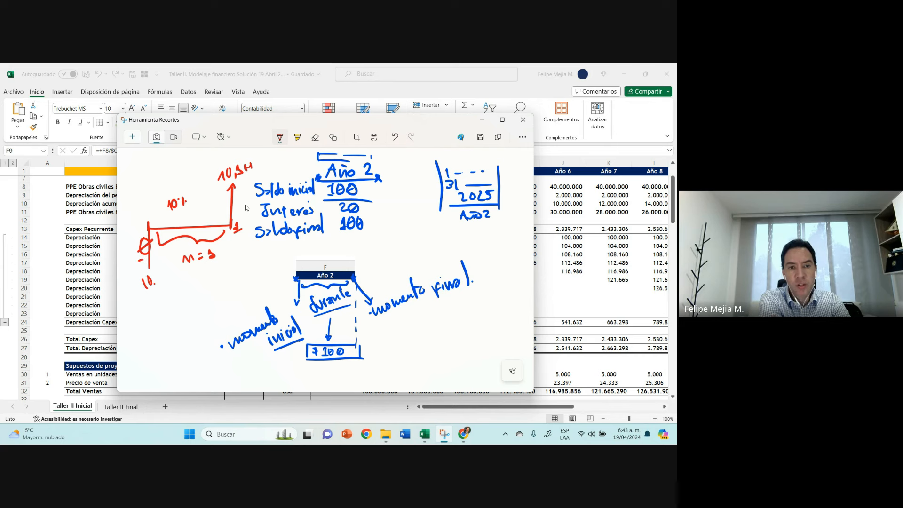
Step: Draw a dotted arc over the red timeline from point 1 back to point 0
{"action": "left_click", "coordinate": [228, 221]}
{"action": "left_click", "coordinate": [224, 217]}
{"action": "left_click", "coordinate": [218, 213]}
{"action": "left_click", "coordinate": [213, 211]}
{"action": "left_click", "coordinate": [207, 210]}
{"action": "left_click", "coordinate": [199, 209]}
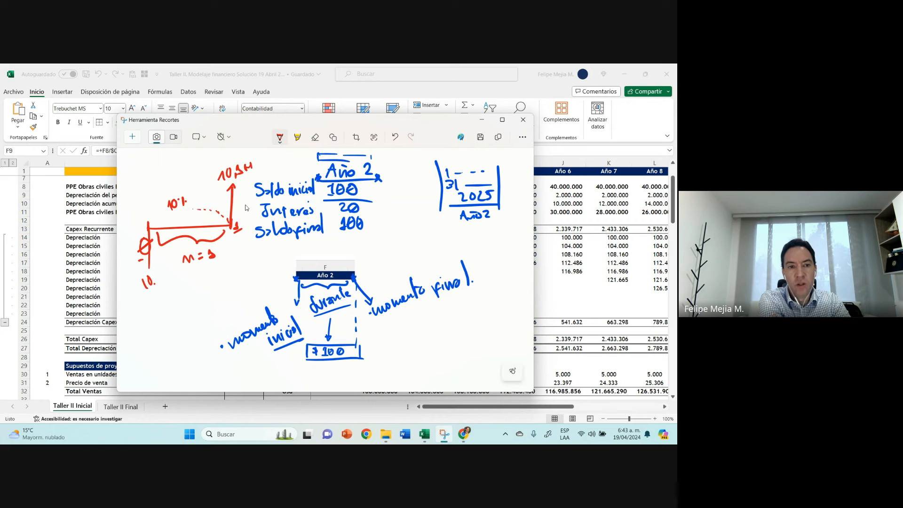
{"action": "left_click", "coordinate": [188, 208]}
{"action": "left_click", "coordinate": [178, 212]}
{"action": "left_click", "coordinate": [165, 214]}
{"action": "left_click", "coordinate": [160, 216]}
{"action": "left_click", "coordinate": [154, 219]}
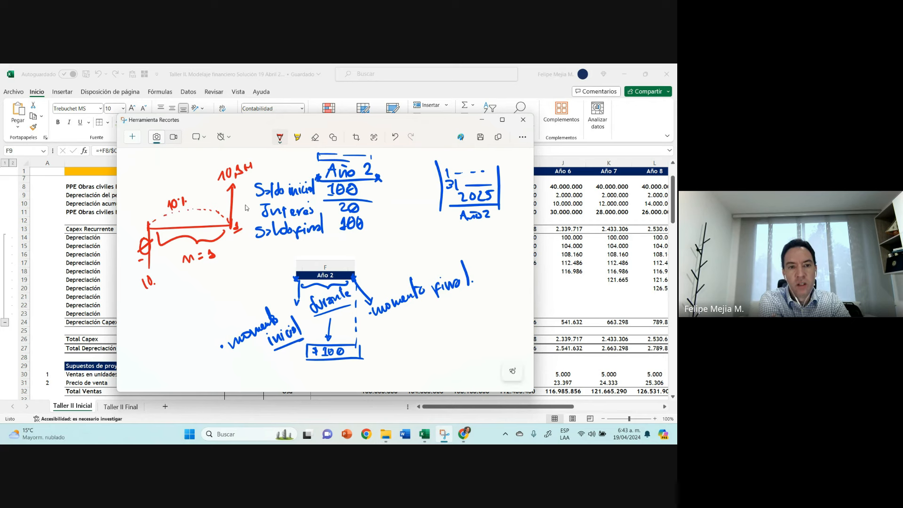
Step: Underline "n = 1", write 2000 and 100 below it, and sketch a small period line with 2000 above and 100 below
{"action": "mouse_move", "coordinate": [182, 273]}
{"action": "left_mouse_down"}
{"action": "mouse_move", "coordinate": [219, 261]}
{"action": "mouse_move", "coordinate": [205, 295]}
{"action": "mouse_move", "coordinate": [224, 285]}
{"action": "mouse_move", "coordinate": [206, 310]}
{"action": "mouse_move", "coordinate": [223, 300]}
{"action": "left_mouse_up"}
{"action": "left_click", "coordinate": [231, 292]}
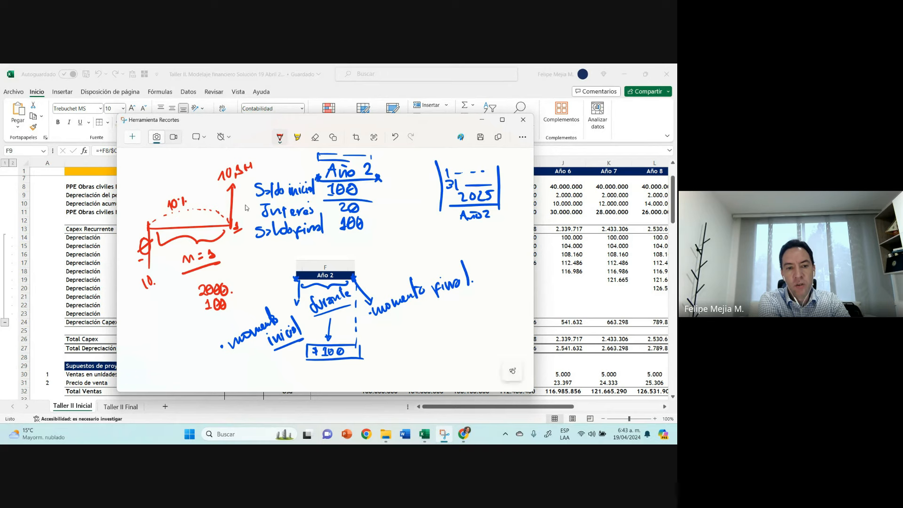
{"action": "mouse_move", "coordinate": [164, 327]}
{"action": "left_mouse_down"}
{"action": "mouse_move", "coordinate": [163, 343]}
{"action": "mouse_move", "coordinate": [213, 335]}
{"action": "mouse_move", "coordinate": [180, 328]}
{"action": "mouse_move", "coordinate": [189, 320]}
{"action": "left_mouse_up"}
{"action": "mouse_move", "coordinate": [196, 319]}
{"action": "left_mouse_down"}
{"action": "mouse_move", "coordinate": [197, 329]}
{"action": "mouse_move", "coordinate": [163, 330]}
{"action": "mouse_move", "coordinate": [177, 349]}
{"action": "left_mouse_up"}
{"action": "left_click_drag", "start_coordinate": [185, 339], "coordinate": [191, 341]}
{"action": "left_click_drag", "start_coordinate": [200, 354], "coordinate": [202, 354]}
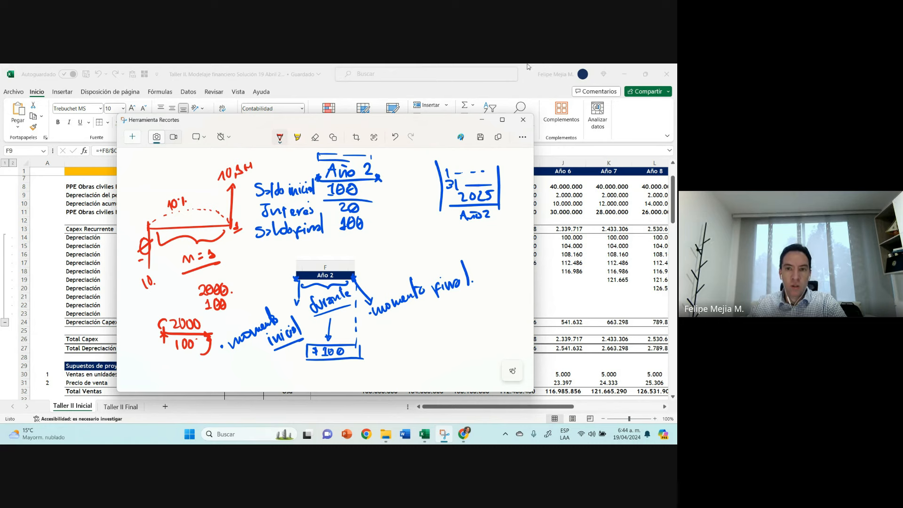
Step: Close the annotated capture, then inspect the Año 2 column and the Año 1 PPE Obras civiles Bruto formula in E8
{"action": "left_click", "coordinate": [522, 120]}
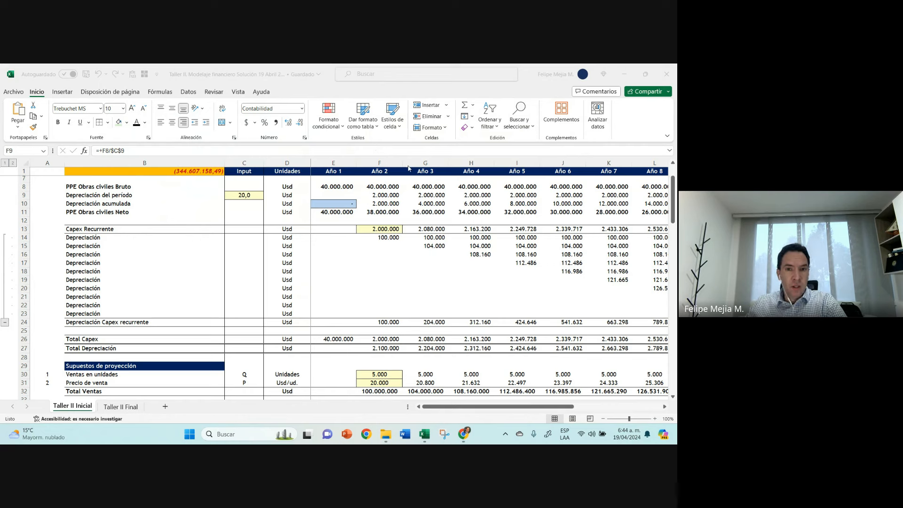
{"action": "left_click", "coordinate": [385, 163]}
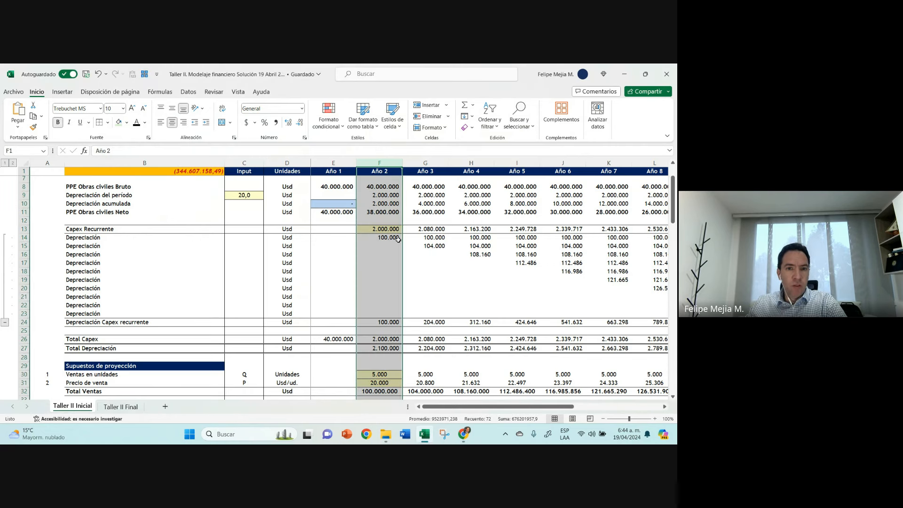
{"action": "left_click", "coordinate": [340, 186]}
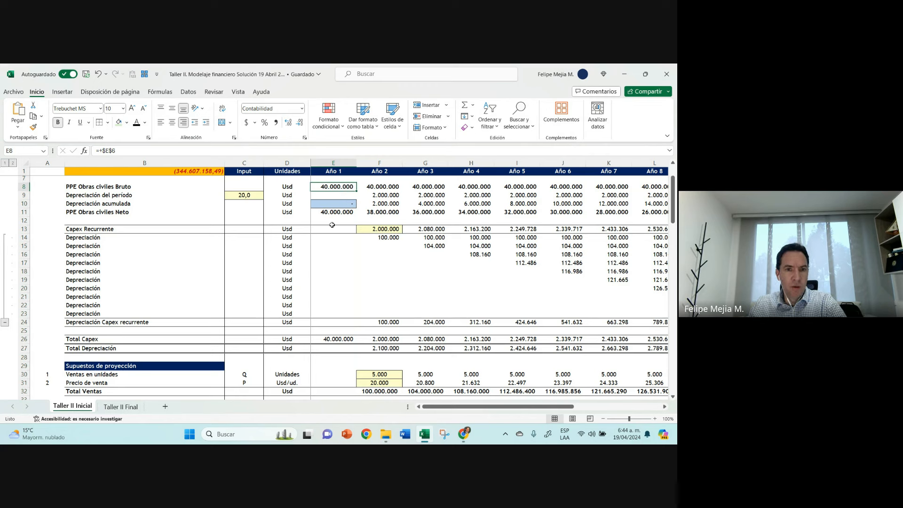
Step: Enter the present value formula +VNA(15%;E11) in E12, below the Año 1 PPE Obras civiles Neto
{"action": "left_click", "coordinate": [333, 220]}
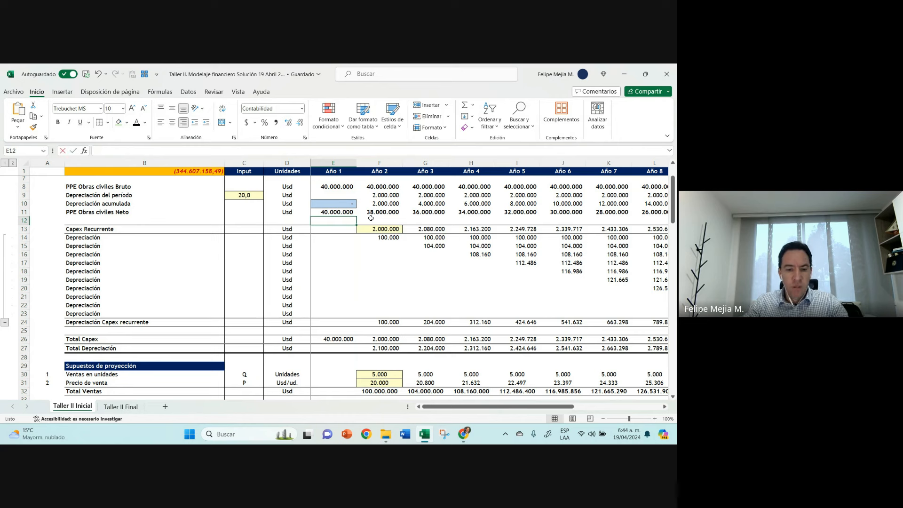
{"action": "type", "text": "+vna("}
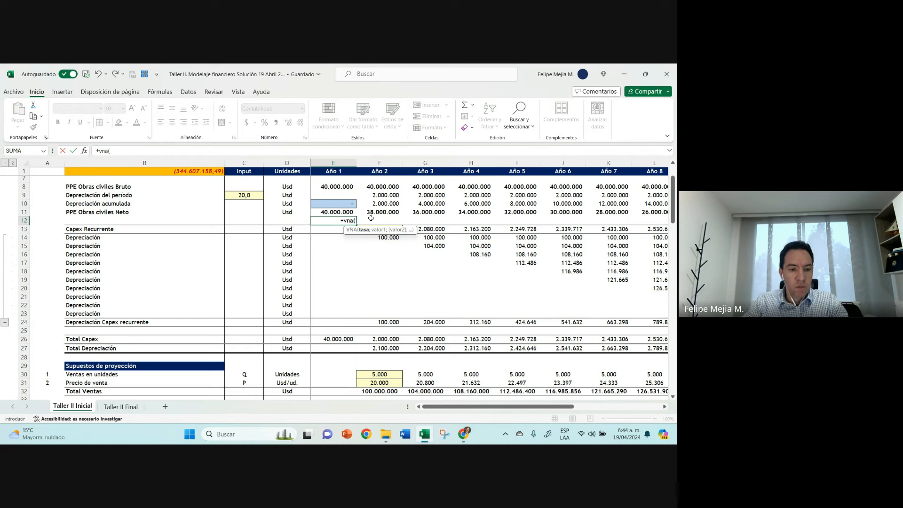
{"action": "type", "text": "15%"}
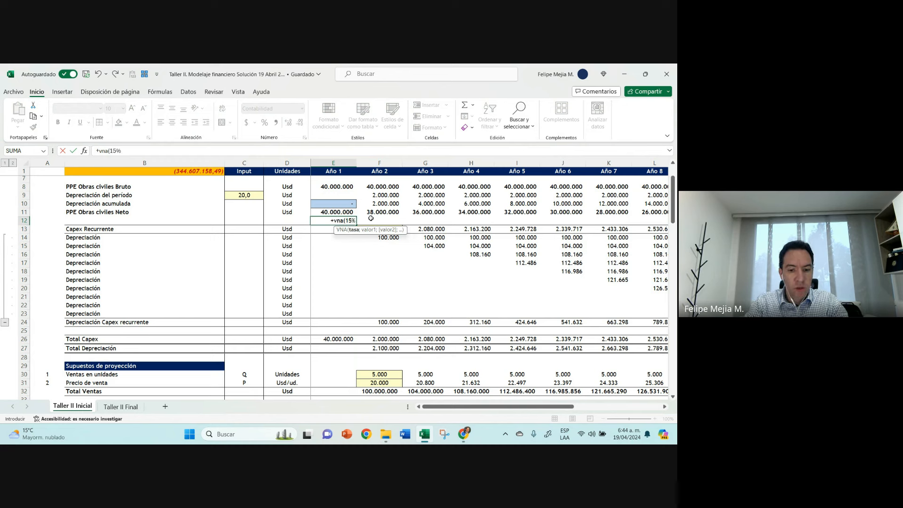
{"action": "type", "text": ";"}
{"action": "key", "text": "Up"}
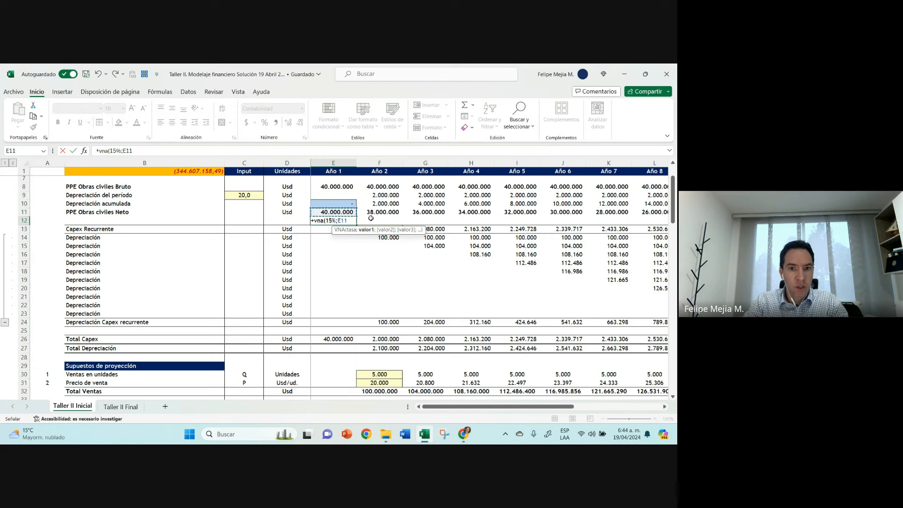
{"action": "key", "text": "ctrl+Return"}
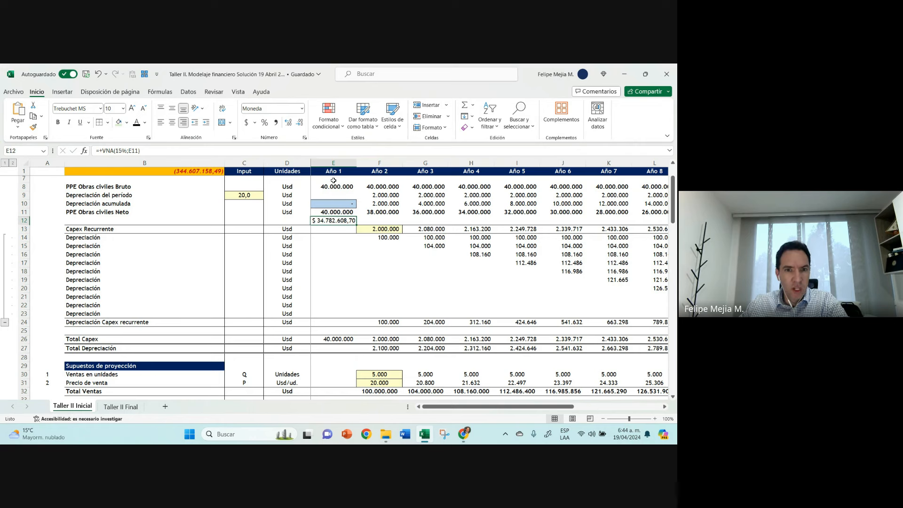
Step: Change the cash flow reference in E12's VNA formula to E6, the Año 1 Nueva Planta (Capex)
{"action": "double_click", "coordinate": [332, 219]}
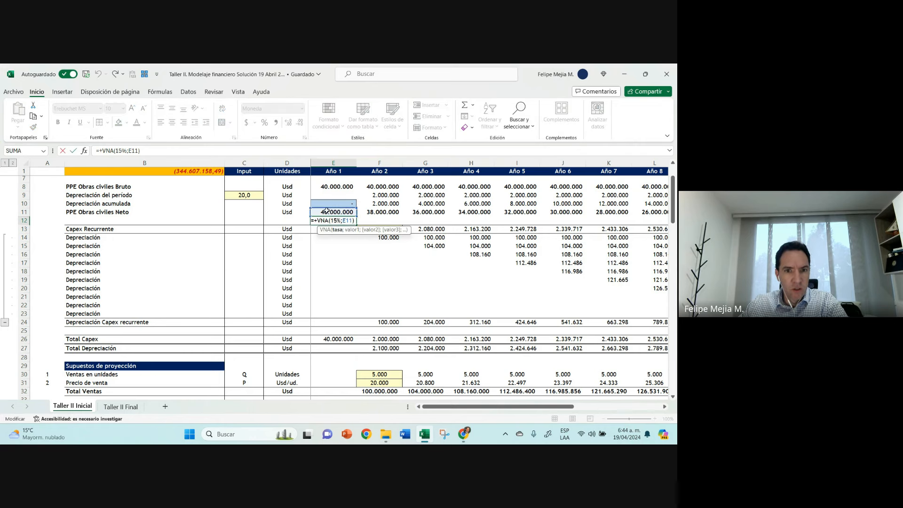
{"action": "scroll", "coordinate": [327, 210], "scroll_direction": "up", "scroll_amount": 2}
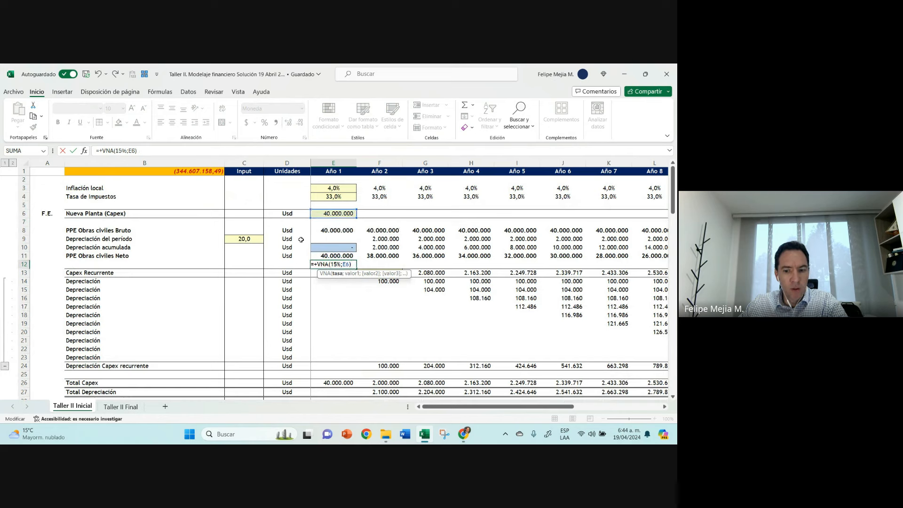
{"action": "key", "text": "Return"}
{"action": "left_click", "coordinate": [326, 264]}
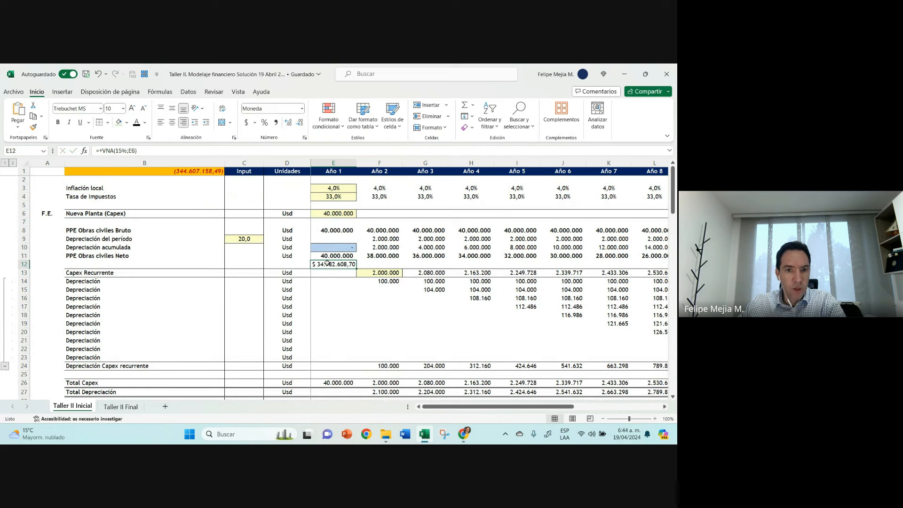
Step: Move the VNA formula from E12 to E7, directly below Nueva Planta (Capex), and remove its decimals
{"action": "left_click_drag", "start_coordinate": [328, 260], "coordinate": [337, 214]}
{"action": "left_click", "coordinate": [337, 212]}
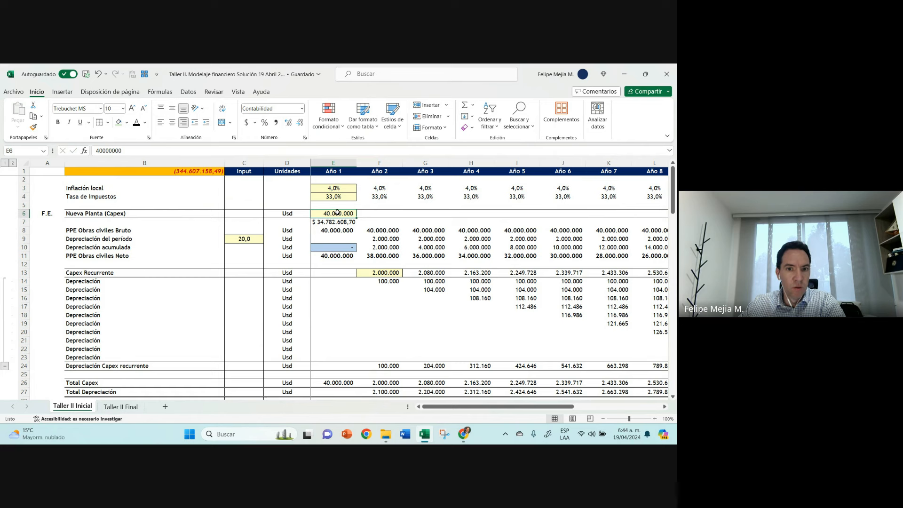
{"action": "mouse_move", "coordinate": [338, 211]}
{"action": "left_mouse_down"}
{"action": "mouse_move", "coordinate": [271, 217]}
{"action": "mouse_move", "coordinate": [310, 209]}
{"action": "mouse_move", "coordinate": [335, 218]}
{"action": "left_mouse_up"}
{"action": "left_click", "coordinate": [334, 223]}
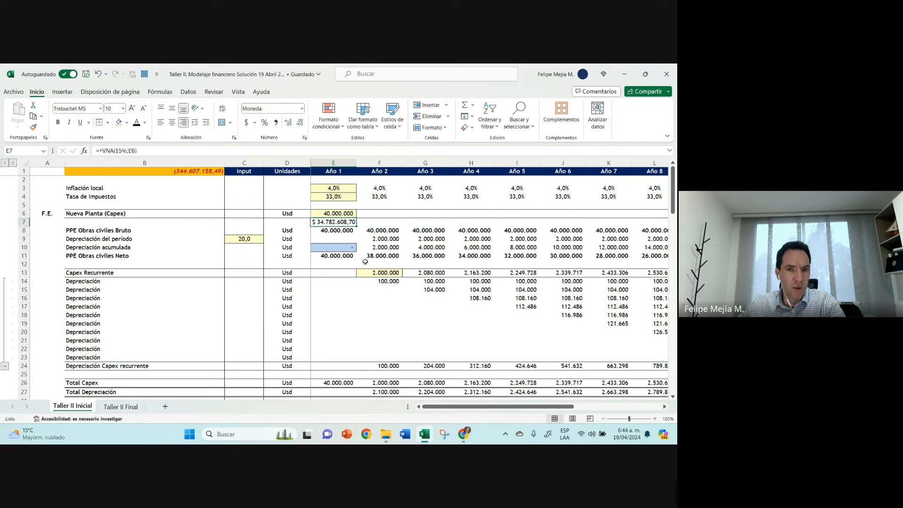
{"action": "left_click", "coordinate": [299, 122]}
{"action": "left_click", "coordinate": [299, 123]}
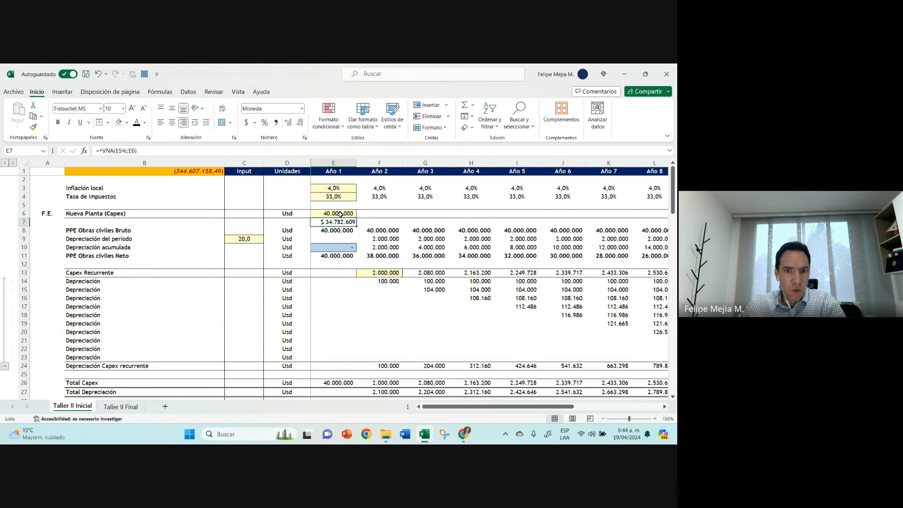
Step: Compare the Año 1 Capex in E6 with the discounted amount in E7, checking the Año 1 header and the header row
{"action": "left_click", "coordinate": [343, 213]}
{"action": "left_click", "coordinate": [351, 171]}
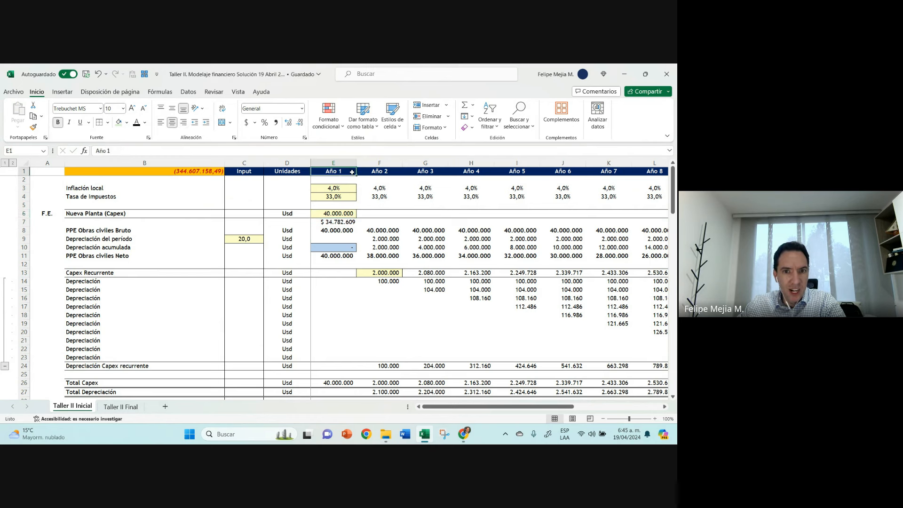
{"action": "left_click", "coordinate": [347, 221]}
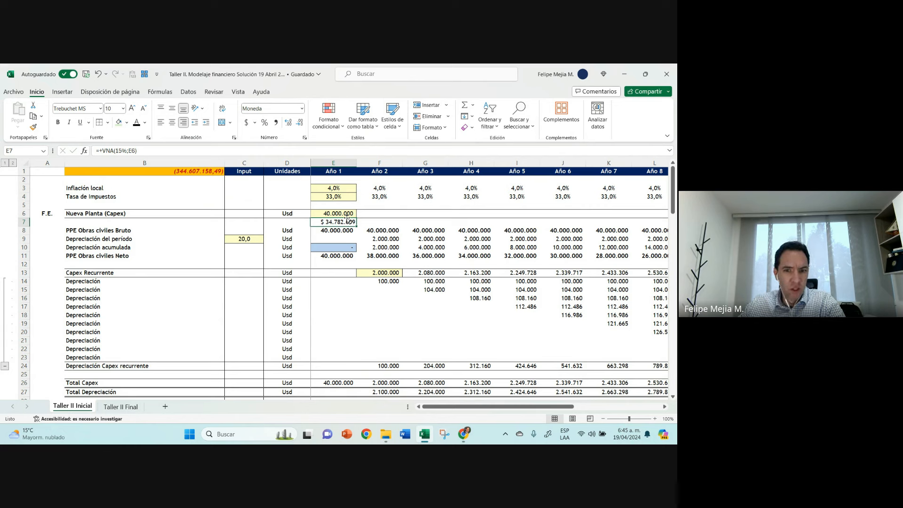
{"action": "left_click", "coordinate": [19, 171]}
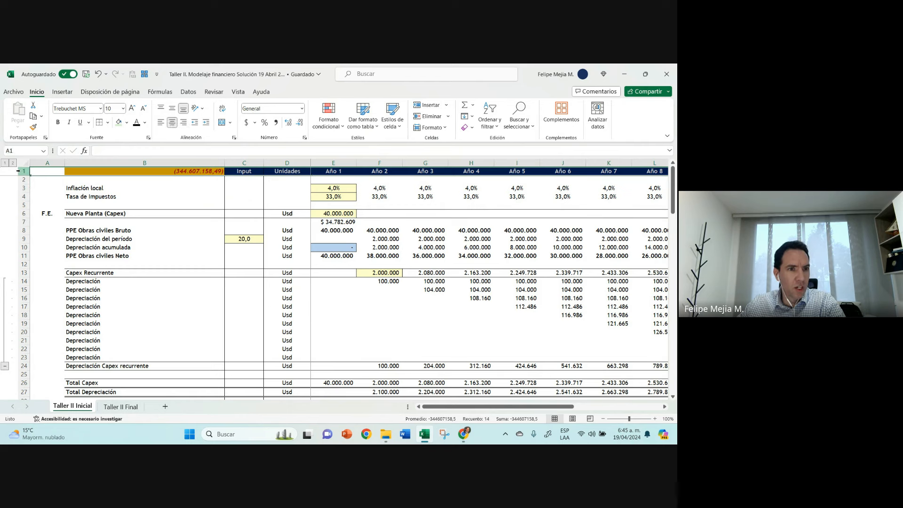
Step: Replace the VNA formula in E7 with a direct reference to E6 and clear the cell
{"action": "left_click", "coordinate": [334, 222]}
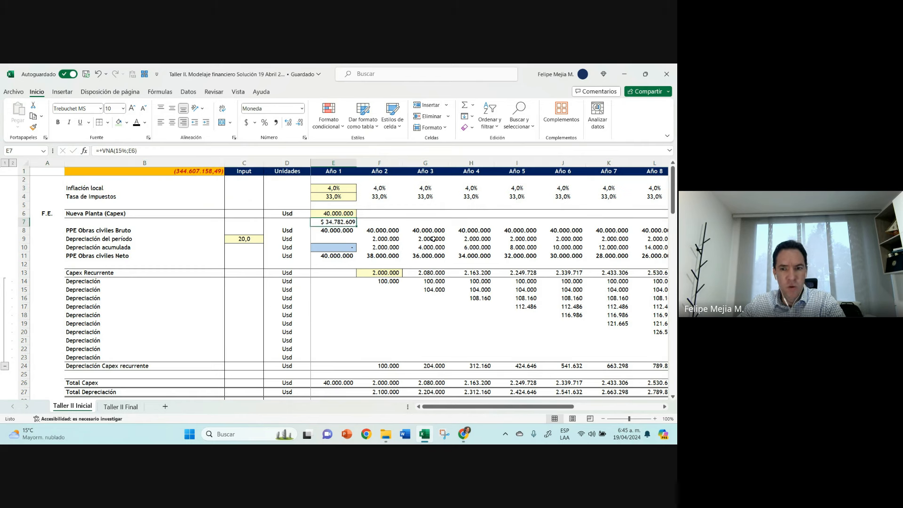
{"action": "type", "text": "+"}
{"action": "key", "text": "Up"}
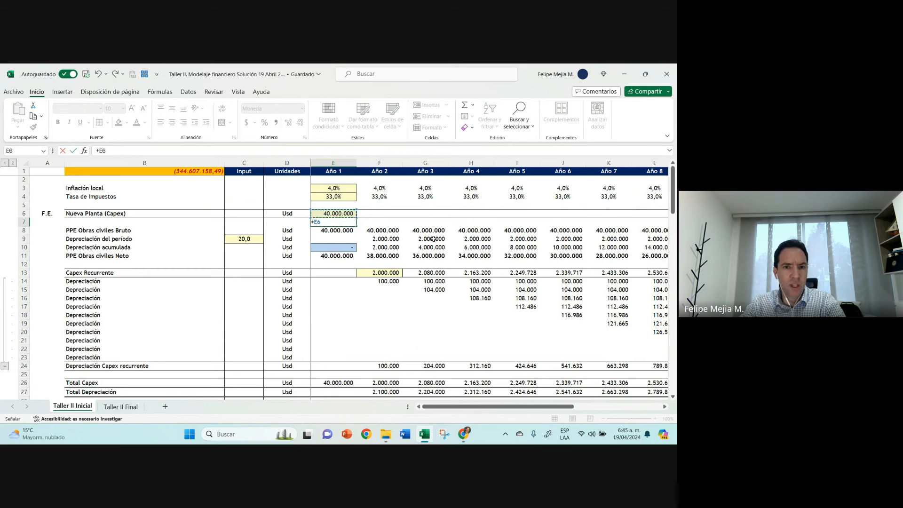
{"action": "key", "text": "ctrl+Return"}
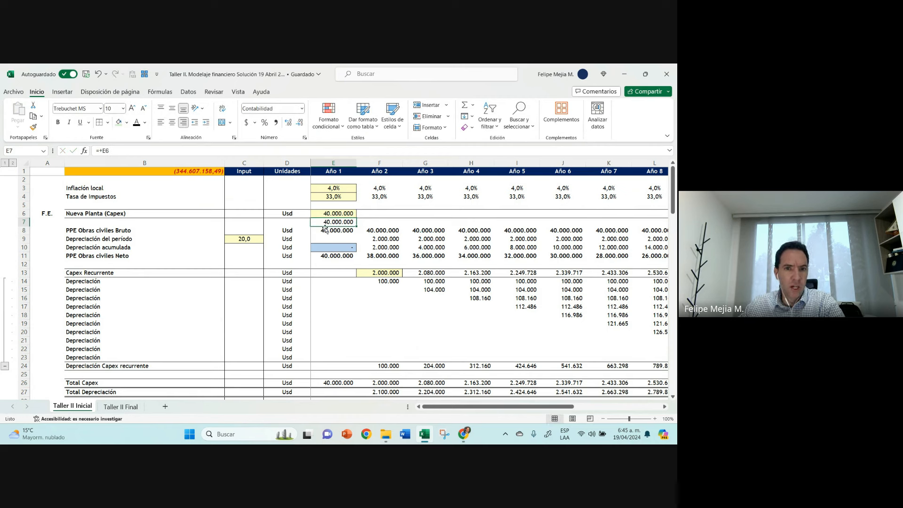
{"action": "key", "text": "Delete"}
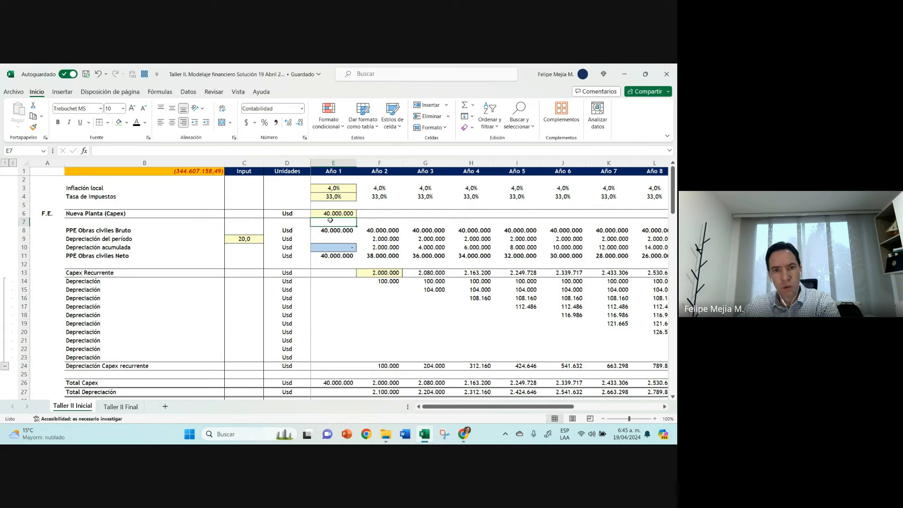
Step: Examine the Año 1 header and the Nueva Planta (Capex) cells for Año 1 and Año 2
{"action": "left_click", "coordinate": [348, 173]}
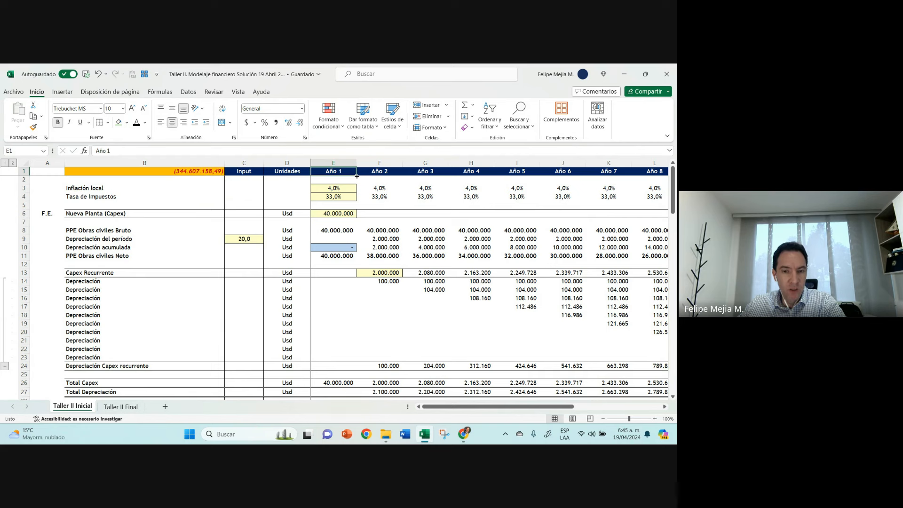
{"action": "left_click", "coordinate": [387, 212]}
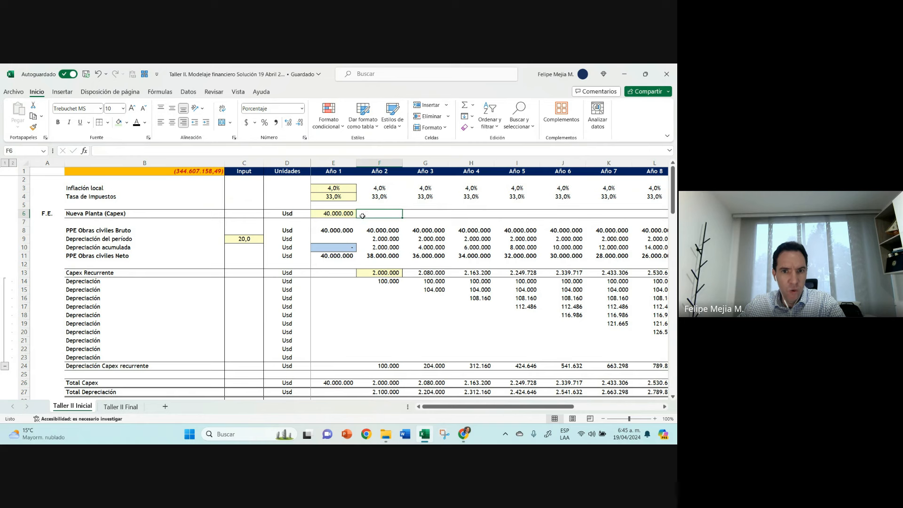
{"action": "left_click", "coordinate": [341, 215]}
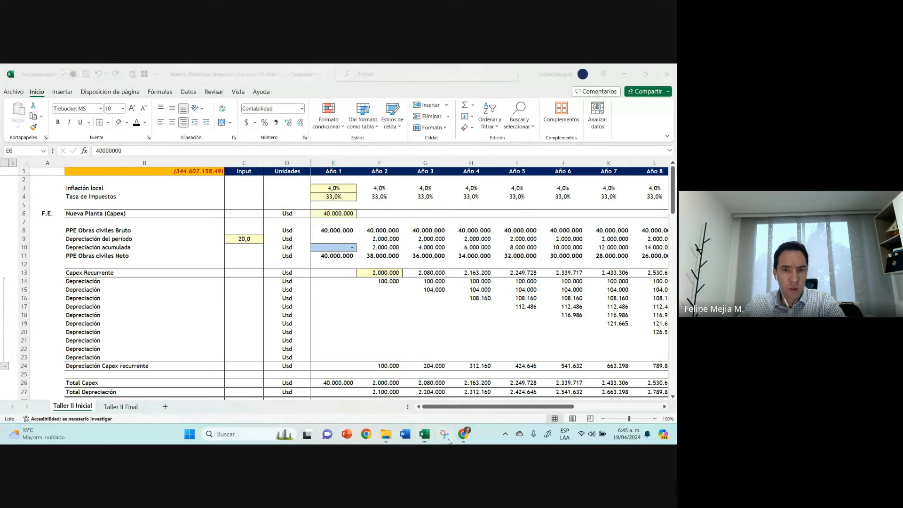
Step: Capture a blank area with the snipping tool and sketch a red timeline with 40 million below point 0 and 2M below point 1
{"action": "left_click", "coordinate": [150, 128]}
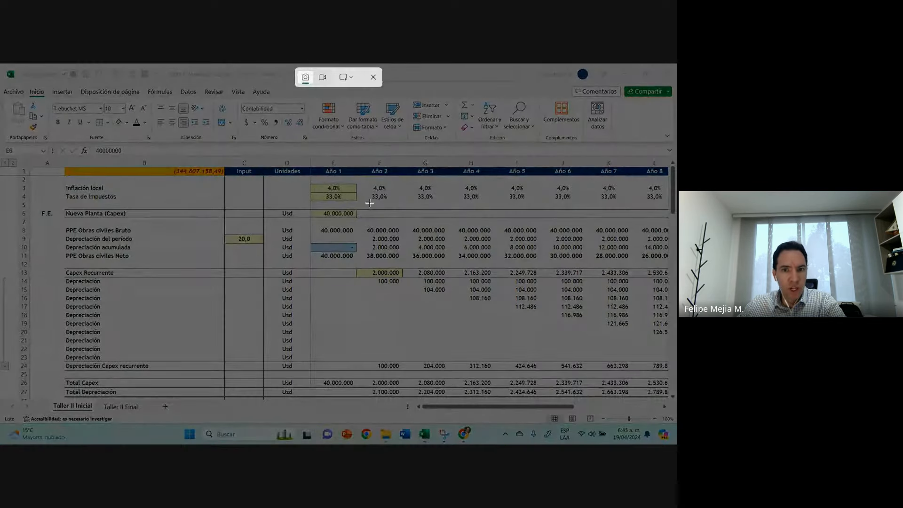
{"action": "left_click_drag", "start_coordinate": [369, 203], "coordinate": [657, 216]}
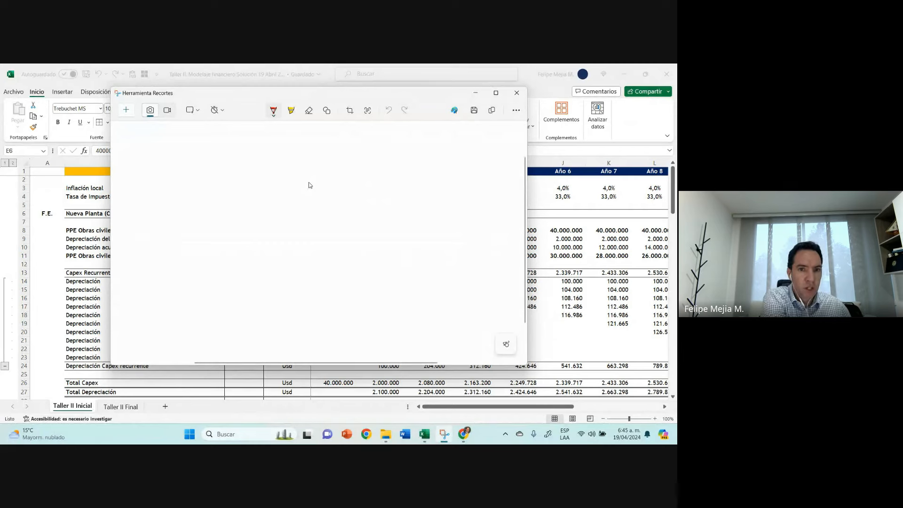
{"action": "mouse_move", "coordinate": [255, 208]}
{"action": "left_mouse_down"}
{"action": "mouse_move", "coordinate": [255, 227]}
{"action": "mouse_move", "coordinate": [383, 212]}
{"action": "left_mouse_up"}
{"action": "mouse_move", "coordinate": [254, 227]}
{"action": "left_mouse_down"}
{"action": "mouse_move", "coordinate": [257, 262]}
{"action": "mouse_move", "coordinate": [239, 279]}
{"action": "left_mouse_up"}
{"action": "left_click_drag", "start_coordinate": [246, 266], "coordinate": [245, 266]}
{"action": "left_click", "coordinate": [254, 279]}
{"action": "mouse_move", "coordinate": [285, 217]}
{"action": "left_mouse_down"}
{"action": "mouse_move", "coordinate": [292, 248]}
{"action": "mouse_move", "coordinate": [286, 242]}
{"action": "left_mouse_up"}
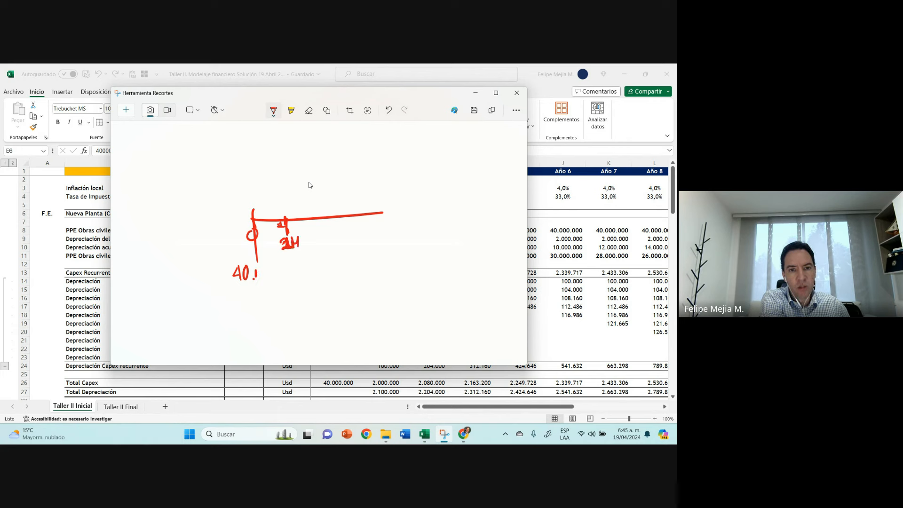
{"action": "left_click_drag", "start_coordinate": [255, 278], "coordinate": [267, 271]}
Step: Add the remaining period ticks and a tall upward line at the timeline's end, and draw arcs from the end back to point 0
{"action": "mouse_move", "coordinate": [333, 204]}
{"action": "left_mouse_down"}
{"action": "mouse_move", "coordinate": [333, 216]}
{"action": "mouse_move", "coordinate": [361, 215]}
{"action": "left_mouse_up"}
{"action": "left_click_drag", "start_coordinate": [376, 215], "coordinate": [374, 171]}
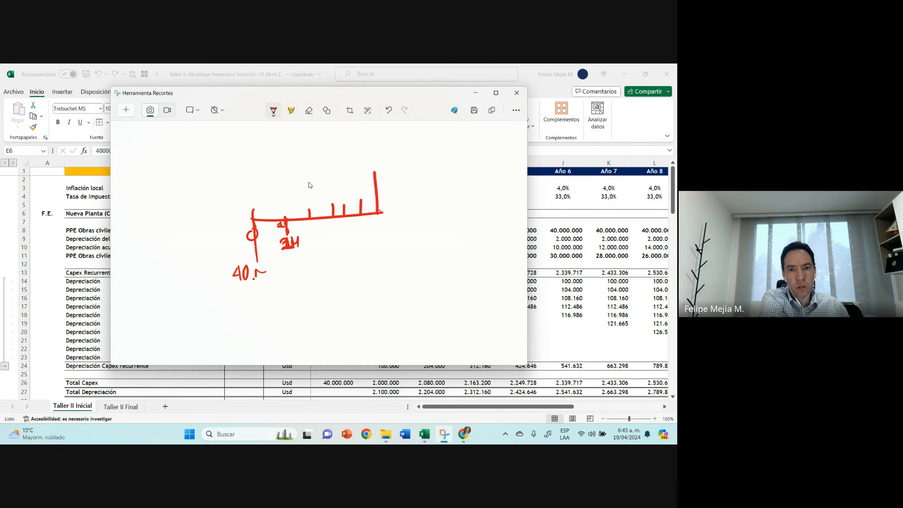
{"action": "mouse_move", "coordinate": [361, 216]}
{"action": "left_mouse_down"}
{"action": "mouse_move", "coordinate": [376, 210]}
{"action": "mouse_move", "coordinate": [248, 227]}
{"action": "left_mouse_up"}
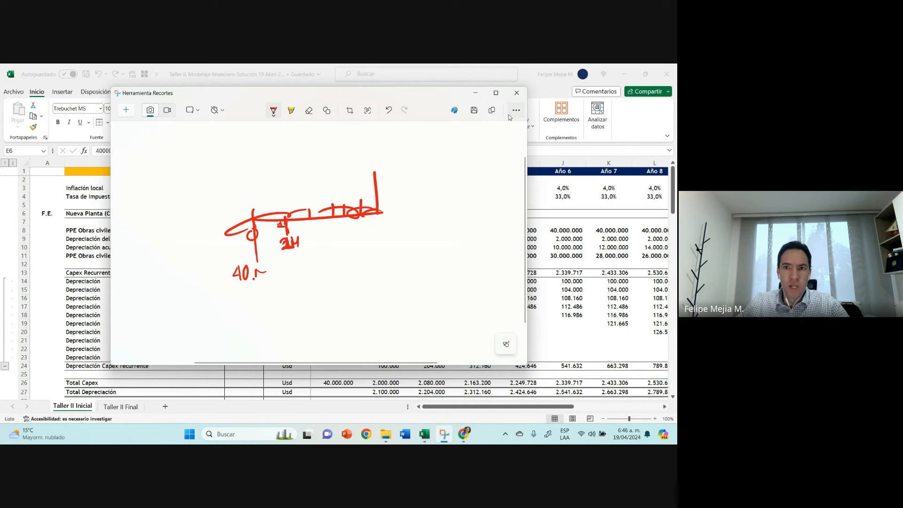
Step: Close the timeline sketch and inspect the contents of the Año 1 Nueva Planta (Capex) cell E6 without changing them
{"action": "left_click", "coordinate": [517, 92]}
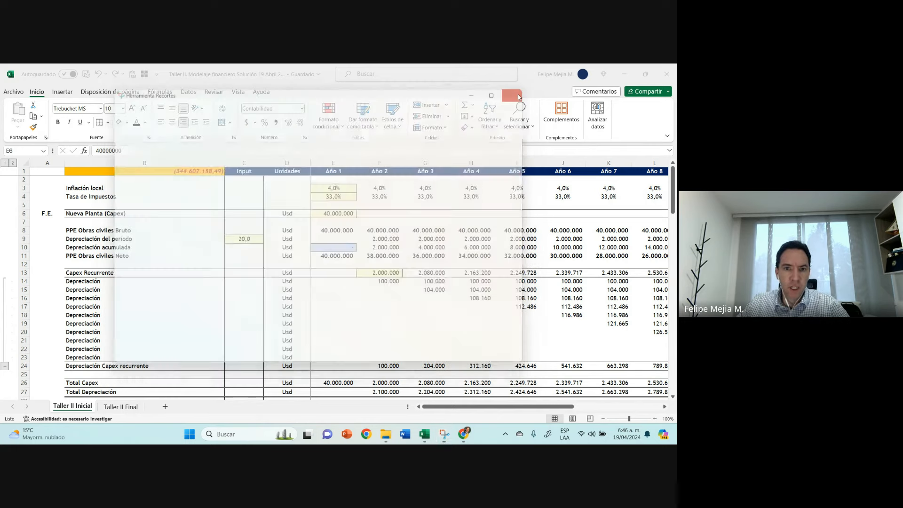
{"action": "double_click", "coordinate": [337, 213]}
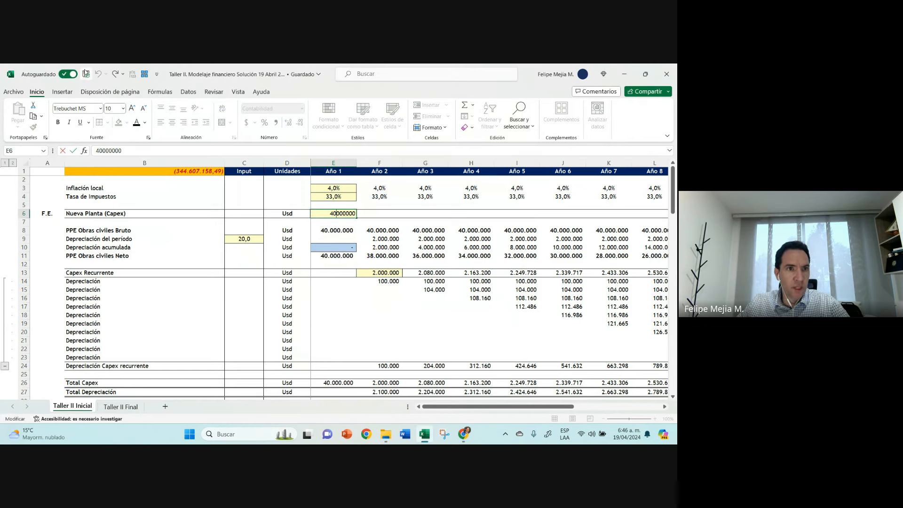
{"action": "key", "text": "Escape"}
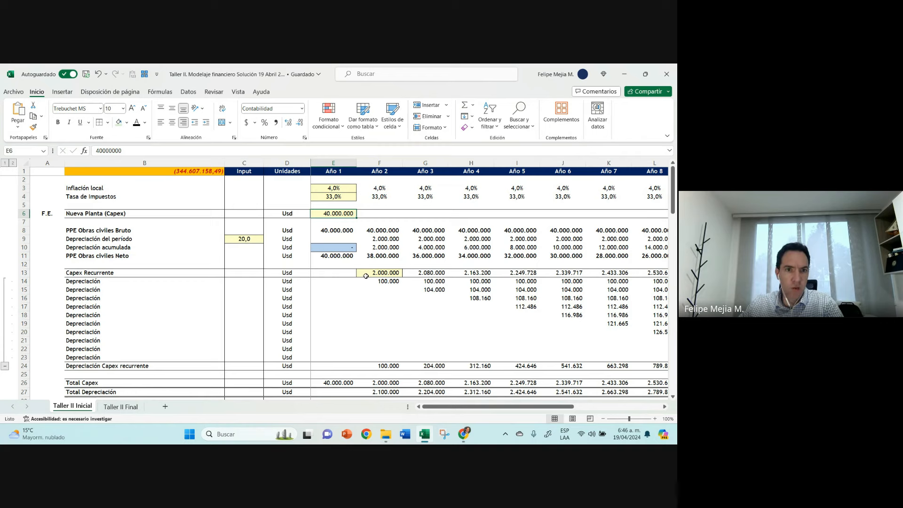
Step: Switch to the Chrome window with the Meet call and open YouTube in a new tab
{"action": "mouse_move", "coordinate": [463, 433]}
{"action": "left_click", "coordinate": [413, 382]}
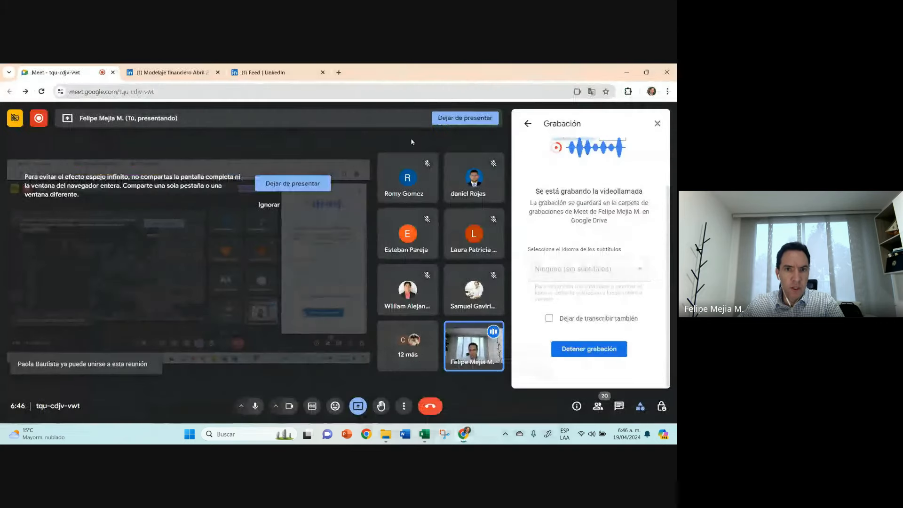
{"action": "left_click", "coordinate": [338, 72]}
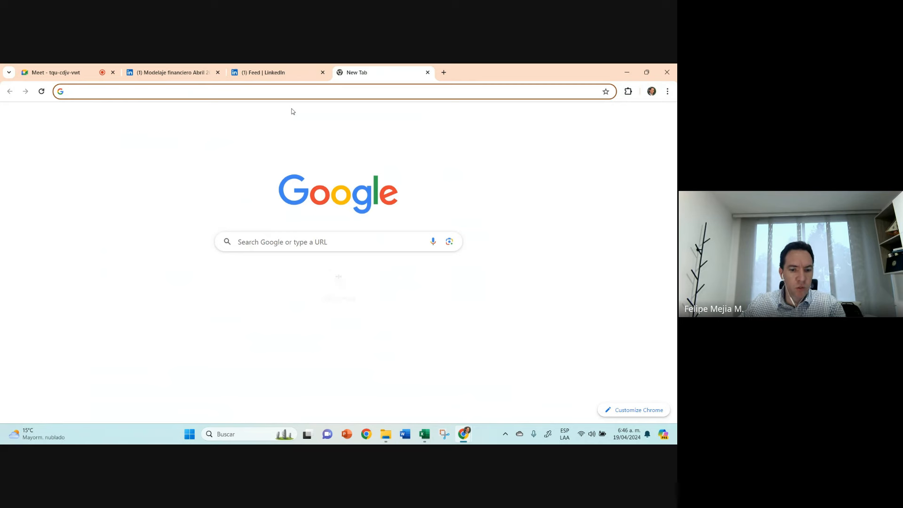
{"action": "type", "text": "youtube.com"}
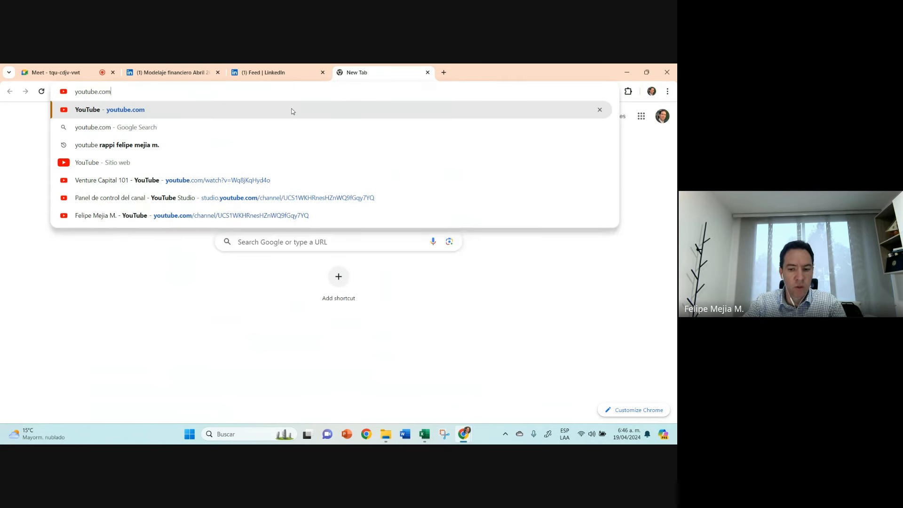
{"action": "key", "text": "Return"}
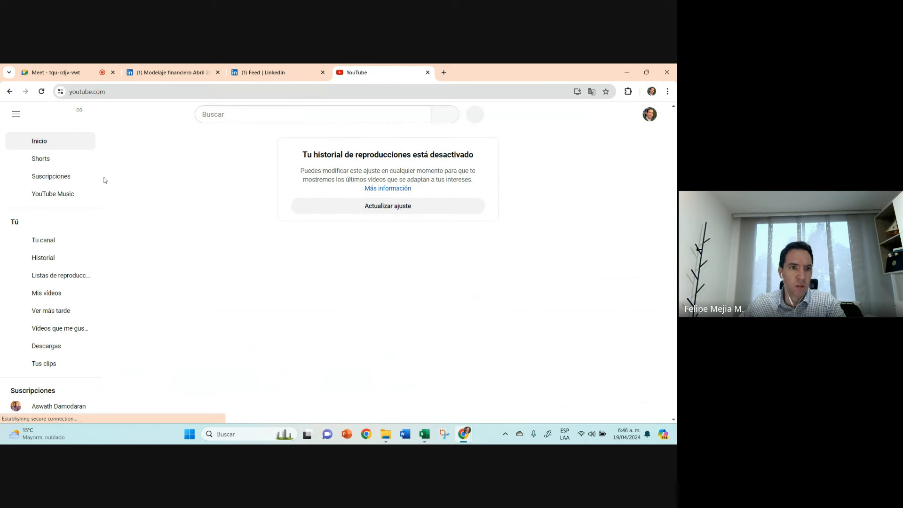
Step: Open the signed-in account's own YouTube channel page and browse down to its Vídeos section
{"action": "left_click", "coordinate": [649, 114]}
{"action": "left_click", "coordinate": [560, 142]}
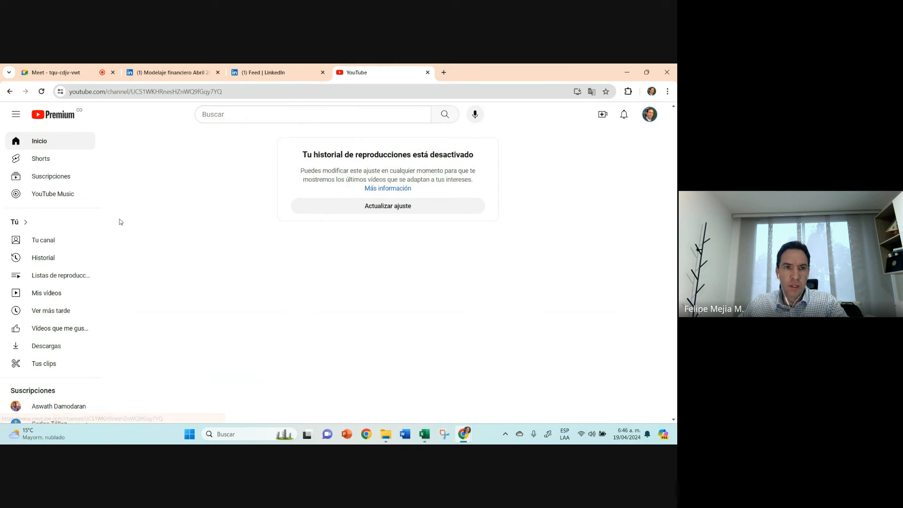
{"action": "scroll", "coordinate": [289, 253], "scroll_direction": "down", "scroll_amount": 2}
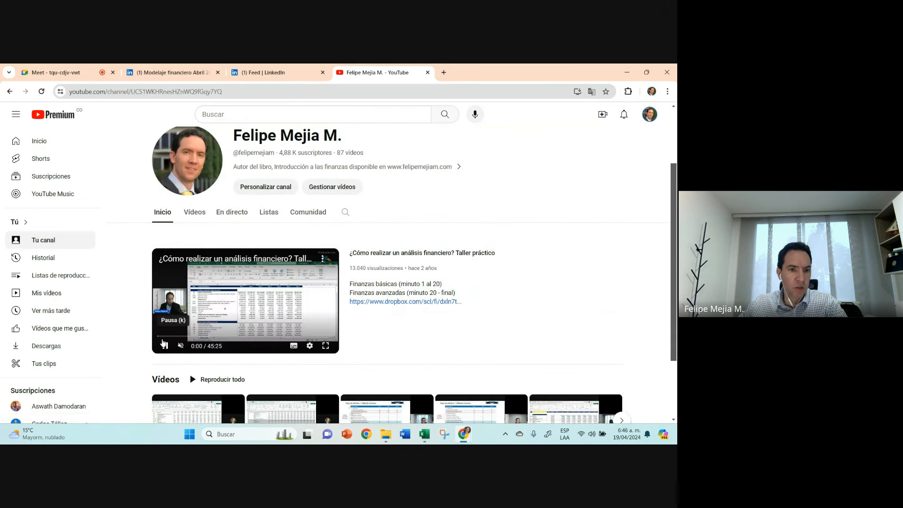
Step: Open the channel's Matemáticas financieras playlist, pause its first video and jump to about 1:34 to show the future value example
{"action": "left_click", "coordinate": [268, 211]}
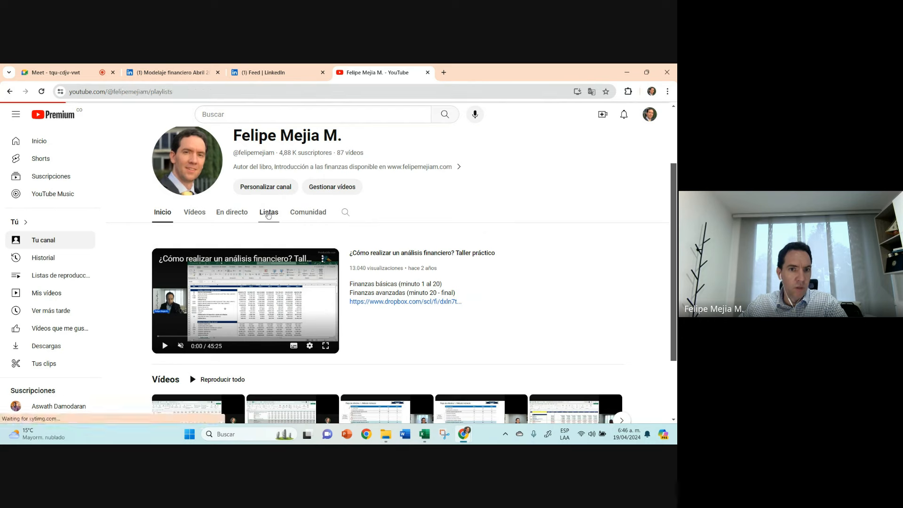
{"action": "scroll", "coordinate": [291, 227], "scroll_direction": "down", "scroll_amount": 3}
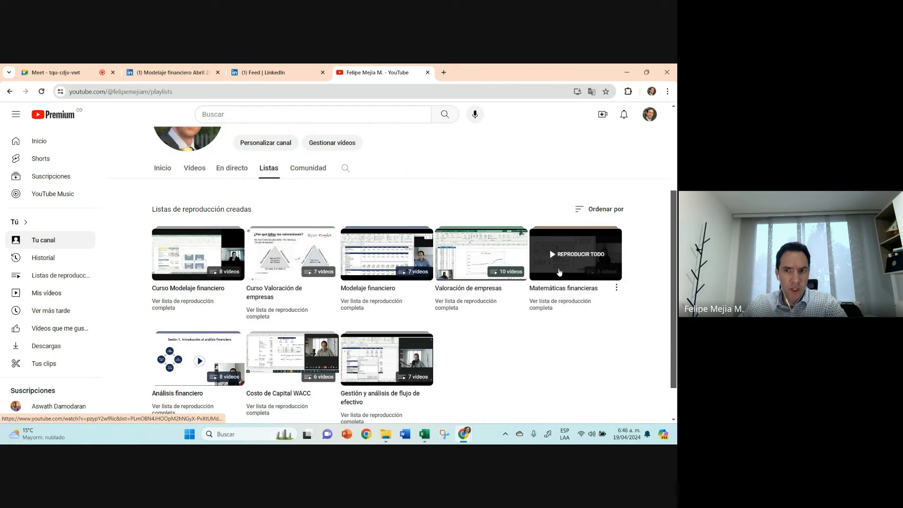
{"action": "left_click", "coordinate": [559, 271]}
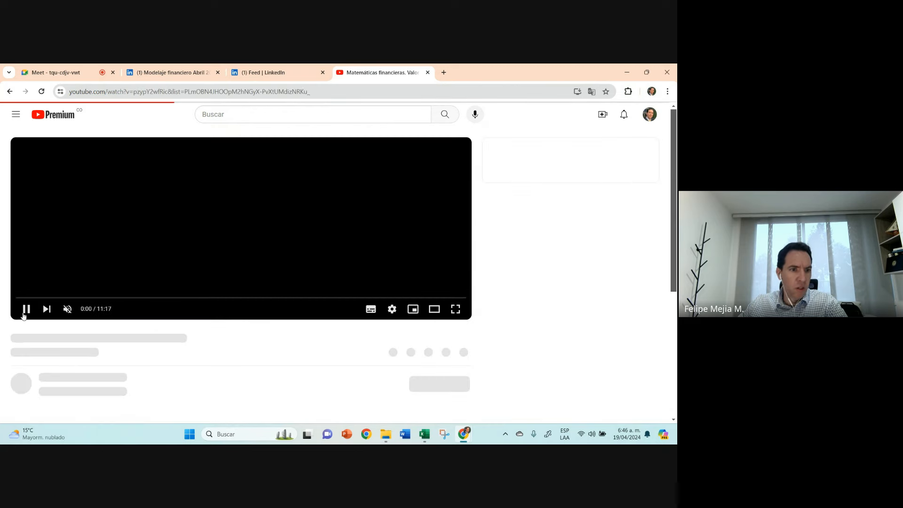
{"action": "left_click", "coordinate": [47, 309]}
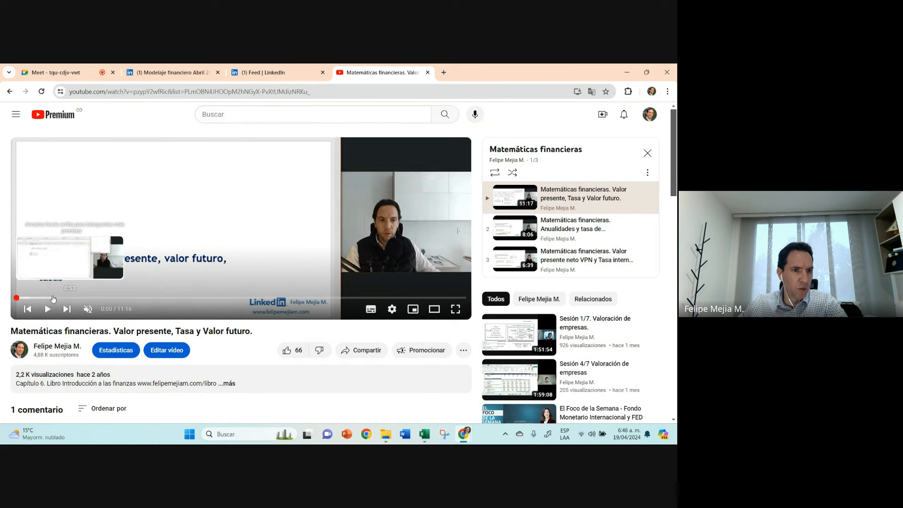
{"action": "left_click", "coordinate": [80, 298]}
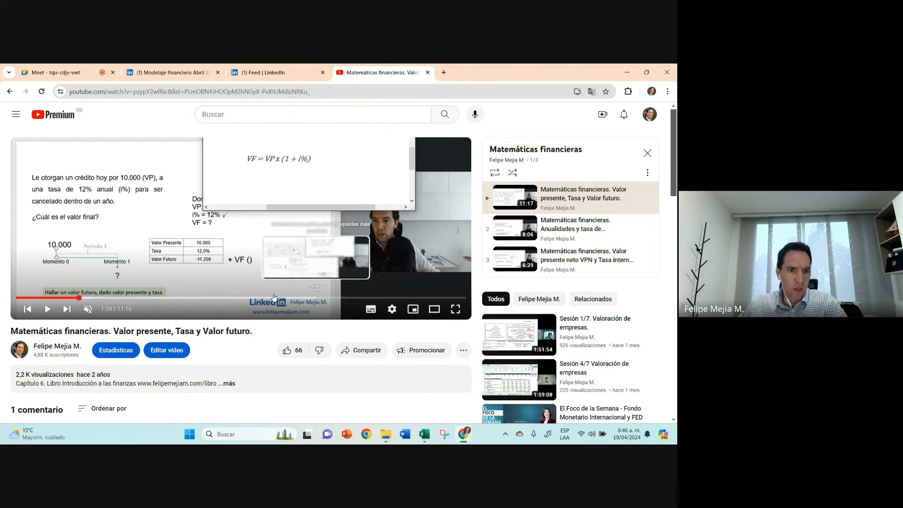
Step: Show the playlist's VPN and TIR video paused at 2:43 and 2:54, and return to the Taller II workbook in Excel
{"action": "left_click", "coordinate": [573, 257]}
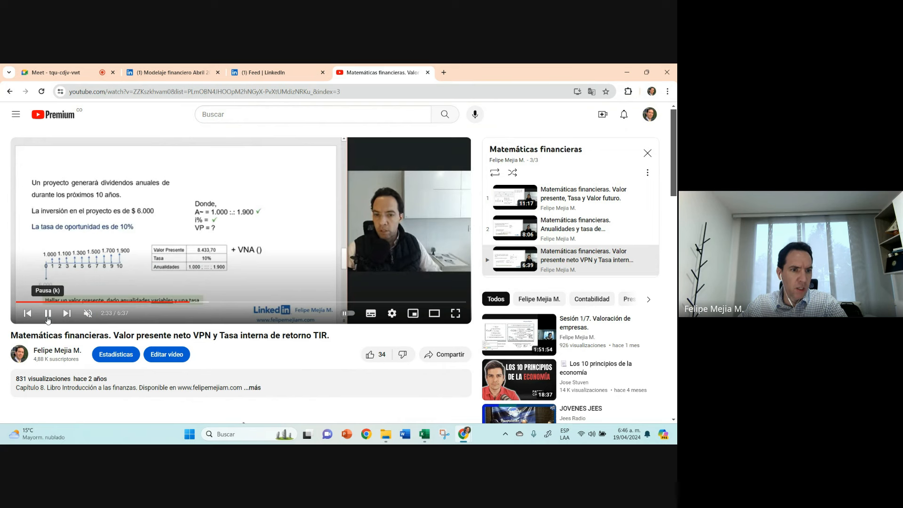
{"action": "left_click", "coordinate": [47, 321]}
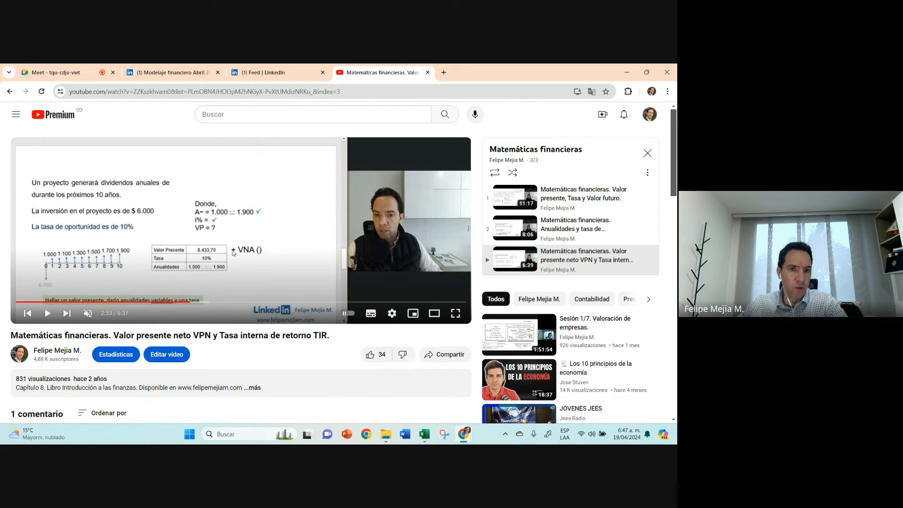
{"action": "left_click", "coordinate": [201, 303]}
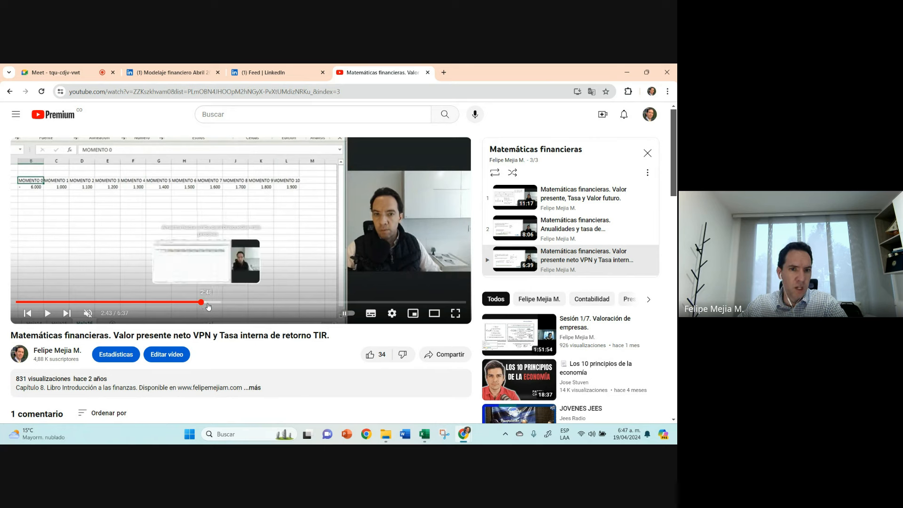
{"action": "left_click", "coordinate": [214, 303]}
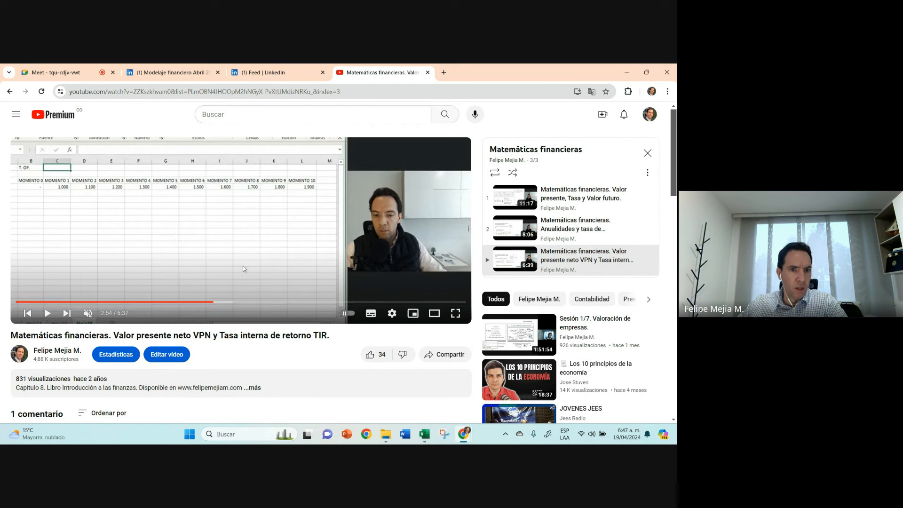
{"action": "left_click", "coordinate": [427, 437]}
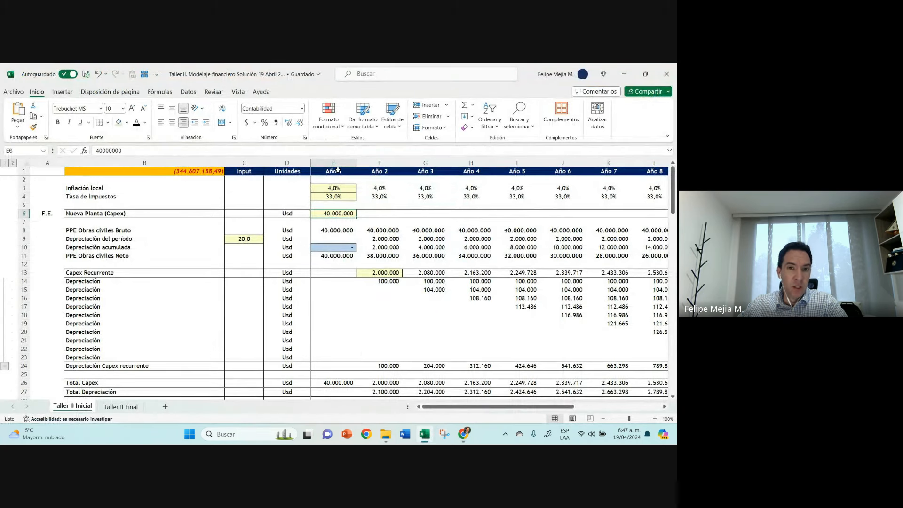
Step: Try the header Año 0 in cell E1 in place of Año 1, and undo the change
{"action": "left_click", "coordinate": [338, 171]}
{"action": "key", "text": "F2"}
{"action": "key", "text": "BackSpace"}
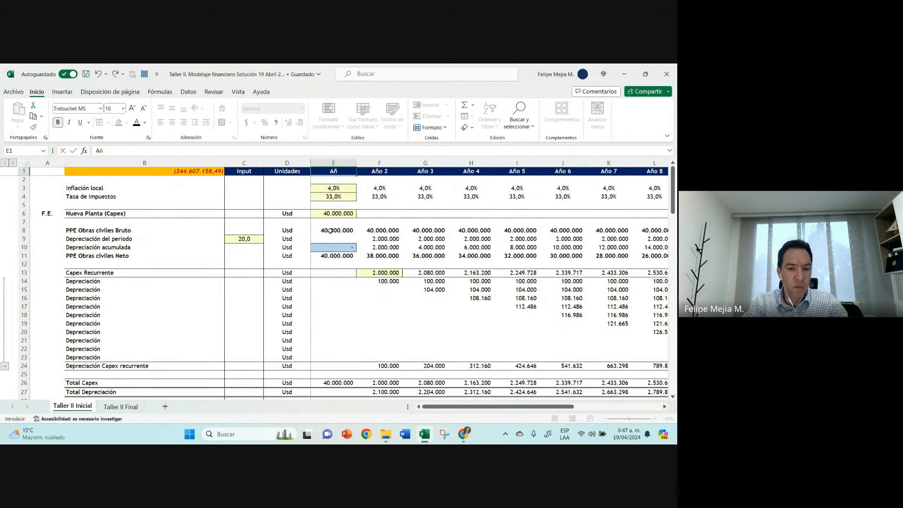
{"action": "type", "text": "0"}
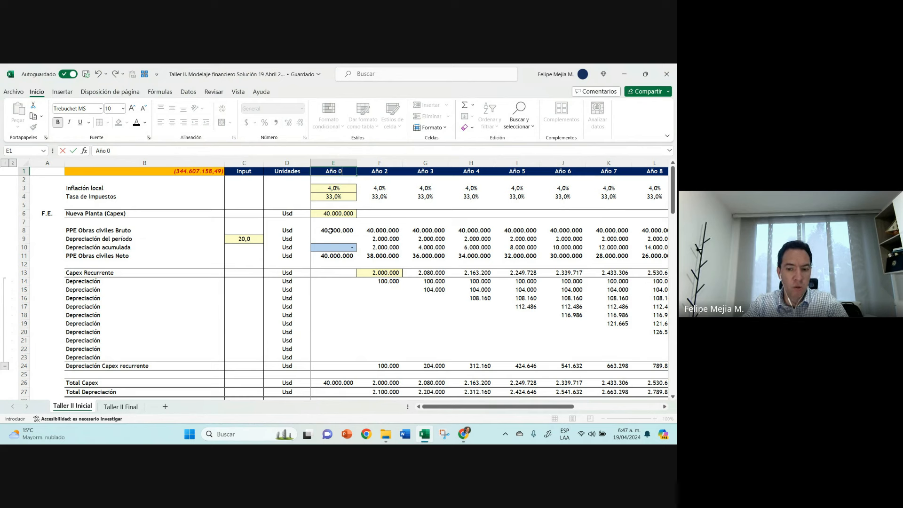
{"action": "key", "text": "Escape"}
{"action": "key", "text": "Return"}
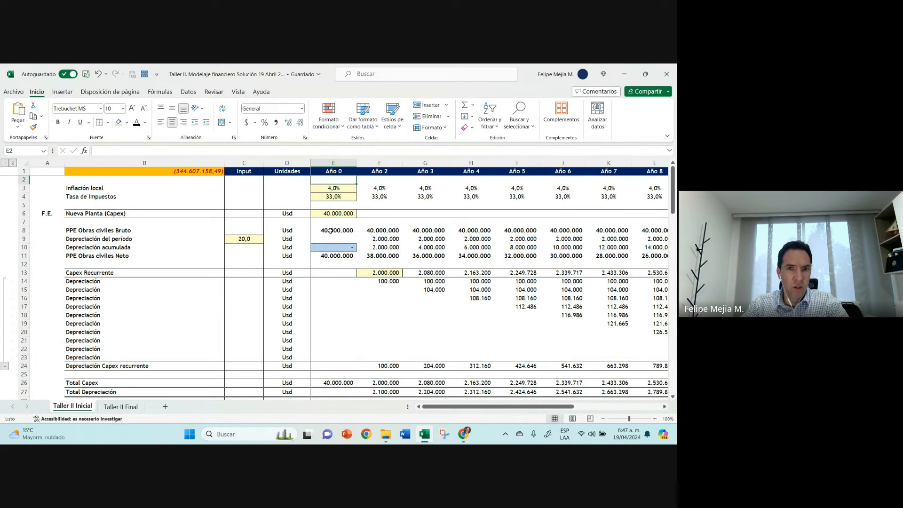
{"action": "key", "text": "Up"}
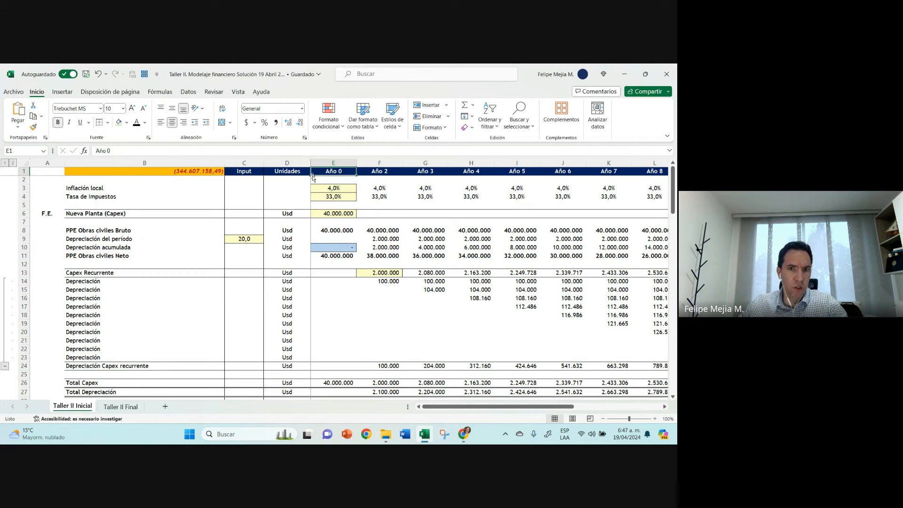
{"action": "key", "text": "ctrl+z"}
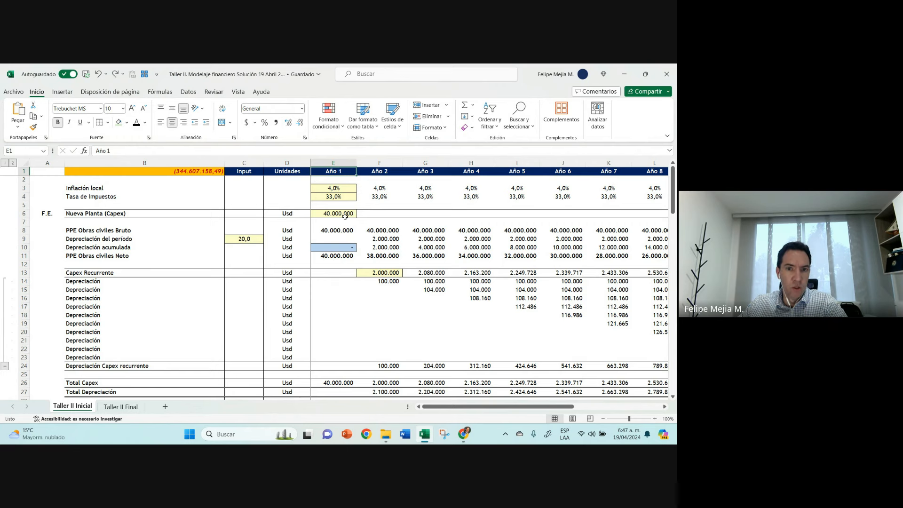
Step: Fill the Aumento en PPE, Capex formula in row 82 from Año 3 across the remaining years through Año 11
{"action": "scroll", "coordinate": [345, 215], "scroll_direction": "down", "scroll_amount": 11}
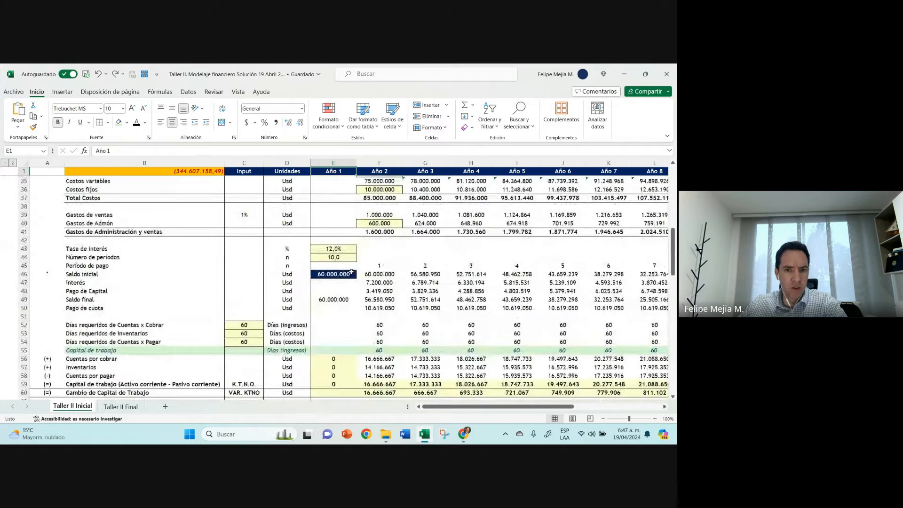
{"action": "scroll", "coordinate": [350, 275], "scroll_direction": "down", "scroll_amount": 11}
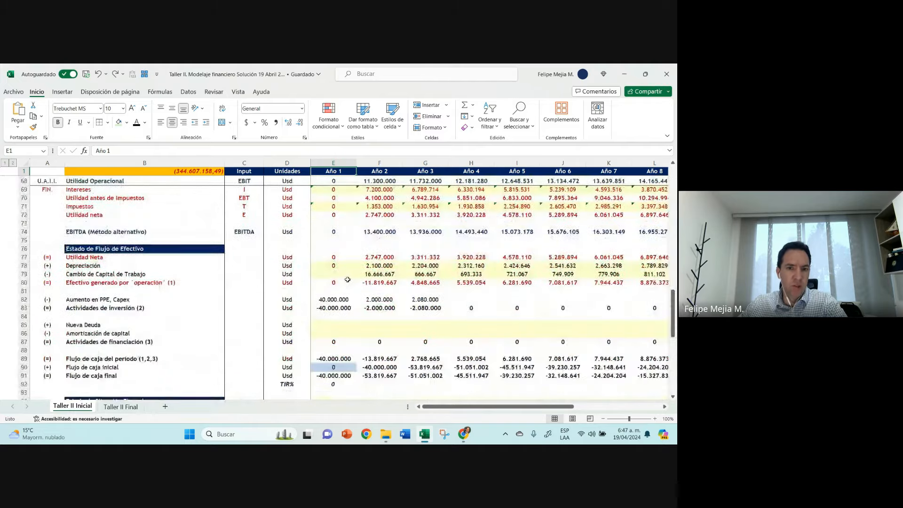
{"action": "scroll", "coordinate": [347, 280], "scroll_direction": "down", "scroll_amount": 3}
{"action": "left_click", "coordinate": [359, 225]}
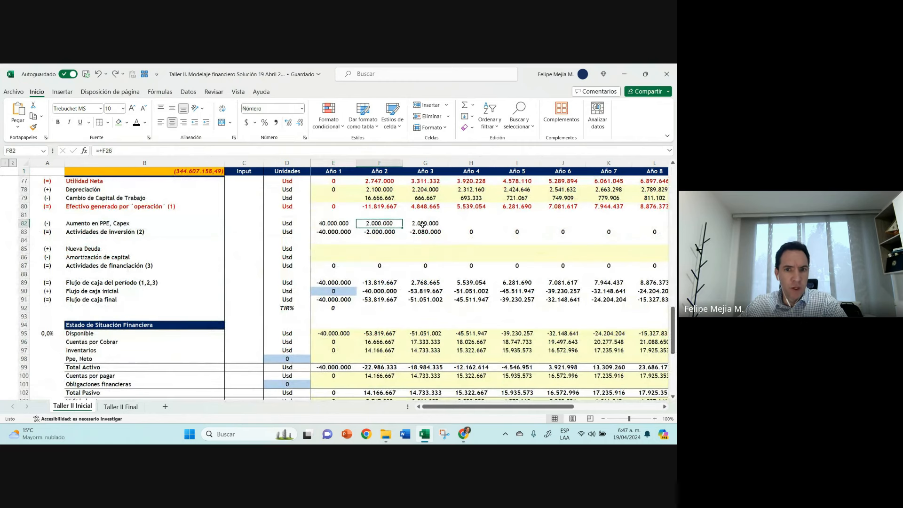
{"action": "left_click", "coordinate": [428, 225]}
{"action": "left_click_drag", "start_coordinate": [450, 228], "coordinate": [623, 229]}
{"action": "key", "text": "Left"}
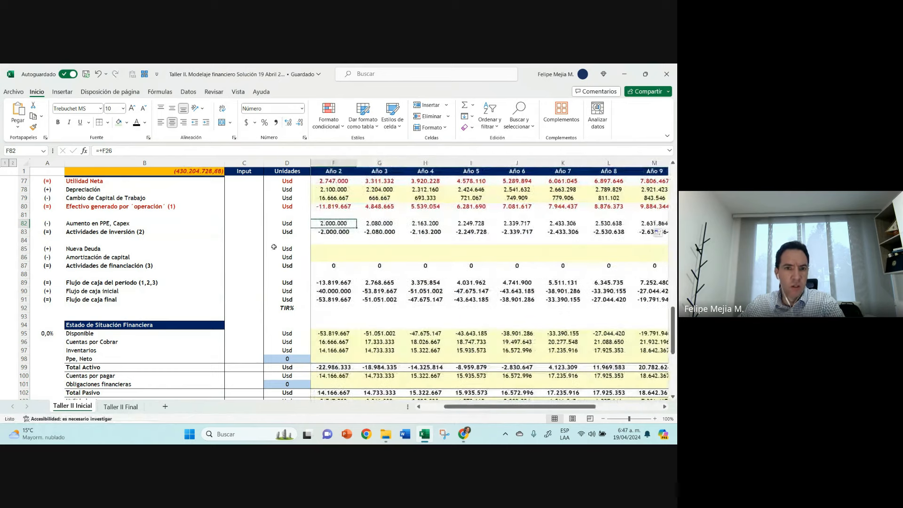
{"action": "key", "text": "Left"}
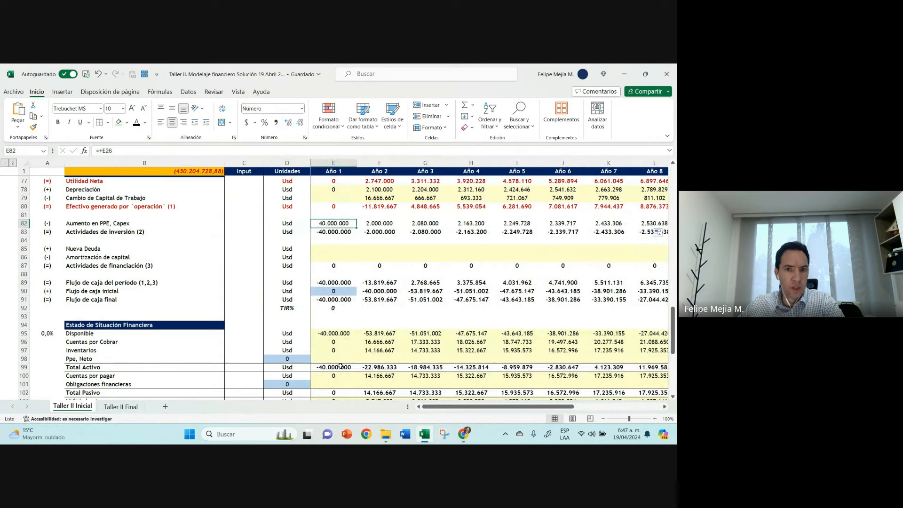
Step: Enter the formula +D98+E82-E78 for Ppe, Neto in Año 1 (E98), adding Capex and subtracting depreciation from the opening balance
{"action": "left_click", "coordinate": [341, 359]}
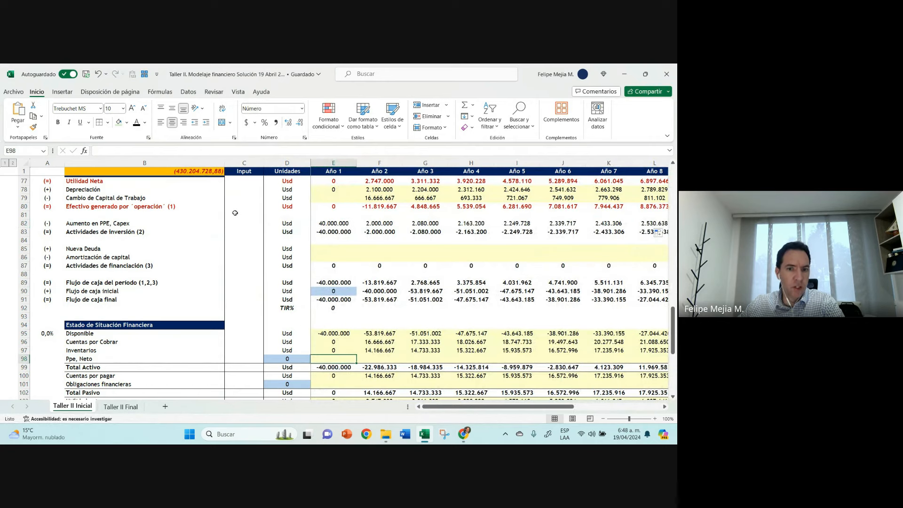
{"action": "scroll", "coordinate": [235, 212], "scroll_direction": "down", "scroll_amount": 2}
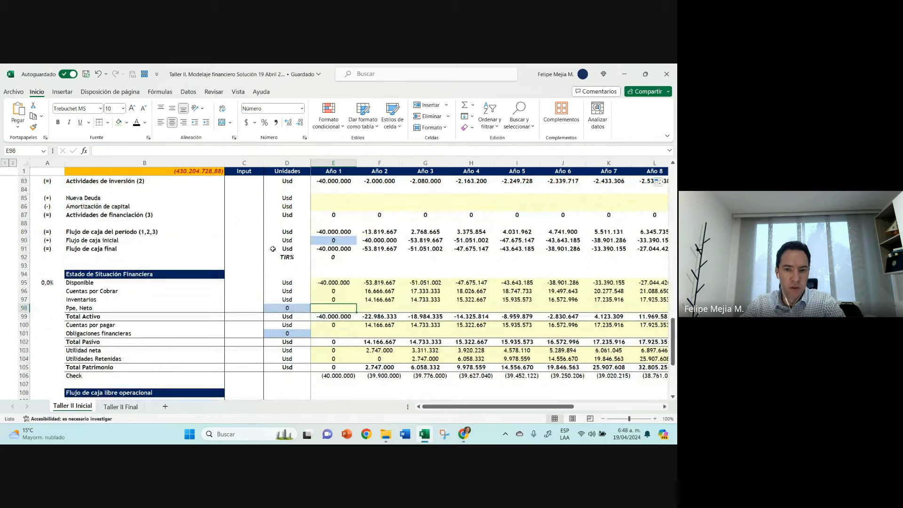
{"action": "type", "text": "+"}
{"action": "key", "text": "Left"}
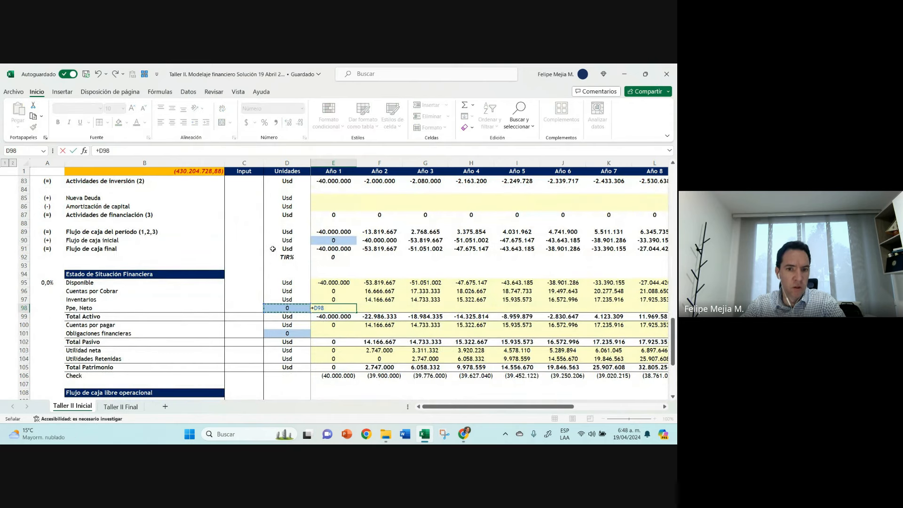
{"action": "type", "text": "+"}
{"action": "scroll", "coordinate": [274, 247], "scroll_direction": "up", "scroll_amount": 1}
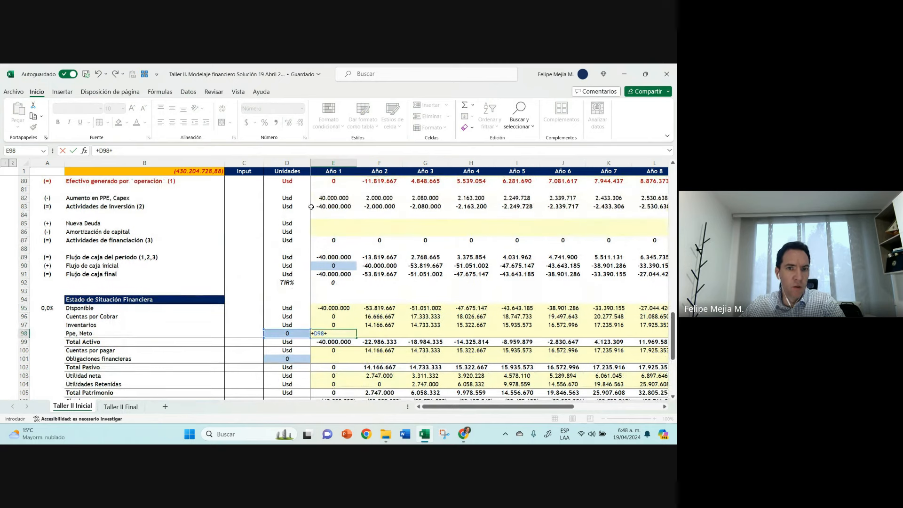
{"action": "left_click", "coordinate": [333, 198]}
{"action": "type", "text": "-"}
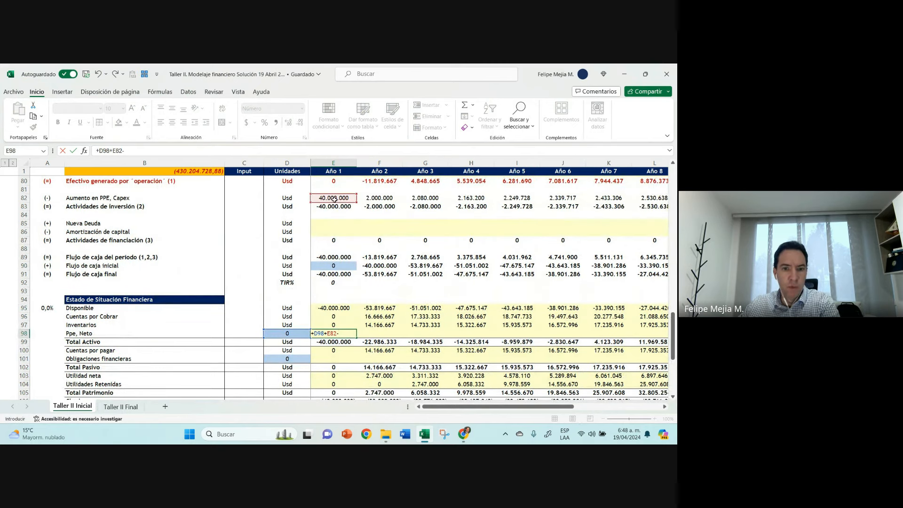
{"action": "scroll", "coordinate": [332, 193], "scroll_direction": "up", "scroll_amount": 1}
{"action": "left_click", "coordinate": [332, 190]}
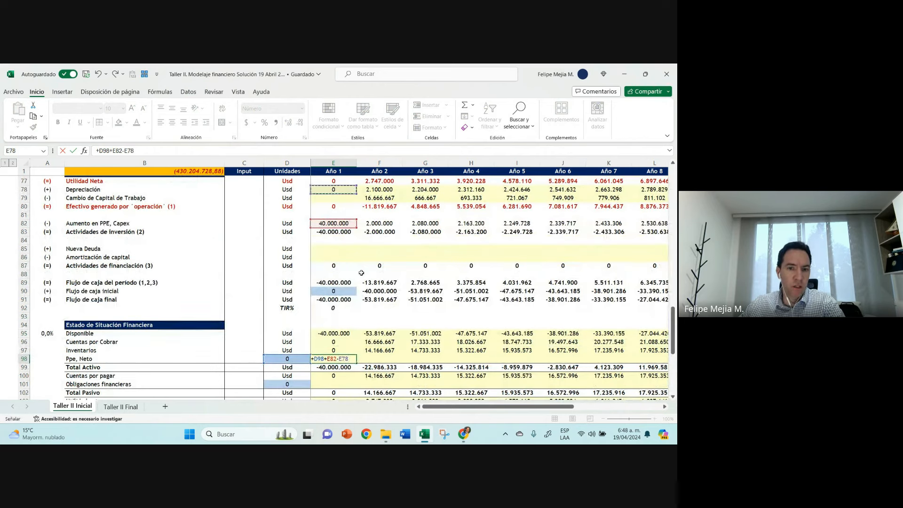
{"action": "key", "text": "Return"}
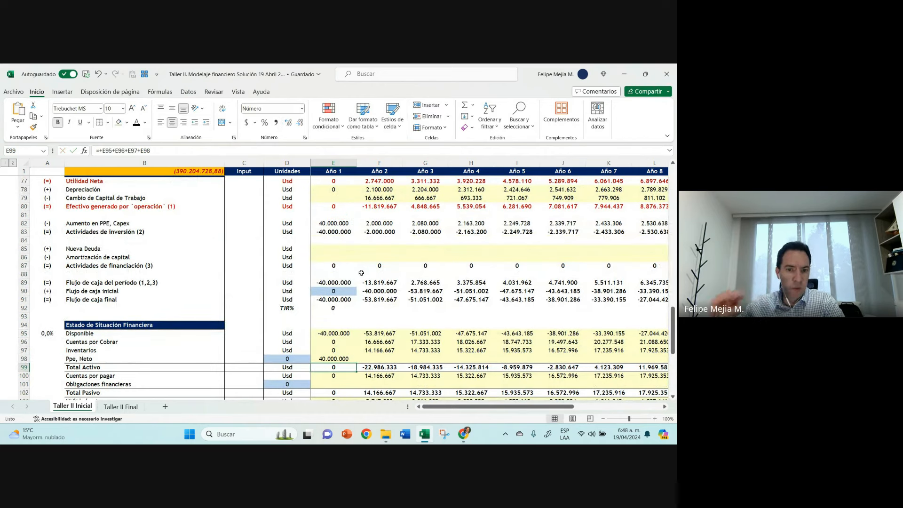
Step: Copy the Ppe, Neto formula from E98 to Año 2 and fill it across the remaining years through column P
{"action": "scroll", "coordinate": [407, 342], "scroll_direction": "down", "scroll_amount": 2}
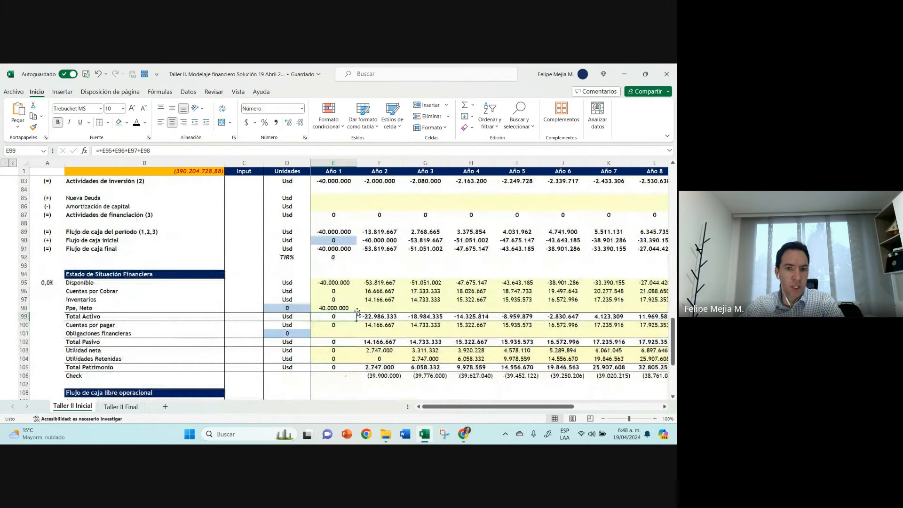
{"action": "left_click", "coordinate": [350, 308]}
{"action": "left_click_drag", "start_coordinate": [372, 315], "coordinate": [390, 312]}
{"action": "left_click", "coordinate": [390, 308]}
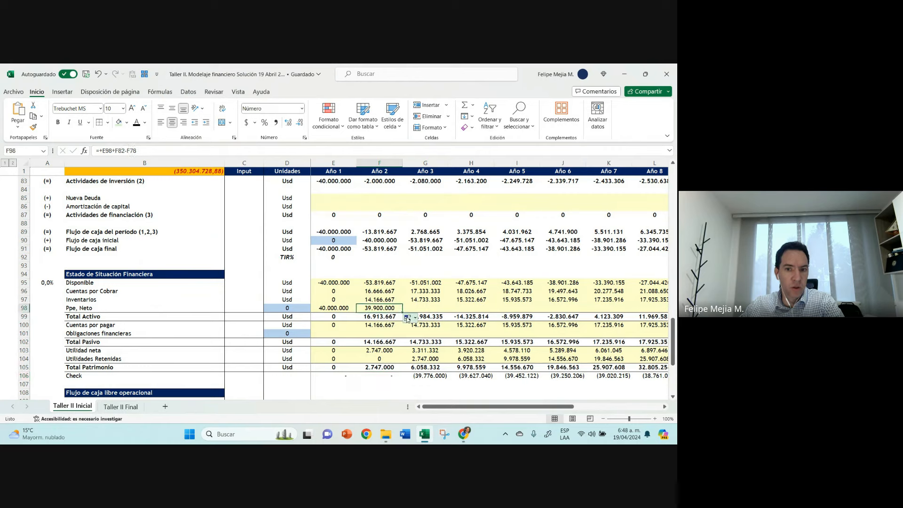
{"action": "left_click_drag", "start_coordinate": [403, 312], "coordinate": [643, 316]}
{"action": "key", "text": "Left"}
{"action": "key", "text": "Left"}
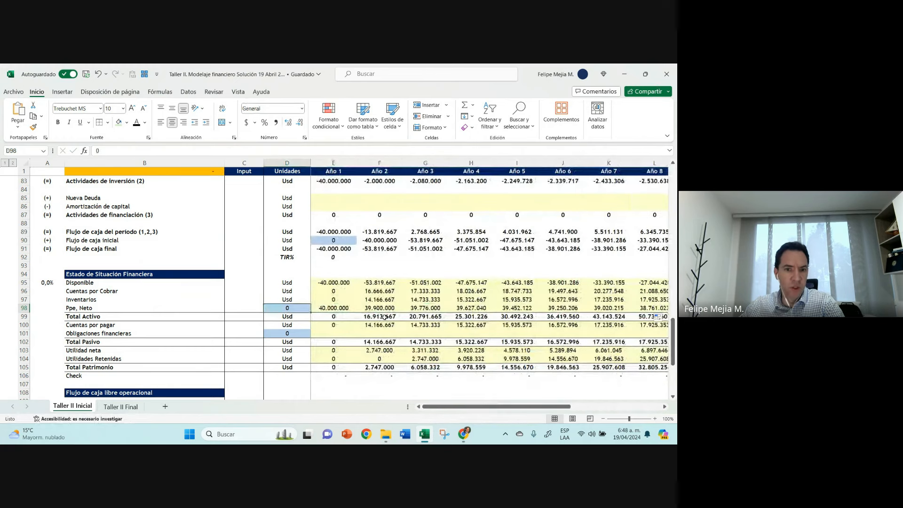
{"action": "key", "text": "Right"}
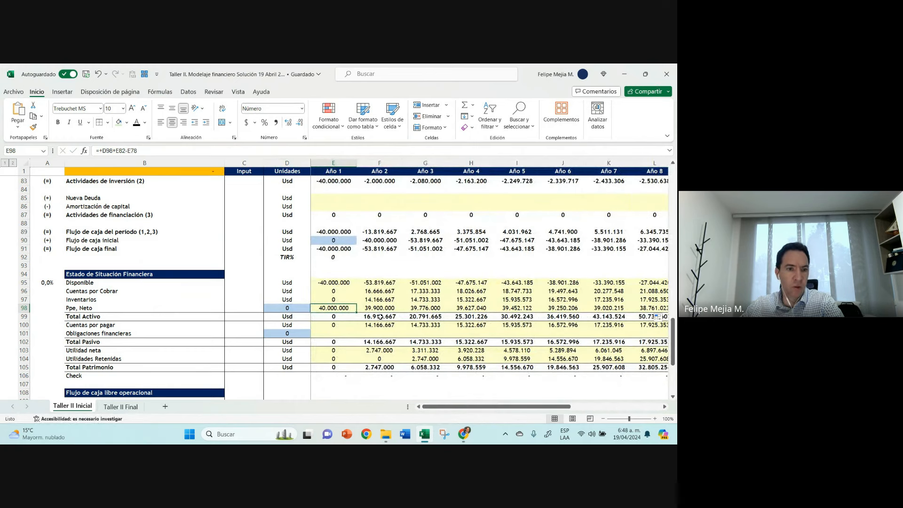
Step: Examine the Ppe, Neto row and balance Check across the years as far as column P beyond Año 11
{"action": "scroll", "coordinate": [380, 316], "scroll_direction": "down", "scroll_amount": 1}
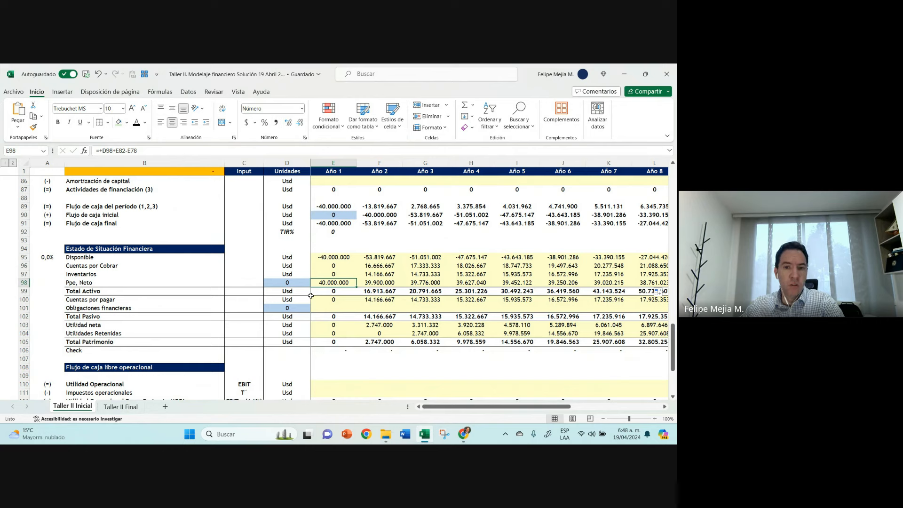
{"action": "key", "text": "Right"}
{"action": "key", "text": "Right"}
{"action": "key", "text": "Right"}
{"action": "key", "text": "Right"}
{"action": "key", "text": "Right"}
{"action": "key", "text": "Right"}
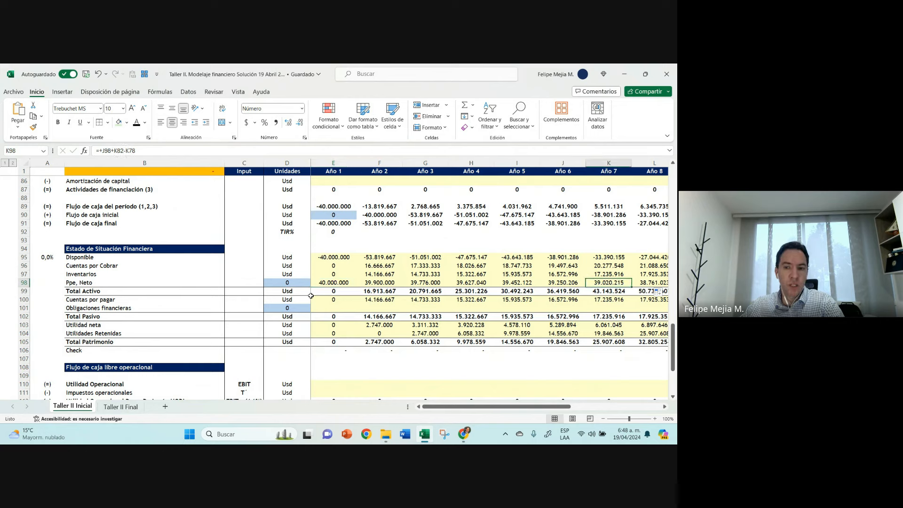
{"action": "key", "text": "Right"}
{"action": "key", "text": "Right"}
{"action": "key", "text": "Right"}
{"action": "key", "text": "Right"}
{"action": "key", "text": "Right"}
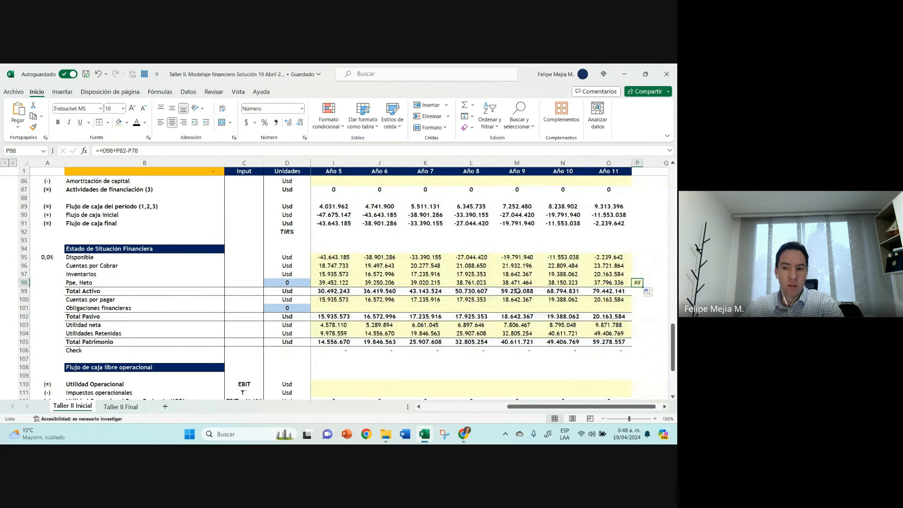
{"action": "key", "text": "Up"}
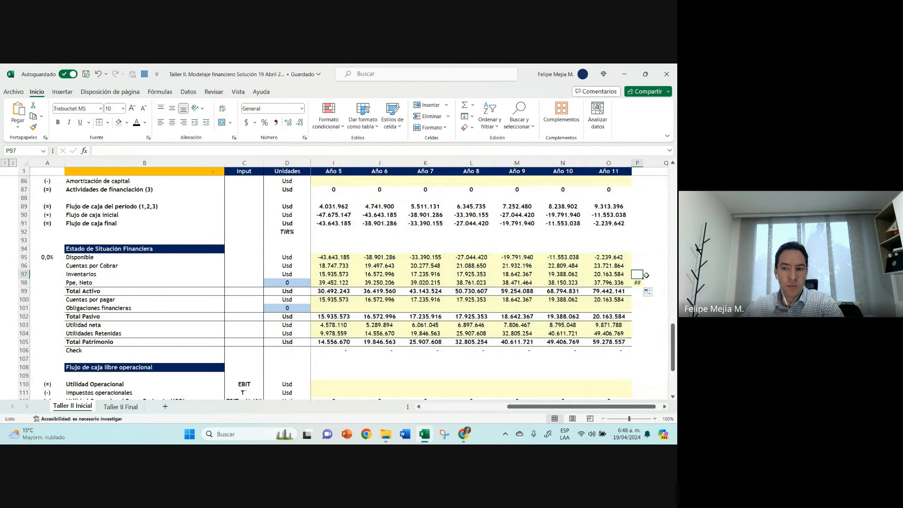
Step: Fill the whole of column P, beside Año 11, with black
{"action": "left_click", "coordinate": [608, 283]}
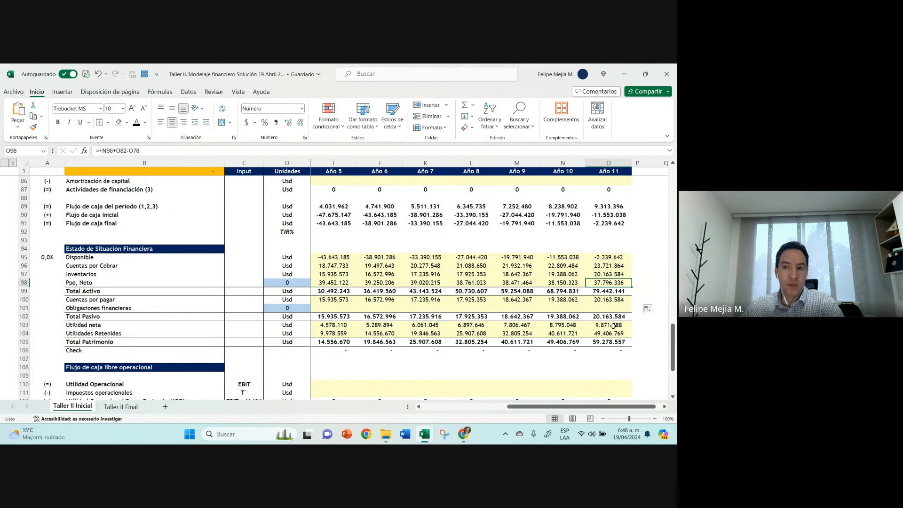
{"action": "left_click", "coordinate": [637, 163]}
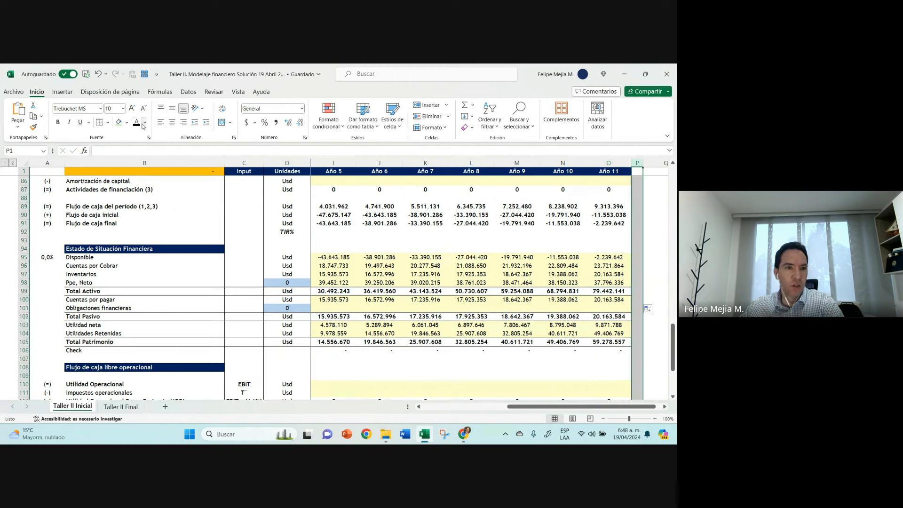
{"action": "left_click", "coordinate": [127, 123]}
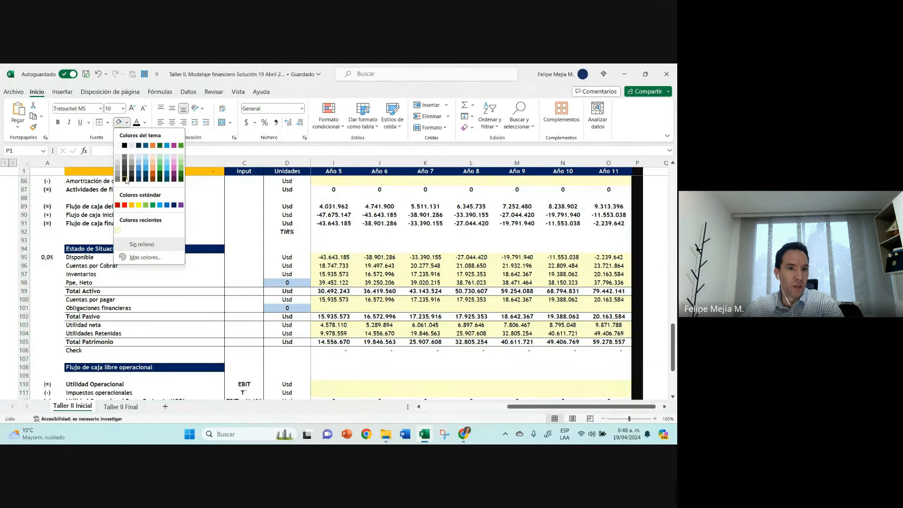
{"action": "left_click", "coordinate": [127, 179]}
{"action": "left_click", "coordinate": [608, 257]}
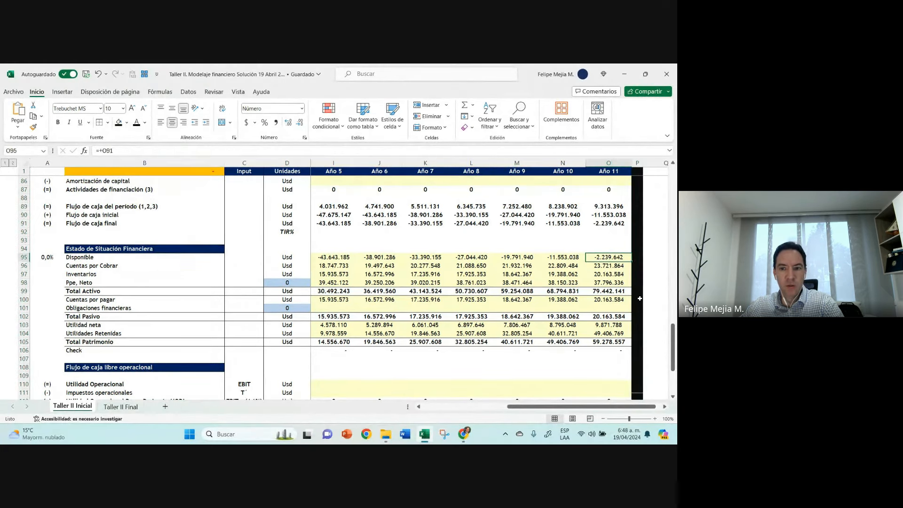
Step: Delete the entire column P immediately after Año 11
{"action": "left_click_drag", "start_coordinate": [640, 298], "coordinate": [606, 300]}
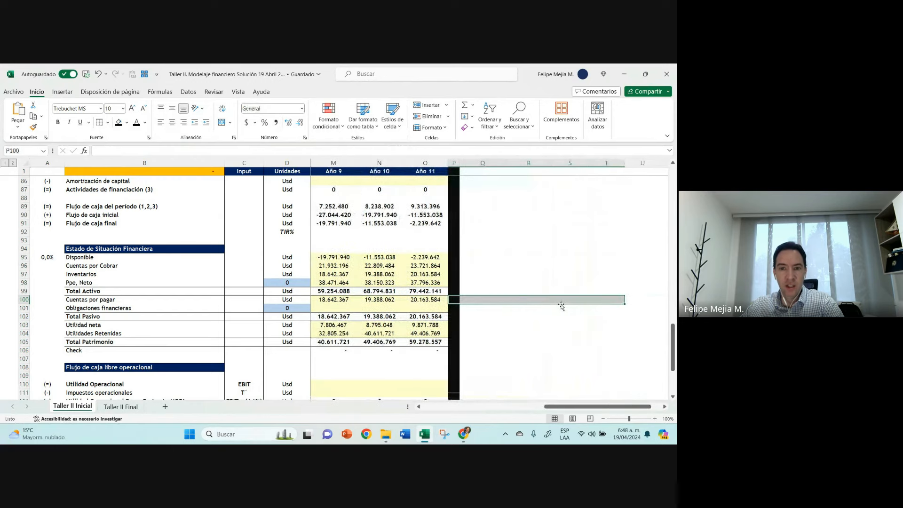
{"action": "right_click", "coordinate": [453, 163]}
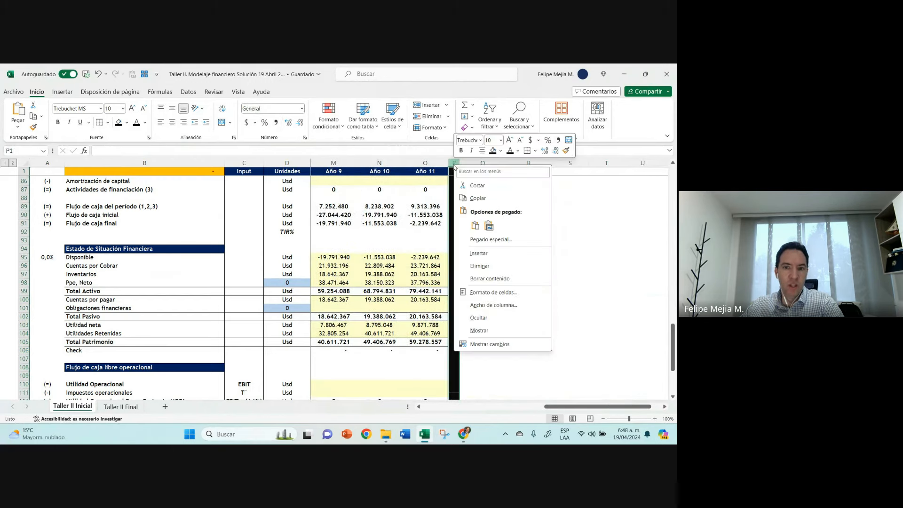
{"action": "left_click", "coordinate": [484, 267]}
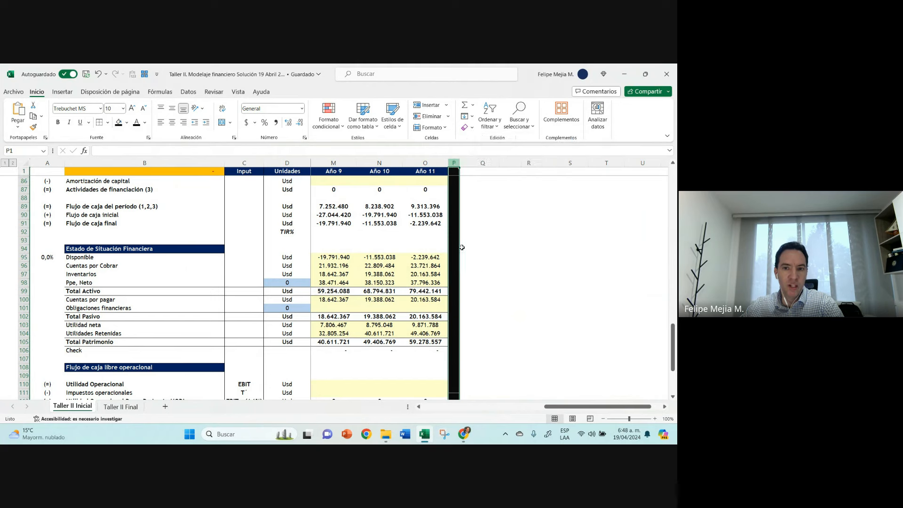
Step: Examine the Año 11 balance sheet column, the empty area beyond it and the Ppe, Neto row back towards Año 1
{"action": "left_click", "coordinate": [431, 161]}
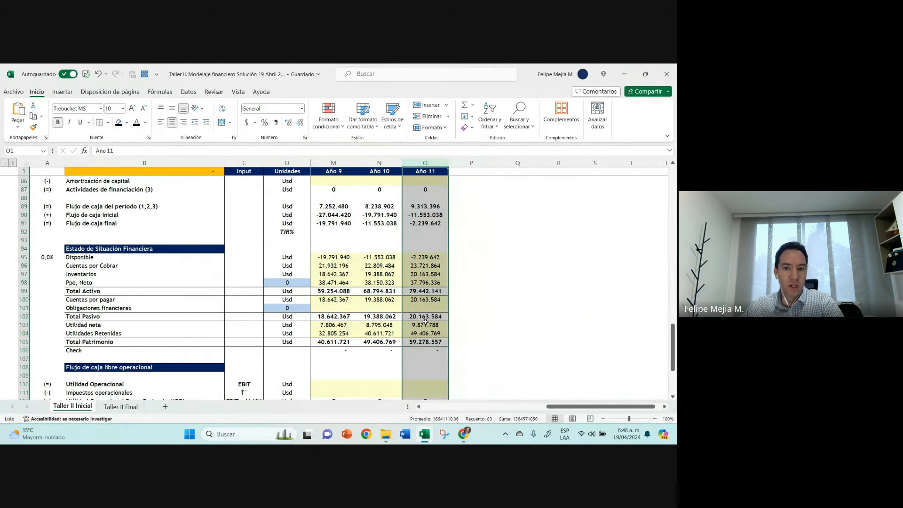
{"action": "left_click", "coordinate": [416, 343]}
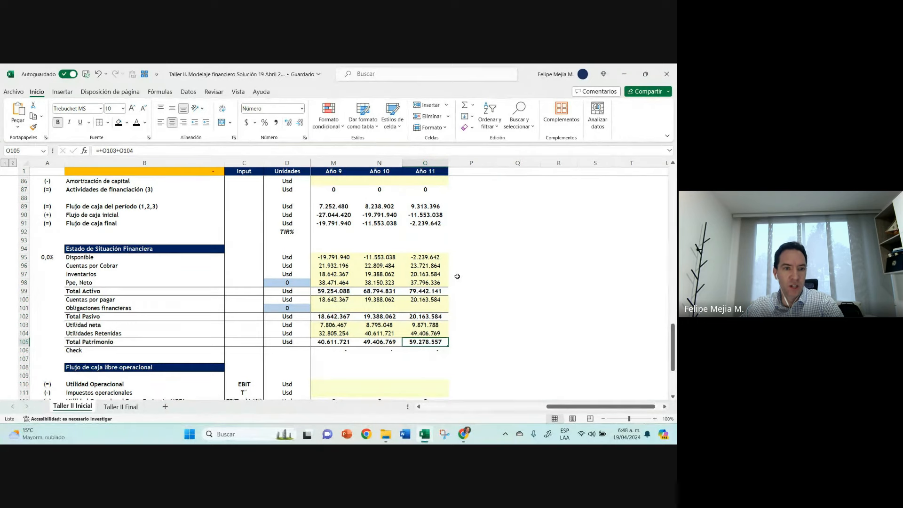
{"action": "left_click_drag", "start_coordinate": [460, 257], "coordinate": [587, 343]}
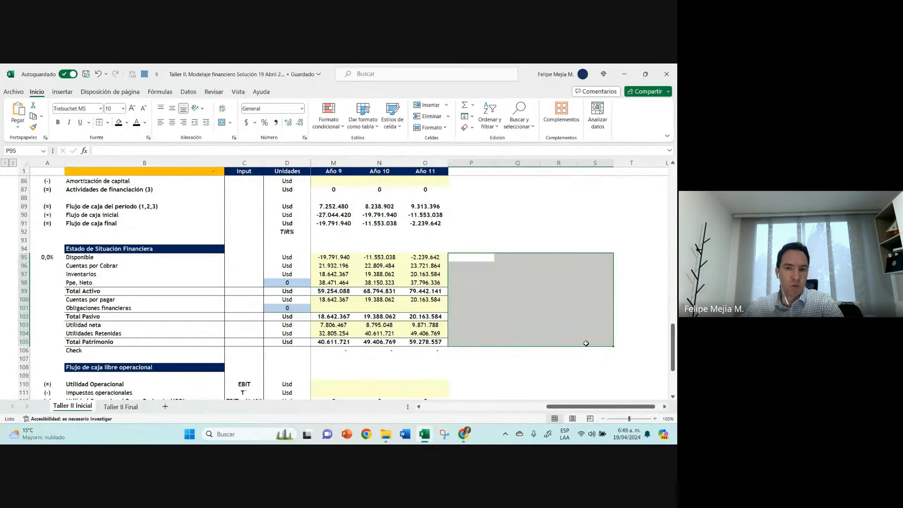
{"action": "key", "text": "Left"}
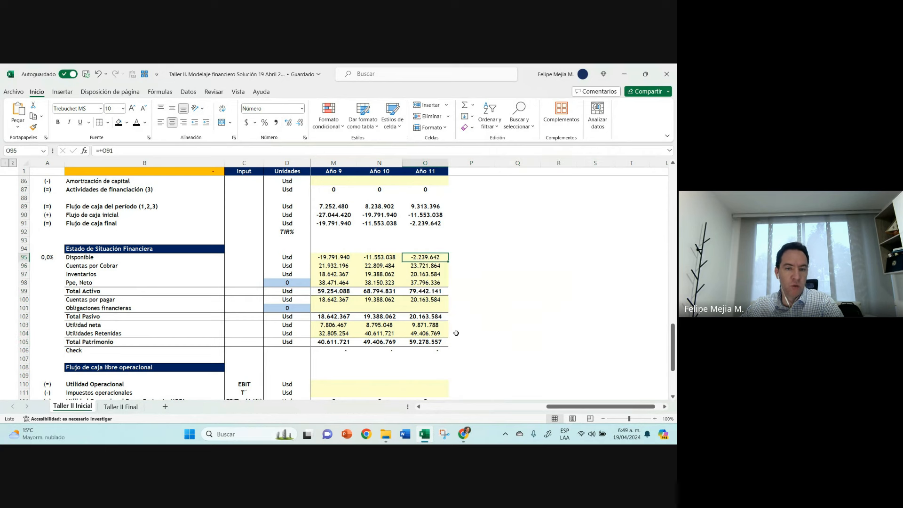
{"action": "left_click", "coordinate": [417, 284]}
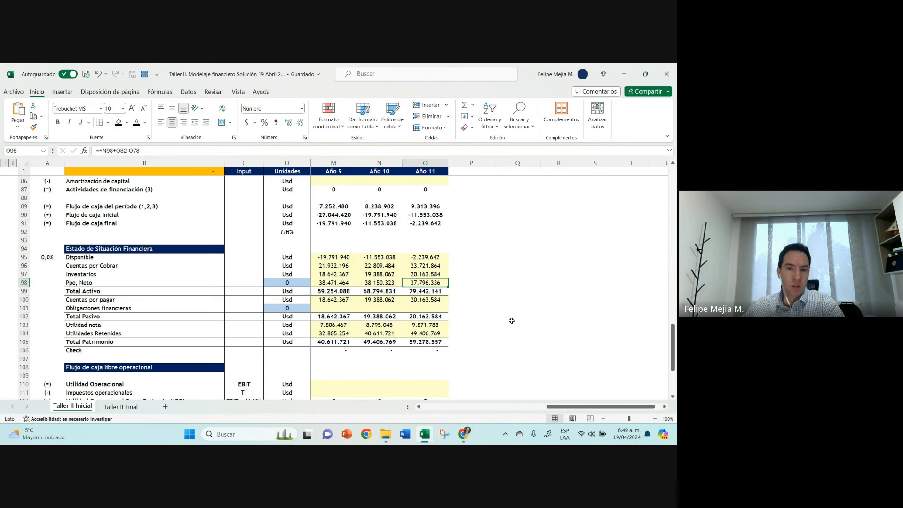
{"action": "left_click", "coordinate": [496, 284]}
{"action": "left_click", "coordinate": [551, 284]}
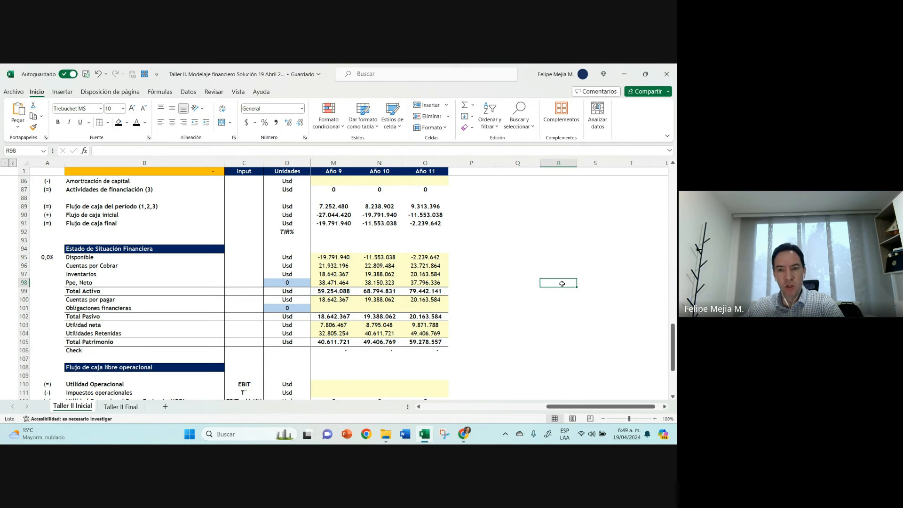
{"action": "left_click", "coordinate": [442, 283]}
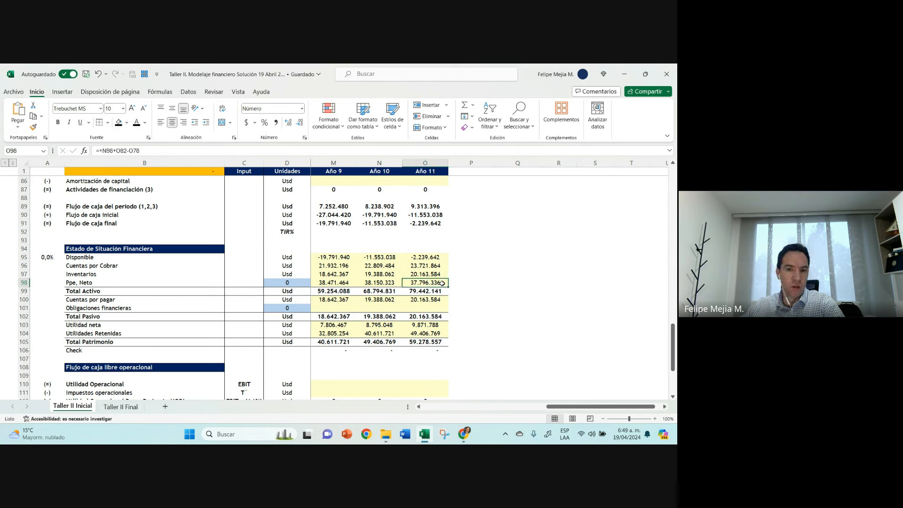
{"action": "key", "text": "Left"}
{"action": "key", "text": "Left"}
{"action": "key", "text": "Left"}
{"action": "key", "text": "Left"}
{"action": "key", "text": "Left"}
{"action": "key", "text": "Left"}
{"action": "key", "text": "Left"}
{"action": "key", "text": "Left"}
{"action": "key", "text": "Left"}
{"action": "key", "text": "Left"}
{"action": "key", "text": "Left"}
{"action": "key", "text": "Left"}
{"action": "key", "text": "Left"}
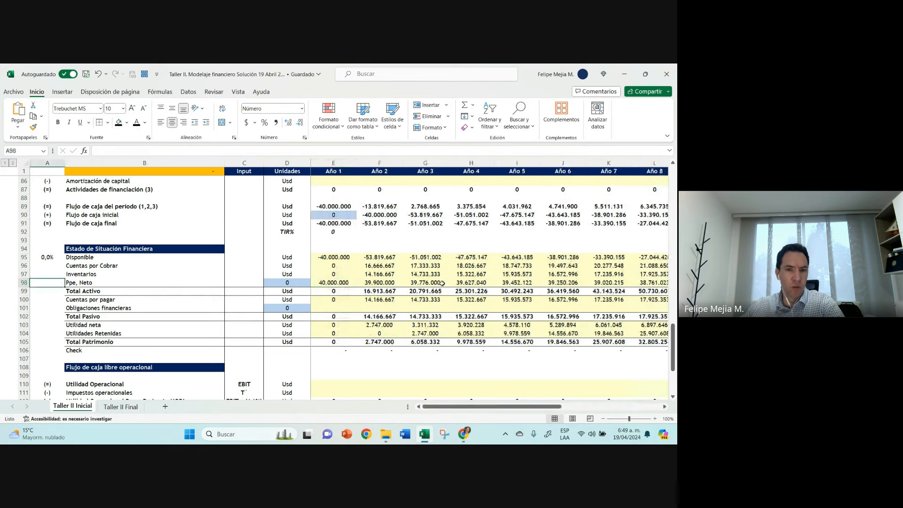
Step: Review the Disponible balances in row 95 from Año 1 through Año 6
{"action": "left_click", "coordinate": [338, 260]}
{"action": "left_click", "coordinate": [389, 260]}
{"action": "left_click", "coordinate": [427, 259]}
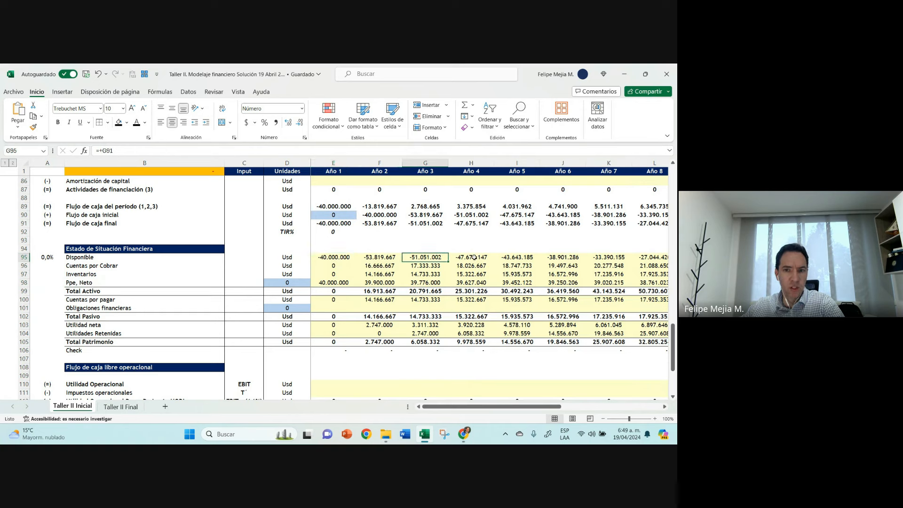
{"action": "left_click", "coordinate": [473, 257]}
{"action": "left_click", "coordinate": [517, 257]}
{"action": "left_click", "coordinate": [560, 257]}
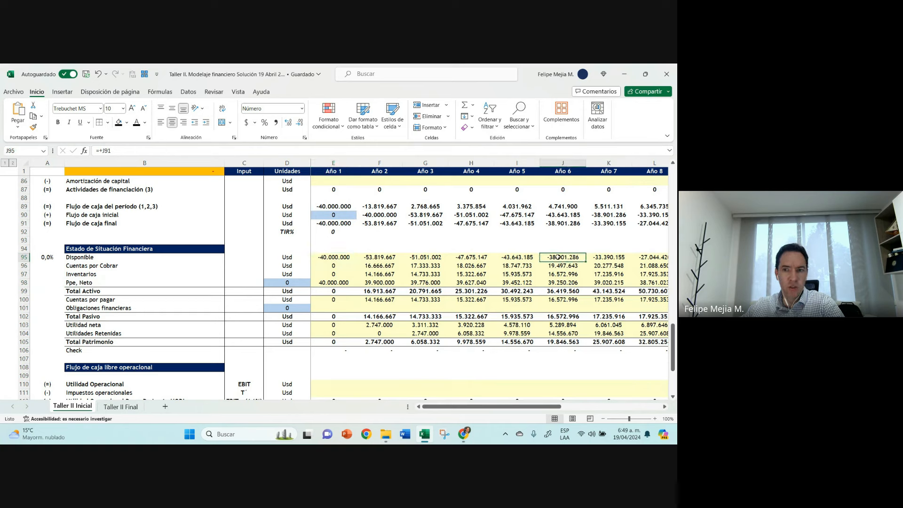
Step: Link Nueva Deuda in Año 1 (E85) to the loan's Saldo inicial with the formula +E46
{"action": "left_click", "coordinate": [335, 306]}
{"action": "scroll", "coordinate": [335, 306], "scroll_direction": "up", "scroll_amount": 2}
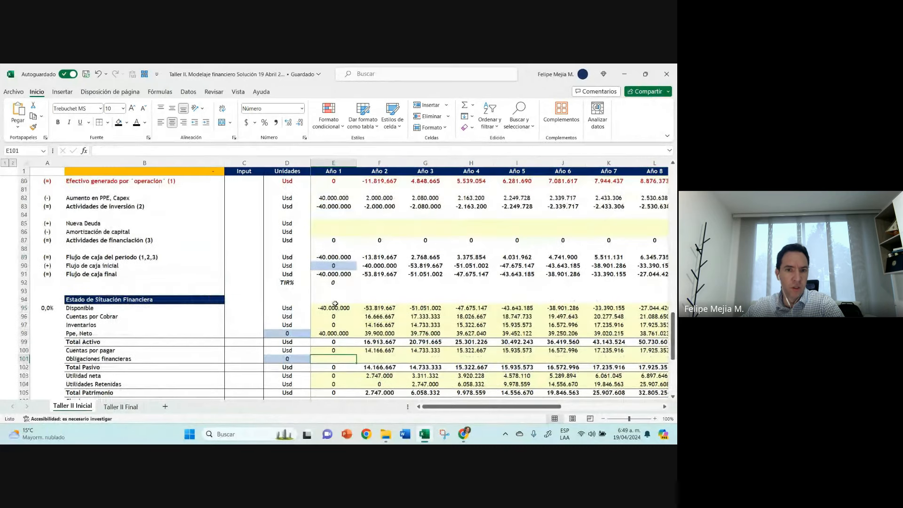
{"action": "left_click", "coordinate": [336, 227]}
{"action": "scroll", "coordinate": [342, 258], "scroll_direction": "up", "scroll_amount": 1}
{"action": "type", "text": "+"}
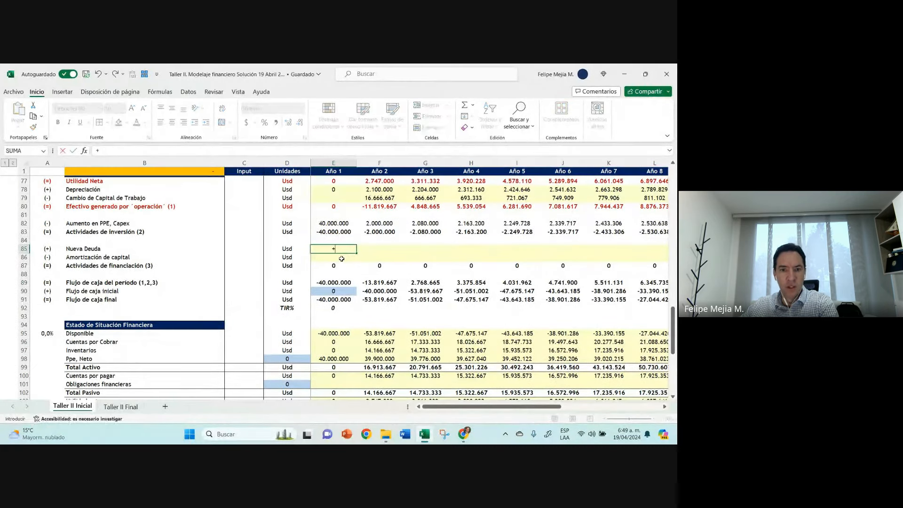
{"action": "scroll", "coordinate": [342, 258], "scroll_direction": "up", "scroll_amount": 4}
{"action": "scroll", "coordinate": [341, 258], "scroll_direction": "up", "scroll_amount": 8}
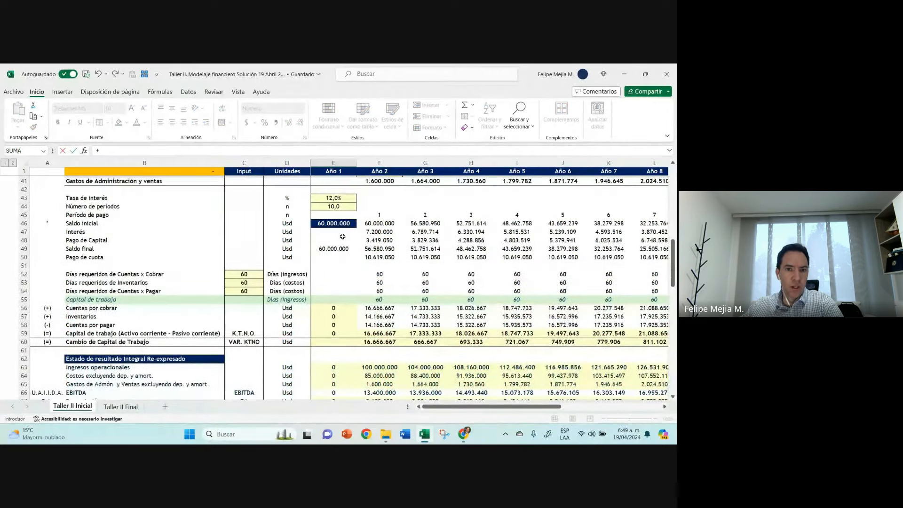
{"action": "left_click", "coordinate": [335, 223]}
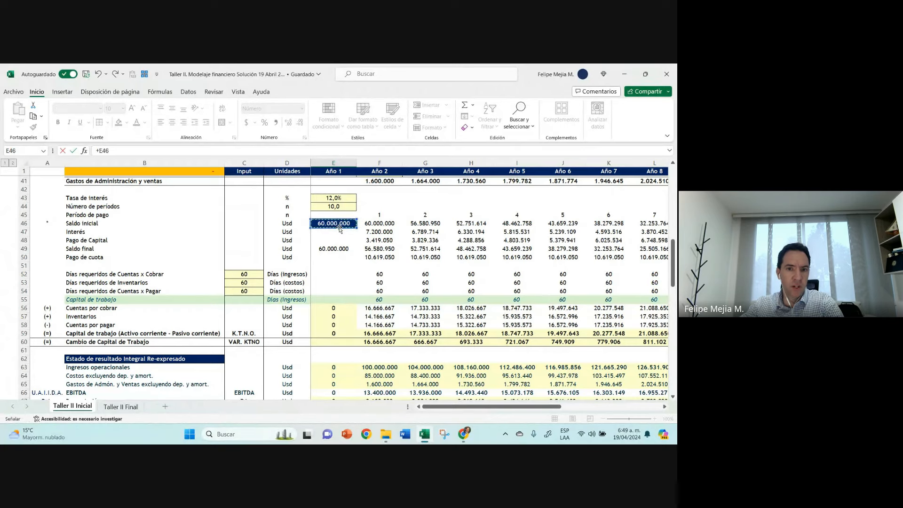
{"action": "key", "text": "Return"}
Step: Change the font colour to red for the Nueva Deuda, Amortización de capital and Flujo de caja del período rows (85, 86 and 89)
{"action": "scroll", "coordinate": [339, 227], "scroll_direction": "down", "scroll_amount": 3}
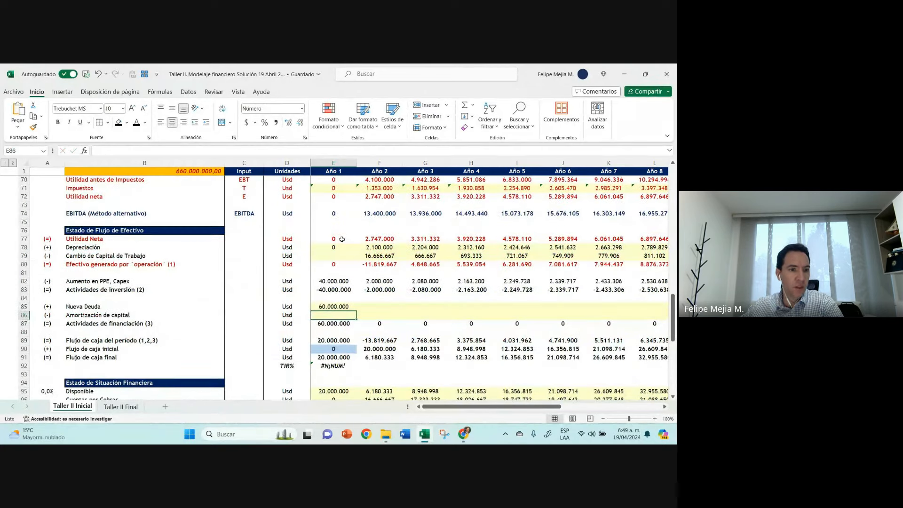
{"action": "left_click_drag", "start_coordinate": [22, 306], "coordinate": [23, 317]}
{"action": "left_click", "coordinate": [145, 122]}
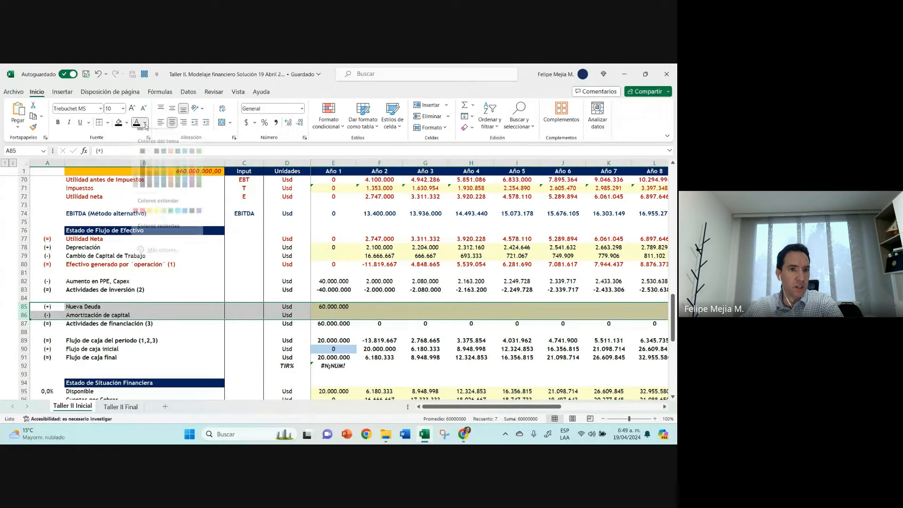
{"action": "left_click", "coordinate": [136, 217]}
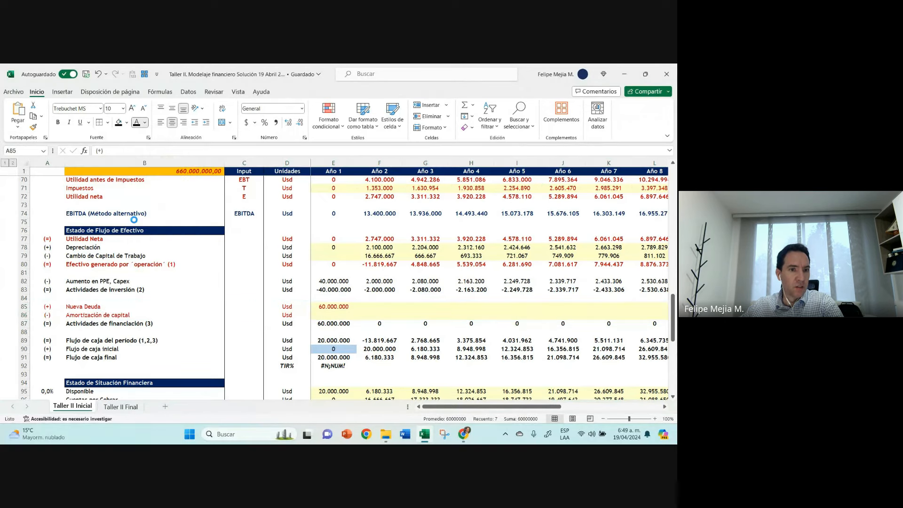
{"action": "left_click", "coordinate": [23, 340]}
{"action": "left_click", "coordinate": [136, 123]}
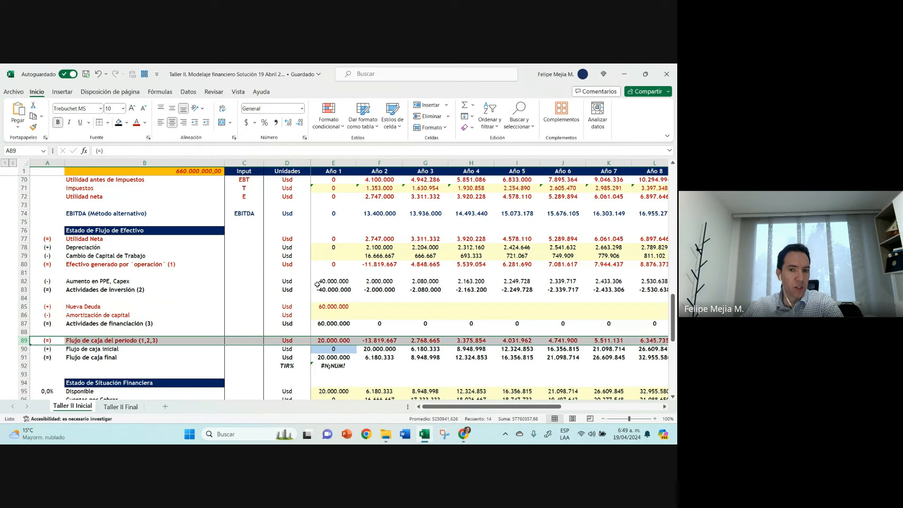
{"action": "left_click", "coordinate": [353, 314]}
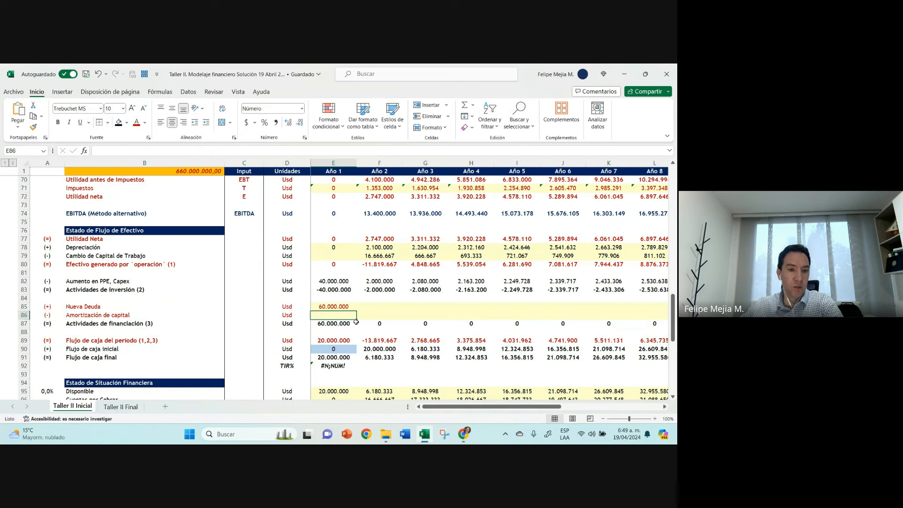
{"action": "left_click", "coordinate": [24, 340]}
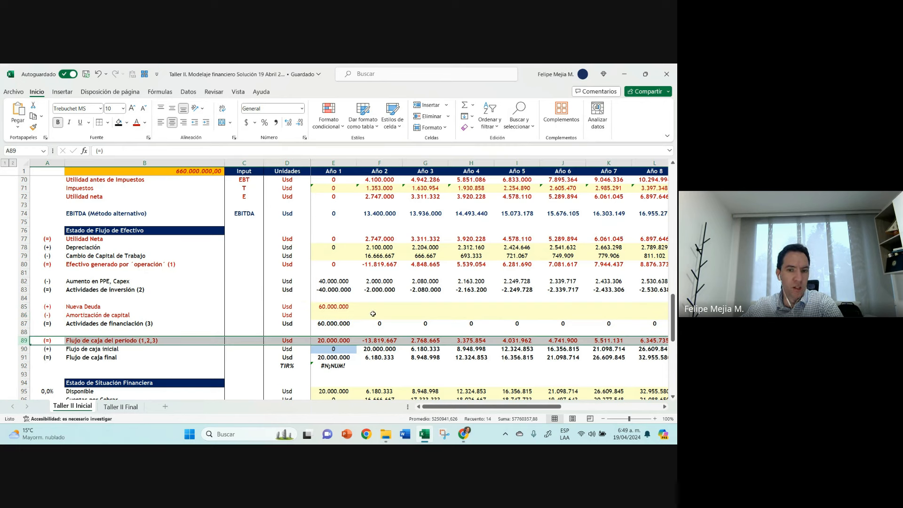
Step: Link Amortización de capital in Año 2 (F86) to the loan's Pago de Capital with the formula +F48
{"action": "left_click", "coordinate": [372, 313]}
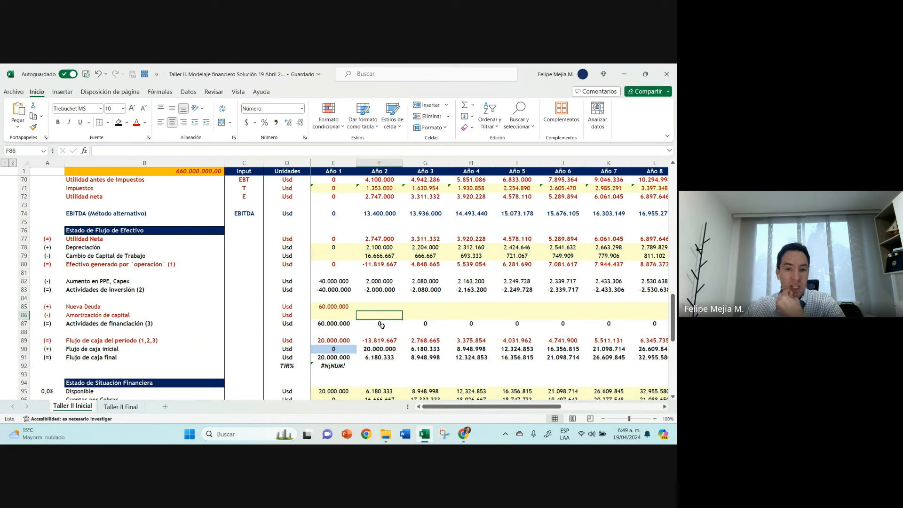
{"action": "type", "text": "+"}
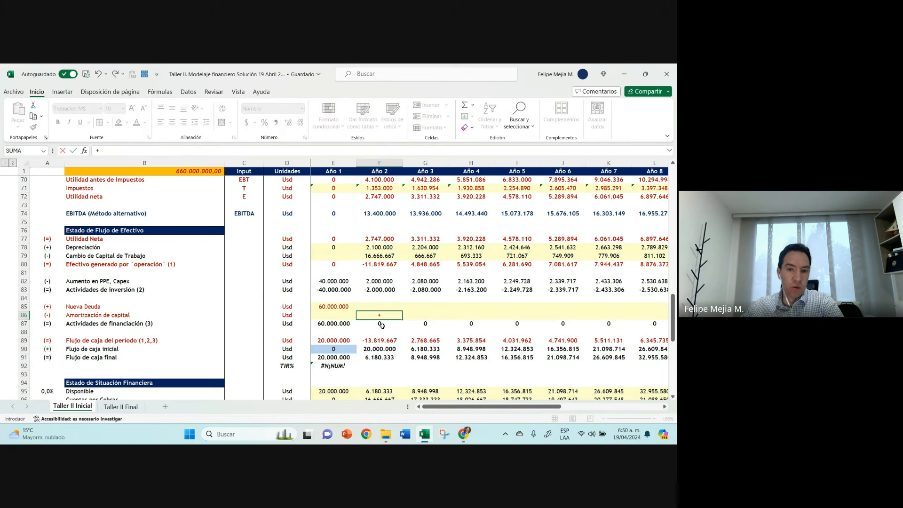
{"action": "scroll", "coordinate": [382, 324], "scroll_direction": "up", "scroll_amount": 6}
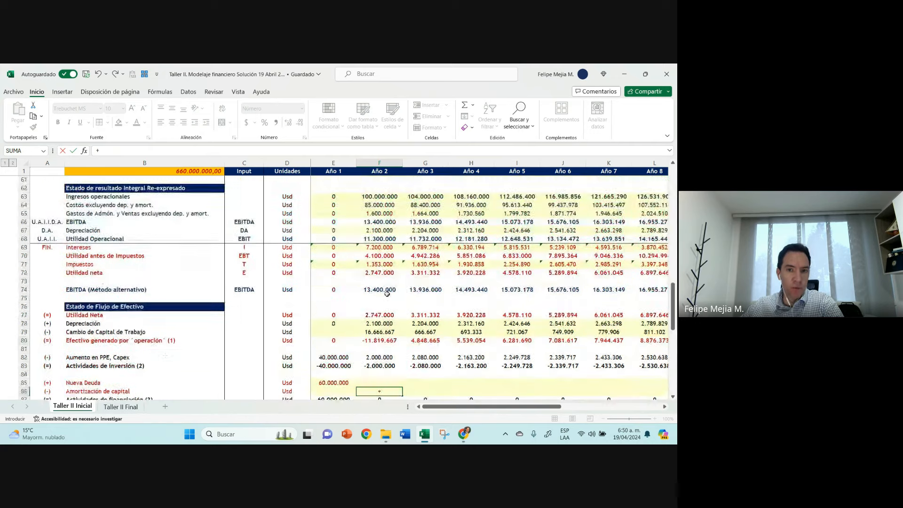
{"action": "scroll", "coordinate": [386, 277], "scroll_direction": "up", "scroll_amount": 3}
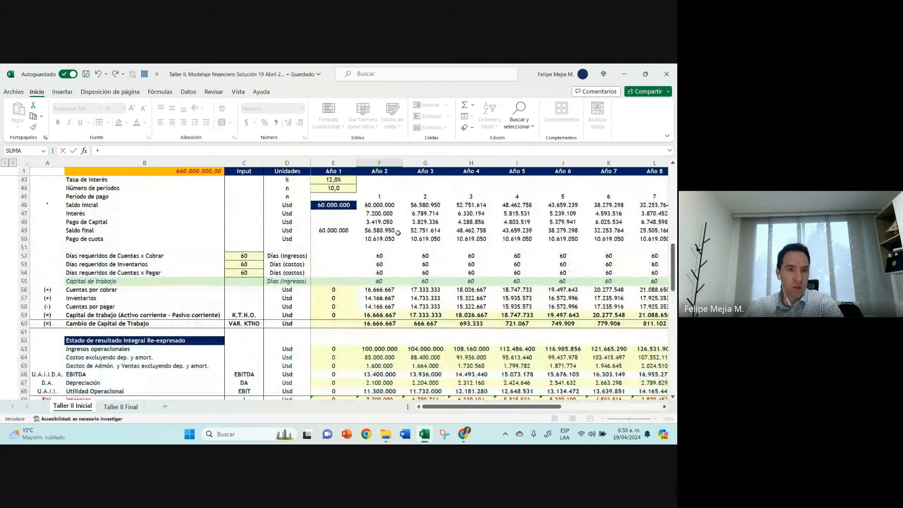
{"action": "left_click", "coordinate": [392, 222]}
{"action": "key", "text": "ctrl+Return"}
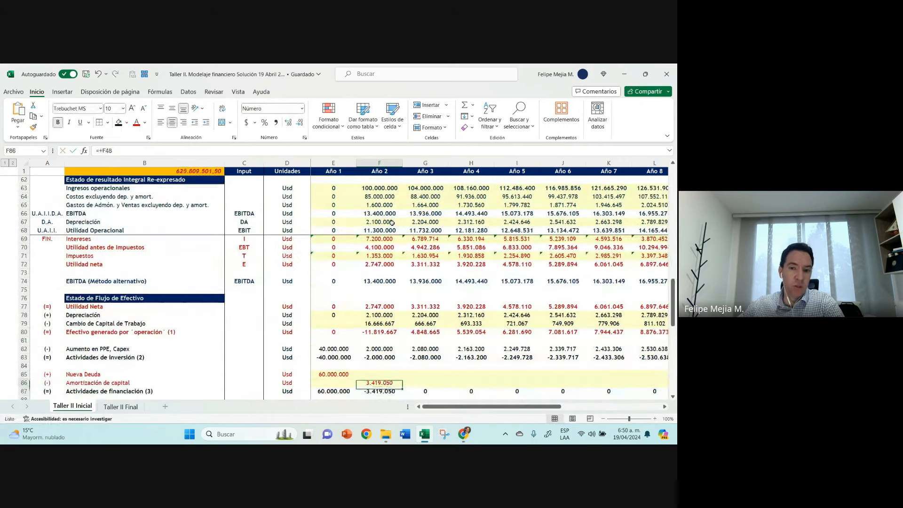
Step: Fill the Amortización de capital formula from F86 across the remaining years and save the workbook
{"action": "scroll", "coordinate": [392, 232], "scroll_direction": "down", "scroll_amount": 1}
{"action": "left_click_drag", "start_coordinate": [402, 313], "coordinate": [610, 310]}
{"action": "key", "text": "ctrl+Left"}
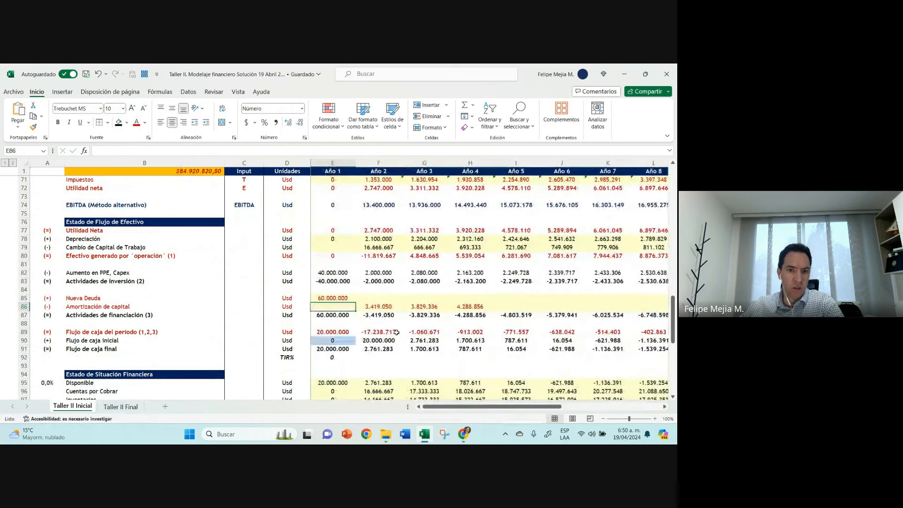
{"action": "key", "text": "Down"}
{"action": "key", "text": "Right"}
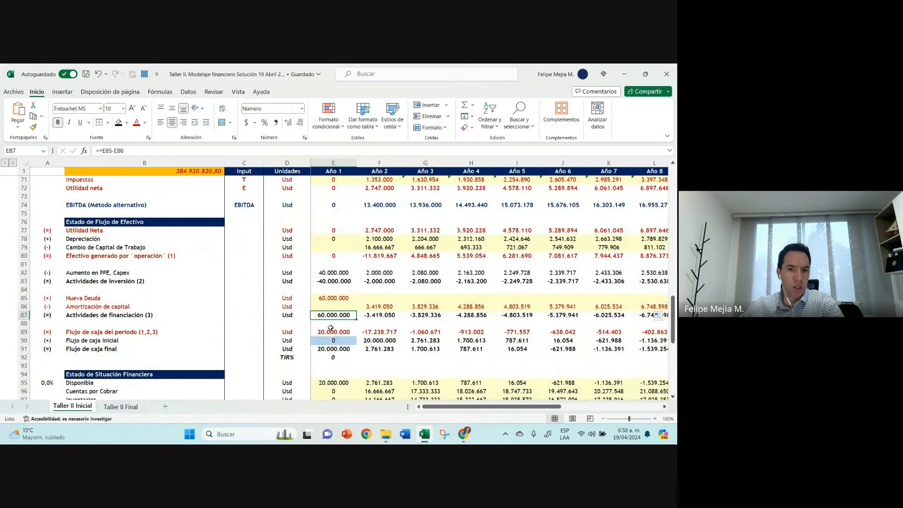
{"action": "left_click", "coordinate": [89, 75]}
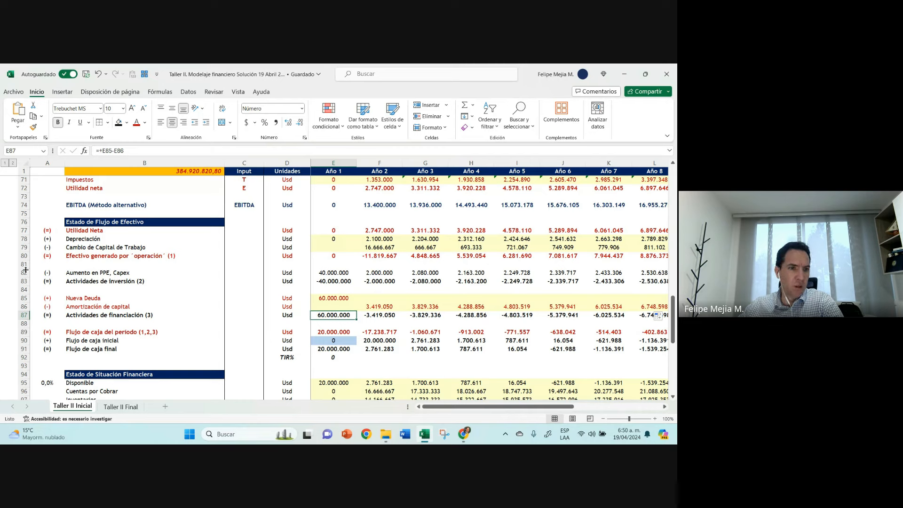
Step: Try a pink font colour on the Cambio de Capital de Trabajo row (79) and undo it
{"action": "left_click", "coordinate": [23, 247]}
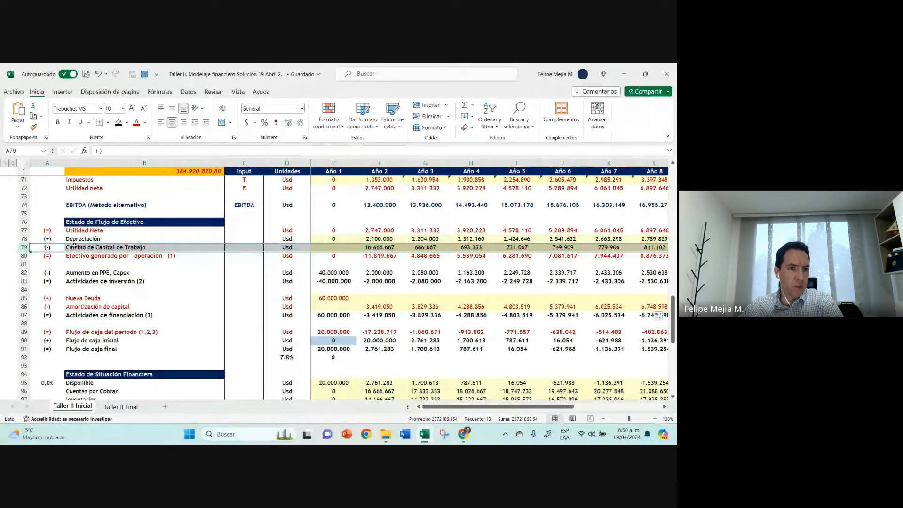
{"action": "left_click", "coordinate": [335, 299]}
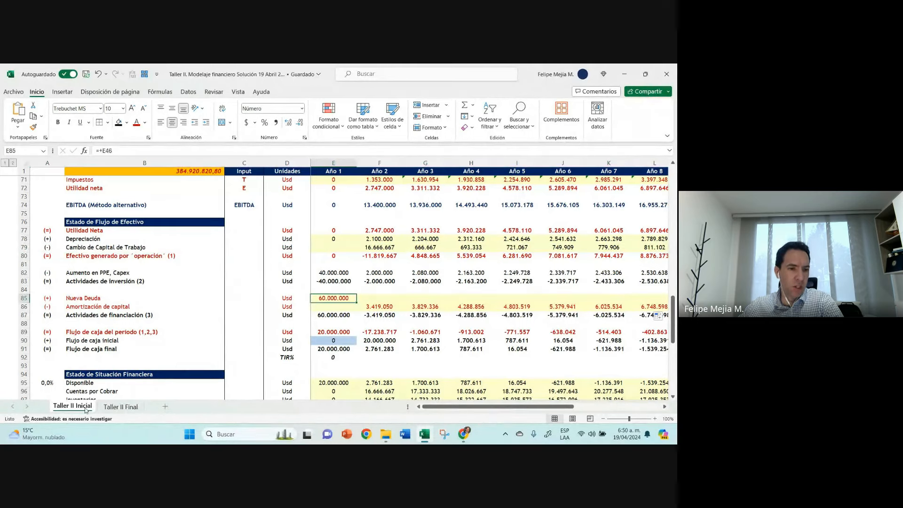
{"action": "left_click", "coordinate": [24, 247]}
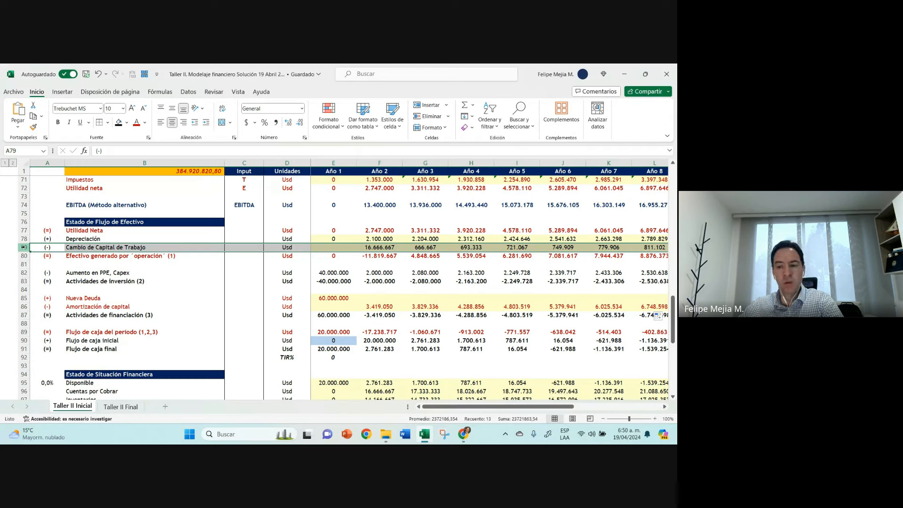
{"action": "left_click", "coordinate": [84, 258]}
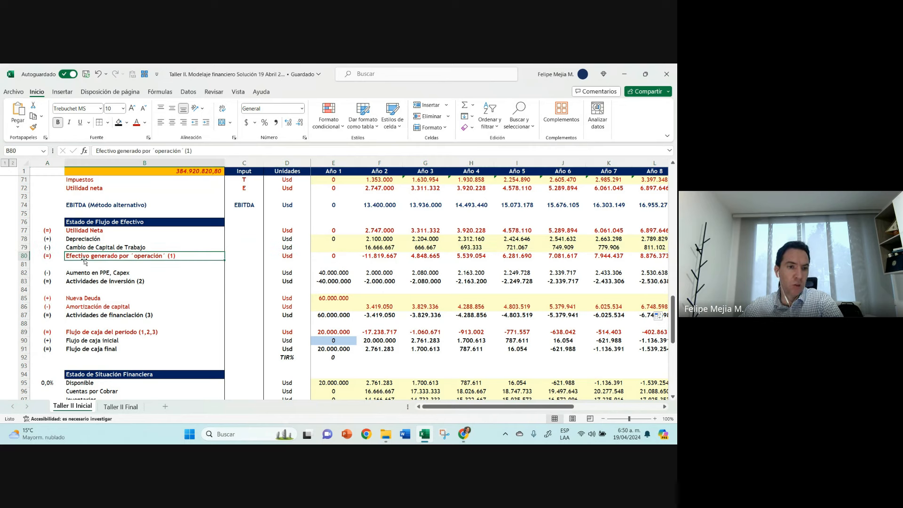
{"action": "left_click", "coordinate": [24, 247]}
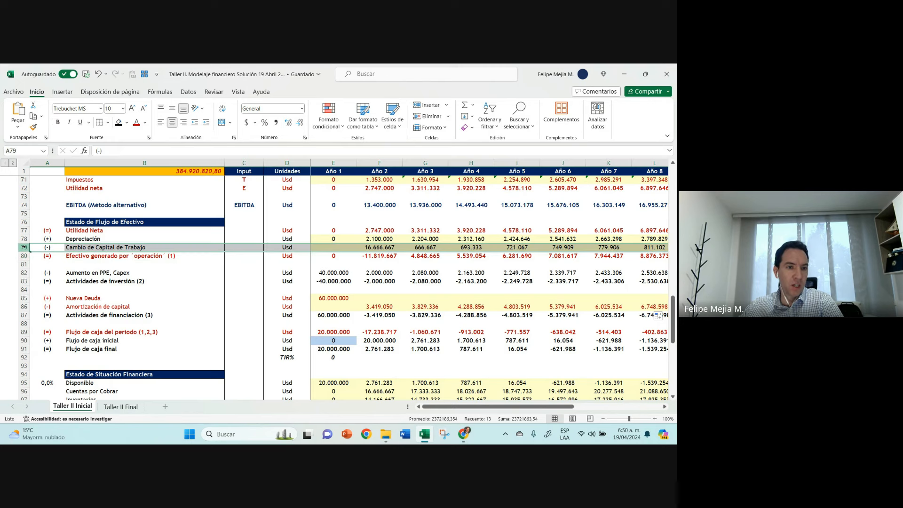
{"action": "left_click", "coordinate": [145, 123]}
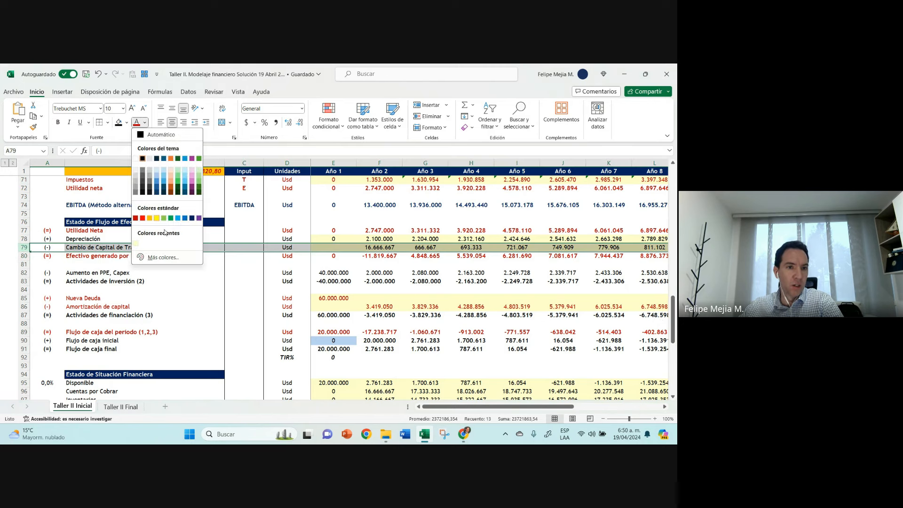
{"action": "left_click", "coordinate": [191, 186]}
{"action": "left_click", "coordinate": [197, 247]}
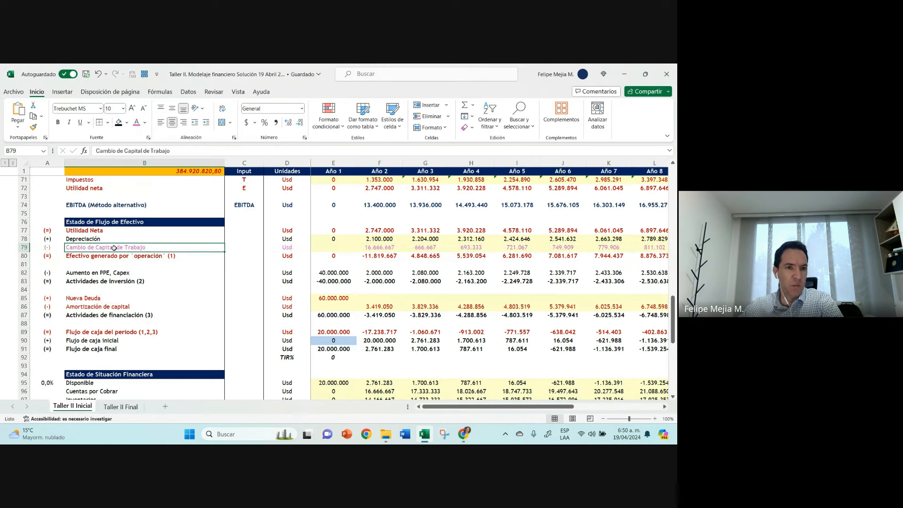
{"action": "key", "text": "ctrl+z"}
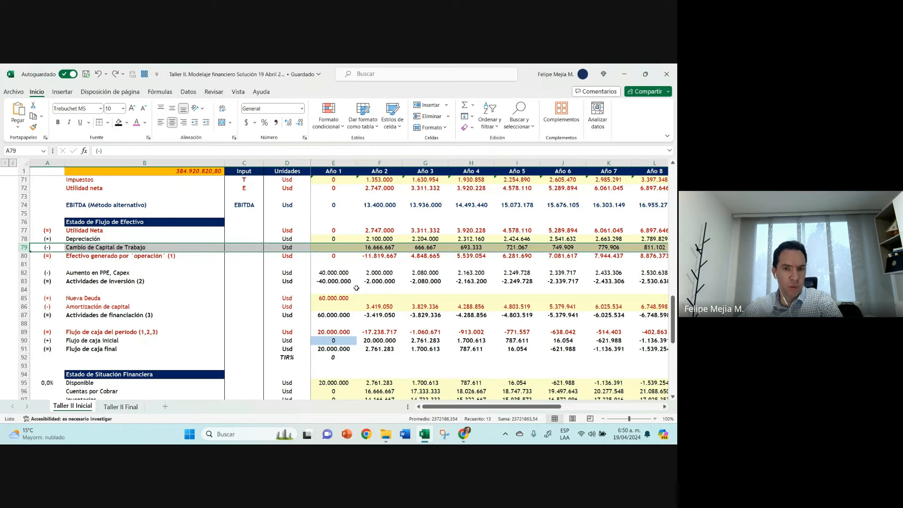
{"action": "left_click", "coordinate": [371, 282]}
{"action": "left_click", "coordinate": [384, 306]}
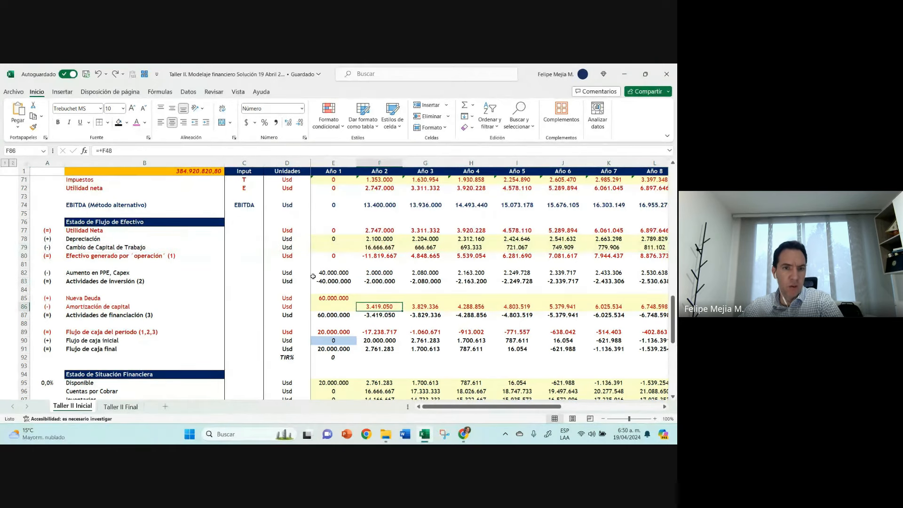
{"action": "left_click", "coordinate": [327, 313]}
{"action": "scroll", "coordinate": [376, 311], "scroll_direction": "down", "scroll_amount": 3}
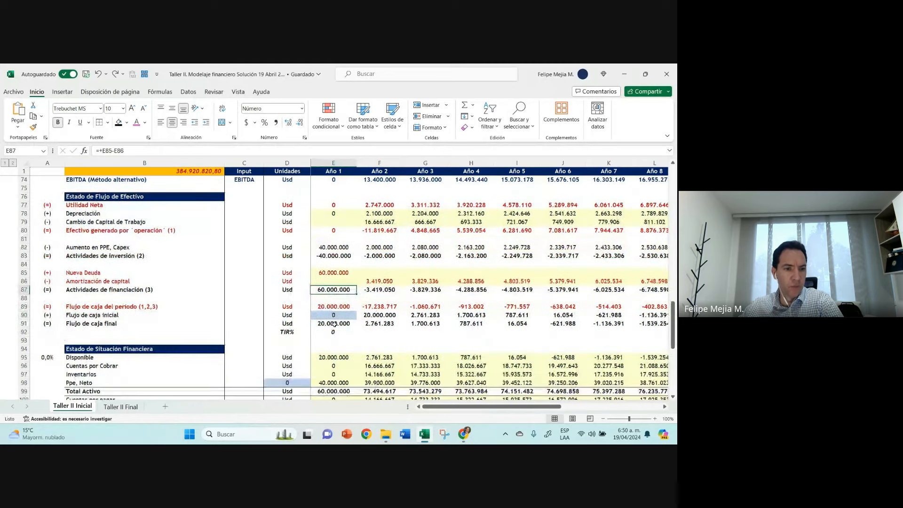
{"action": "left_click", "coordinate": [553, 307]}
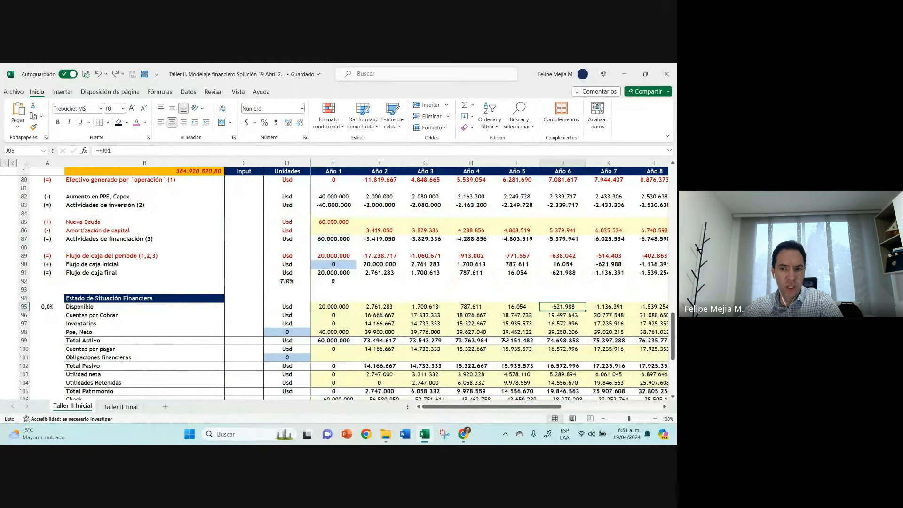
Step: Calculate Obligaciones financieras for Año 1 (E101) as prior balance plus Nueva Deuda minus Amortización de capital with the formula +D101+E85-E86
{"action": "scroll", "coordinate": [336, 330], "scroll_direction": "down", "scroll_amount": 1}
{"action": "left_click", "coordinate": [337, 330]}
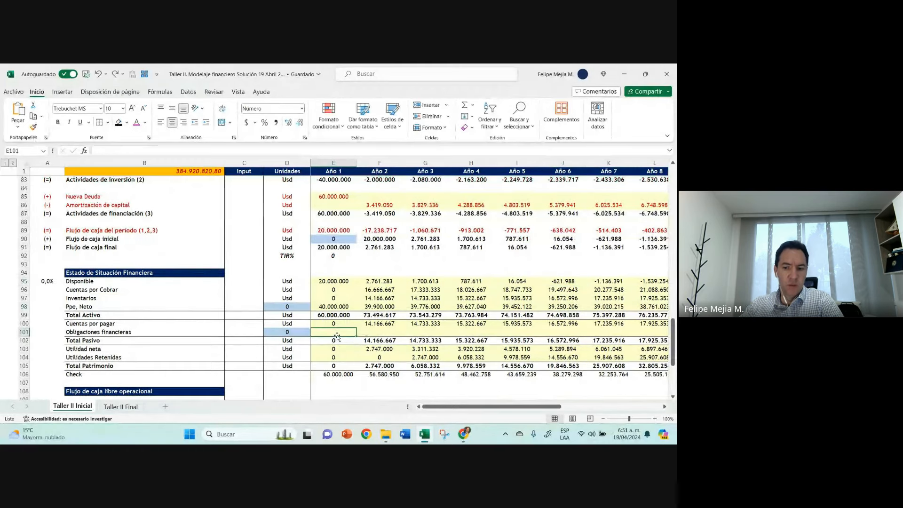
{"action": "type", "text": "+D101"}
{"action": "key", "text": "Left"}
{"action": "type", "text": "+"}
{"action": "key", "text": "Up"}
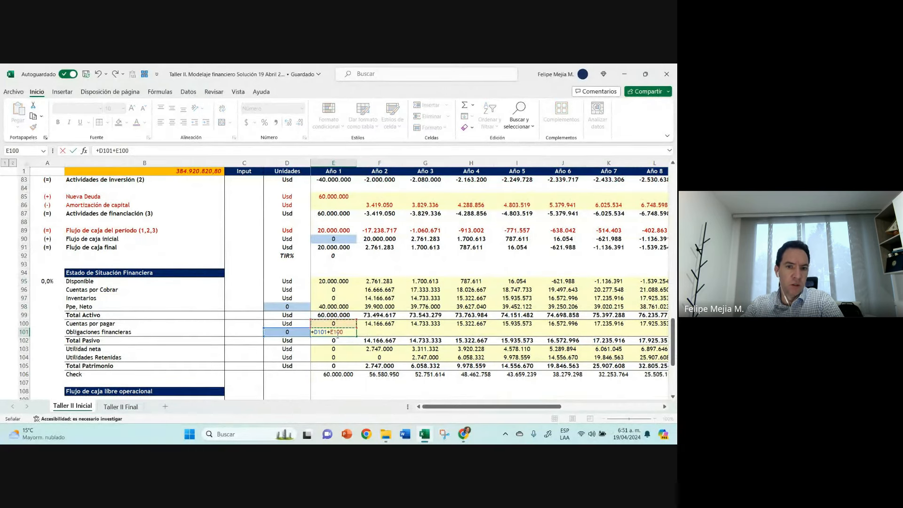
{"action": "key", "text": "Up"}
{"action": "key", "text": "Up"}
{"action": "key", "text": "Up"}
{"action": "key", "text": "Up"}
{"action": "key", "text": "Up"}
{"action": "key", "text": "Up"}
{"action": "key", "text": "Up"}
{"action": "key", "text": "Up"}
{"action": "key", "text": "Up"}
{"action": "key", "text": "Up"}
{"action": "key", "text": "Up"}
{"action": "key", "text": "Up"}
{"action": "key", "text": "Up"}
{"action": "key", "text": "Up"}
{"action": "key", "text": "Up"}
{"action": "type", "text": "-"}
{"action": "key", "text": "Up"}
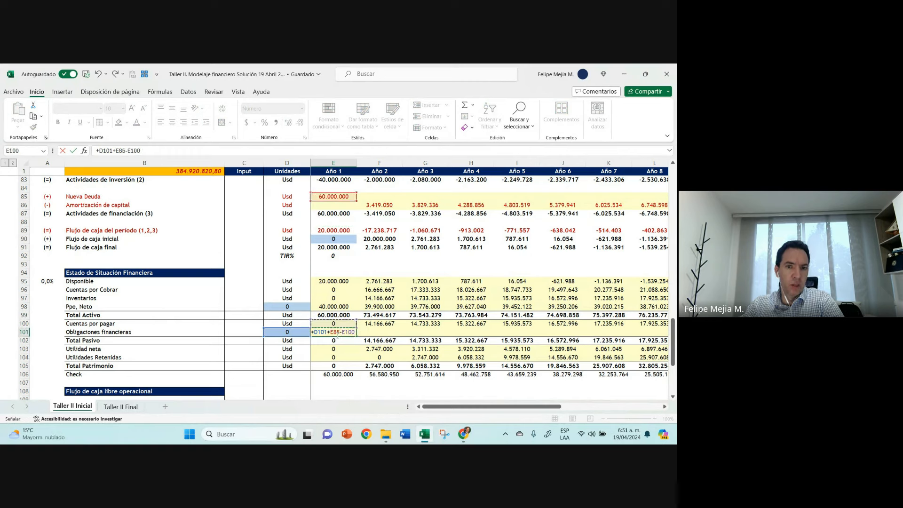
{"action": "key", "text": "Up"}
{"action": "key", "text": "Up"}
{"action": "key", "text": "Up"}
{"action": "key", "text": "Up"}
{"action": "key", "text": "Up"}
{"action": "key", "text": "Up"}
{"action": "key", "text": "Up"}
{"action": "key", "text": "Up"}
{"action": "key", "text": "Up"}
{"action": "key", "text": "Up"}
{"action": "key", "text": "Up"}
{"action": "key", "text": "Up"}
{"action": "key", "text": "Up"}
{"action": "key", "text": "Up"}
{"action": "key", "text": "ctrl+Return"}
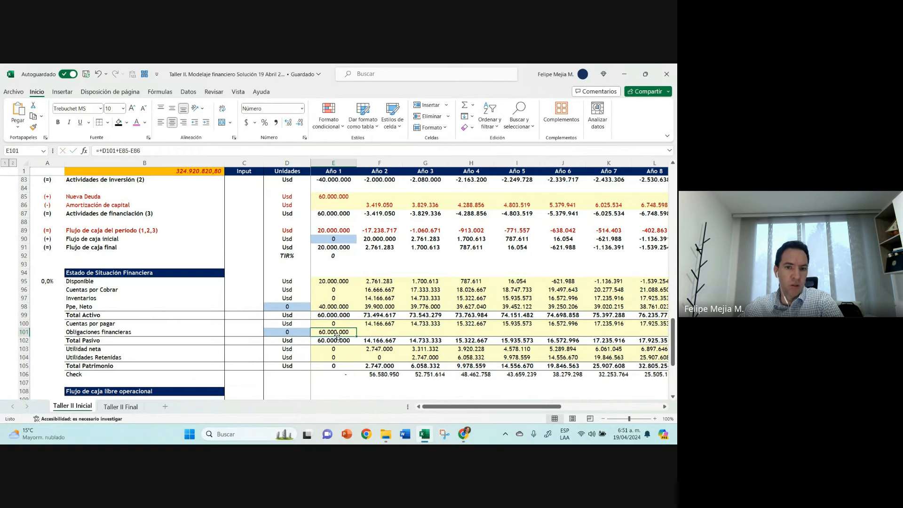
Step: Fill the Obligaciones financieras formula from E101 across the remaining years
{"action": "left_click_drag", "start_coordinate": [356, 336], "coordinate": [390, 334]}
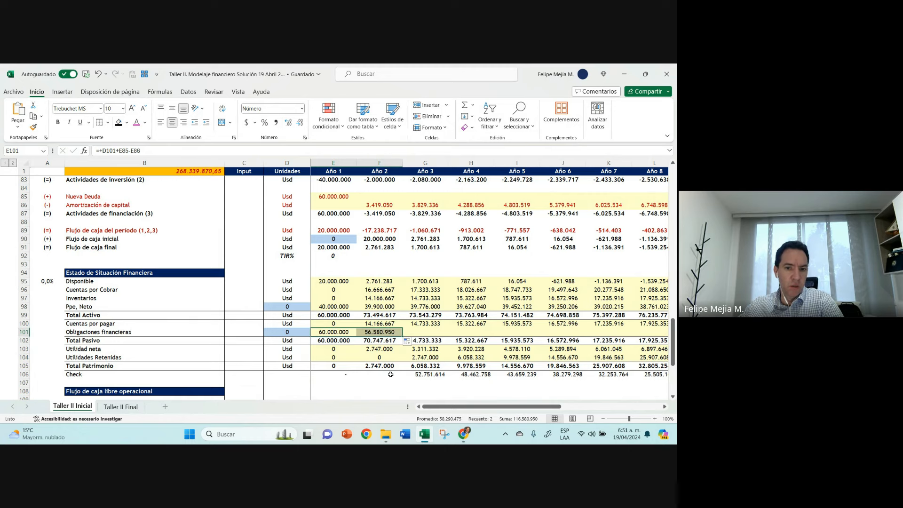
{"action": "left_click", "coordinate": [399, 334]}
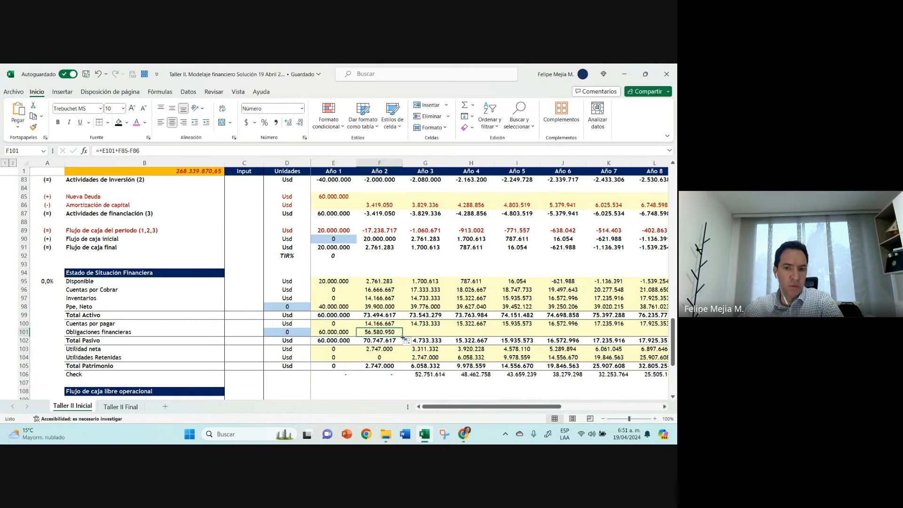
{"action": "left_click_drag", "start_coordinate": [403, 337], "coordinate": [611, 328]}
{"action": "key", "text": "Home"}
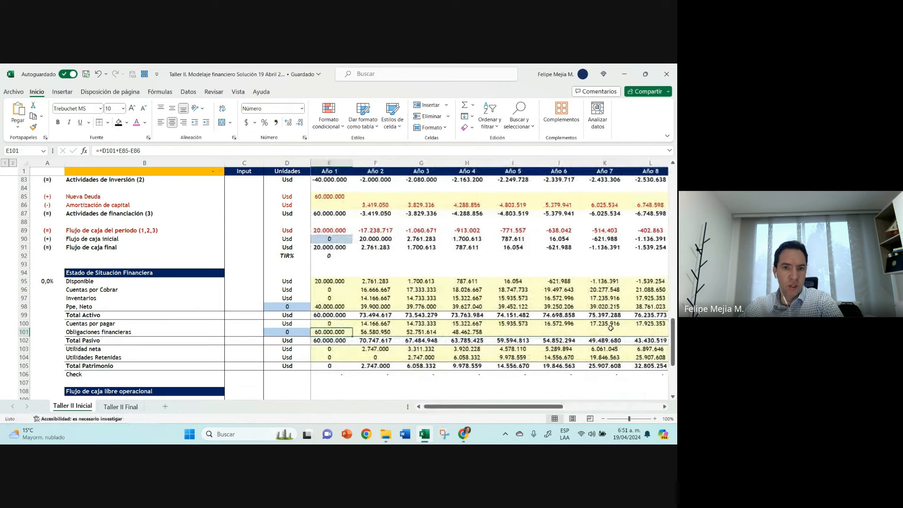
Step: Examine the TIR% formula in E92 and the Año 1 amounts that make up Flujo de caja del período
{"action": "left_click", "coordinate": [322, 256]}
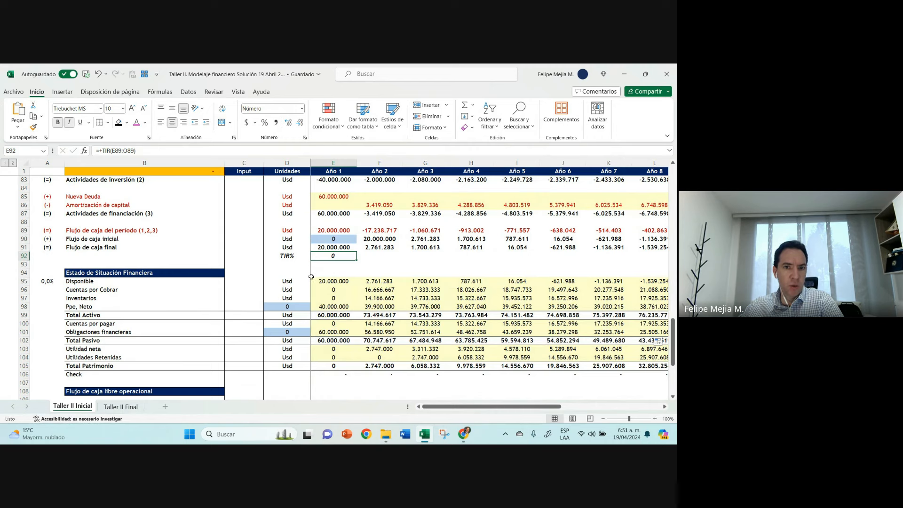
{"action": "left_click", "coordinate": [332, 228]}
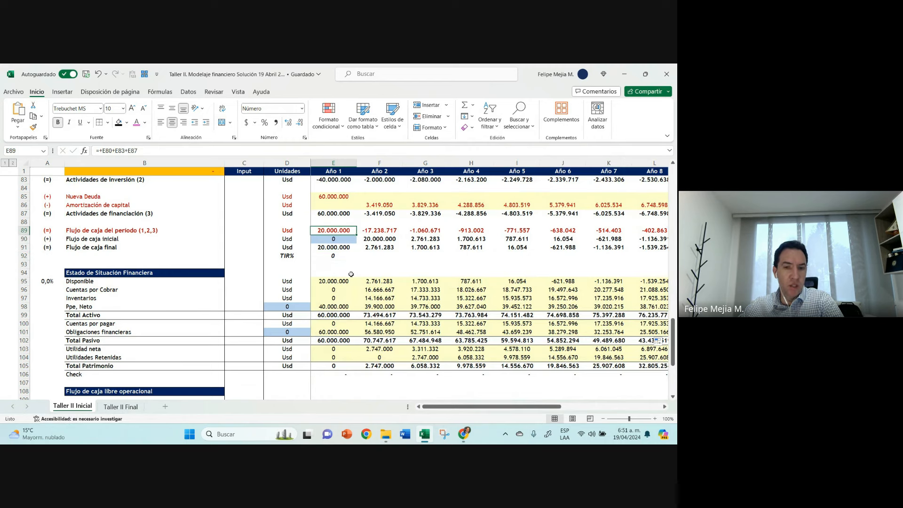
{"action": "scroll", "coordinate": [351, 273], "scroll_direction": "up", "scroll_amount": 1}
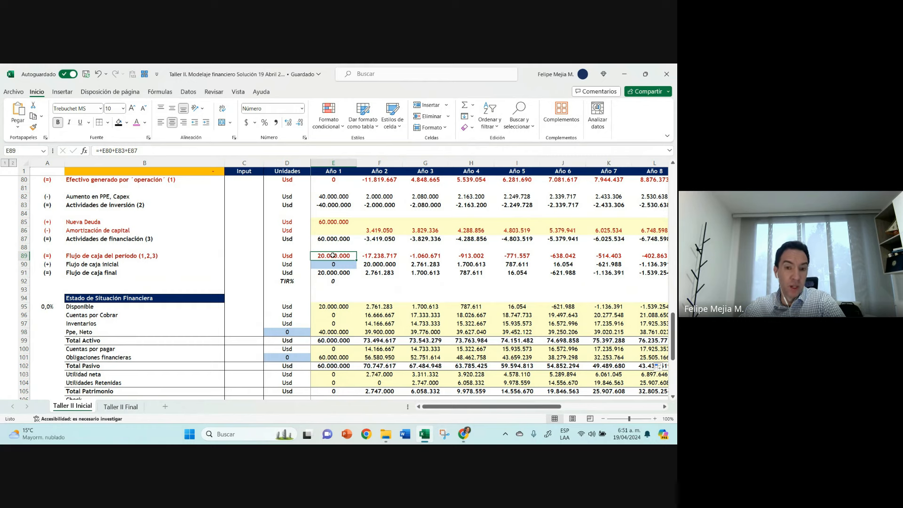
{"action": "scroll", "coordinate": [333, 255], "scroll_direction": "up", "scroll_amount": 1}
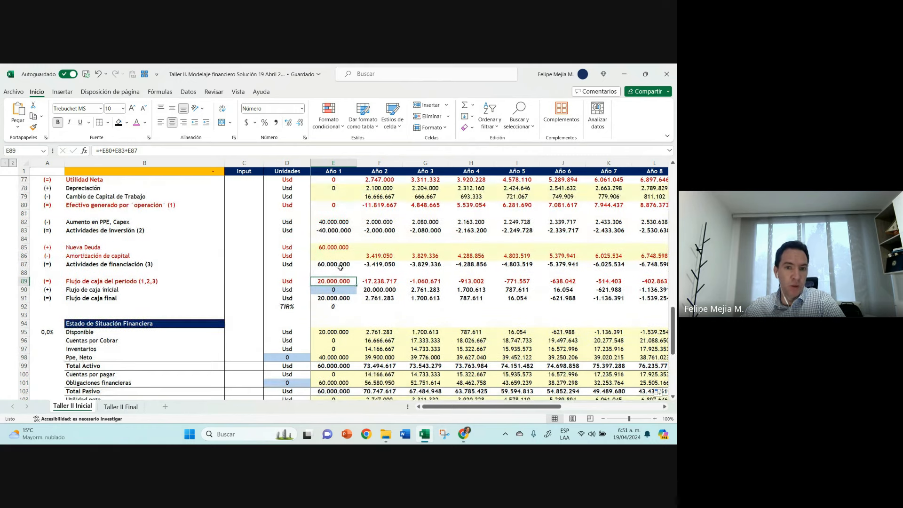
{"action": "scroll", "coordinate": [334, 228], "scroll_direction": "up", "scroll_amount": 1}
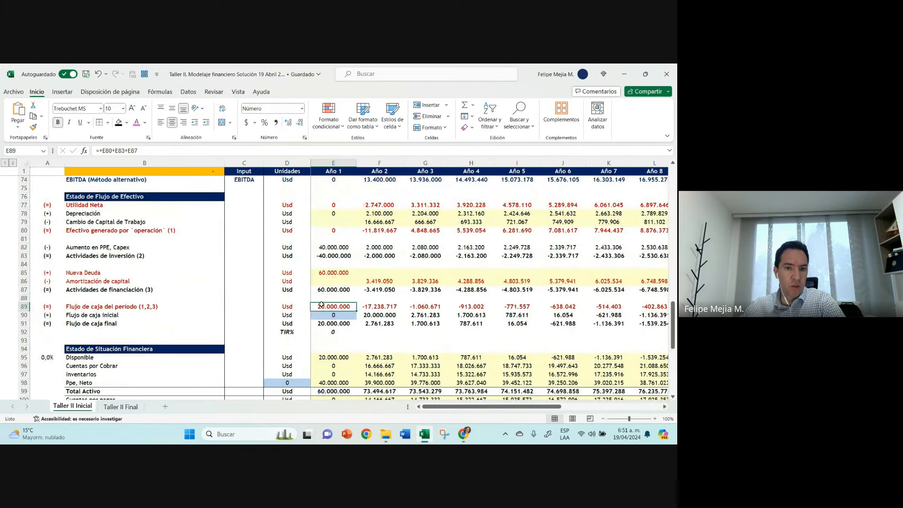
{"action": "left_click", "coordinate": [338, 270]}
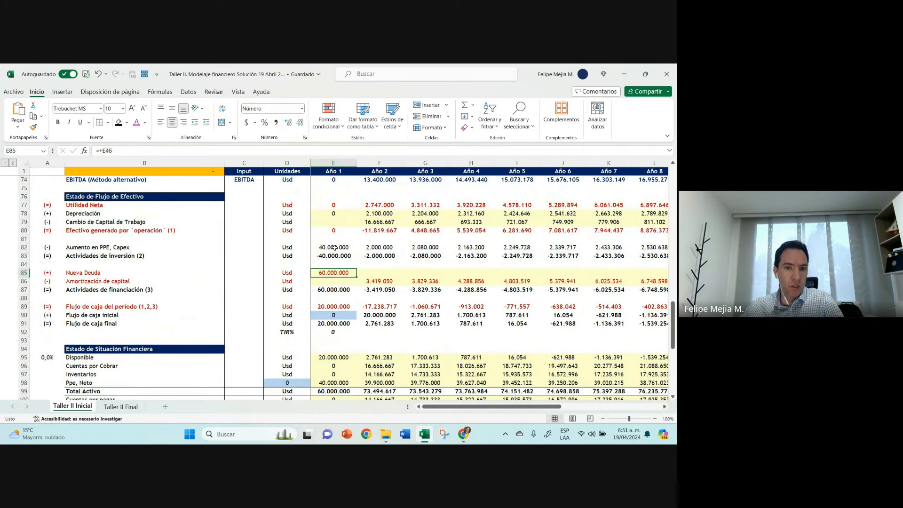
Step: Insert a column chart of Flujo de caja del período for Año 1 and Año 2 (E89:F89), reduce its height and place it above row 89
{"action": "left_click", "coordinate": [348, 307]}
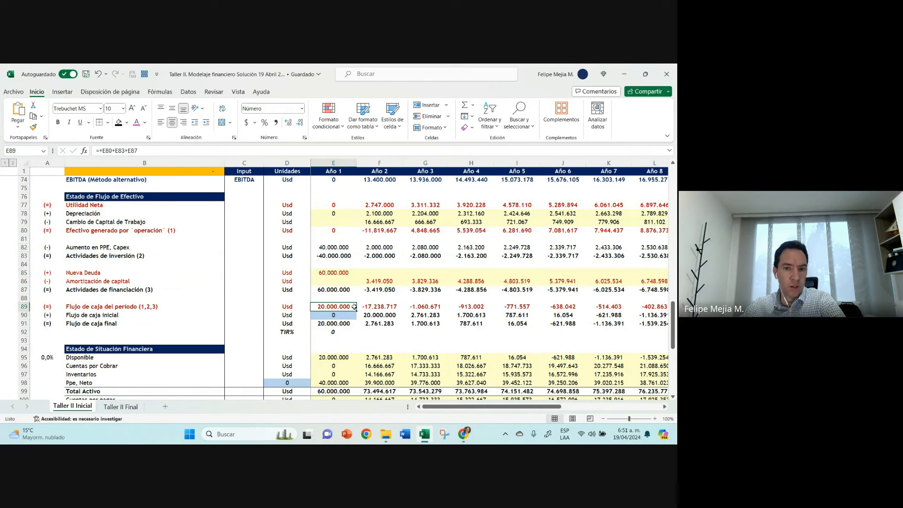
{"action": "left_click_drag", "start_coordinate": [354, 306], "coordinate": [381, 307]}
{"action": "left_click", "coordinate": [68, 95]}
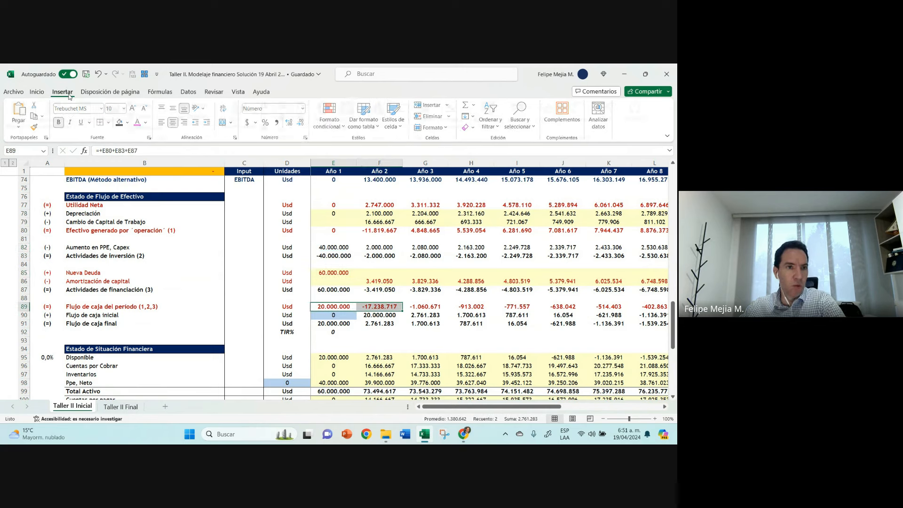
{"action": "left_click", "coordinate": [272, 106]}
{"action": "left_click", "coordinate": [276, 133]}
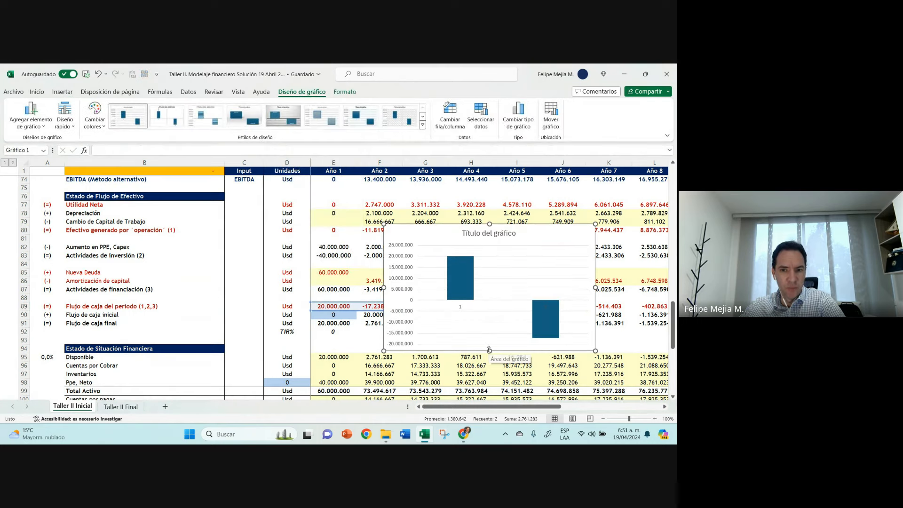
{"action": "left_click_drag", "start_coordinate": [489, 350], "coordinate": [489, 334]}
{"action": "left_click_drag", "start_coordinate": [448, 226], "coordinate": [391, 192]}
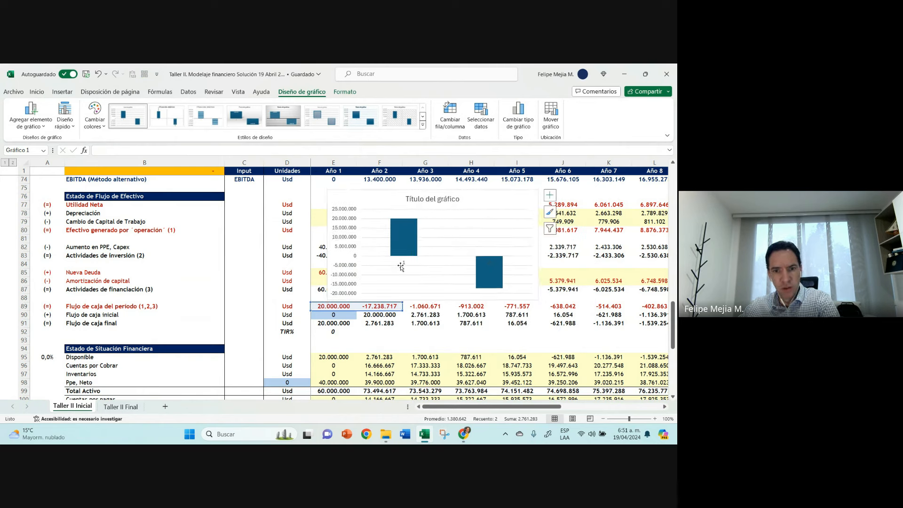
Step: Delete the chart's title and extend its data range to all years of Flujo de caja del período (E89:O89)
{"action": "key", "text": "Delete"}
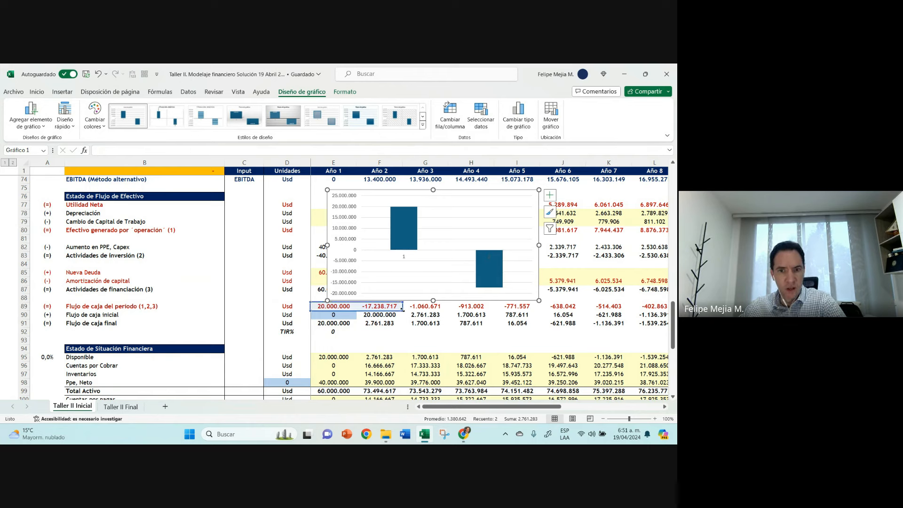
{"action": "left_click_drag", "start_coordinate": [402, 310], "coordinate": [570, 313]}
{"action": "left_click_drag", "start_coordinate": [551, 407], "coordinate": [470, 407]}
{"action": "left_click", "coordinate": [341, 338]}
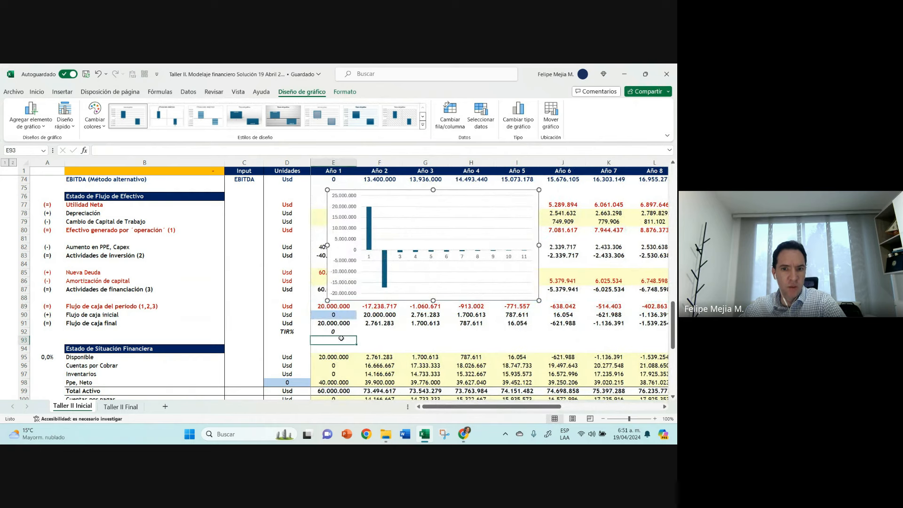
Step: Format the TIR% result in E92 as a percentage with two decimals
{"action": "left_click", "coordinate": [334, 332]}
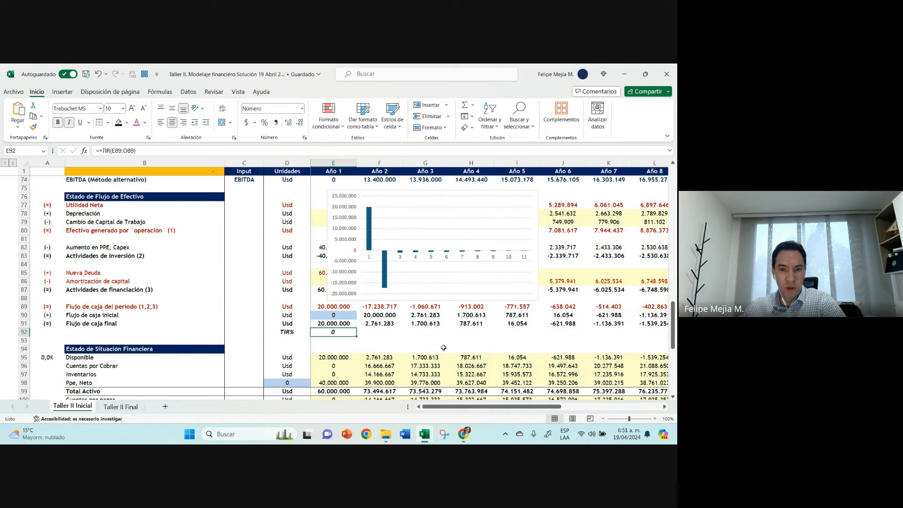
{"action": "left_click", "coordinate": [264, 122]}
{"action": "left_click", "coordinate": [289, 122]}
{"action": "left_click", "coordinate": [289, 122]}
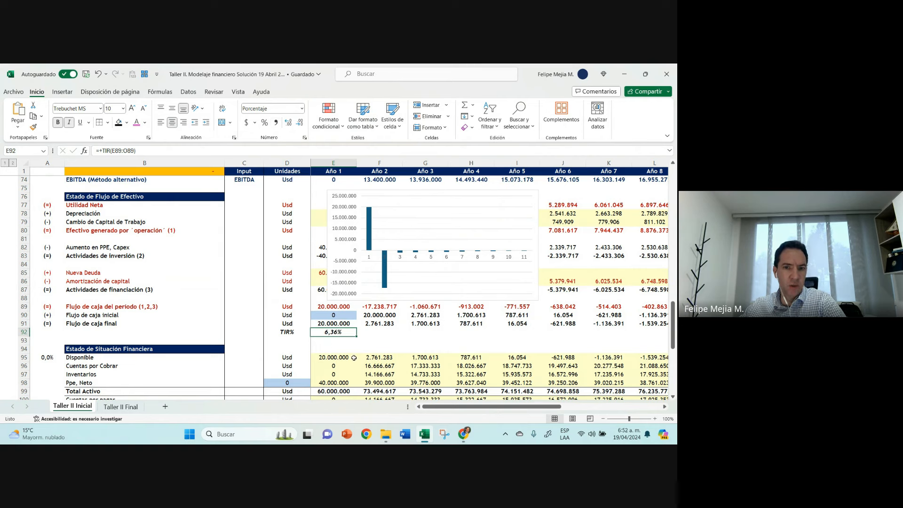
Step: Check the cash flow range used by the TIR% formula in E92 and by the chart's data series
{"action": "double_click", "coordinate": [334, 333]}
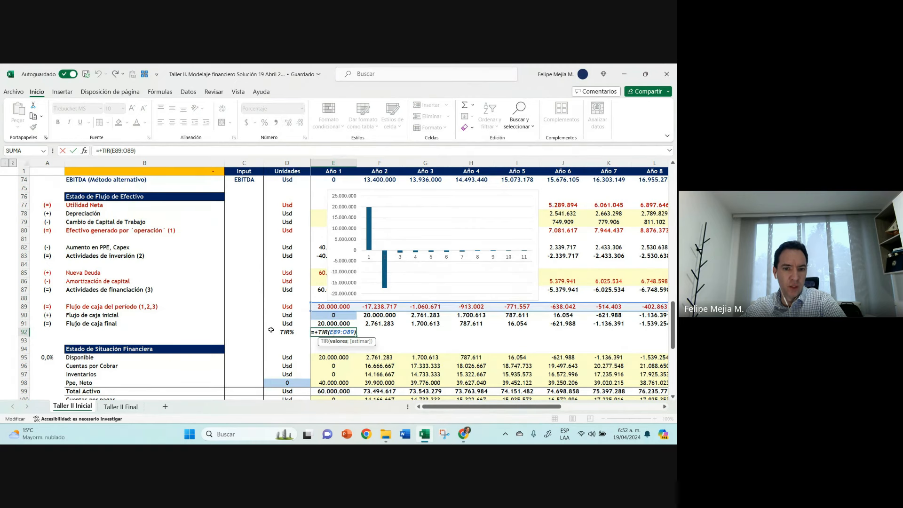
{"action": "key", "text": "ctrl+Return"}
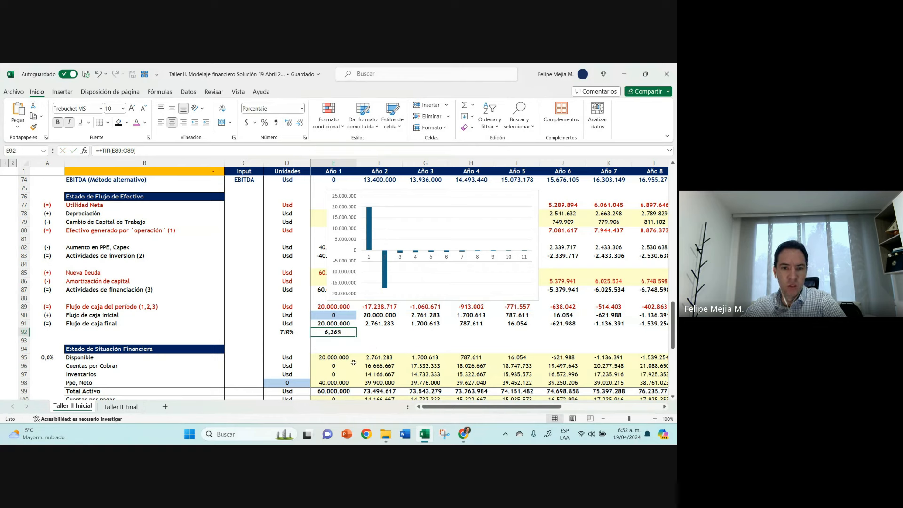
{"action": "left_click", "coordinate": [384, 273]}
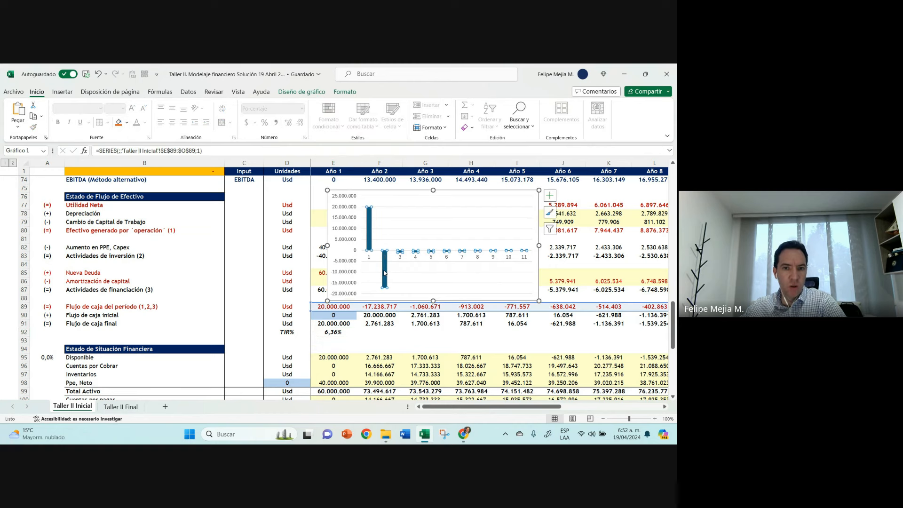
Step: Compare the chart's Año 2 column with the Flujo de caja del período values across row 89
{"action": "left_click", "coordinate": [384, 273]}
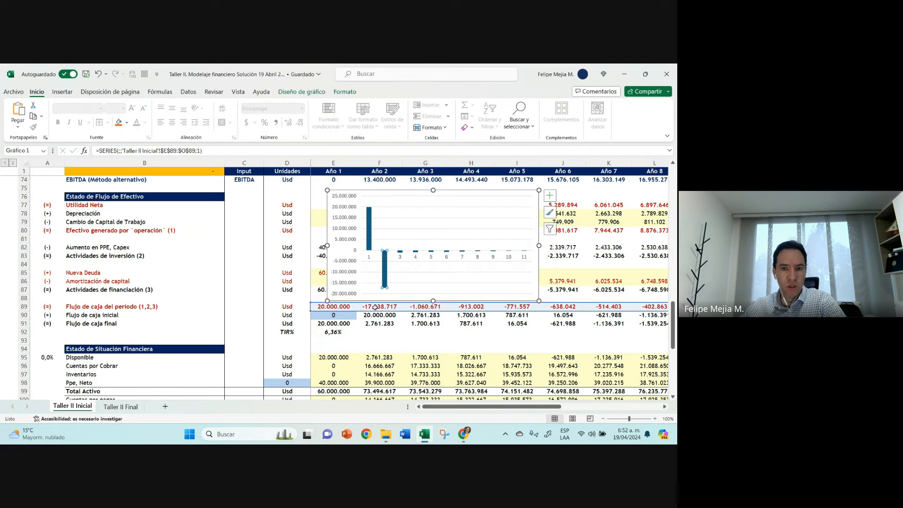
{"action": "left_click", "coordinate": [389, 308]}
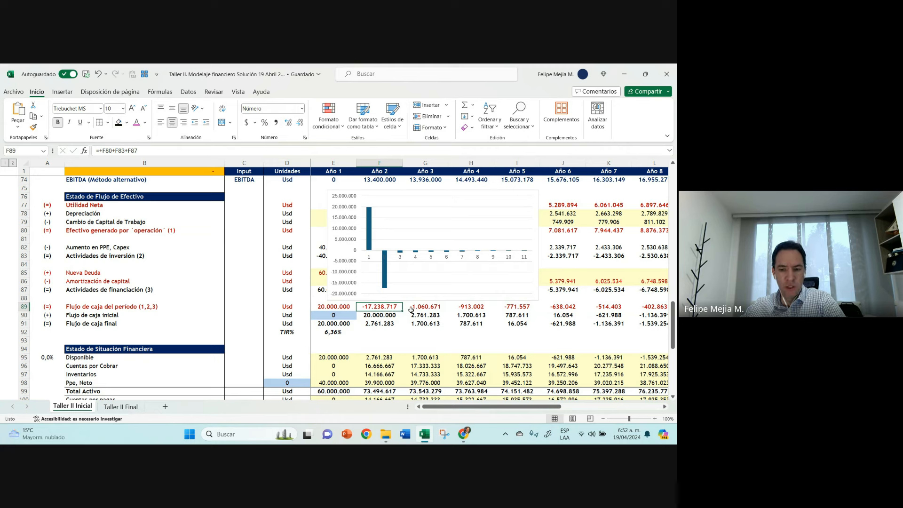
{"action": "key", "text": "Left"}
{"action": "key", "text": "Right"}
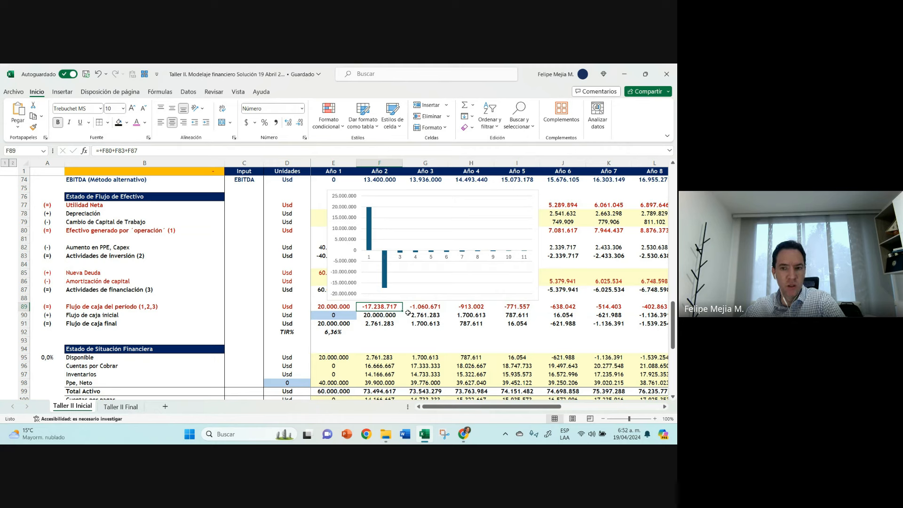
{"action": "key", "text": "Right"}
{"action": "key", "text": "Right"}
{"action": "key", "text": "Right"}
{"action": "key", "text": "Right"}
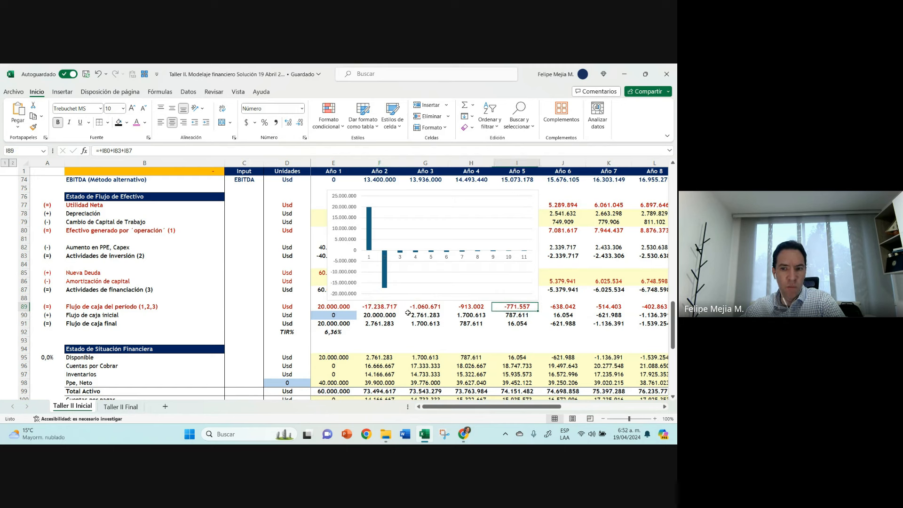
Step: Move the chart's data range to Flujo de caja final (E91:O91), add data labels and widen the chart to about Año 7
{"action": "left_click", "coordinate": [328, 221]}
{"action": "left_click_drag", "start_coordinate": [340, 312], "coordinate": [341, 326]}
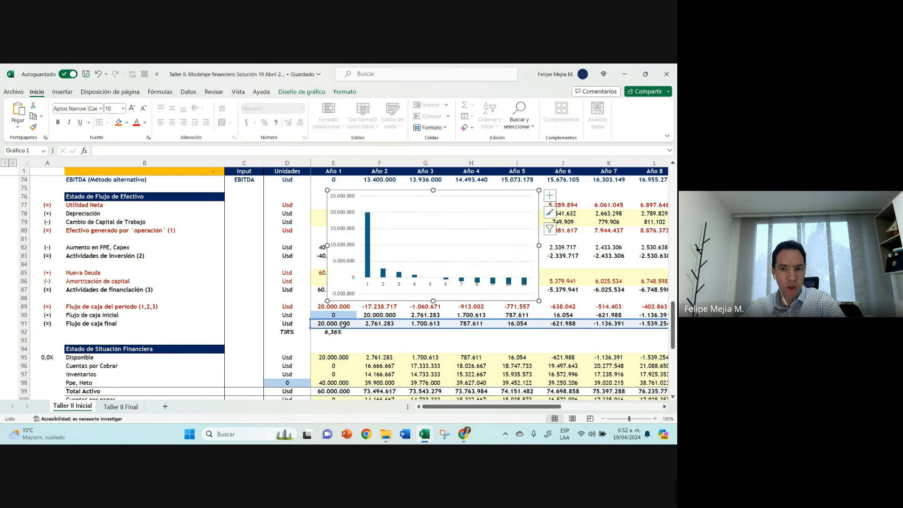
{"action": "left_click", "coordinate": [370, 219]}
{"action": "right_click", "coordinate": [370, 217]}
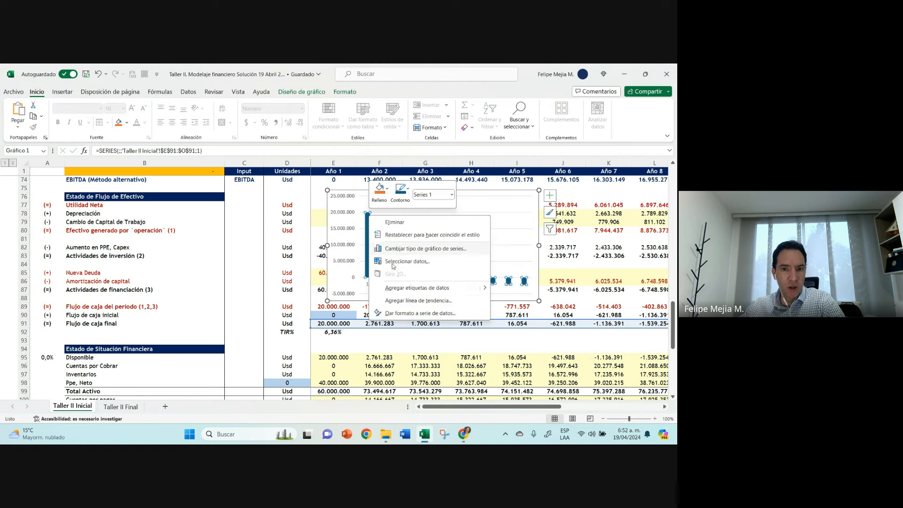
{"action": "left_click", "coordinate": [410, 289]}
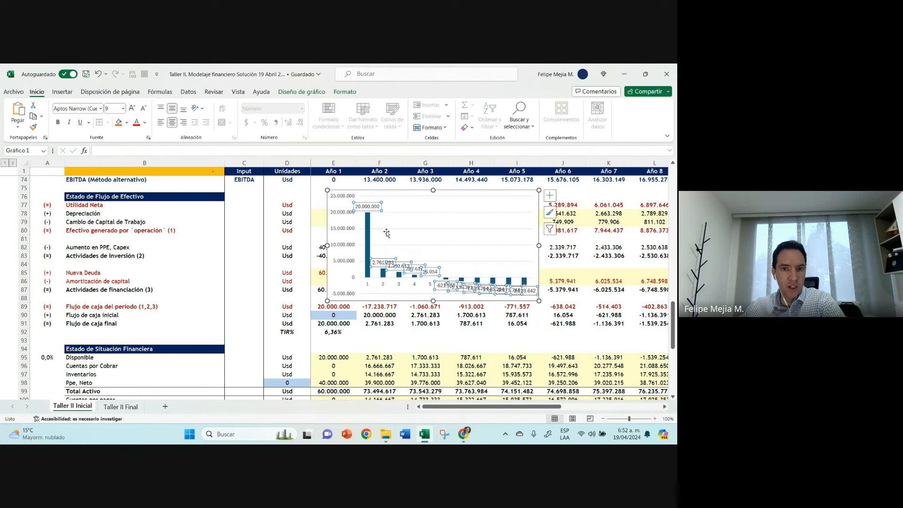
{"action": "left_click_drag", "start_coordinate": [539, 246], "coordinate": [615, 245]}
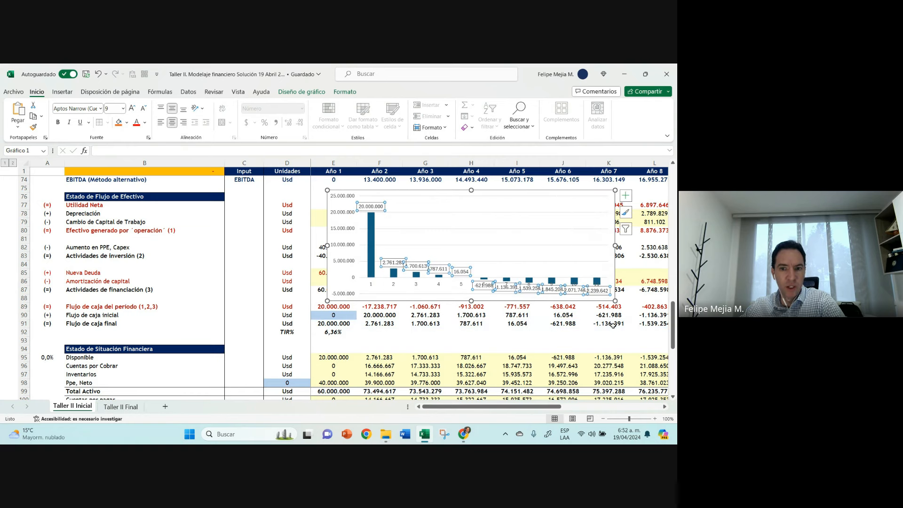
Step: Delete the cash flow chart and check the range used by the TIR% formula in E92
{"action": "key", "text": "Delete"}
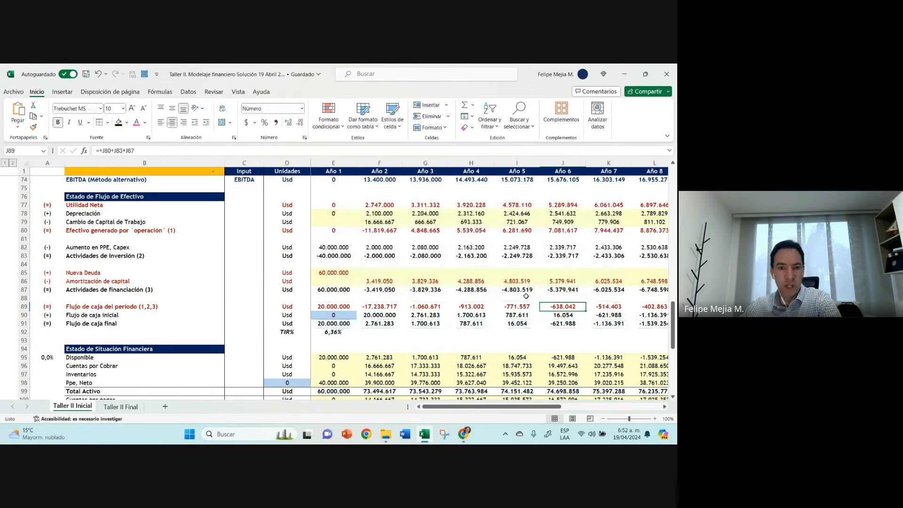
{"action": "left_click", "coordinate": [329, 331]}
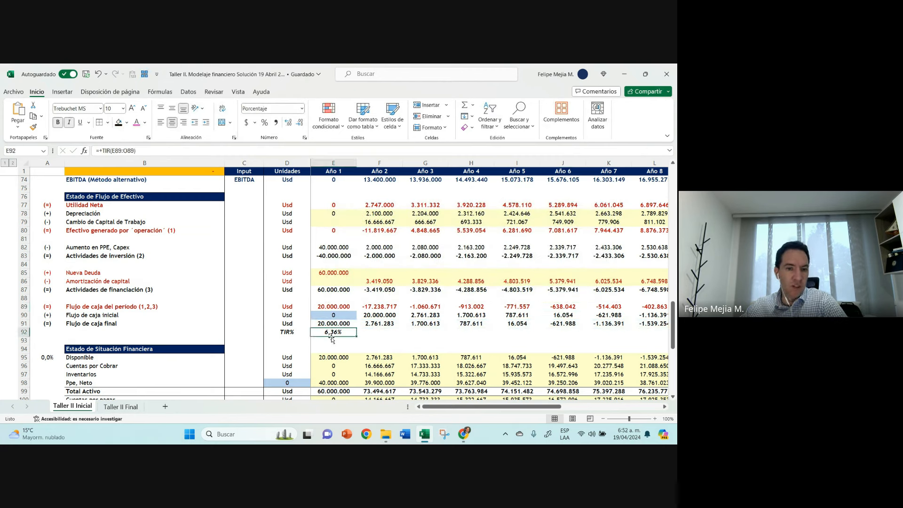
{"action": "double_click", "coordinate": [325, 331]}
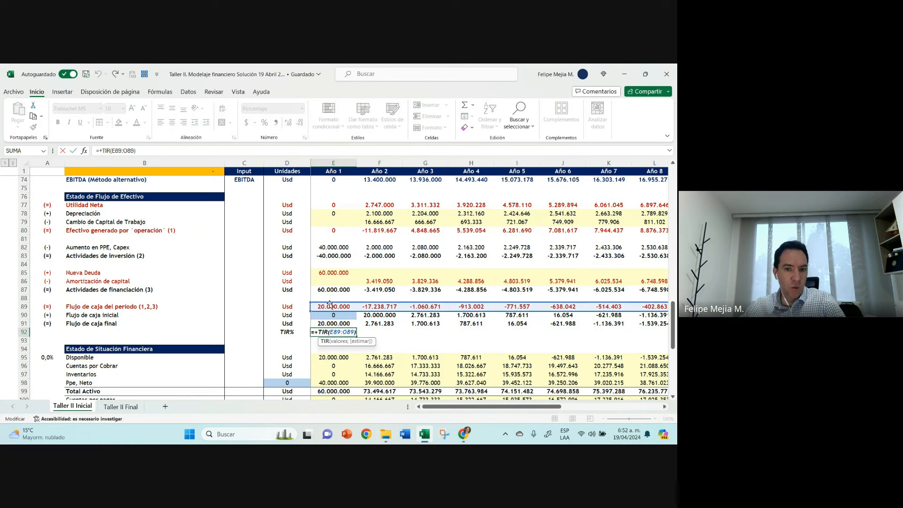
{"action": "key", "text": "Escape"}
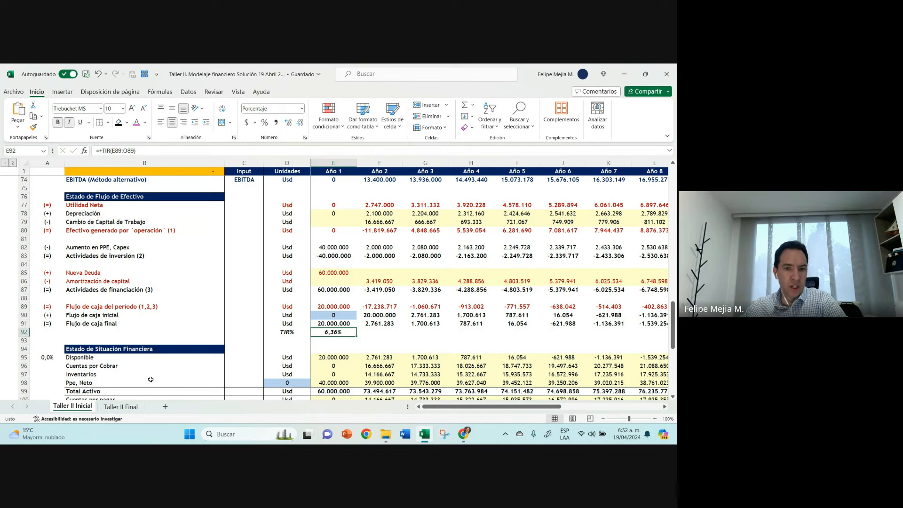
Step: On the Taller II Final sheet, format the TIR% result in E92 as a percentage with two decimals
{"action": "left_click", "coordinate": [121, 407]}
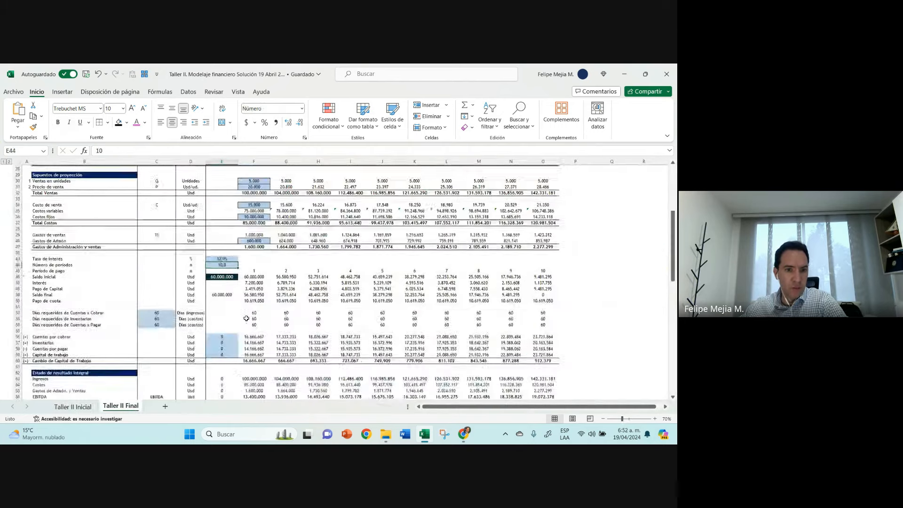
{"action": "scroll", "coordinate": [245, 318], "scroll_direction": "down", "scroll_amount": 10}
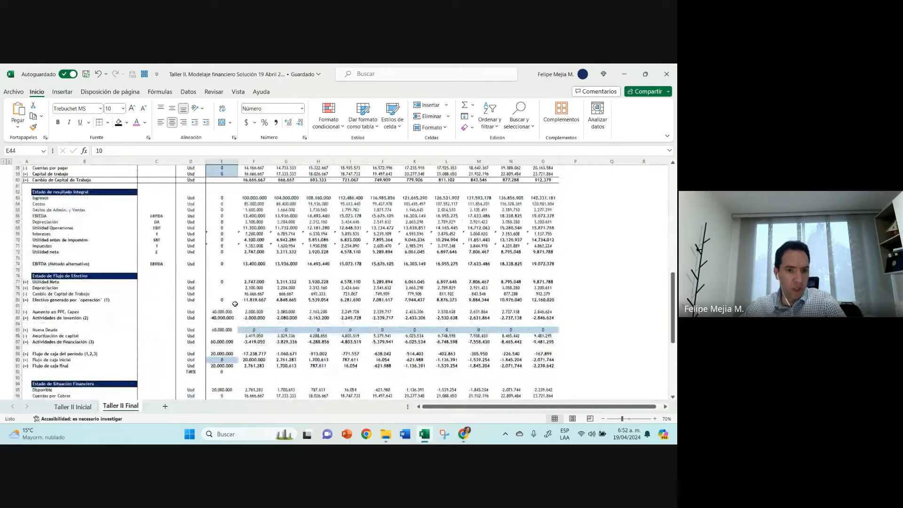
{"action": "scroll", "coordinate": [235, 304], "scroll_direction": "up", "scroll_amount": 1}
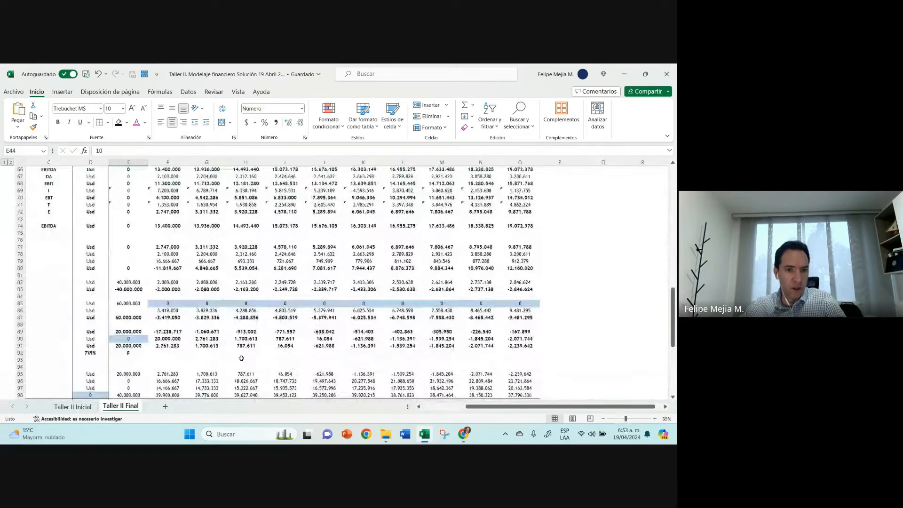
{"action": "scroll", "coordinate": [241, 359], "scroll_direction": "down", "scroll_amount": 2}
{"action": "left_click", "coordinate": [128, 311]}
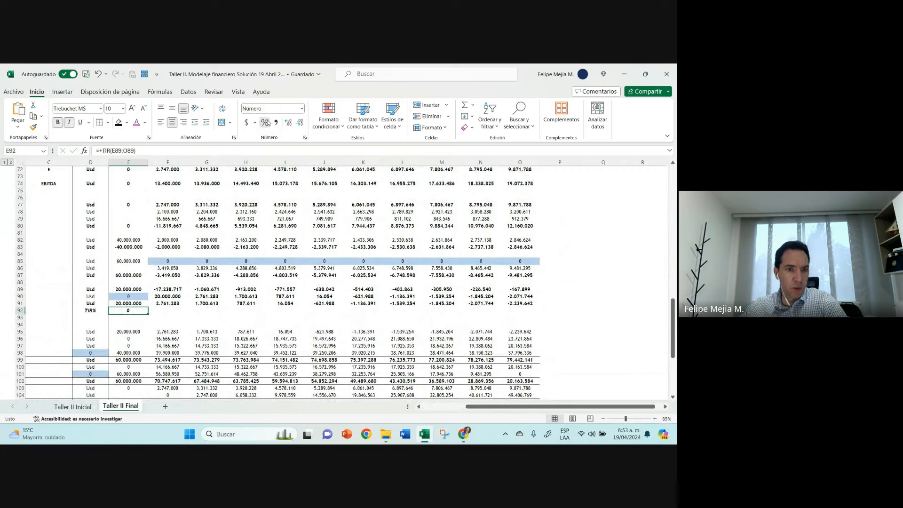
{"action": "left_click", "coordinate": [264, 122]}
{"action": "left_click", "coordinate": [288, 122]}
{"action": "left_click", "coordinate": [288, 122]}
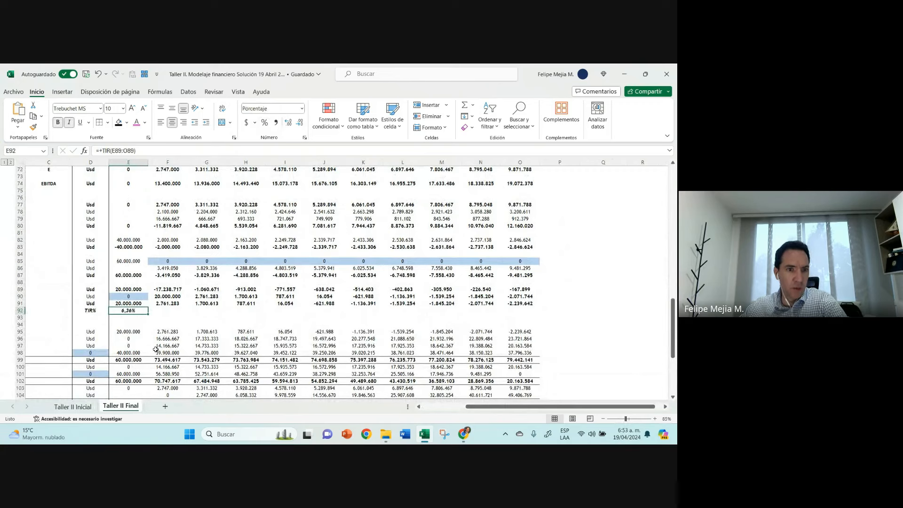
Step: Back on the Taller II Inicial sheet, trace the precedent of Nueva Deuda for Año 1 (E85) to its source cell E46
{"action": "left_click", "coordinate": [74, 407]}
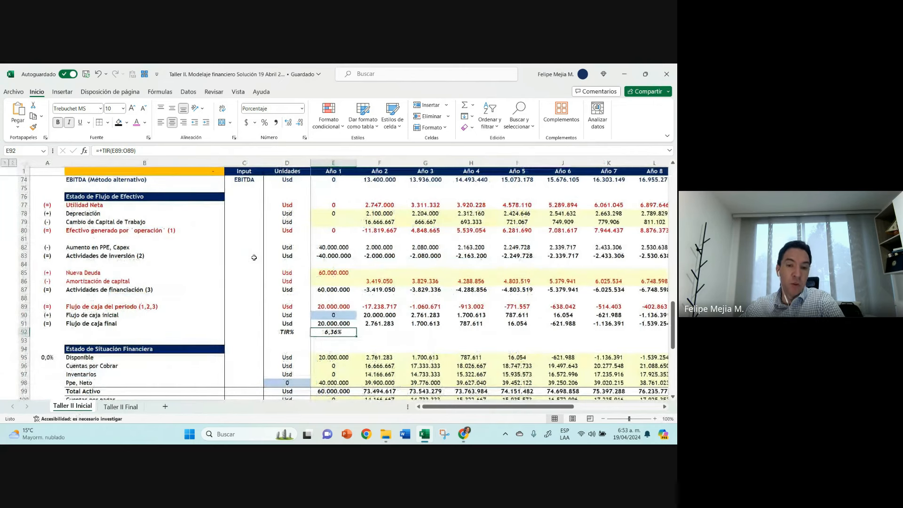
{"action": "left_click", "coordinate": [334, 273]}
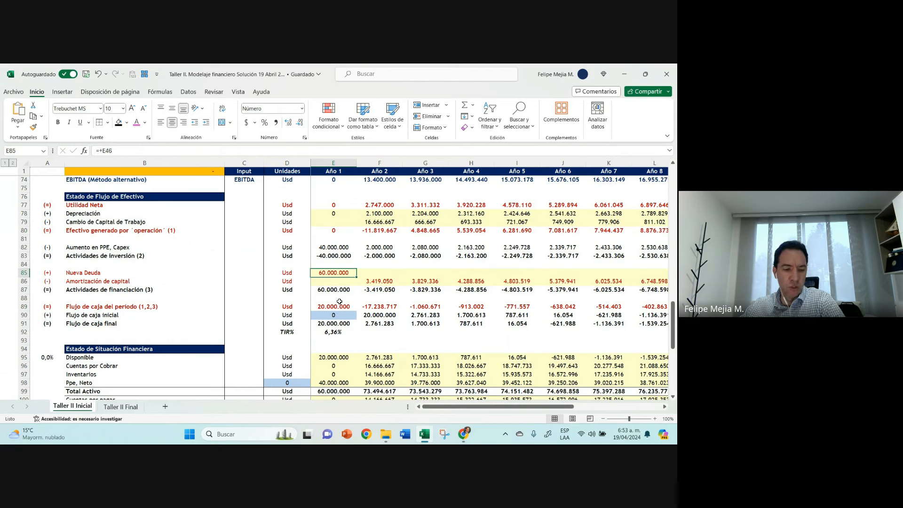
{"action": "left_click", "coordinate": [132, 274]}
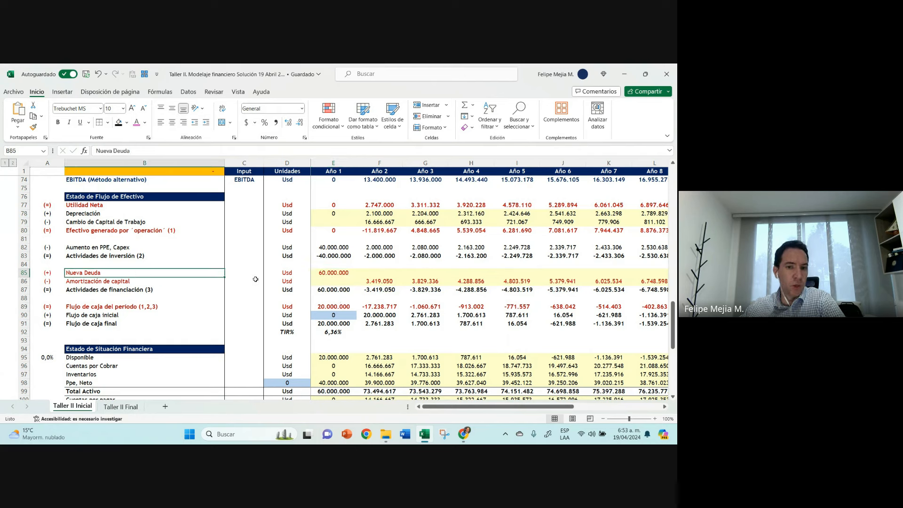
{"action": "left_click", "coordinate": [336, 275]}
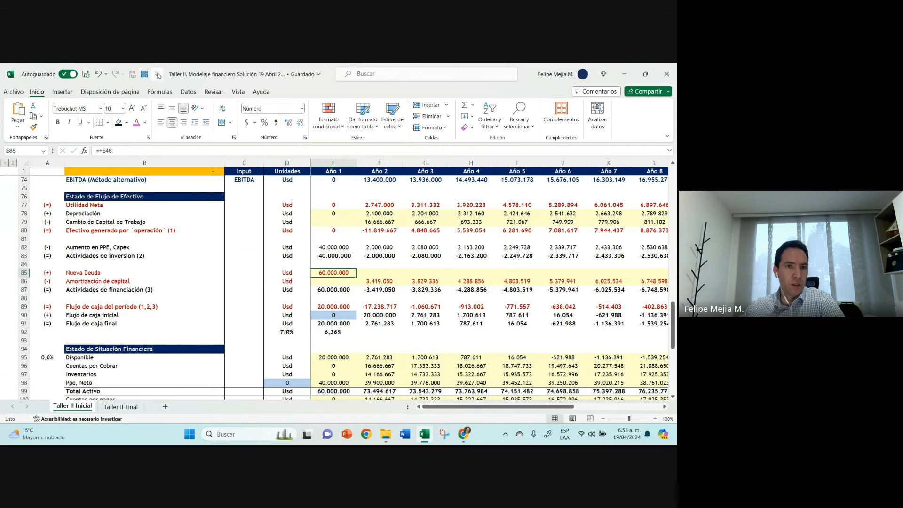
{"action": "left_click", "coordinate": [160, 92]}
{"action": "left_click", "coordinate": [450, 105]}
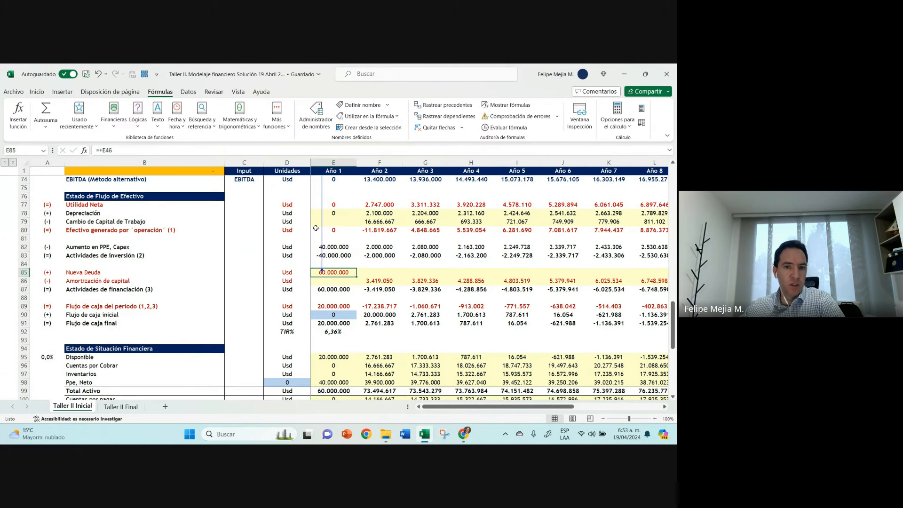
{"action": "double_click", "coordinate": [322, 228]}
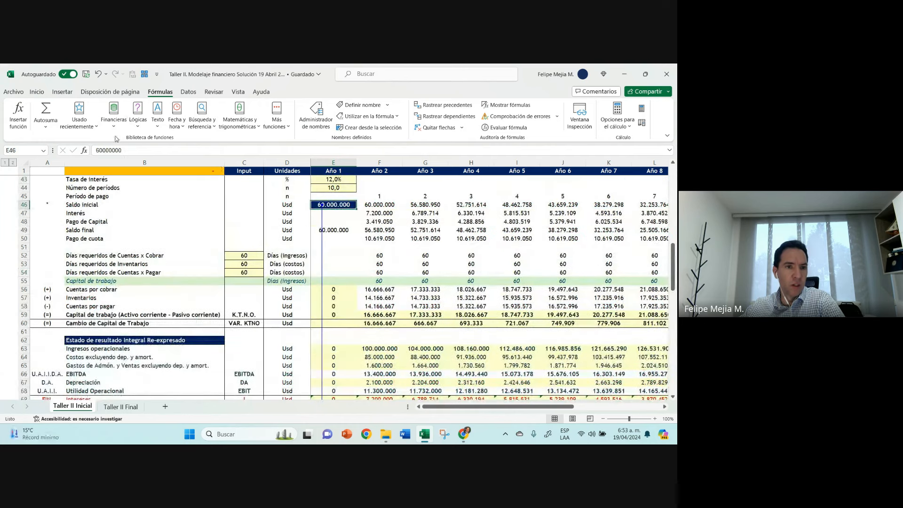
Step: Set the debt's Saldo inicial in E46 to 65.000.000
{"action": "left_click", "coordinate": [100, 151]}
{"action": "key", "text": "BackSpace"}
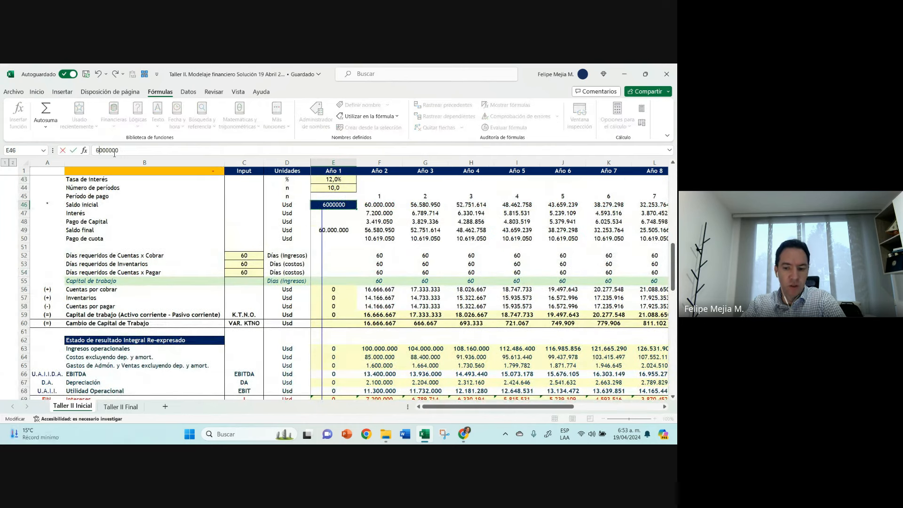
{"action": "type", "text": "5"}
{"action": "key", "text": "Return"}
{"action": "key", "text": "Up"}
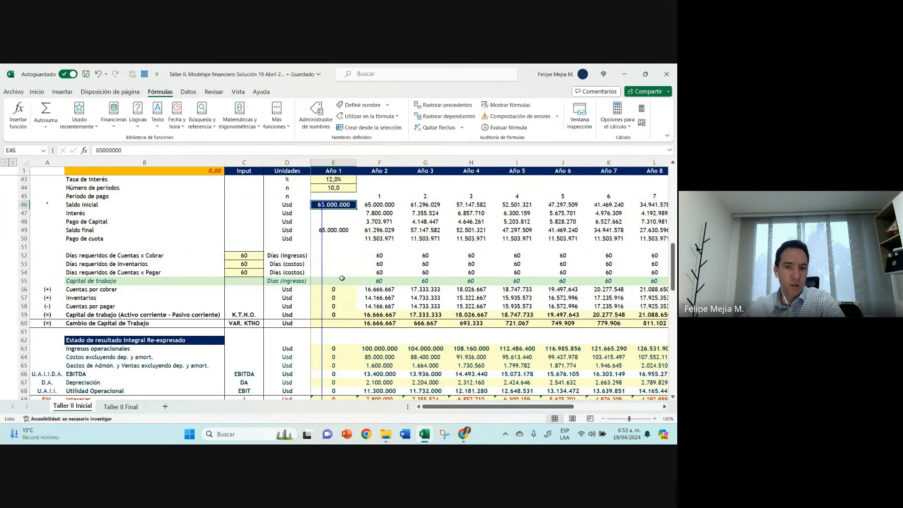
Step: Remove the trace arrows, review TIR% (E92), Nueva Deuda and Flujo de caja del período for Año 1, and compare with Taller II Final's TIR%
{"action": "scroll", "coordinate": [342, 280], "scroll_direction": "down", "scroll_amount": 11}
{"action": "scroll", "coordinate": [341, 280], "scroll_direction": "down", "scroll_amount": 1}
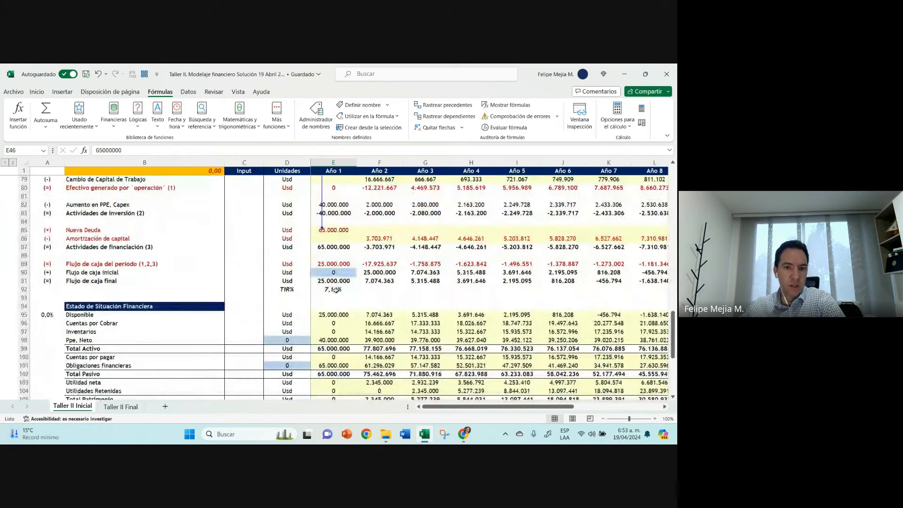
{"action": "left_click", "coordinate": [333, 289]}
{"action": "left_click", "coordinate": [434, 128]}
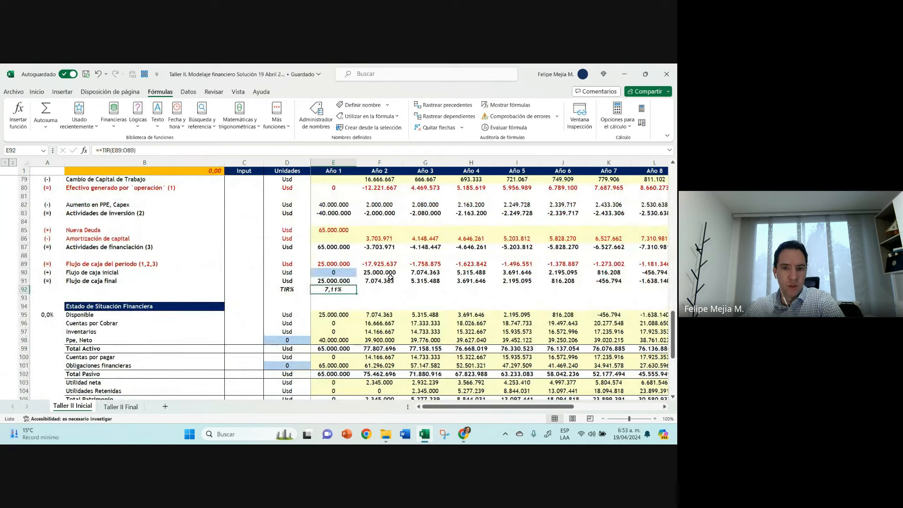
{"action": "left_click", "coordinate": [331, 231]}
{"action": "left_click", "coordinate": [331, 264]}
{"action": "left_click", "coordinate": [333, 289]}
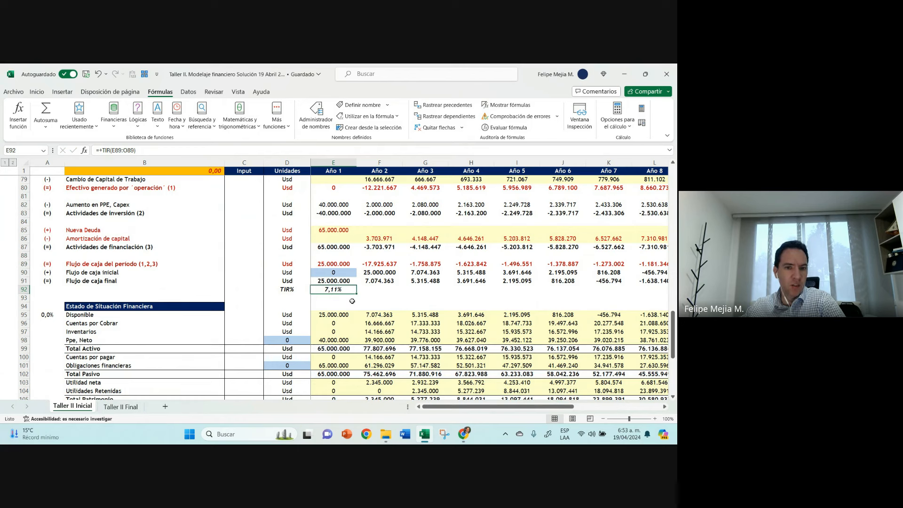
{"action": "key", "text": "ctrl+Page_Down"}
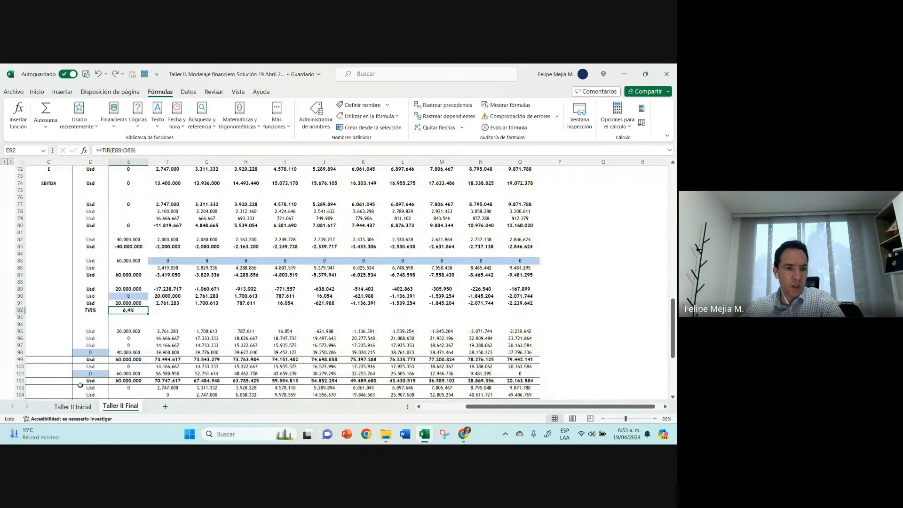
Step: Return to Taller II Inicial, set the debt's Saldo inicial in E46 back to 60.000.000 and recheck TIR% in E92
{"action": "left_click", "coordinate": [73, 406]}
{"action": "scroll", "coordinate": [333, 240], "scroll_direction": "up", "scroll_amount": 8}
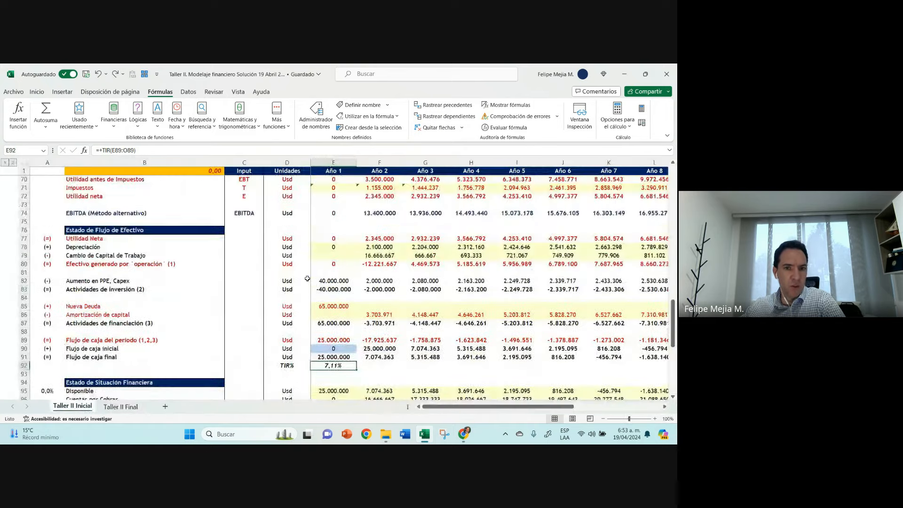
{"action": "scroll", "coordinate": [333, 240], "scroll_direction": "up", "scroll_amount": 5}
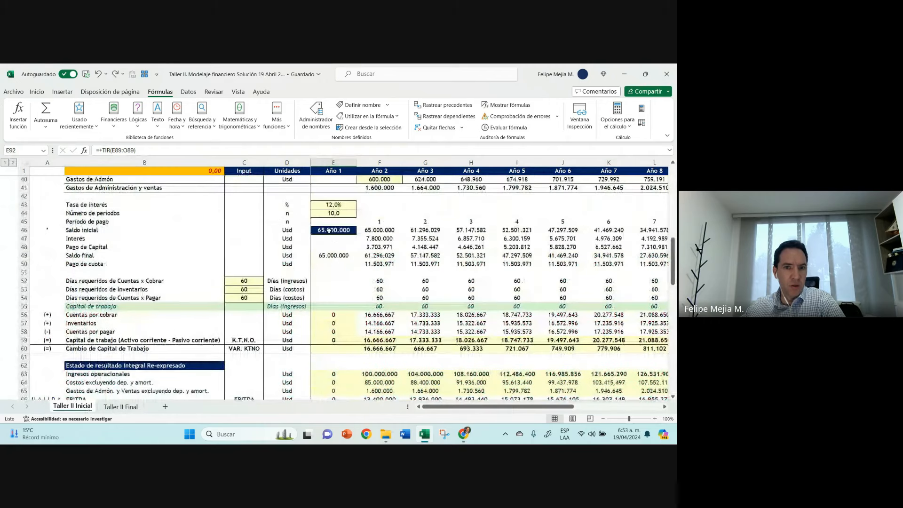
{"action": "left_click", "coordinate": [329, 230]}
{"action": "left_click", "coordinate": [102, 150]}
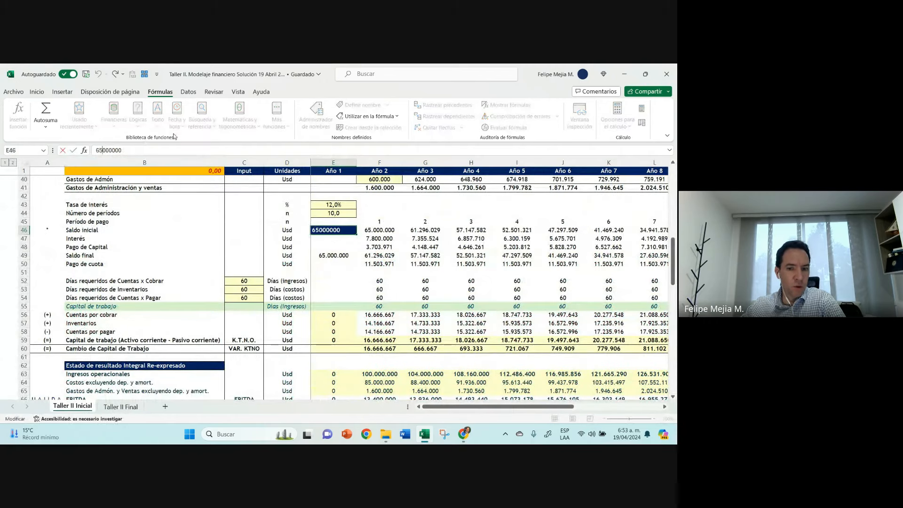
{"action": "type", "text": "0"}
{"action": "key", "text": "Return"}
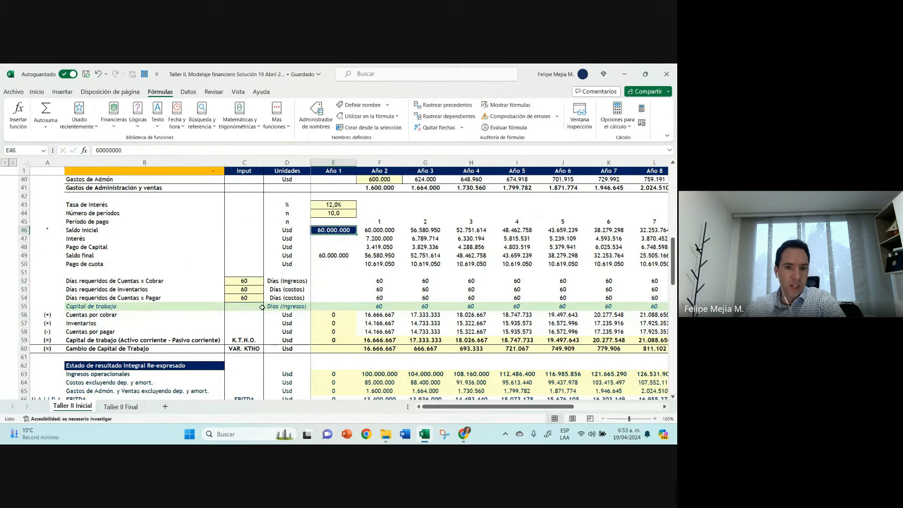
{"action": "scroll", "coordinate": [335, 313], "scroll_direction": "down", "scroll_amount": 4}
{"action": "scroll", "coordinate": [335, 313], "scroll_direction": "down", "scroll_amount": 9}
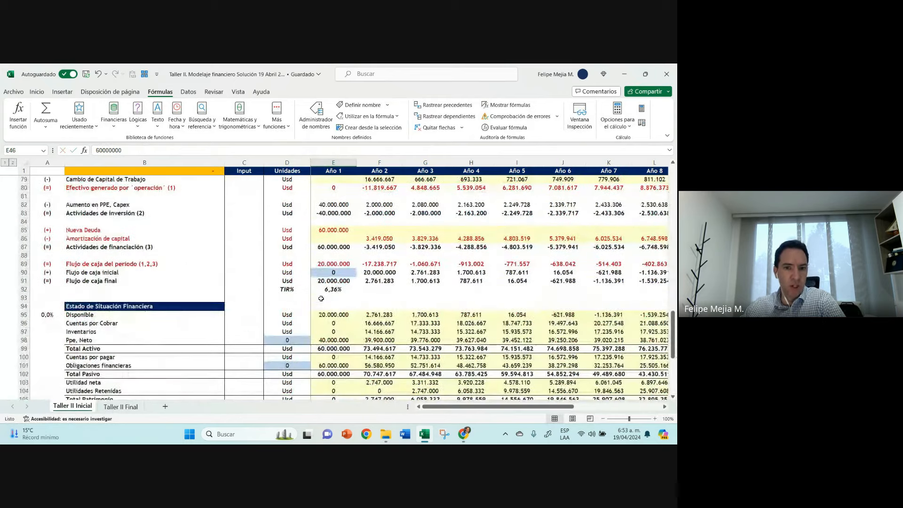
{"action": "left_click", "coordinate": [327, 289]}
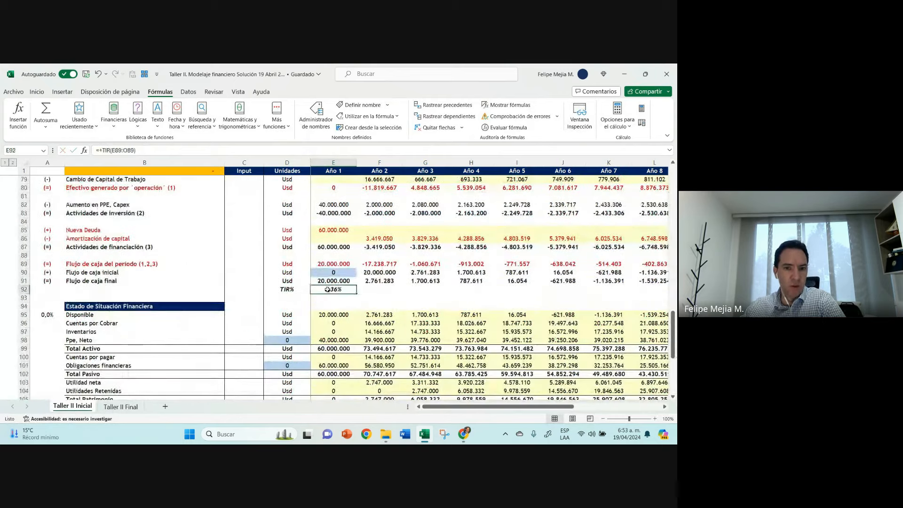
Step: Change the font colour of the TIR% row (row 92) on Taller II Inicial to dark red
{"action": "left_click", "coordinate": [23, 264]}
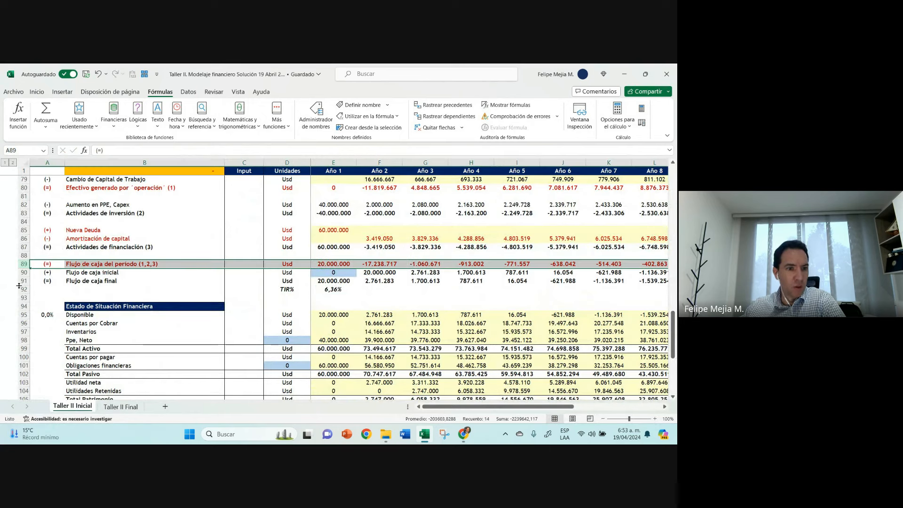
{"action": "left_click", "coordinate": [20, 288]}
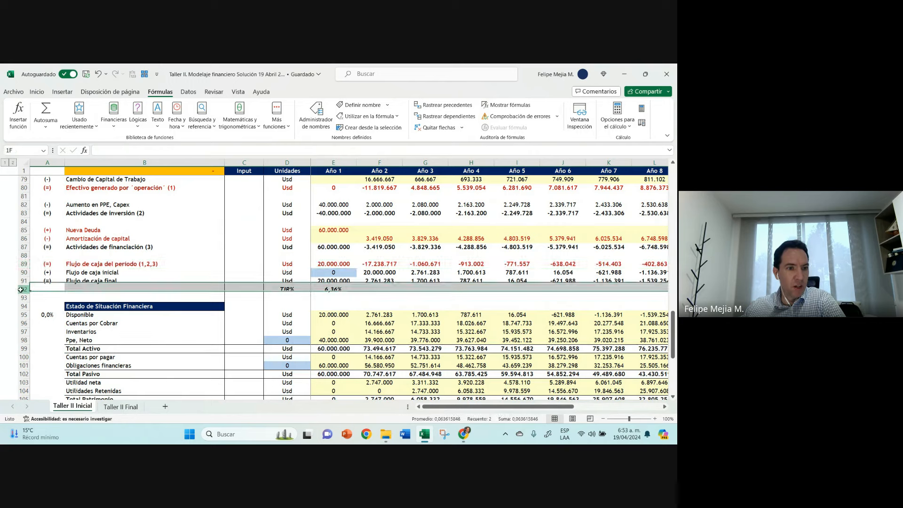
{"action": "left_click", "coordinate": [46, 96]}
{"action": "left_click", "coordinate": [144, 123]}
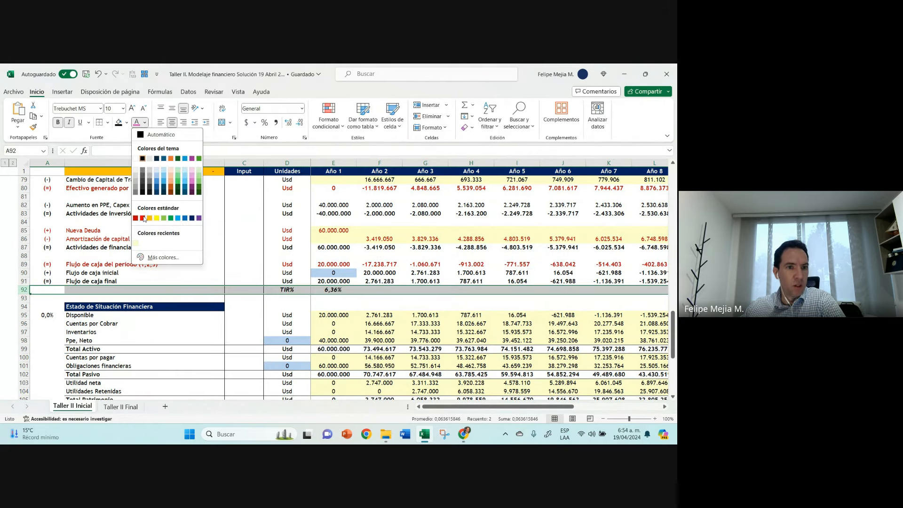
{"action": "left_click", "coordinate": [134, 218]}
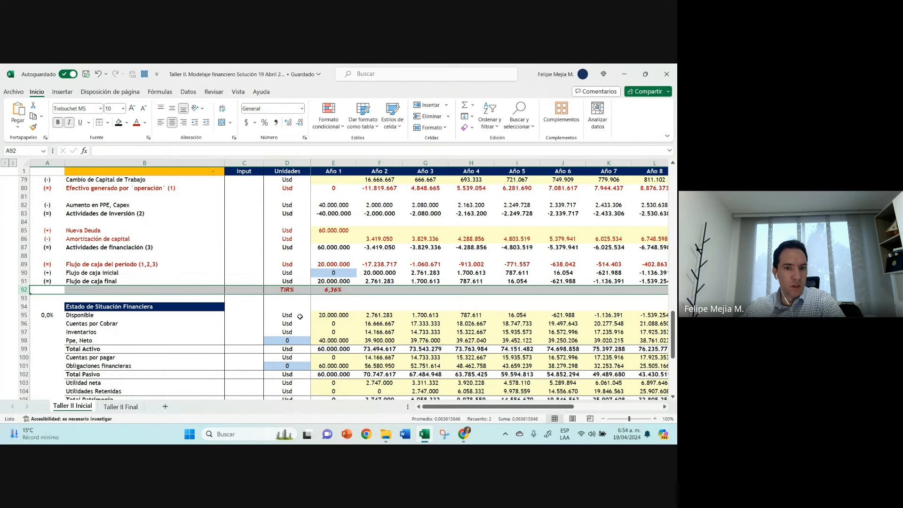
Step: Clear the TIR% label and its value from D92 and E92
{"action": "left_click", "coordinate": [314, 289]}
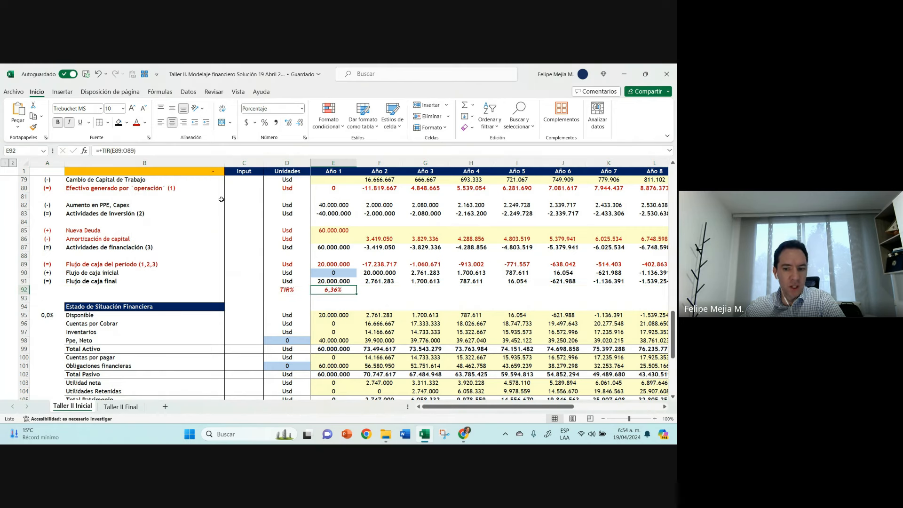
{"action": "key", "text": "Left"}
{"action": "key", "text": "Up"}
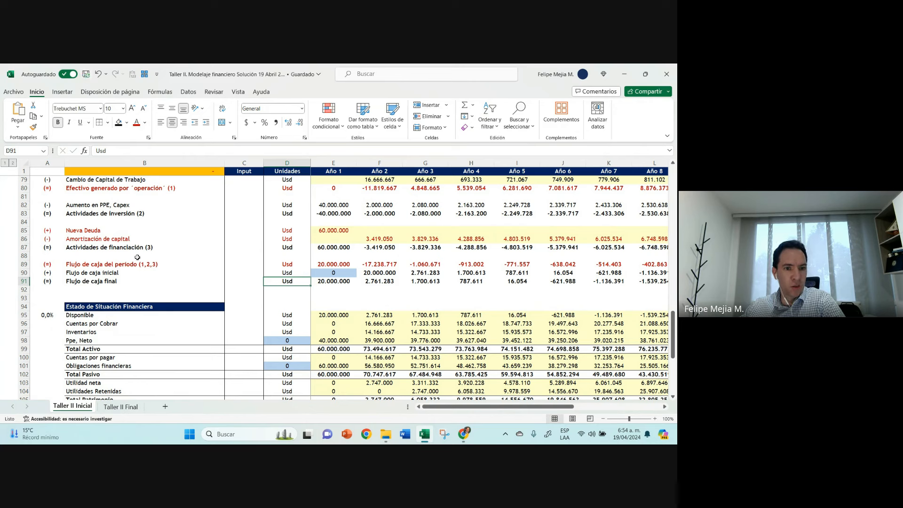
Step: Colour the text of the Aumento en PPE, Capex, Depreciación and Cambio de Capital de Trabajo rows dark blue
{"action": "left_click", "coordinate": [24, 205]}
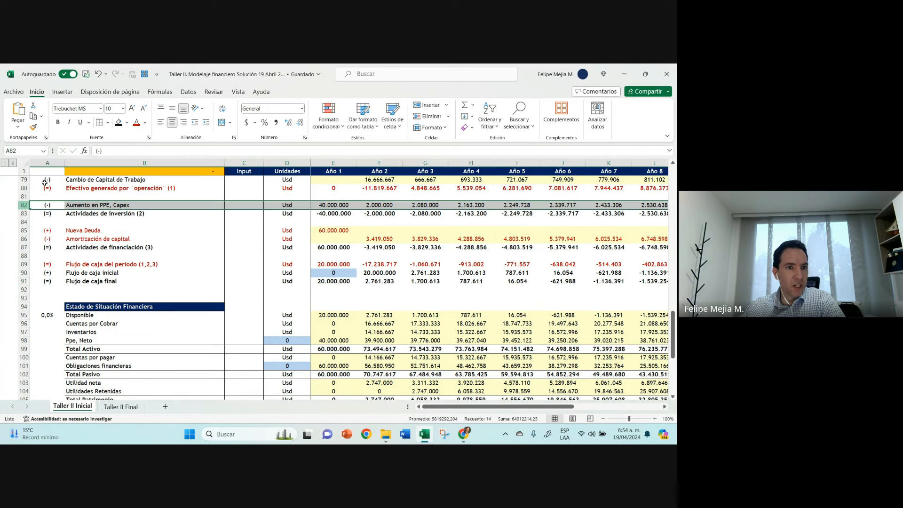
{"action": "left_click", "coordinate": [146, 125]}
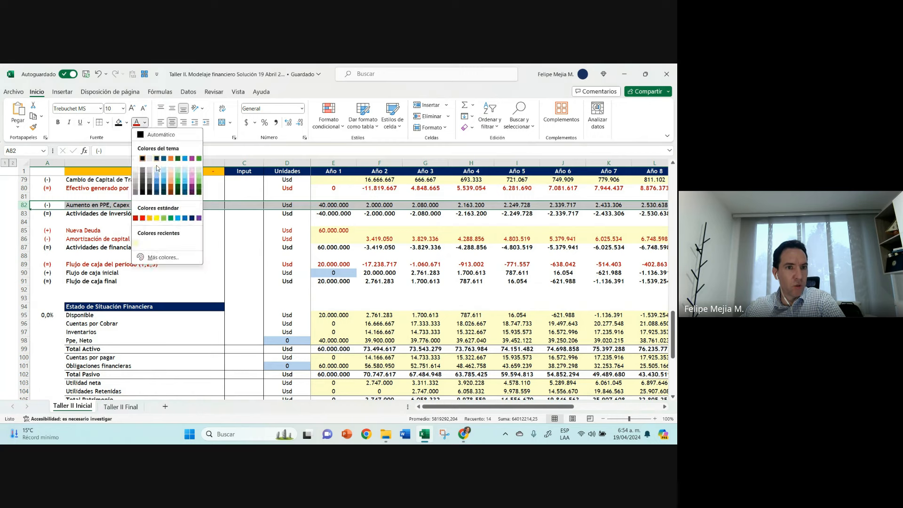
{"action": "left_click", "coordinate": [191, 218]}
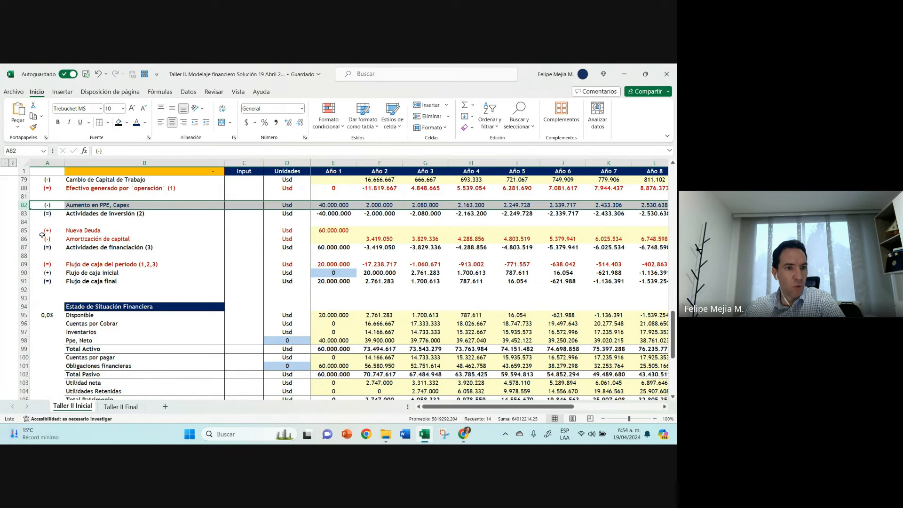
{"action": "scroll", "coordinate": [42, 234], "scroll_direction": "up", "scroll_amount": 1}
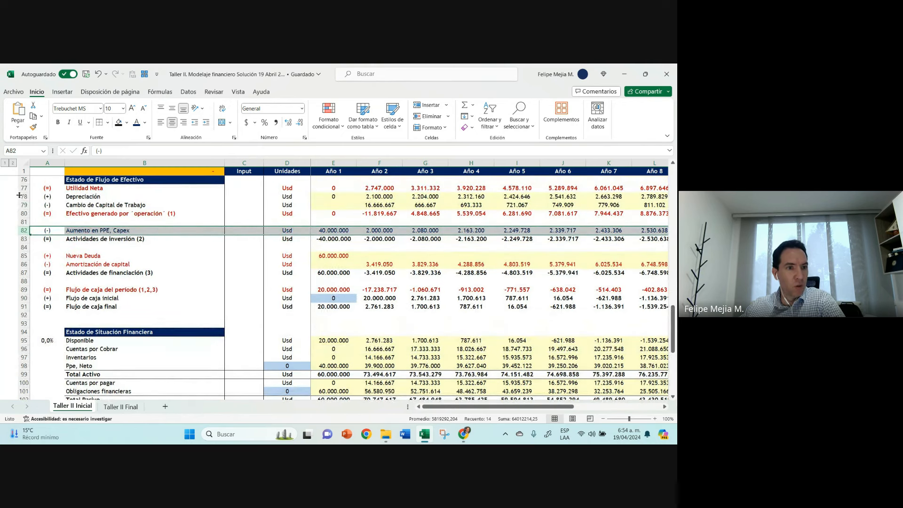
{"action": "left_click_drag", "start_coordinate": [20, 196], "coordinate": [21, 205]}
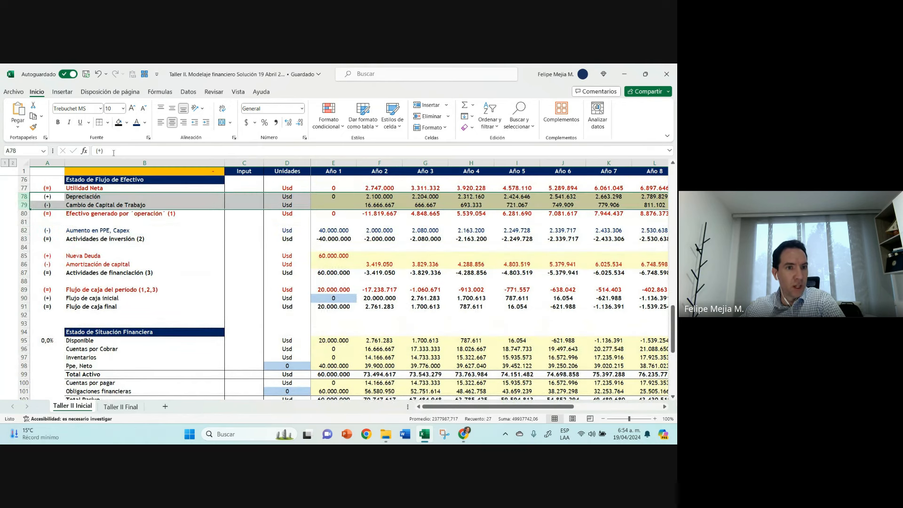
{"action": "left_click", "coordinate": [105, 264]}
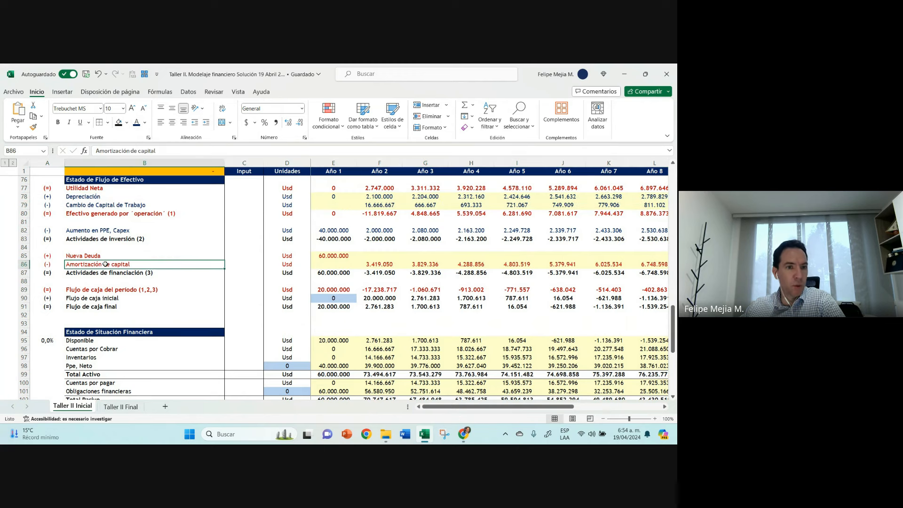
Step: Compare the blue Capex, Depreciación and Cambio de Capital de Trabajo rows with the red Utilidad Neta, Nueva Deuda and Amortización de capital rows
{"action": "left_click", "coordinate": [23, 231]}
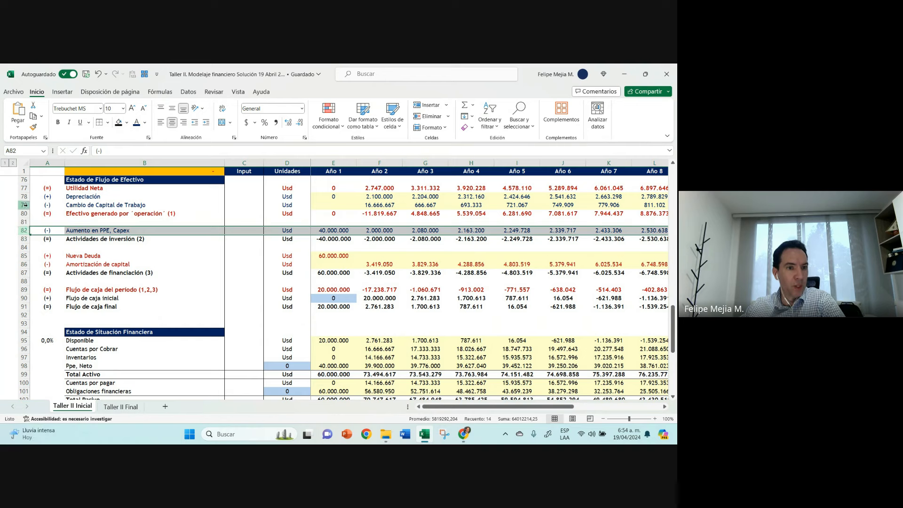
{"action": "left_click_drag", "start_coordinate": [26, 205], "coordinate": [27, 196]}
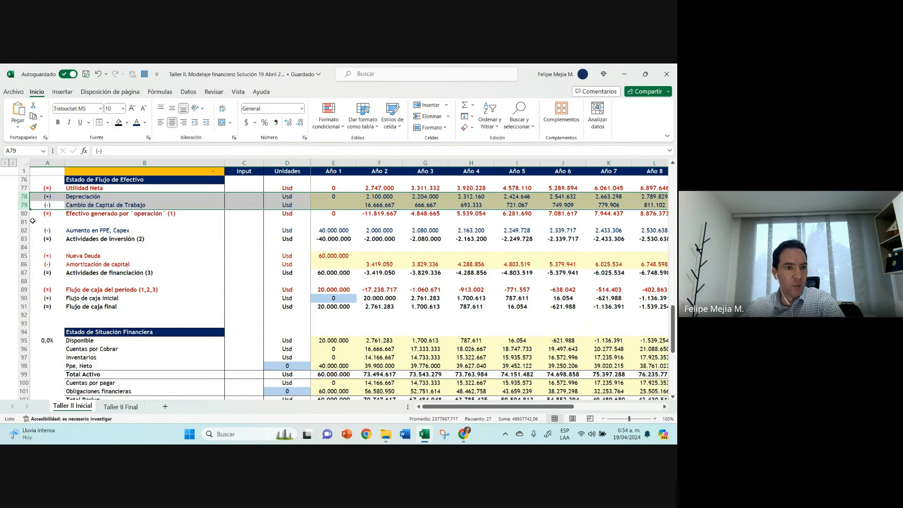
{"action": "left_click", "coordinate": [22, 188]}
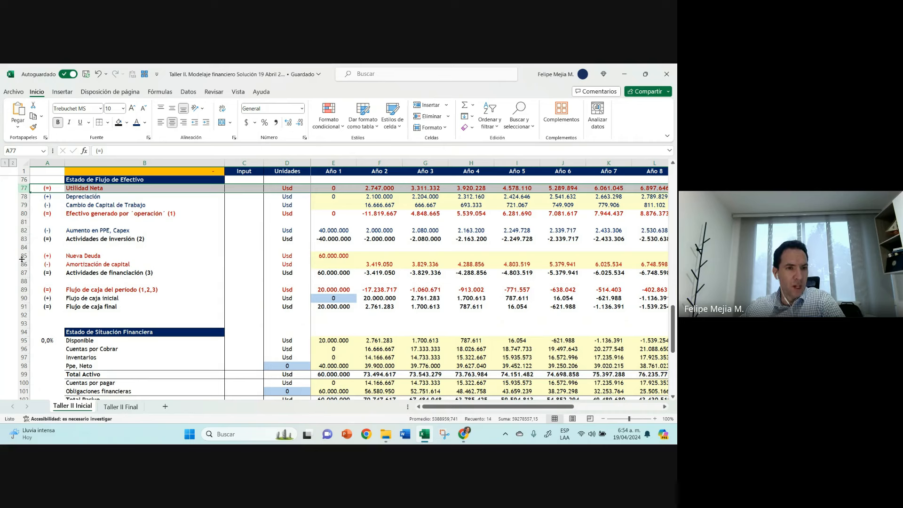
{"action": "left_click_drag", "start_coordinate": [26, 256], "coordinate": [27, 260]}
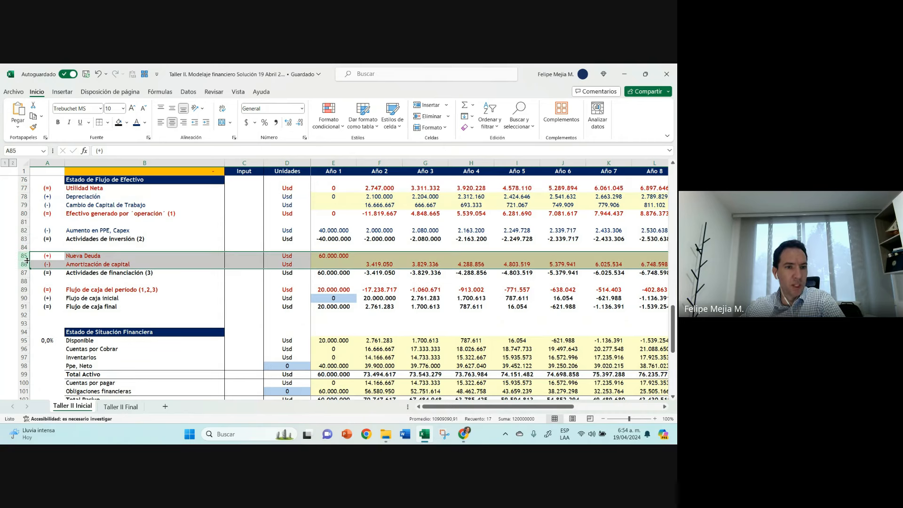
{"action": "left_click", "coordinate": [23, 231]}
{"action": "left_click_drag", "start_coordinate": [26, 205], "coordinate": [24, 188]}
{"action": "left_click", "coordinate": [23, 188]}
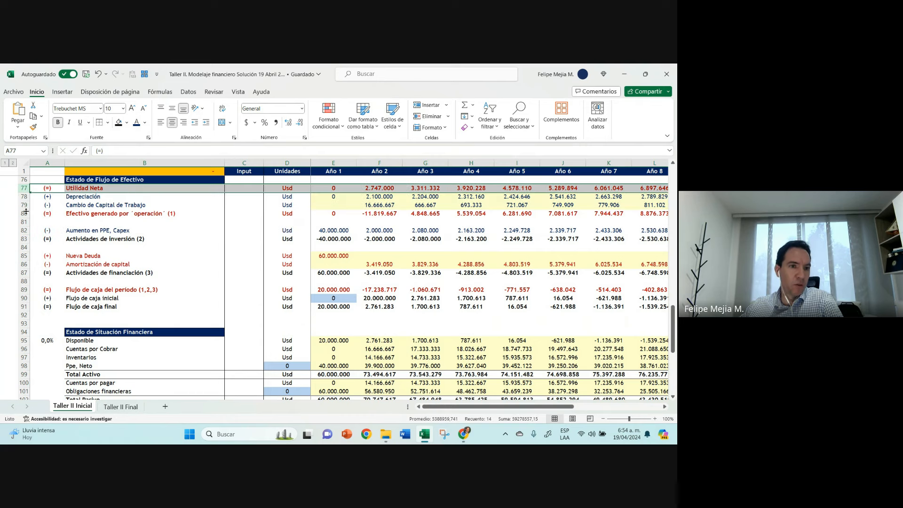
{"action": "left_click_drag", "start_coordinate": [23, 256], "coordinate": [24, 264]}
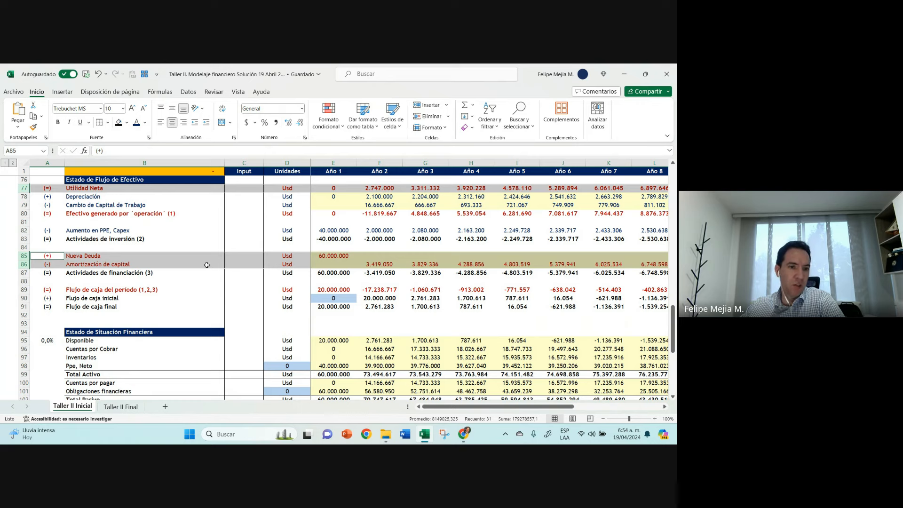
Step: Colour the text of EBITDA (Método alternativo) and rows 63 to 68, Ingresos operacionales through Utilidad Operacional, dark blue
{"action": "scroll", "coordinate": [206, 265], "scroll_direction": "up", "scroll_amount": 2}
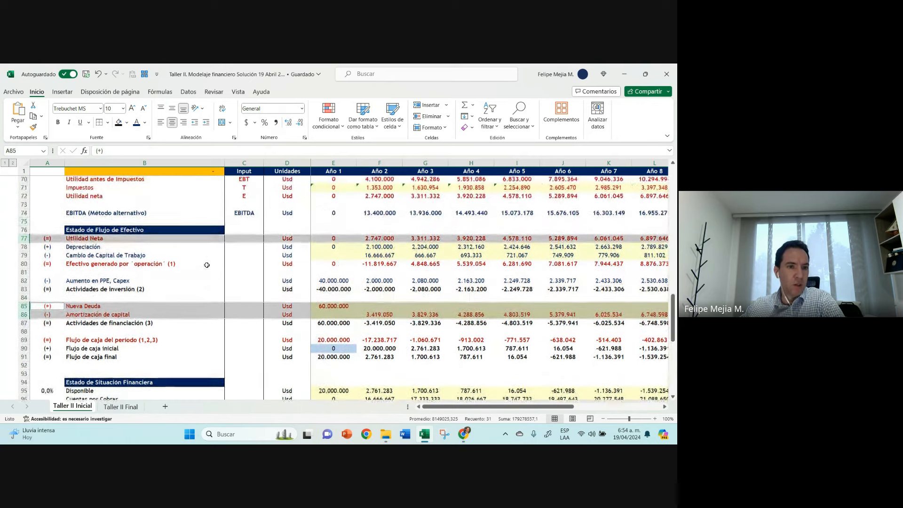
{"action": "left_click", "coordinate": [24, 213]}
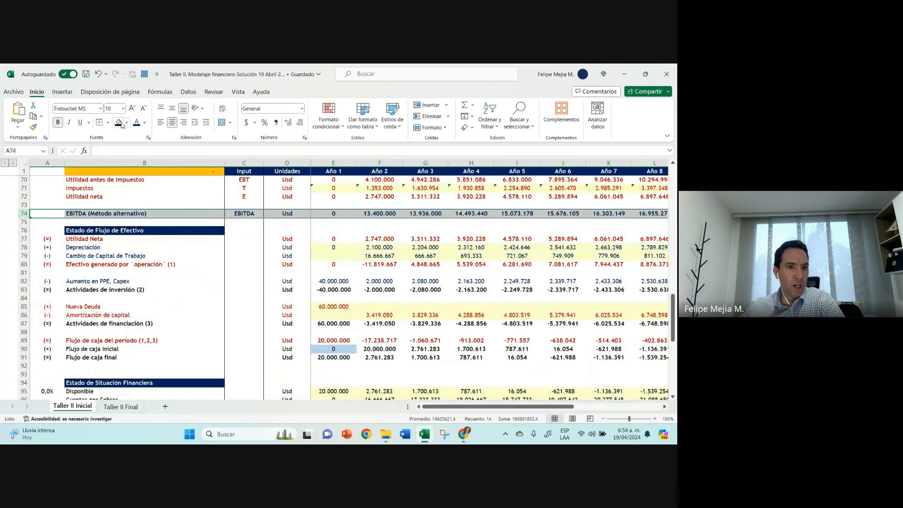
{"action": "scroll", "coordinate": [92, 236], "scroll_direction": "up", "scroll_amount": 3}
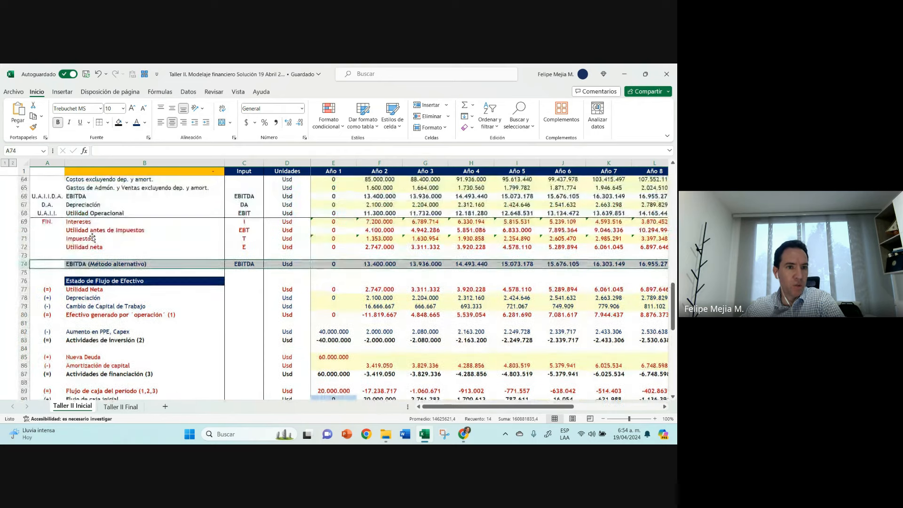
{"action": "left_click_drag", "start_coordinate": [29, 234], "coordinate": [24, 196]}
{"action": "key", "text": "ctrl+z"}
{"action": "left_click", "coordinate": [24, 255]}
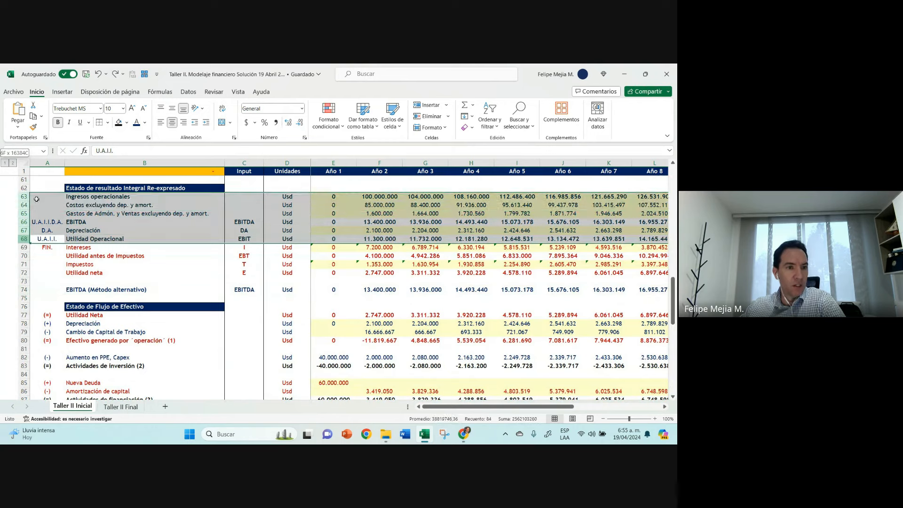
{"action": "left_click", "coordinate": [136, 124]}
{"action": "left_click", "coordinate": [88, 266]}
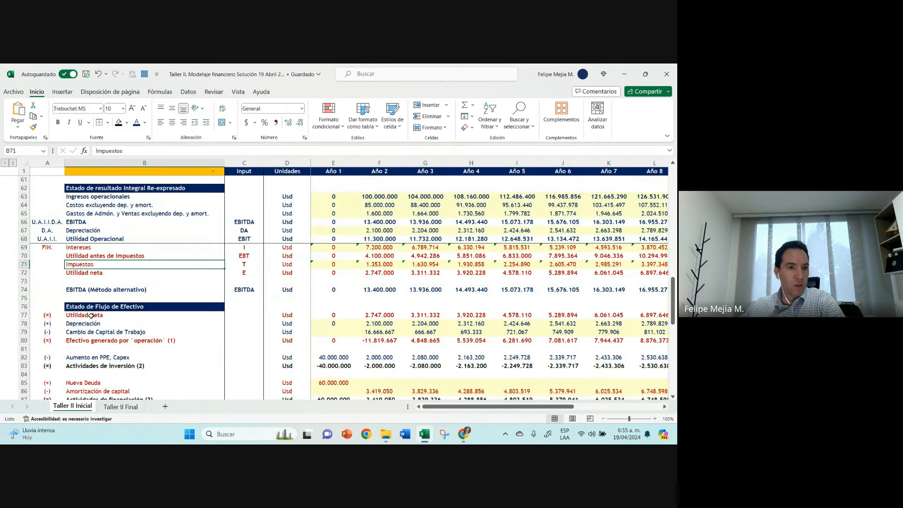
Step: Review the Utilidad Operacional row alongside the Depreciación, Cambio de Capital de Trabajo and Capex rows of the cash flow
{"action": "left_click", "coordinate": [47, 290]}
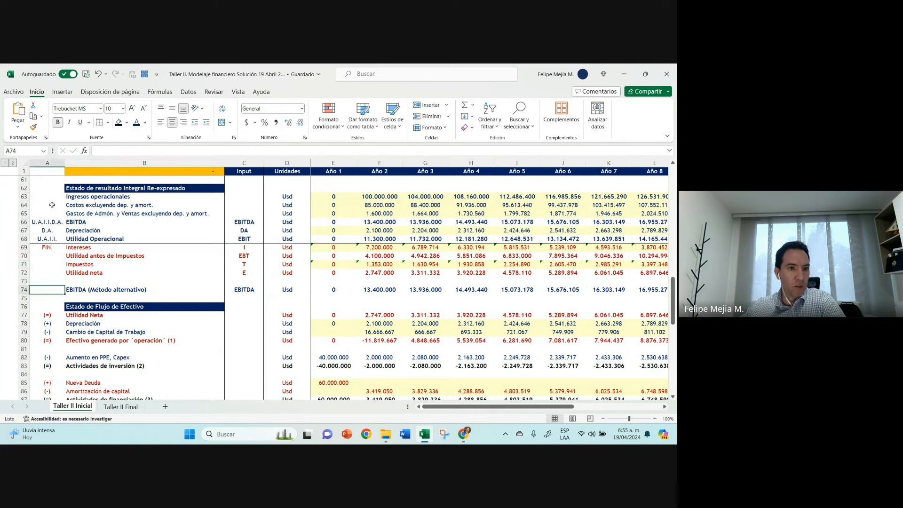
{"action": "left_click", "coordinate": [288, 236]}
{"action": "left_click", "coordinate": [58, 238]}
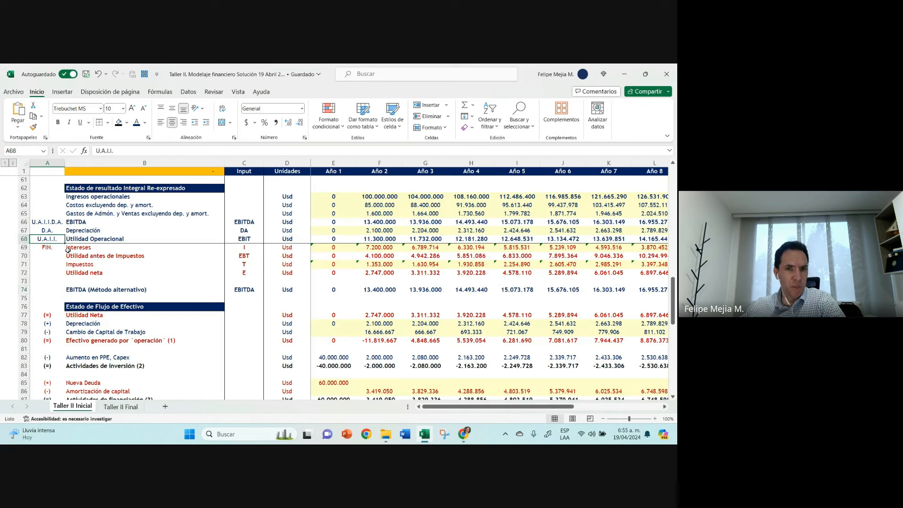
{"action": "left_click_drag", "start_coordinate": [23, 323], "coordinate": [24, 332]}
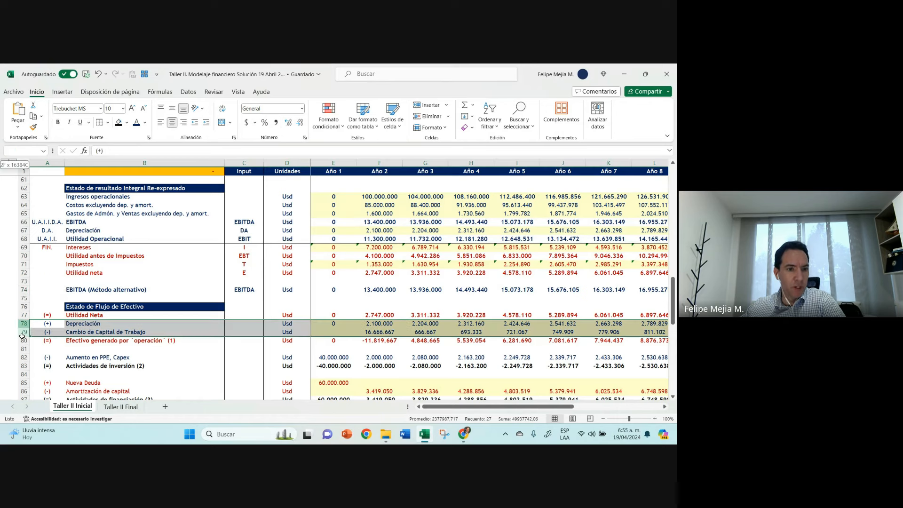
{"action": "left_click", "coordinate": [24, 358], "text": "ctrl"}
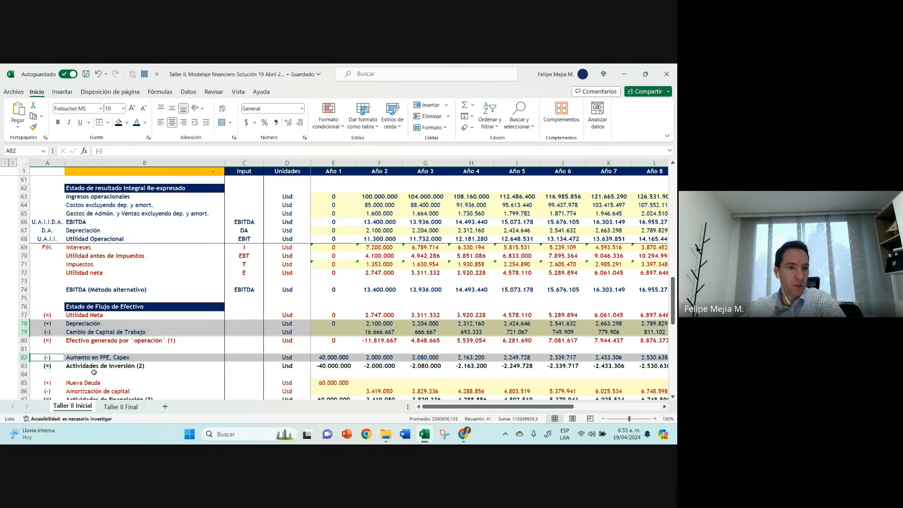
{"action": "left_click", "coordinate": [114, 281]}
{"action": "left_click", "coordinate": [55, 294]}
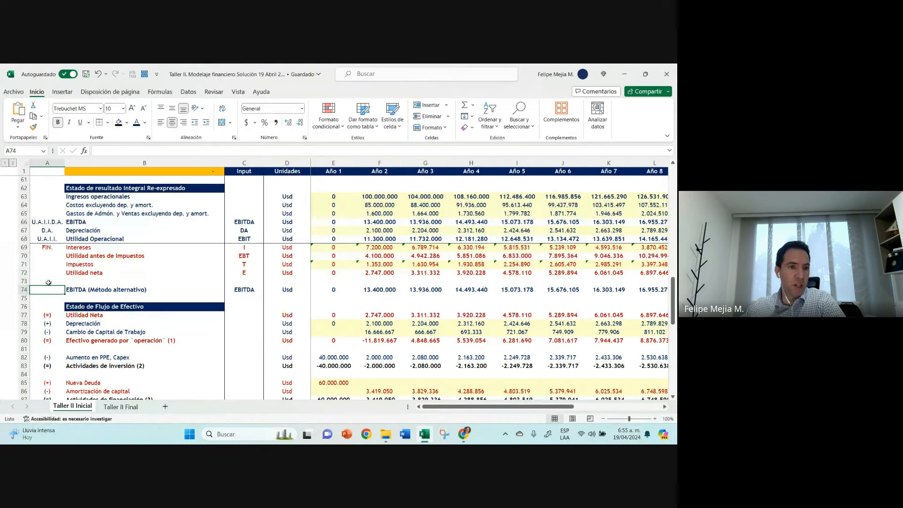
Step: Highlight rows 63 to 68 of the restated income statement and examine the U.A.I.I. and EBIT labels of Utilidad Operacional
{"action": "left_click", "coordinate": [23, 196], "text": "ctrl"}
{"action": "left_click_drag", "start_coordinate": [24, 196], "coordinate": [22, 239]}
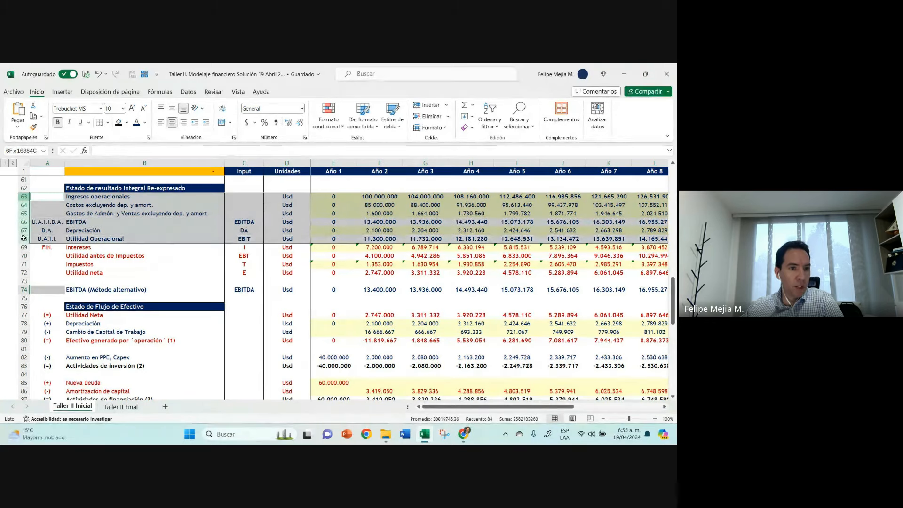
{"action": "left_click_drag", "start_coordinate": [22, 198], "coordinate": [22, 239]}
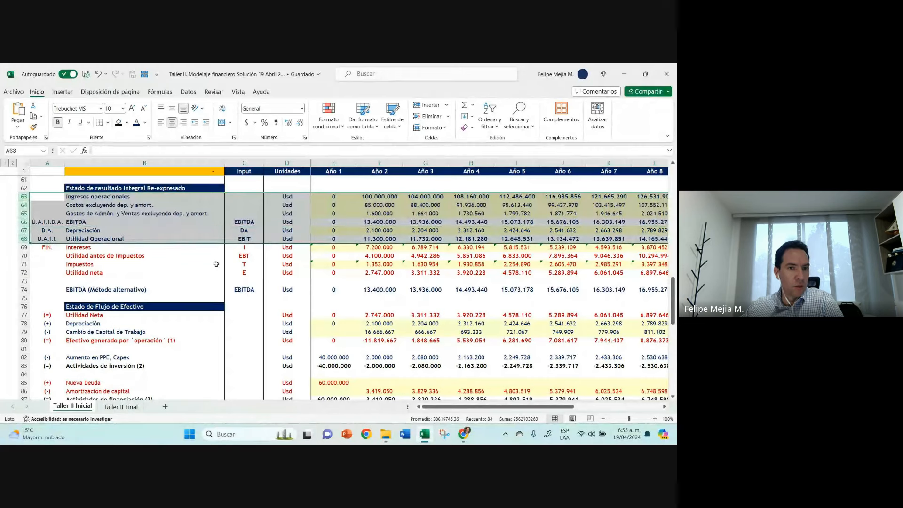
{"action": "left_click", "coordinate": [232, 238]}
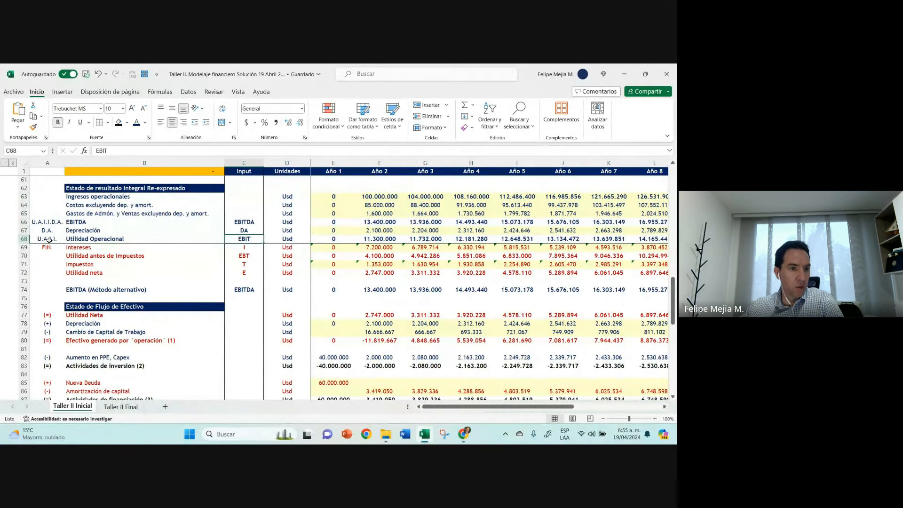
{"action": "left_click", "coordinate": [47, 239]}
{"action": "left_click", "coordinate": [244, 239]}
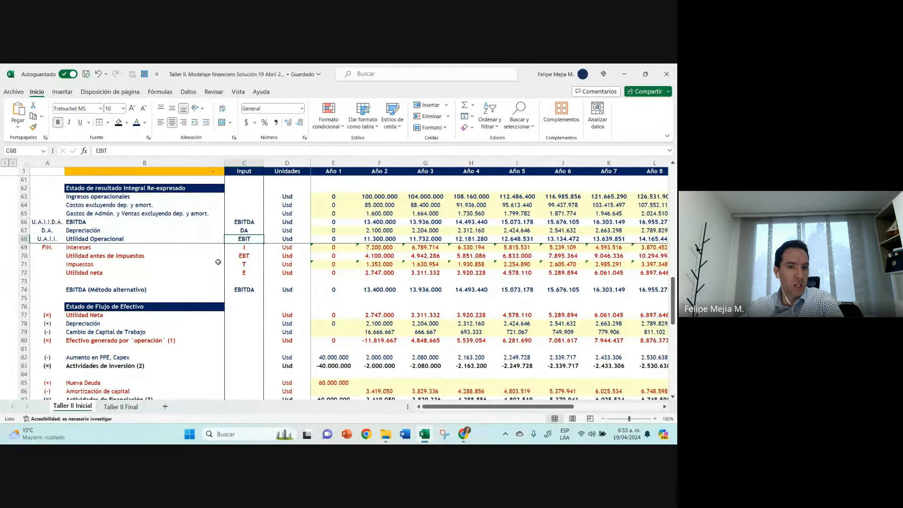
{"action": "left_click", "coordinate": [56, 241]}
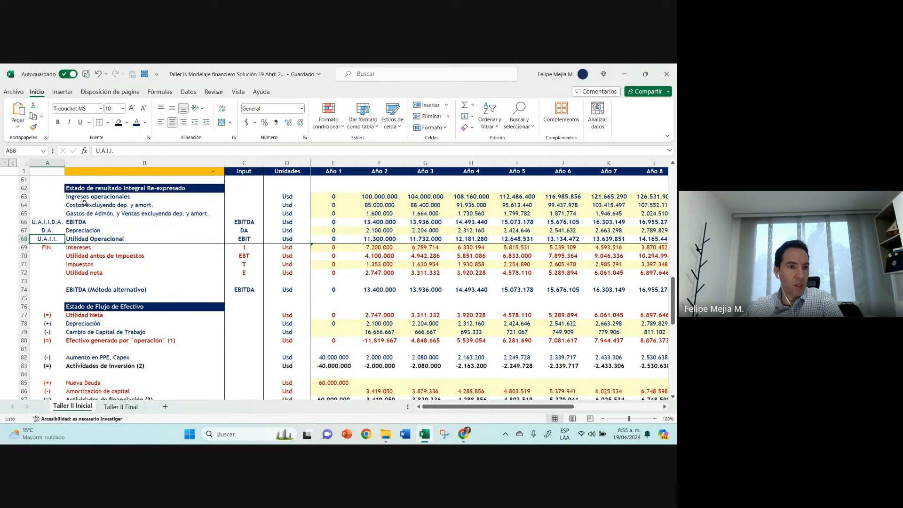
Step: Select rows 63 to 68, Depreciación, Cambio de Capital de Trabajo, Capex and Impuestos together as one highlighted set
{"action": "left_click_drag", "start_coordinate": [28, 238], "coordinate": [34, 198]}
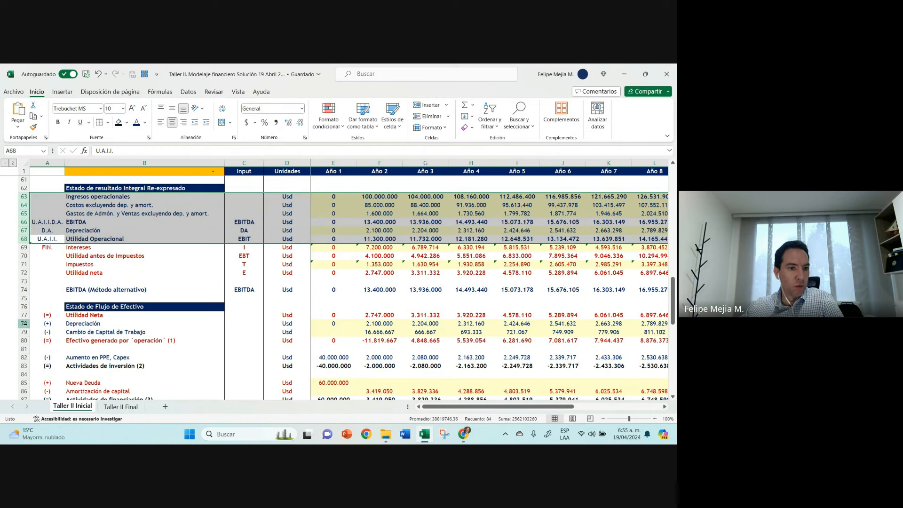
{"action": "left_click_drag", "start_coordinate": [24, 324], "coordinate": [24, 331]}
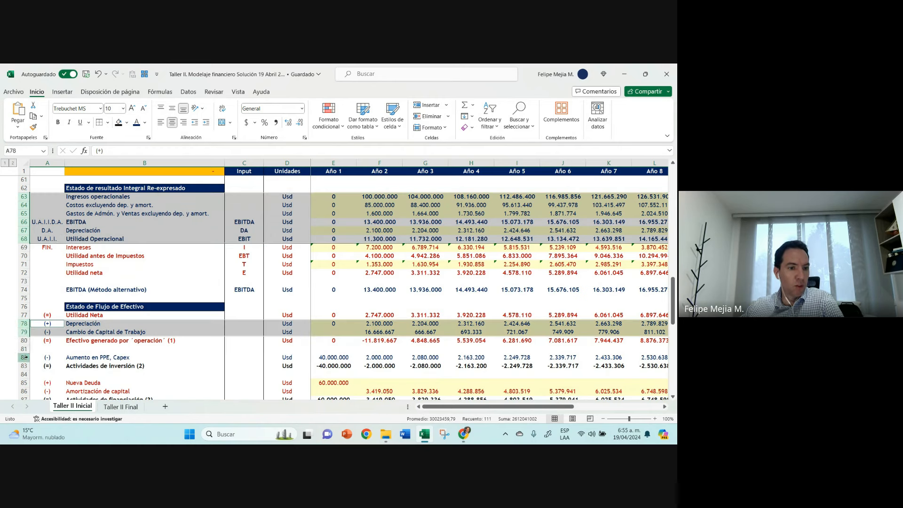
{"action": "left_click", "coordinate": [26, 358], "text": "ctrl"}
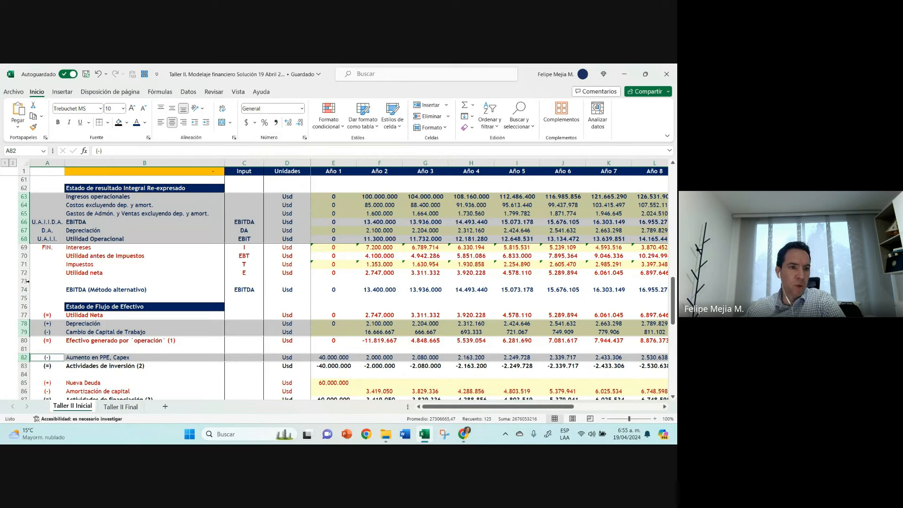
{"action": "left_click", "coordinate": [23, 264]}
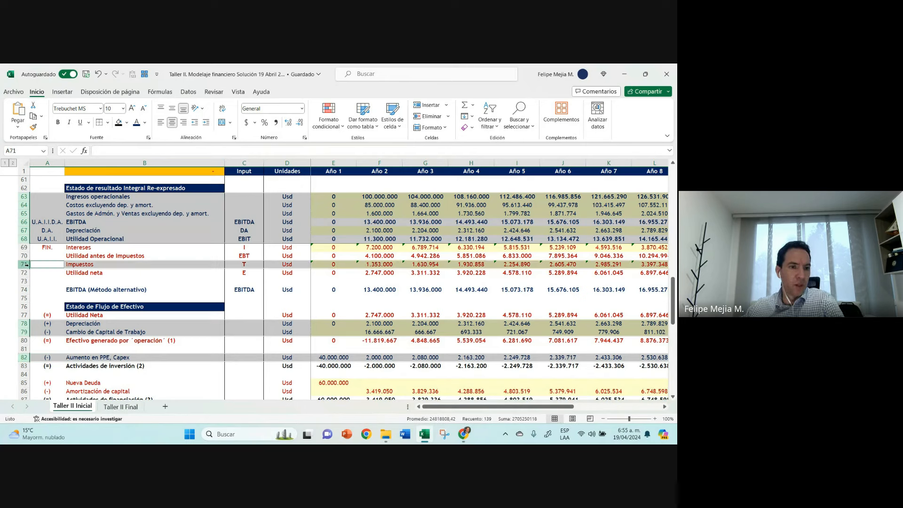
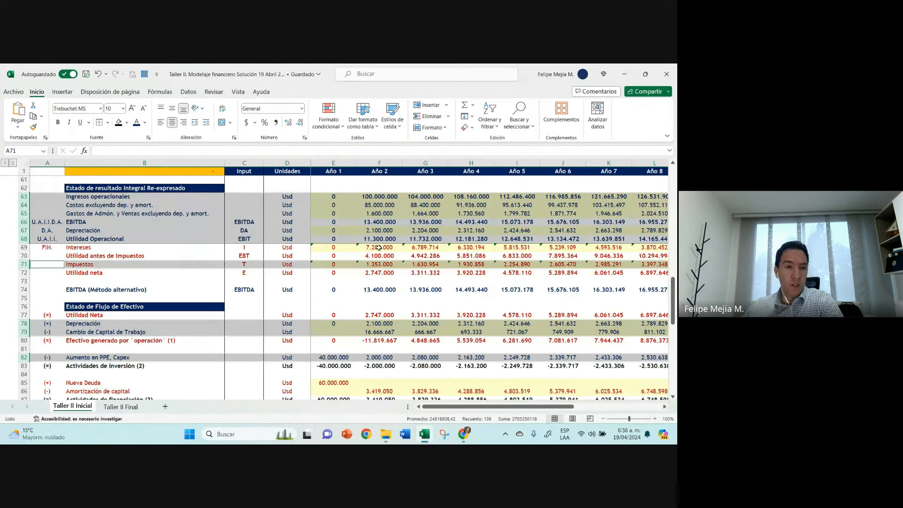
Step: Examine the operating rows of the income and cash flow statements, and the Año 2 formulas for Impuestos and Intereses
{"action": "left_click", "coordinate": [54, 264]}
{"action": "left_click_drag", "start_coordinate": [24, 196], "coordinate": [23, 239]}
{"action": "left_click_drag", "start_coordinate": [23, 323], "coordinate": [23, 331], "text": "ctrl"}
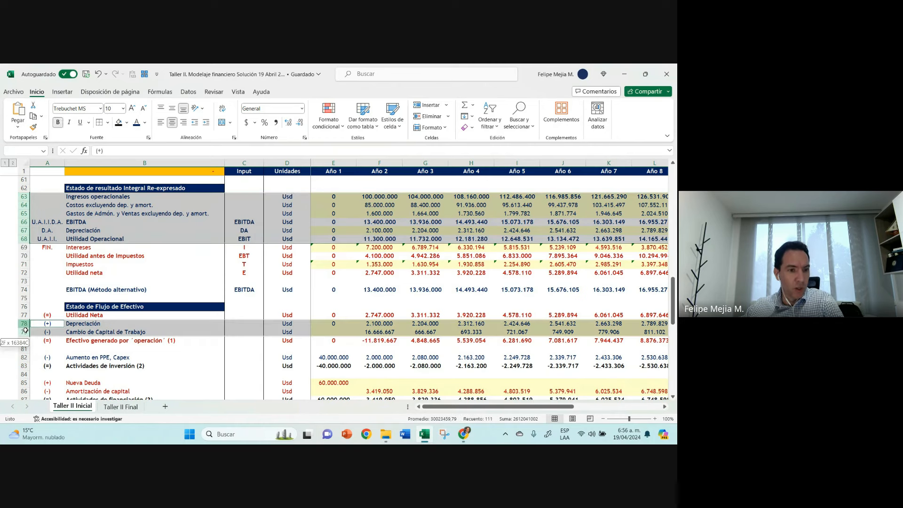
{"action": "left_click", "coordinate": [24, 357], "text": "ctrl"}
{"action": "left_click", "coordinate": [374, 265]}
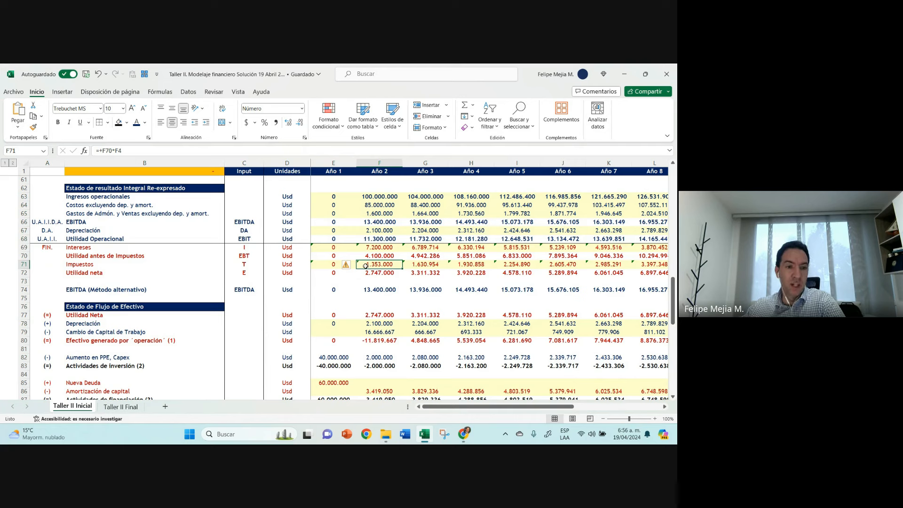
{"action": "left_click", "coordinate": [375, 250]}
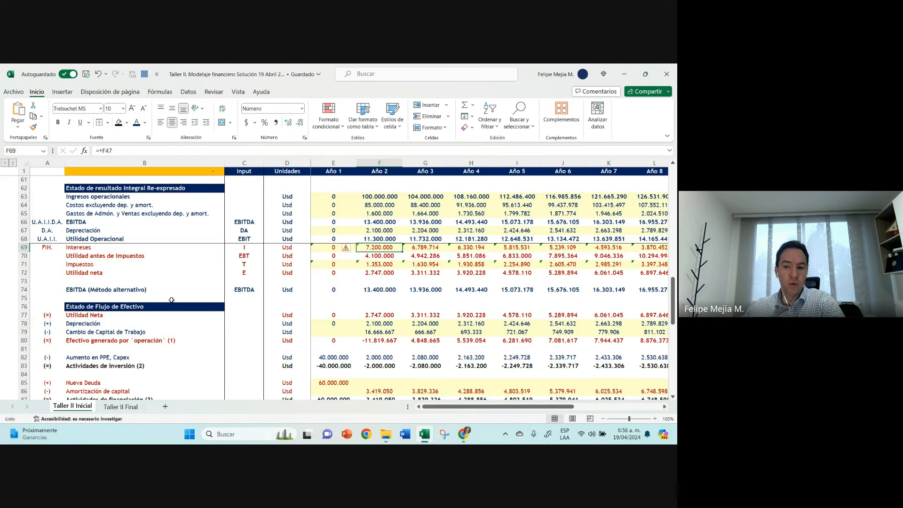
Step: Link the Año 1 Utilidad Operacional of the Flujo de caja libre operacional to the re-expressed income statement's operating profit with =+E68
{"action": "scroll", "coordinate": [170, 306], "scroll_direction": "down", "scroll_amount": 6}
{"action": "scroll", "coordinate": [168, 318], "scroll_direction": "down", "scroll_amount": 7}
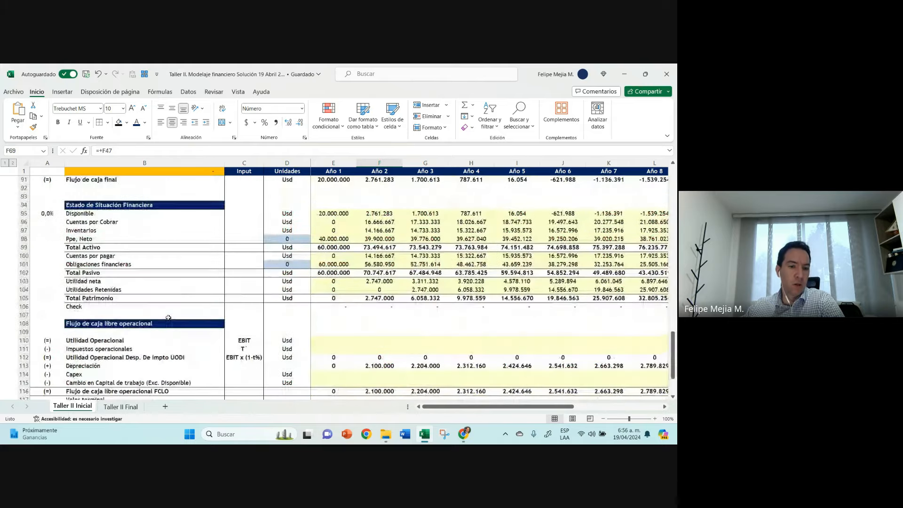
{"action": "left_click", "coordinate": [143, 266]}
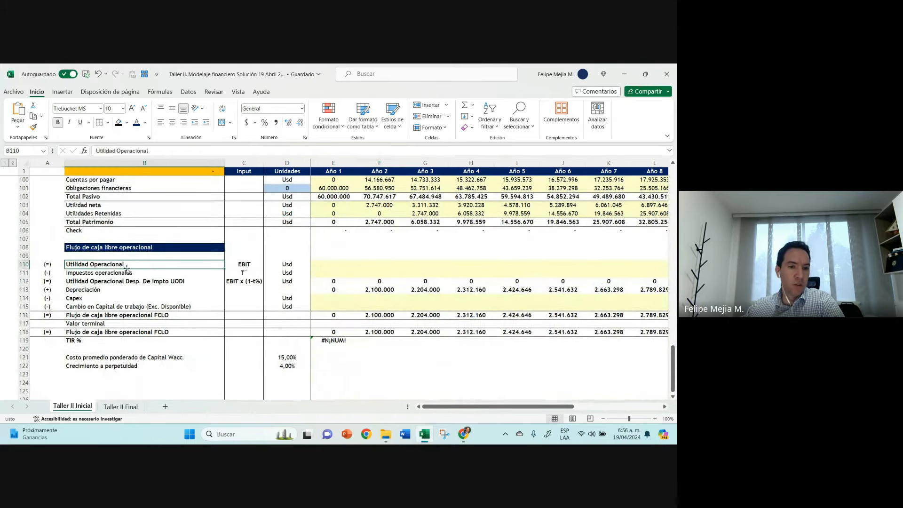
{"action": "left_click", "coordinate": [19, 264]}
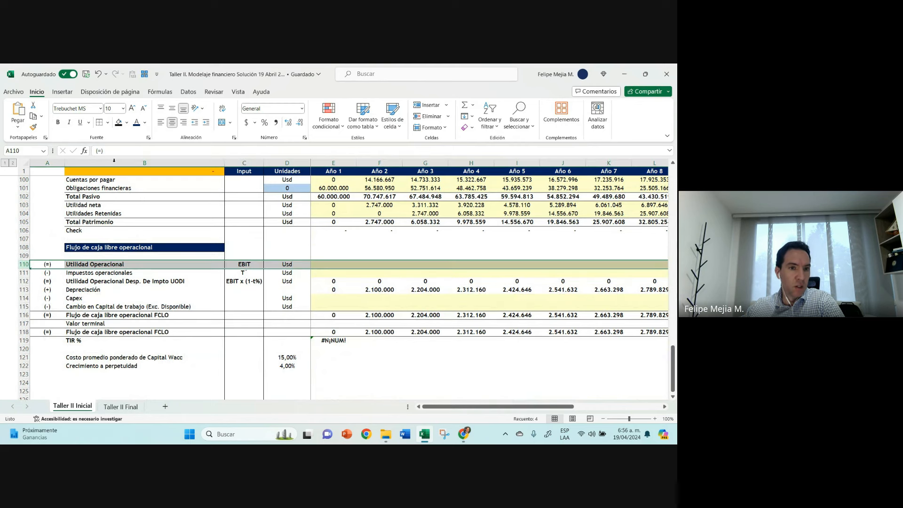
{"action": "key", "text": "Right"}
{"action": "key", "text": "Right"}
{"action": "key", "text": "Right"}
{"action": "key", "text": "Right"}
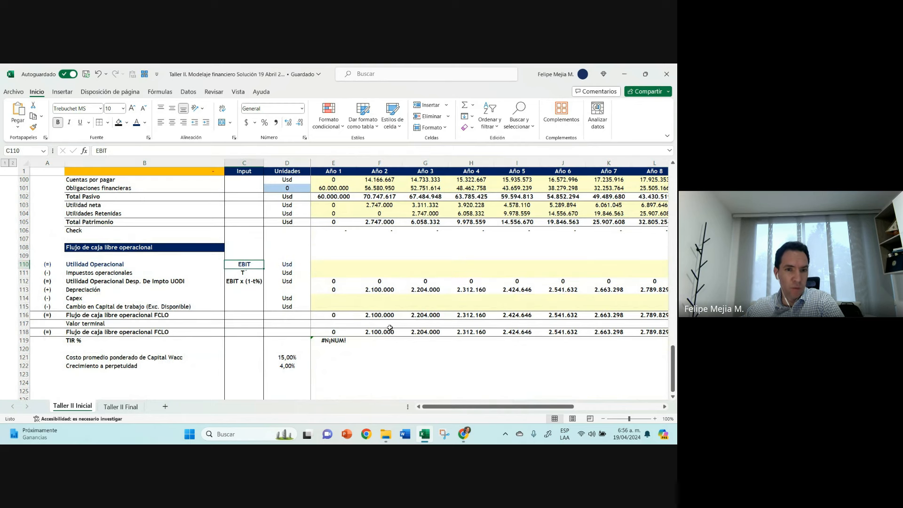
{"action": "type", "text": "+"}
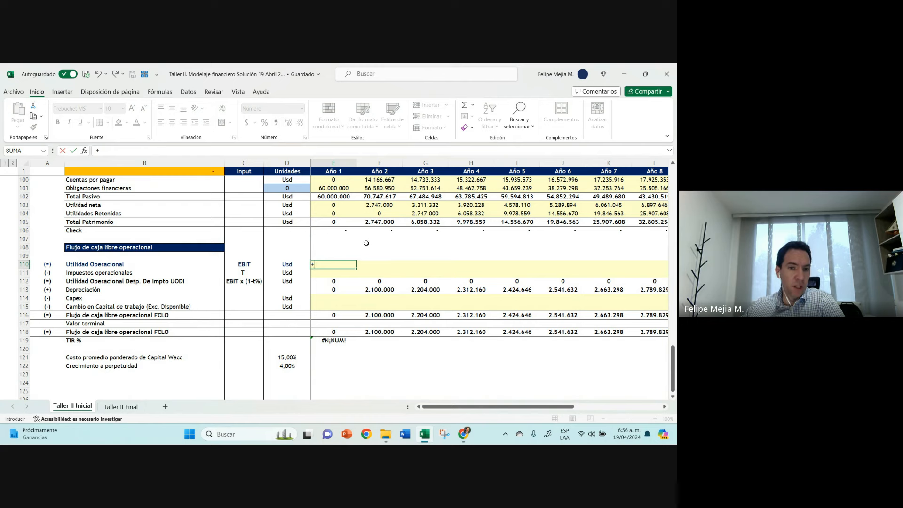
{"action": "scroll", "coordinate": [327, 263], "scroll_direction": "up", "scroll_amount": 9}
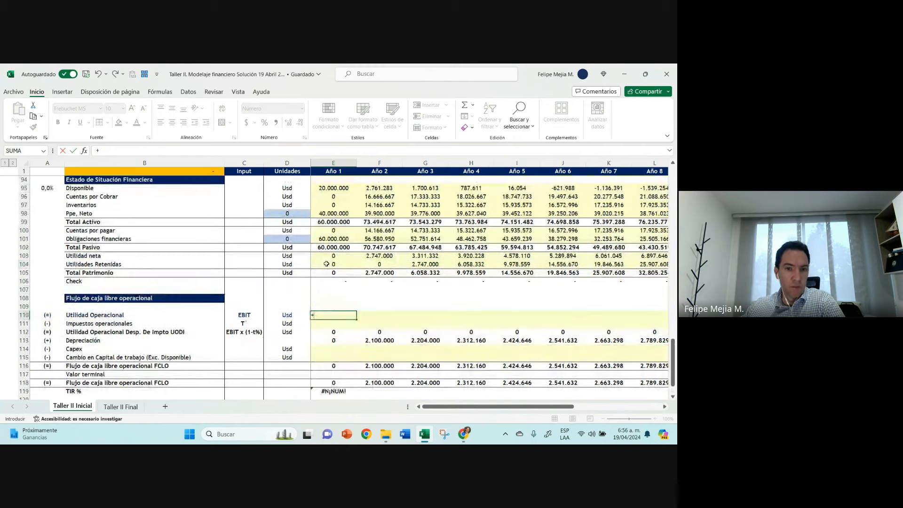
{"action": "scroll", "coordinate": [333, 265], "scroll_direction": "up", "scroll_amount": 3}
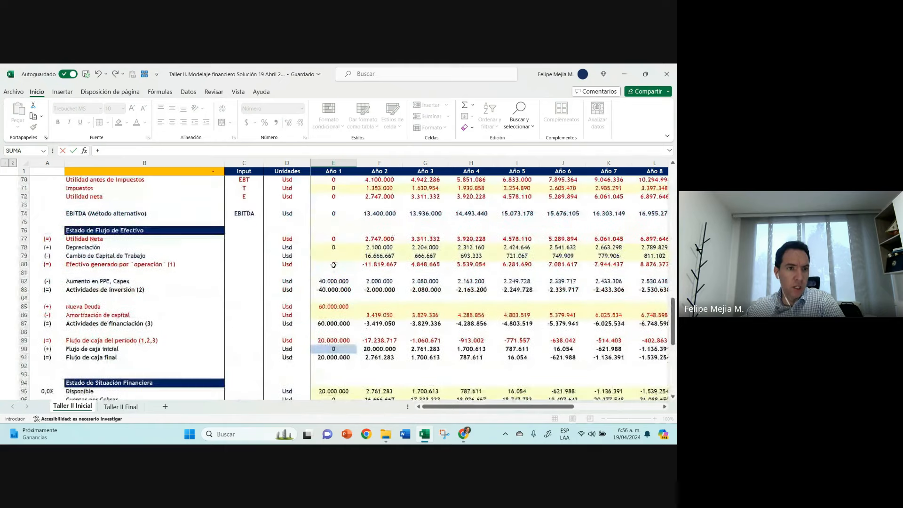
{"action": "left_click", "coordinate": [336, 214]}
{"action": "scroll", "coordinate": [336, 217], "scroll_direction": "down", "scroll_amount": 10}
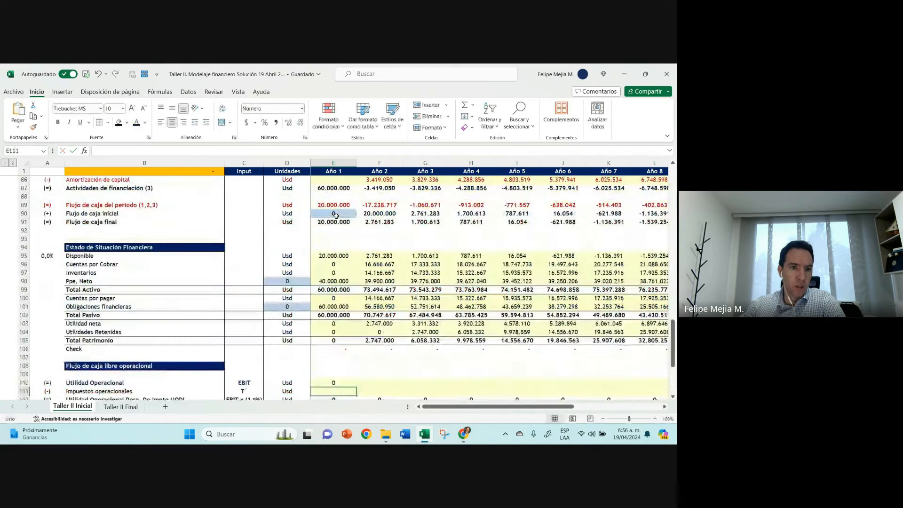
{"action": "key", "text": "ctrl+Return"}
Step: Copy the Año 1 Utilidad Operacional formula across row 110 through Año 11
{"action": "scroll", "coordinate": [384, 341], "scroll_direction": "down", "scroll_amount": 1}
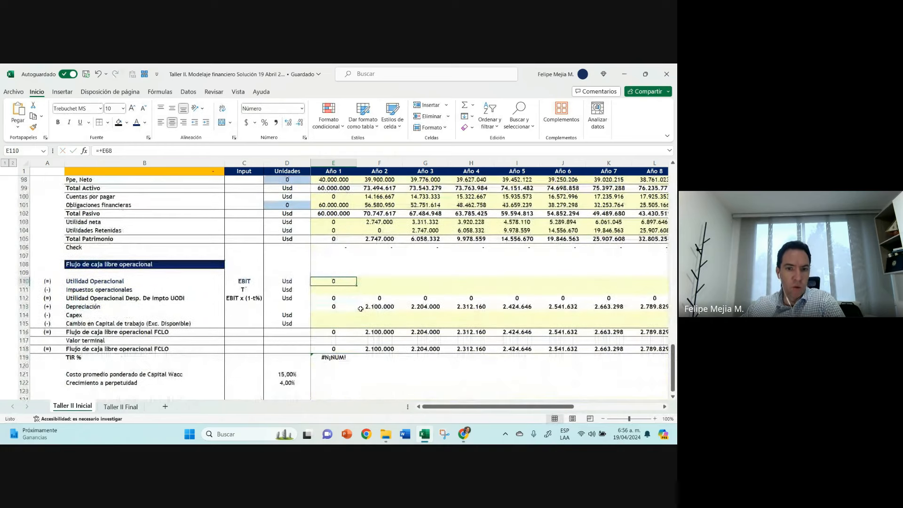
{"action": "left_click_drag", "start_coordinate": [356, 284], "coordinate": [592, 289]}
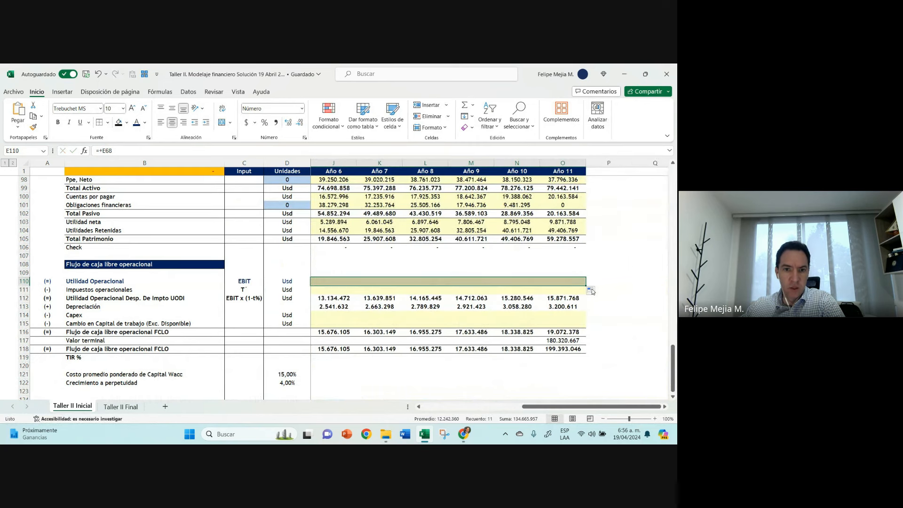
{"action": "key", "text": "Left"}
{"action": "key", "text": "Right"}
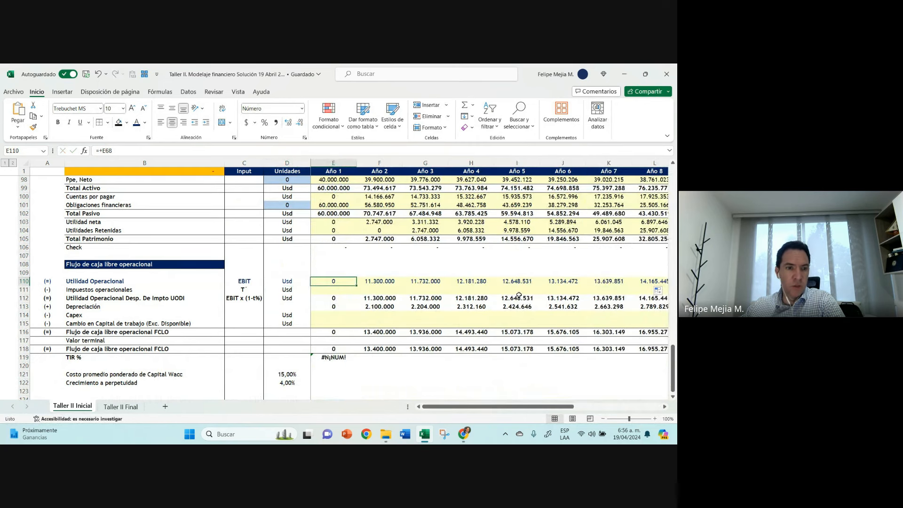
Step: Link the Año 2 Impuestos operacionales in F111 to the income statement's Impuestos with =+F71
{"action": "left_click", "coordinate": [23, 289]}
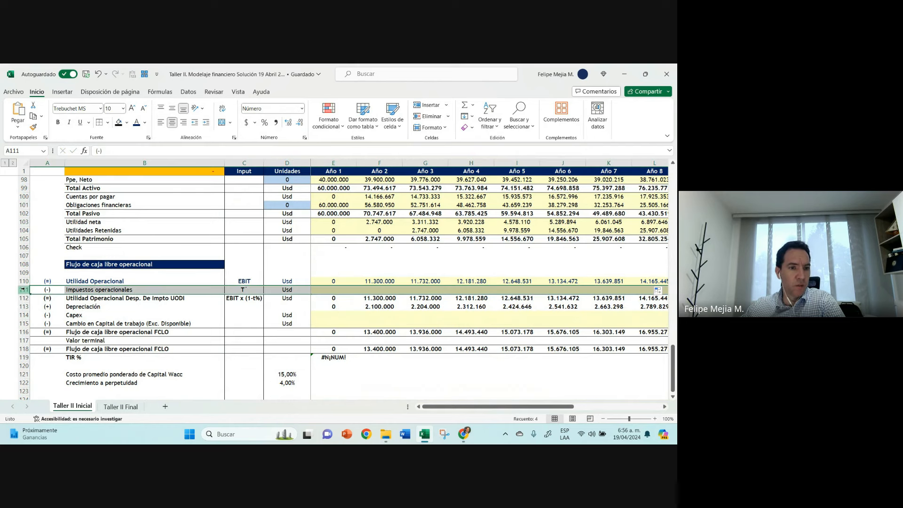
{"action": "left_click", "coordinate": [379, 289]}
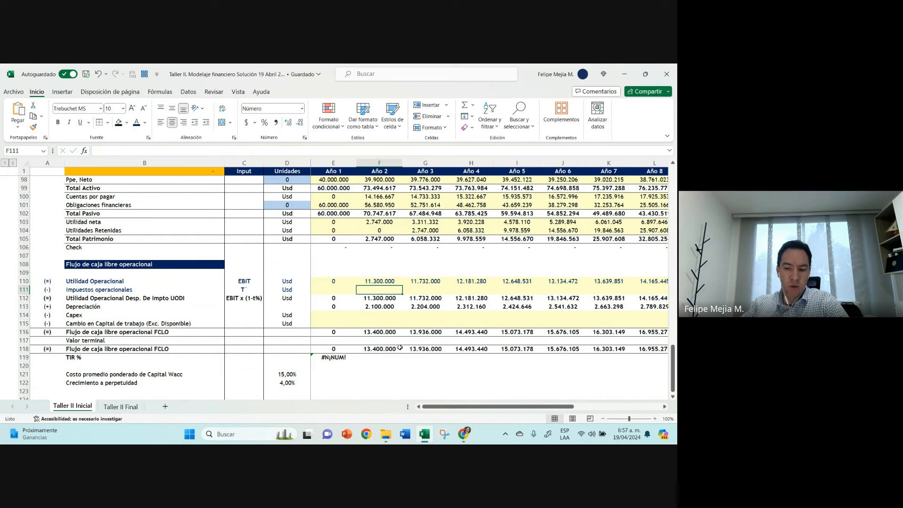
{"action": "type", "text": "+"}
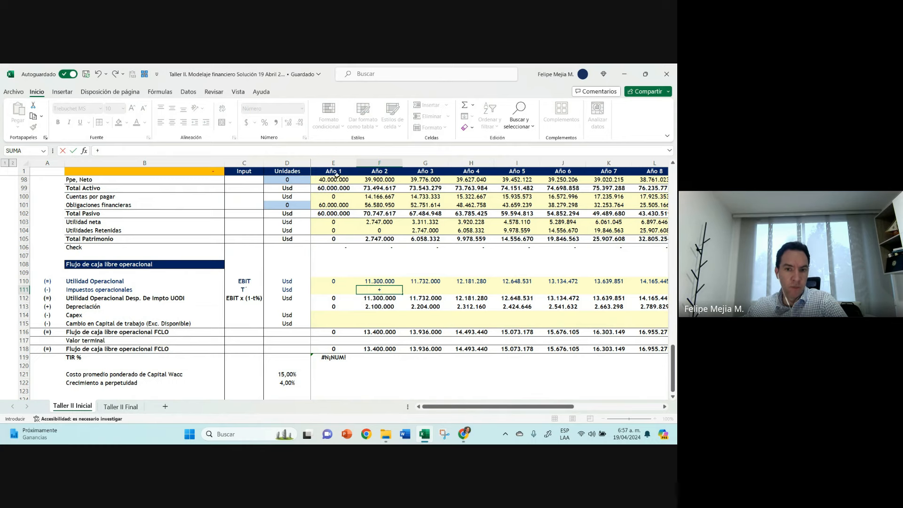
{"action": "scroll", "coordinate": [398, 223], "scroll_direction": "up", "scroll_amount": 6}
{"action": "scroll", "coordinate": [383, 230], "scroll_direction": "up", "scroll_amount": 5}
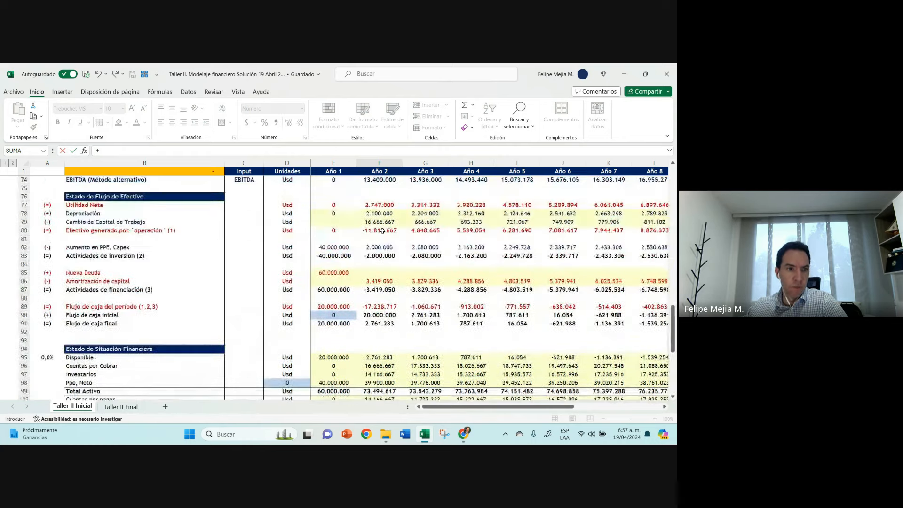
{"action": "left_click", "coordinate": [382, 231]}
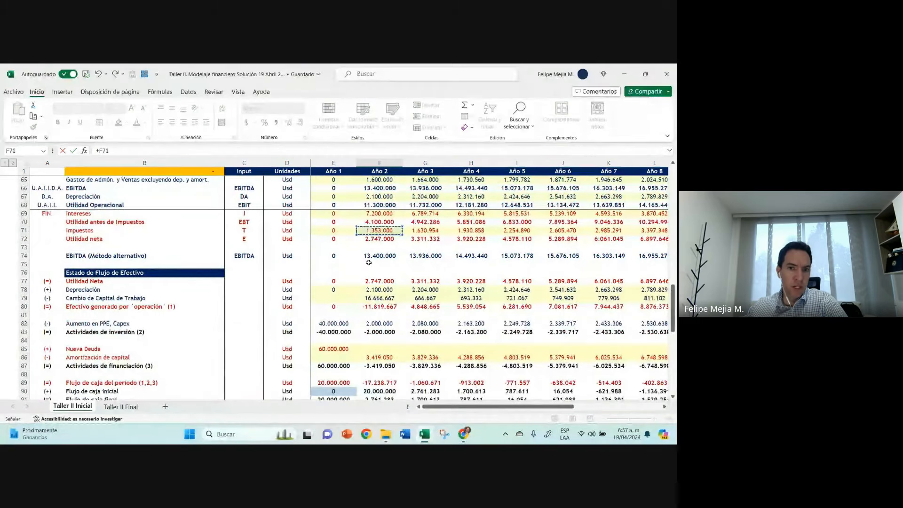
{"action": "key", "text": "Return"}
{"action": "scroll", "coordinate": [368, 263], "scroll_direction": "down", "scroll_amount": 3}
{"action": "key", "text": "Up"}
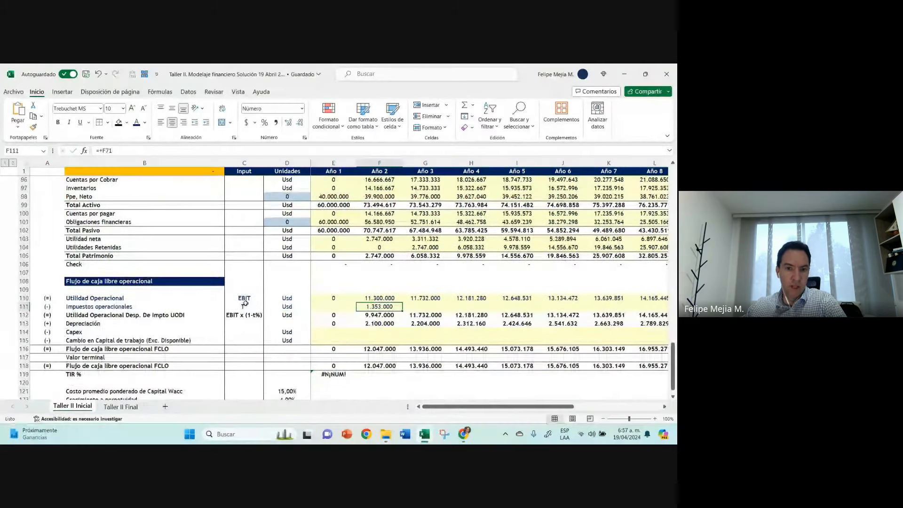
Step: Set the font of the Año 2 tax cell to dark red and copy its formula across the following years
{"action": "left_click", "coordinate": [144, 122]}
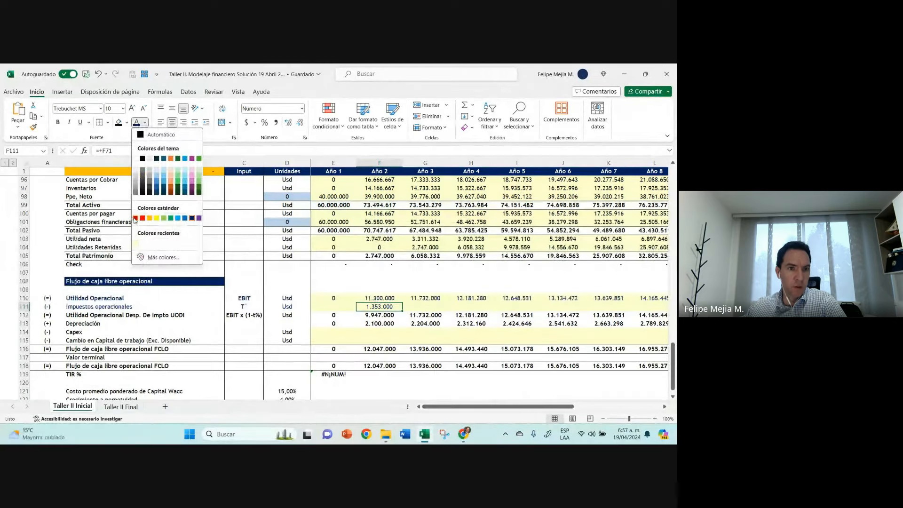
{"action": "left_click", "coordinate": [135, 217]}
{"action": "scroll", "coordinate": [398, 288], "scroll_direction": "down", "scroll_amount": 1}
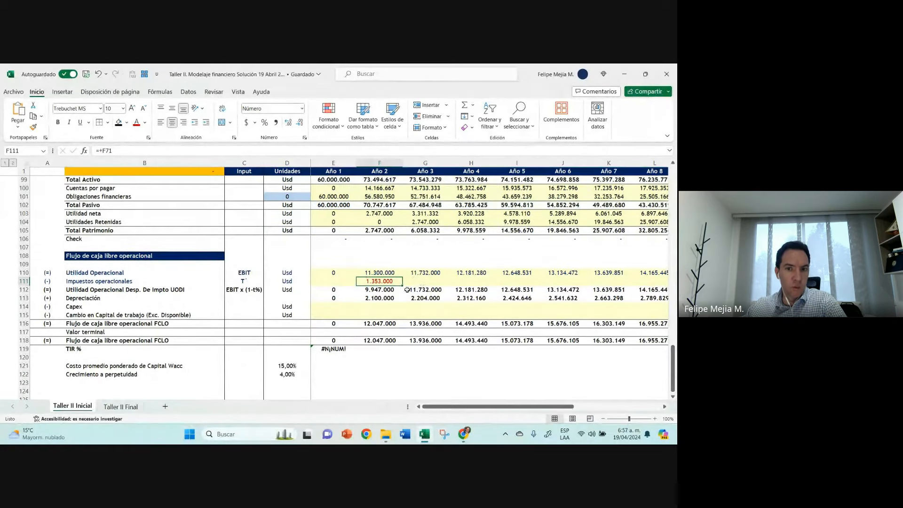
{"action": "left_click_drag", "start_coordinate": [402, 285], "coordinate": [618, 273]}
{"action": "key", "text": "Left"}
{"action": "key", "text": "Right"}
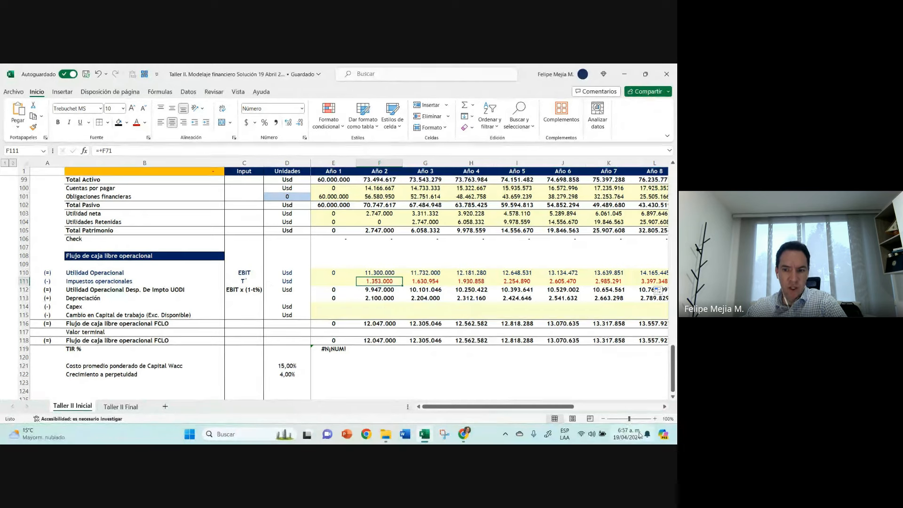
Step: Shorten the label "Impuestos operacionales" in B111 to "Impuestos"
{"action": "left_click", "coordinate": [187, 280]}
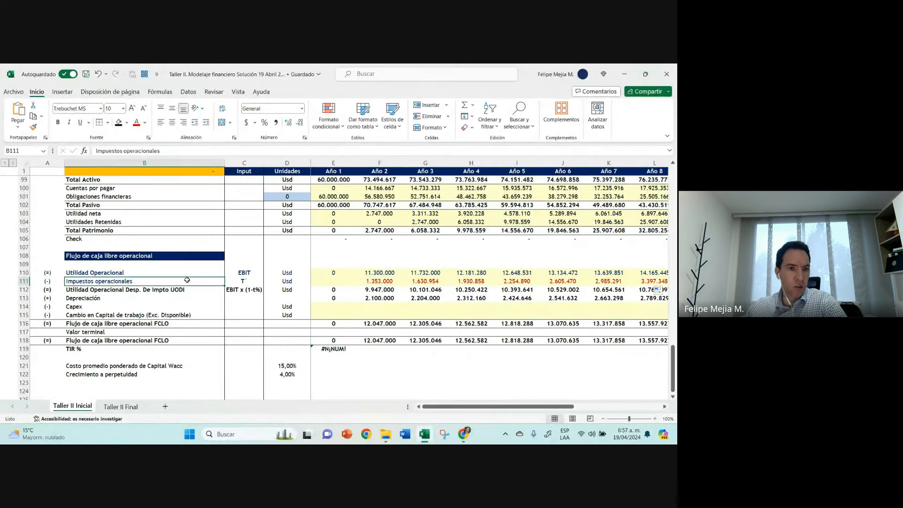
{"action": "left_click_drag", "start_coordinate": [123, 151], "coordinate": [160, 150]}
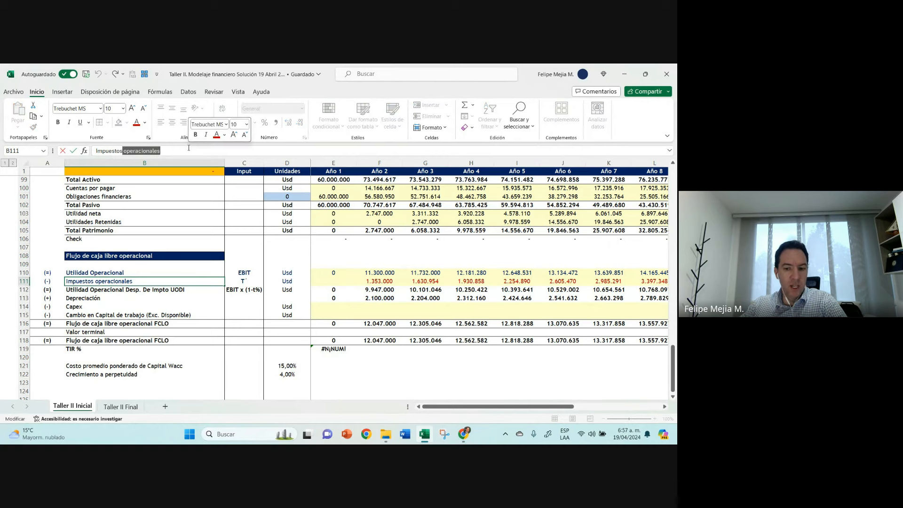
{"action": "key", "text": "BackSpace"}
{"action": "key", "text": "Return"}
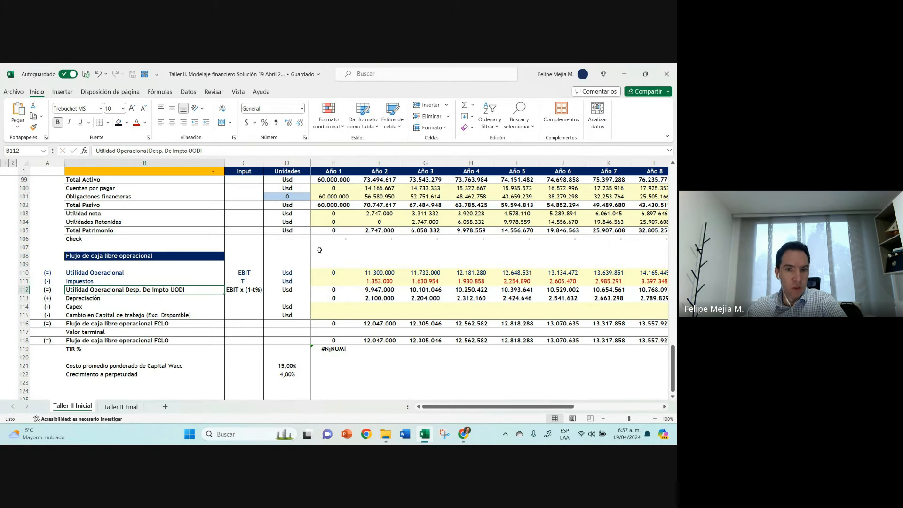
Step: Apply the dark red font to the entire Impuestos row 111 of the free cash flow
{"action": "left_click", "coordinate": [386, 282]}
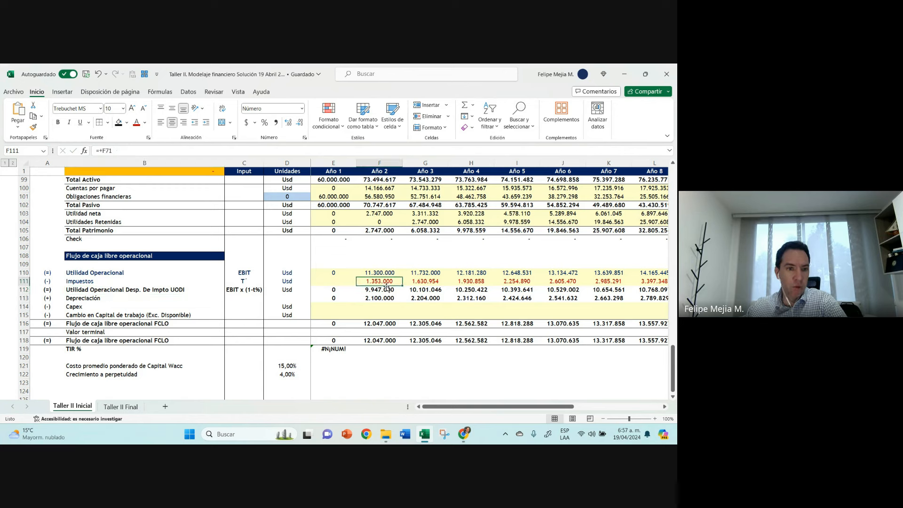
{"action": "left_click", "coordinate": [25, 281]}
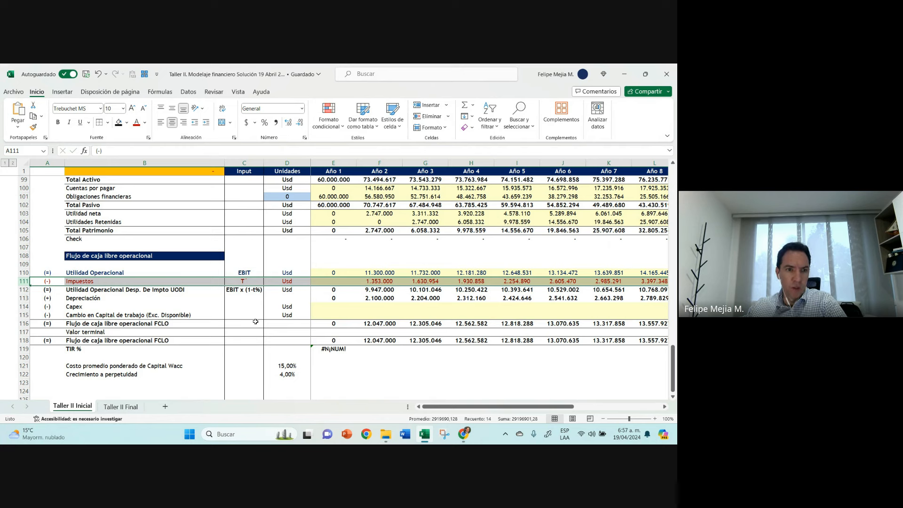
{"action": "left_click", "coordinate": [388, 282]}
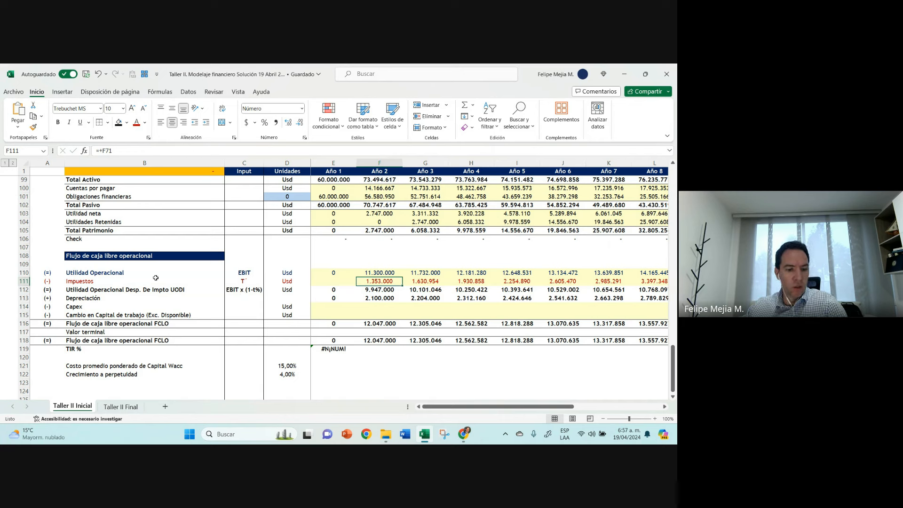
{"action": "key", "text": "ctrl+z"}
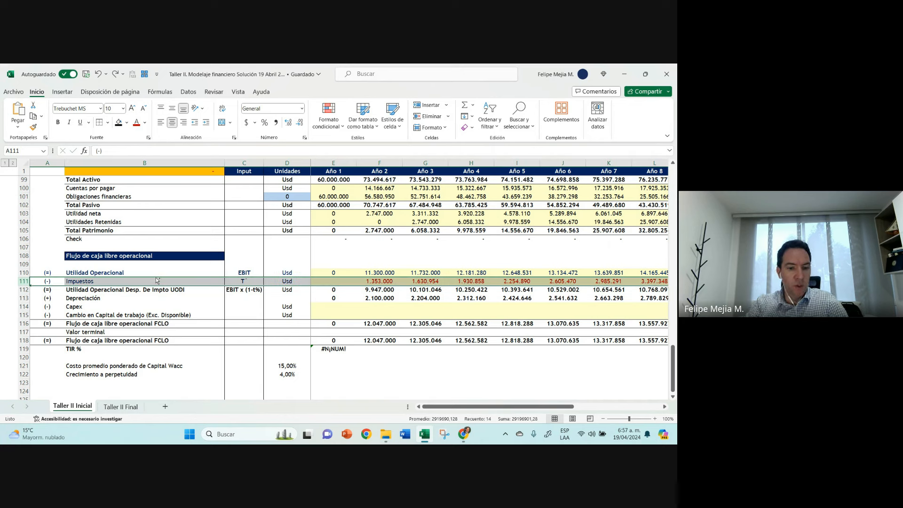
{"action": "left_click", "coordinate": [377, 280]}
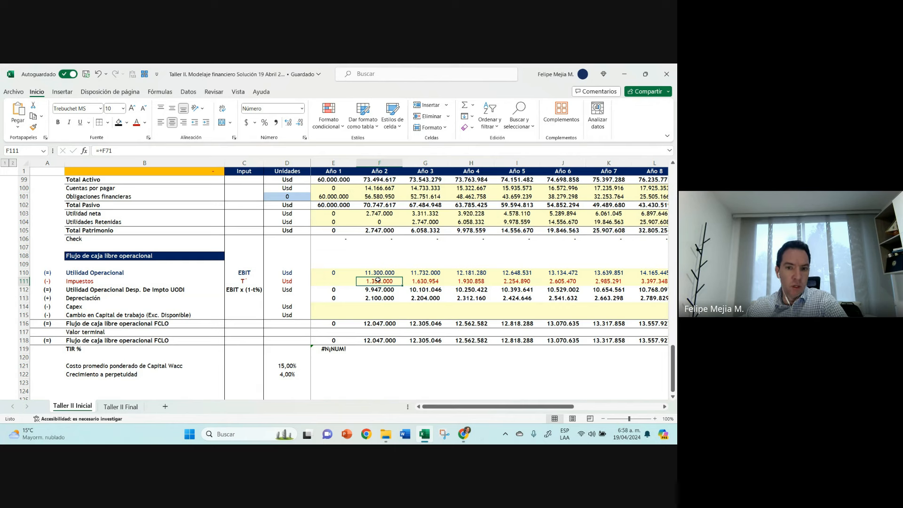
Step: Calculate a trial TIR in E92 over the Flujo de caja del periodo values in row 89, from Año 1 onwards
{"action": "left_click", "coordinate": [329, 271]}
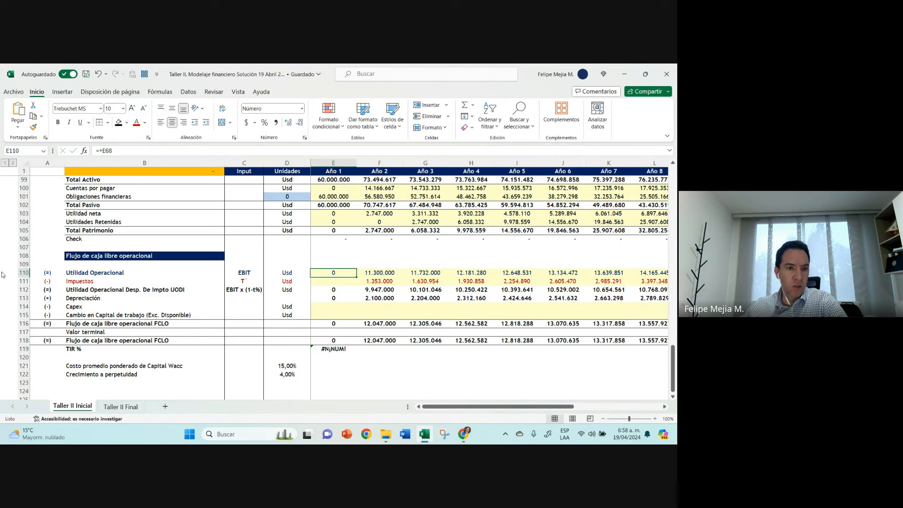
{"action": "scroll", "coordinate": [289, 257], "scroll_direction": "up", "scroll_amount": 3}
{"action": "scroll", "coordinate": [289, 256], "scroll_direction": "up", "scroll_amount": 4}
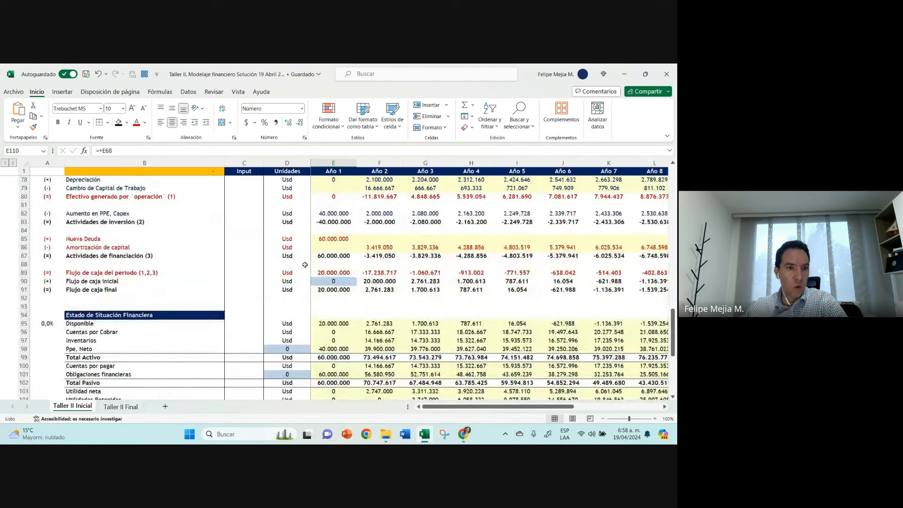
{"action": "left_click", "coordinate": [338, 299]}
{"action": "type", "text": "+tir("}
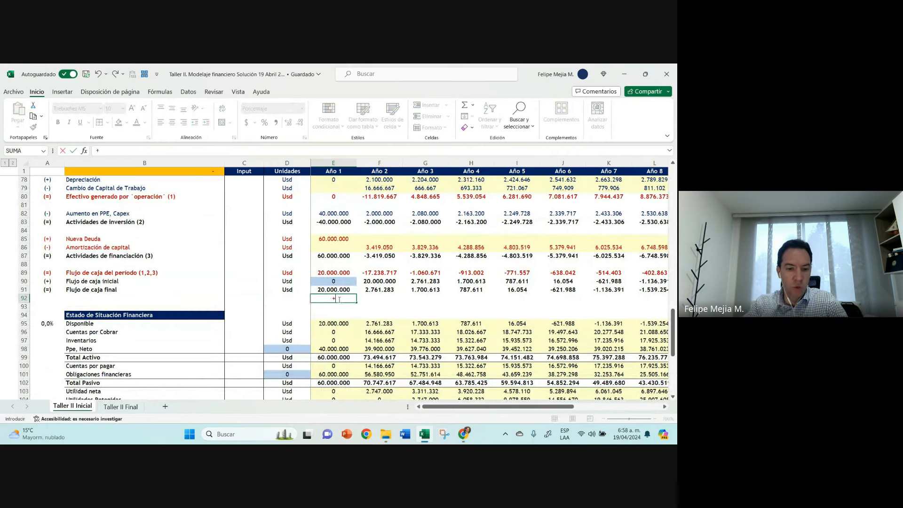
{"action": "key", "text": "Up"}
{"action": "key", "text": "Up"}
{"action": "key", "text": "Up"}
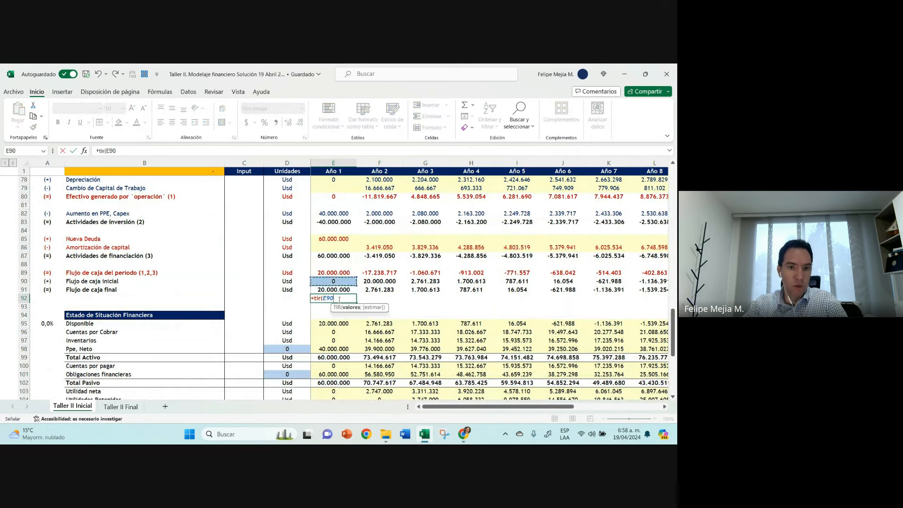
{"action": "key", "text": "ctrl+shift+Right"}
{"action": "type", "text": ")"}
{"action": "key", "text": "Left"}
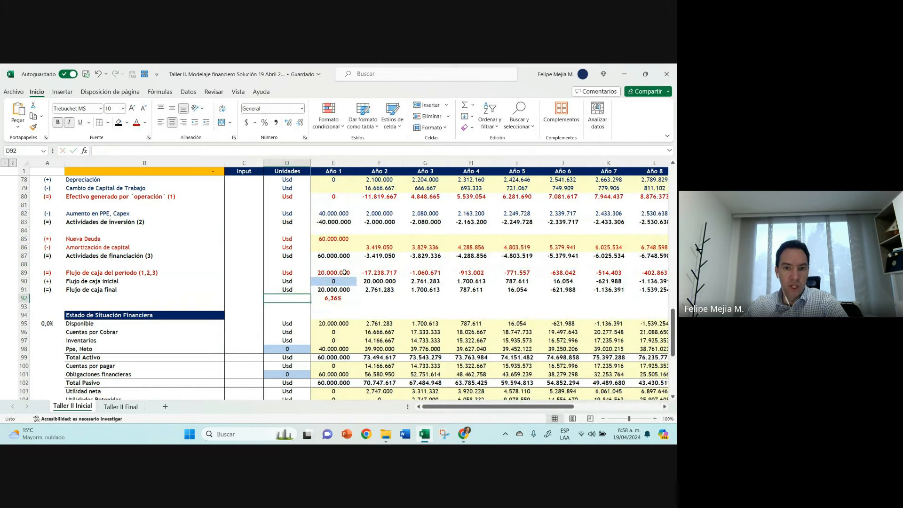
Step: Check the Flujo de caja del periodo values in row 89, and delete the trial TIR from E92
{"action": "left_click_drag", "start_coordinate": [341, 272], "coordinate": [540, 271]}
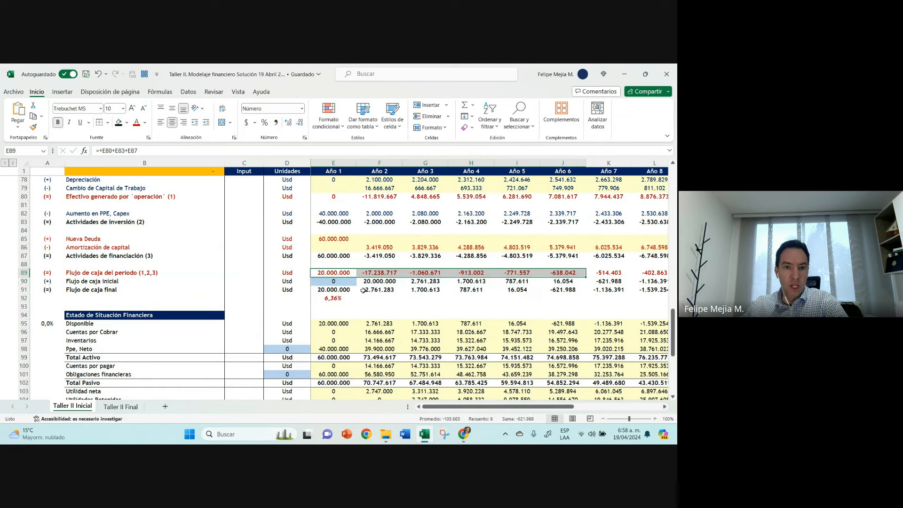
{"action": "left_click", "coordinate": [337, 297]}
{"action": "key", "text": "Delete"}
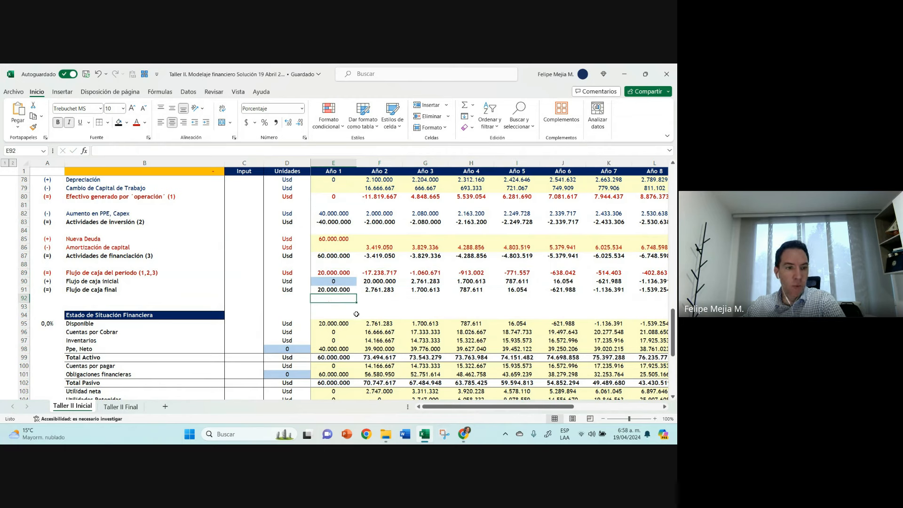
Step: Examine the TIR formula in E119 and the Utilidad Operacional and Impuestos rows of the operating free cash flow
{"action": "scroll", "coordinate": [356, 314], "scroll_direction": "down", "scroll_amount": 8}
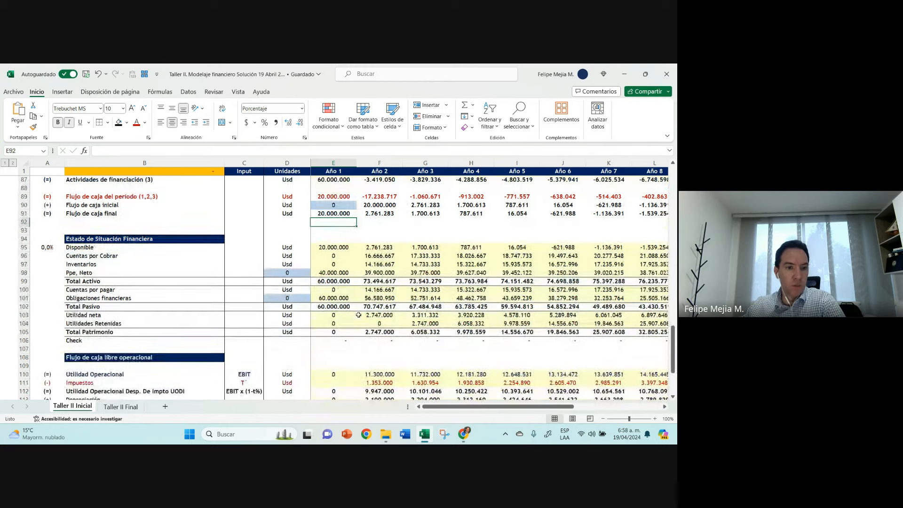
{"action": "left_click", "coordinate": [331, 327]}
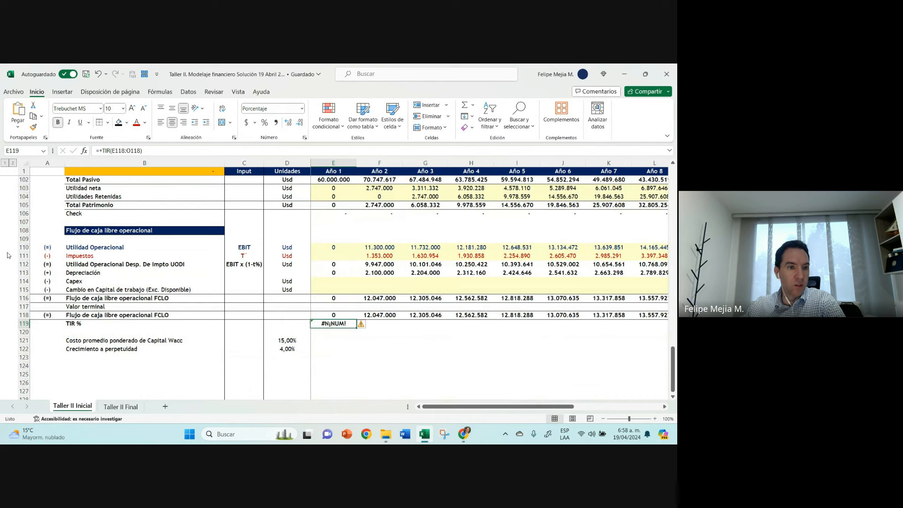
{"action": "left_click", "coordinate": [26, 247]}
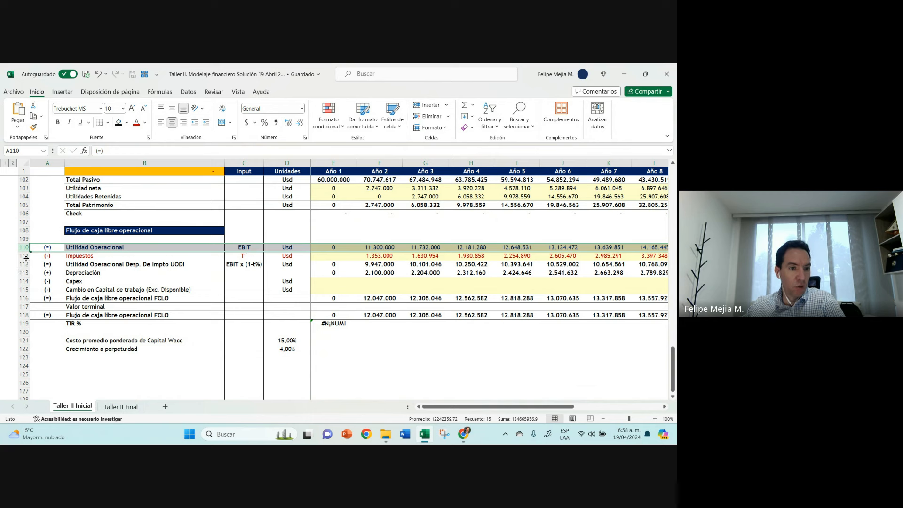
{"action": "left_click", "coordinate": [23, 256], "text": "ctrl"}
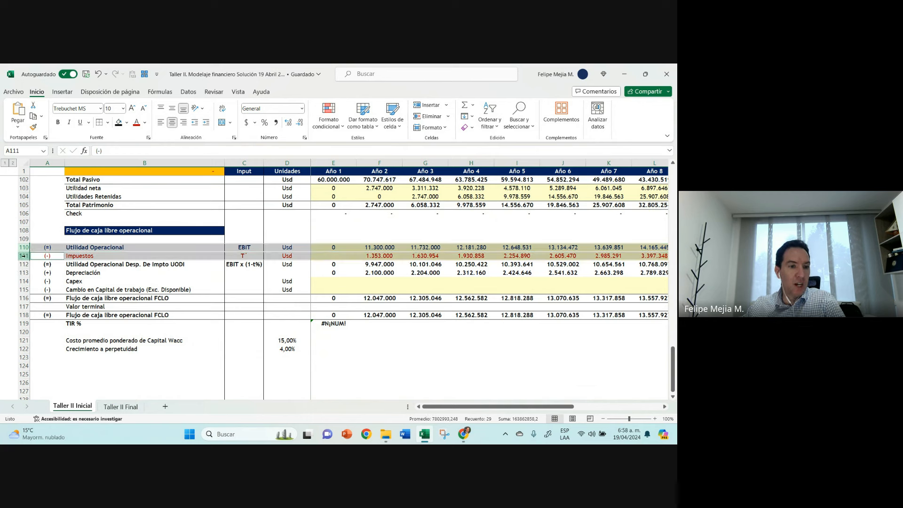
{"action": "left_click", "coordinate": [23, 248]}
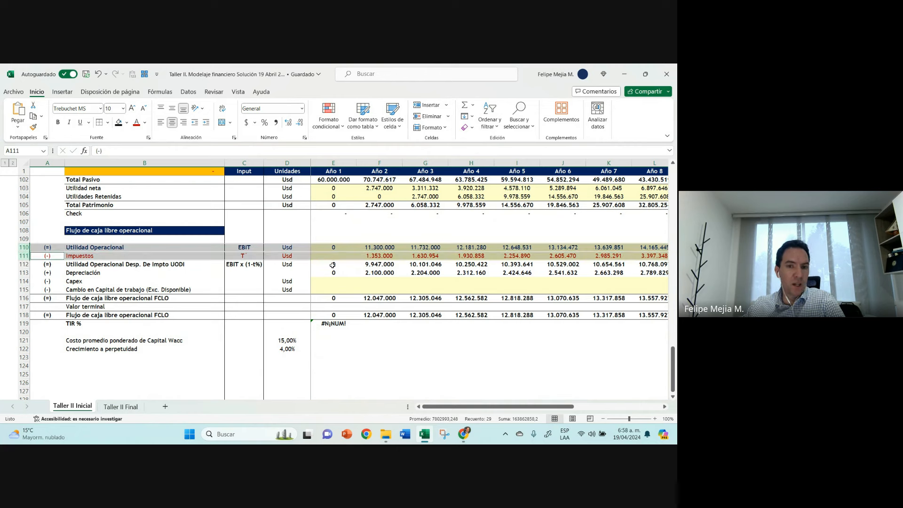
{"action": "left_click", "coordinate": [382, 257]}
Step: Extend the Impuestos label in B111 to read "Impuestos operacionales"
{"action": "left_click", "coordinate": [106, 256]}
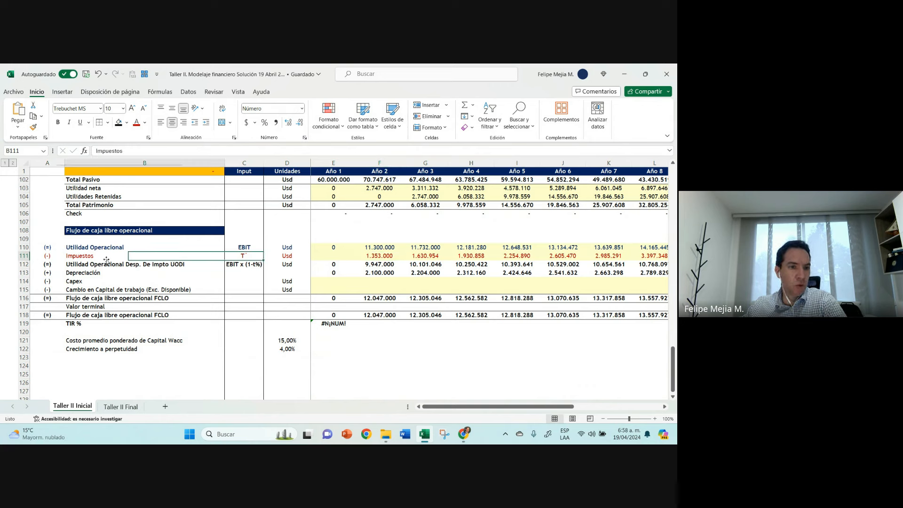
{"action": "left_click", "coordinate": [156, 150]}
{"action": "type", "text": "ope"}
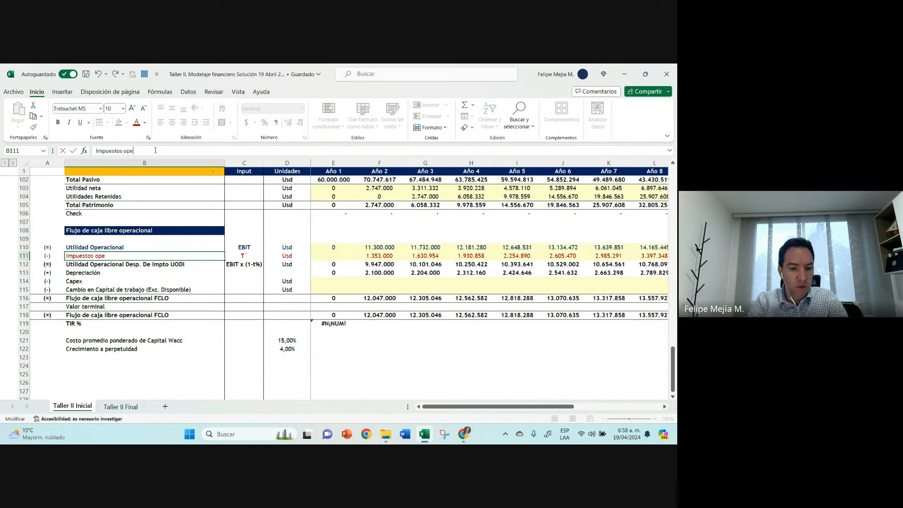
{"action": "type", "text": "racionales"}
{"action": "key", "text": "Return"}
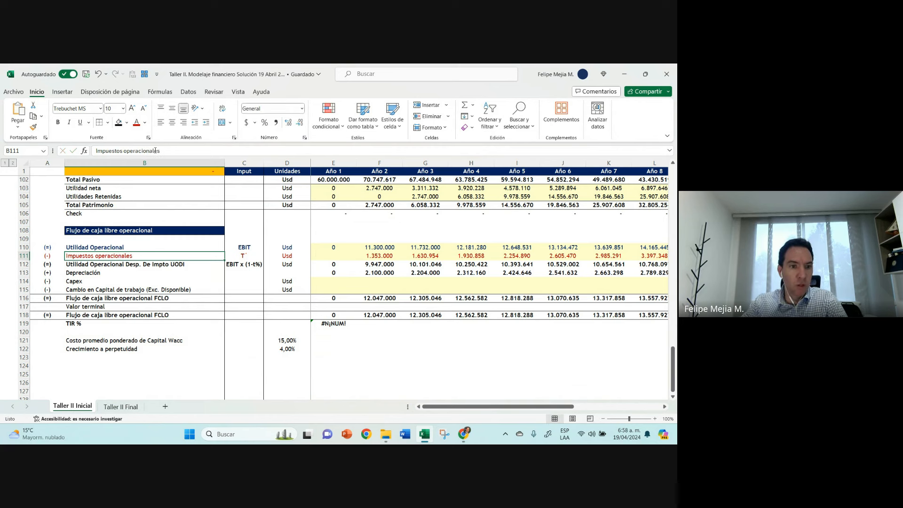
Step: Set the font of the entire Impuestos operacionales row 111 to the standard dark blue
{"action": "left_click", "coordinate": [23, 255]}
{"action": "left_click", "coordinate": [145, 128]}
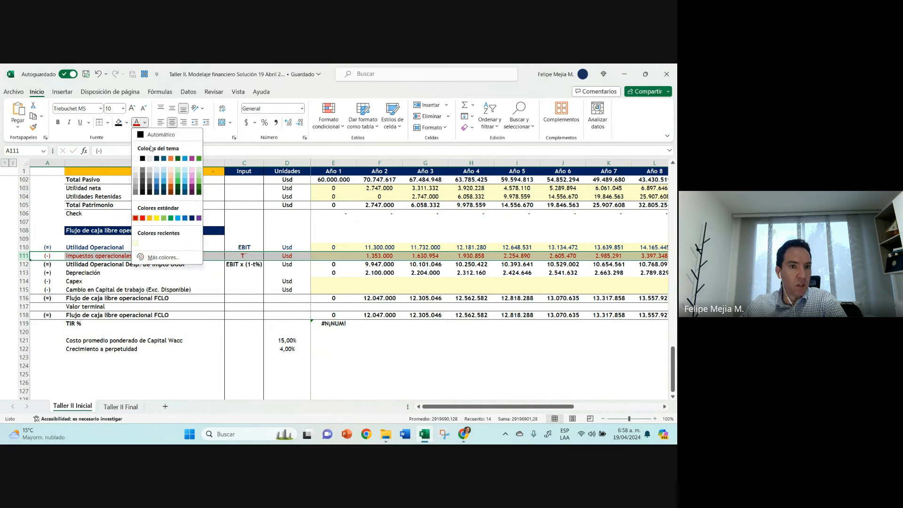
{"action": "left_click", "coordinate": [193, 222]}
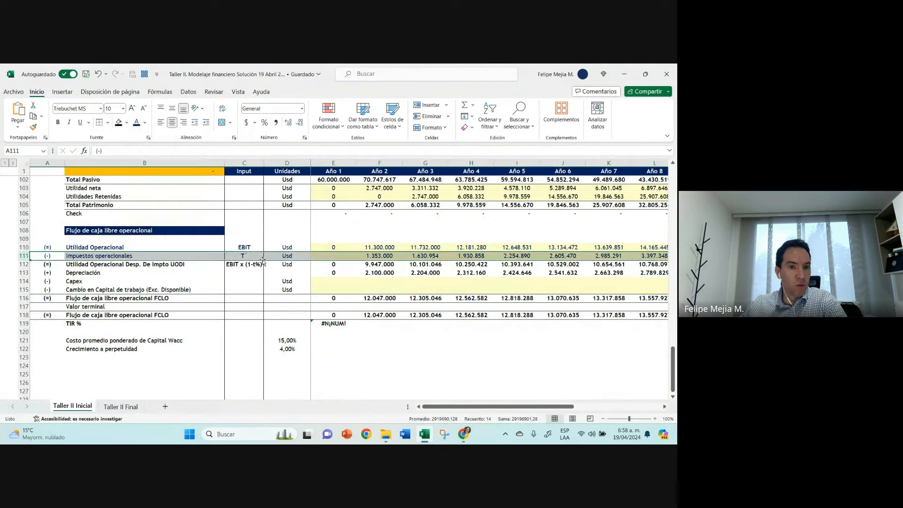
Step: Calculate the Año 2 Impuestos operacionales in F111 as operating profit times the tax rate with =+F110*F4
{"action": "left_click", "coordinate": [383, 256]}
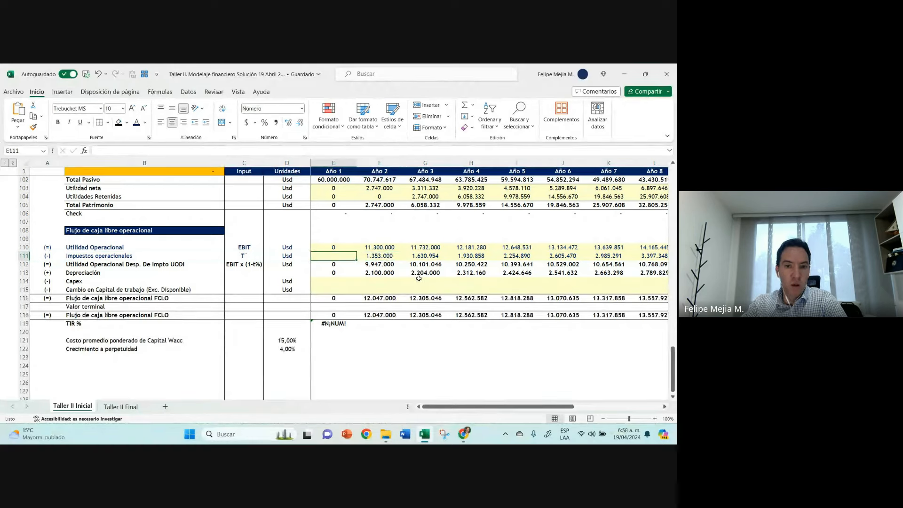
{"action": "type", "text": "+"}
{"action": "key", "text": "Up"}
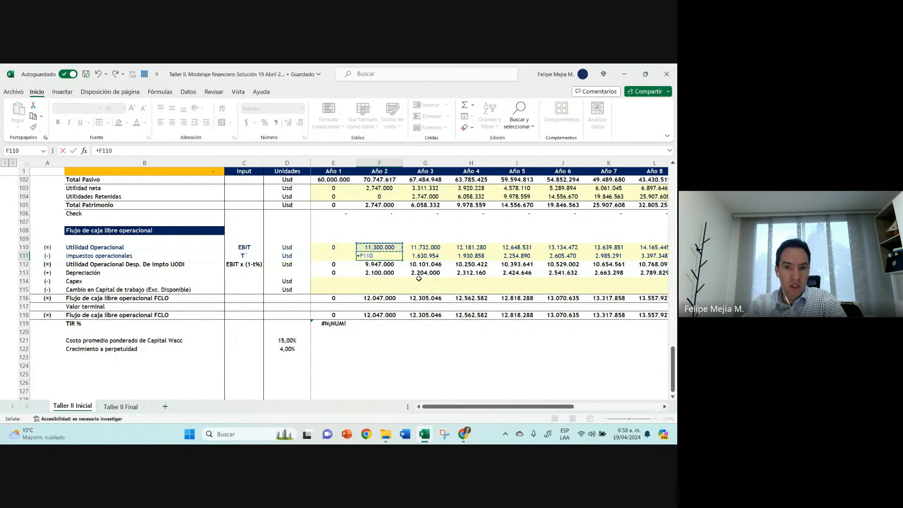
{"action": "type", "text": "*"}
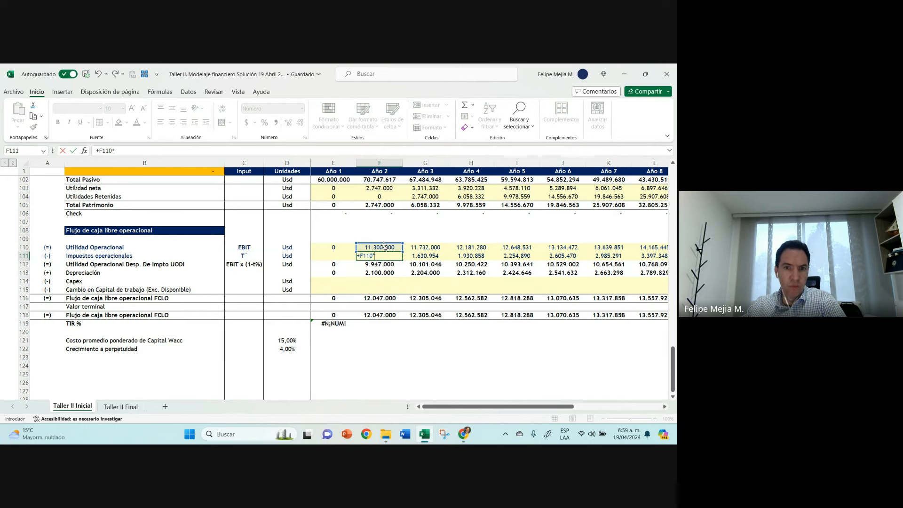
{"action": "left_click", "coordinate": [384, 170]}
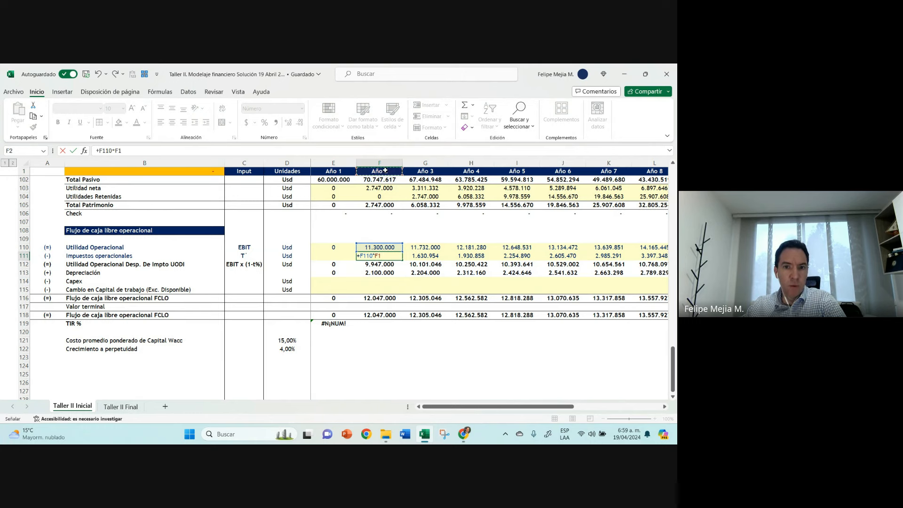
{"action": "key", "text": "Down"}
{"action": "key", "text": "Down"}
{"action": "key", "text": "Down"}
{"action": "key", "text": "ctrl+Return"}
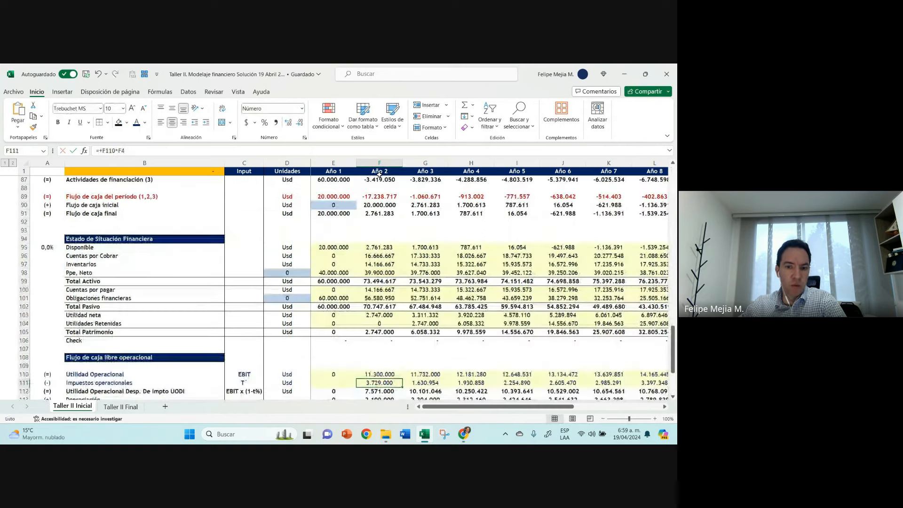
Step: Copy the Año 2 Impuestos operacionales formula in F111 across the following years
{"action": "left_click_drag", "start_coordinate": [402, 311], "coordinate": [621, 308]}
{"action": "key", "text": "Left"}
{"action": "key", "text": "Right"}
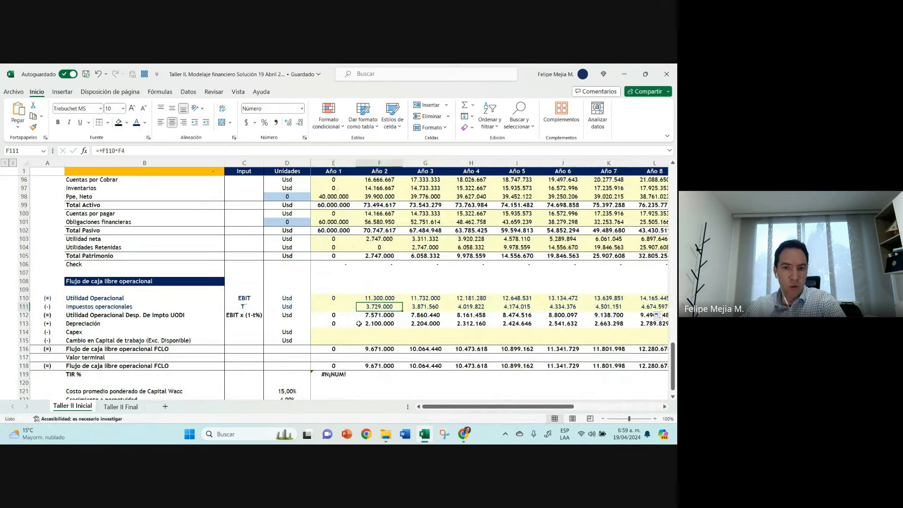
Step: Delete the empty row 109 below the Flujo de caja libre operacional heading
{"action": "left_click", "coordinate": [20, 289]}
{"action": "right_click", "coordinate": [21, 289]}
{"action": "left_click", "coordinate": [52, 203]}
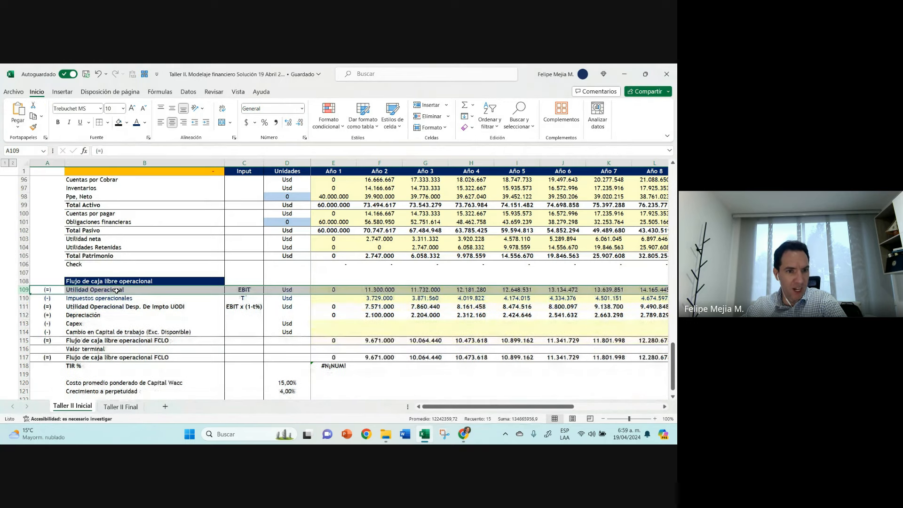
{"action": "left_click", "coordinate": [121, 280]}
{"action": "left_click", "coordinate": [142, 150]}
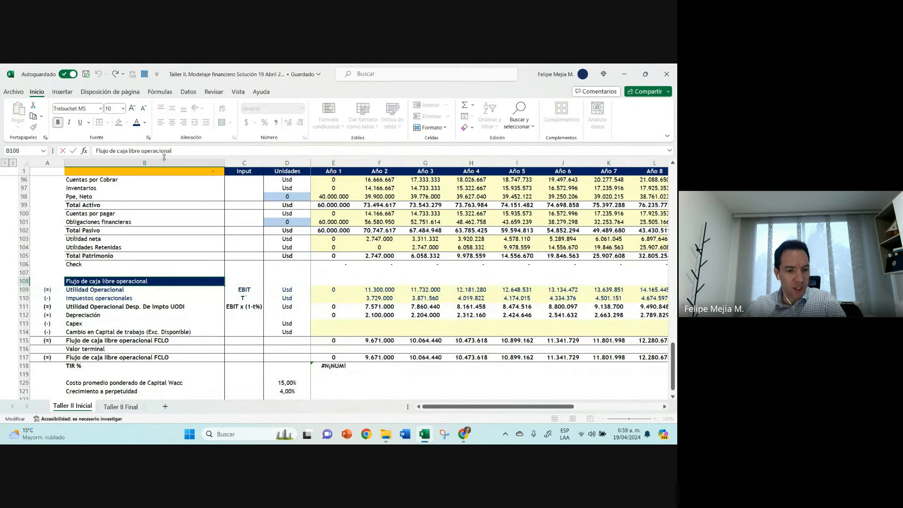
{"action": "type", "text": "\""}
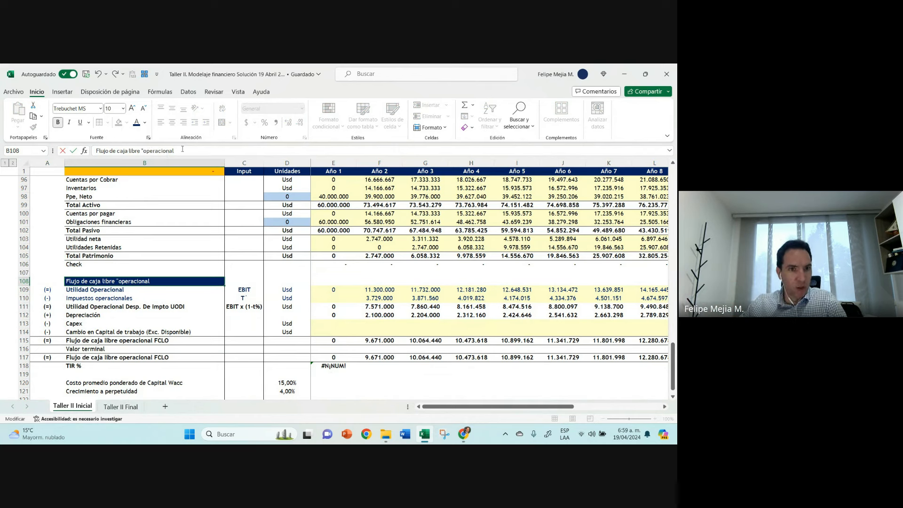
{"action": "key", "text": "BackSpace"}
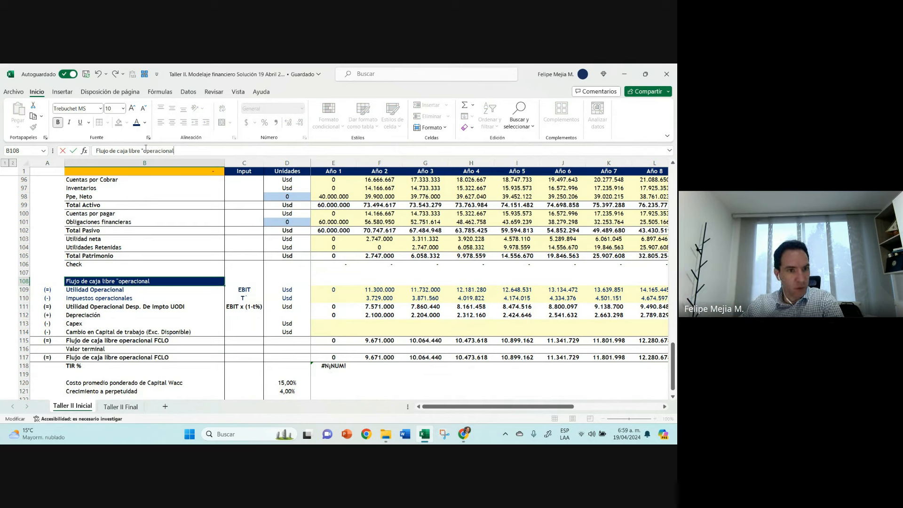
{"action": "key", "text": "BackSpace"}
{"action": "key", "text": "Return"}
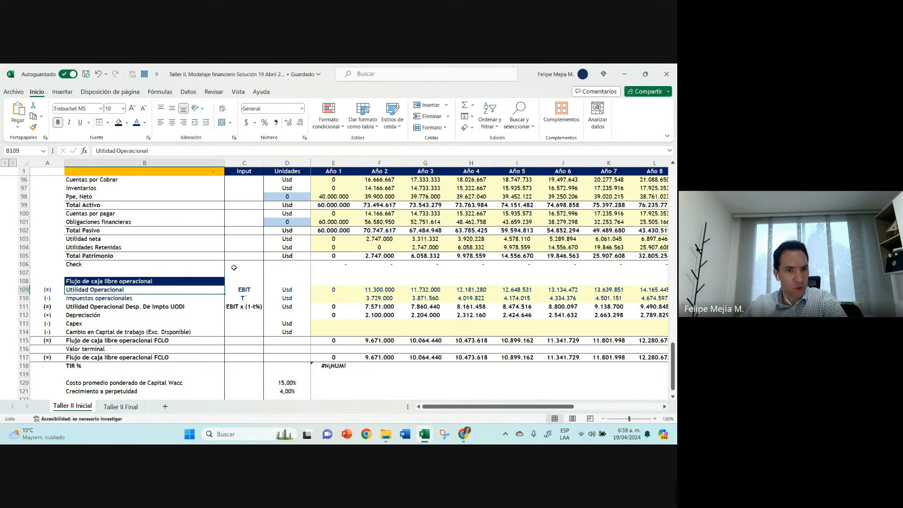
Step: Apply the dark blue font to the entire Utilidad Operacional Desp. De Impto UODI row 111
{"action": "left_click", "coordinate": [176, 298]}
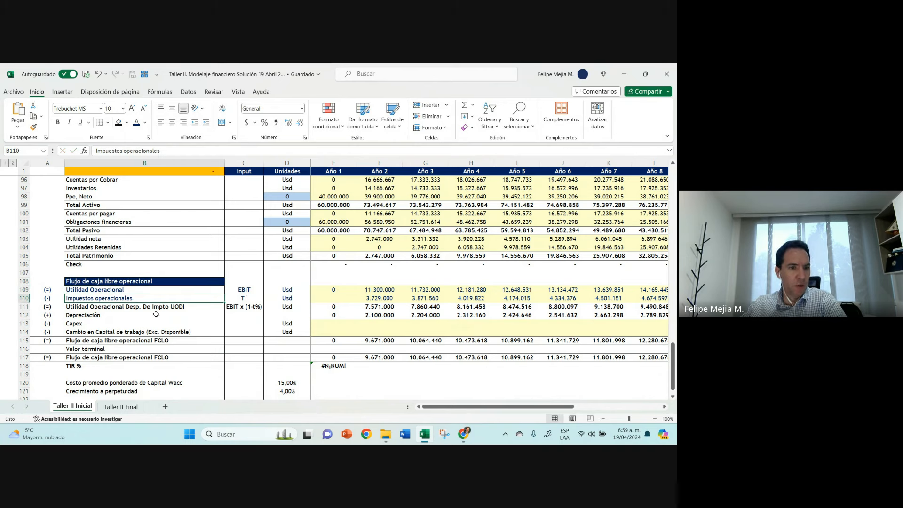
{"action": "left_click", "coordinate": [25, 307]}
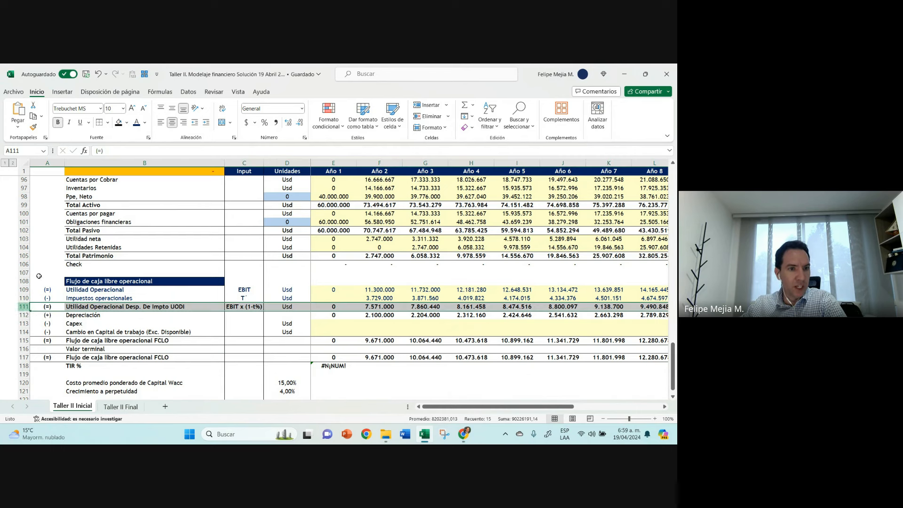
{"action": "left_click", "coordinate": [155, 306]}
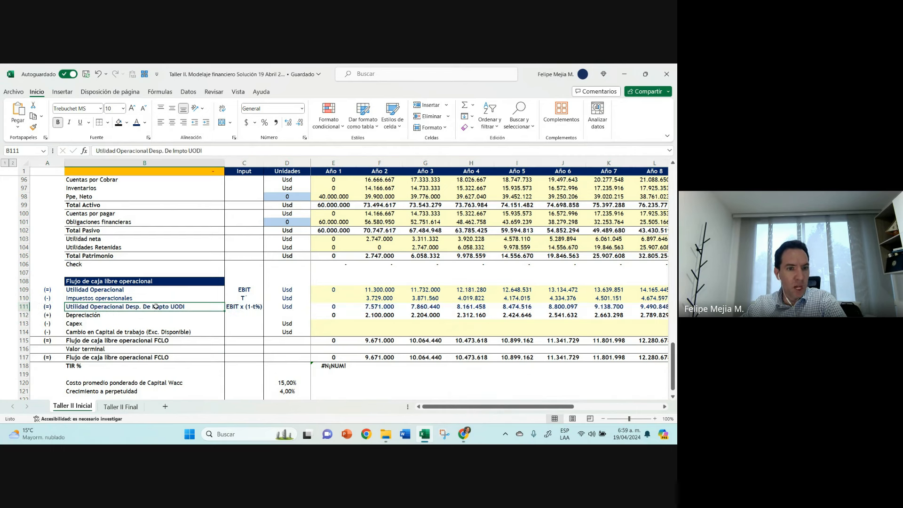
Step: Inspect the Año 2 after-tax operating profit formula in F111 and which cells it refers to
{"action": "double_click", "coordinate": [383, 306]}
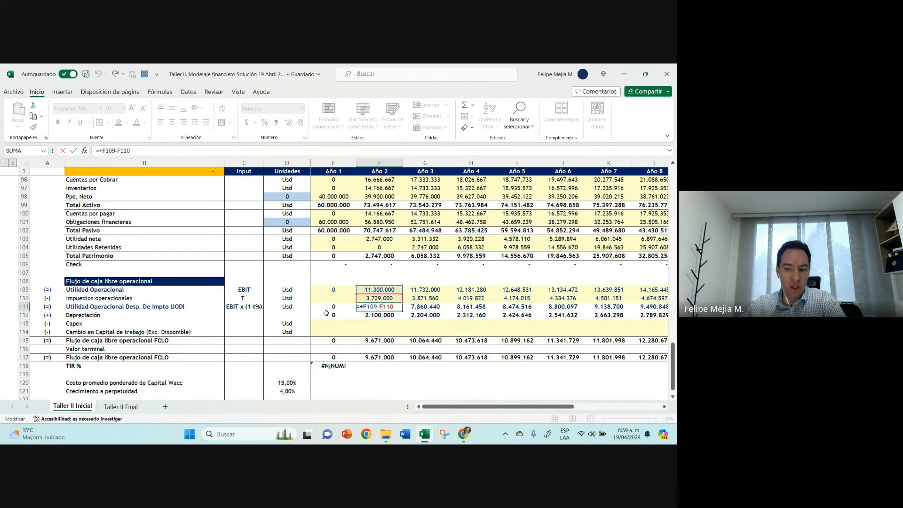
{"action": "key", "text": "Return"}
{"action": "key", "text": "Up"}
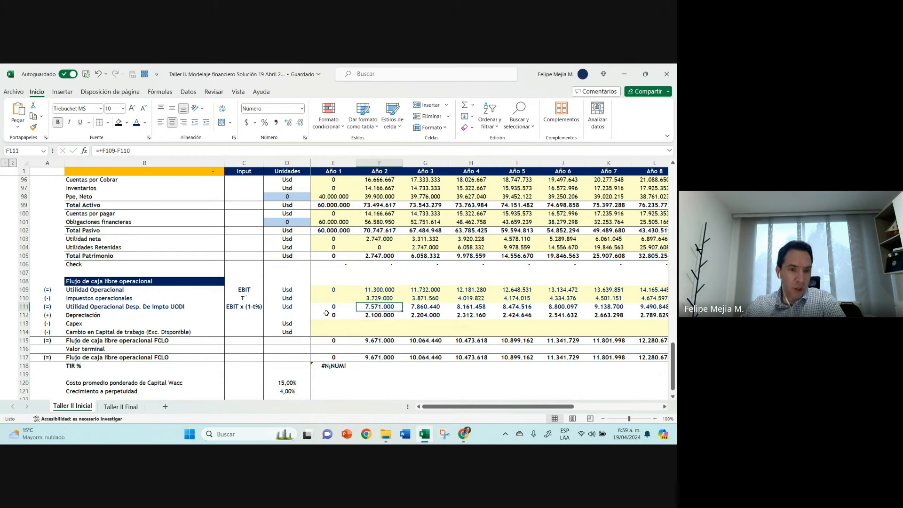
Step: Replace the (=) sign in A111 beside Utilidad Operacional Desp. De Impto UODI with the label NOPAT
{"action": "left_click", "coordinate": [172, 306]}
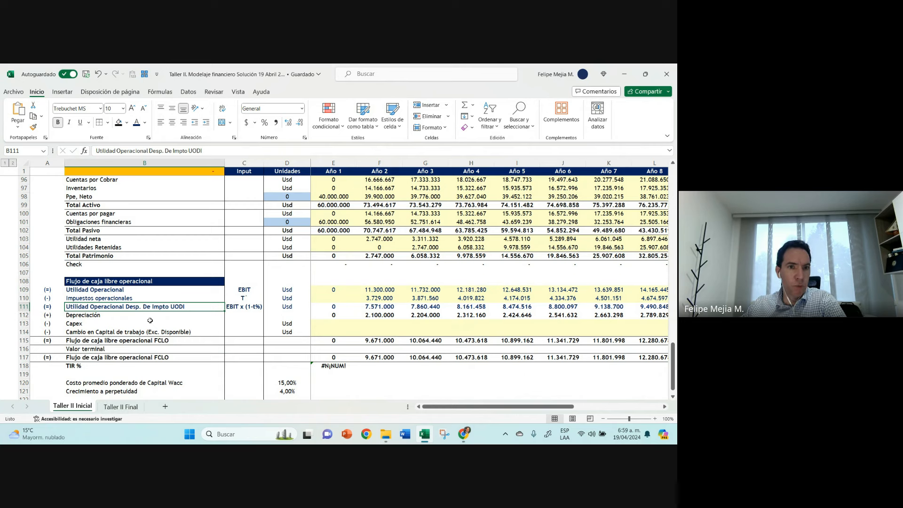
{"action": "left_click", "coordinate": [206, 151]}
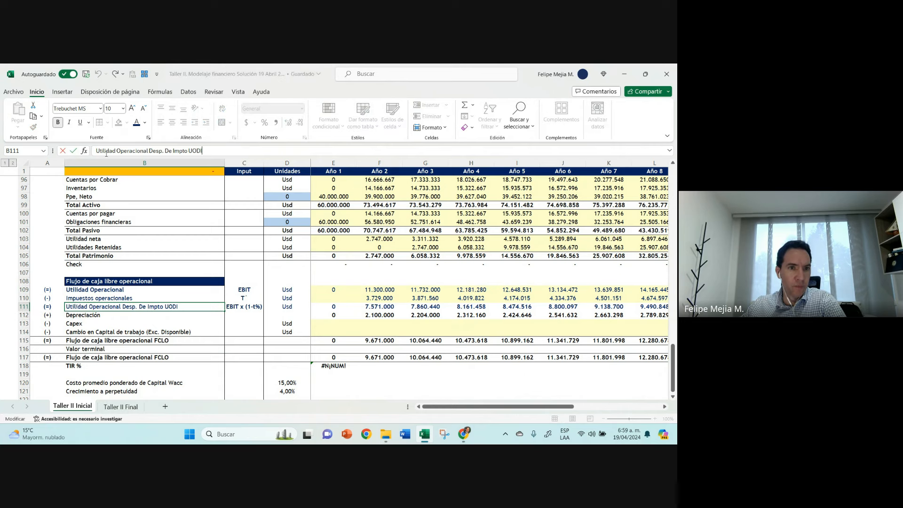
{"action": "left_click", "coordinate": [73, 151]}
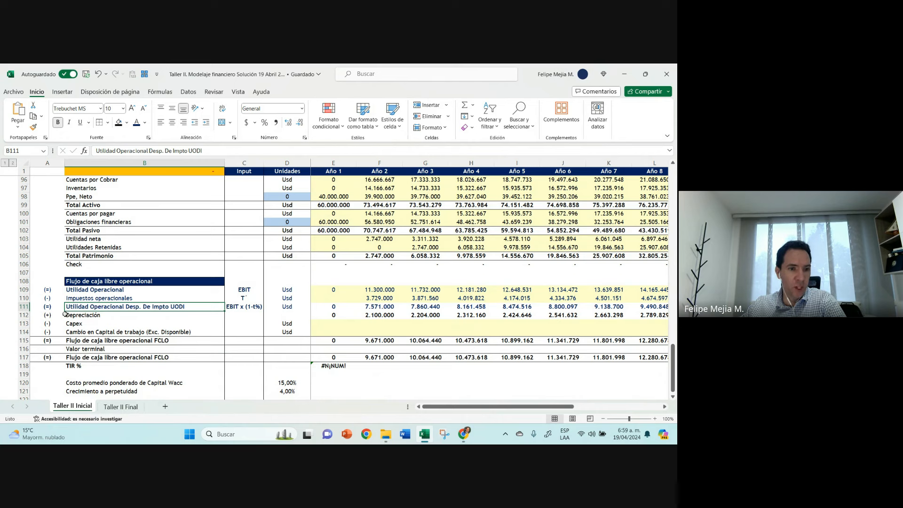
{"action": "left_click", "coordinate": [47, 306]}
{"action": "type", "text": "NO"}
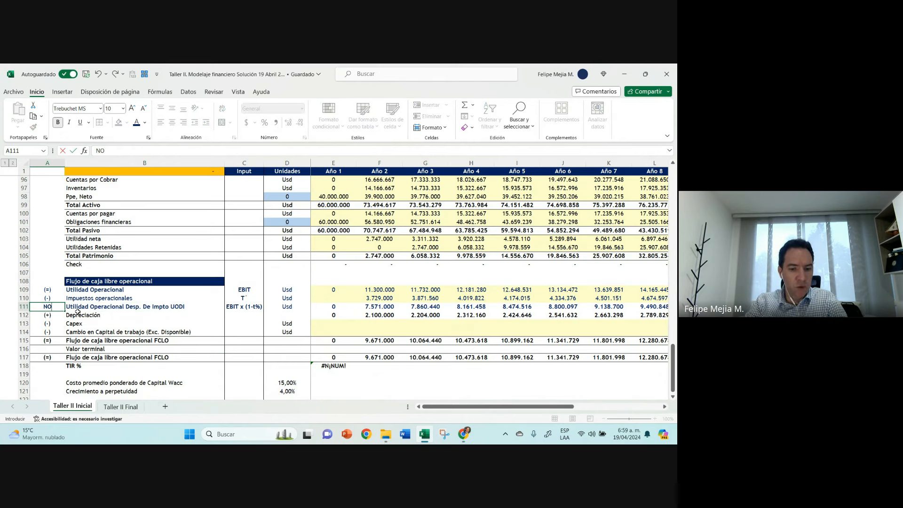
{"action": "type", "text": "PAT"}
{"action": "key", "text": "Return"}
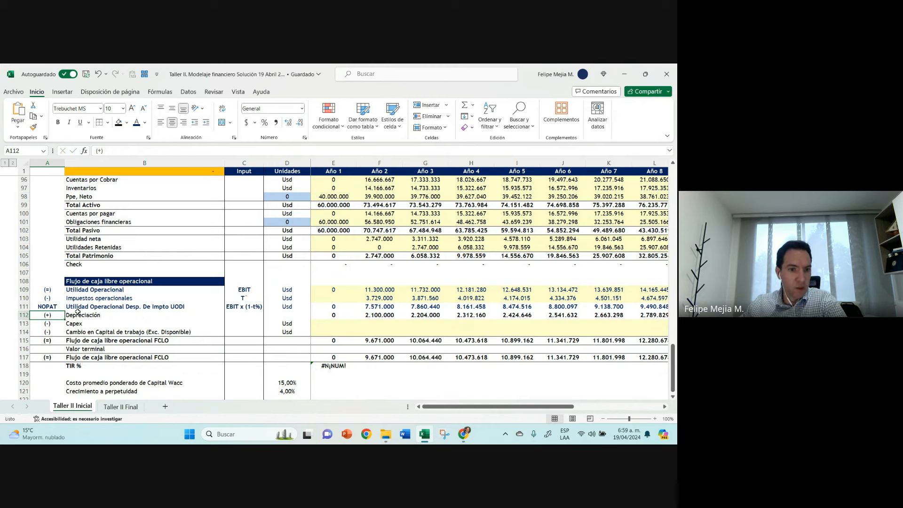
Step: Examine the NOPAT label in A111 letter by letter against the Utilidad Operacional Desp. De Impto UODI description in B111
{"action": "left_click", "coordinate": [36, 304]}
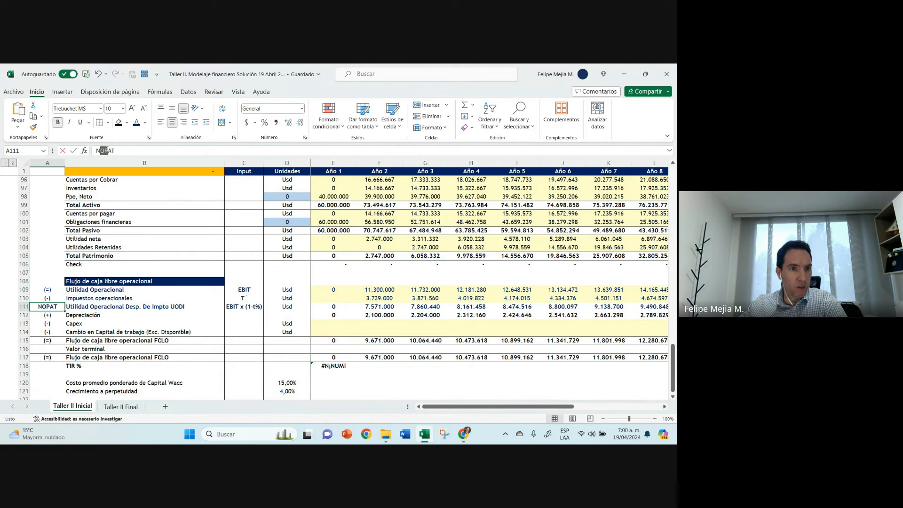
{"action": "left_click", "coordinate": [105, 150]}
{"action": "left_click", "coordinate": [93, 152]}
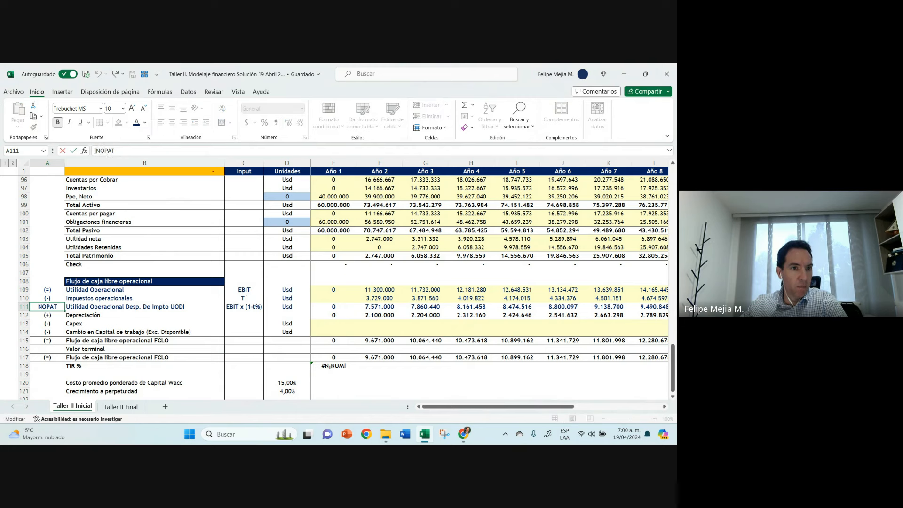
{"action": "left_click_drag", "start_coordinate": [95, 150], "coordinate": [116, 150]}
{"action": "key", "text": "Escape"}
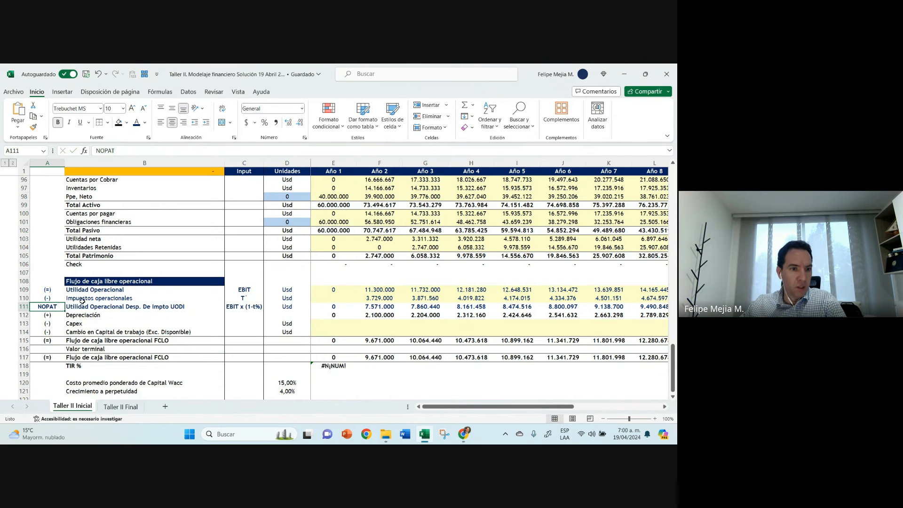
{"action": "left_click", "coordinate": [101, 306]}
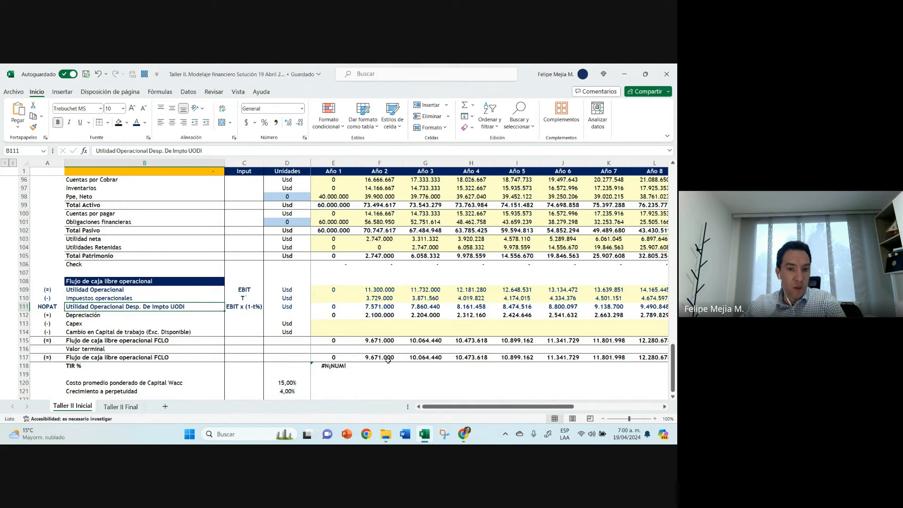
{"action": "scroll", "coordinate": [482, 312], "scroll_direction": "down", "scroll_amount": 1}
{"action": "scroll", "coordinate": [482, 311], "scroll_direction": "up", "scroll_amount": 1}
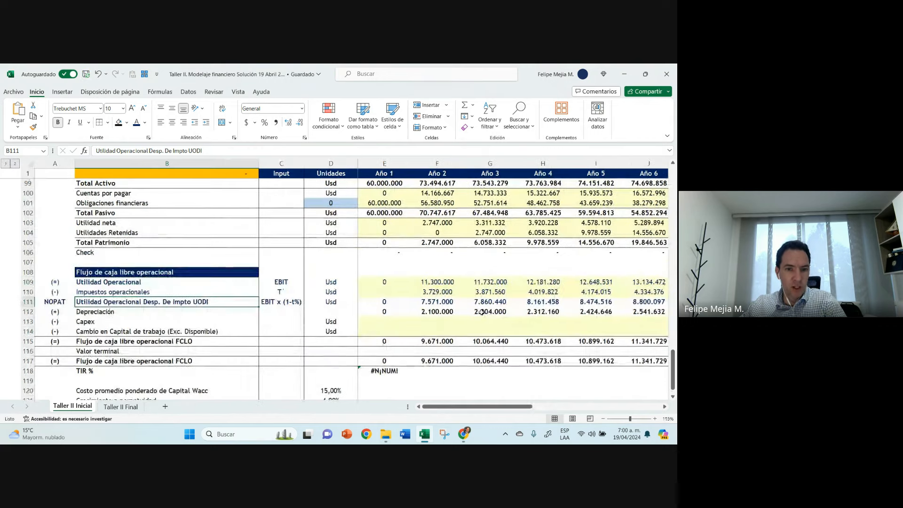
Step: Apply a border to the EBIT x (1-t%) cell C111 in the UODI row
{"action": "left_click", "coordinate": [55, 303]}
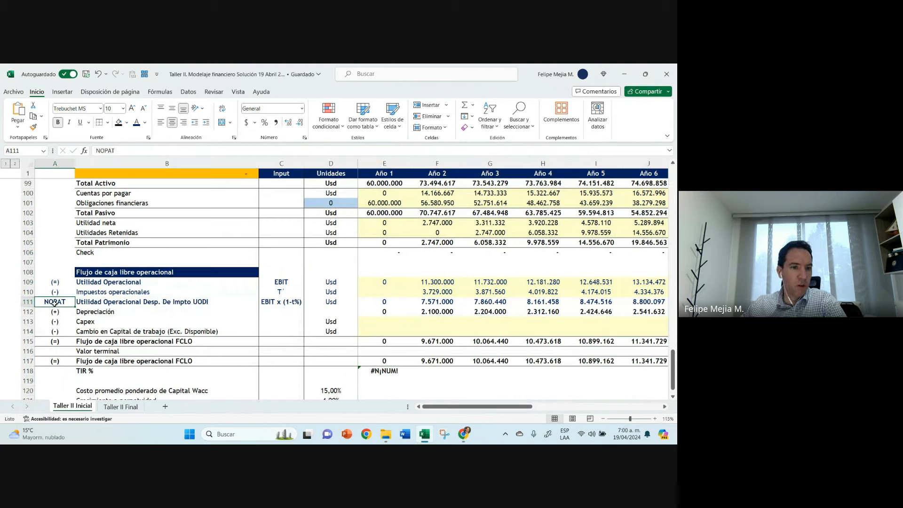
{"action": "left_click", "coordinate": [139, 303]}
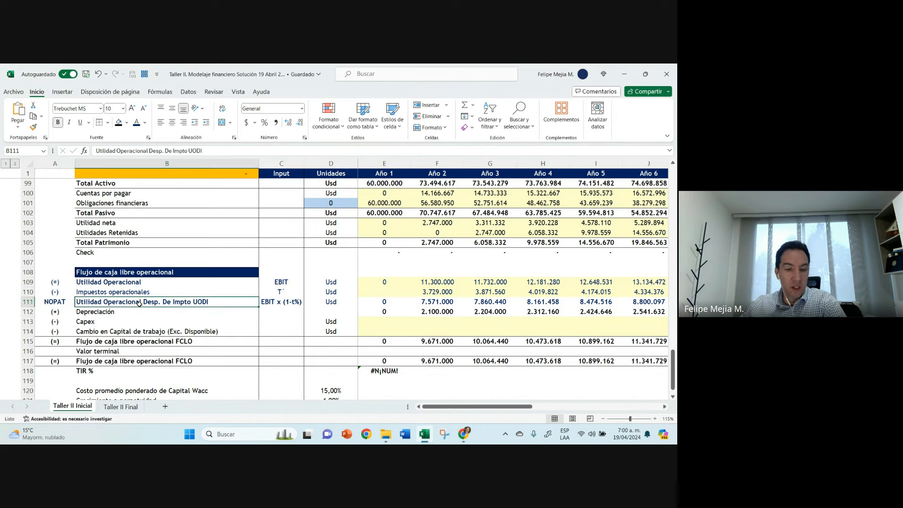
{"action": "left_click", "coordinate": [284, 301]}
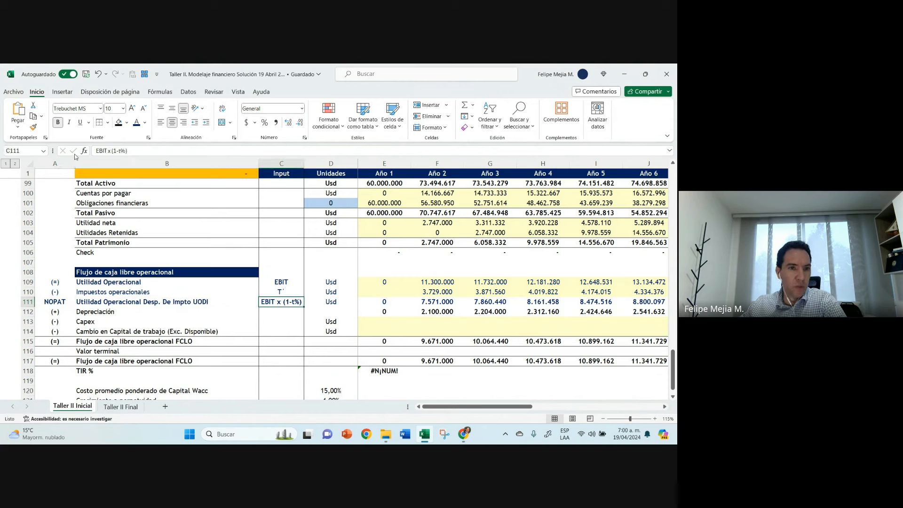
{"action": "left_click", "coordinate": [108, 125]}
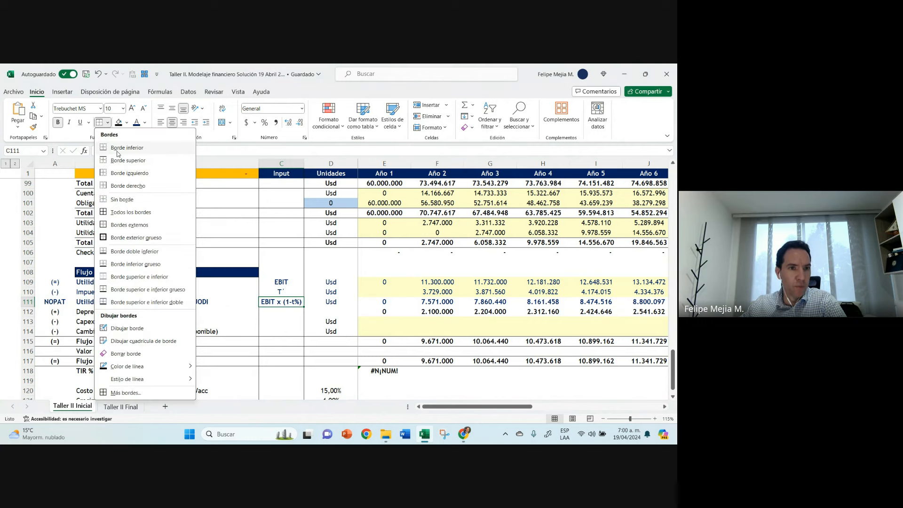
{"action": "left_click", "coordinate": [121, 147]}
{"action": "left_click", "coordinate": [213, 300]}
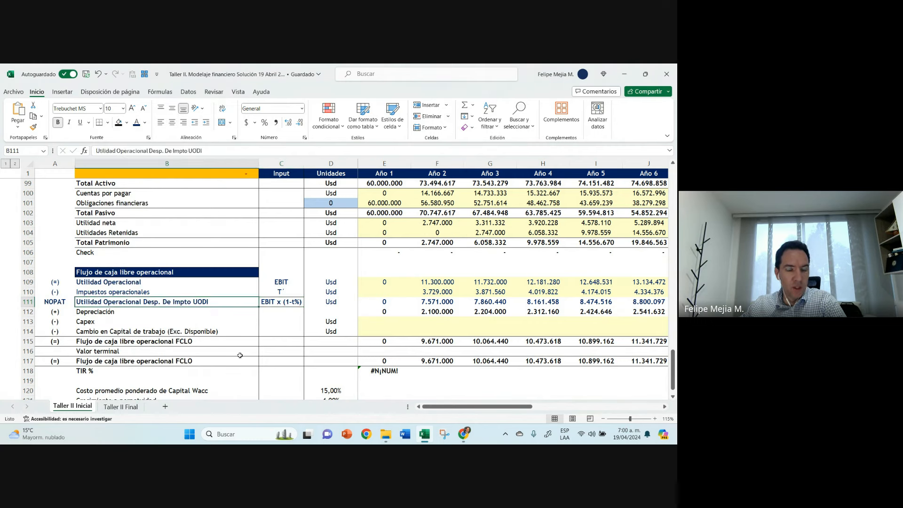
Step: Inspect the Año 2 formulas for Impuestos operacionales in F110 and after-tax operating profit in F111
{"action": "left_click", "coordinate": [436, 294]}
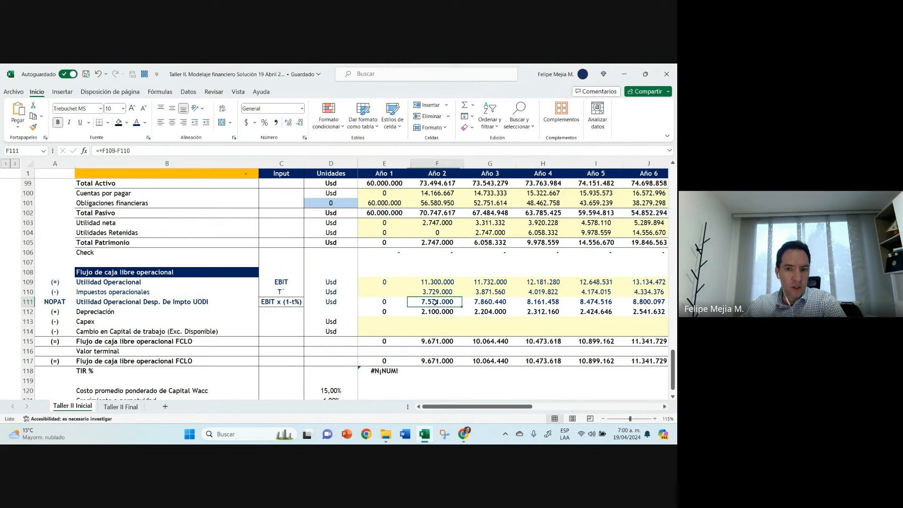
{"action": "double_click", "coordinate": [433, 292]}
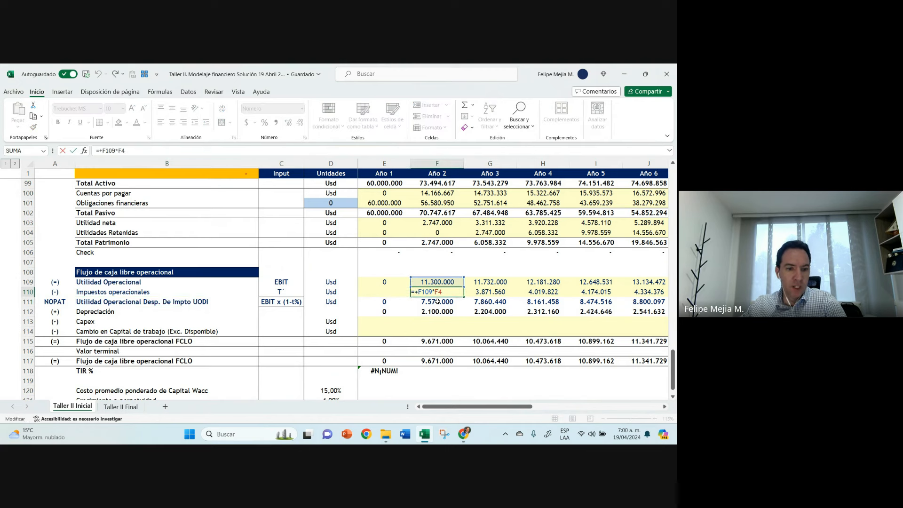
{"action": "key", "text": "Return"}
{"action": "double_click", "coordinate": [437, 302]}
{"action": "key", "text": "Escape"}
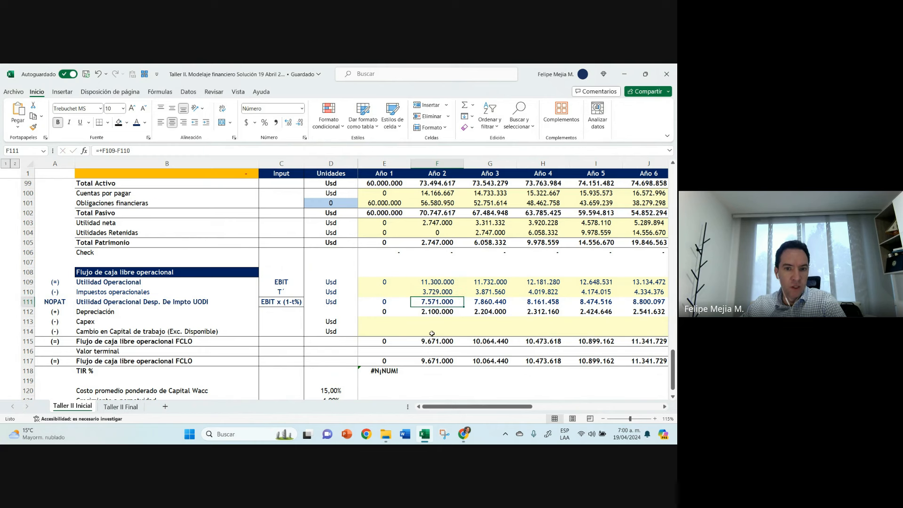
Step: Replace the Usd unit in D111 with the Año 2 check formula +F109*(1-F4), using the Tasa de Impuestos
{"action": "left_click", "coordinate": [289, 304]}
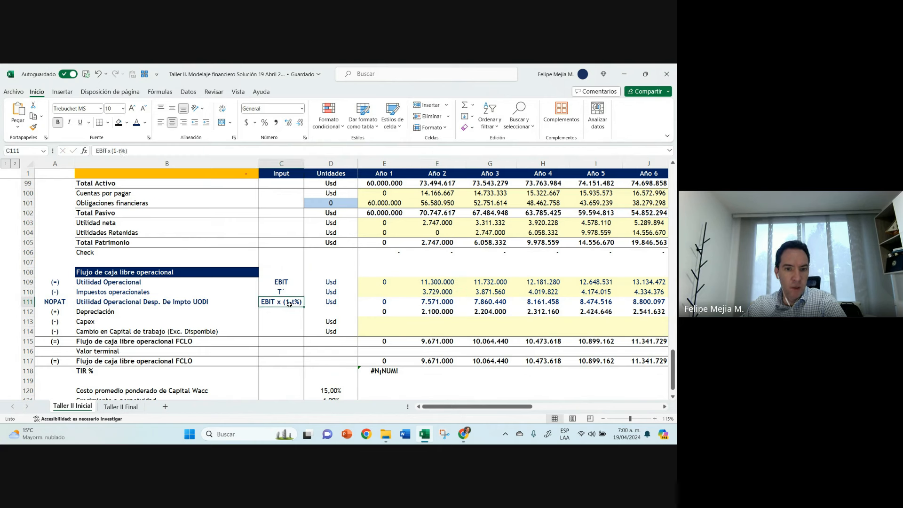
{"action": "left_click", "coordinate": [323, 303]}
{"action": "key", "text": "Delete"}
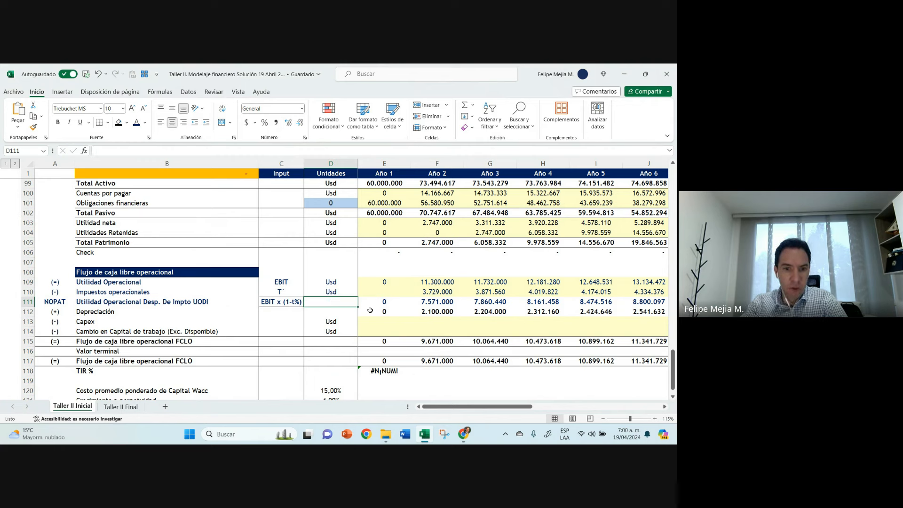
{"action": "type", "text": "+"}
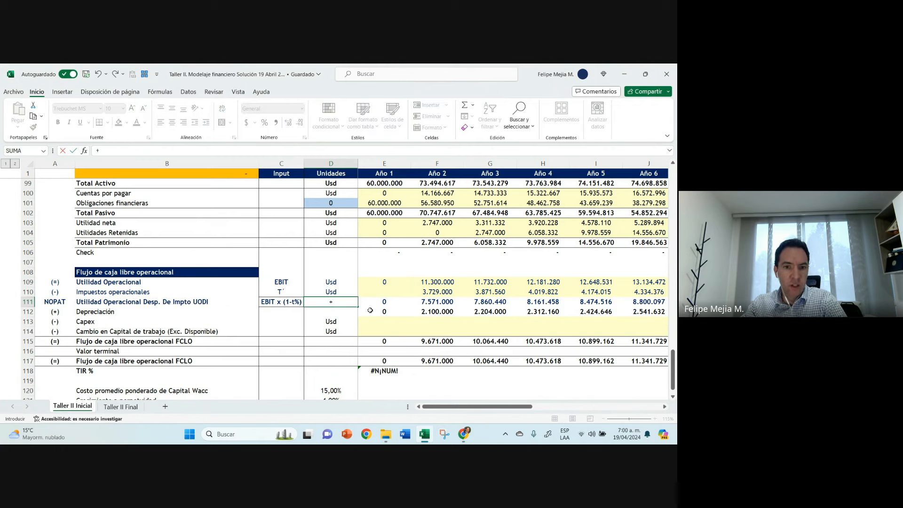
{"action": "key", "text": "Up"}
{"action": "key", "text": "Up"}
{"action": "key", "text": "Right"}
{"action": "key", "text": "Right"}
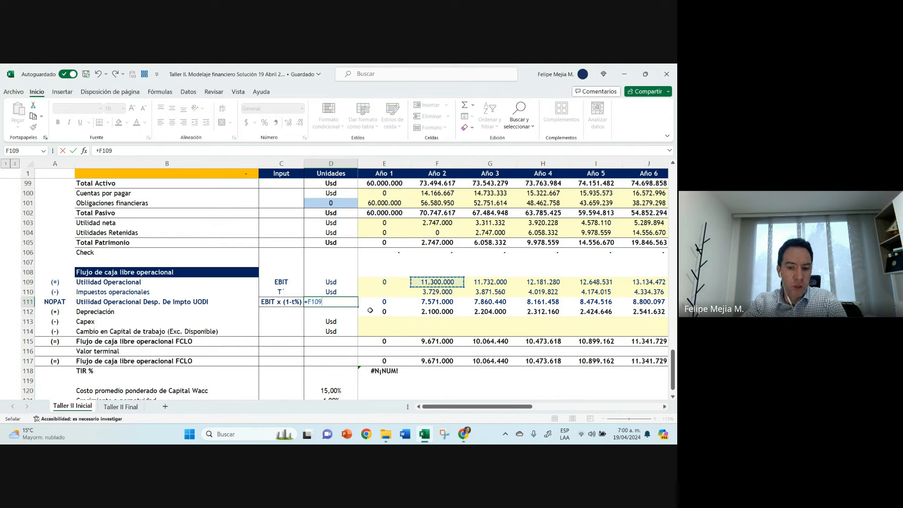
{"action": "type", "text": "*(1-"}
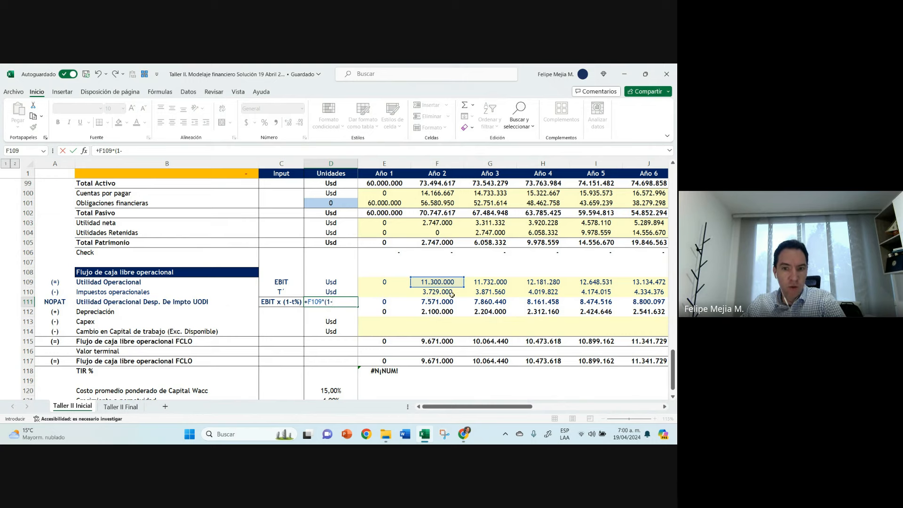
{"action": "scroll", "coordinate": [423, 272], "scroll_direction": "up", "scroll_amount": 20}
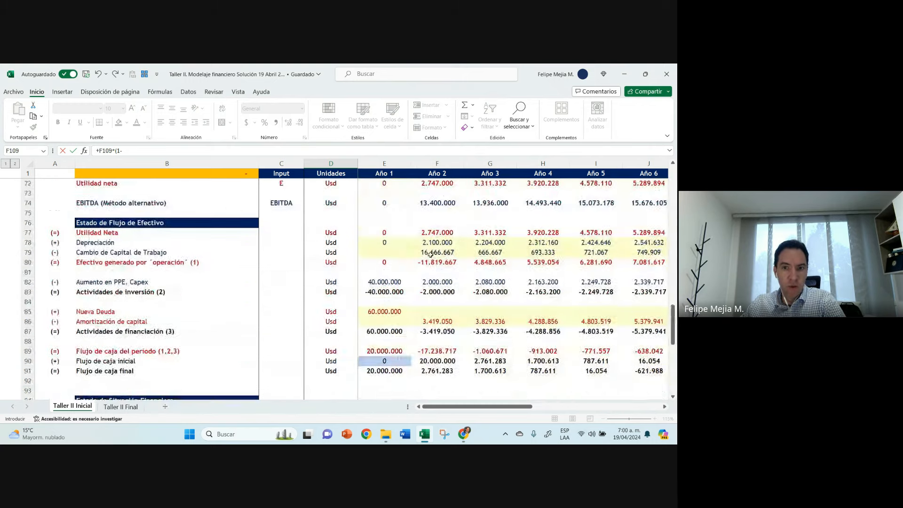
{"action": "scroll", "coordinate": [461, 251], "scroll_direction": "up", "scroll_amount": 12}
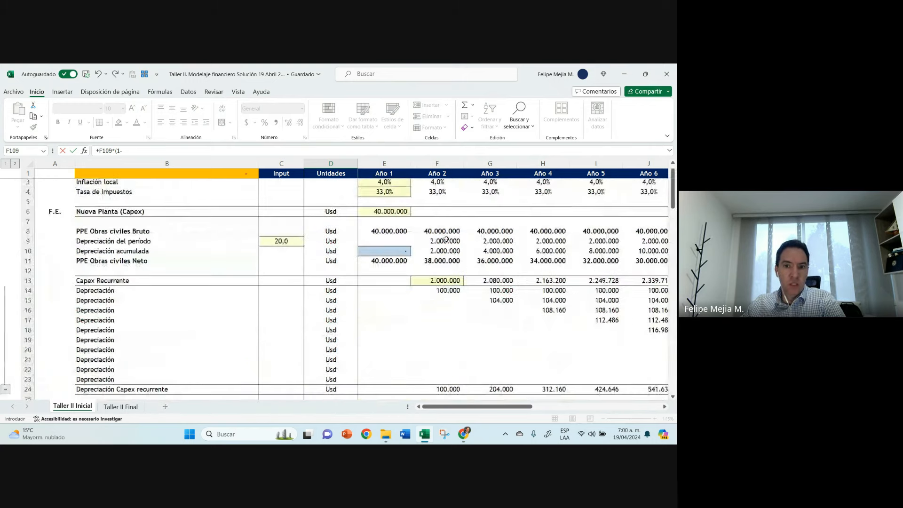
{"action": "left_click", "coordinate": [432, 202]}
{"action": "key", "text": "Return"}
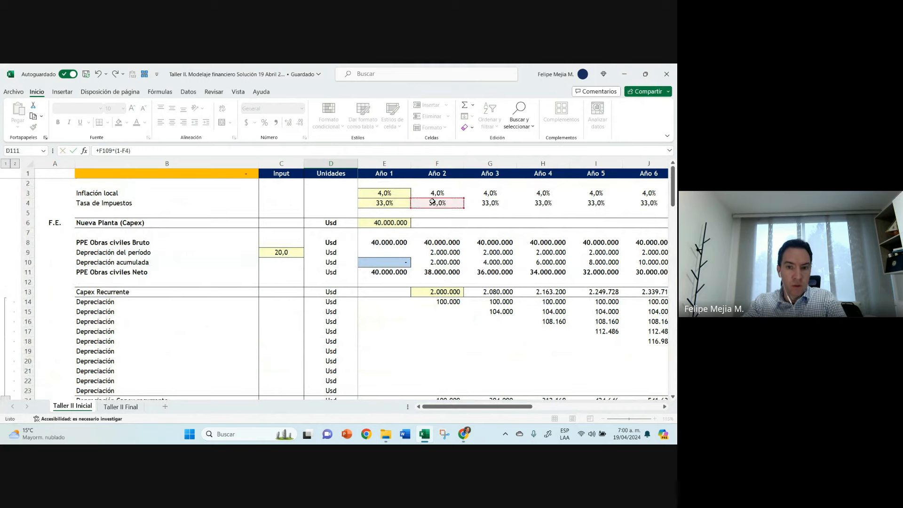
Step: Copy the number format of the Año 2 UODI cell F111 onto the check cell D111
{"action": "scroll", "coordinate": [393, 259], "scroll_direction": "down", "scroll_amount": 2}
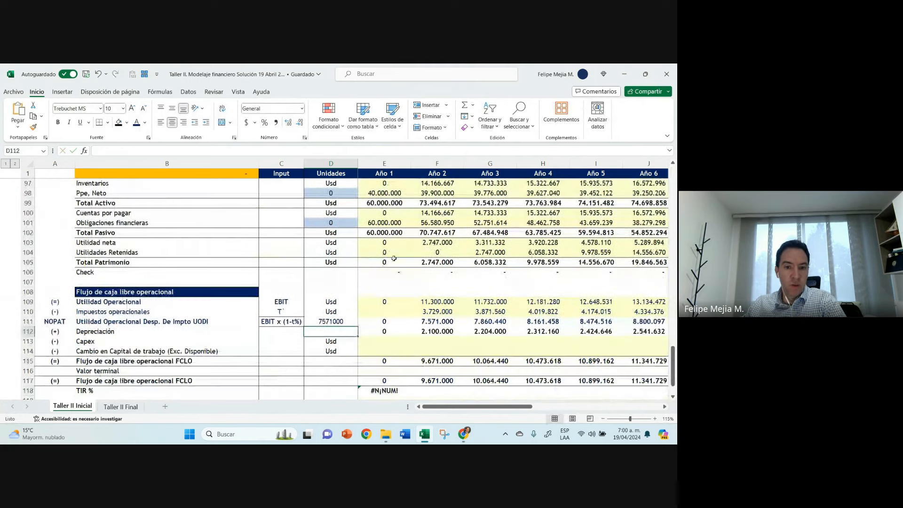
{"action": "left_click", "coordinate": [452, 324]}
{"action": "left_click", "coordinate": [33, 127]}
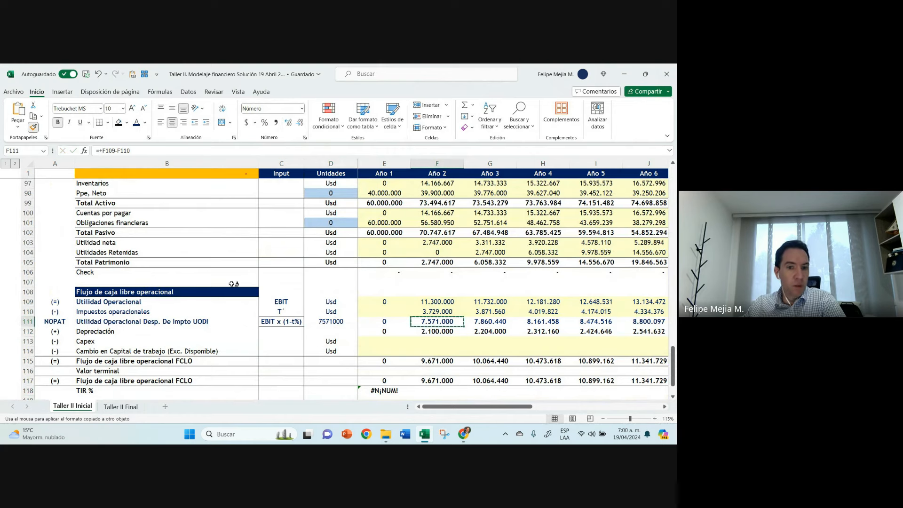
{"action": "left_click", "coordinate": [330, 321]}
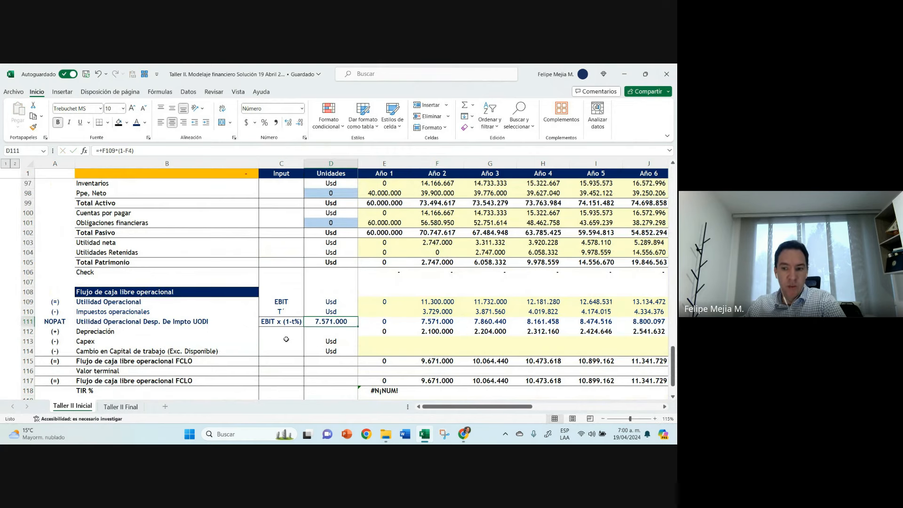
Step: Compare the EBIT x (1-t%) check in D111 with the Año 2 after-tax operating profit in F111 and their formulas
{"action": "scroll", "coordinate": [286, 339], "scroll_direction": "down", "scroll_amount": 1}
{"action": "left_click", "coordinate": [275, 271]}
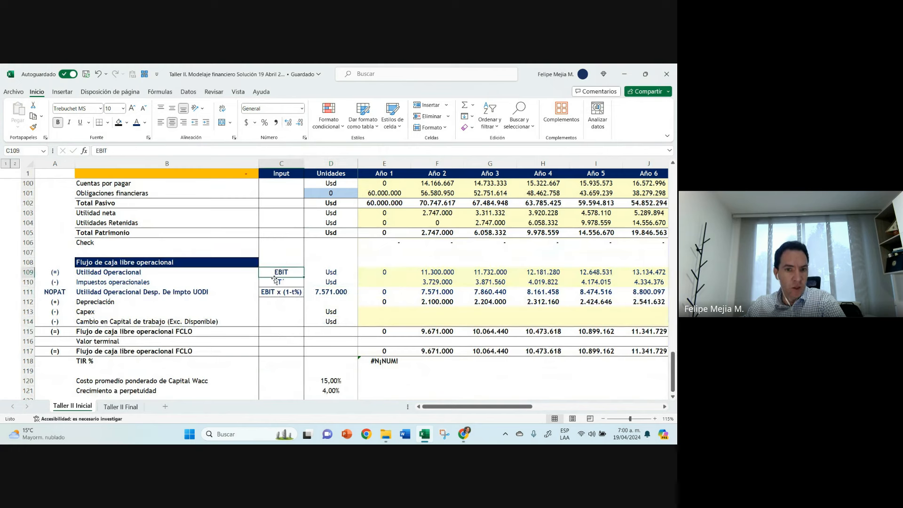
{"action": "left_click", "coordinate": [340, 295]}
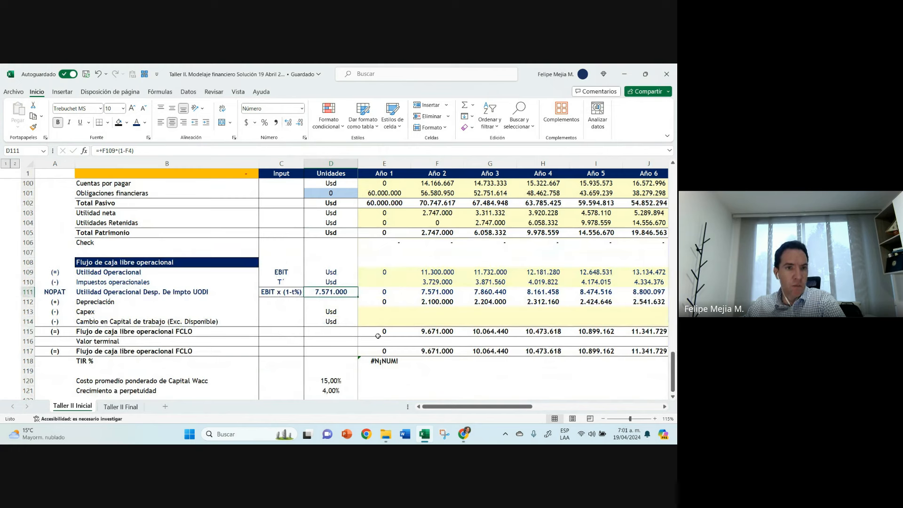
{"action": "left_click", "coordinate": [439, 291]}
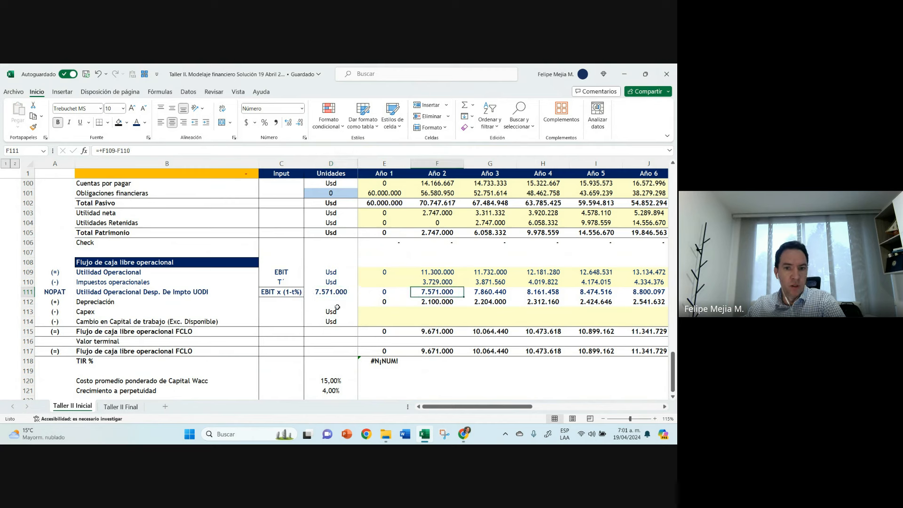
{"action": "left_click", "coordinate": [275, 292]}
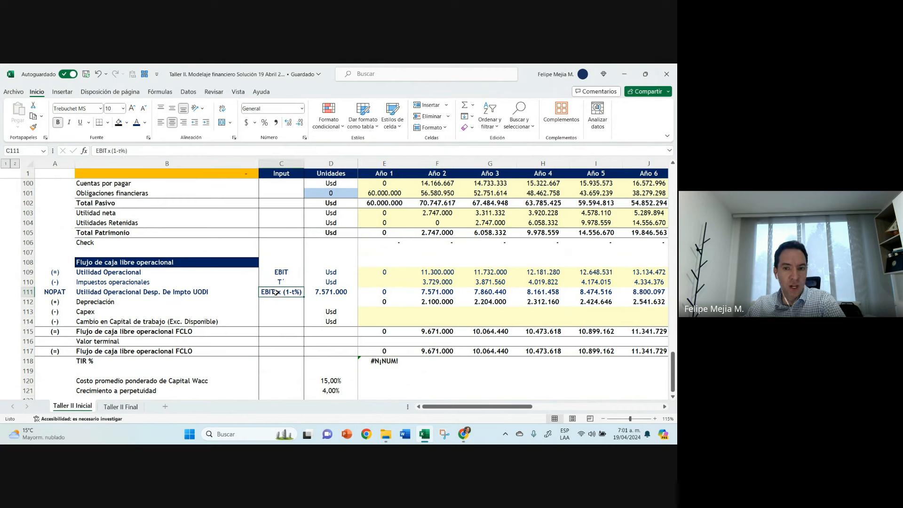
{"action": "left_click", "coordinate": [331, 291]}
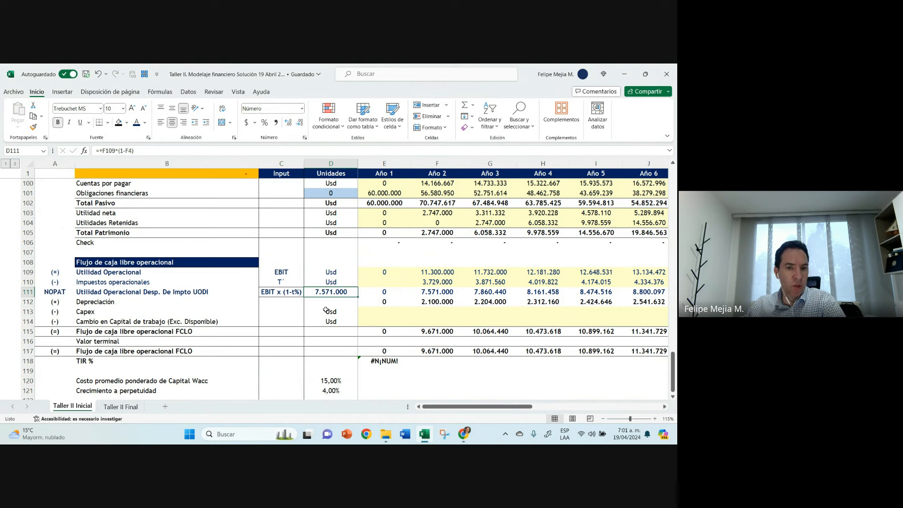
{"action": "scroll", "coordinate": [325, 309], "scroll_direction": "up", "scroll_amount": 16}
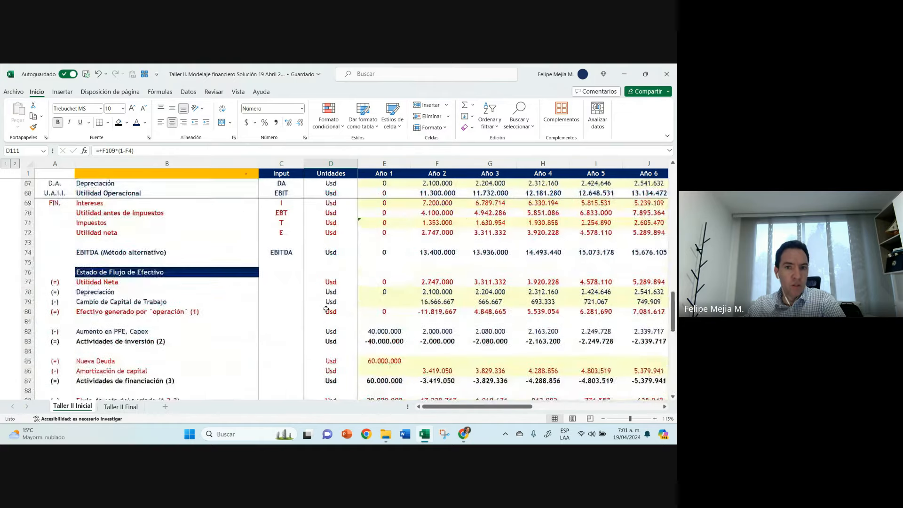
Step: Set the Año 1 Saldo inicial of the debt in E46 to 0 and give the cell outside borders
{"action": "scroll", "coordinate": [325, 310], "scroll_direction": "up", "scroll_amount": 4}
{"action": "left_click", "coordinate": [386, 243]}
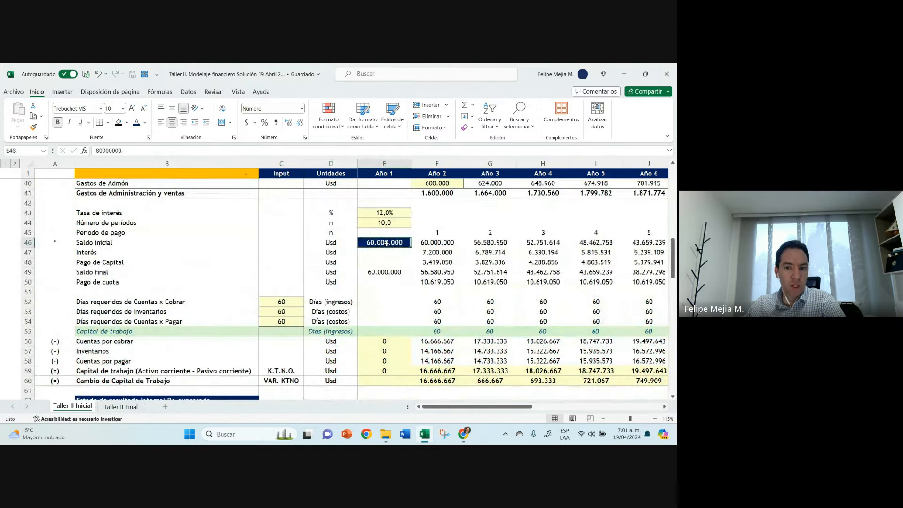
{"action": "double_click", "coordinate": [386, 243]}
{"action": "type", "text": "0"}
{"action": "key", "text": "Return"}
{"action": "left_click", "coordinate": [386, 243]}
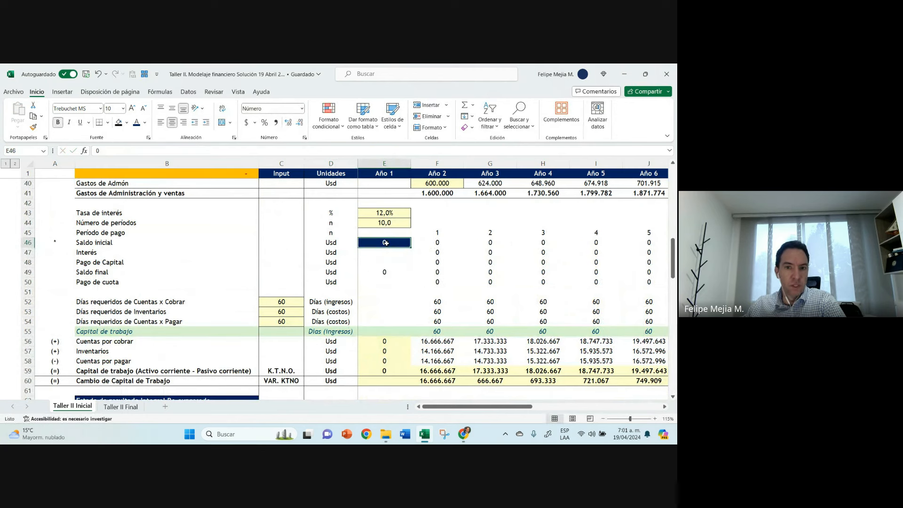
{"action": "left_click", "coordinate": [107, 123]}
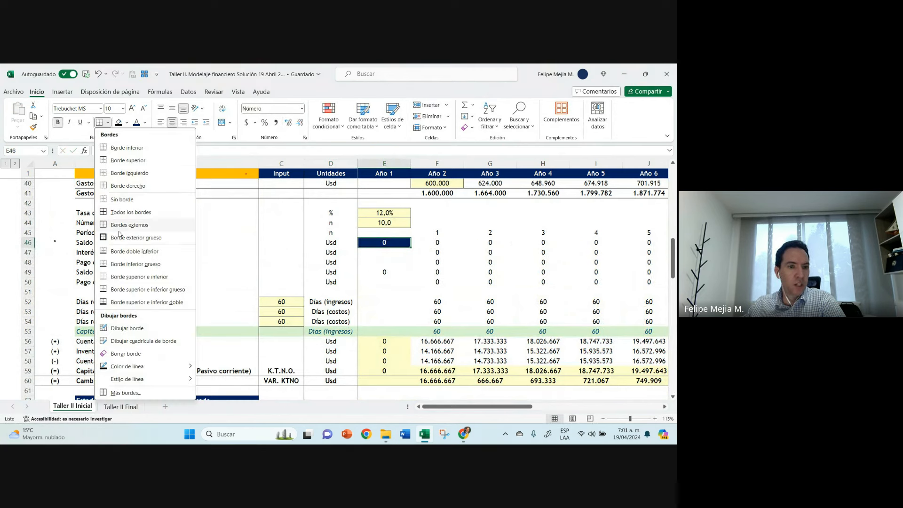
{"action": "left_click", "coordinate": [119, 226]}
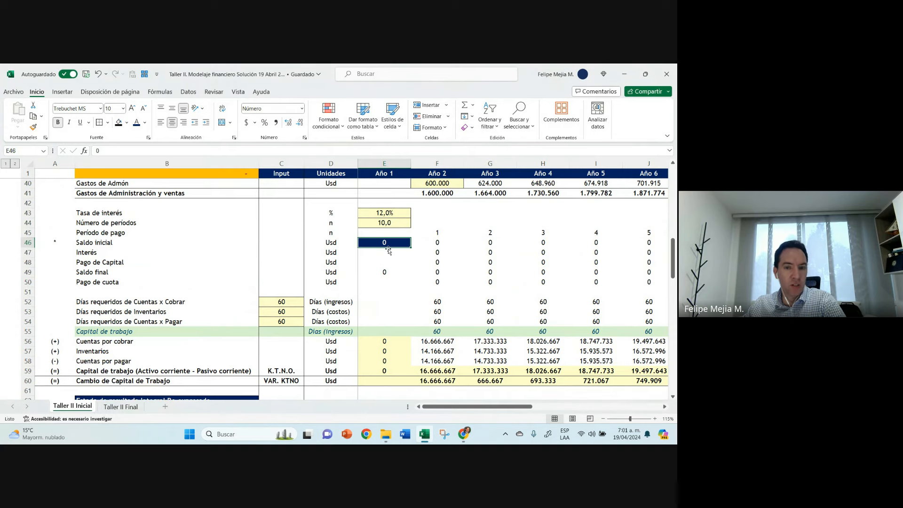
Step: Review the NOPAT check in D111 and the Año 2 operating tax, UODI and FCLO formulas with no debt in the model
{"action": "left_click", "coordinate": [379, 223]}
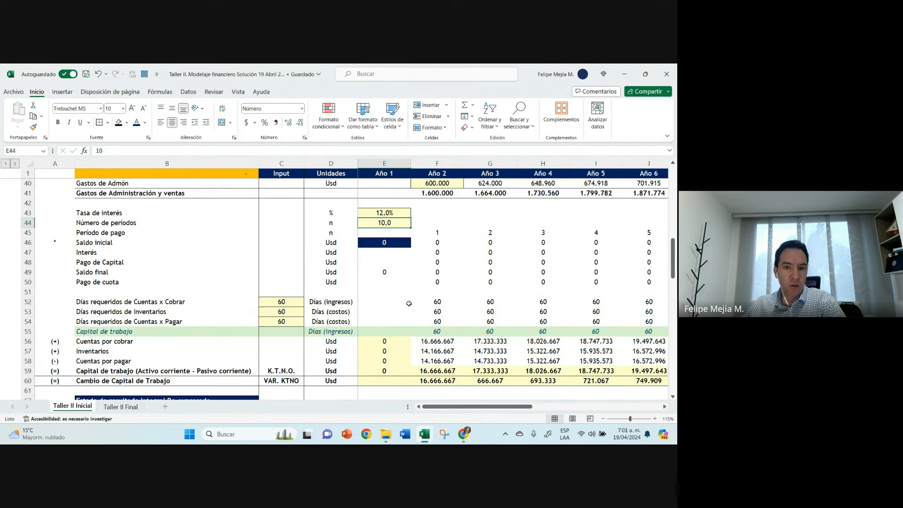
{"action": "scroll", "coordinate": [381, 311], "scroll_direction": "down", "scroll_amount": 10}
{"action": "scroll", "coordinate": [382, 311], "scroll_direction": "down", "scroll_amount": 10}
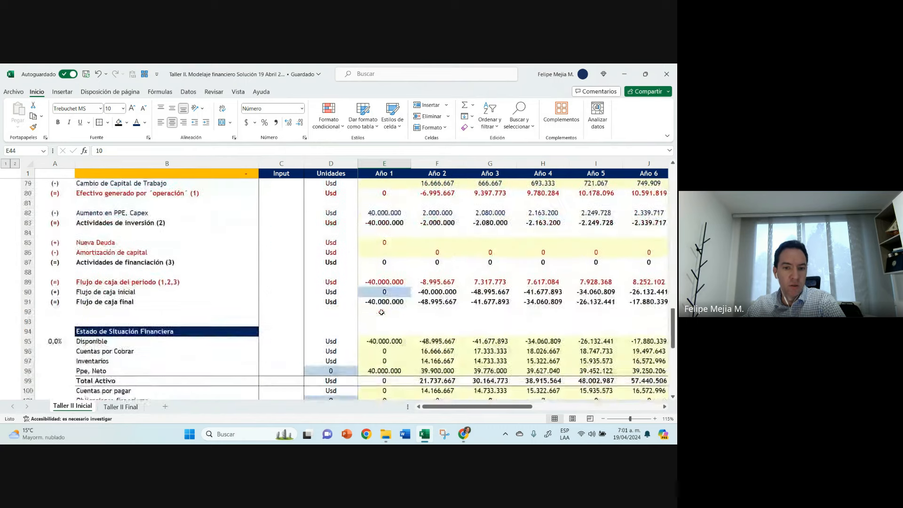
{"action": "left_click", "coordinate": [329, 289]}
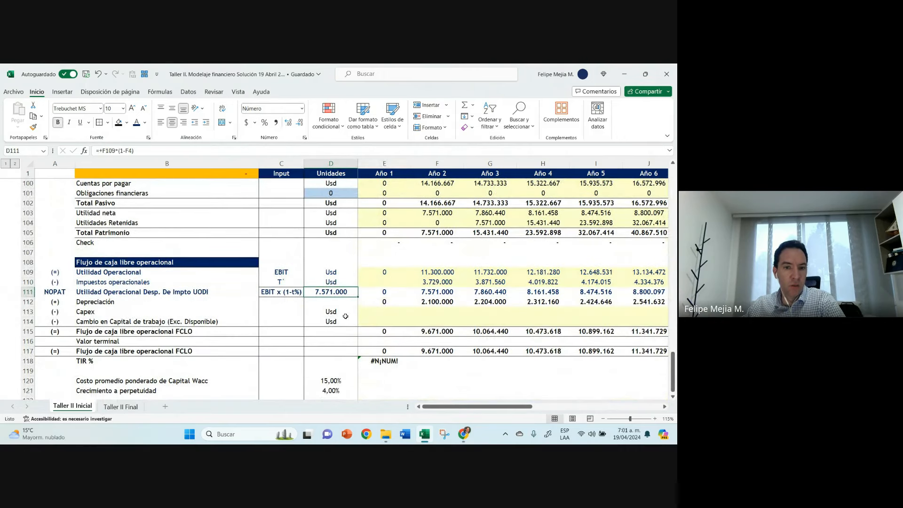
{"action": "left_click", "coordinate": [437, 282]}
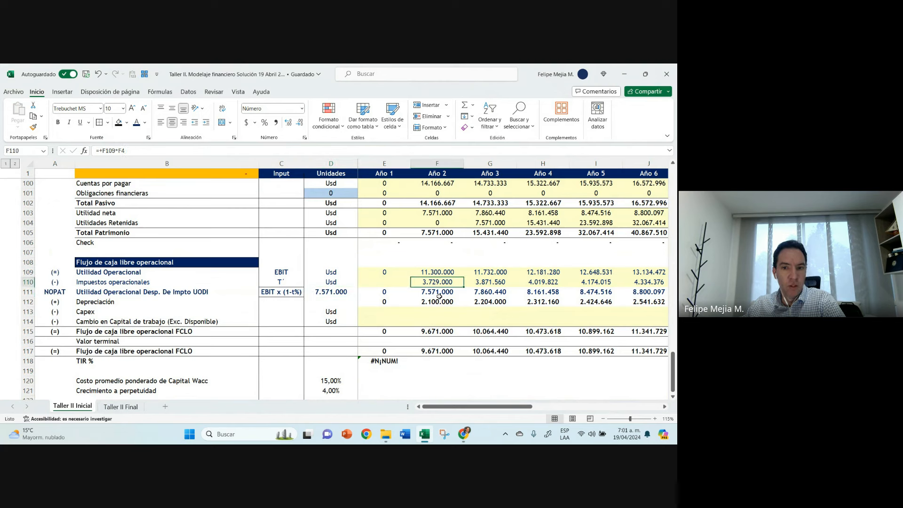
{"action": "left_click", "coordinate": [439, 292]}
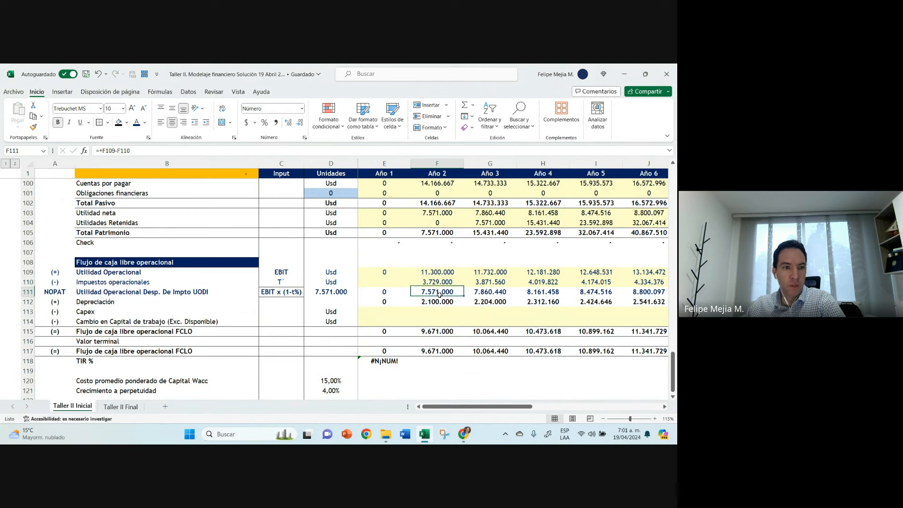
{"action": "left_click", "coordinate": [435, 330]}
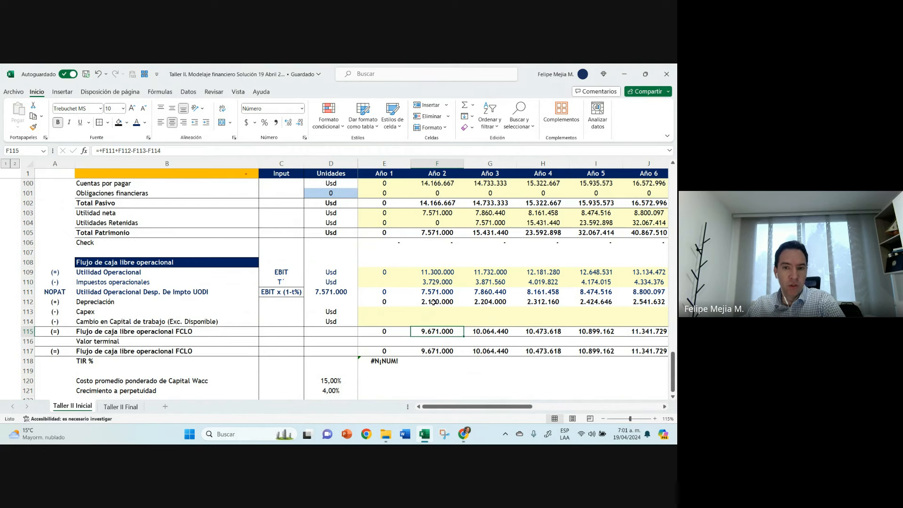
Step: Compare the Año 2 Utilidad neta in F103 with the UODI in F111, checking the operating tax formula in F110
{"action": "scroll", "coordinate": [433, 301], "scroll_direction": "up", "scroll_amount": 2}
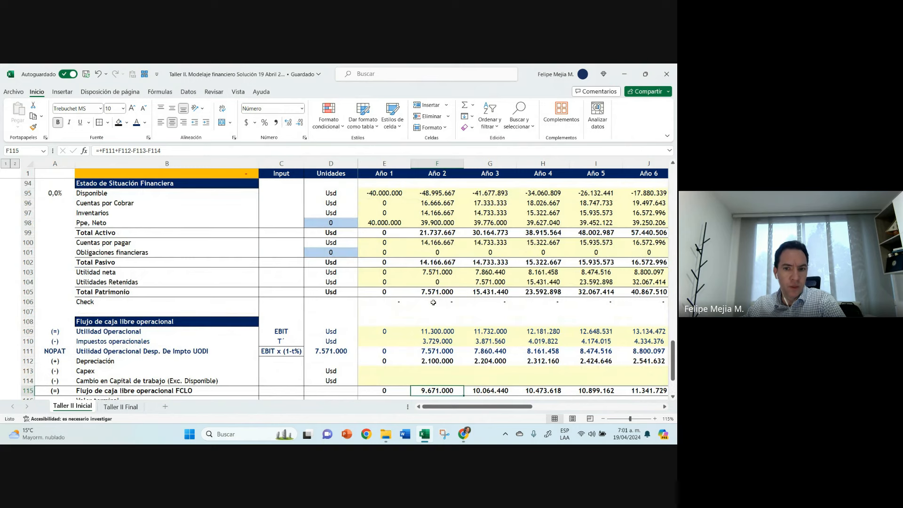
{"action": "scroll", "coordinate": [433, 302], "scroll_direction": "down", "scroll_amount": 1}
{"action": "left_click", "coordinate": [443, 242]}
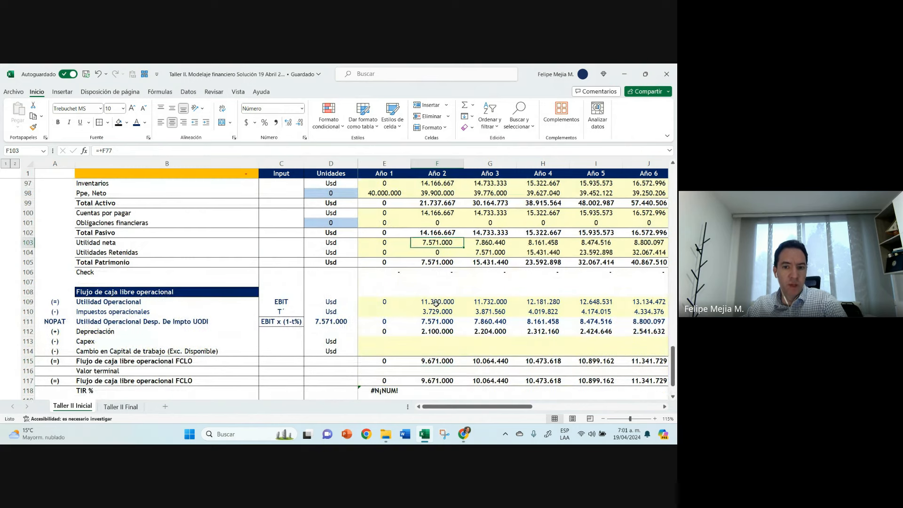
{"action": "left_click", "coordinate": [433, 323], "text": "ctrl"}
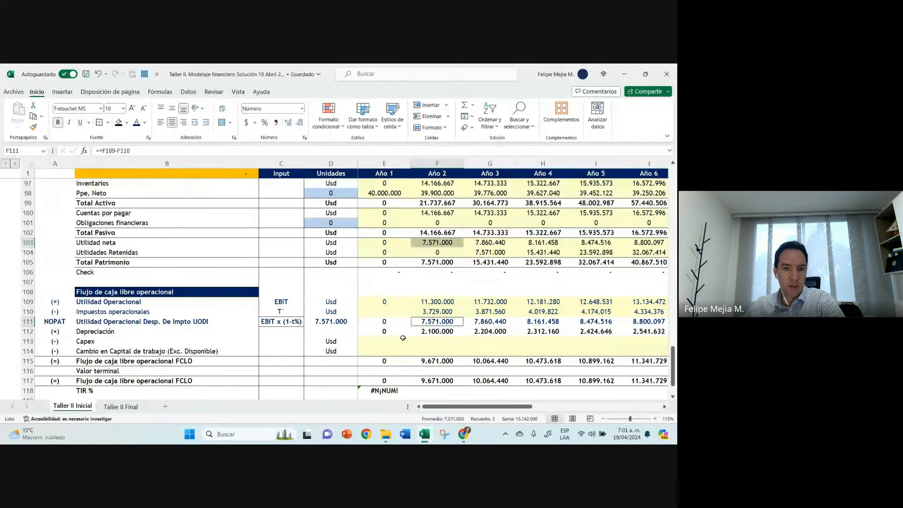
{"action": "double_click", "coordinate": [433, 311]}
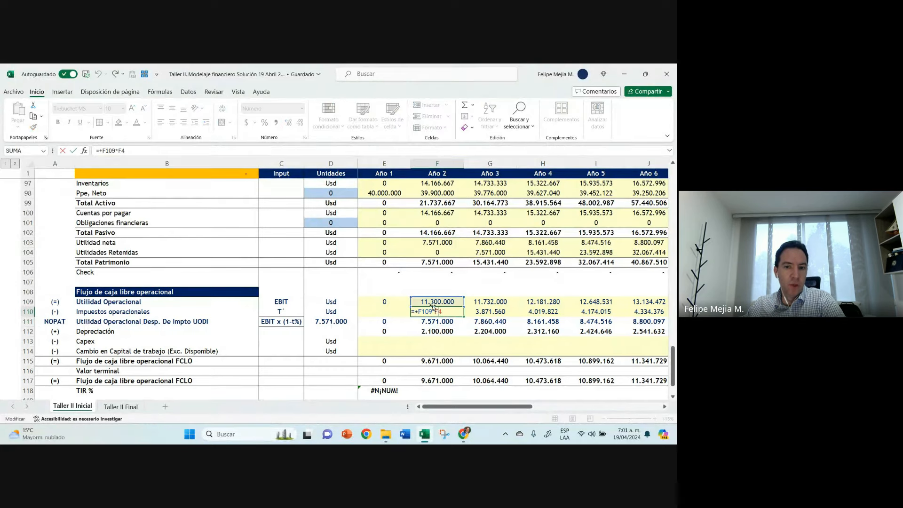
{"action": "key", "text": "Escape"}
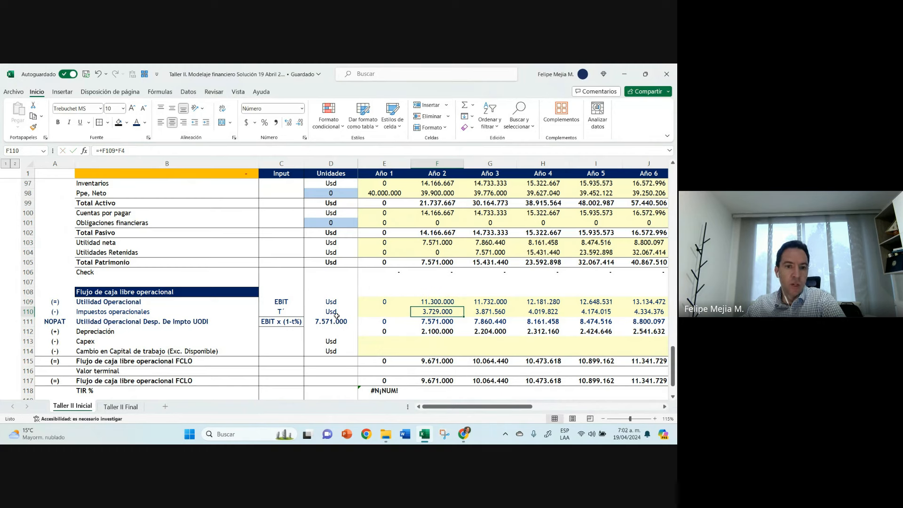
{"action": "left_click", "coordinate": [279, 302]}
{"action": "left_click", "coordinate": [421, 312]}
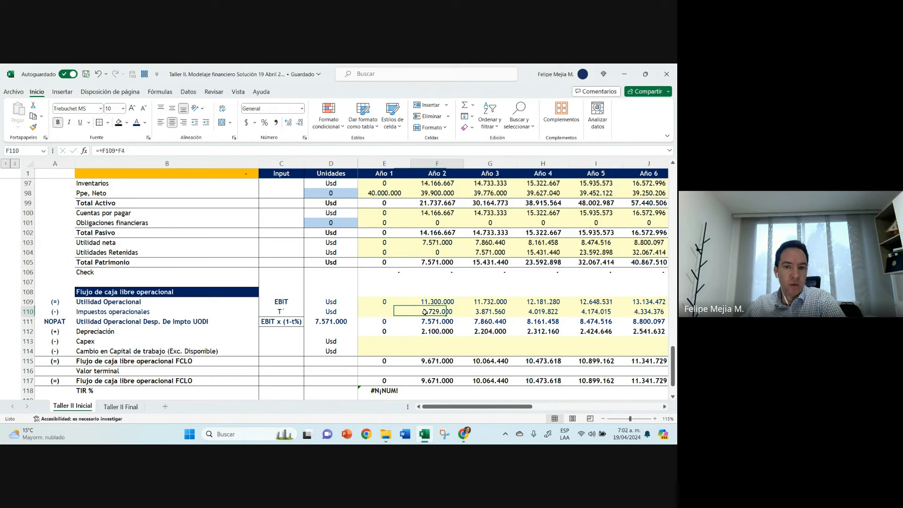
{"action": "left_click", "coordinate": [433, 242]}
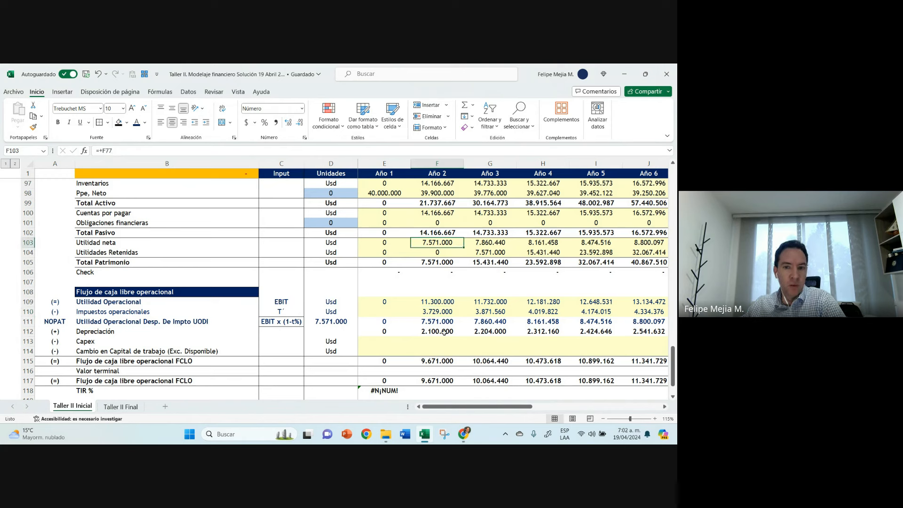
{"action": "left_click", "coordinate": [440, 324]}
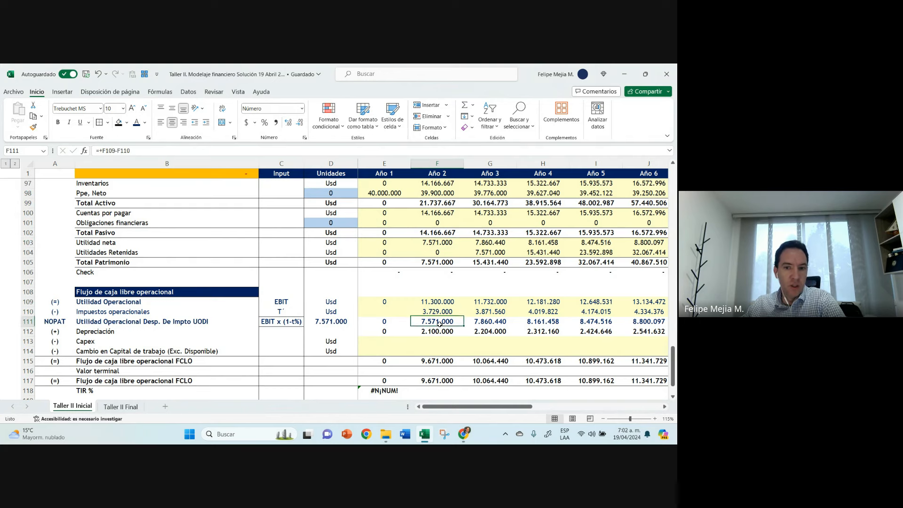
Step: Set the Año 1 Saldo inicial of the debt in E46 to 30000000
{"action": "scroll", "coordinate": [374, 272], "scroll_direction": "up", "scroll_amount": 20}
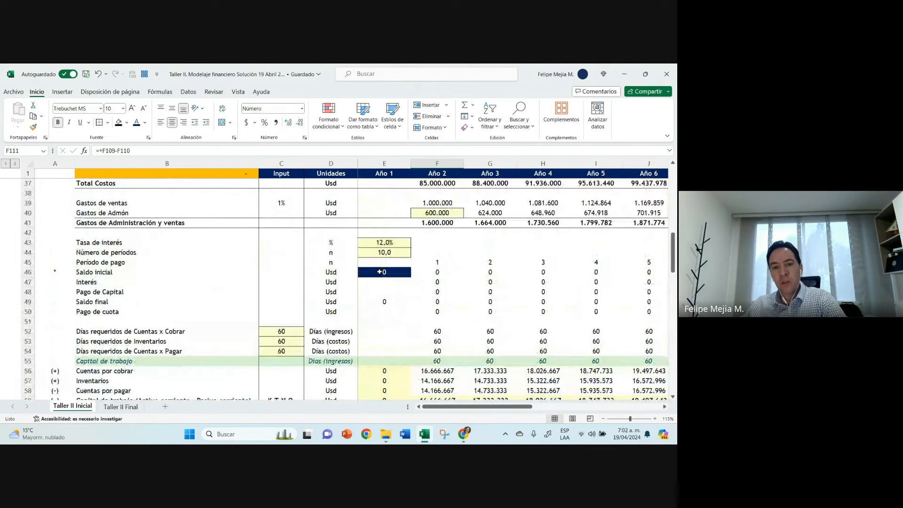
{"action": "left_click", "coordinate": [381, 270]}
{"action": "left_click", "coordinate": [115, 150]}
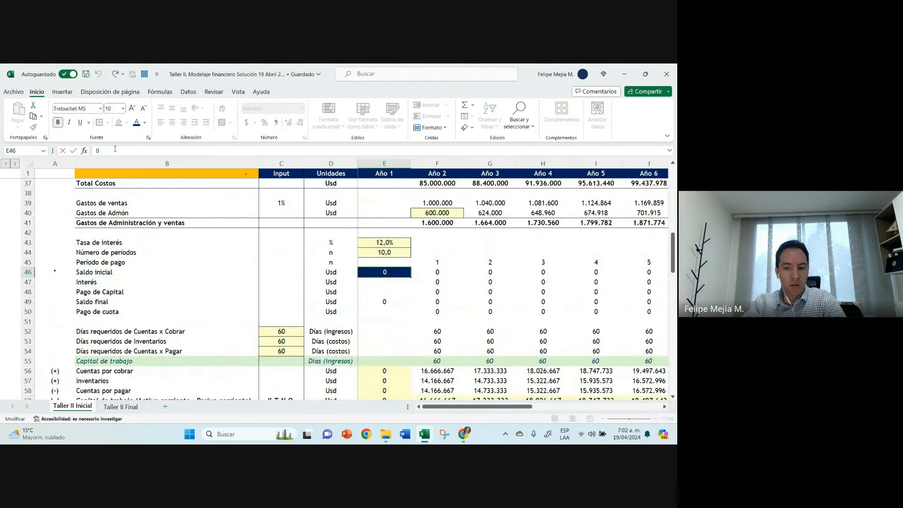
{"action": "key", "text": "BackSpace"}
{"action": "type", "text": "30000"}
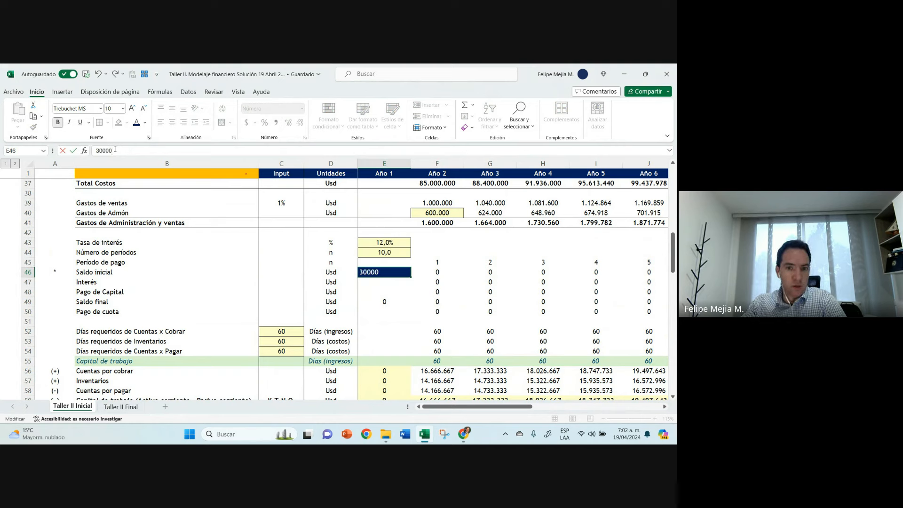
{"action": "type", "text": "000"}
{"action": "key", "text": "ctrl+Return"}
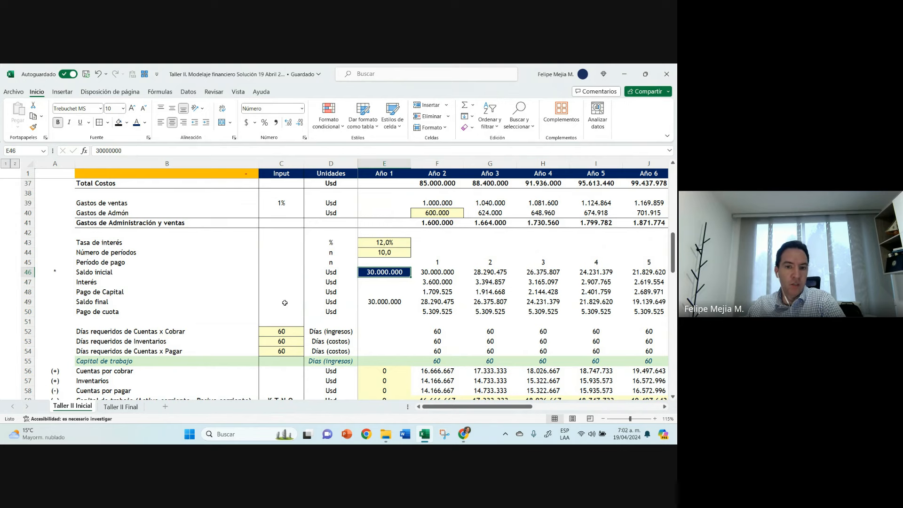
{"action": "left_click", "coordinate": [315, 275]}
{"action": "left_click", "coordinate": [364, 275]}
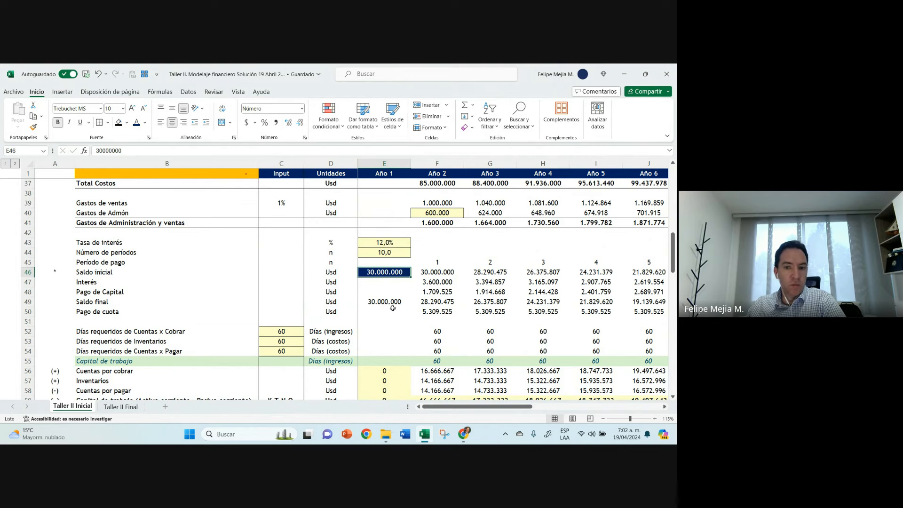
Step: Examine the Año 2 Utilidad neta, Intereses and Impuestos in the re-expressed income statement with the new debt balance
{"action": "scroll", "coordinate": [392, 308], "scroll_direction": "down", "scroll_amount": 6}
{"action": "scroll", "coordinate": [393, 310], "scroll_direction": "down", "scroll_amount": 1}
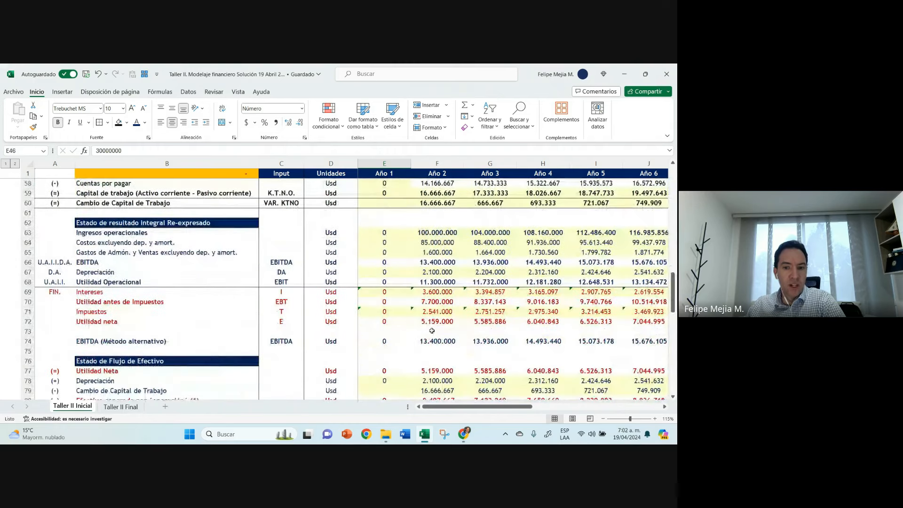
{"action": "left_click", "coordinate": [426, 321]}
{"action": "left_click", "coordinate": [430, 292]}
{"action": "left_click", "coordinate": [428, 312]}
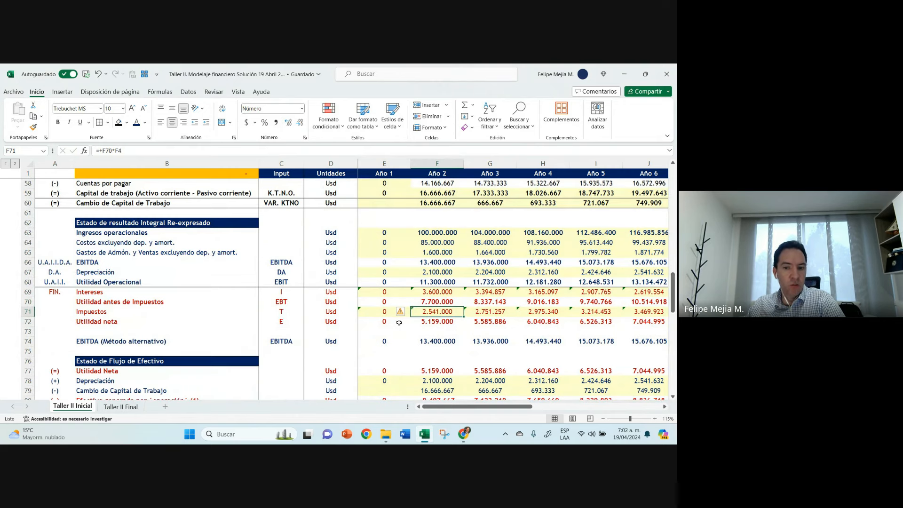
Step: Recheck the NOPAT check in D111 against the Año 2 operating taxes in F110 and UODI in F111
{"action": "scroll", "coordinate": [398, 322], "scroll_direction": "down", "scroll_amount": 1}
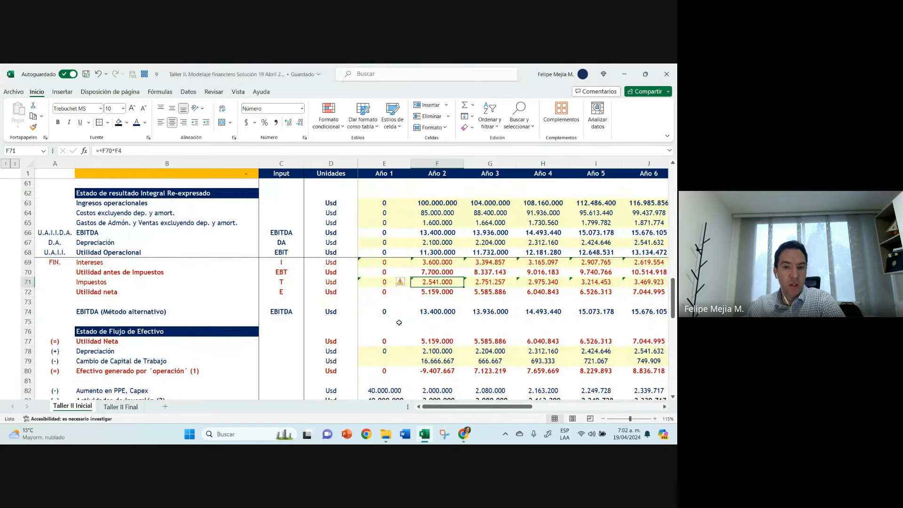
{"action": "scroll", "coordinate": [399, 322], "scroll_direction": "down", "scroll_amount": 1}
{"action": "scroll", "coordinate": [399, 322], "scroll_direction": "down", "scroll_amount": 12}
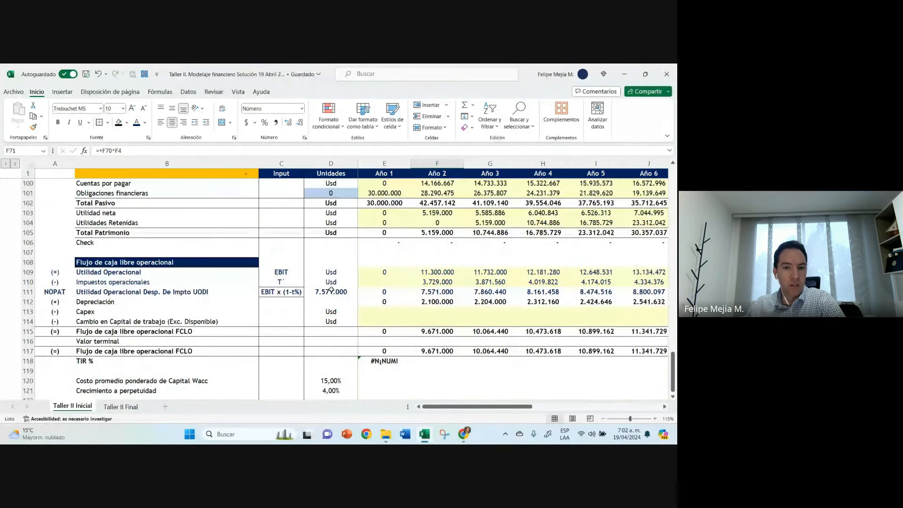
{"action": "left_click", "coordinate": [331, 290]}
{"action": "left_click", "coordinate": [442, 283]}
{"action": "left_click", "coordinate": [433, 294]}
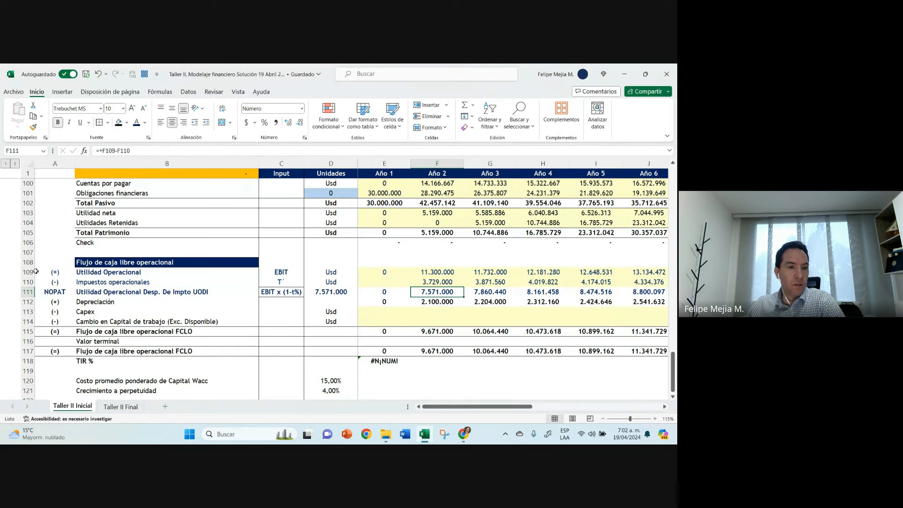
Step: Fill cell A108, beside the Flujo de caja libre operacional heading, with dark blue
{"action": "left_click", "coordinate": [53, 262]}
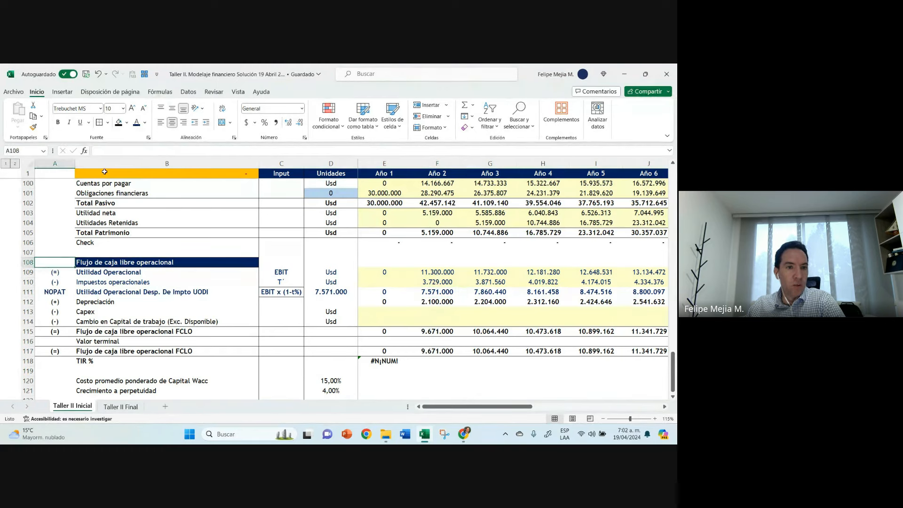
{"action": "left_click", "coordinate": [127, 123]}
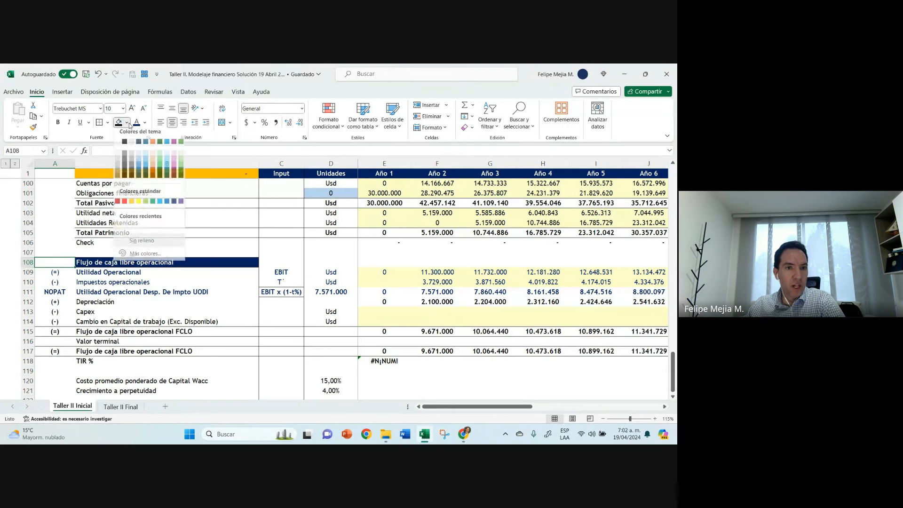
{"action": "left_click", "coordinate": [174, 201]}
{"action": "left_click", "coordinate": [136, 262]}
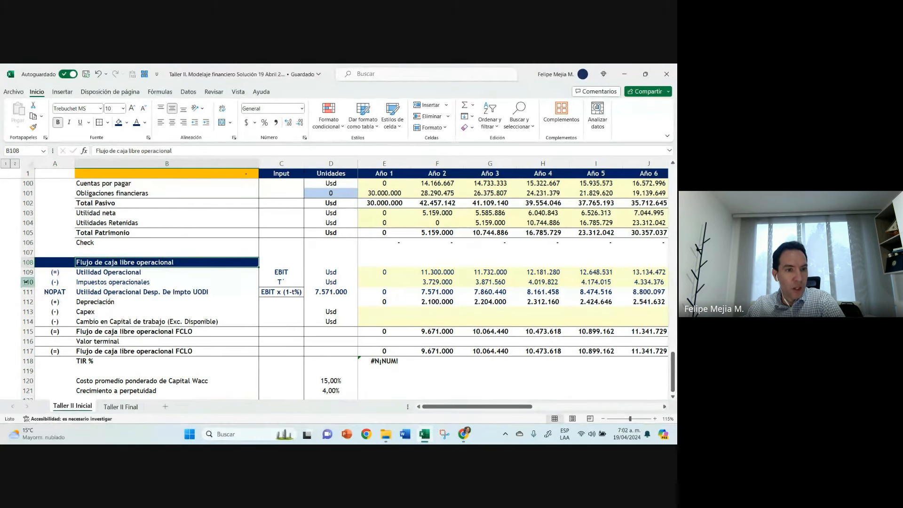
Step: Review rows 109 to 114 of the operating free cash flow and the cell references in the Año 2 tax formula F110
{"action": "left_click_drag", "start_coordinate": [27, 272], "coordinate": [28, 321]}
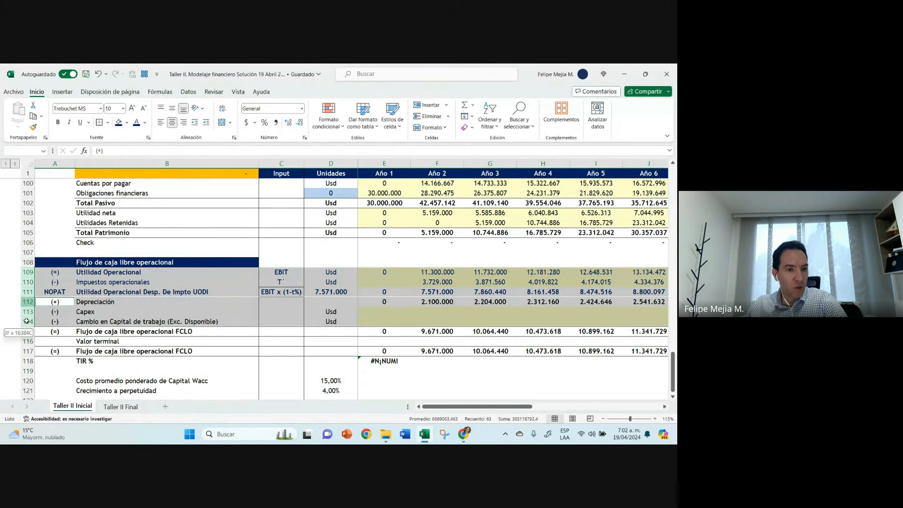
{"action": "double_click", "coordinate": [432, 282]}
{"action": "key", "text": "Escape"}
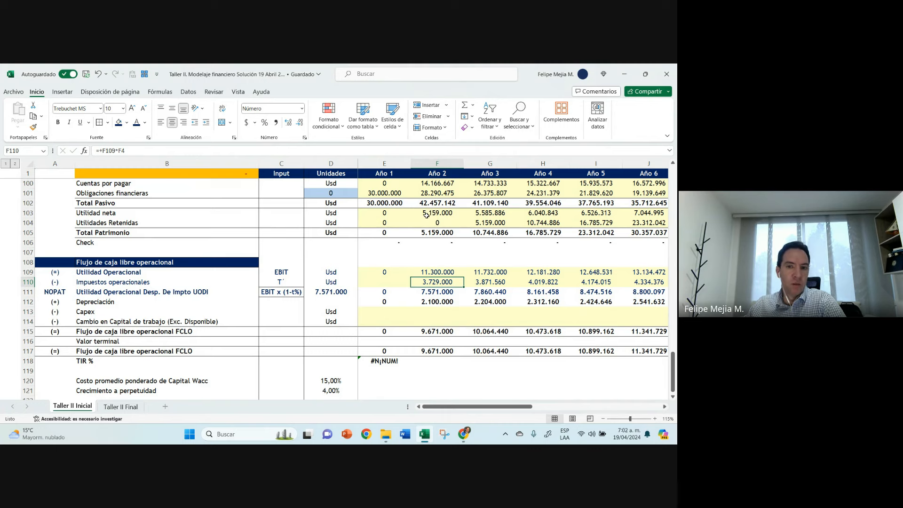
Step: Set the Año 1 debt Saldo inicial in E46 to 60.000.000 and revise it to 65.000.000
{"action": "scroll", "coordinate": [400, 233], "scroll_direction": "up", "scroll_amount": 19}
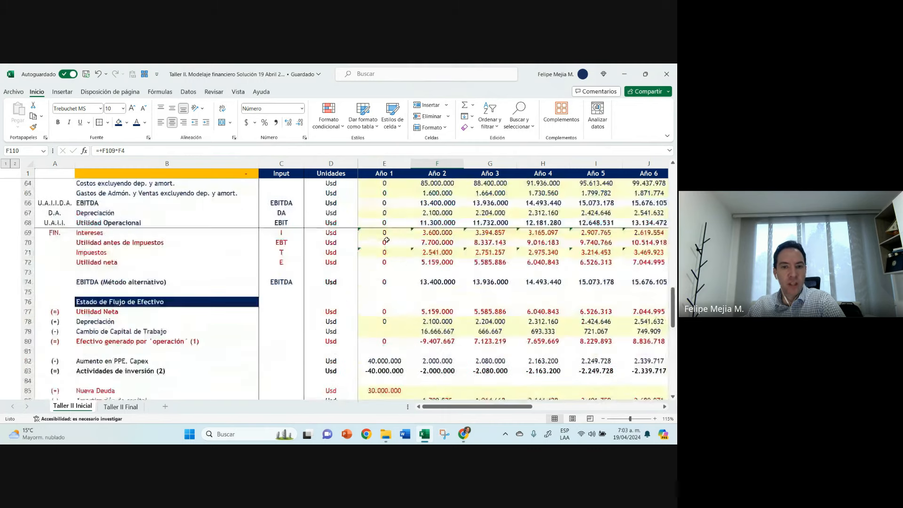
{"action": "left_click", "coordinate": [382, 212]}
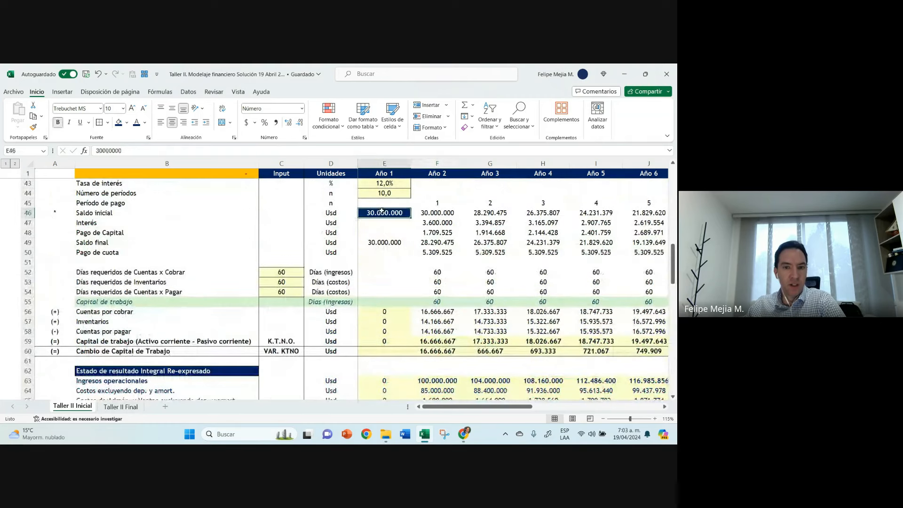
{"action": "type", "text": "60.000.000"}
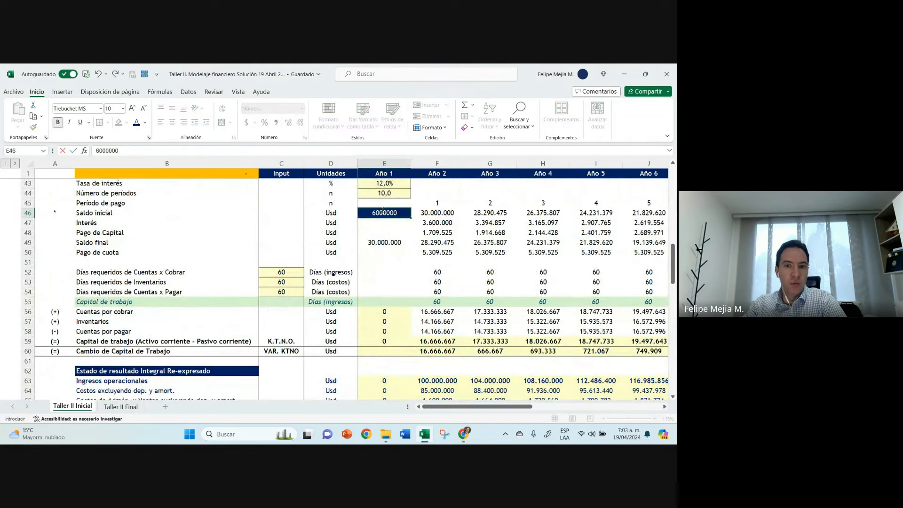
{"action": "key", "text": "Return"}
{"action": "left_click", "coordinate": [382, 211]}
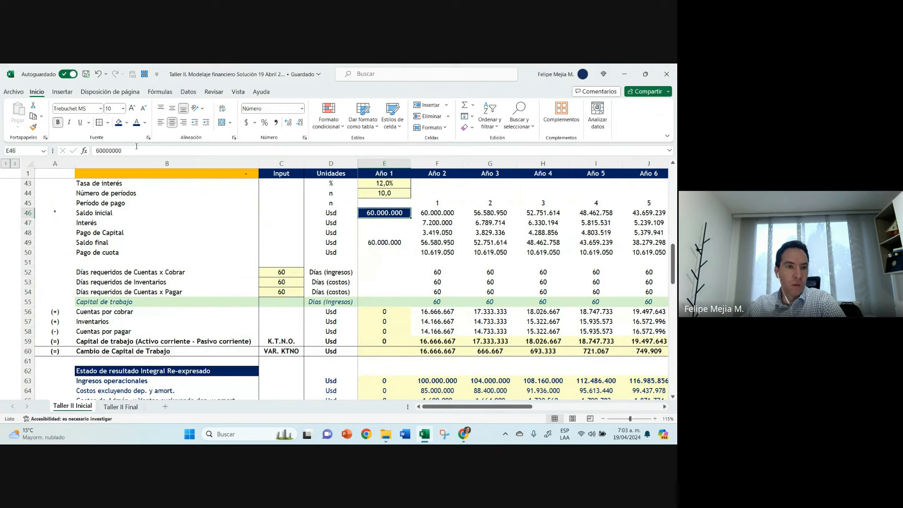
{"action": "left_click", "coordinate": [102, 151]}
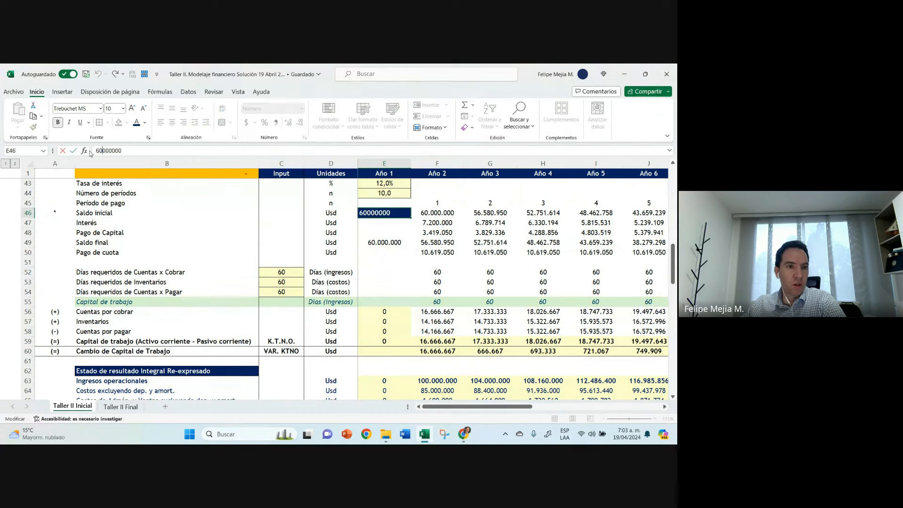
{"action": "key", "text": "BackSpace"}
{"action": "type", "text": "5"}
{"action": "key", "text": "Return"}
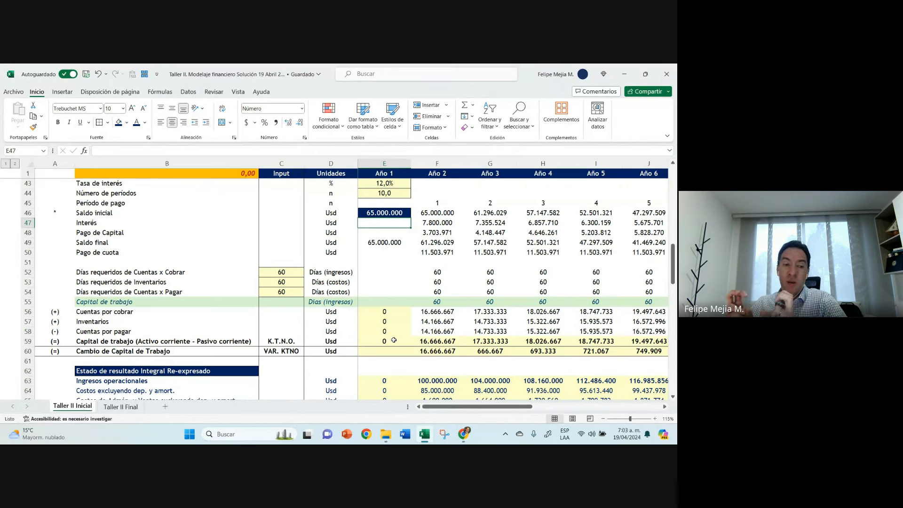
Step: Copy the Usd unit from the Capex row into D112 on the Depreciación row of the operating free cash flow
{"action": "scroll", "coordinate": [394, 339], "scroll_direction": "down", "scroll_amount": 20}
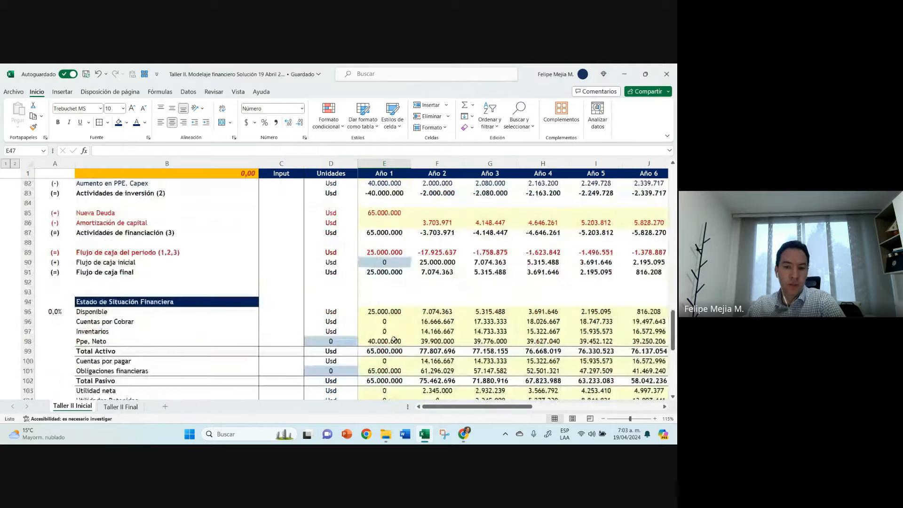
{"action": "left_click", "coordinate": [371, 290]}
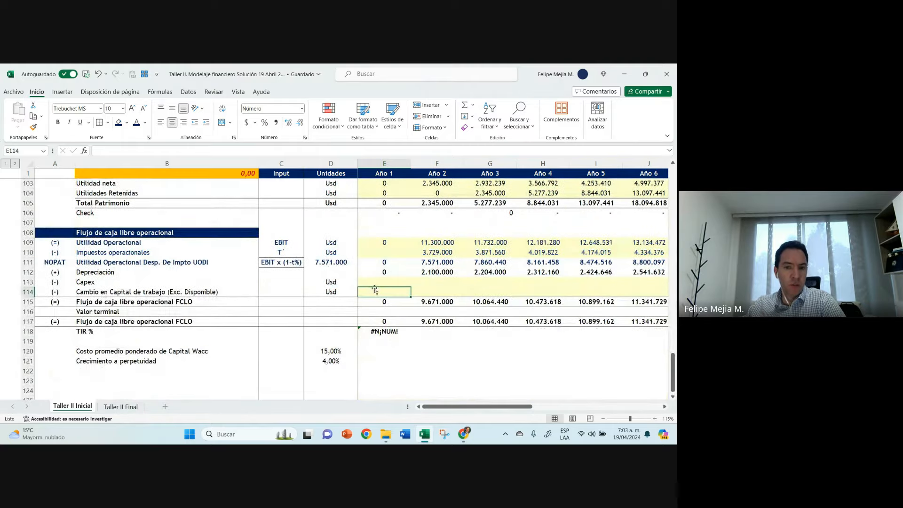
{"action": "left_click", "coordinate": [332, 285]}
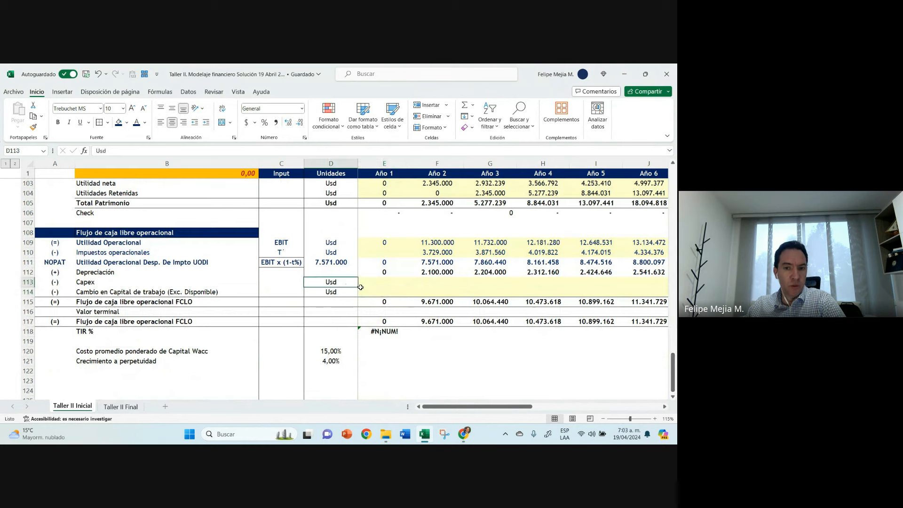
{"action": "left_click_drag", "start_coordinate": [358, 287], "coordinate": [351, 271]}
{"action": "left_click", "coordinate": [349, 272]}
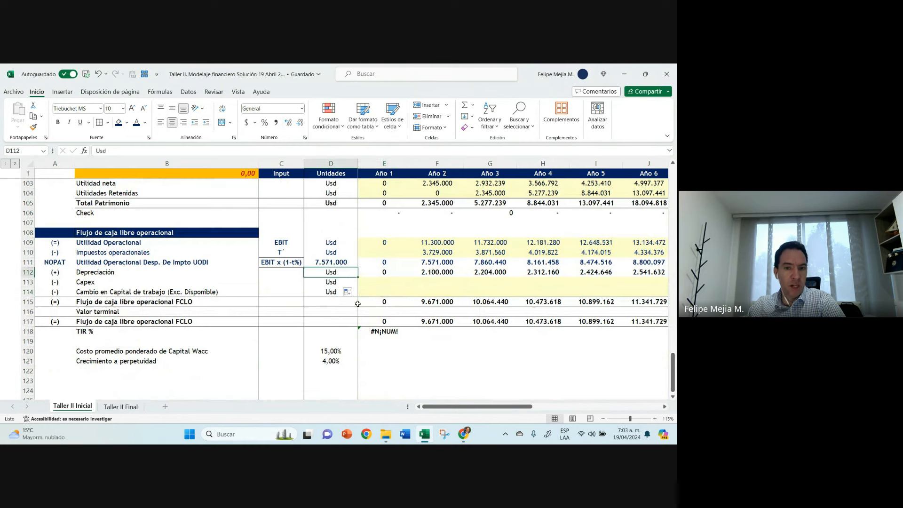
Step: Apply the dark blue font colour to rows 112 to 114, from Depreciación to Cambio en Capital de trabajo
{"action": "left_click", "coordinate": [384, 284]}
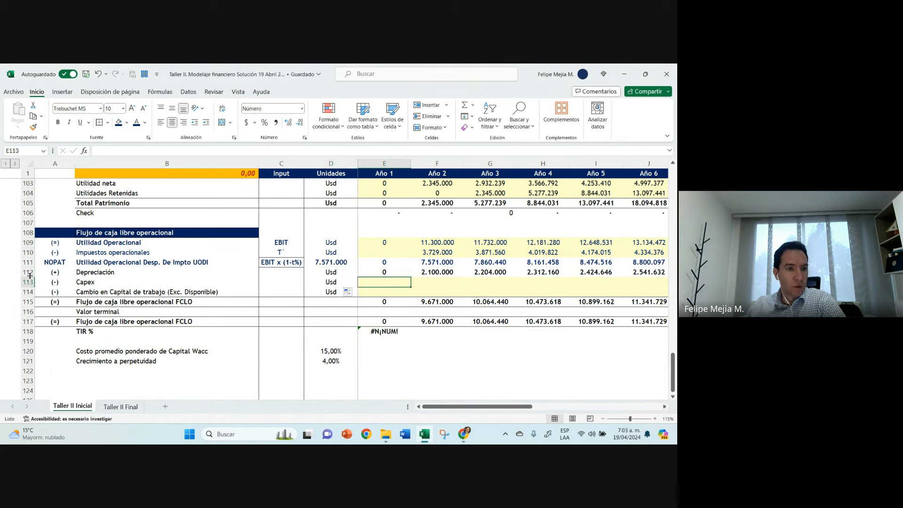
{"action": "left_click_drag", "start_coordinate": [29, 276], "coordinate": [28, 292]}
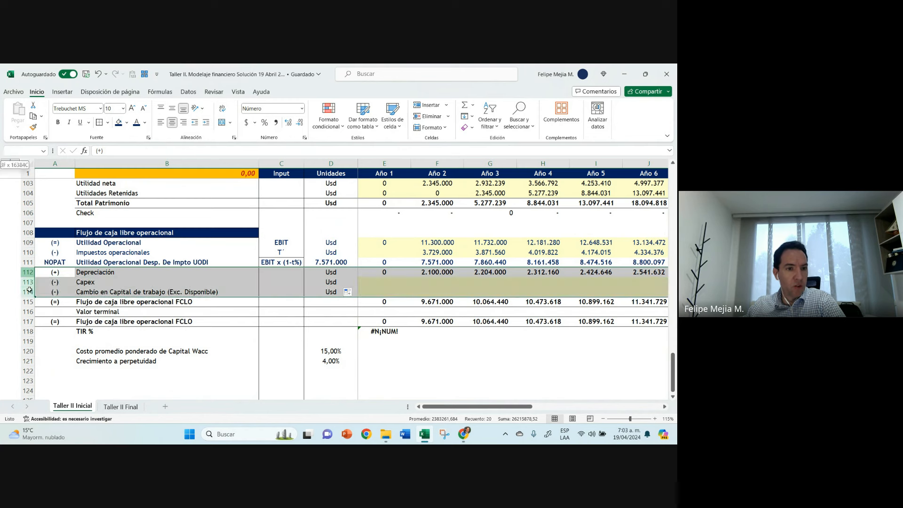
{"action": "left_click", "coordinate": [136, 126]}
{"action": "left_click", "coordinate": [388, 271]}
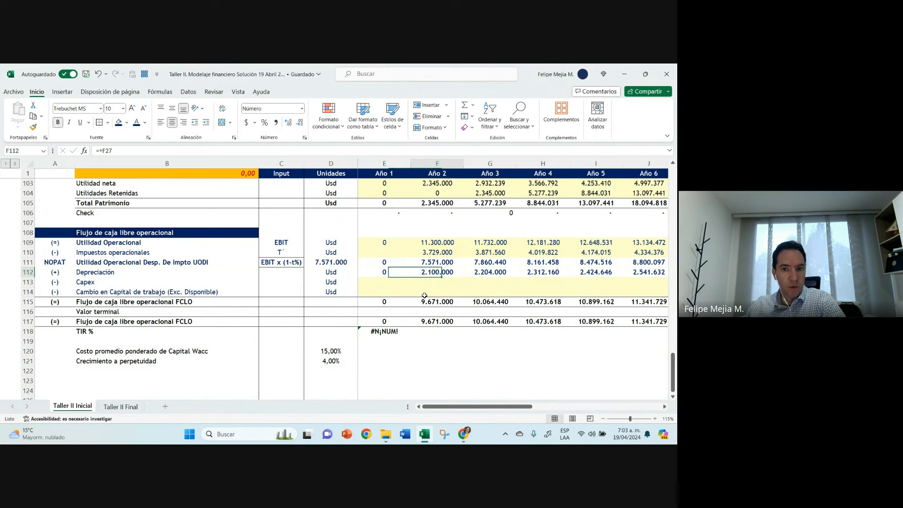
Step: Inspect the Año 2 Depreciación formula in F112 and trace its precedent to the source cell and back
{"action": "left_click", "coordinate": [430, 272]}
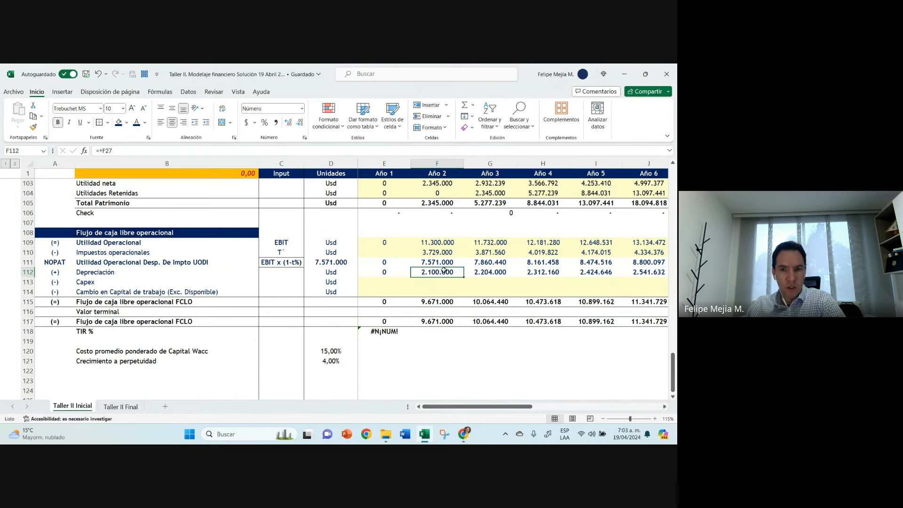
{"action": "double_click", "coordinate": [444, 272]}
{"action": "scroll", "coordinate": [446, 254], "scroll_direction": "up", "scroll_amount": 10}
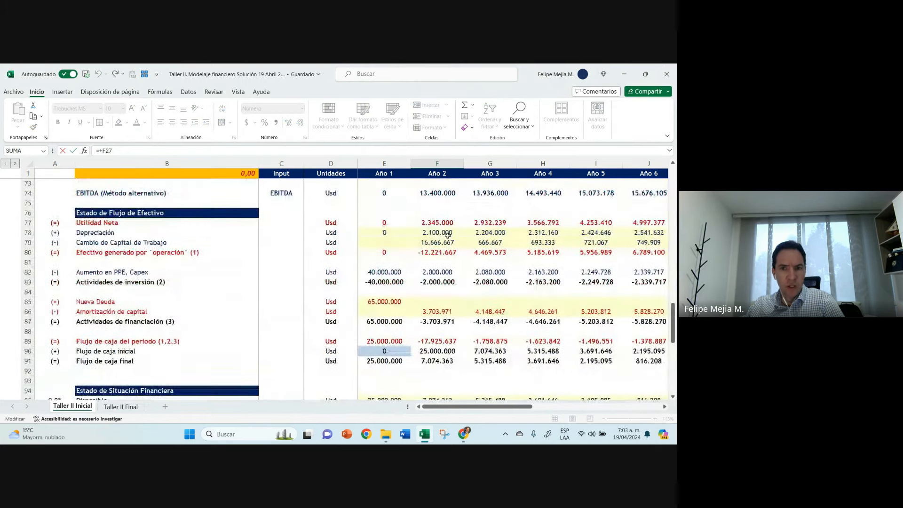
{"action": "scroll", "coordinate": [448, 235], "scroll_direction": "down", "scroll_amount": 9}
{"action": "key", "text": "Escape"}
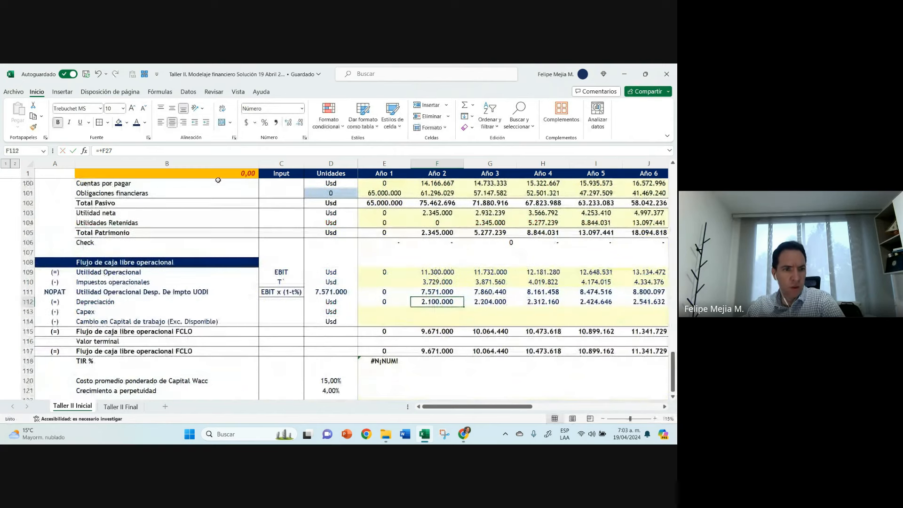
{"action": "left_click", "coordinate": [160, 92]}
{"action": "left_click", "coordinate": [444, 105]}
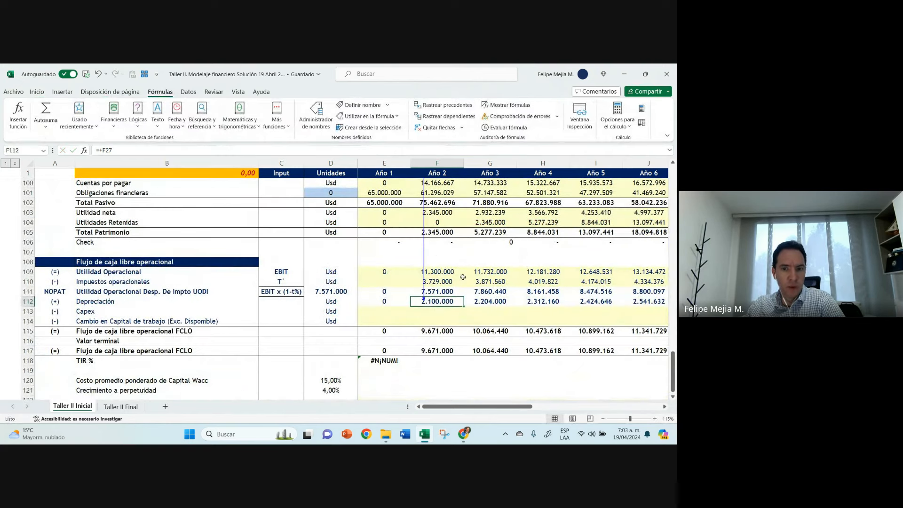
{"action": "double_click", "coordinate": [423, 254]}
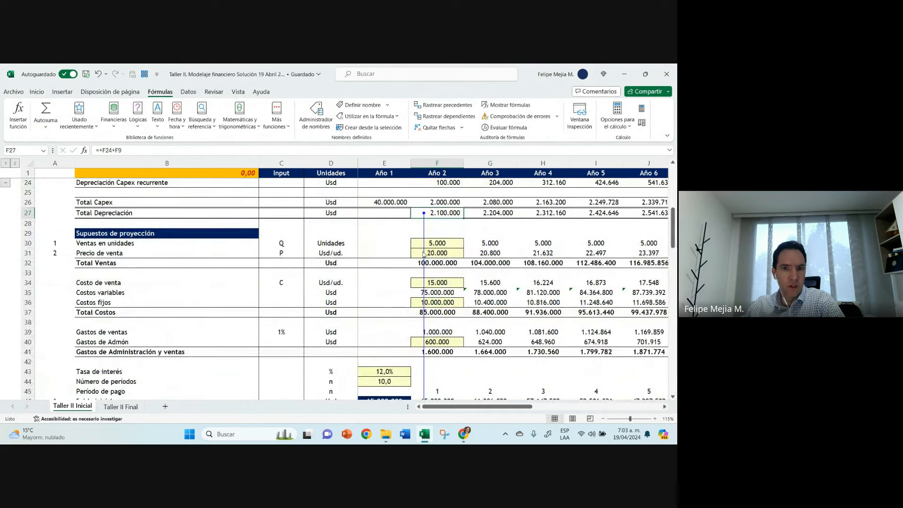
{"action": "double_click", "coordinate": [423, 254]}
Step: Link the Año 1 Depreciación in E112 to E78 of the Estado de Flujo de Efectivo and fill the formula across the remaining years
{"action": "left_click", "coordinate": [384, 272]}
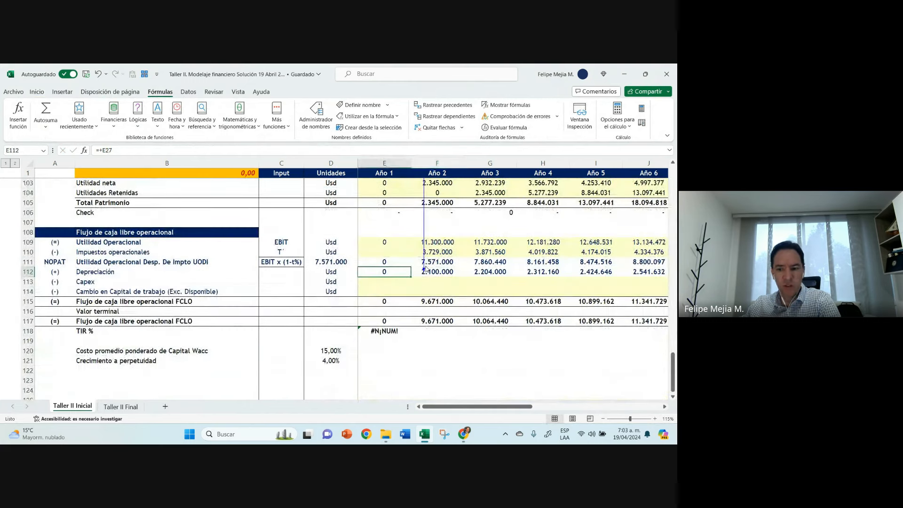
{"action": "type", "text": "+"}
{"action": "scroll", "coordinate": [399, 235], "scroll_direction": "up", "scroll_amount": 6}
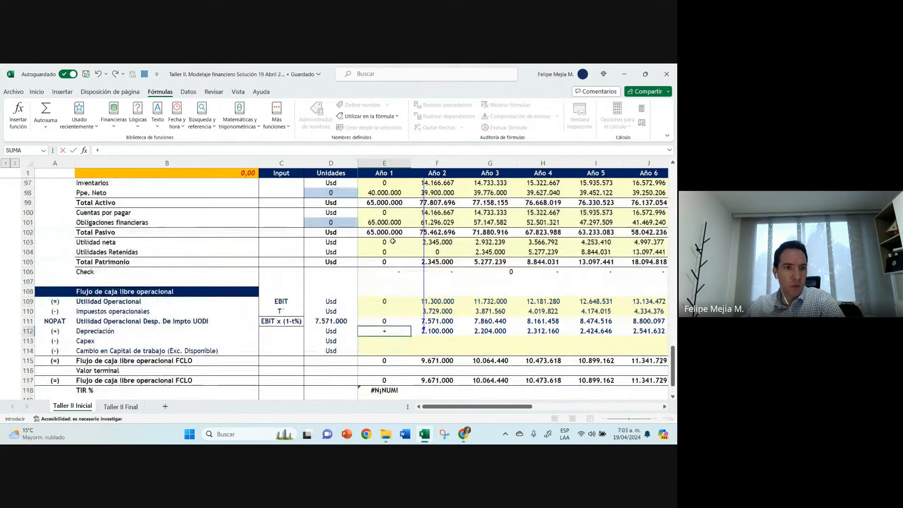
{"action": "scroll", "coordinate": [392, 241], "scroll_direction": "up", "scroll_amount": 3}
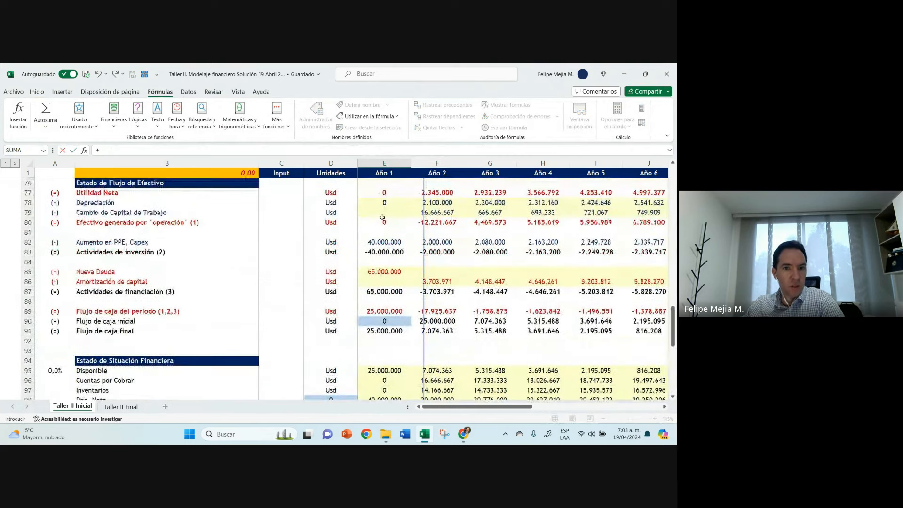
{"action": "left_click", "coordinate": [383, 202]}
{"action": "key", "text": "Return"}
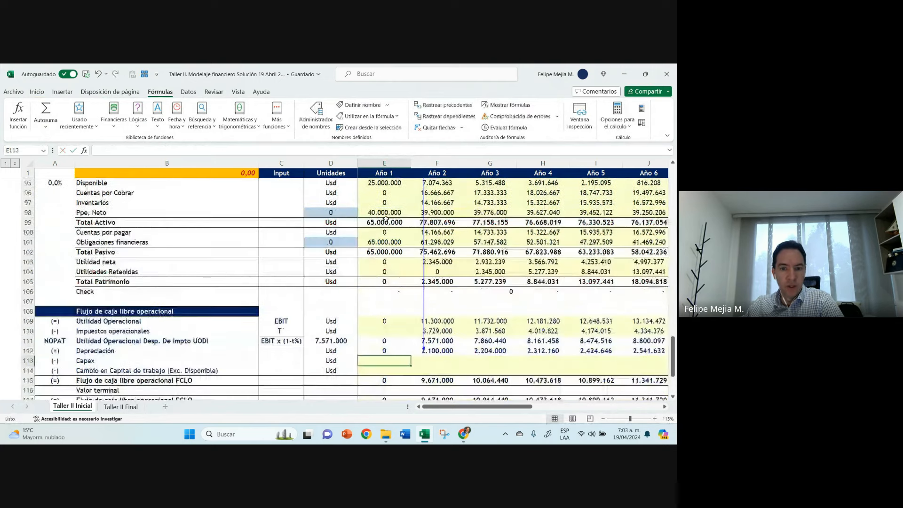
{"action": "scroll", "coordinate": [384, 219], "scroll_direction": "down", "scroll_amount": 2}
{"action": "left_click", "coordinate": [395, 291]}
{"action": "left_click_drag", "start_coordinate": [411, 296], "coordinate": [617, 295]}
{"action": "key", "text": "Left"}
{"action": "key", "text": "Right"}
Step: Link the Año 1 Capex in E113 to Aumento en PPE, Capex in E82 and fill the formula across through Año 11
{"action": "key", "text": "Down"}
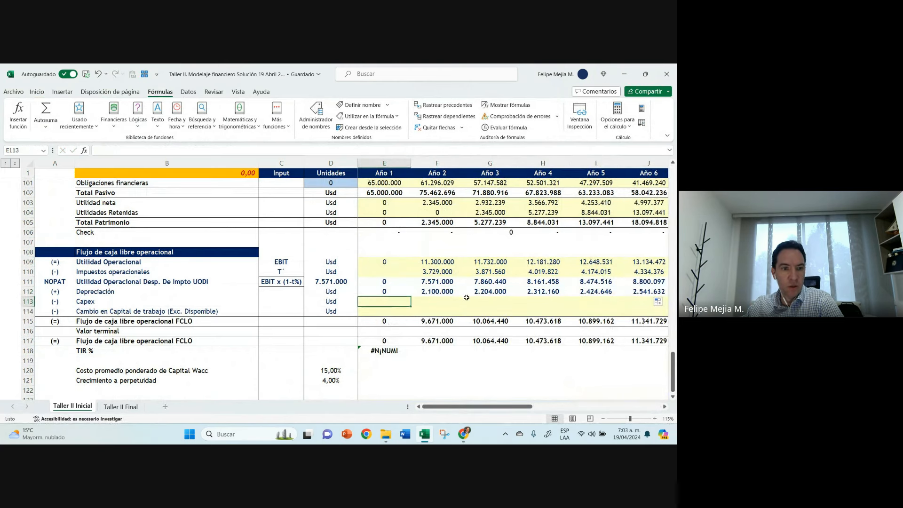
{"action": "type", "text": "+"}
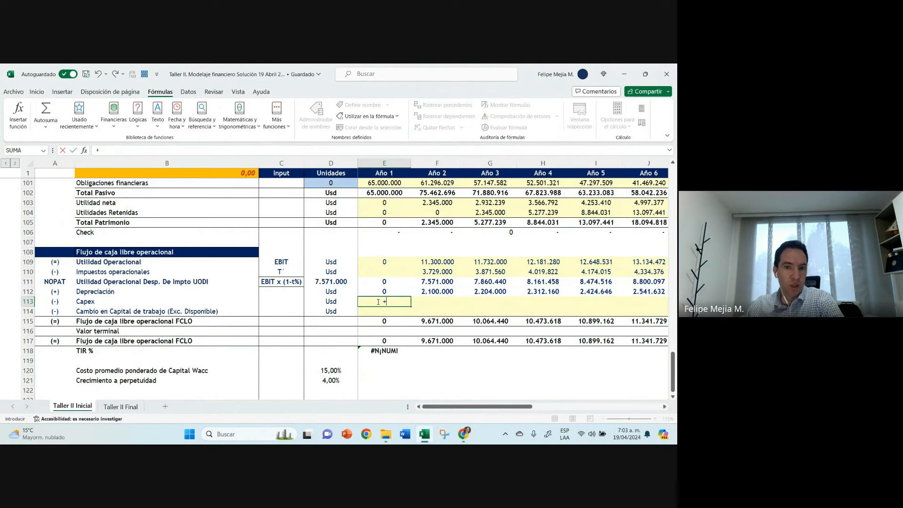
{"action": "scroll", "coordinate": [378, 302], "scroll_direction": "up", "scroll_amount": 4}
{"action": "scroll", "coordinate": [378, 302], "scroll_direction": "up", "scroll_amount": 3}
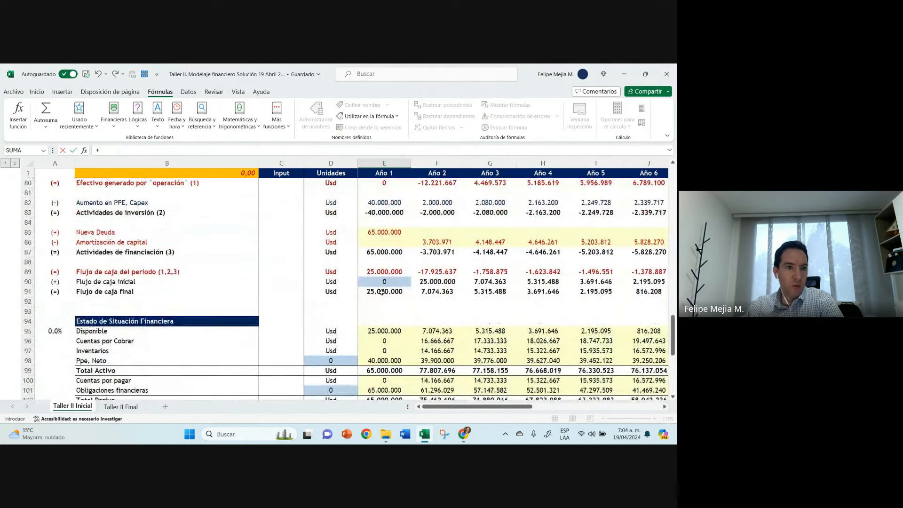
{"action": "left_click", "coordinate": [380, 200]}
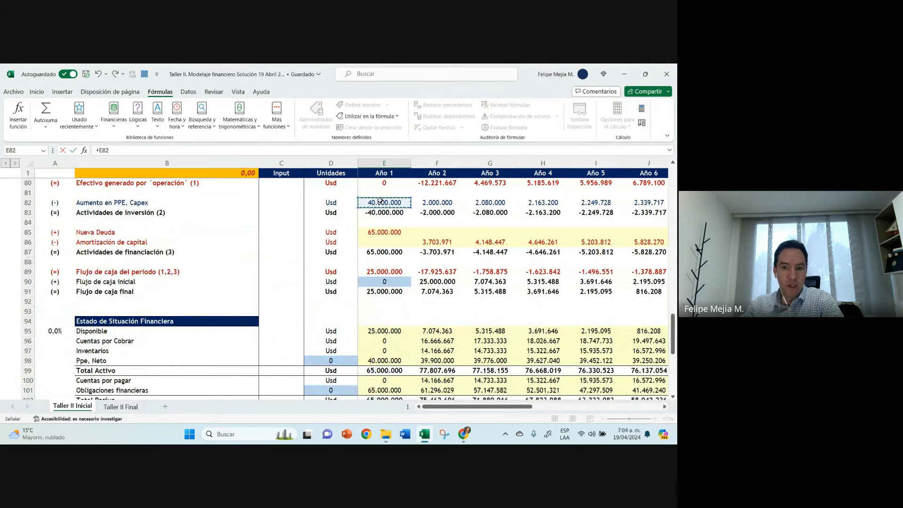
{"action": "key", "text": "ctrl+Return"}
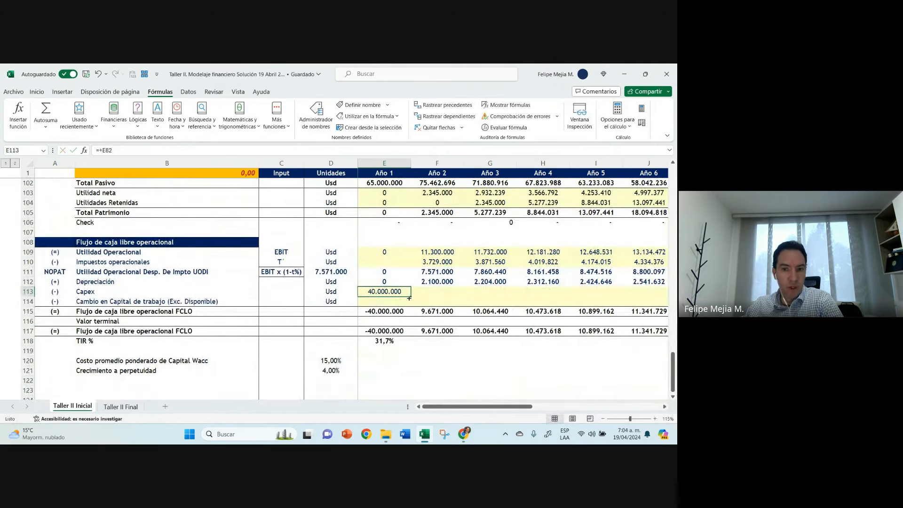
{"action": "left_click_drag", "start_coordinate": [409, 298], "coordinate": [621, 293]}
{"action": "key", "text": "Left"}
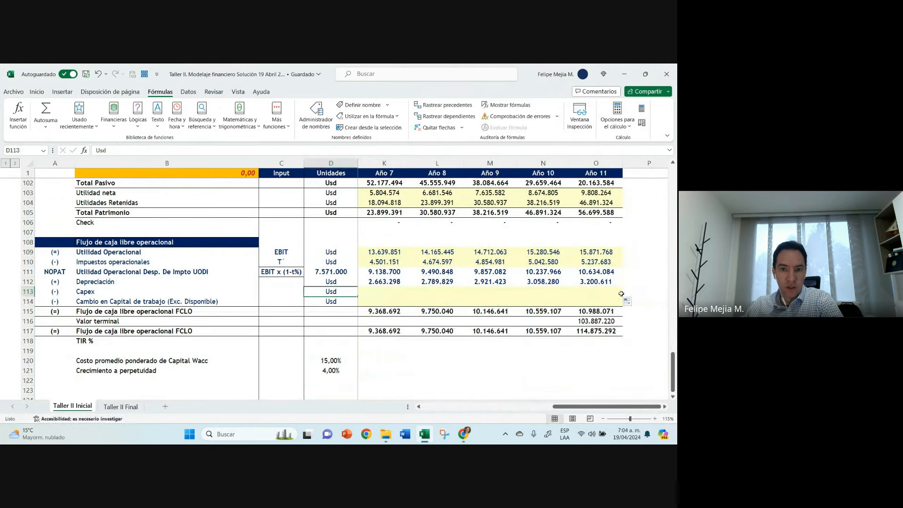
{"action": "key", "text": "Home"}
Step: Remove the bold formatting from the Depreciación row 112
{"action": "left_click", "coordinate": [28, 281]}
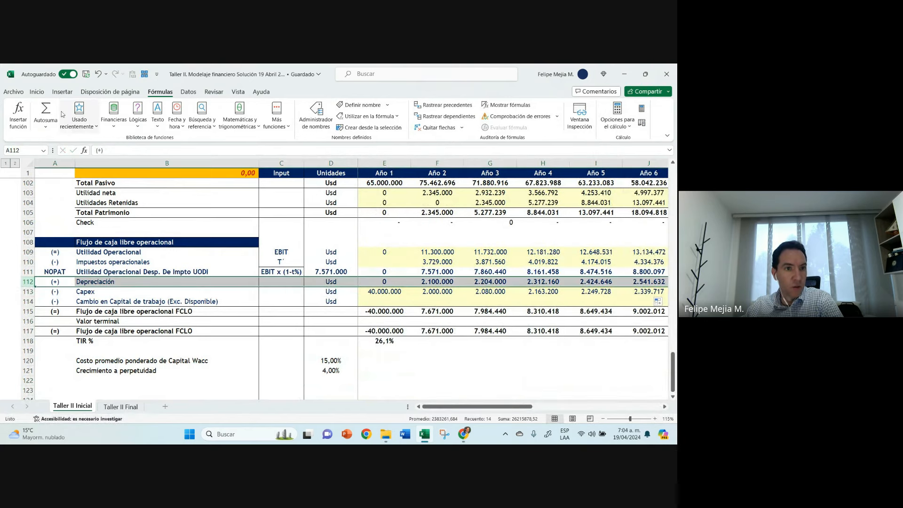
{"action": "left_click", "coordinate": [36, 91]}
{"action": "left_click", "coordinate": [59, 123]}
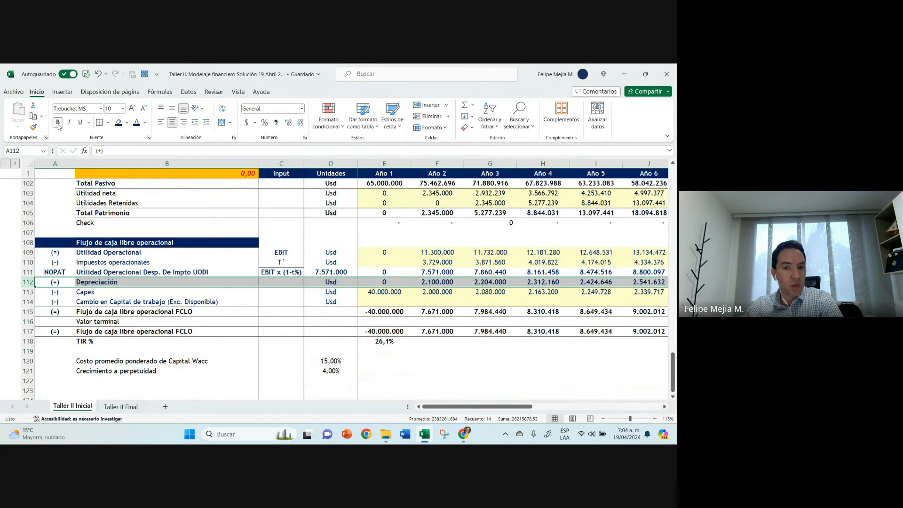
{"action": "left_click", "coordinate": [58, 125]}
Step: Link the Año 1 Cambio en Capital de trabajo in E114 to E79 and fill the formula into Año 2
{"action": "left_click", "coordinate": [391, 303]}
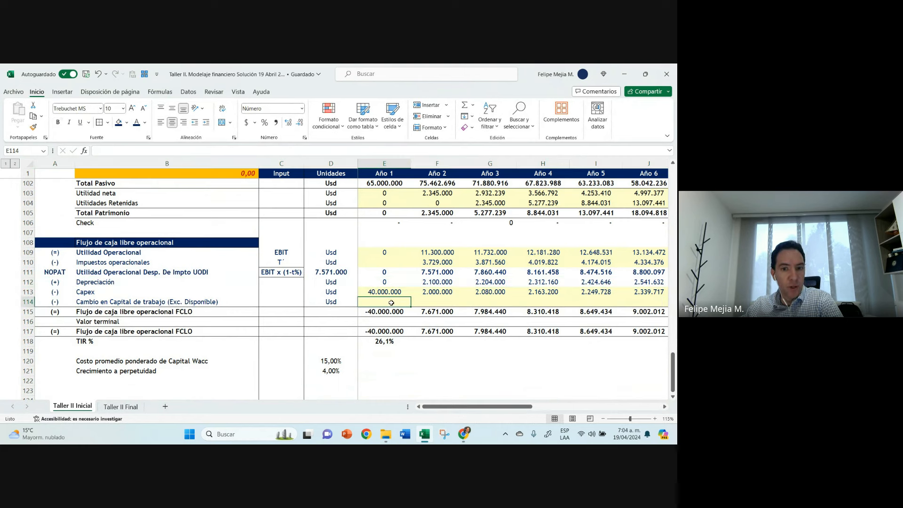
{"action": "type", "text": "+"}
{"action": "scroll", "coordinate": [393, 298], "scroll_direction": "up", "scroll_amount": 5}
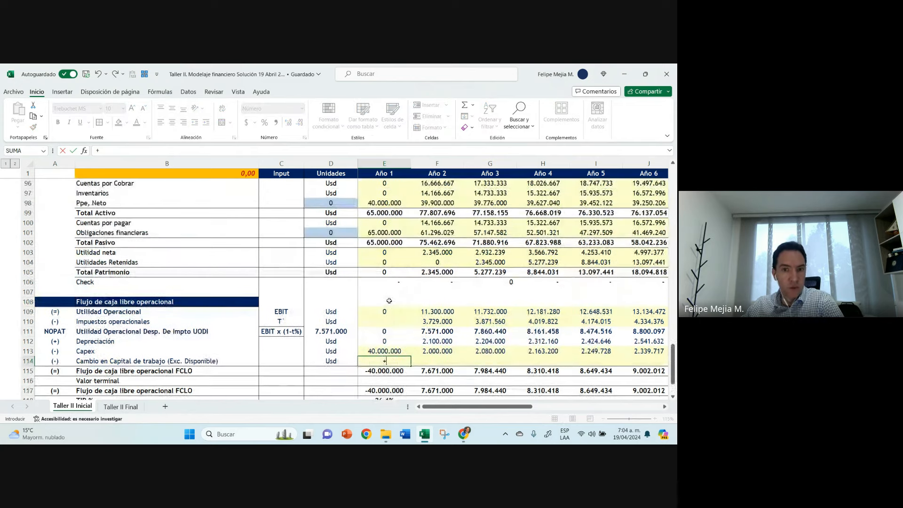
{"action": "scroll", "coordinate": [394, 292], "scroll_direction": "up", "scroll_amount": 3}
{"action": "scroll", "coordinate": [384, 232], "scroll_direction": "up", "scroll_amount": 3}
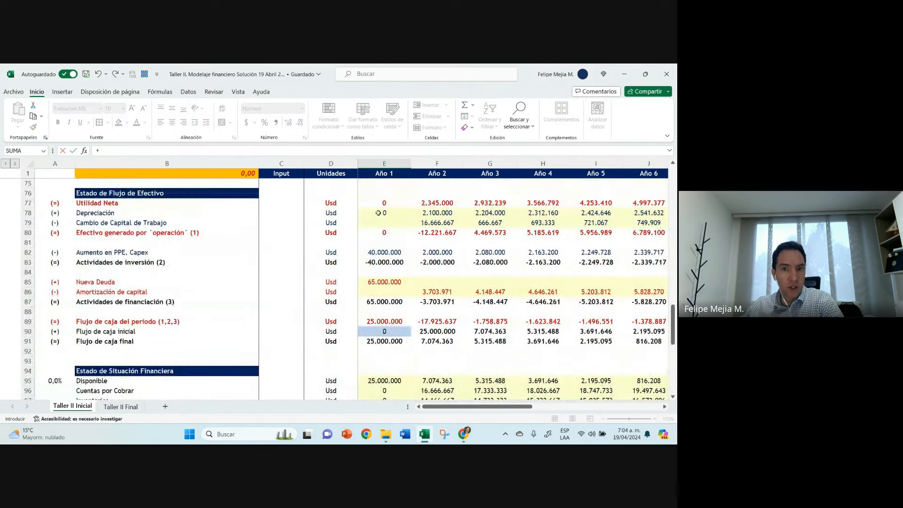
{"action": "left_click", "coordinate": [386, 221]}
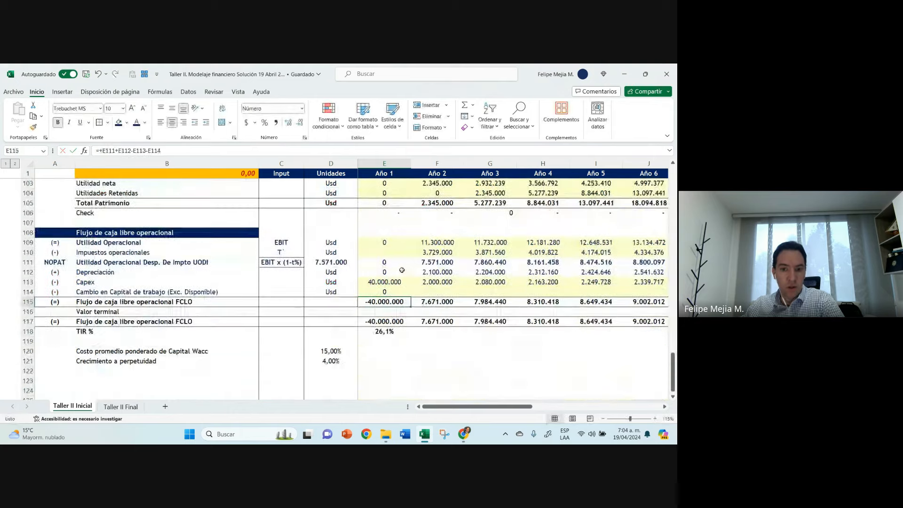
{"action": "key", "text": "Up"}
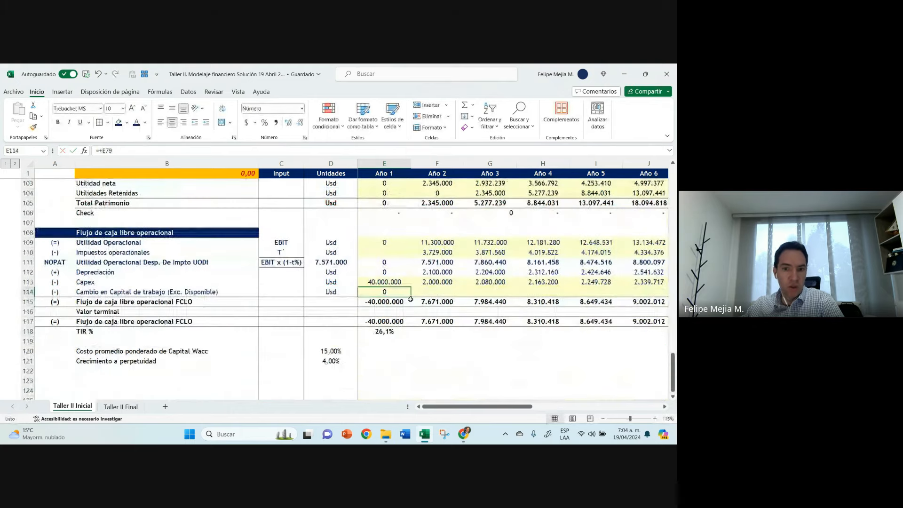
{"action": "left_click_drag", "start_coordinate": [411, 296], "coordinate": [461, 295]}
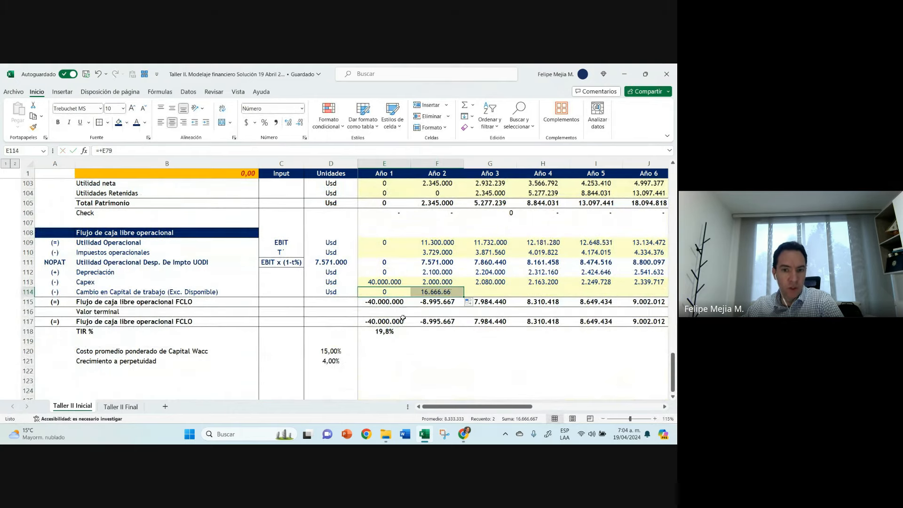
Step: Fill the Año 2 Cambio en Capital de trabajo formula in F114 across the remaining years through Año 11
{"action": "left_click", "coordinate": [381, 331]}
{"action": "left_click", "coordinate": [444, 291]}
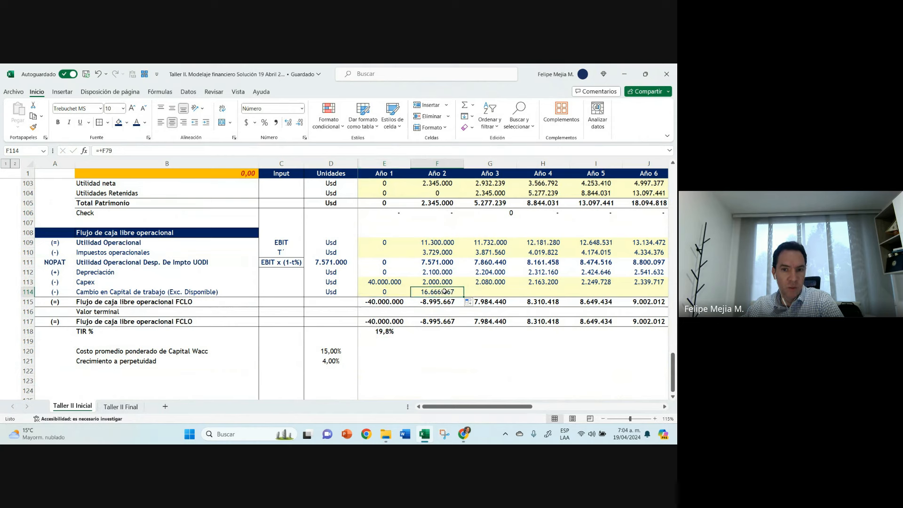
{"action": "left_click_drag", "start_coordinate": [464, 296], "coordinate": [606, 293]}
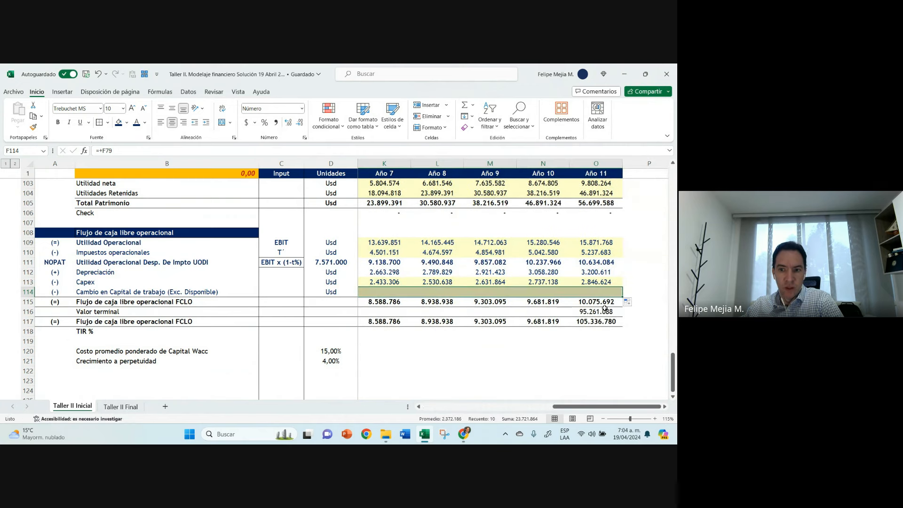
{"action": "left_click", "coordinate": [602, 312]}
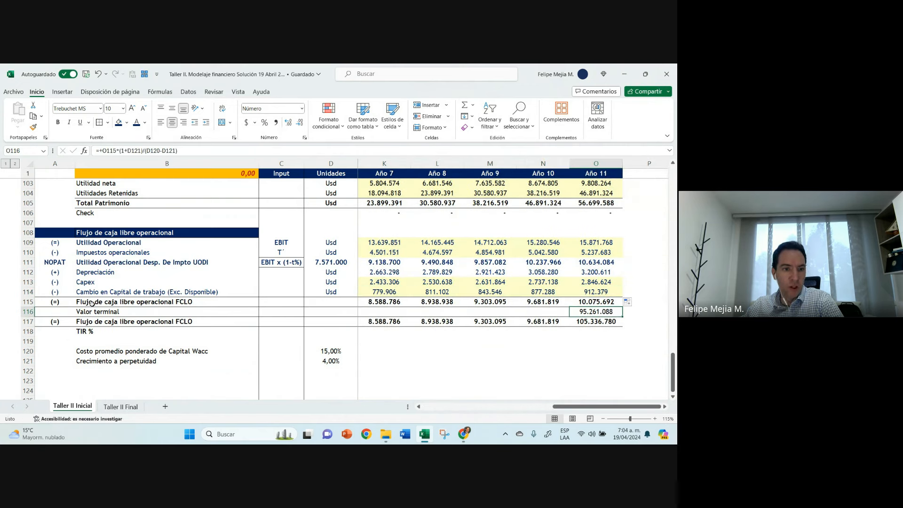
Step: Apply the dark blue font colour to the Flujo de caja libre operacional FCLO rows 115 and 117, and italicise the TIR in E118
{"action": "left_click", "coordinate": [29, 301]}
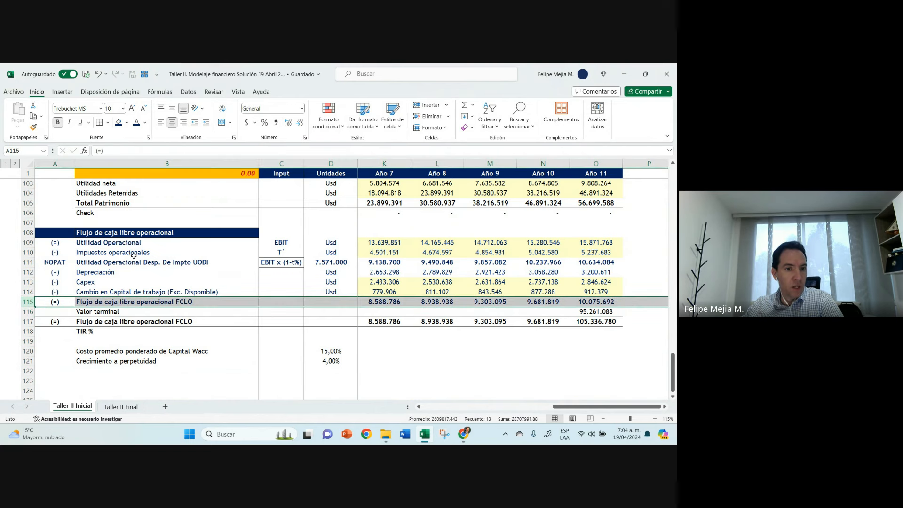
{"action": "left_click", "coordinate": [110, 324]}
{"action": "key", "text": "Down"}
{"action": "key", "text": "Right"}
{"action": "key", "text": "Right"}
{"action": "key", "text": "Right"}
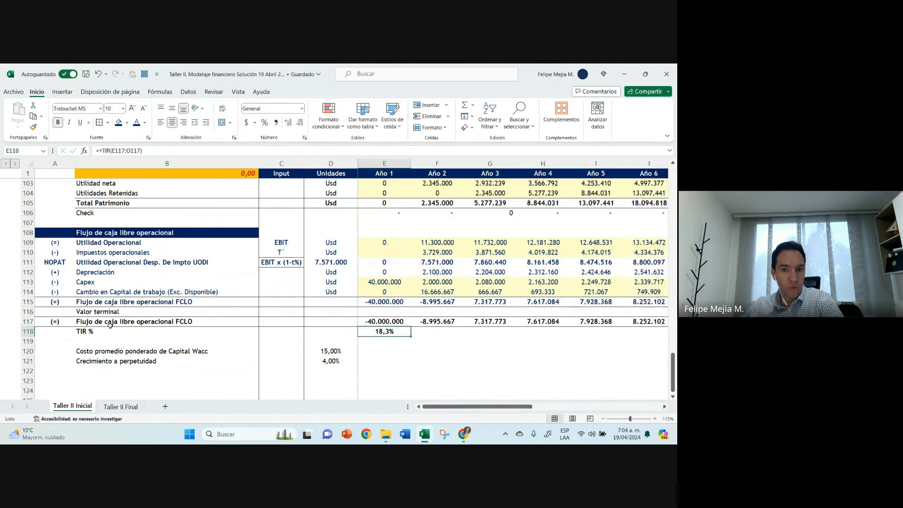
{"action": "left_click", "coordinate": [69, 123]}
{"action": "left_click", "coordinate": [28, 321]}
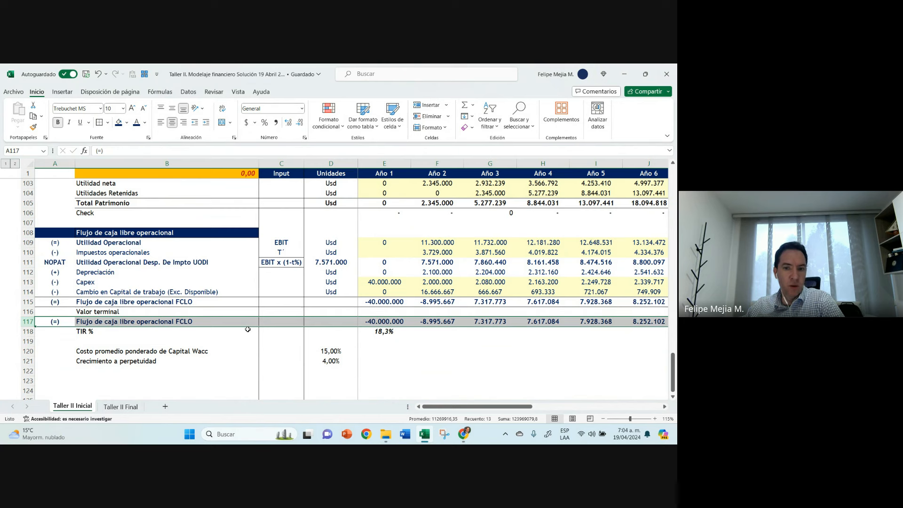
Step: Compare the TIR in E118 with the Costo promedio ponderado de Capital Wacc in D120
{"action": "left_click", "coordinate": [376, 332]}
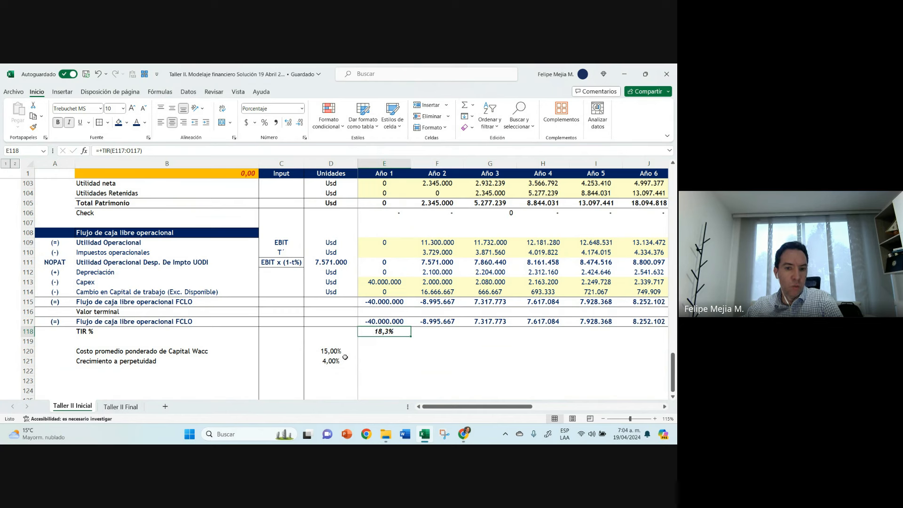
{"action": "left_click", "coordinate": [328, 351], "text": "ctrl"}
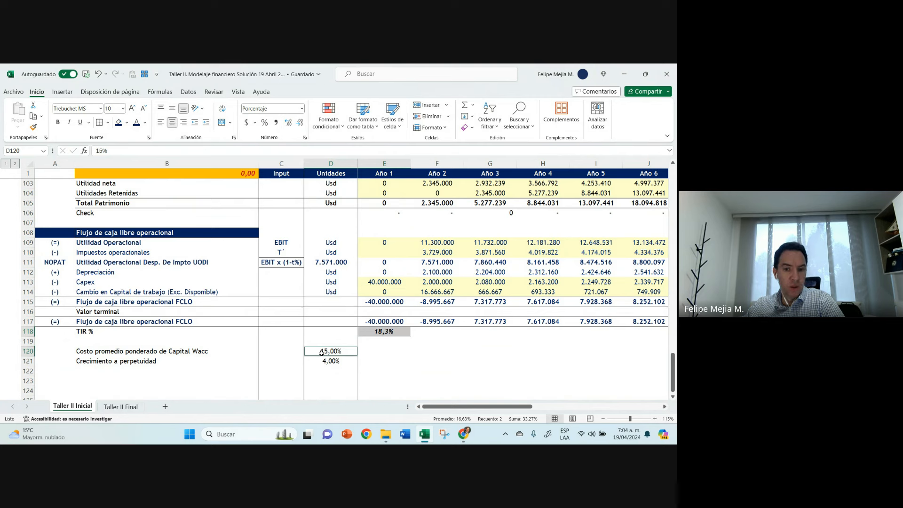
{"action": "left_click", "coordinate": [392, 334]}
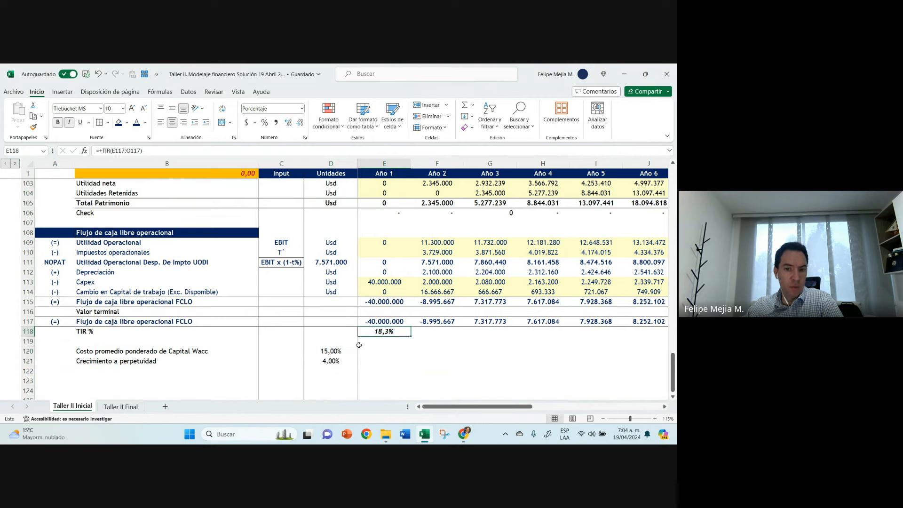
{"action": "left_click", "coordinate": [336, 351], "text": "ctrl"}
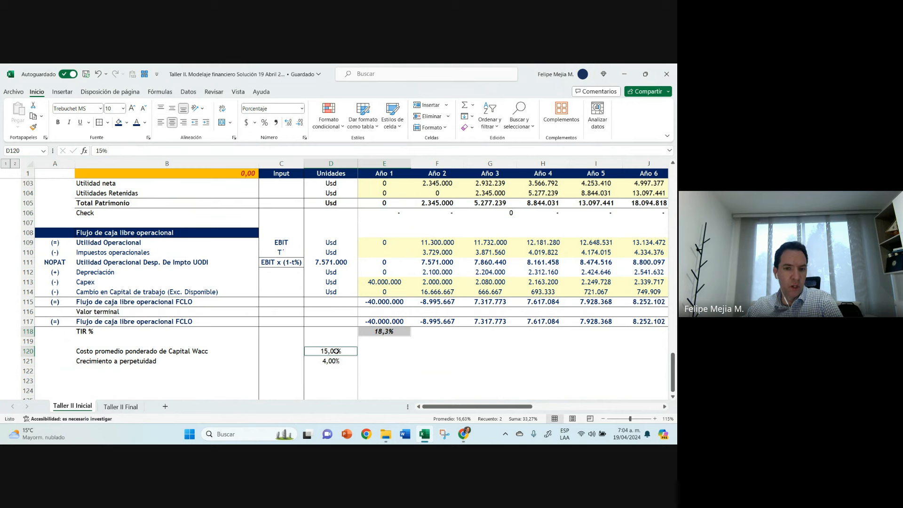
{"action": "left_click", "coordinate": [378, 332]}
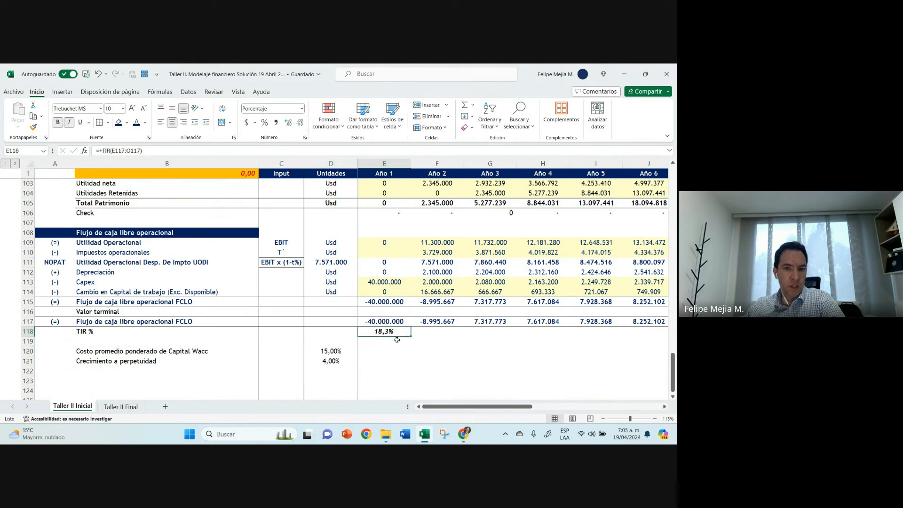
Step: Review the yearly FCLO in row 115 and the Año 11 formulas for Valor terminal in O116 and total FCLO in O117
{"action": "left_click", "coordinate": [385, 302]}
{"action": "left_click_drag", "start_coordinate": [386, 302], "coordinate": [449, 300]}
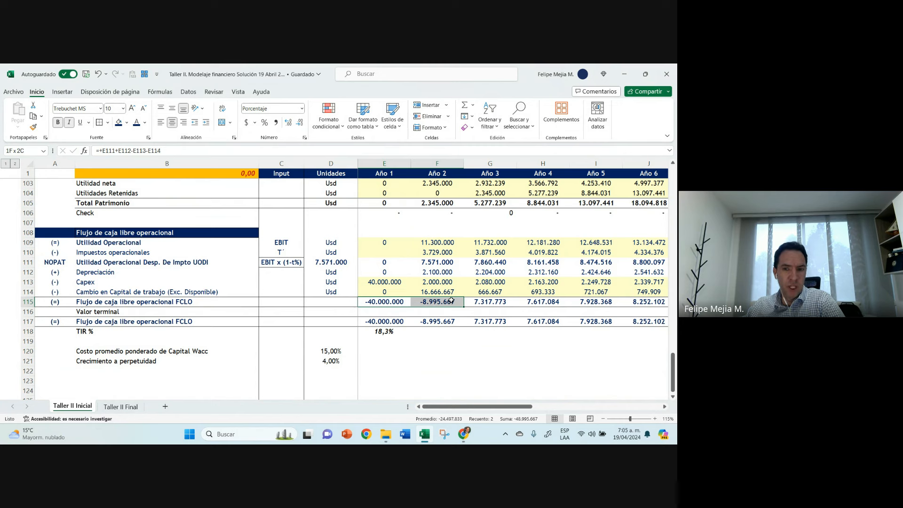
{"action": "left_click_drag", "start_coordinate": [455, 300], "coordinate": [613, 304]}
{"action": "left_click", "coordinate": [604, 311]}
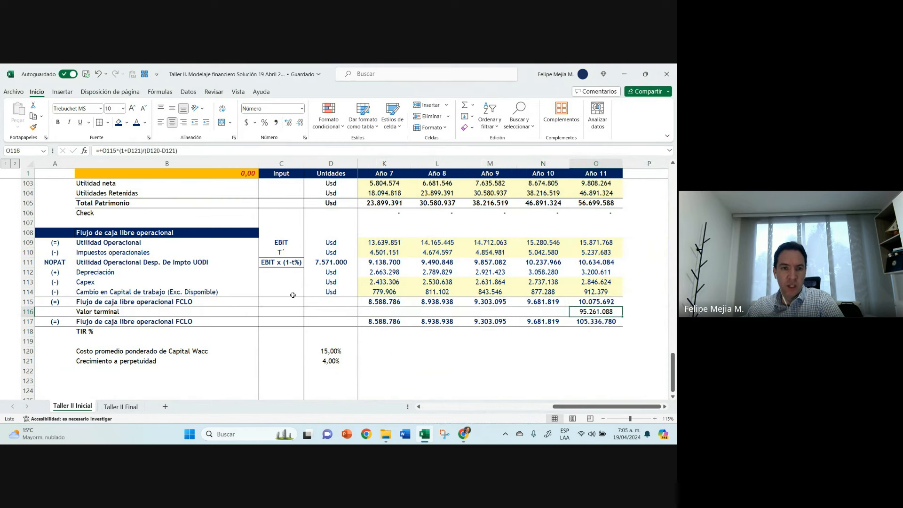
{"action": "left_click", "coordinate": [596, 321]}
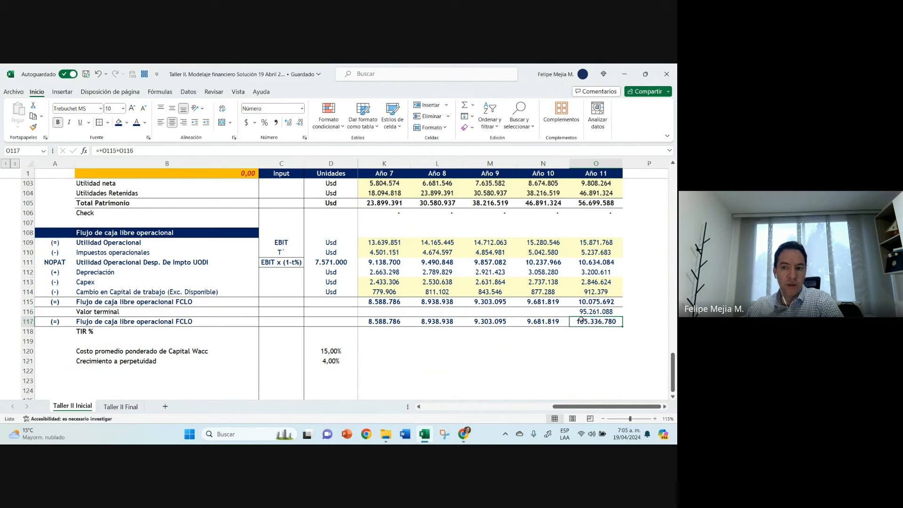
{"action": "double_click", "coordinate": [598, 322]}
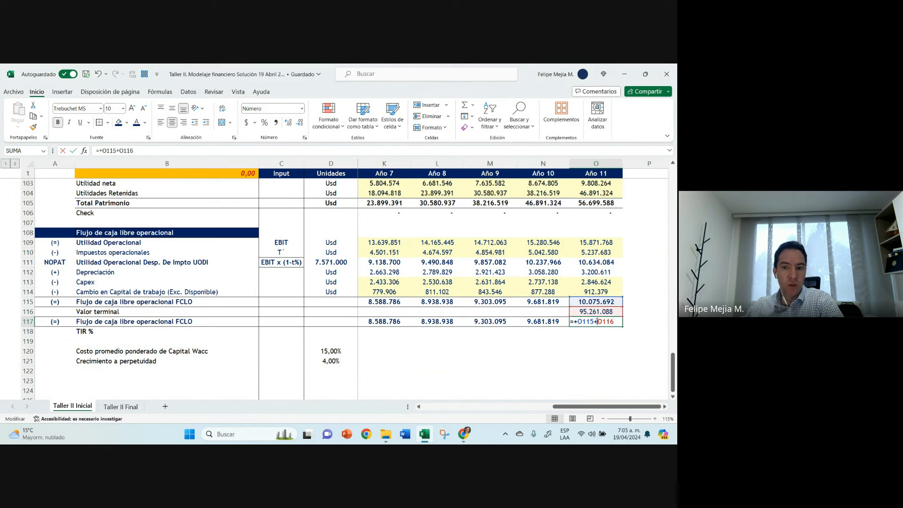
{"action": "key", "text": "Escape"}
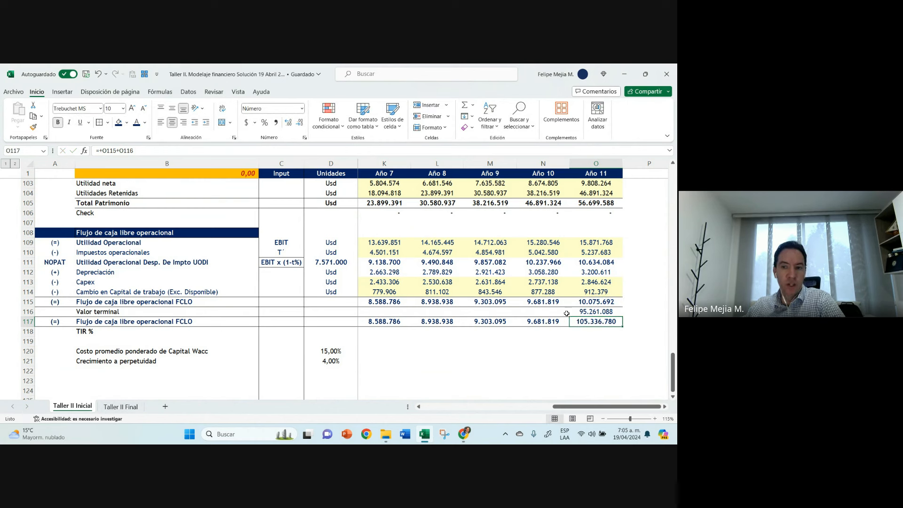
{"action": "left_click", "coordinate": [583, 312]}
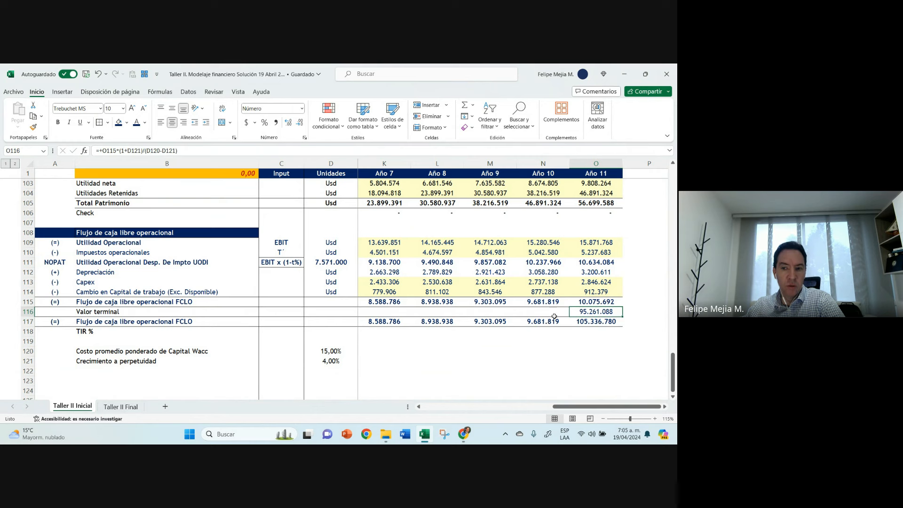
{"action": "left_click", "coordinate": [587, 325]}
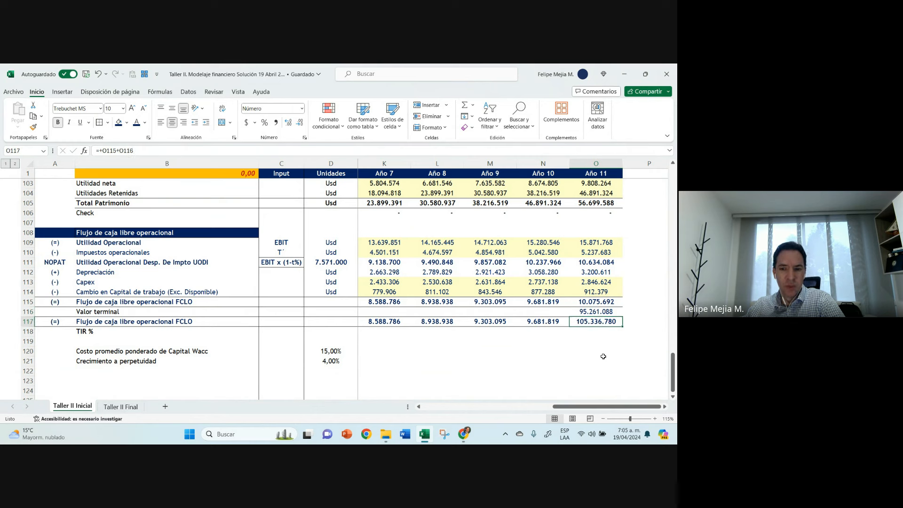
Step: Fill the Año 11 Valor terminal cell O116 with the custom light yellow used for the other linked rows
{"action": "left_click", "coordinate": [593, 312]}
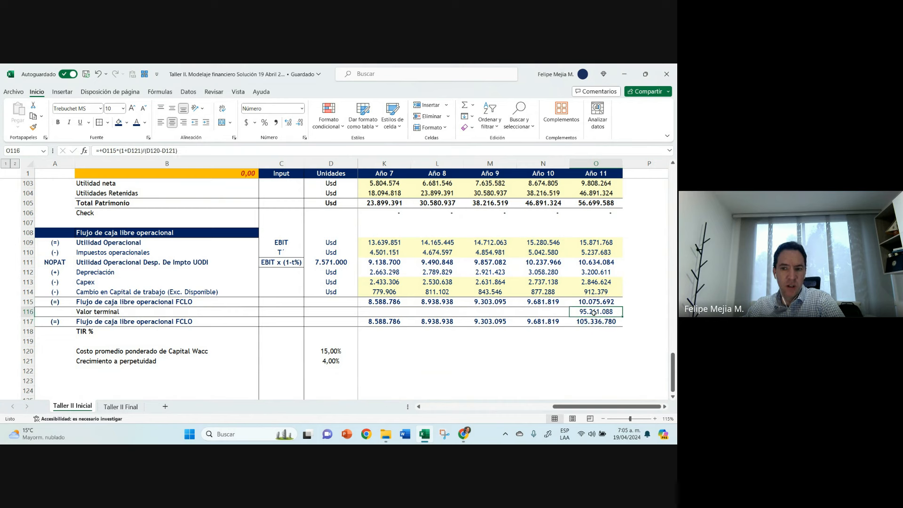
{"action": "left_click", "coordinate": [127, 122]}
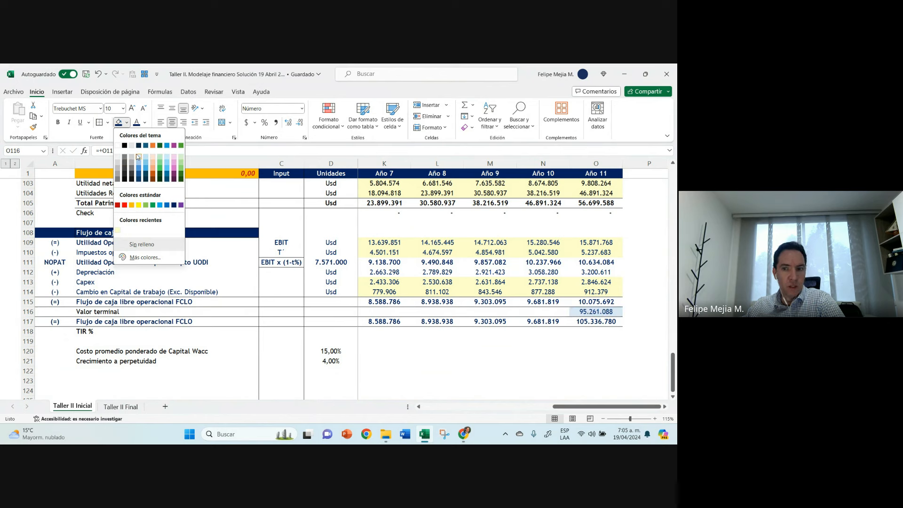
{"action": "left_click", "coordinate": [143, 257]}
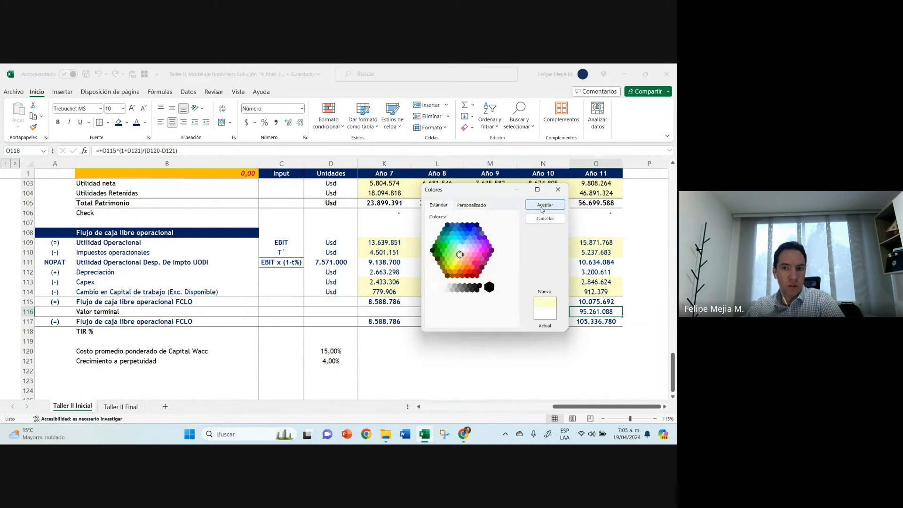
{"action": "left_click", "coordinate": [544, 206]}
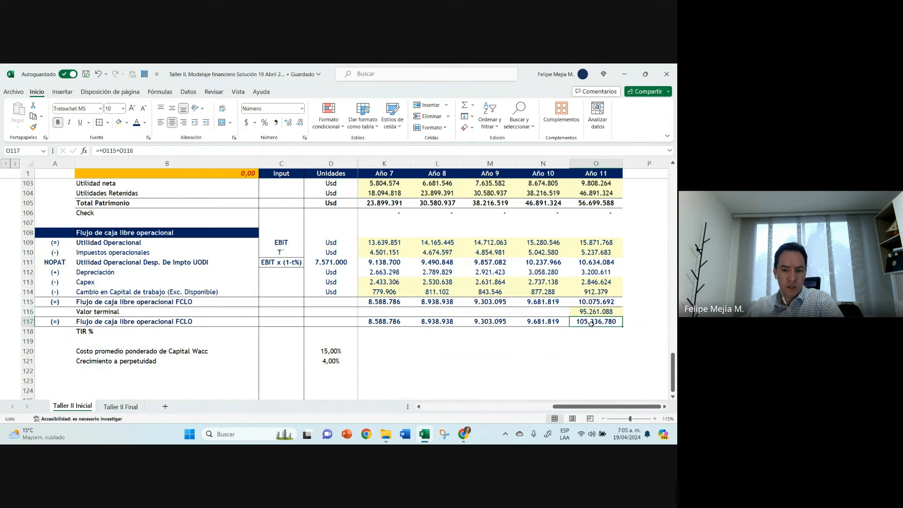
{"action": "key", "text": "Left"}
{"action": "key", "text": "Left"}
{"action": "key", "text": "Left"}
{"action": "key", "text": "Left"}
{"action": "key", "text": "Left"}
{"action": "key", "text": "Left"}
{"action": "key", "text": "Left"}
{"action": "key", "text": "Left"}
{"action": "key", "text": "Left"}
{"action": "key", "text": "Left"}
{"action": "key", "text": "Left"}
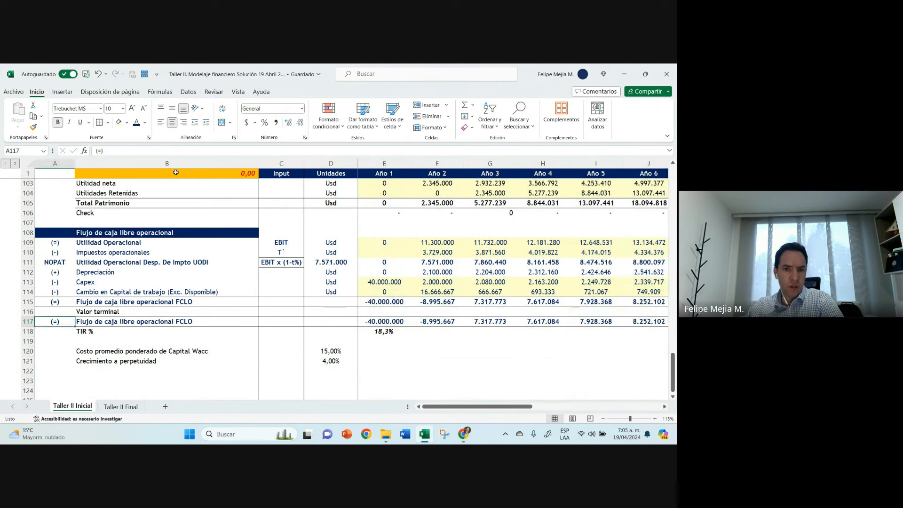
{"action": "key", "text": "Right"}
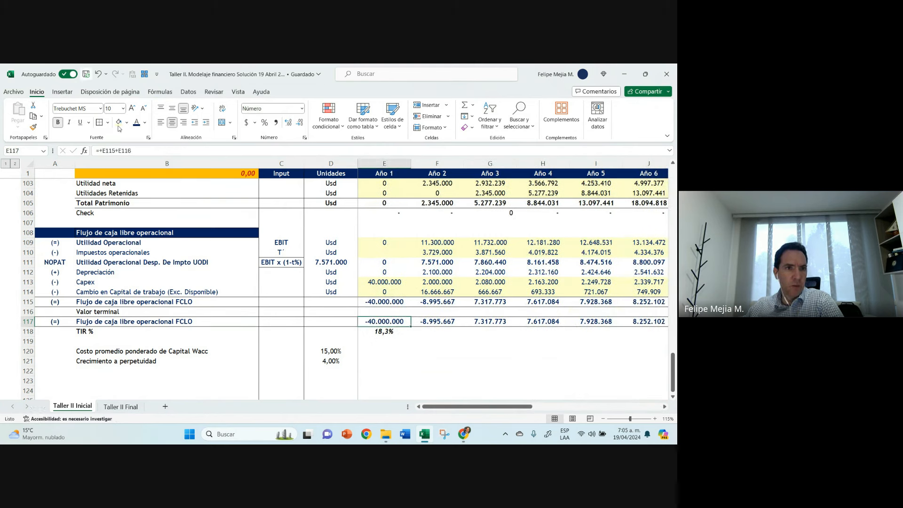
Step: Switch to Chrome and bring up the Google Meet call
{"action": "left_click", "coordinate": [463, 434]}
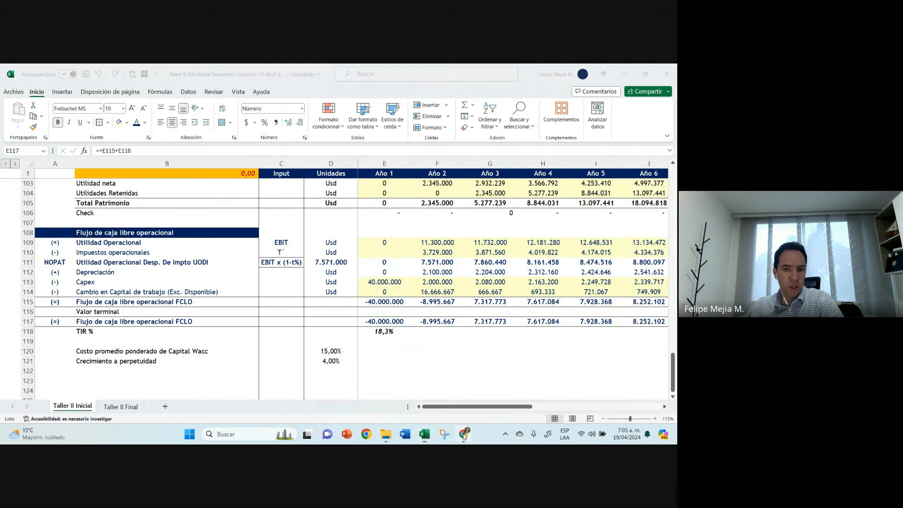
{"action": "left_click", "coordinate": [414, 392]}
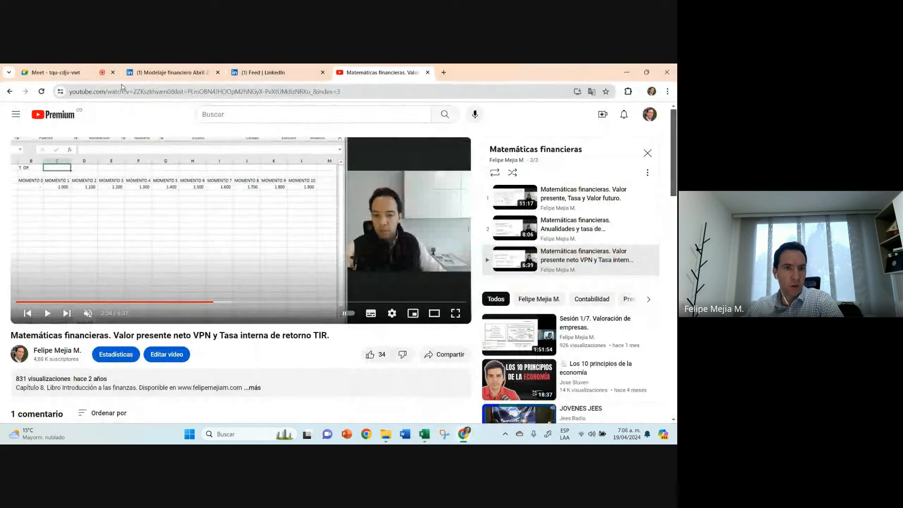
{"action": "left_click", "coordinate": [61, 74]}
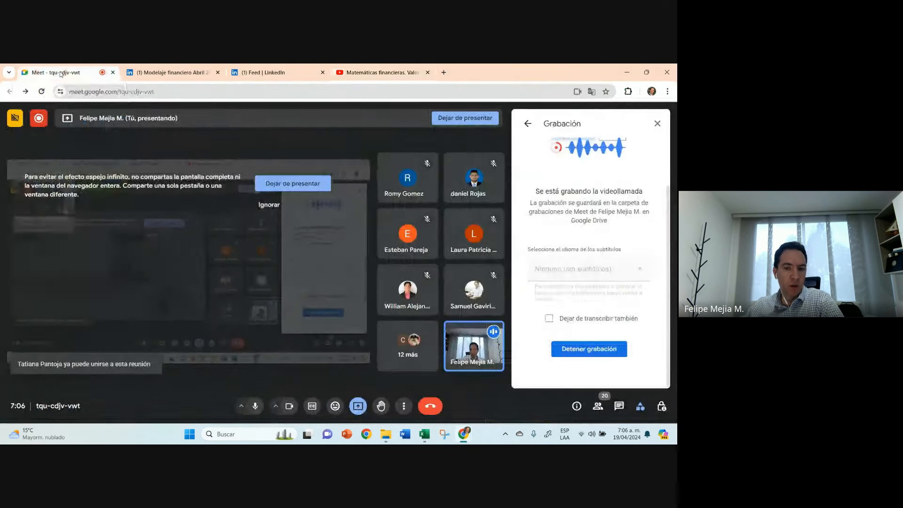